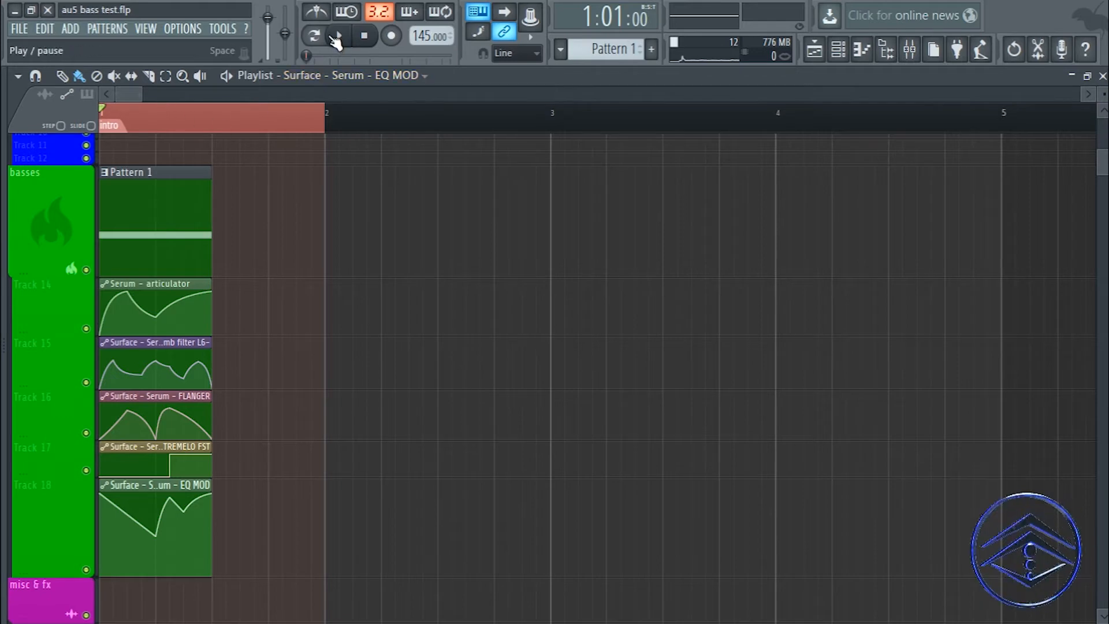
- Play back the finished bass pattern and look over its automation clips in the playlist
key(space)
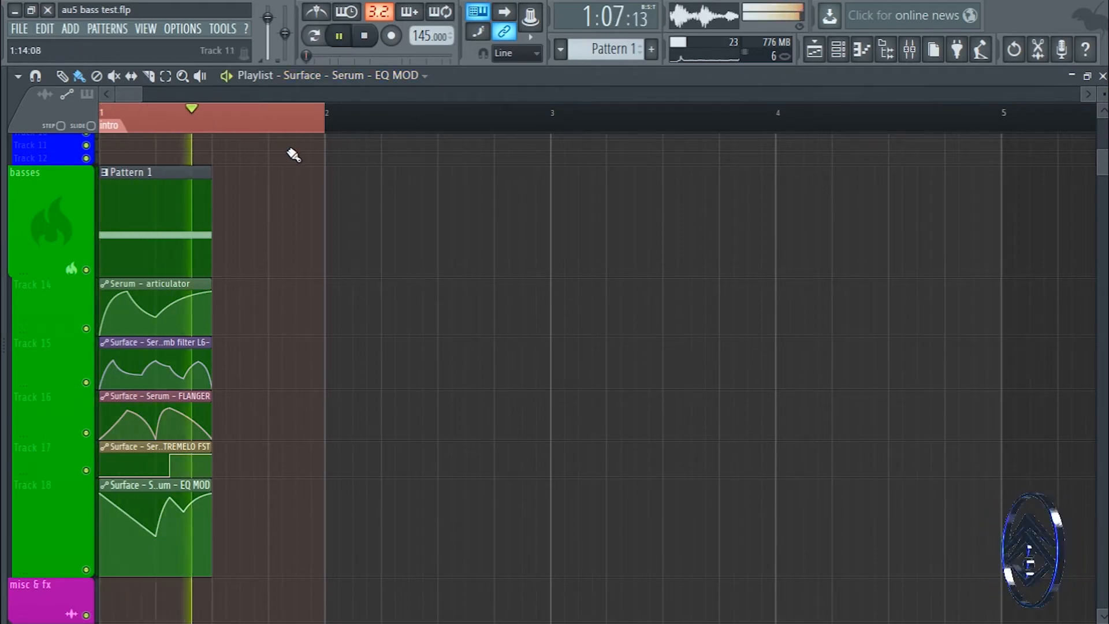
key(space)
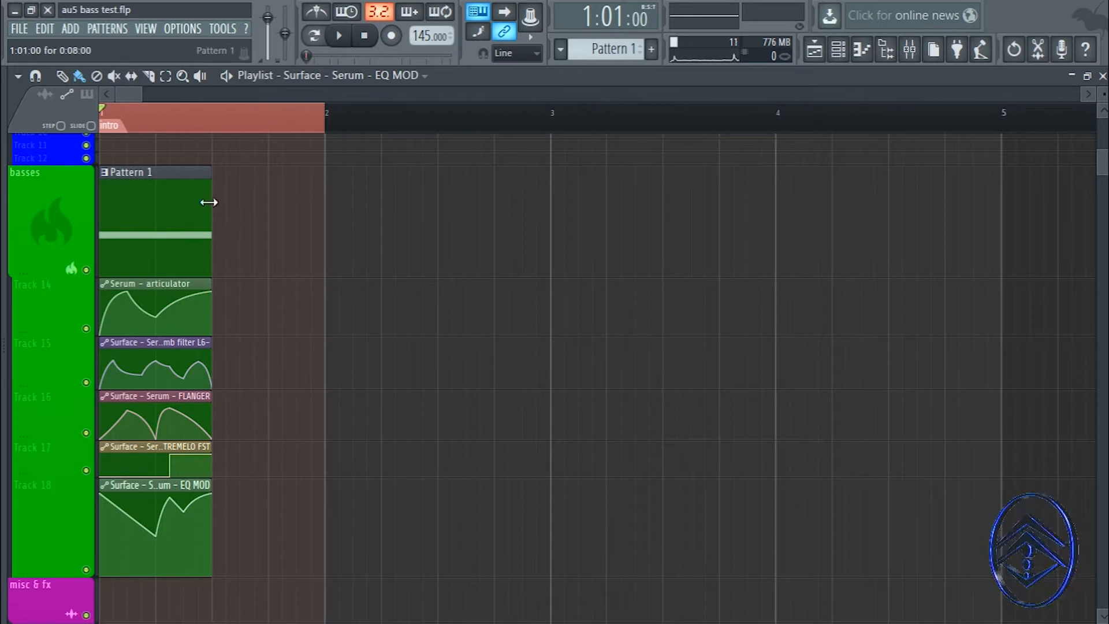
scroll(263, 251, up, 2)
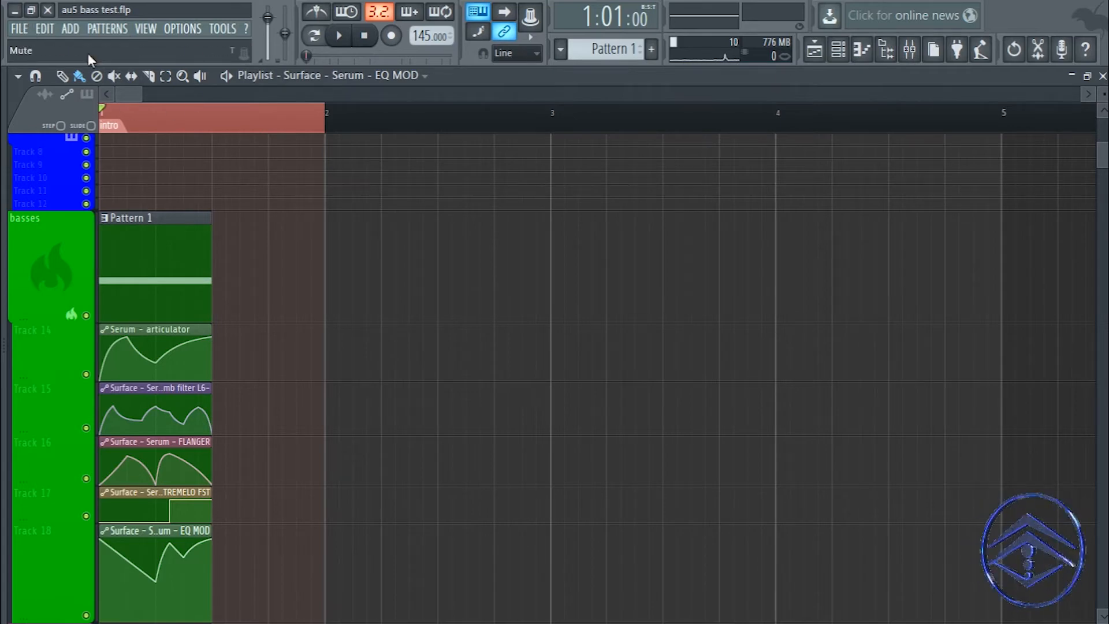
- Start a new project from the default template
click(19, 29)
click(54, 46)
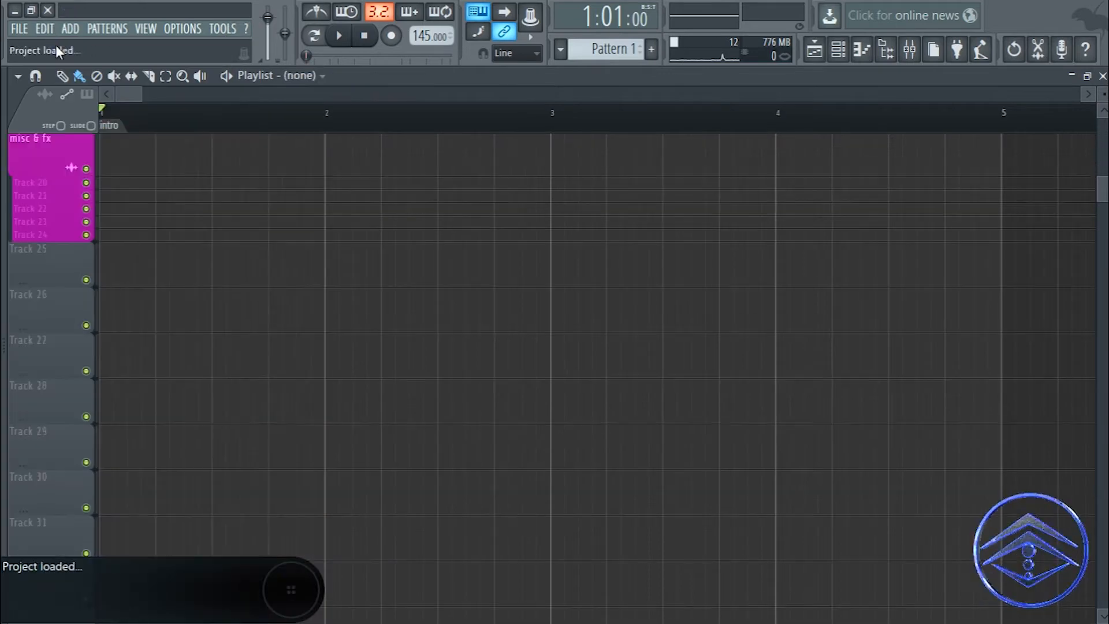
click(366, 37)
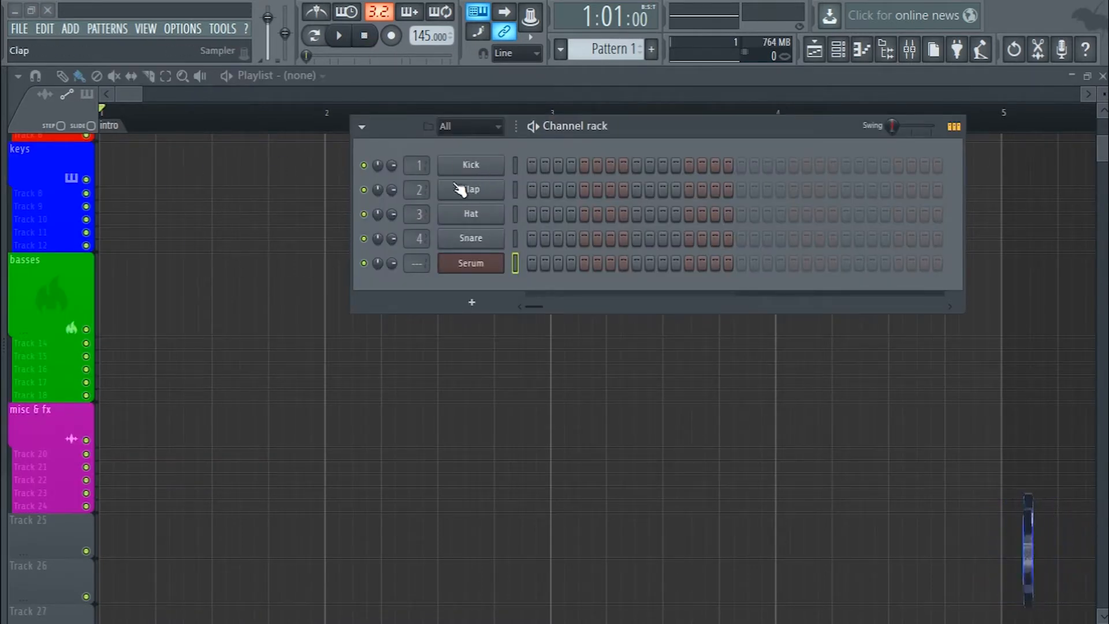
- Insert a new Serum instrument channel into the channel rack
right_click(475, 172)
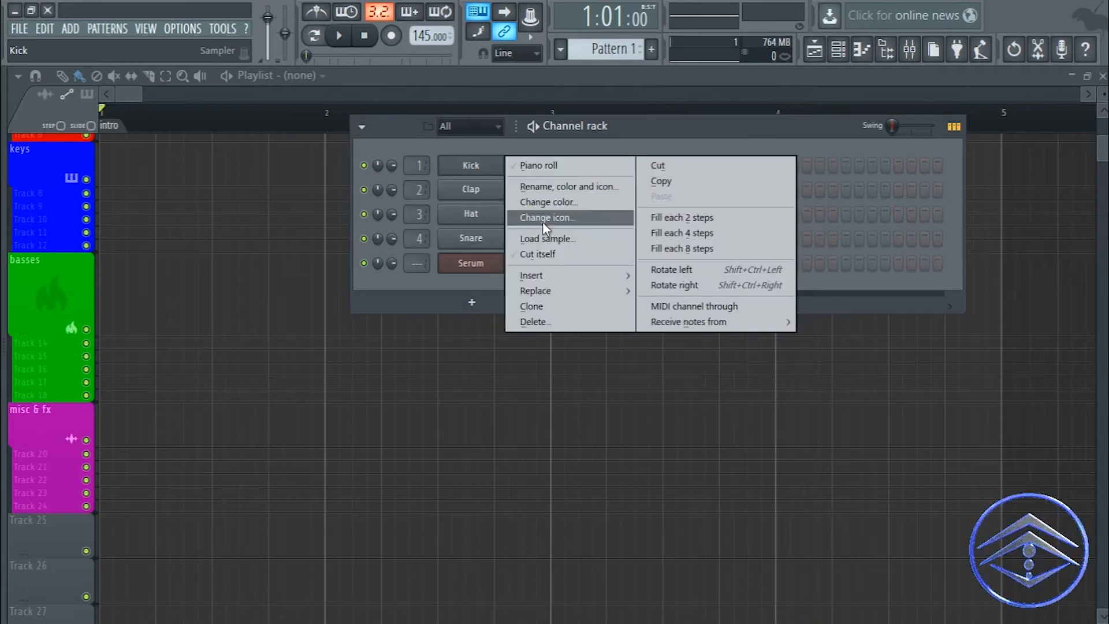
mouse_move(532, 275)
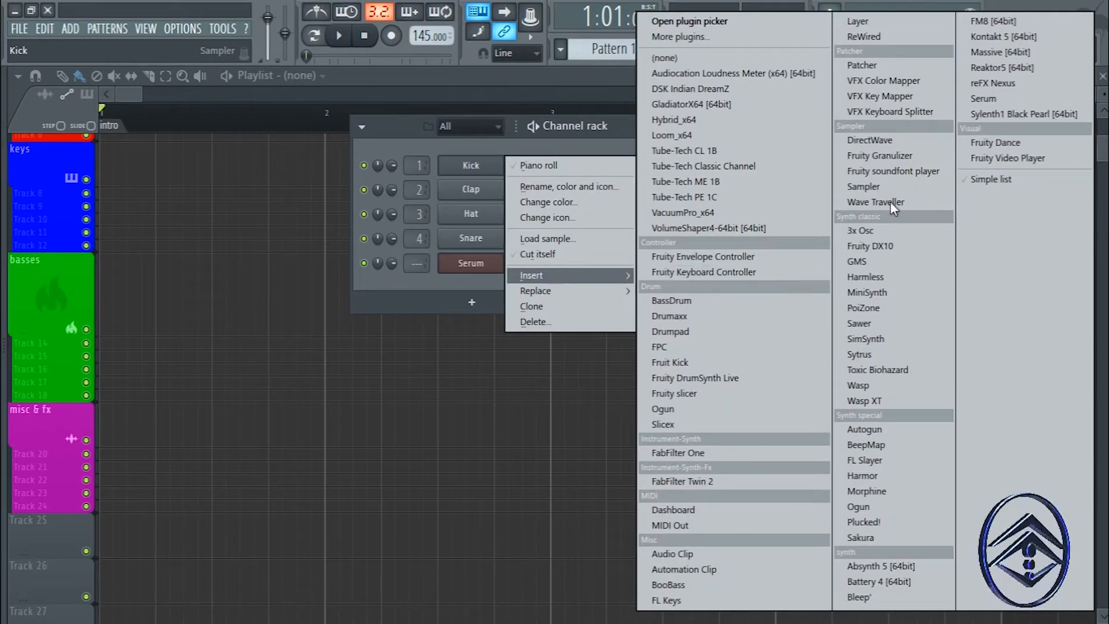
click(983, 98)
- Detach the Serum plugin window and move it up so the whole synth interface fits on screen
drag(397, 279, 375, 70)
click(147, 71)
click(130, 70)
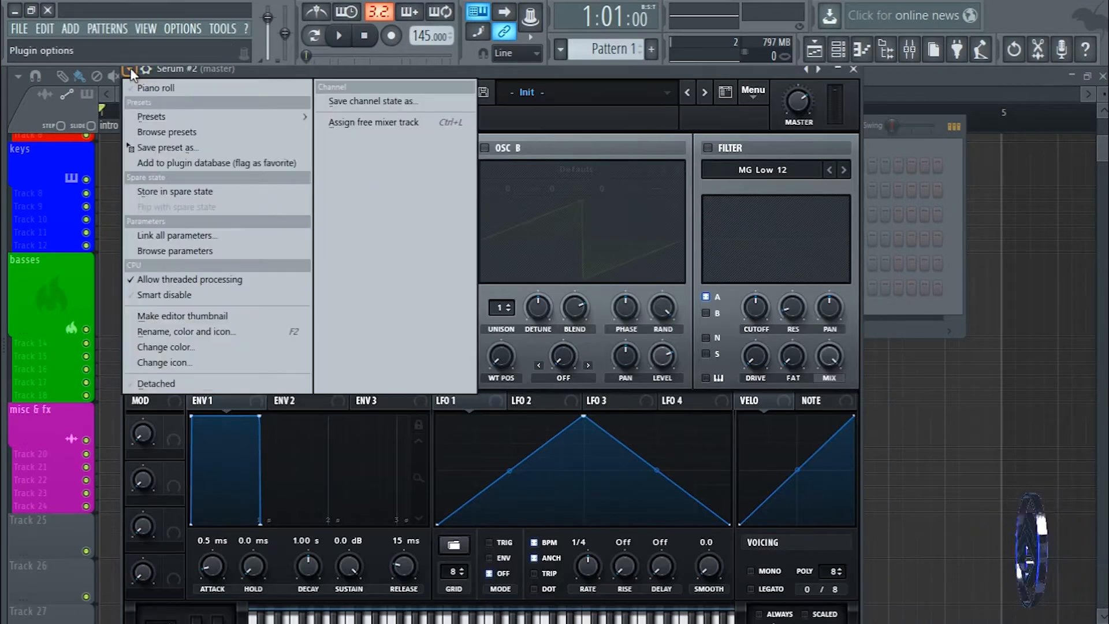
click(154, 383)
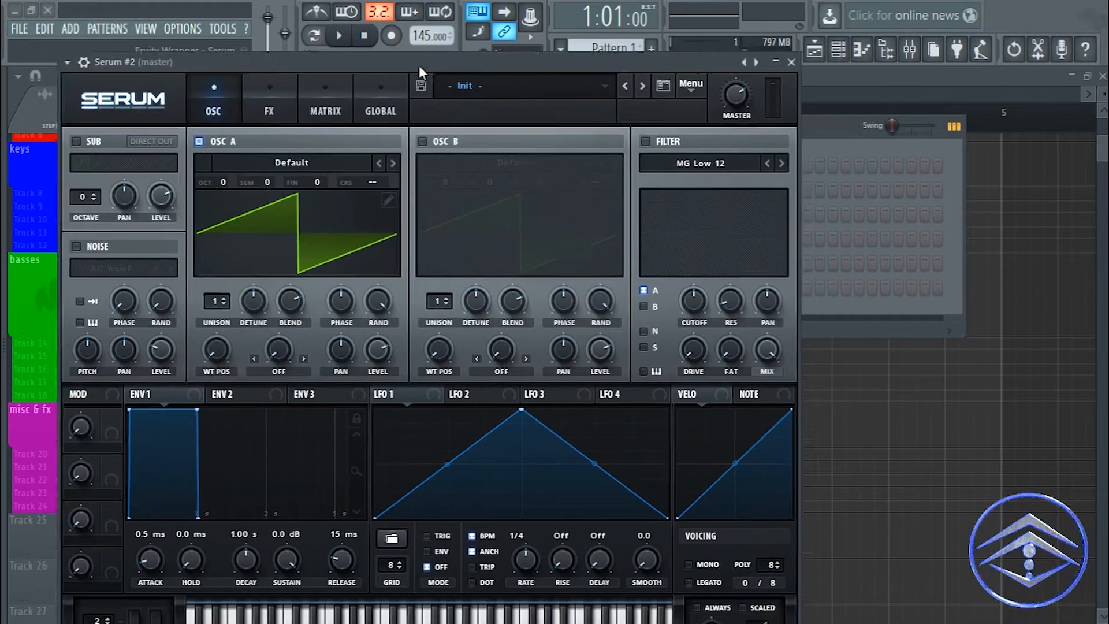
drag(494, 64, 484, 13)
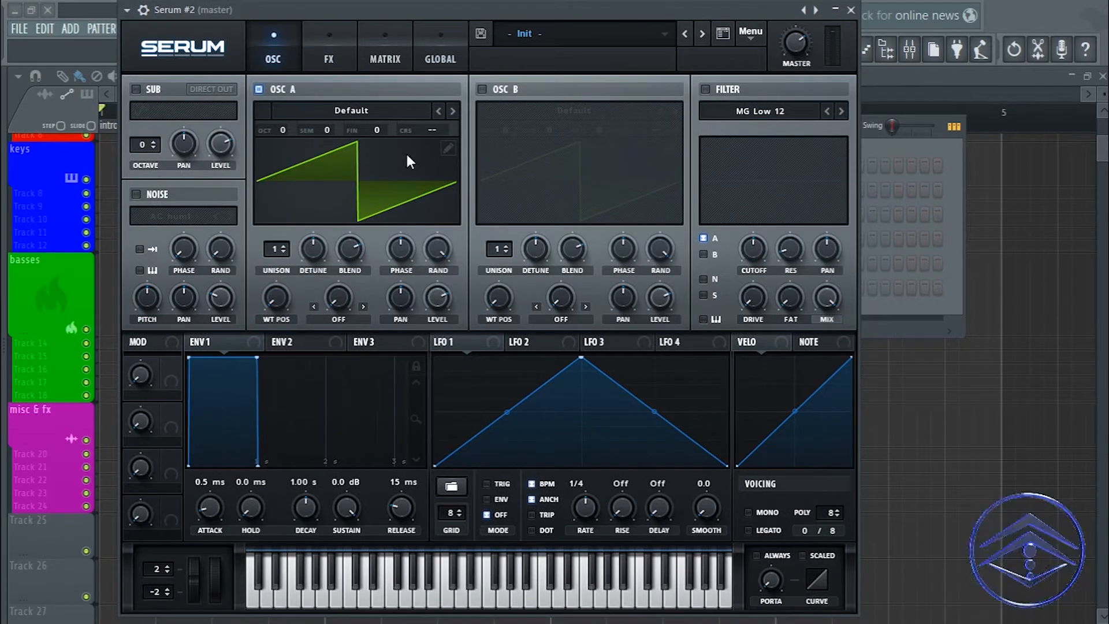
- Load the fractal wavetable from the razor wavetables folder into OSC A and show it in 3D view
click(341, 111)
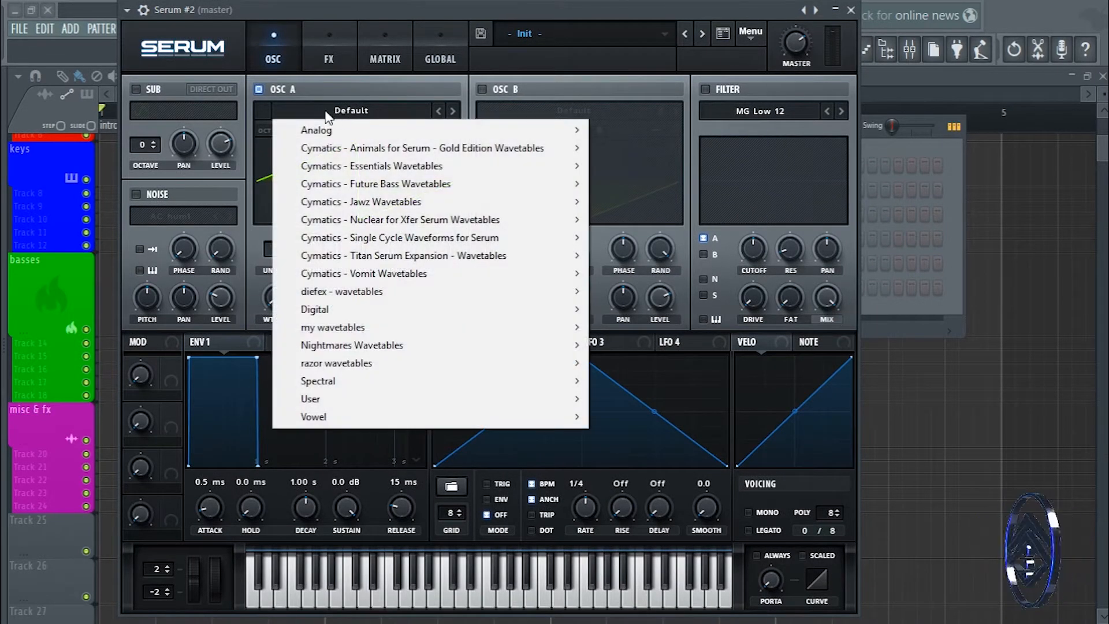
mouse_move(398, 369)
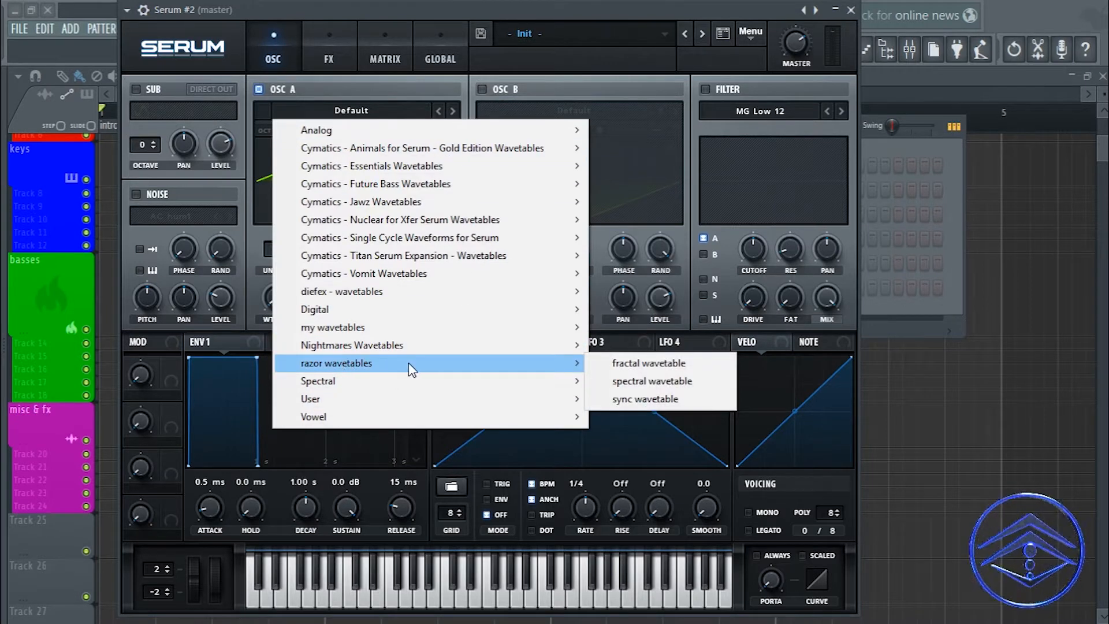
click(656, 365)
click(392, 188)
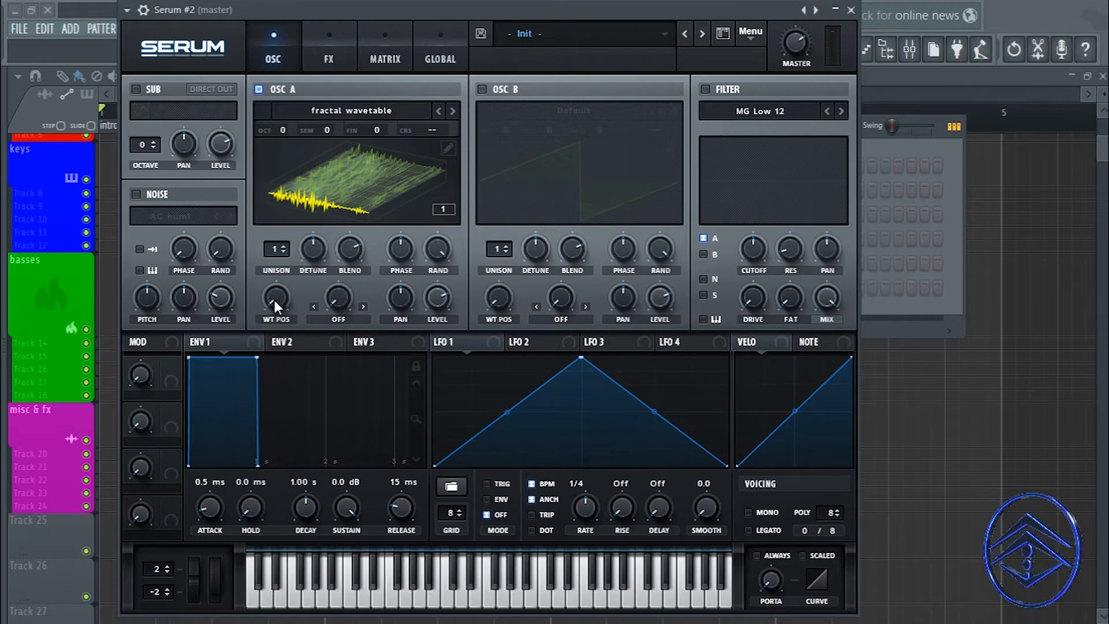
- Raise OSC A's wavetable position to 153 while auditioning it, and lower its octave to -1
drag(275, 300, 284, 204)
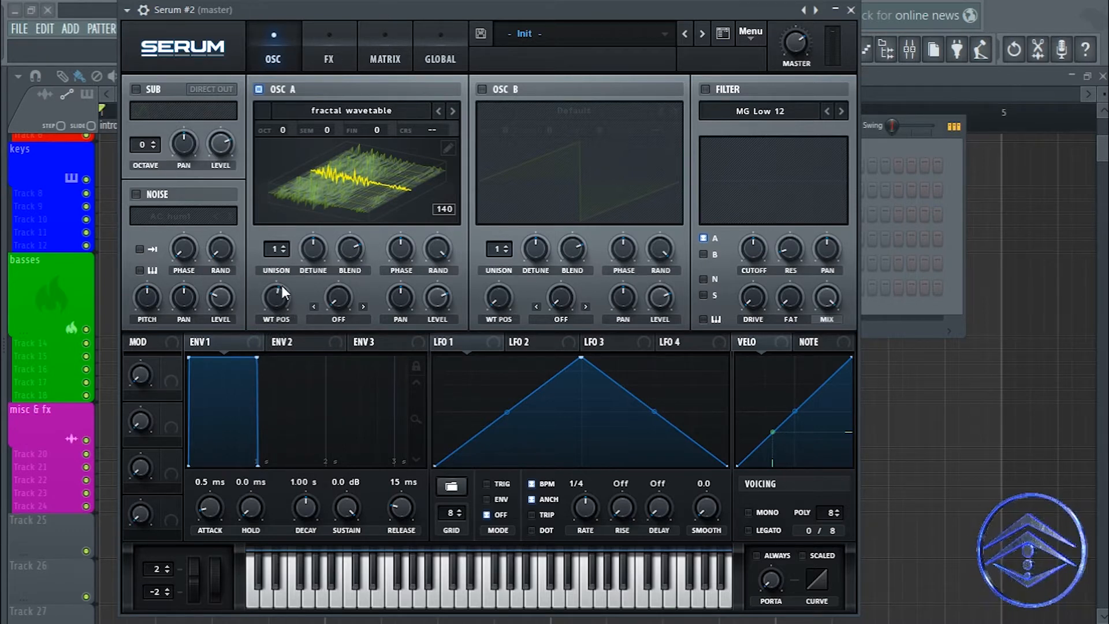
drag(282, 286, 362, 161)
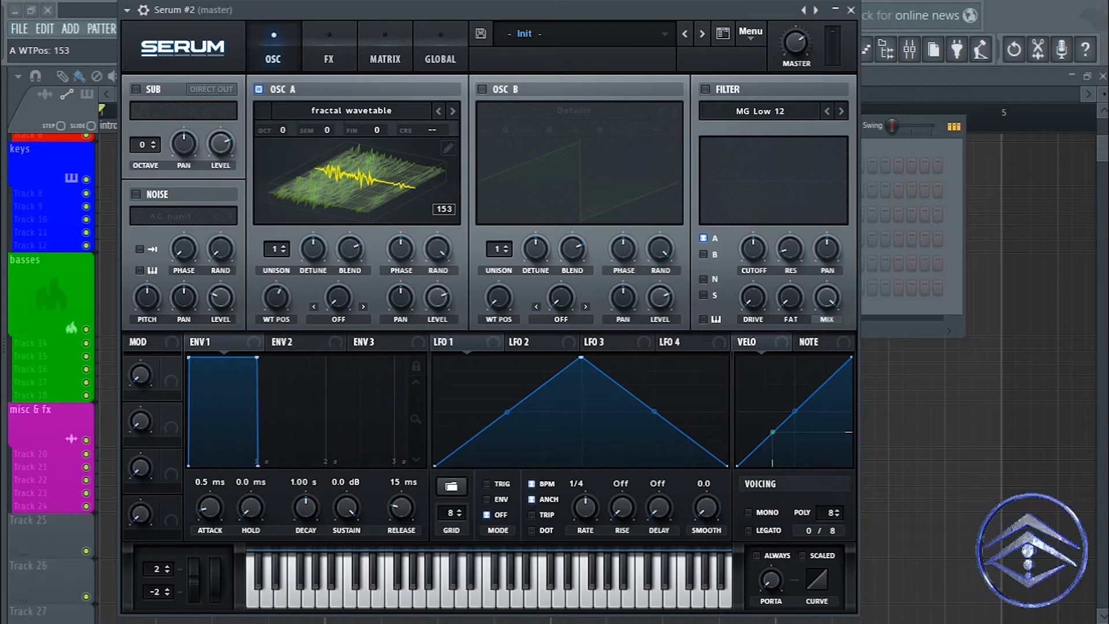
scroll(264, 140, down, 1)
click(264, 143)
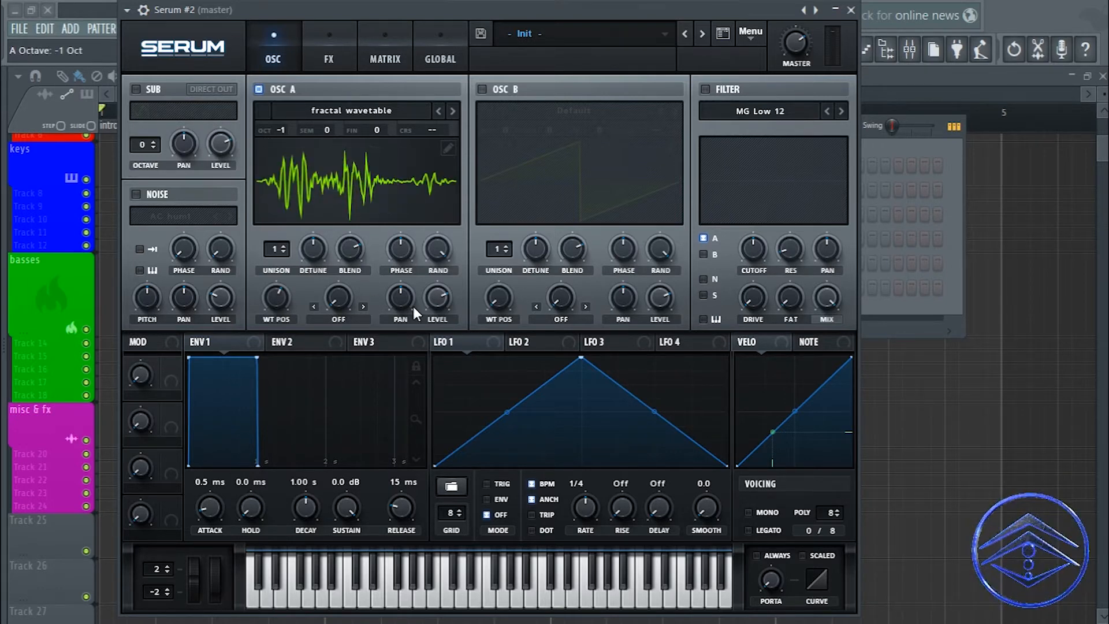
click(341, 196)
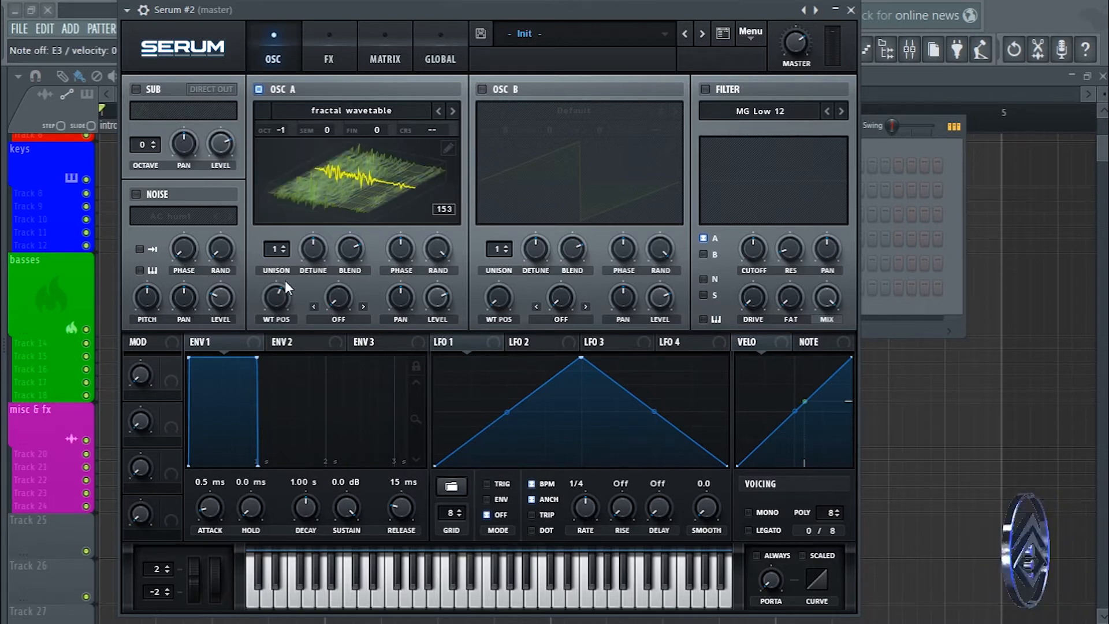
- Sweep OSC A's wavetable position to hear the frames, and set it to exactly 100
drag(286, 279, 674, 137)
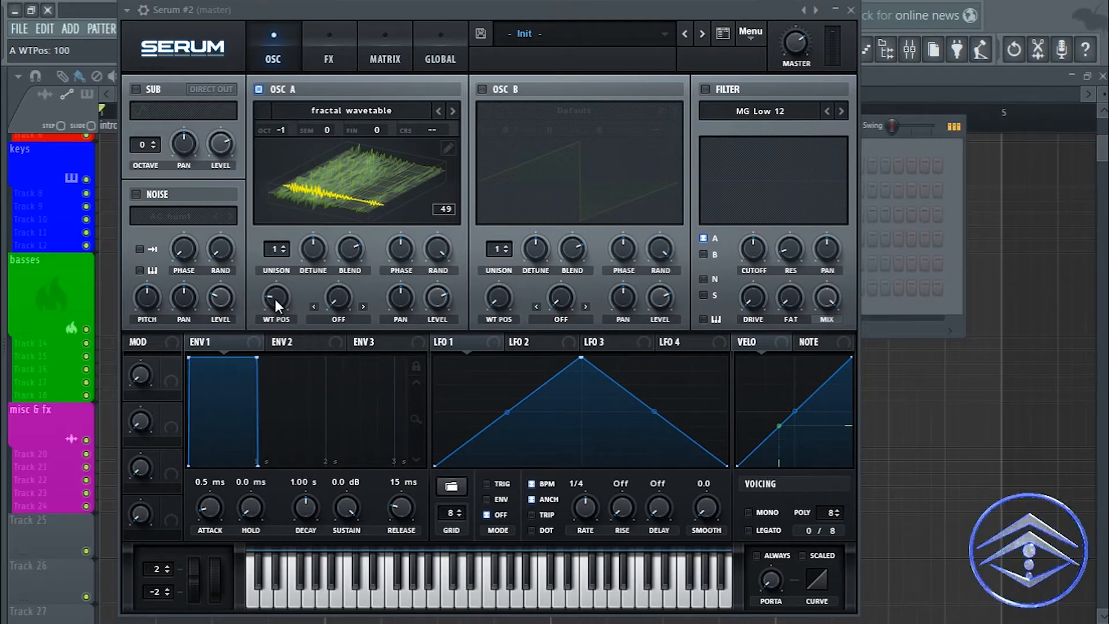
mouse_move(275, 297)
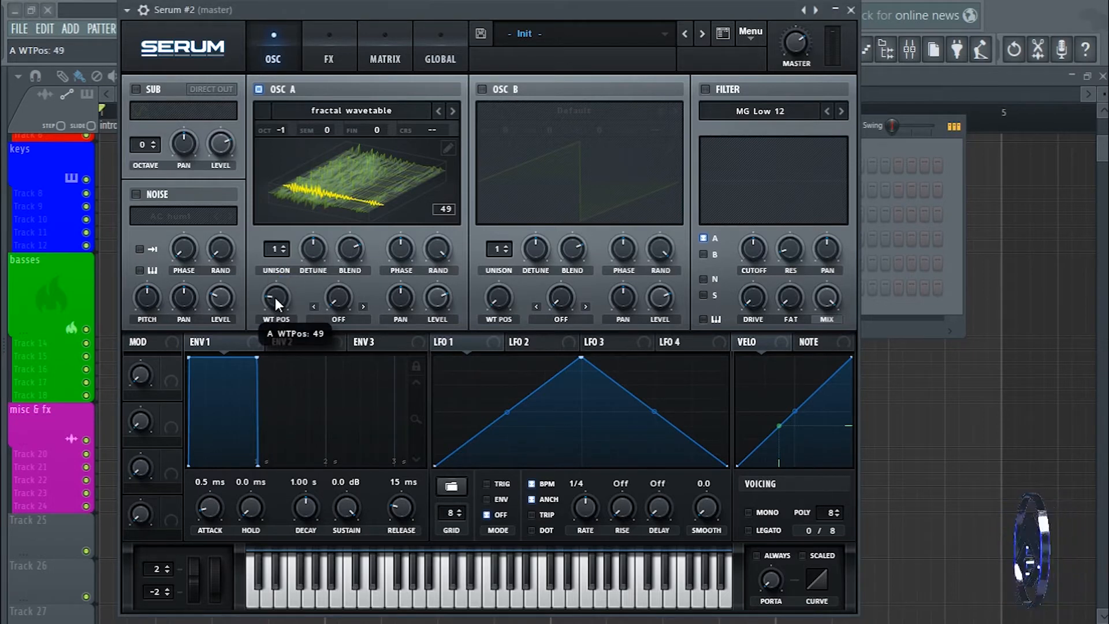
double_click(275, 297)
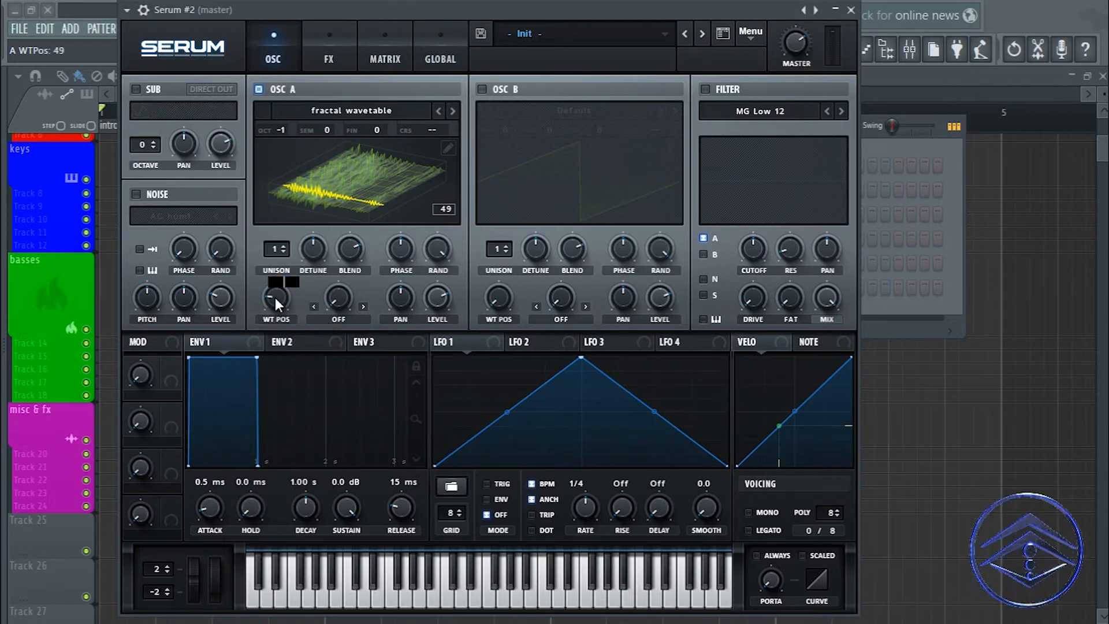
text(100)
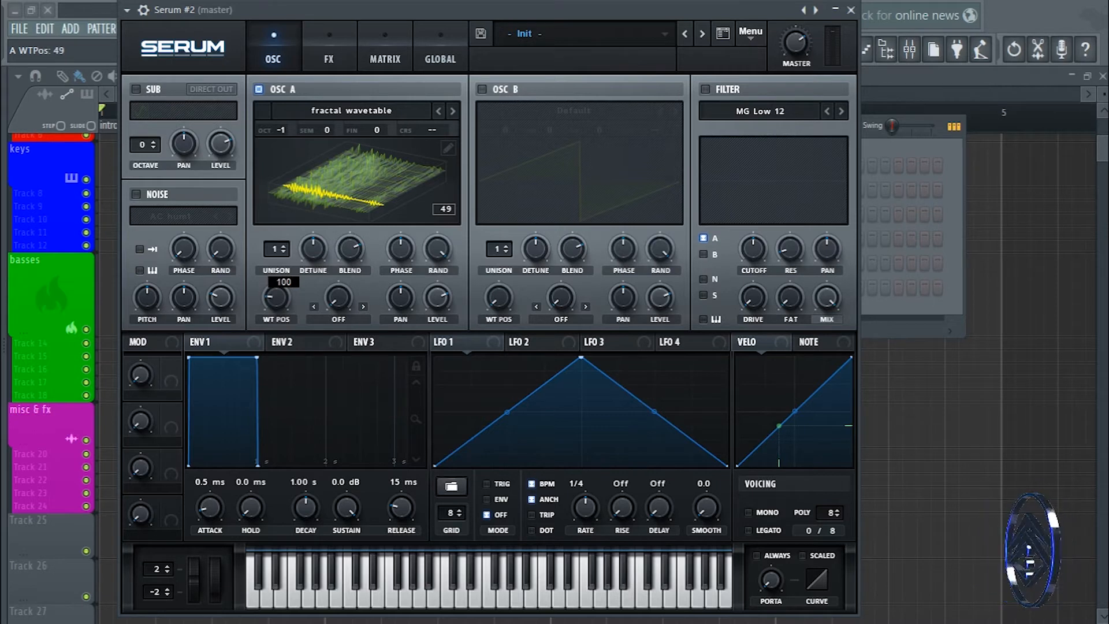
key(Return)
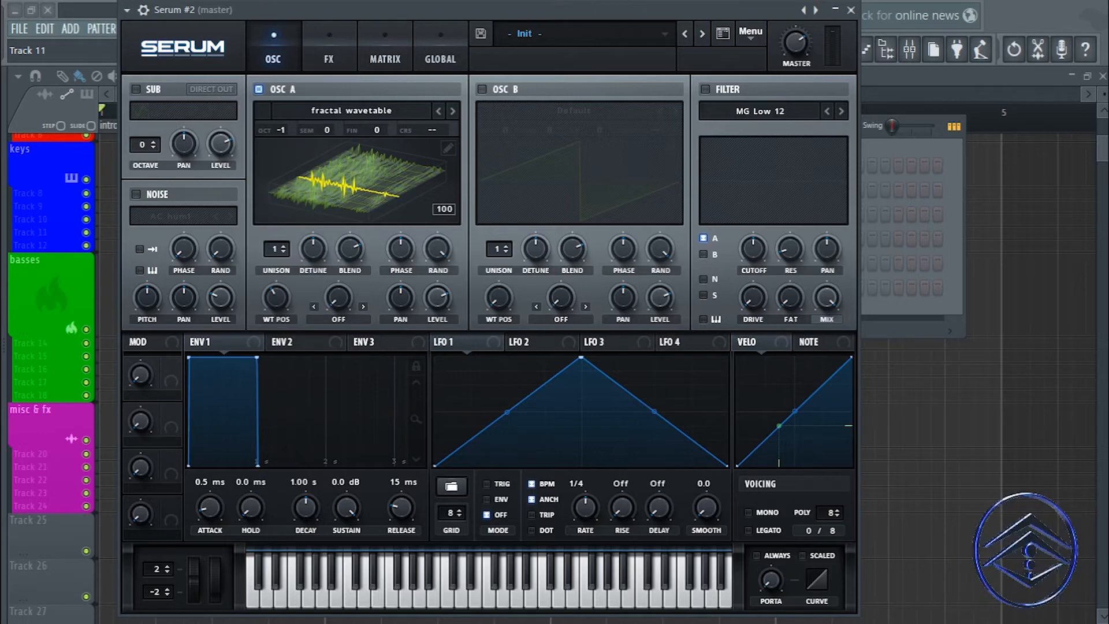
- Set OSC A's warp mode to Bend +/- with a warp amount of 40%
click(339, 320)
click(359, 323)
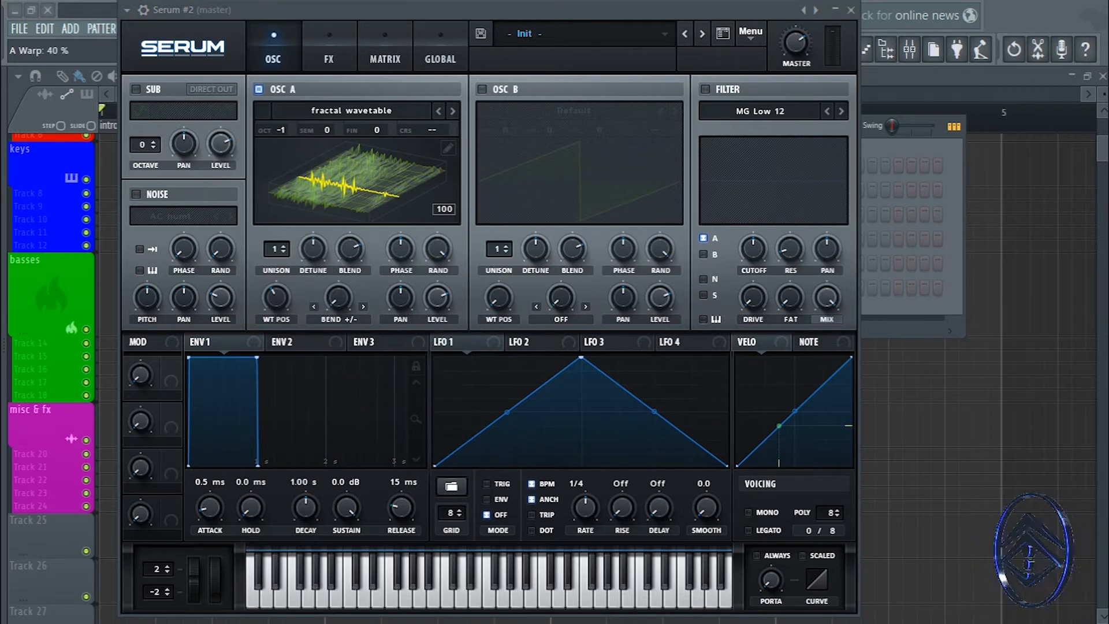
double_click(341, 296)
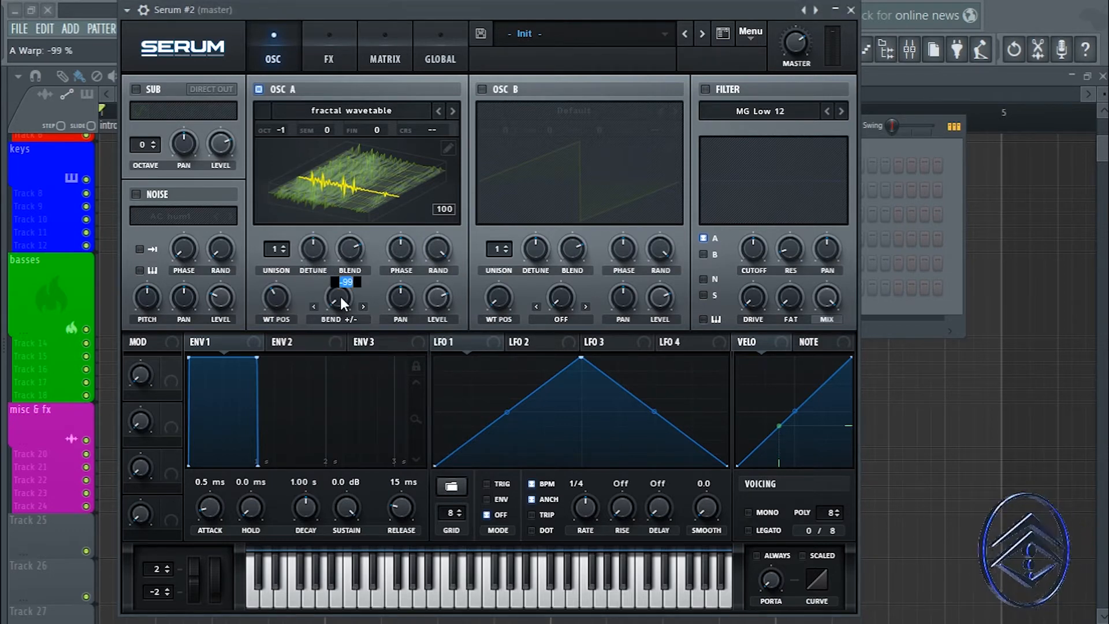
text(40)
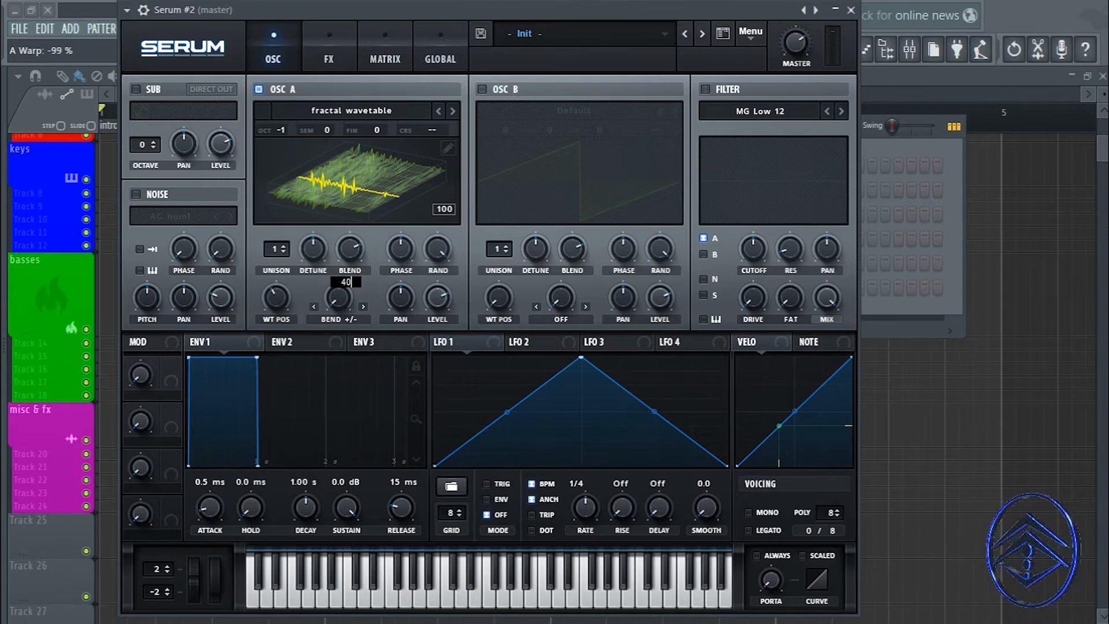
key(Return)
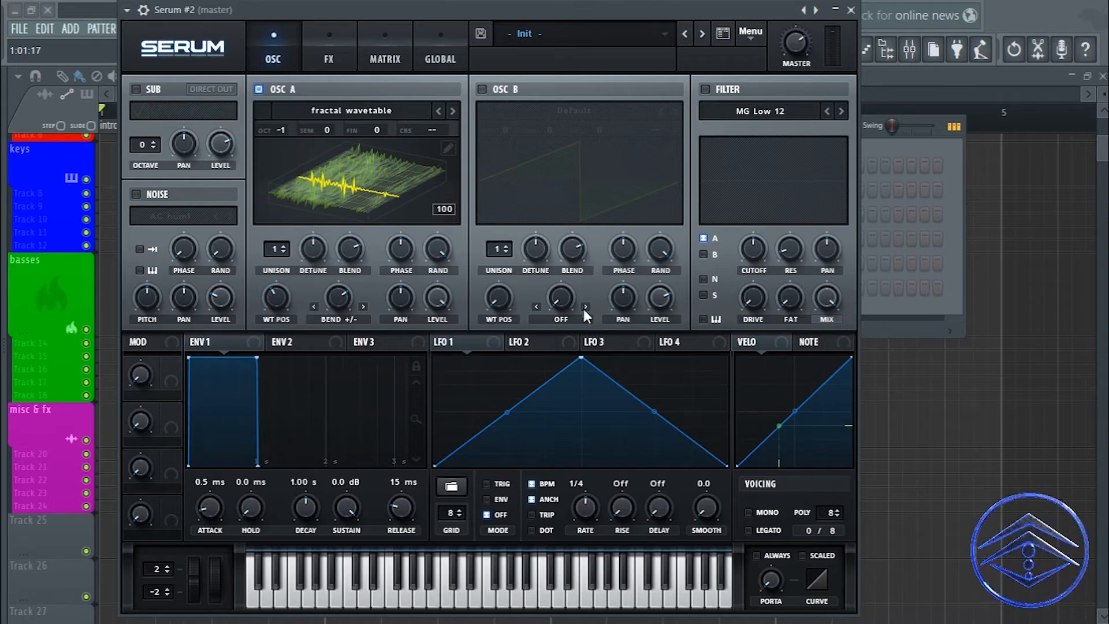
- Turn on OSC B and load the Analog_BD_Sin wavetable from the Analog category
click(481, 89)
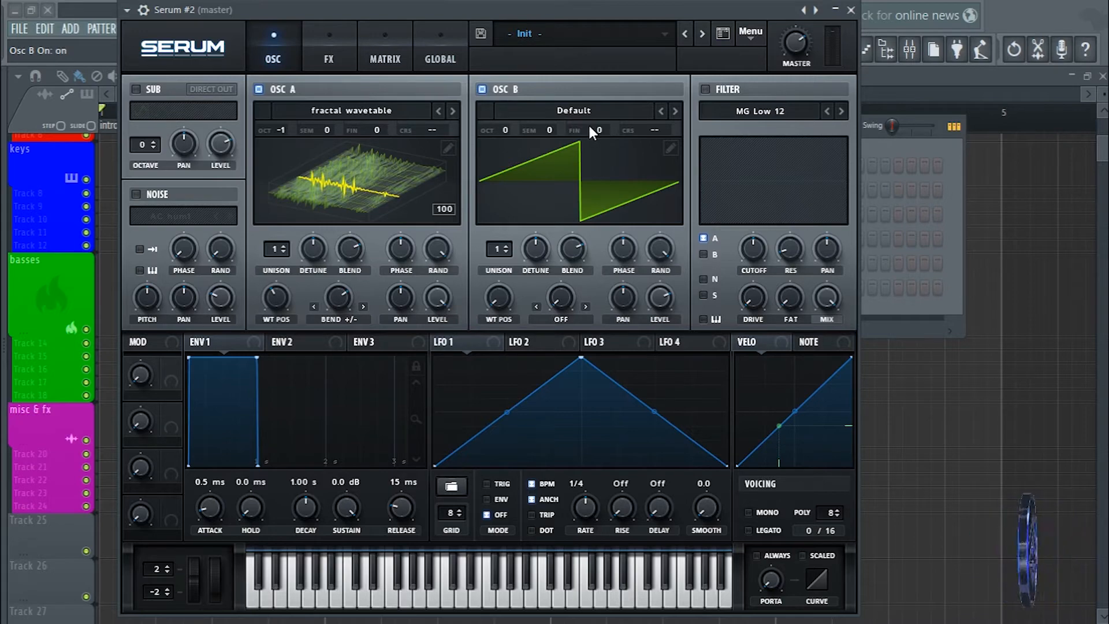
click(575, 111)
mouse_move(578, 129)
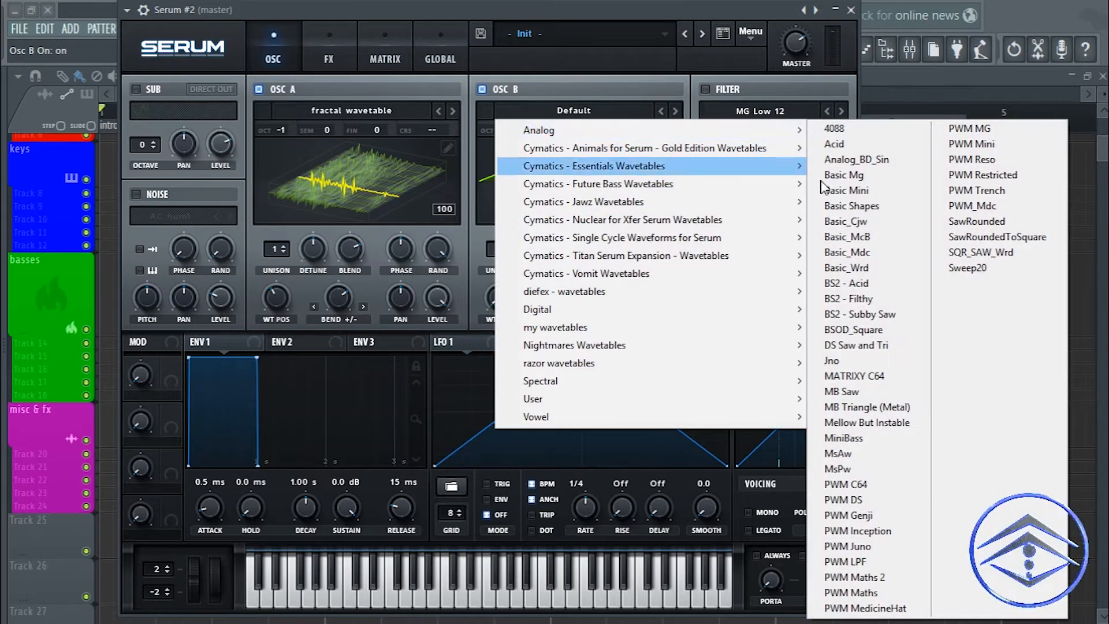
click(860, 161)
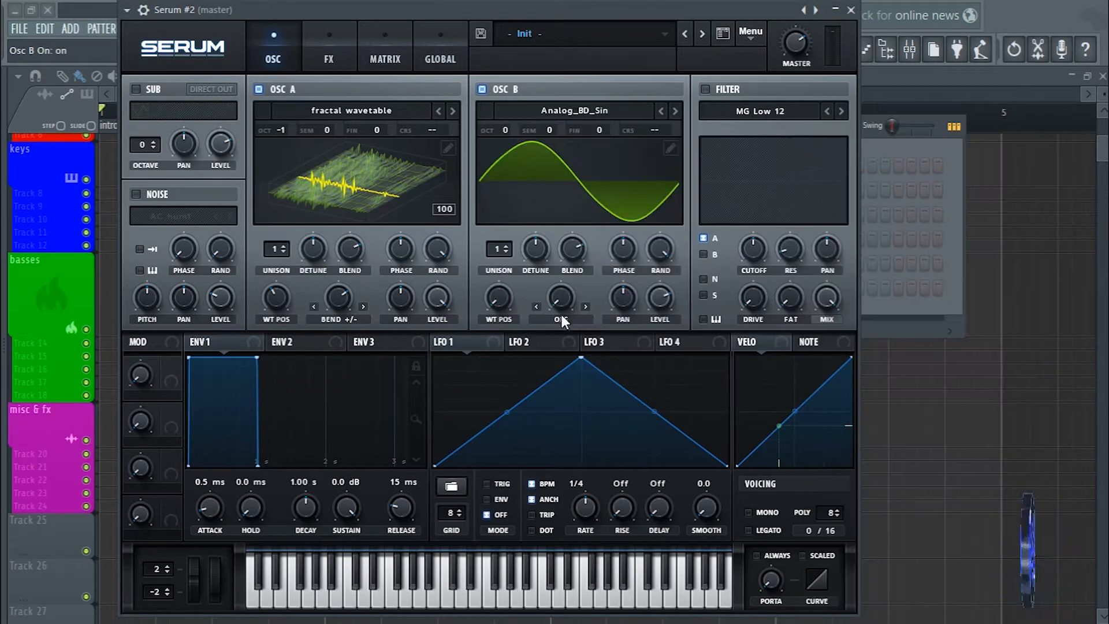
- Lower OSC B's octave to -1 and turn its wavetable position up to the maximum
drag(488, 129, 485, 135)
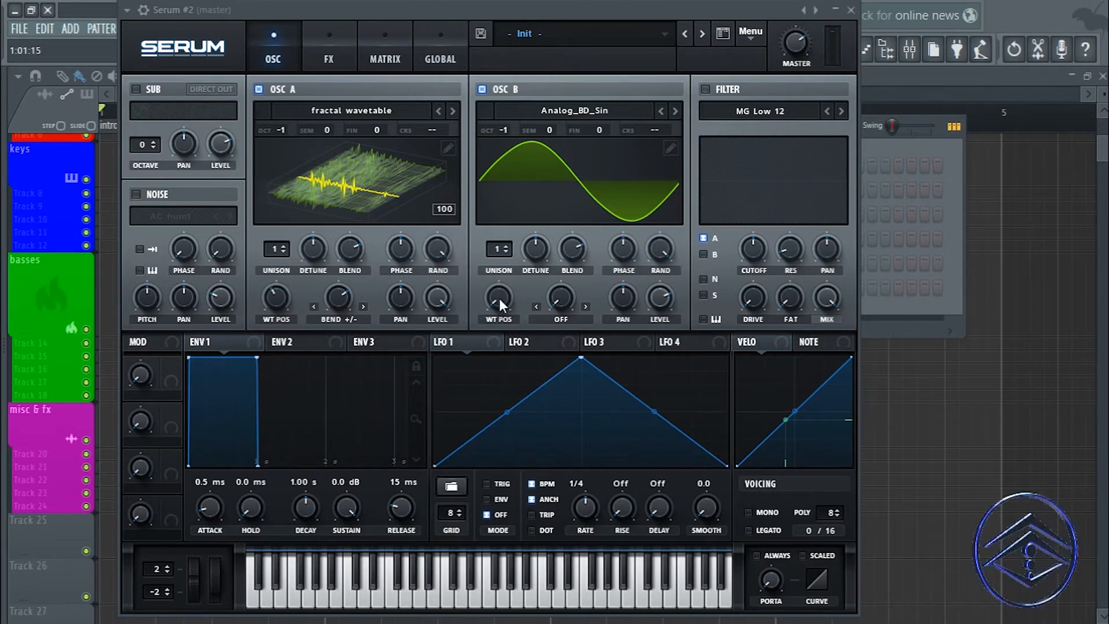
drag(504, 306, 518, 106)
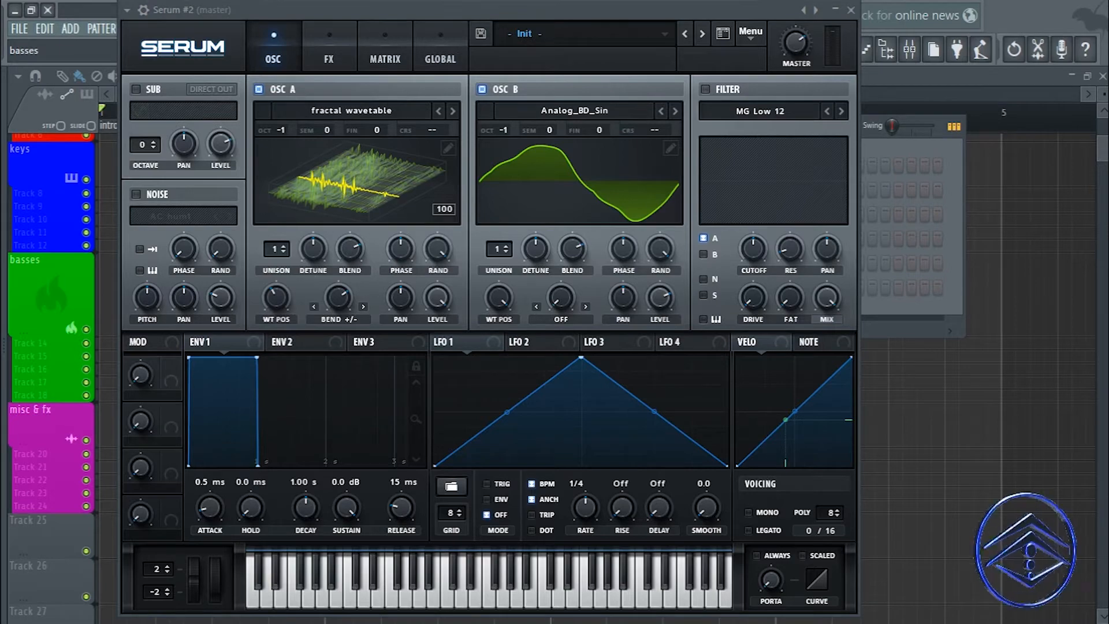
- Set OSC B's warp mode to Sync (No Window) with a warp amount of 3.03
click(553, 318)
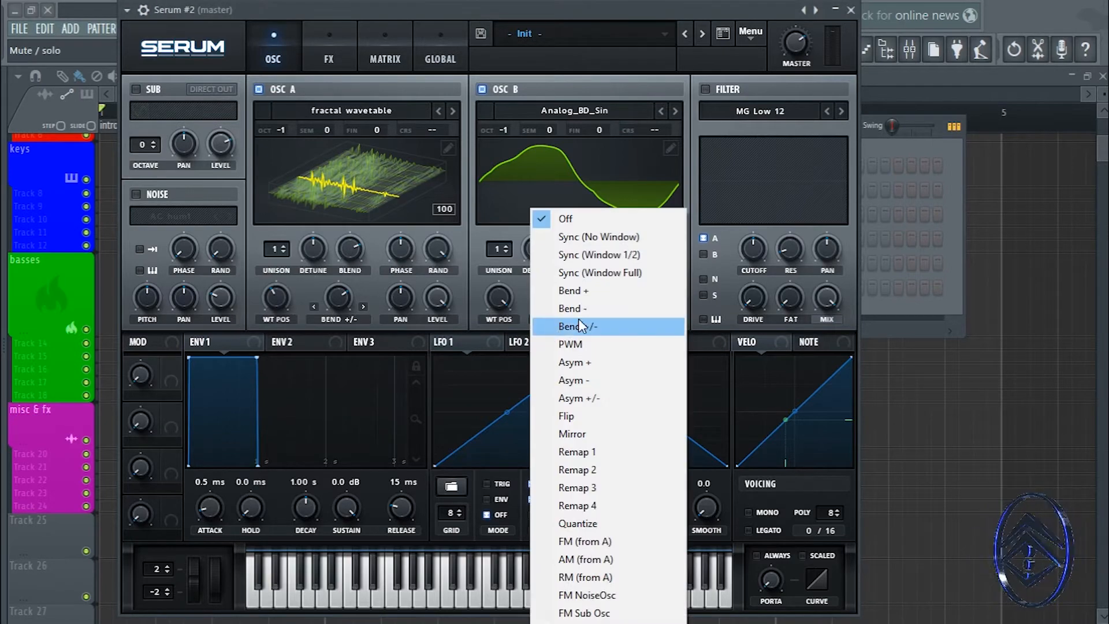
click(595, 237)
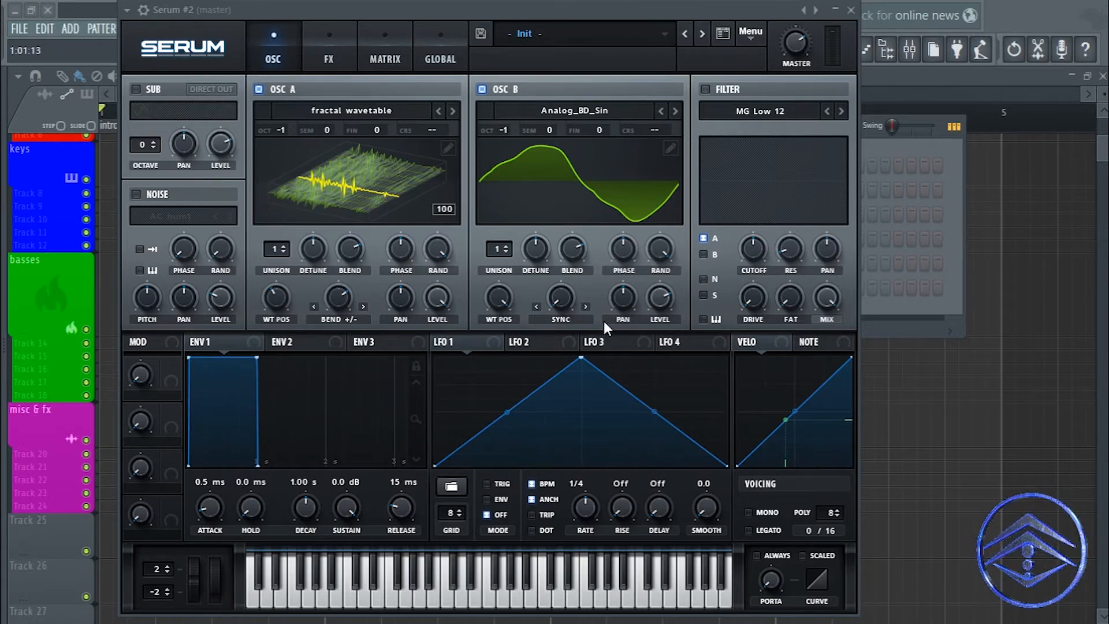
double_click(556, 301)
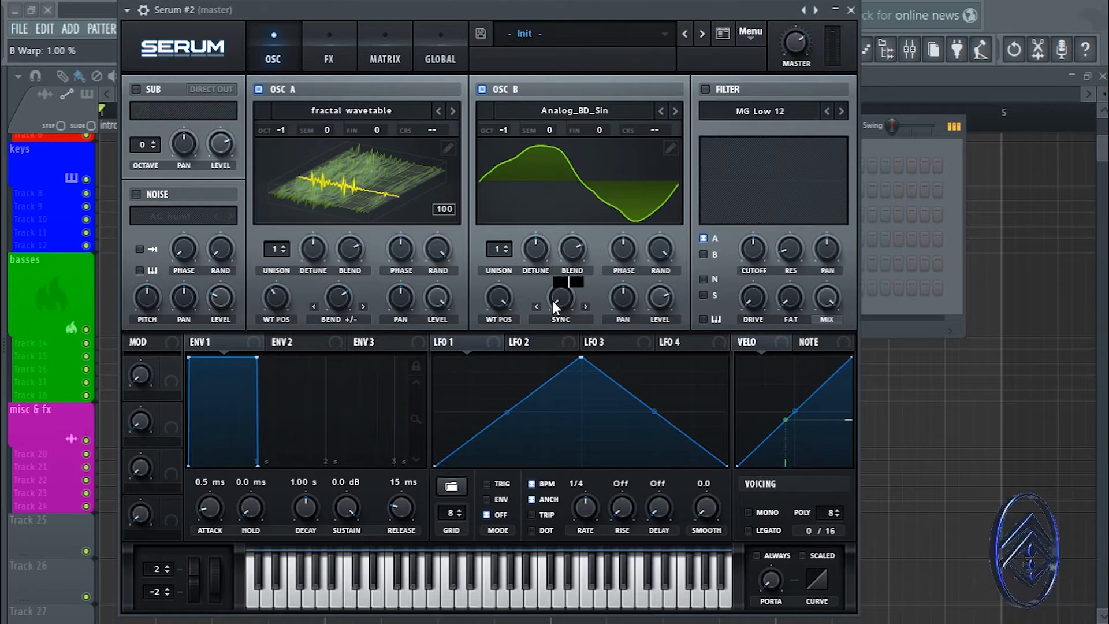
text(3.)
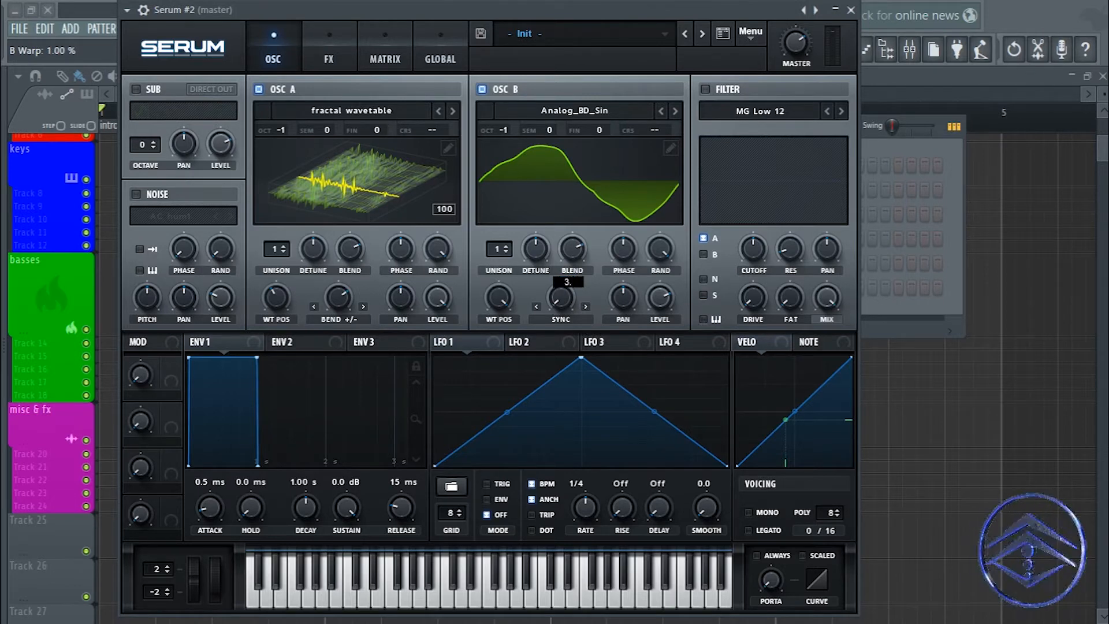
text(03)
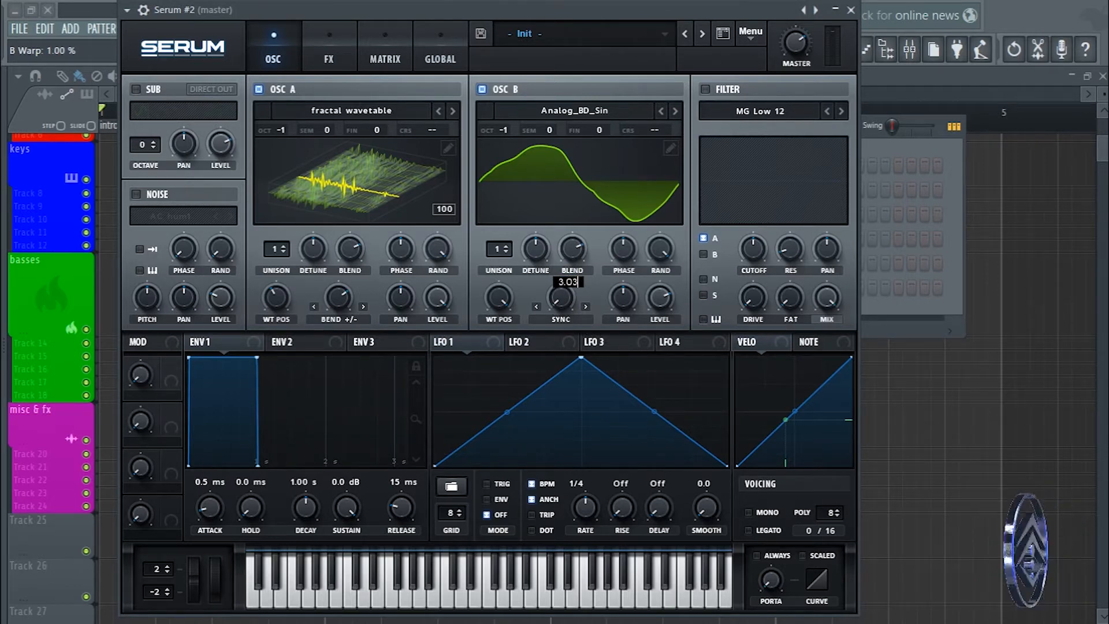
key(Return)
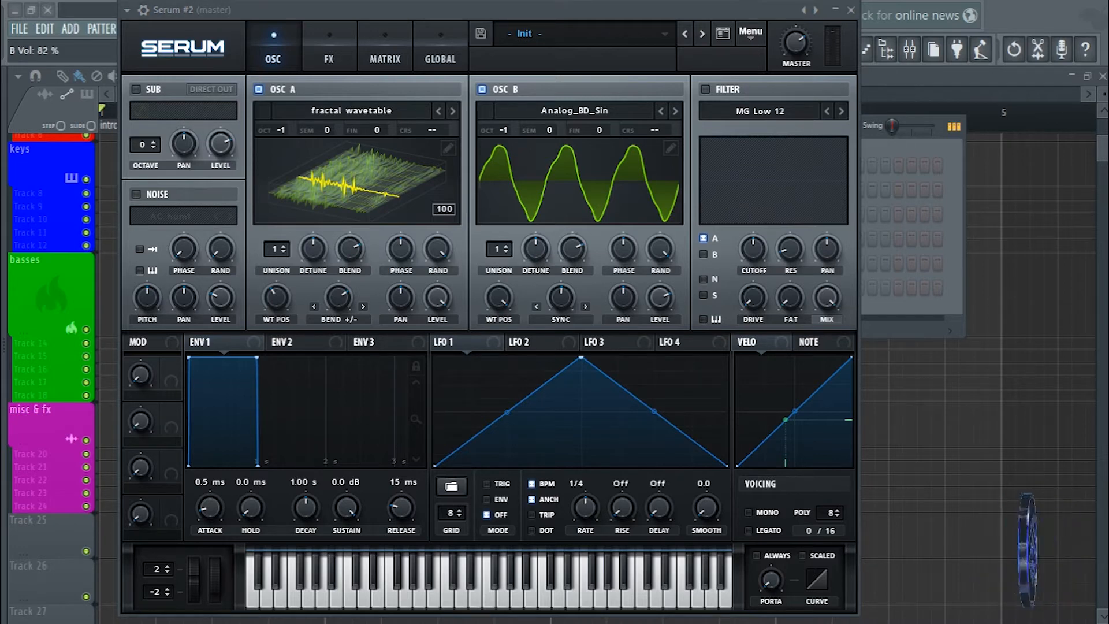
- Set OSC B's level to 82% and its unison to 9 voices
double_click(664, 299)
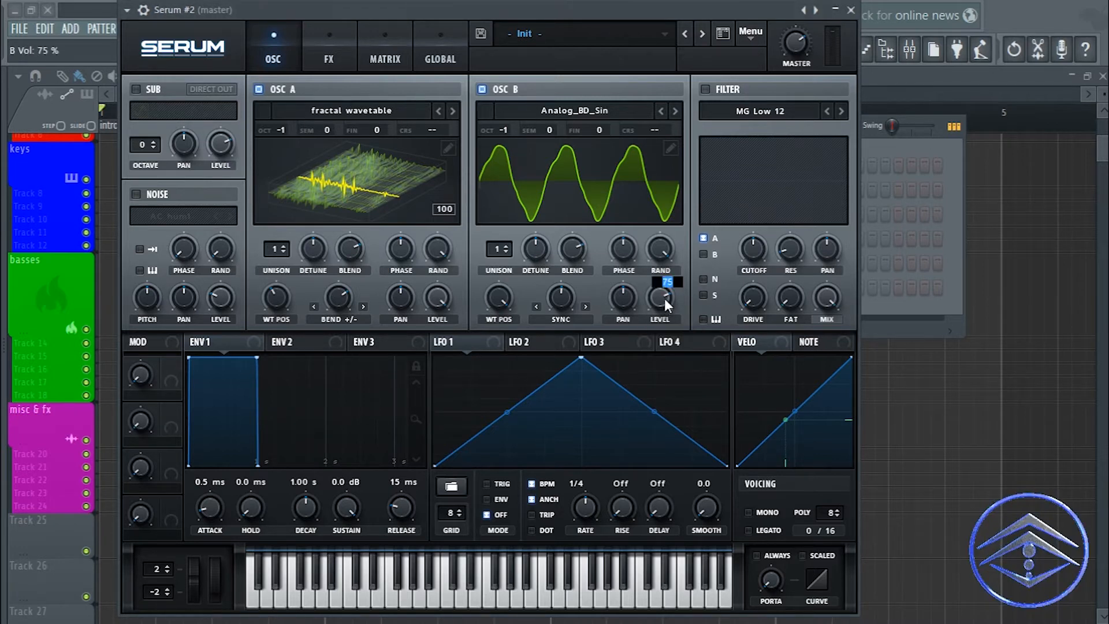
text(82)
key(Return)
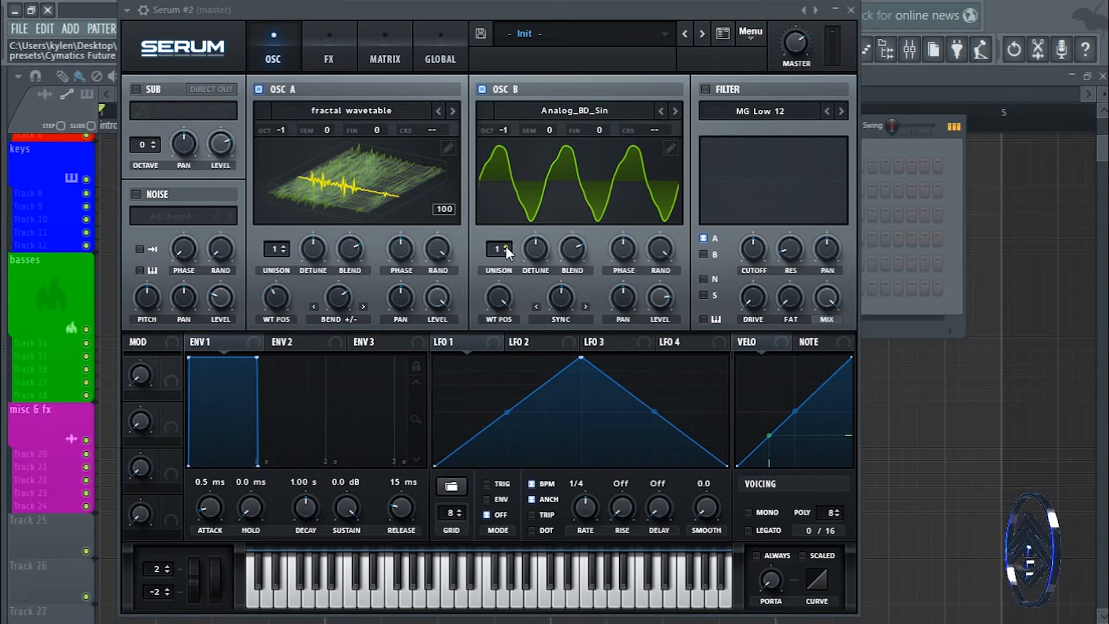
scroll(506, 246, up, 6)
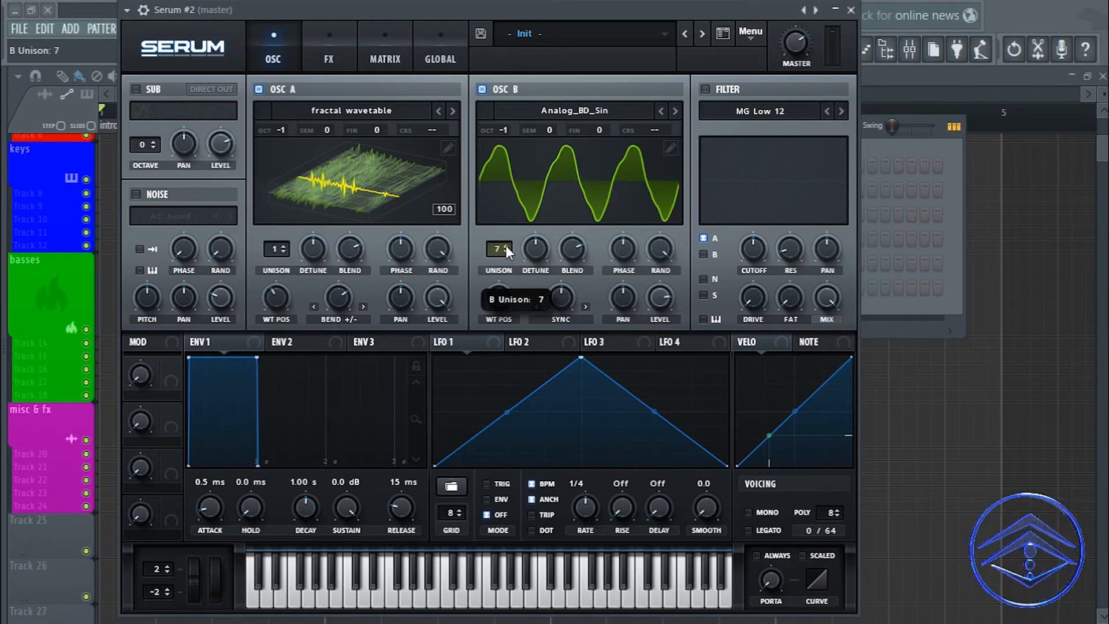
scroll(506, 246, up, 2)
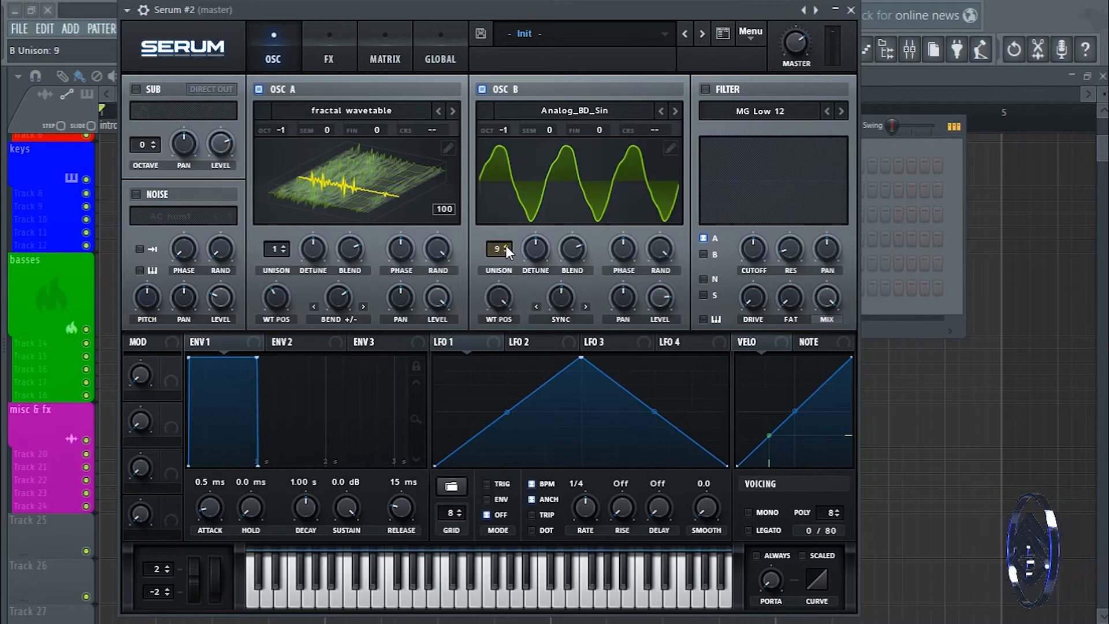
- Set OSC B's unison detune to 0.12 and turn its phase randomness all the way down
drag(534, 246, 528, 264)
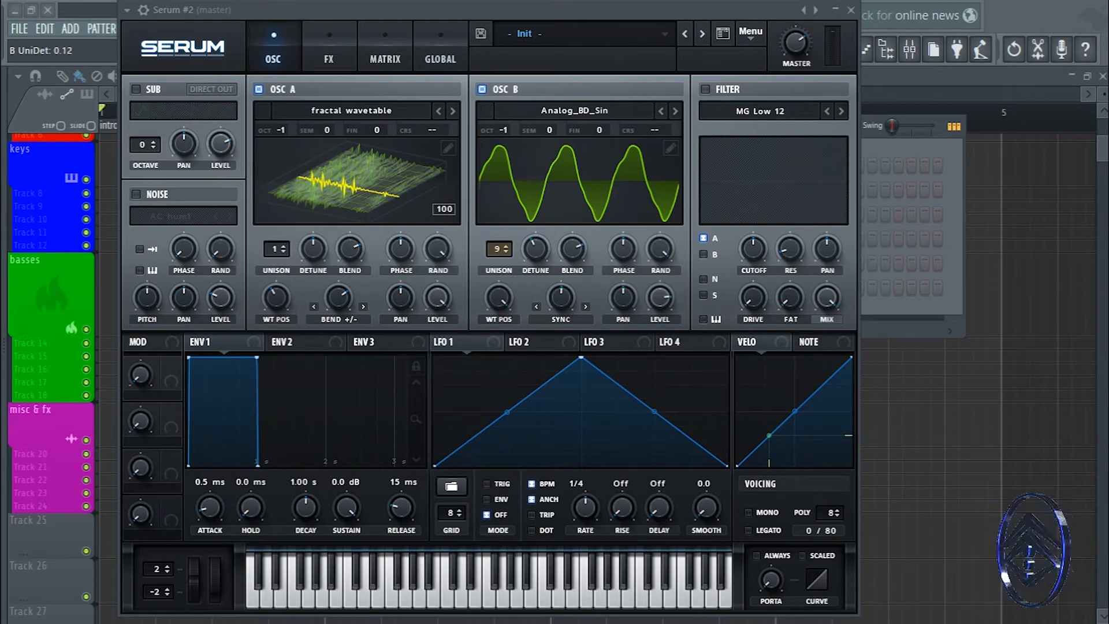
double_click(536, 246)
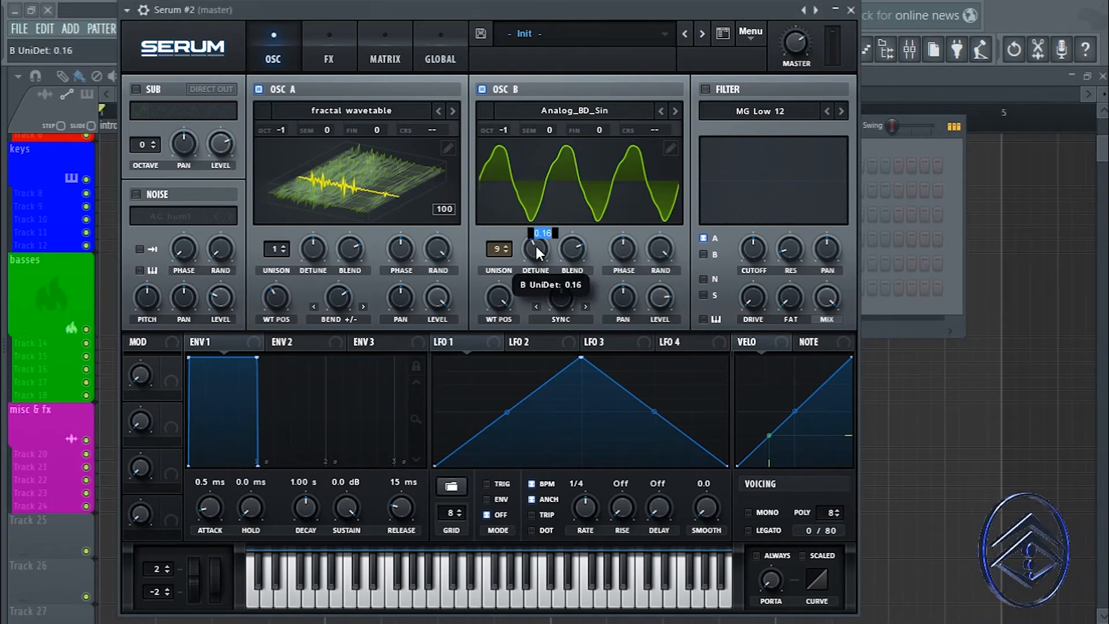
click(554, 233)
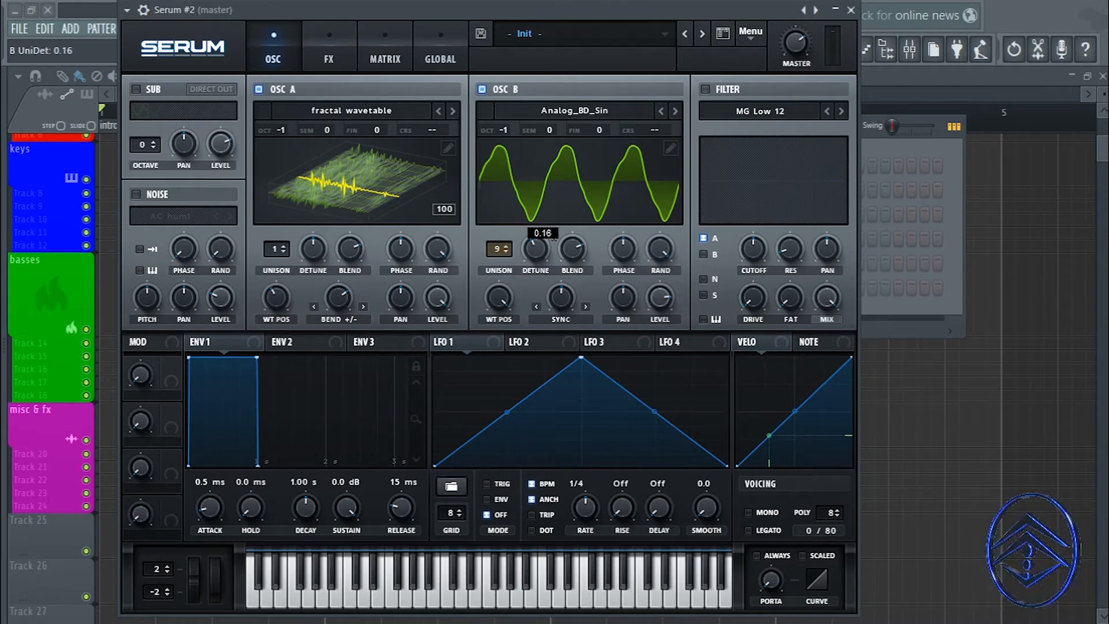
key(BackSpace)
key(BackSpace)
key(BackSpace)
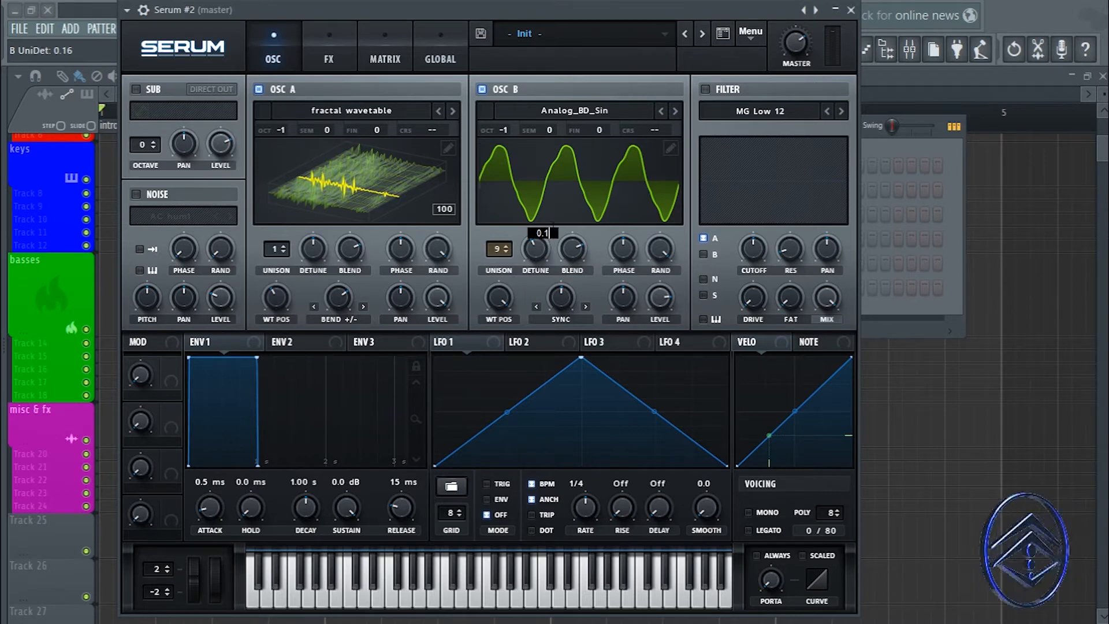
text(.12)
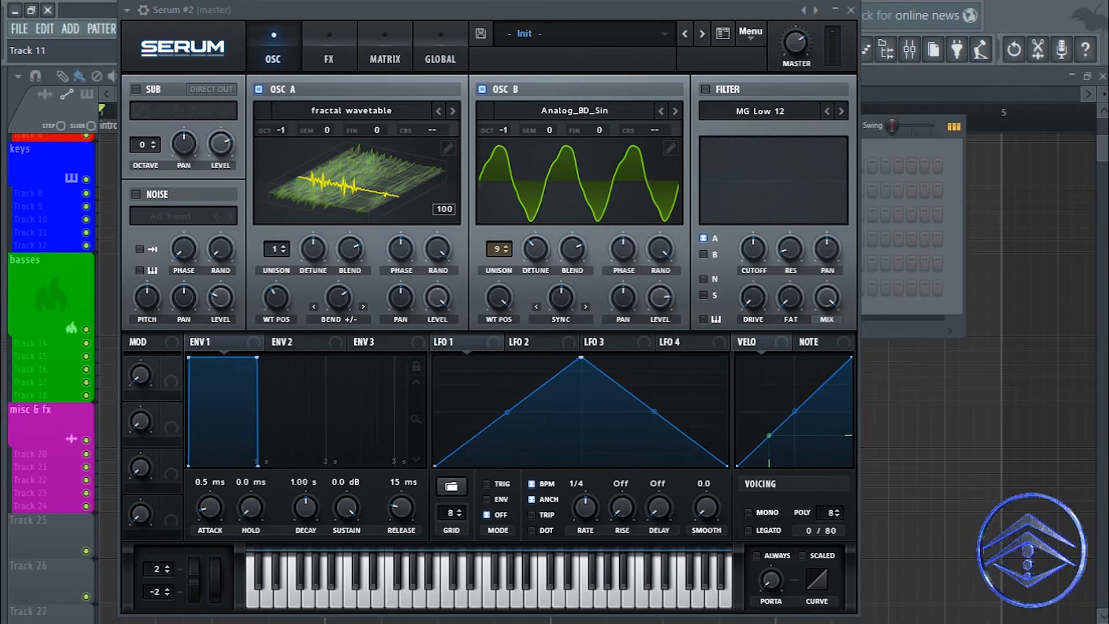
drag(660, 254, 602, 422)
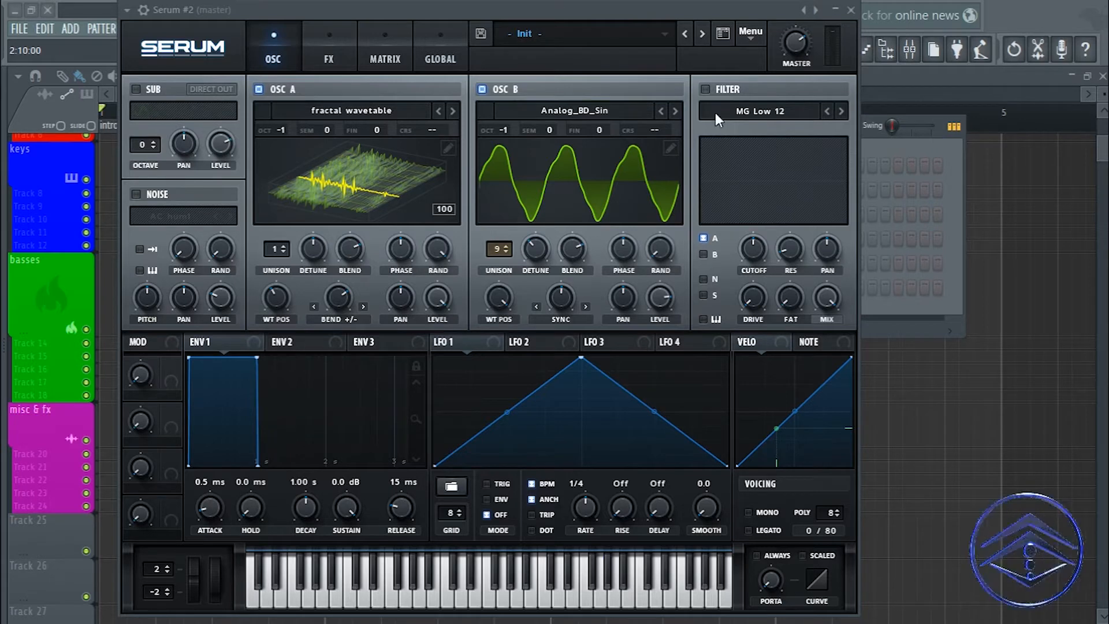
- Turn on the filter, choose the LN 12 type from the Multi group, and route OSC B through it as well
click(705, 89)
click(781, 118)
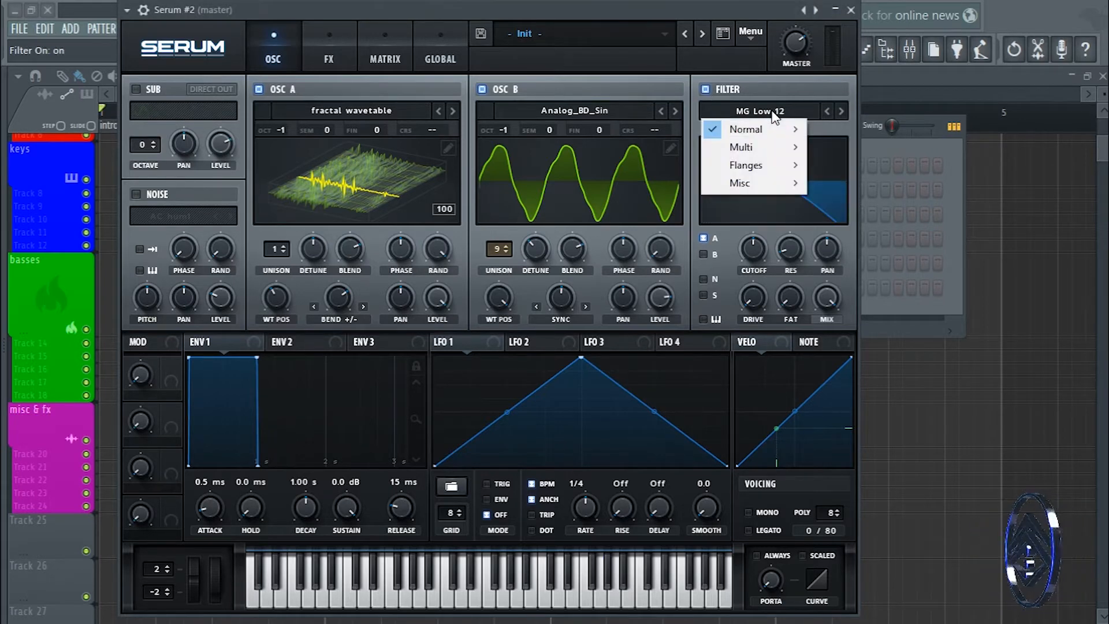
mouse_move(754, 152)
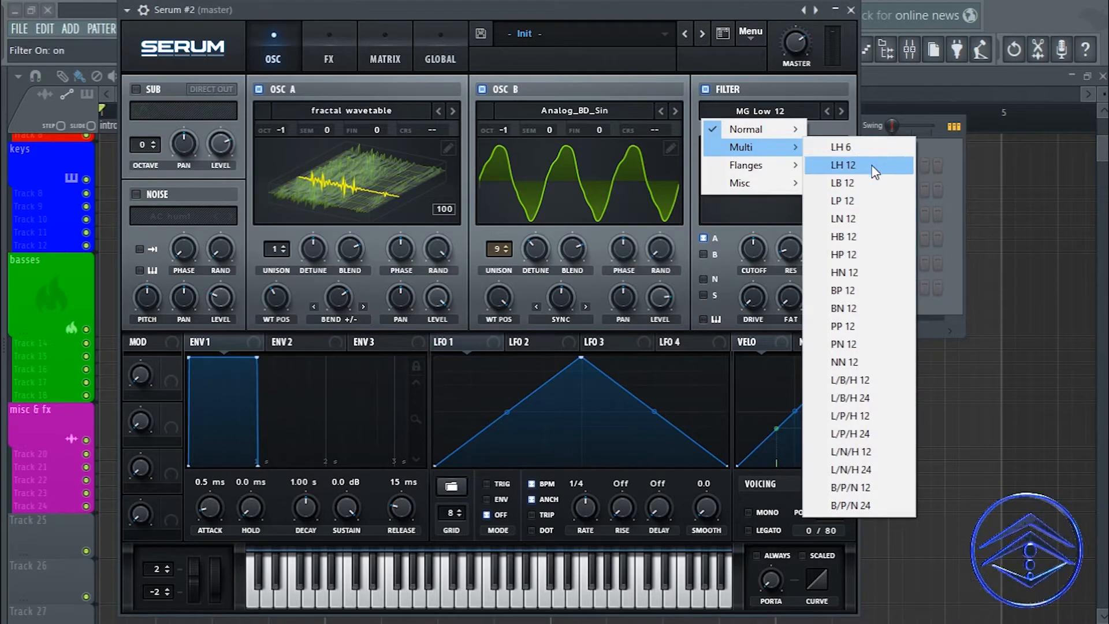
click(866, 218)
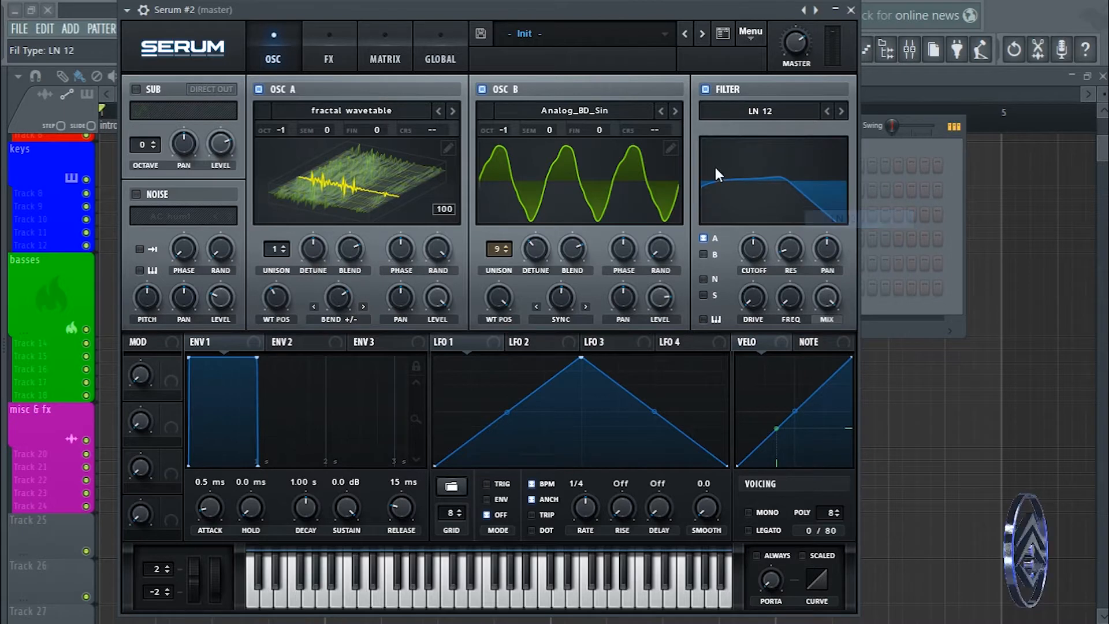
click(703, 254)
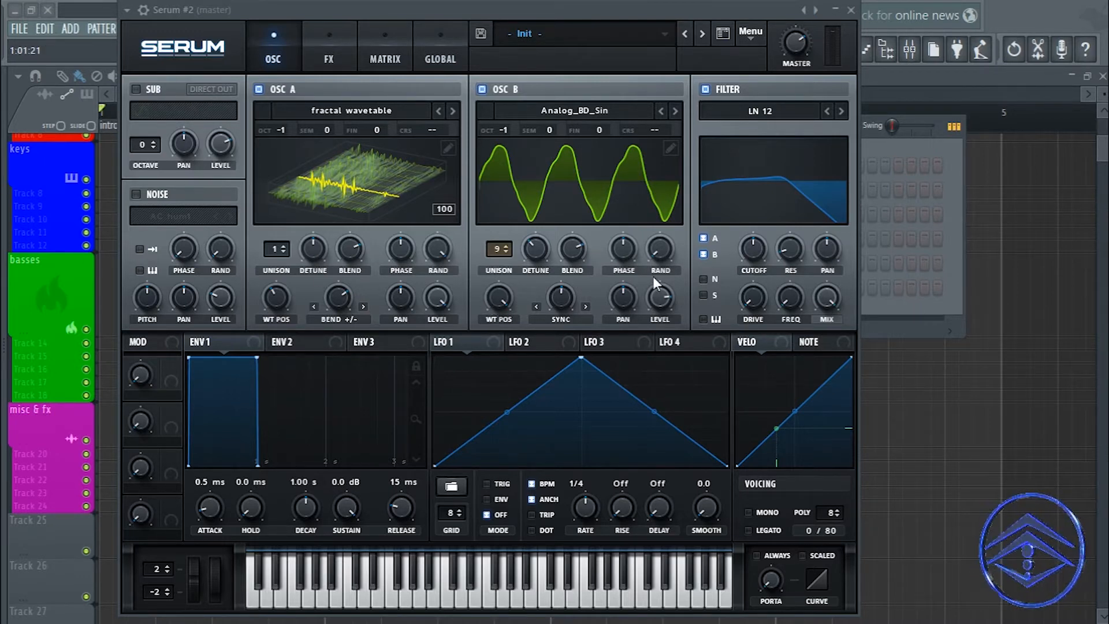
- Set the filter cutoff to 121 Hz
double_click(749, 249)
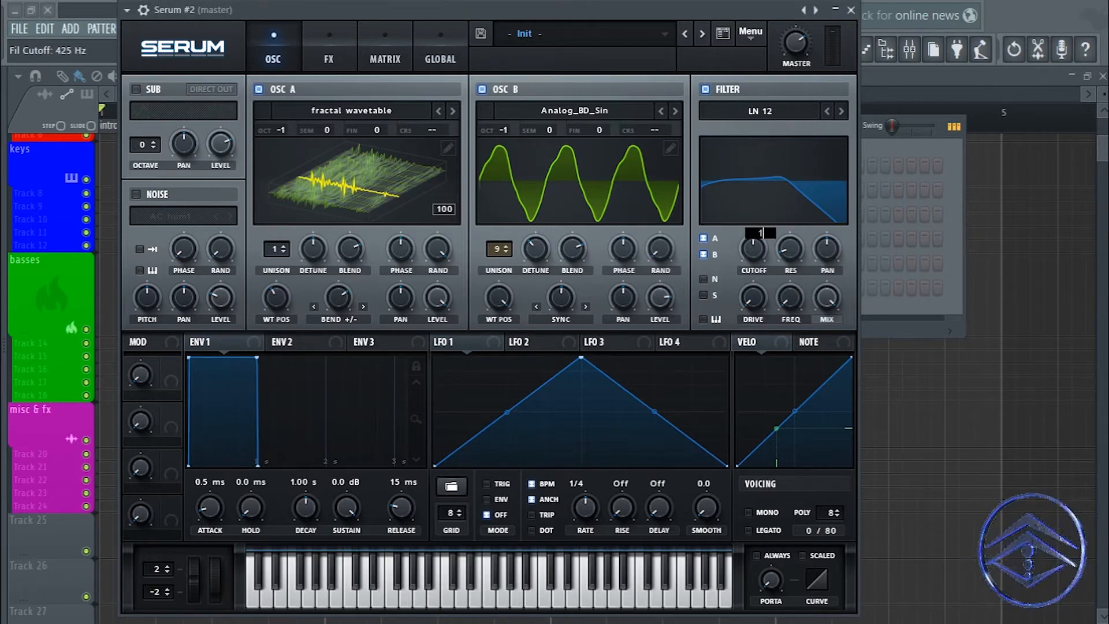
text(121)
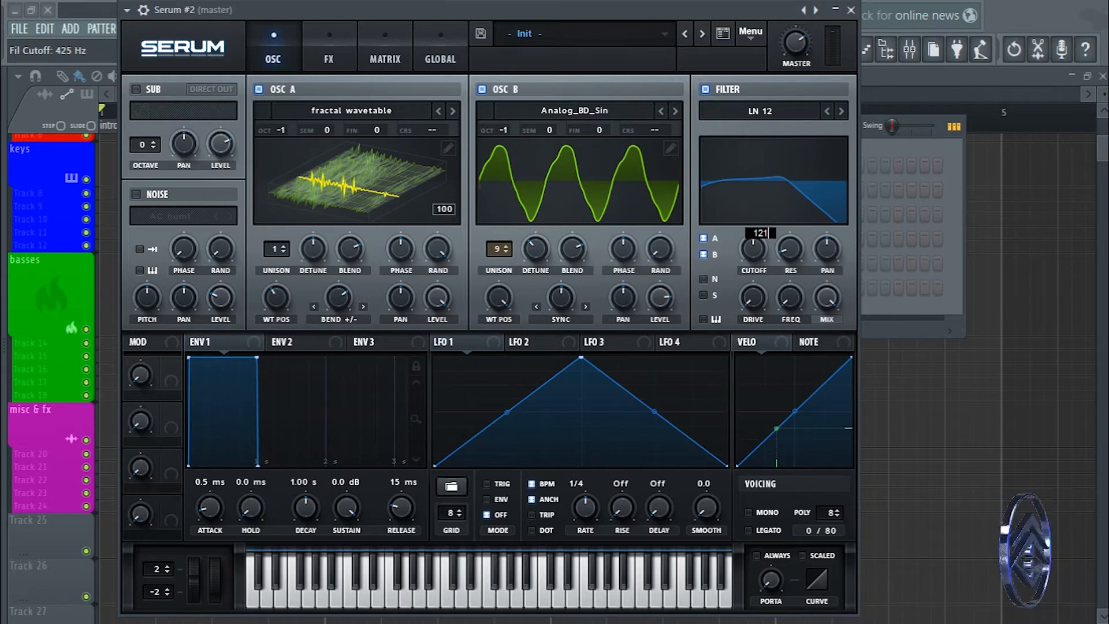
key(Return)
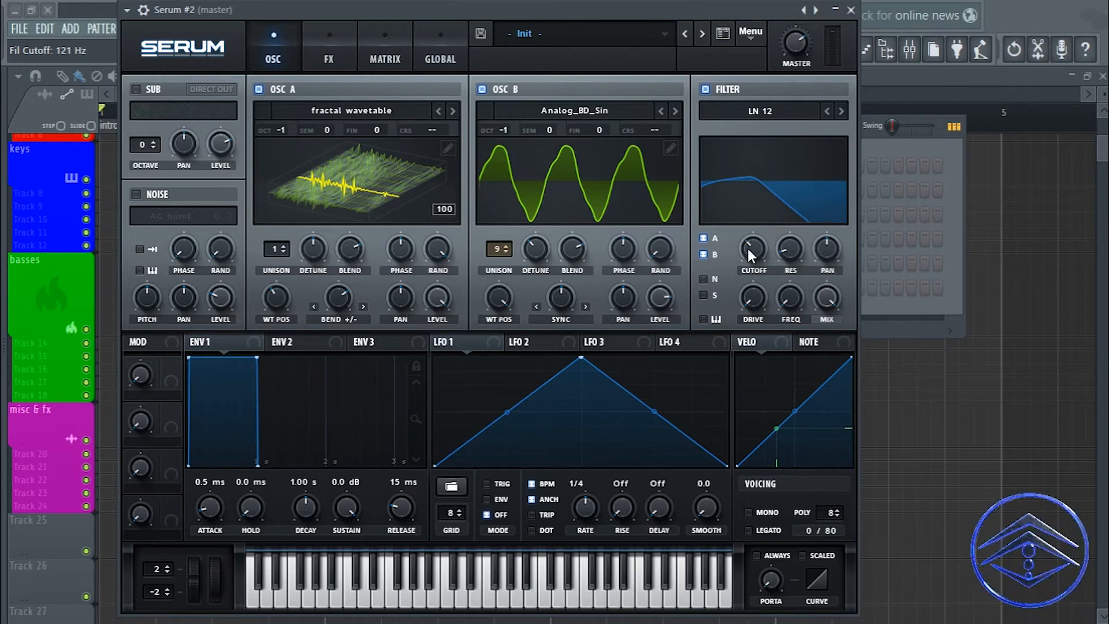
key(ctrl+s)
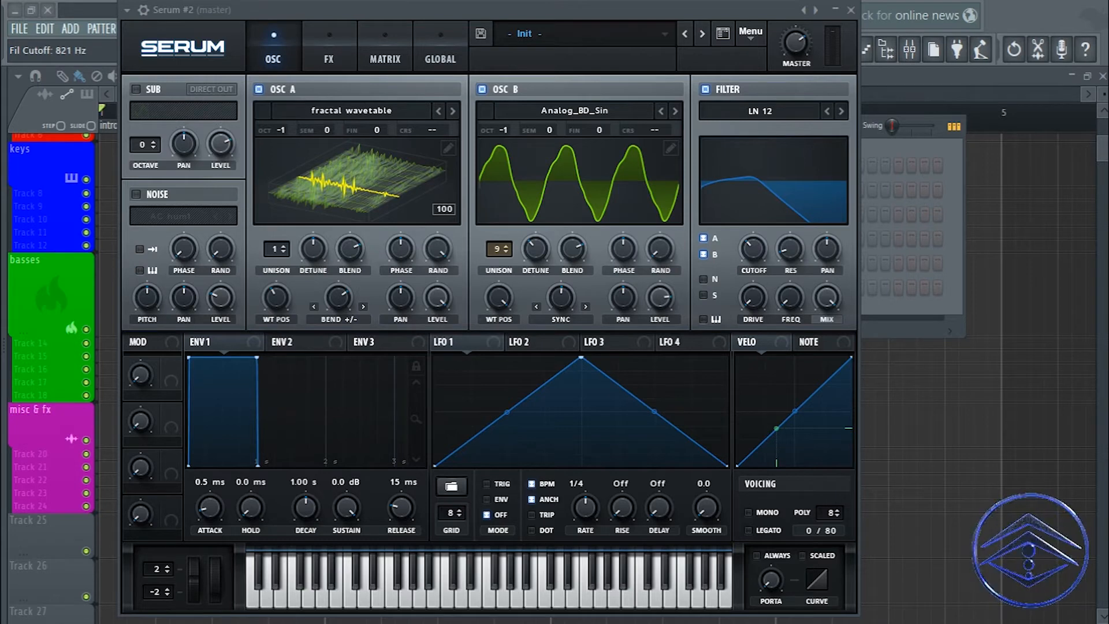
- Set the filter cutoff to 611 Hz and the filter resonance to 20%
double_click(745, 245)
text(6)
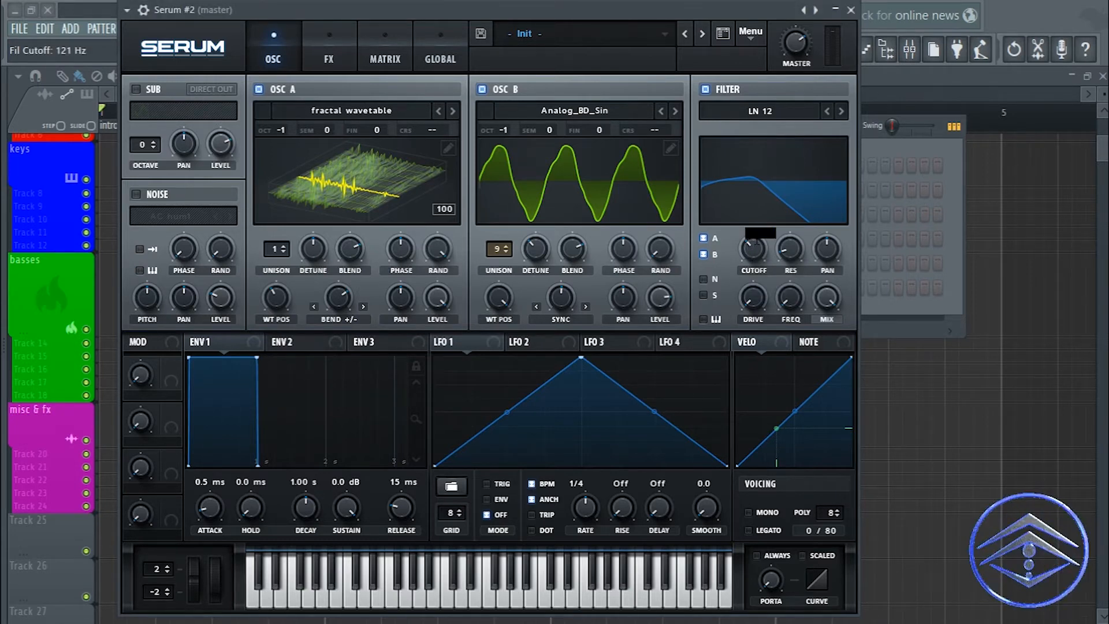
text(11)
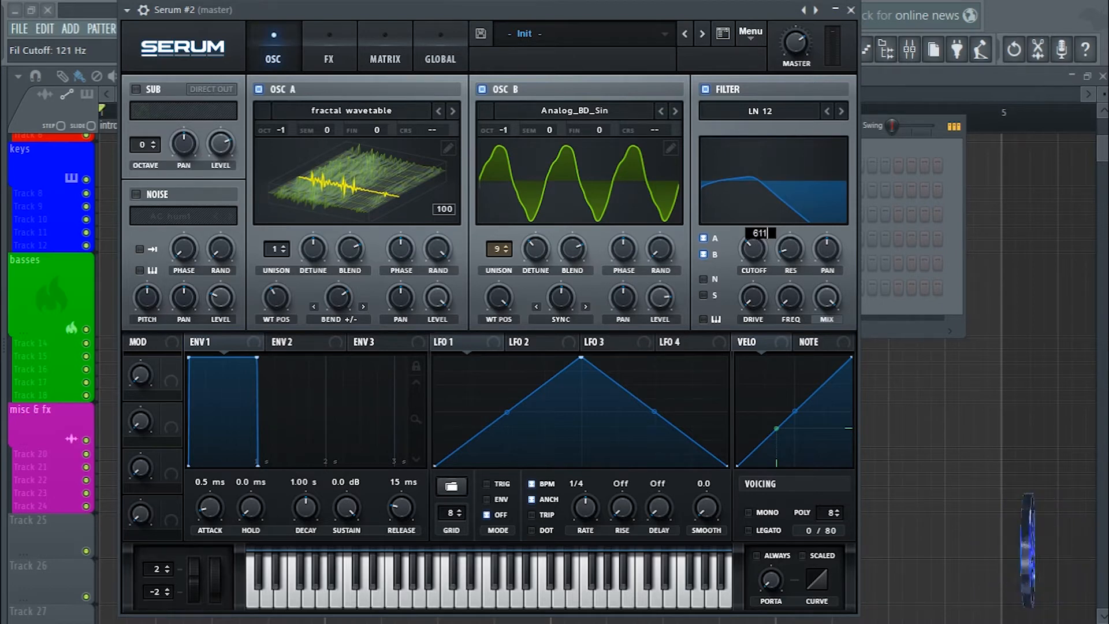
key(Return)
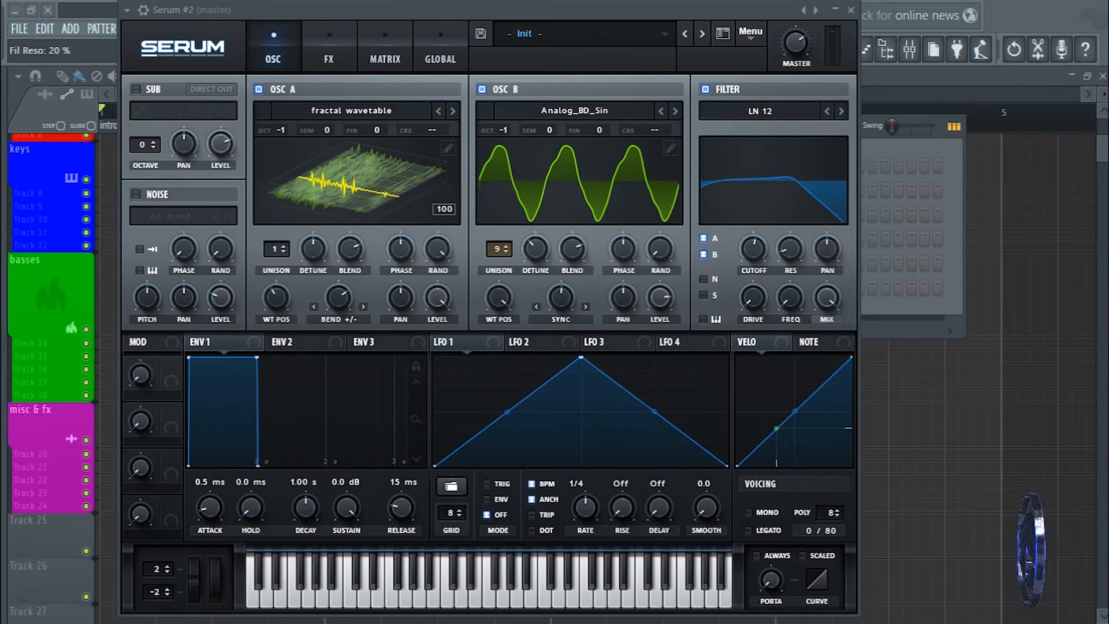
double_click(786, 252)
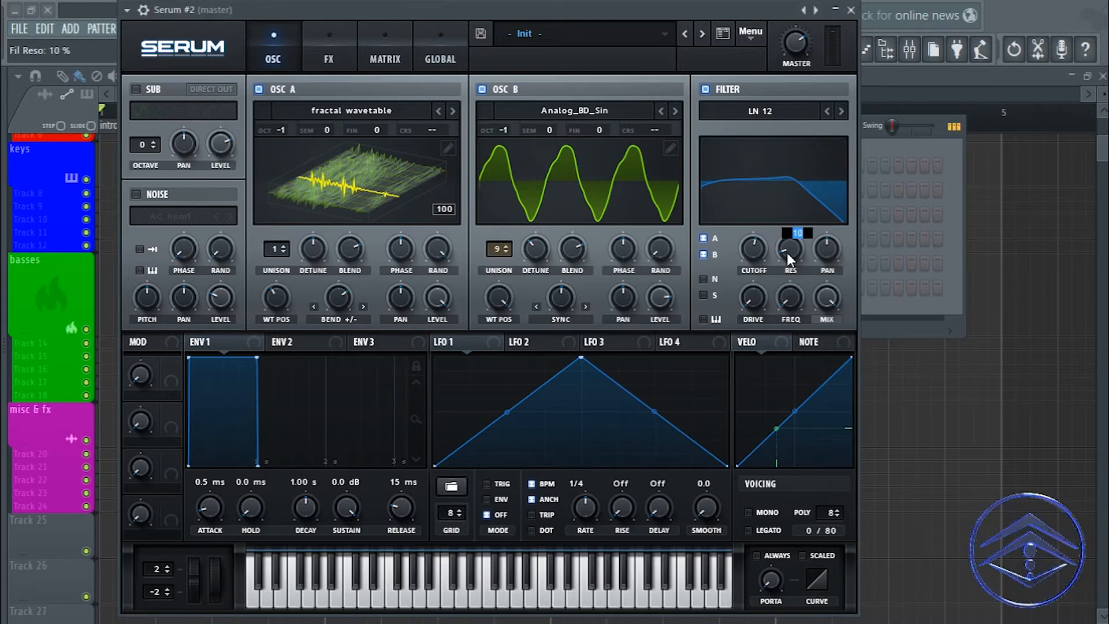
text(20)
key(Return)
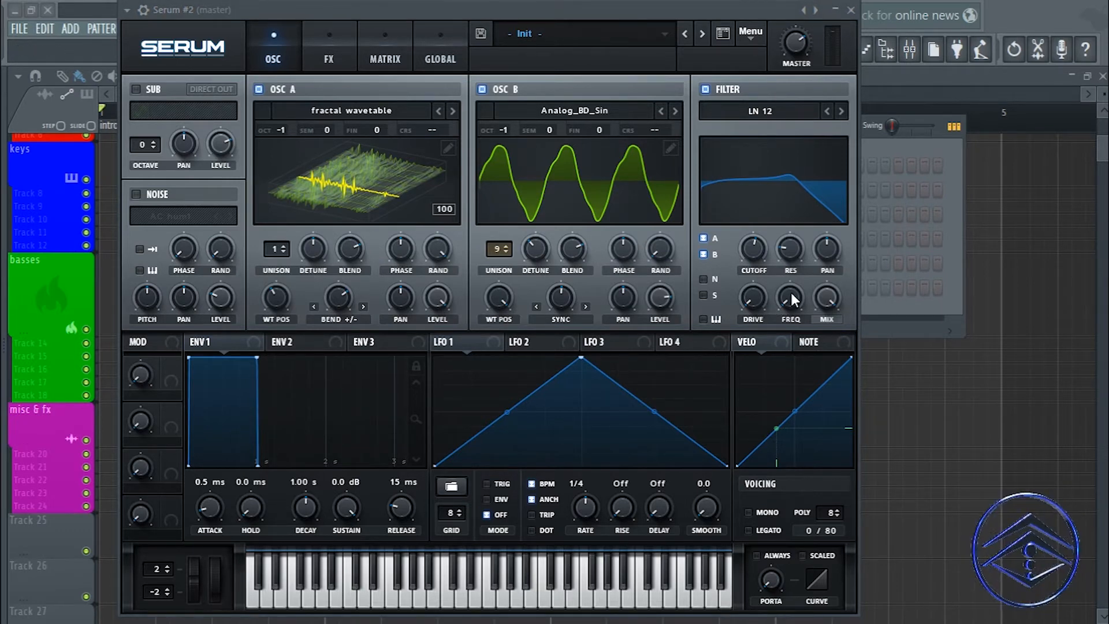
- Set the filter's FREQ amount to 35% and its drive to 12%
mouse_move(791, 292)
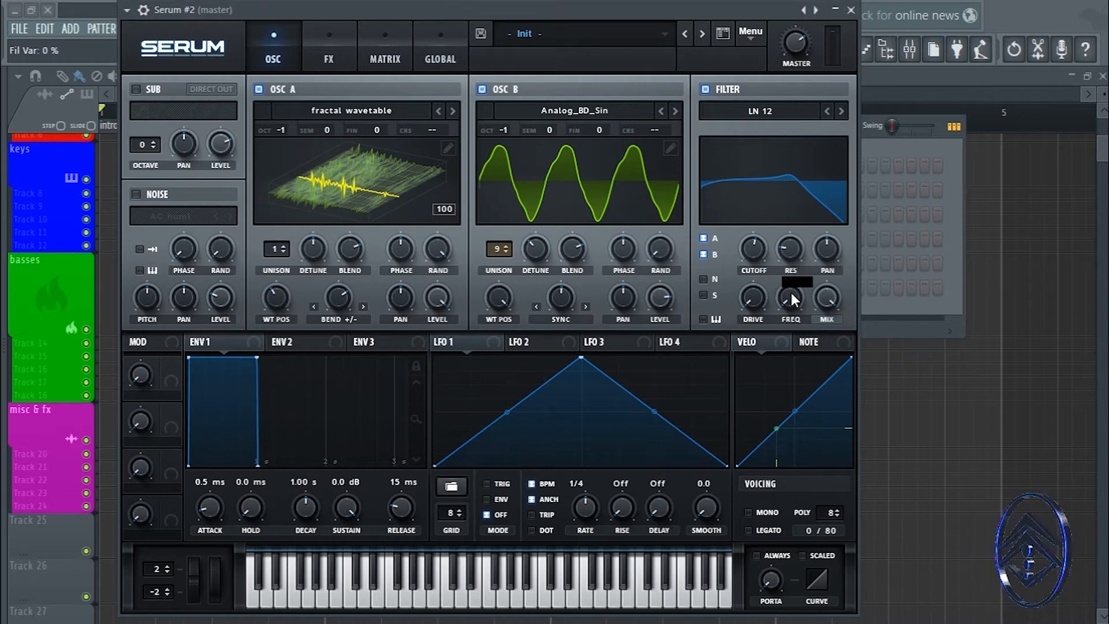
text(35)
key(Return)
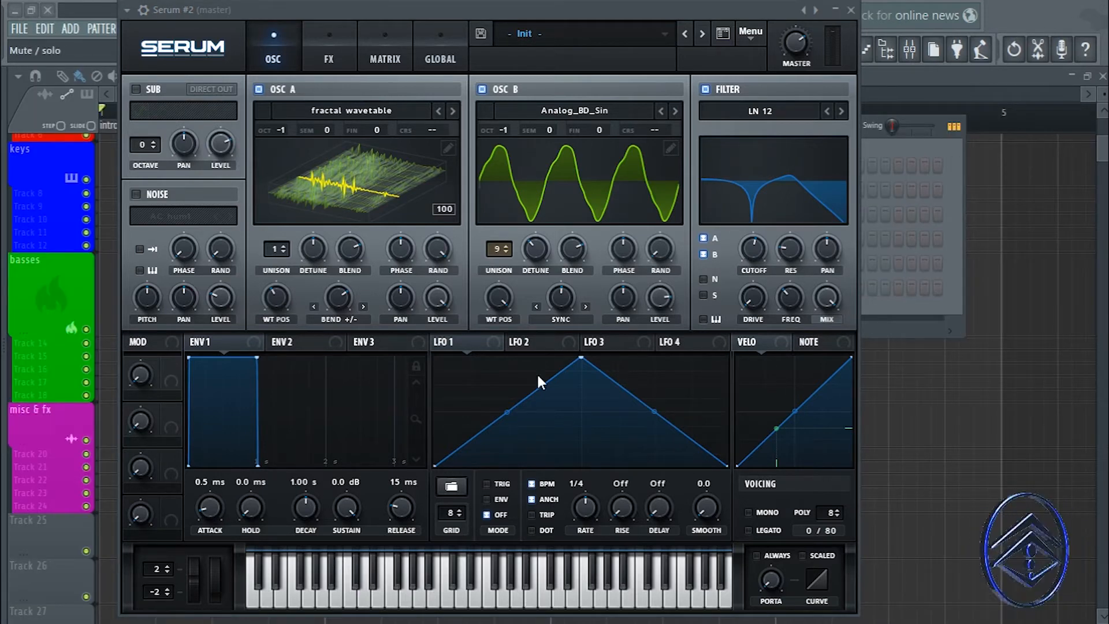
double_click(745, 292)
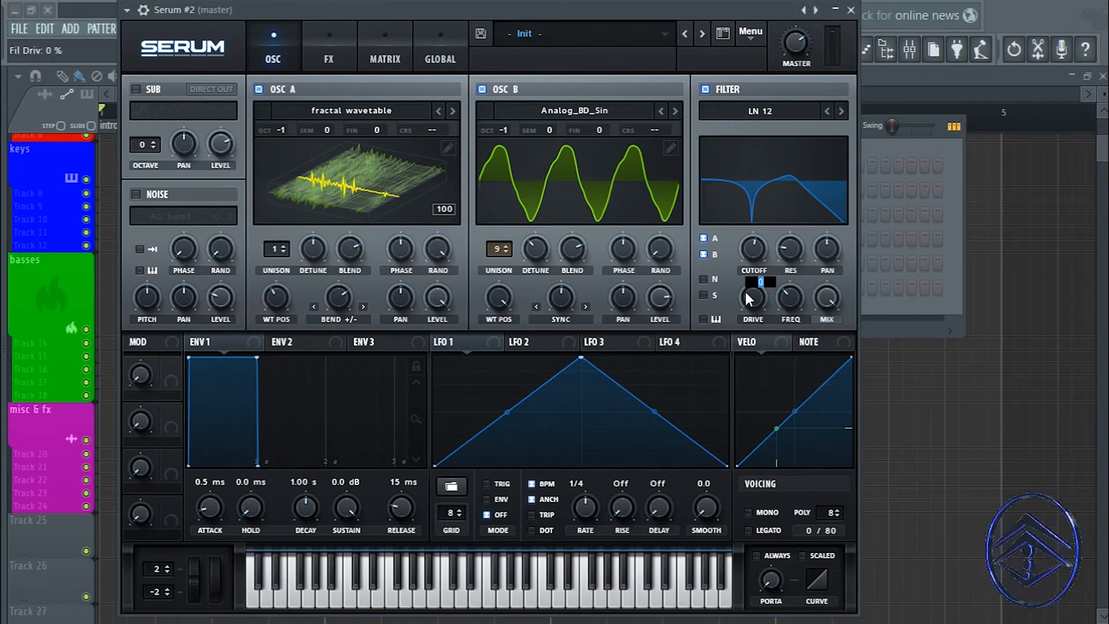
text(12)
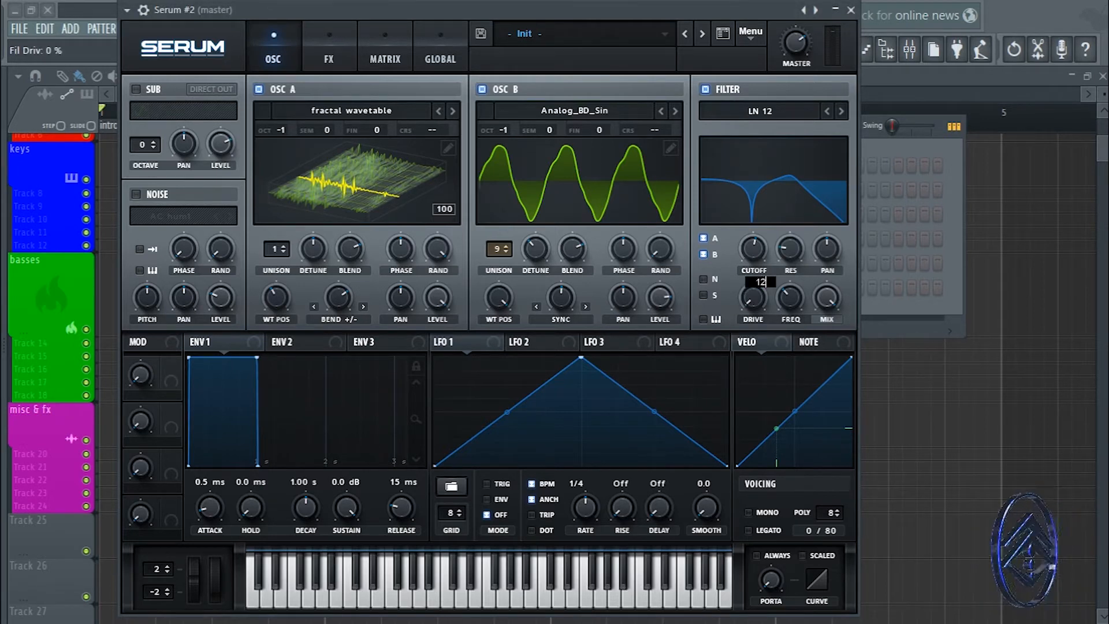
key(Return)
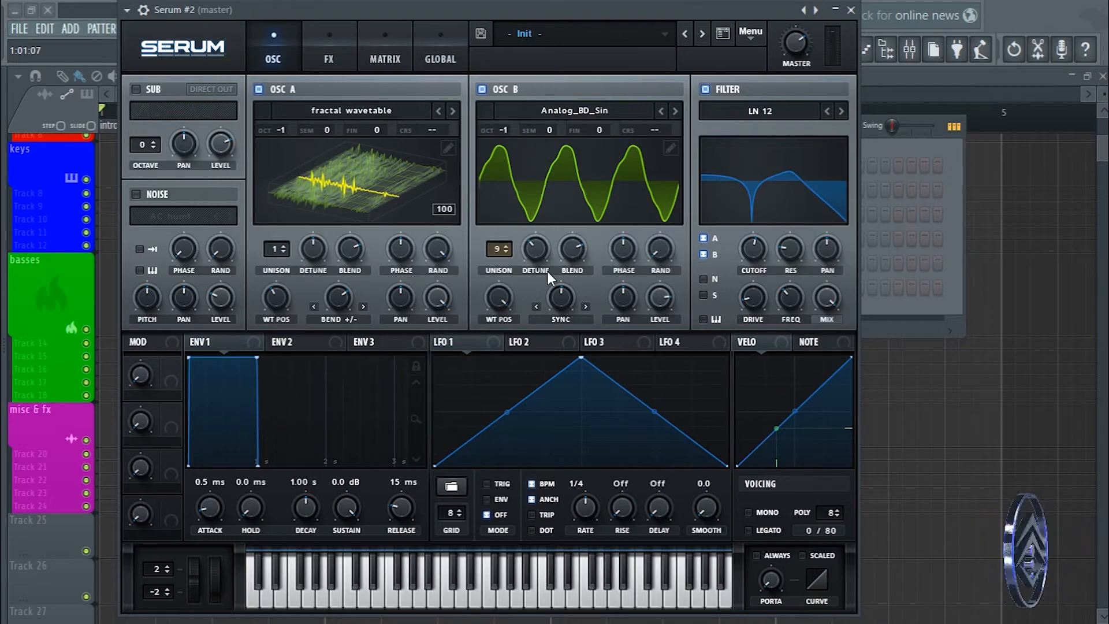
- Turn on the noise oscillator and turn its level all the way down
click(136, 194)
drag(230, 292, 246, 314)
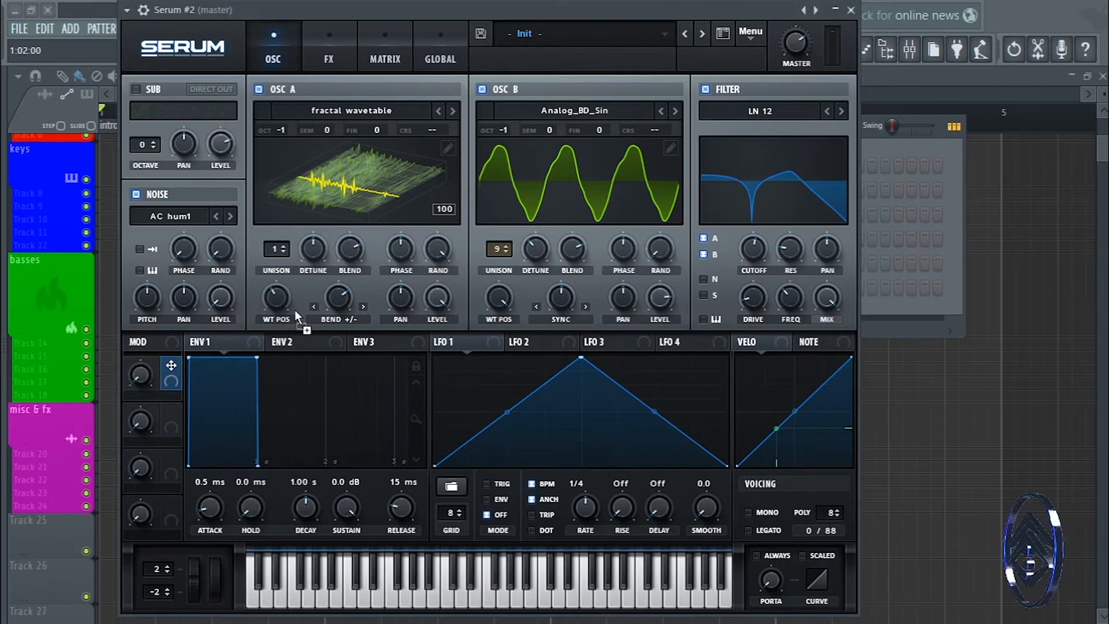
- Assign Macro 1 to oscillator A's wavetable position and Bend +/- amount, adjusting the depth of both modulations
drag(276, 299, 276, 299)
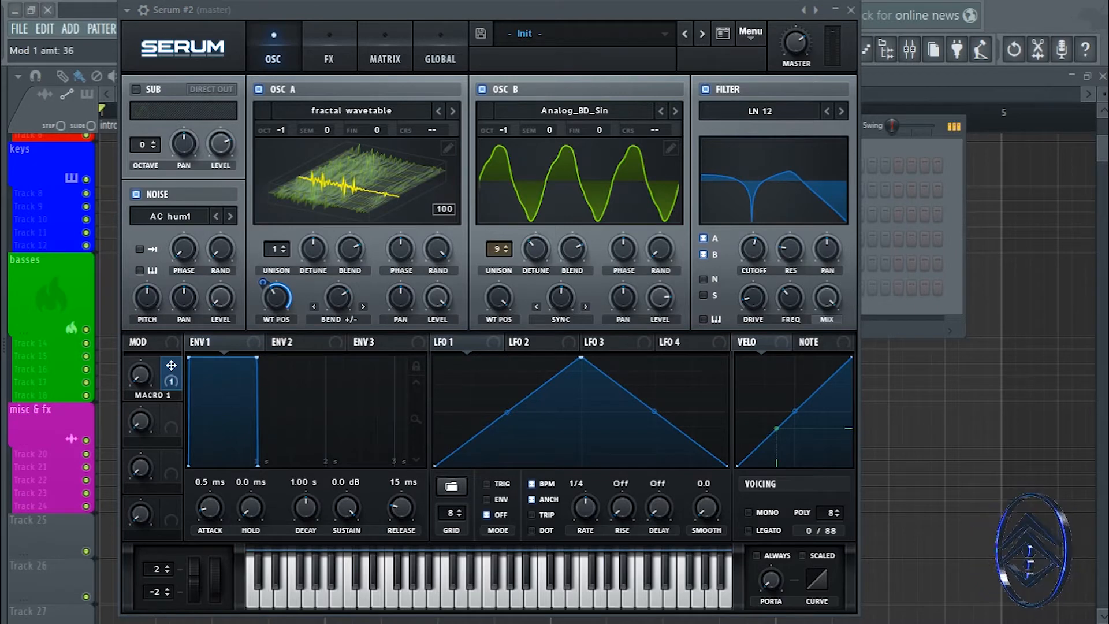
drag(267, 293, 263, 303)
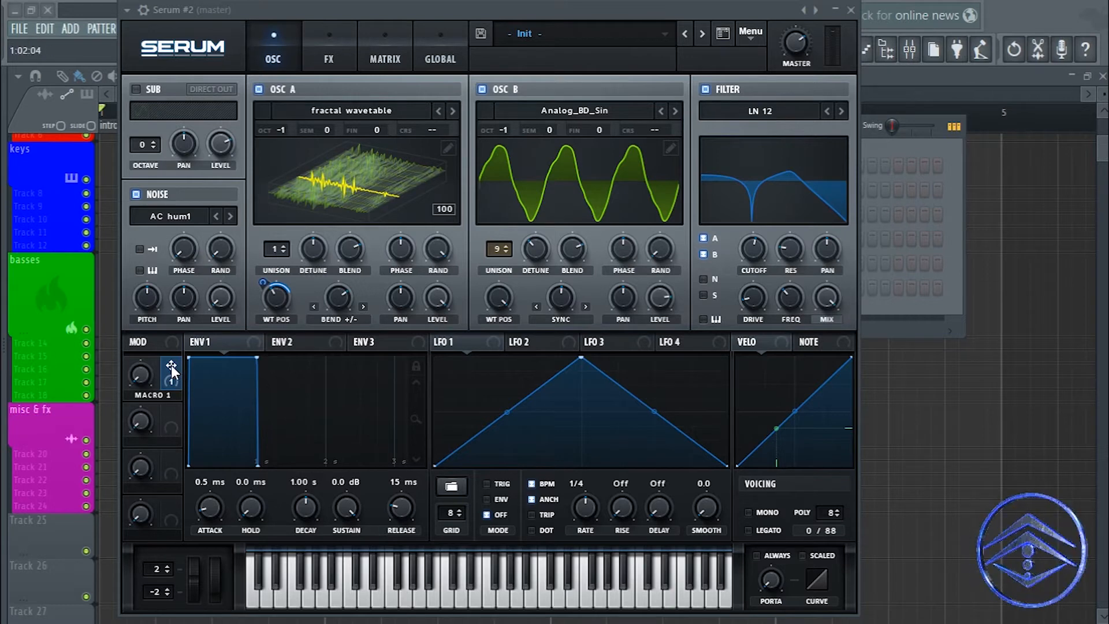
drag(211, 346, 339, 296)
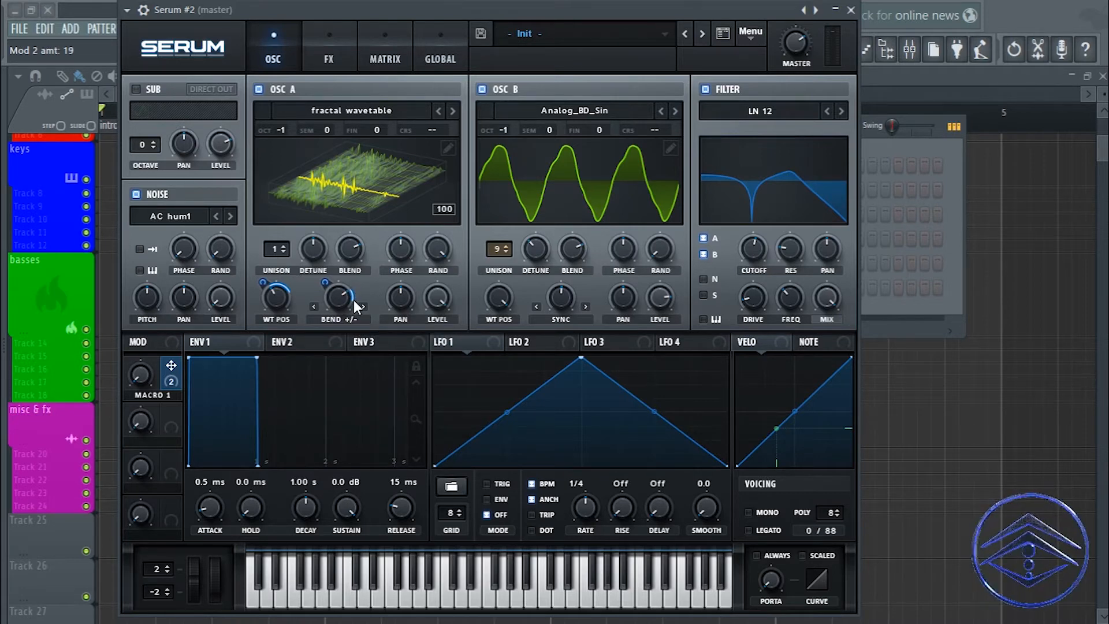
mouse_move(353, 301)
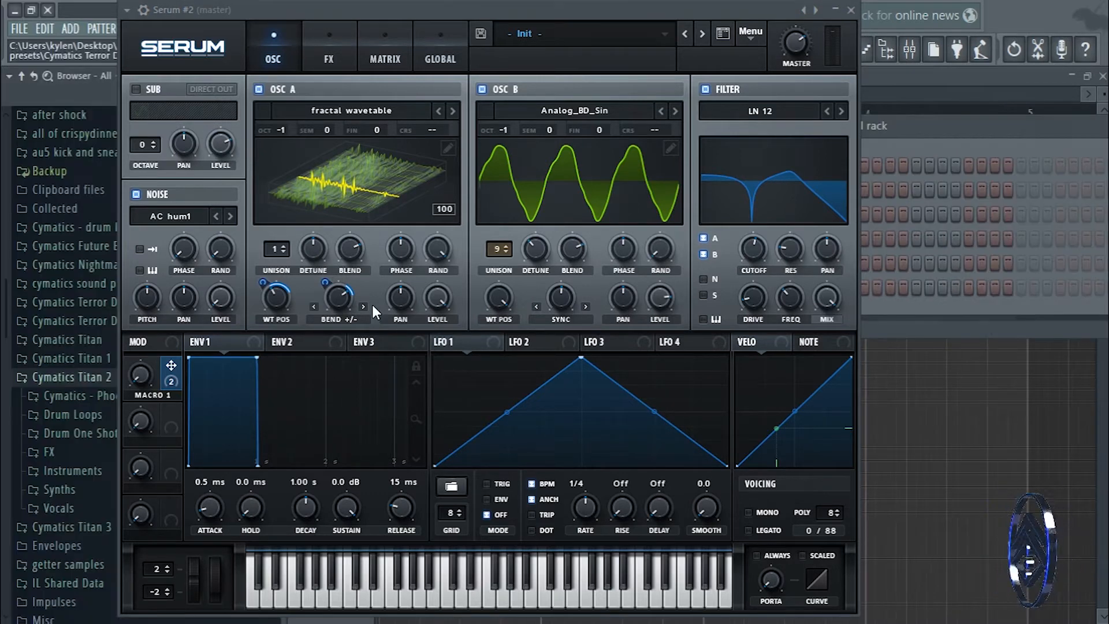
mouse_move(324, 282)
mouse_down()
mouse_move(316, 303)
mouse_move(318, 254)
mouse_move(316, 279)
mouse_move(316, 265)
mouse_up()
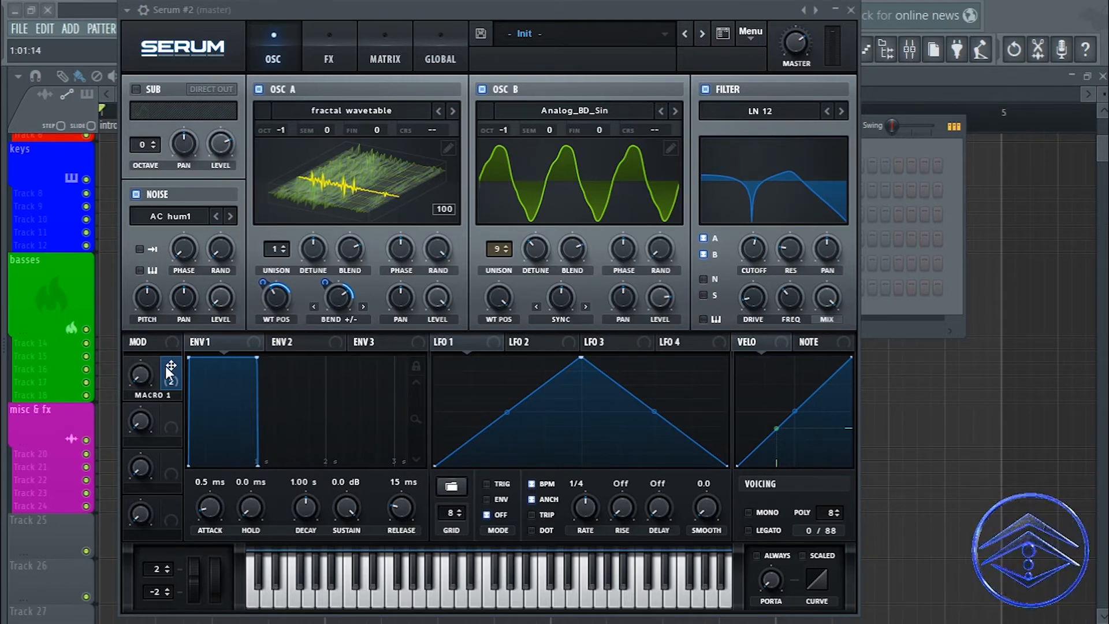
- Assign Macro 1 to oscillator B's wavetable position and Sync amount
drag(172, 369, 469, 336)
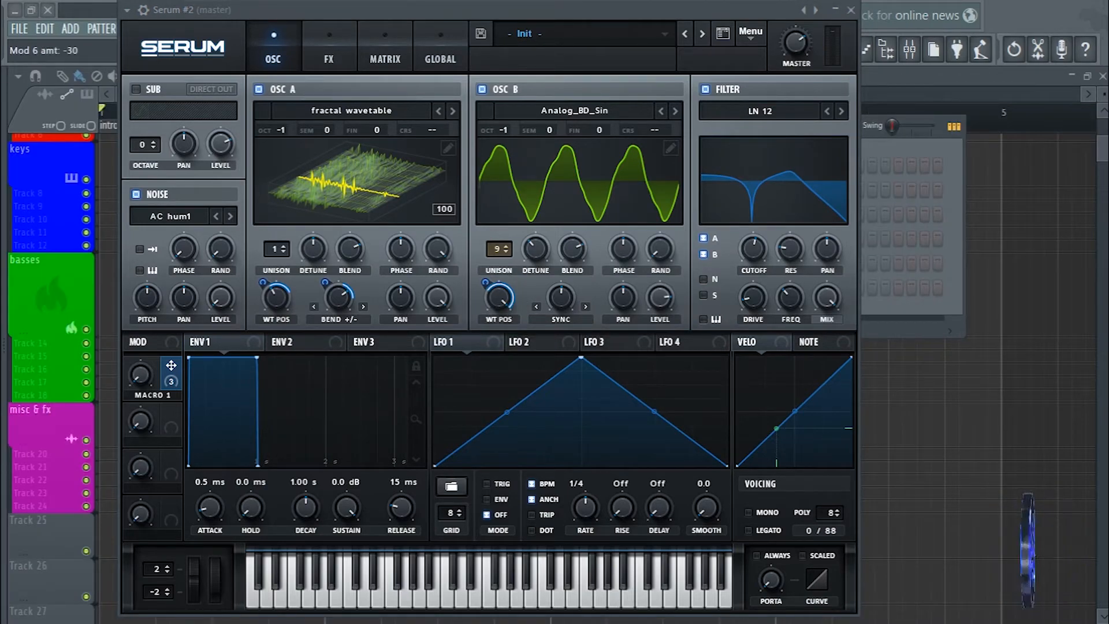
drag(171, 365, 525, 327)
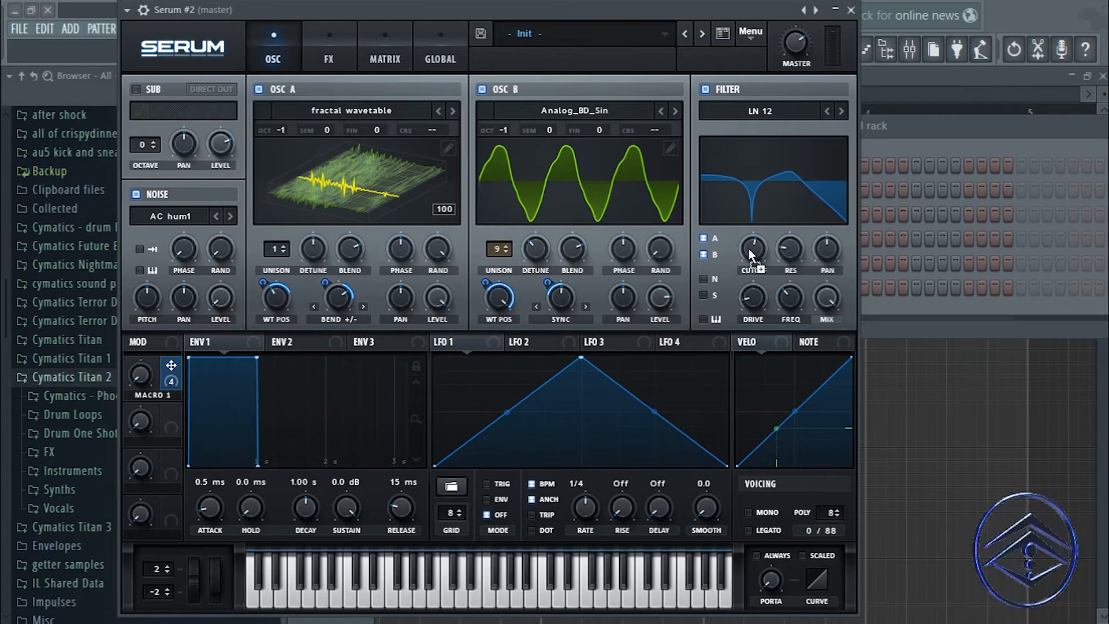
- Assign Macro 1 to the filter's cutoff and FREQ amount, adjusting the cutoff modulation depth
drag(751, 255, 750, 254)
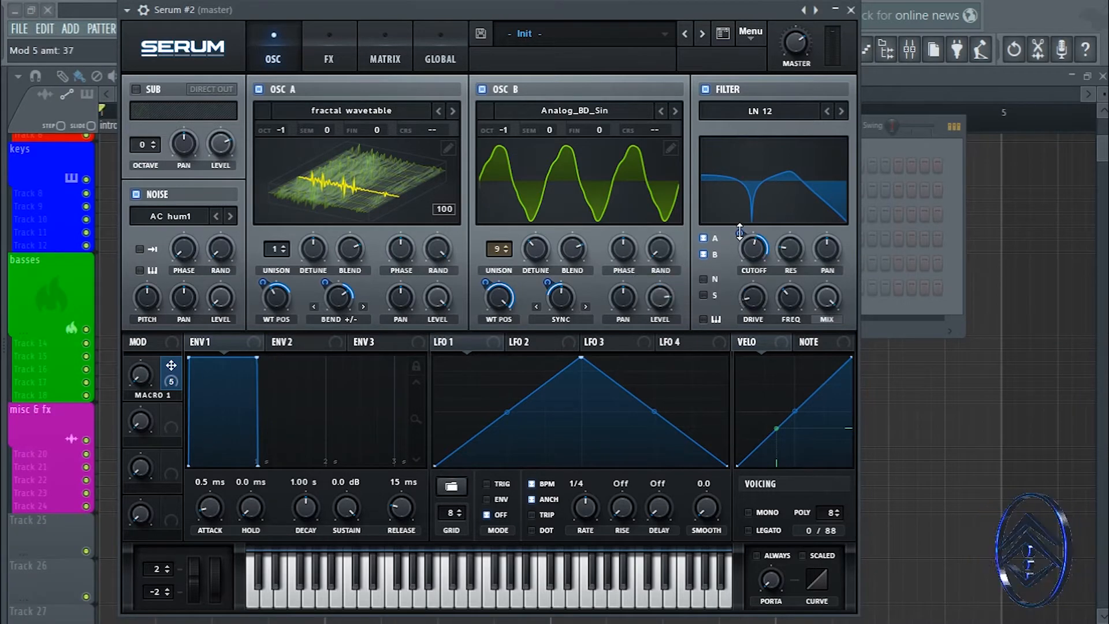
mouse_move(739, 231)
mouse_down()
mouse_move(735, 245)
mouse_move(738, 215)
mouse_up()
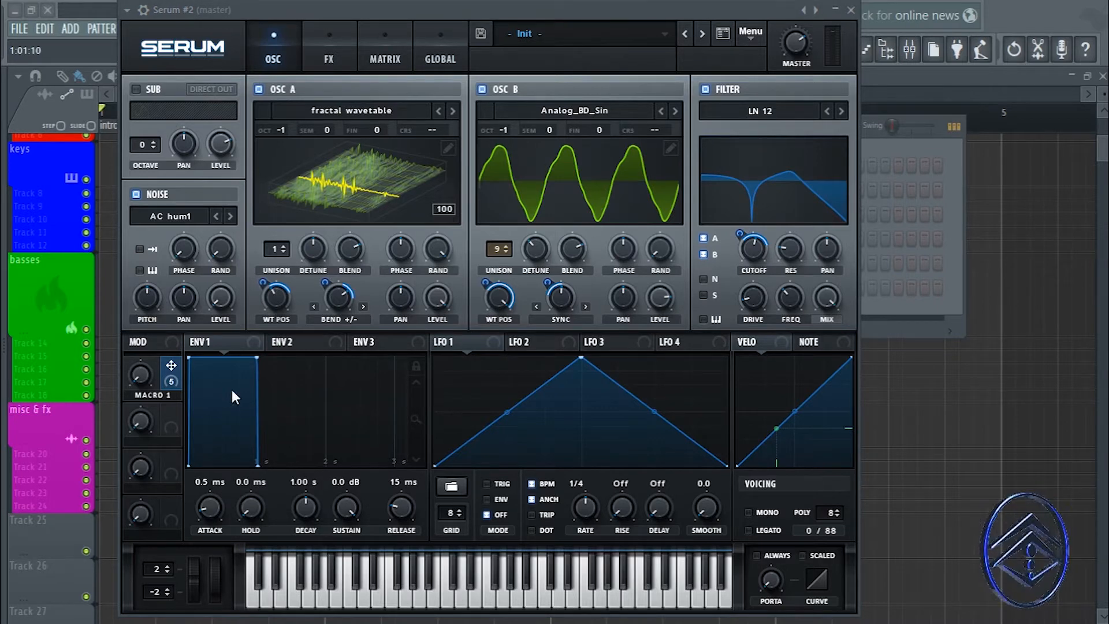
drag(168, 374, 767, 306)
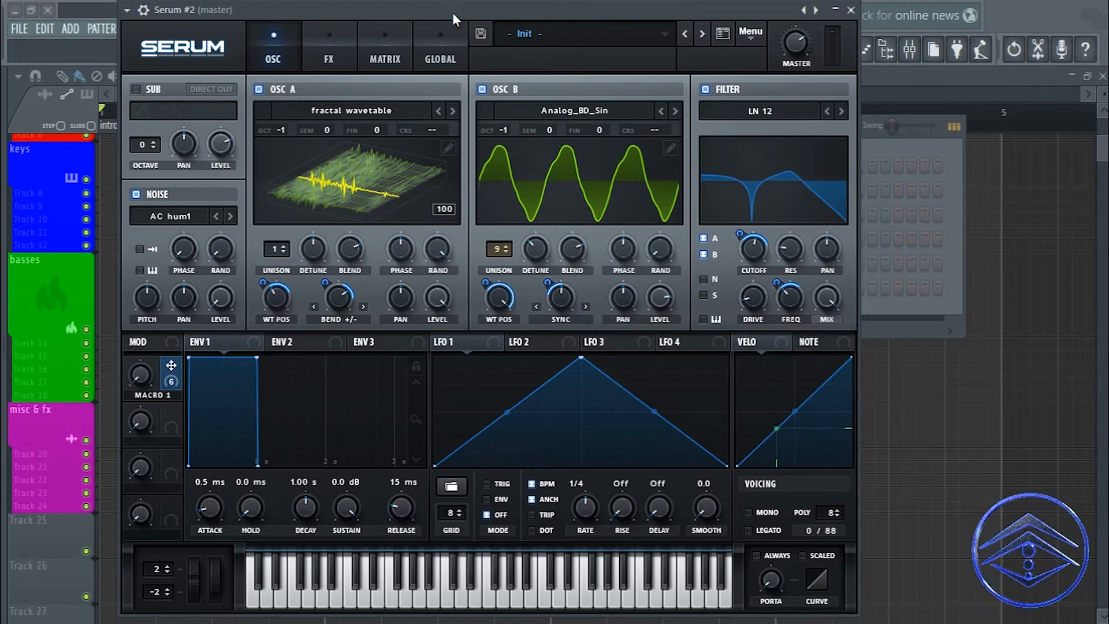
- Assign Macro 1 to the noise oscillator's level and adjust the modulation depth
drag(456, 11, 454, 15)
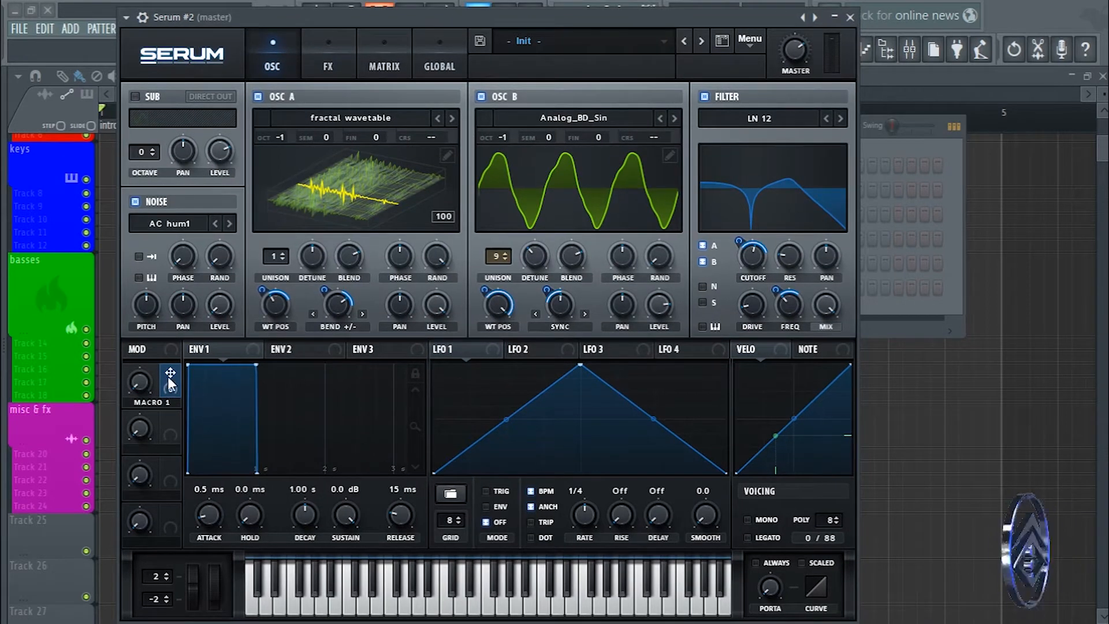
drag(169, 372, 252, 344)
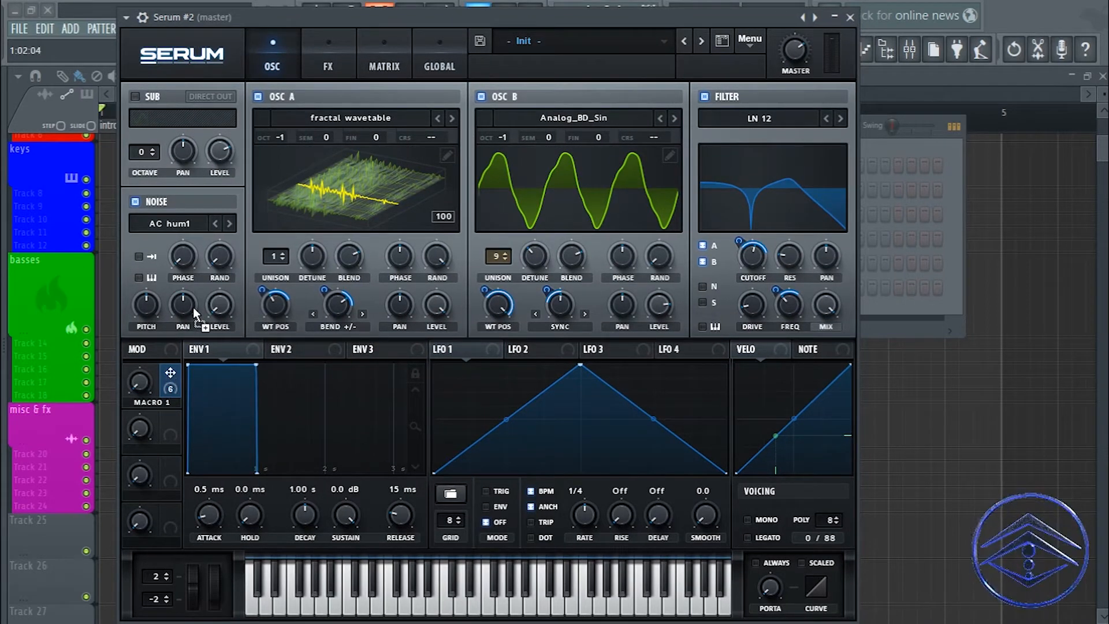
drag(217, 309, 218, 311)
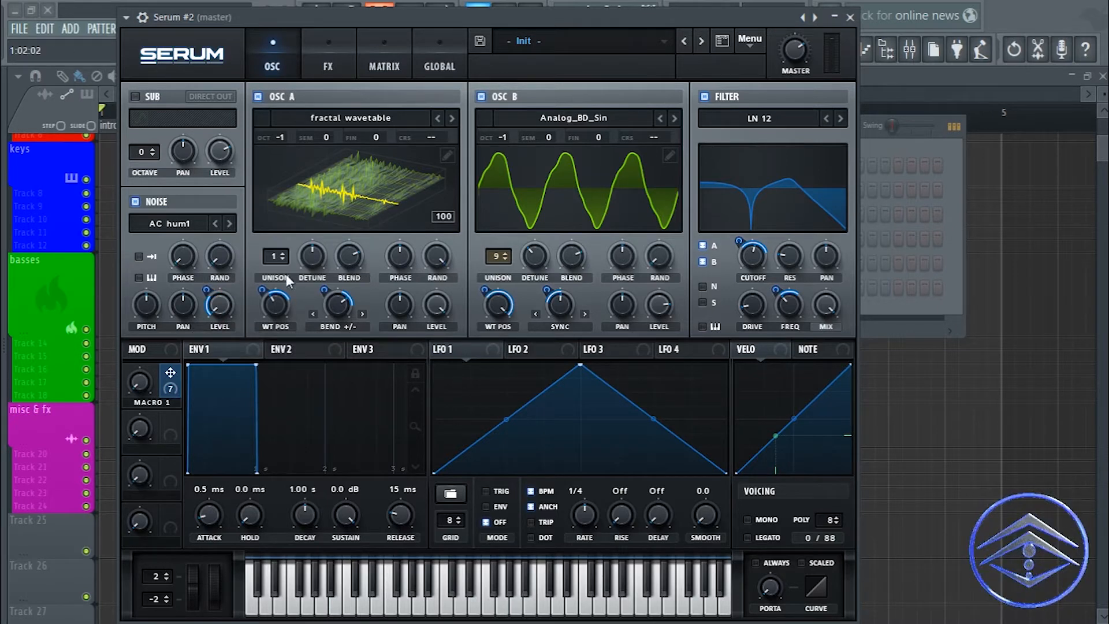
drag(204, 290, 198, 299)
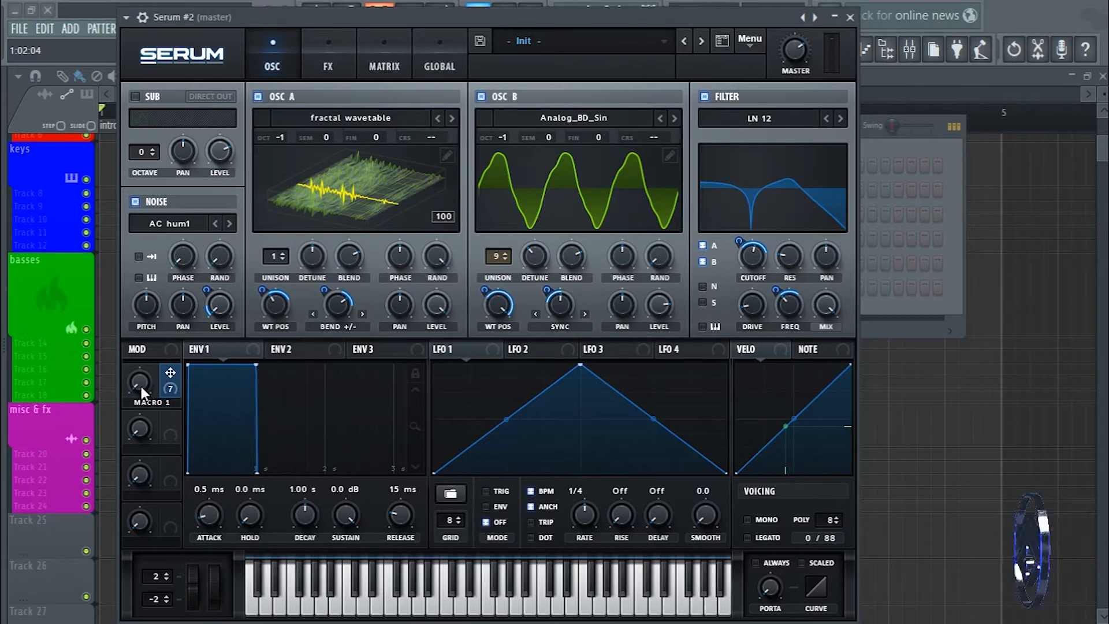
- Sweep Macro 1 through its range and return it to zero to audition the combined modulation
drag(137, 379, 90, 375)
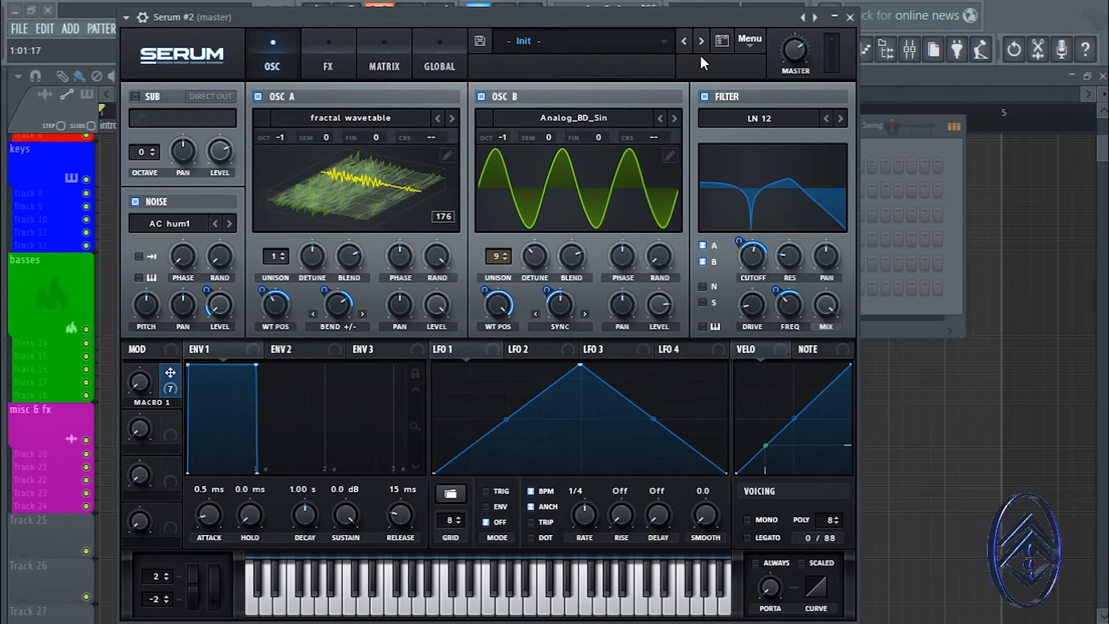
drag(140, 396, 33, 405)
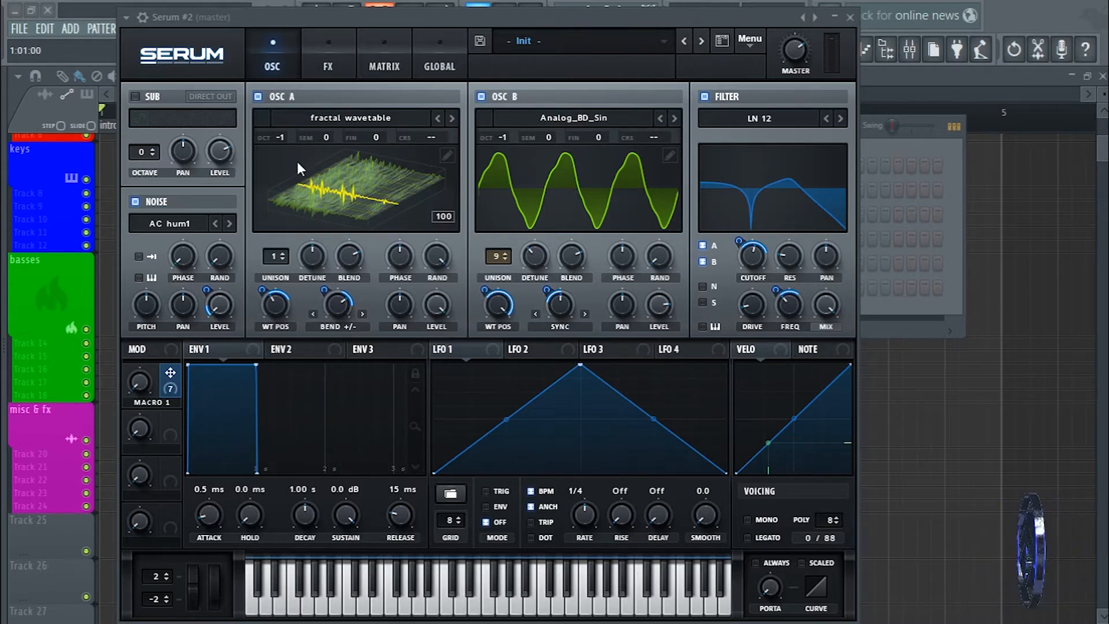
- Enable the EQ effect and move it to the start of the effects chain
click(327, 65)
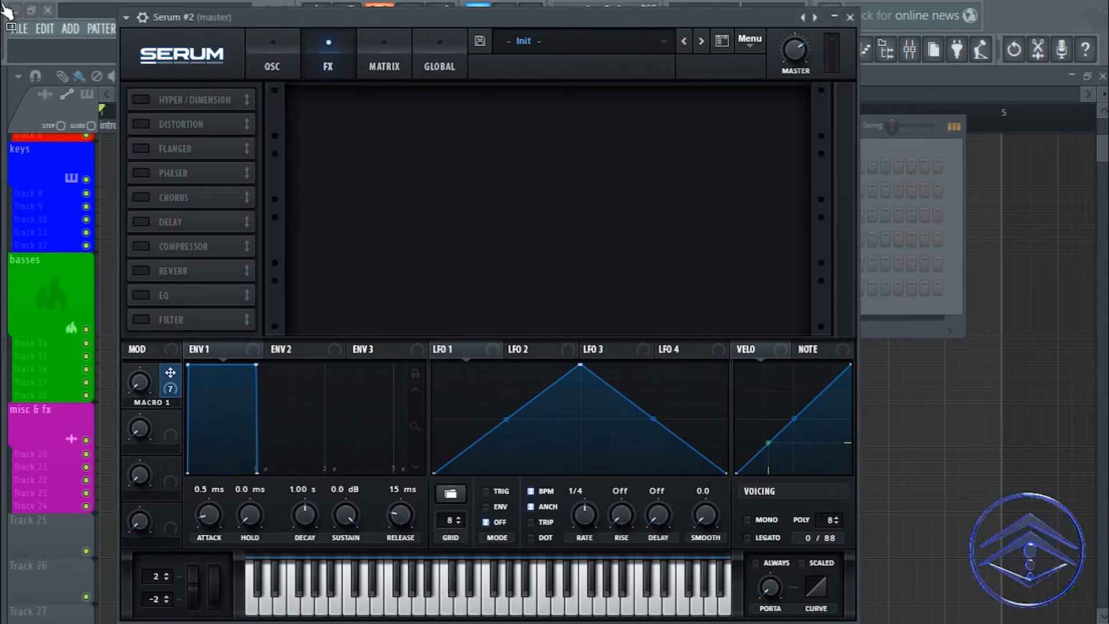
click(143, 296)
drag(185, 293, 177, 103)
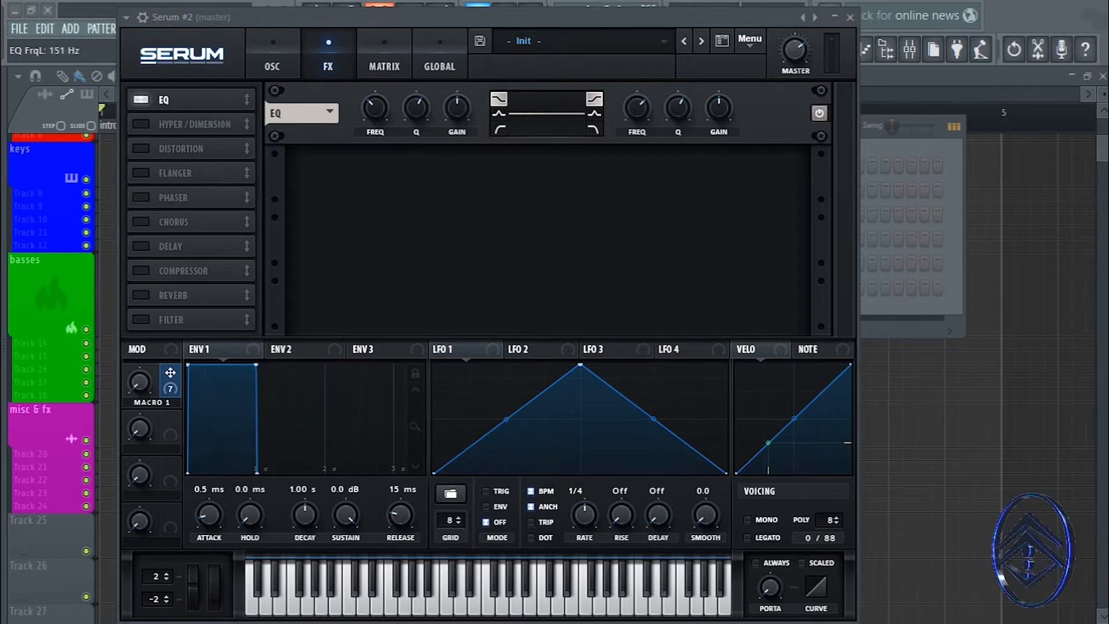
- Set the EQ's low band frequency to 151 Hz and its shape to low cut
scroll(372, 101, up, 2)
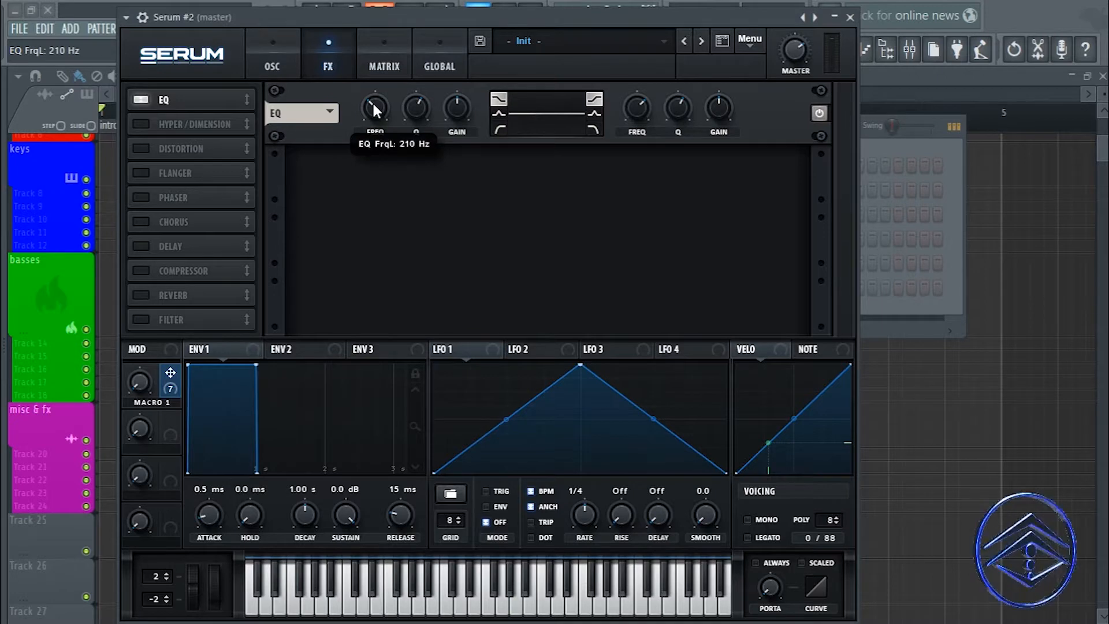
double_click(372, 102)
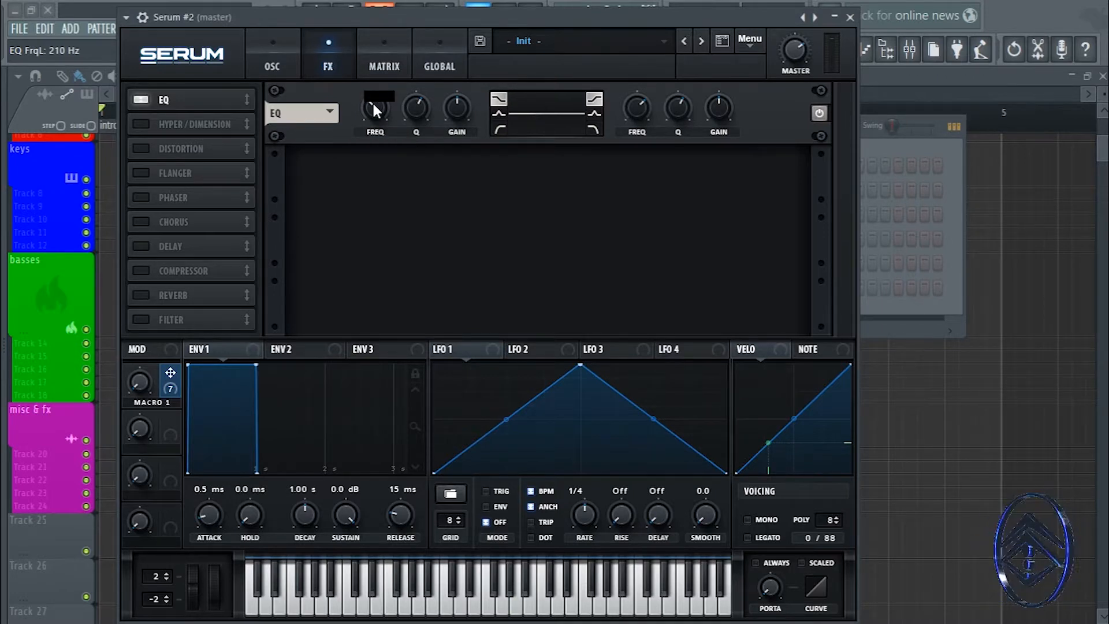
text(151)
key(Return)
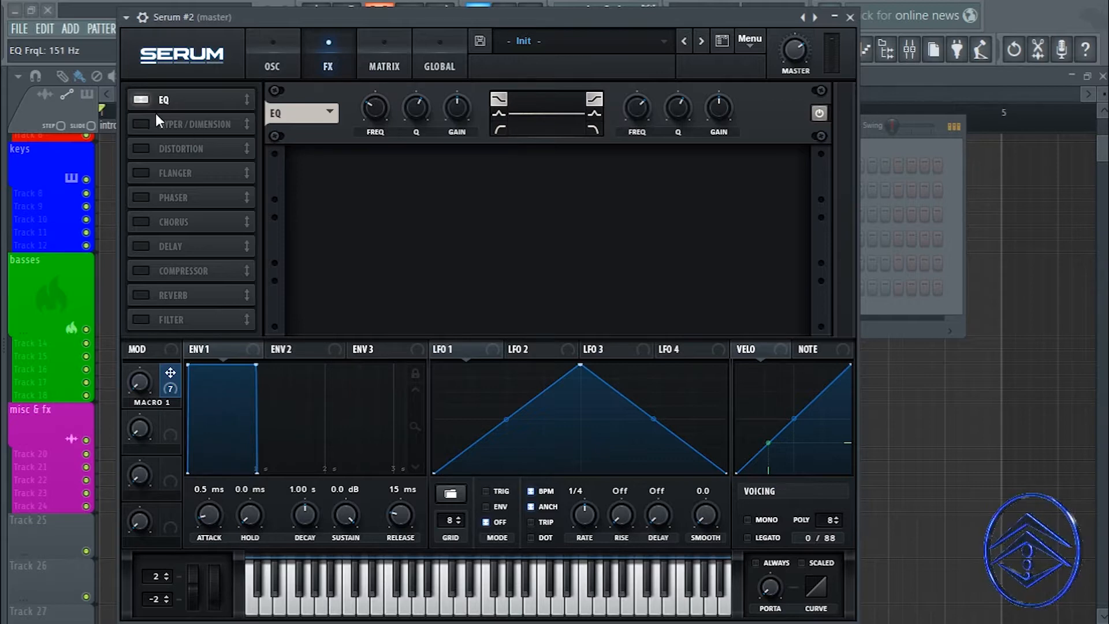
click(499, 130)
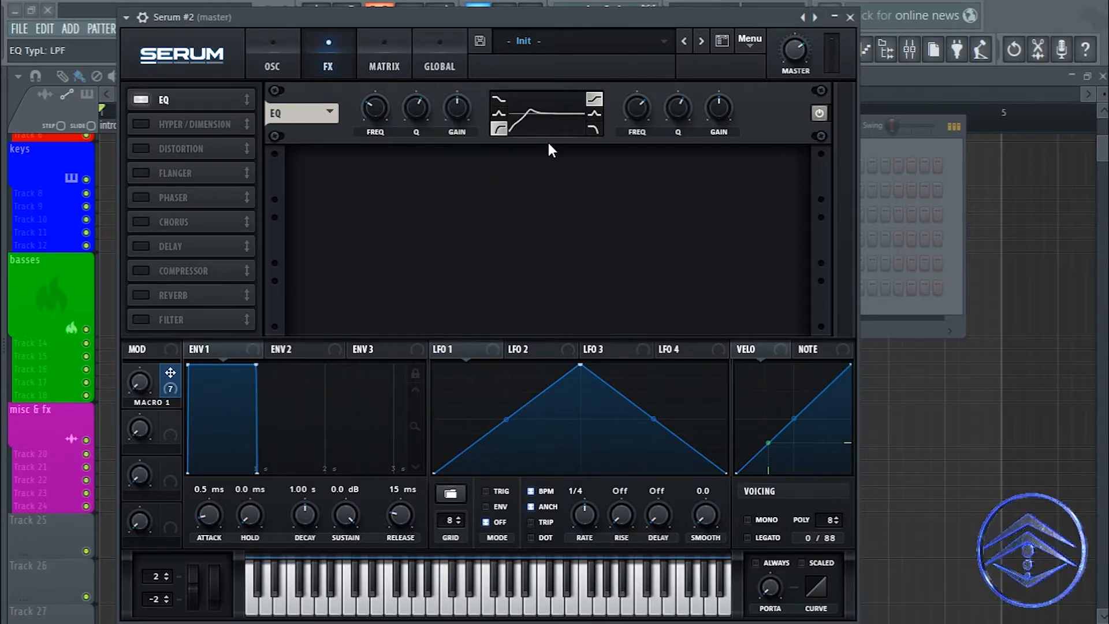
- Enable the Hyper/Dimension effect and set Dimension's mix to 32% and its size to 14%
click(140, 125)
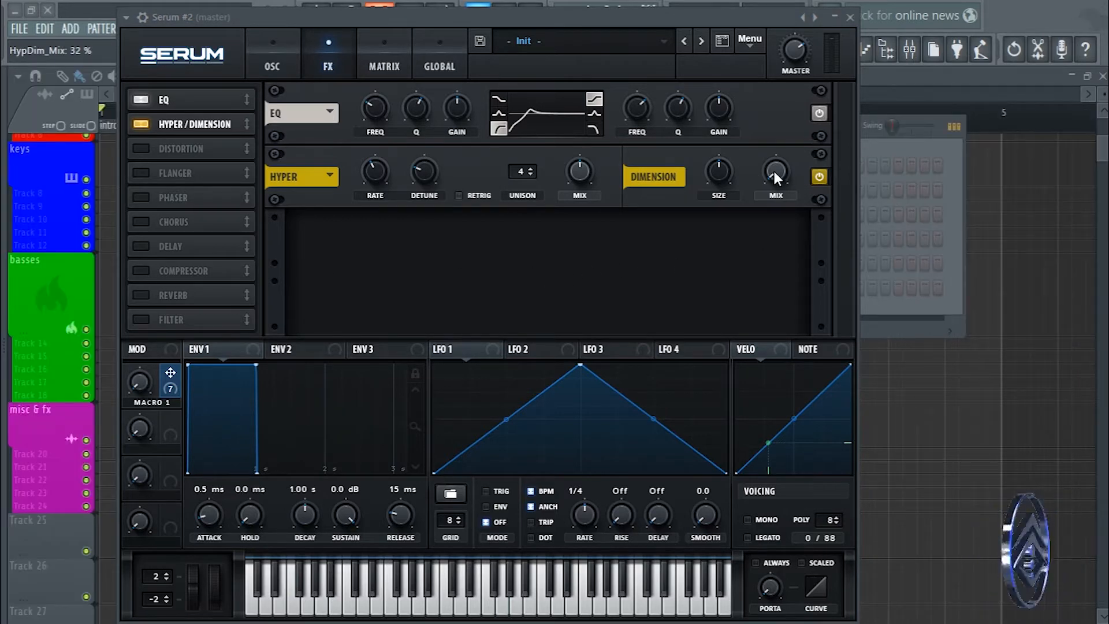
double_click(774, 169)
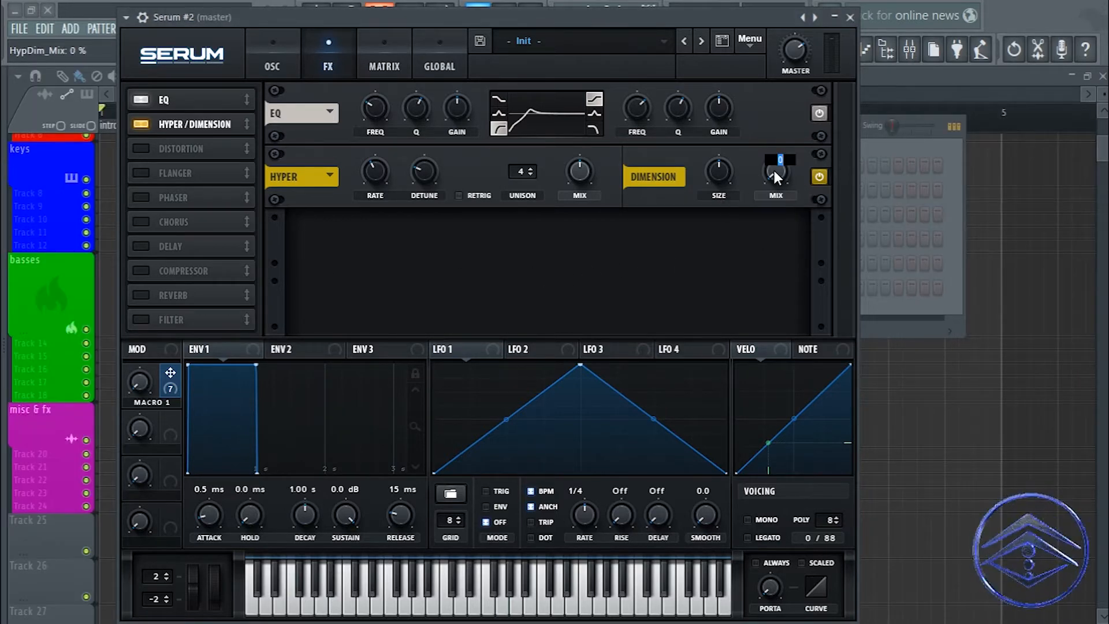
text(32)
key(Return)
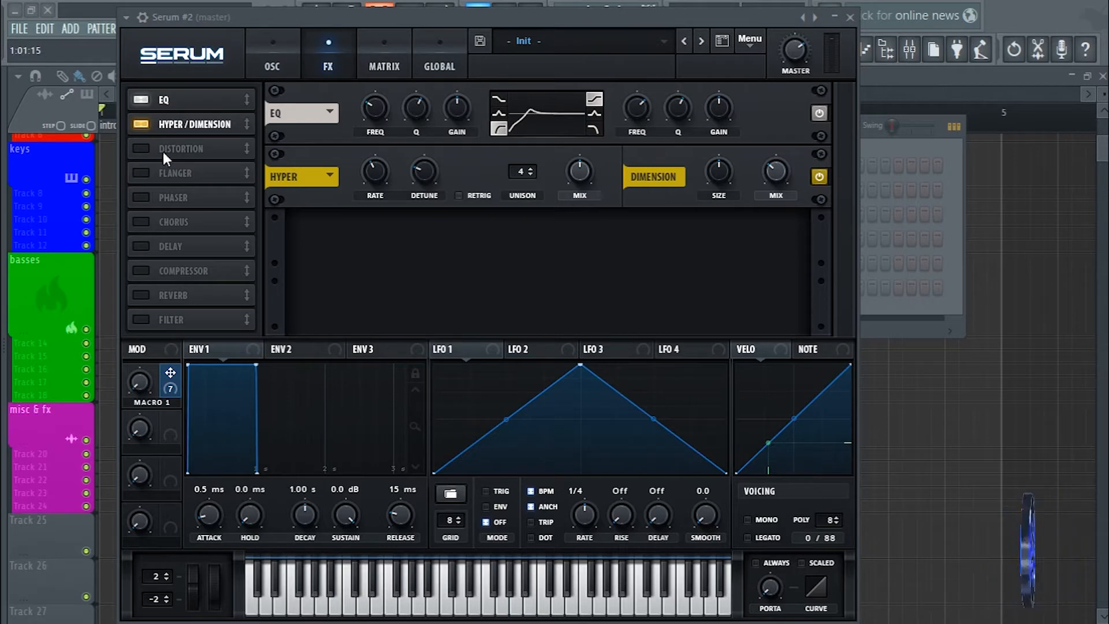
double_click(721, 171)
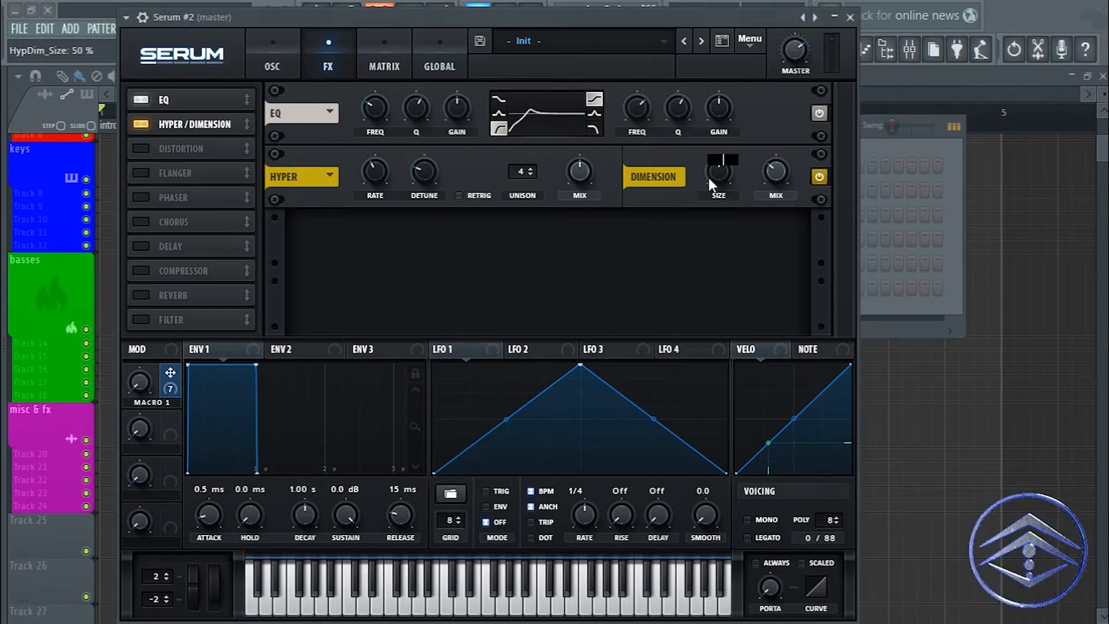
text(14)
key(Return)
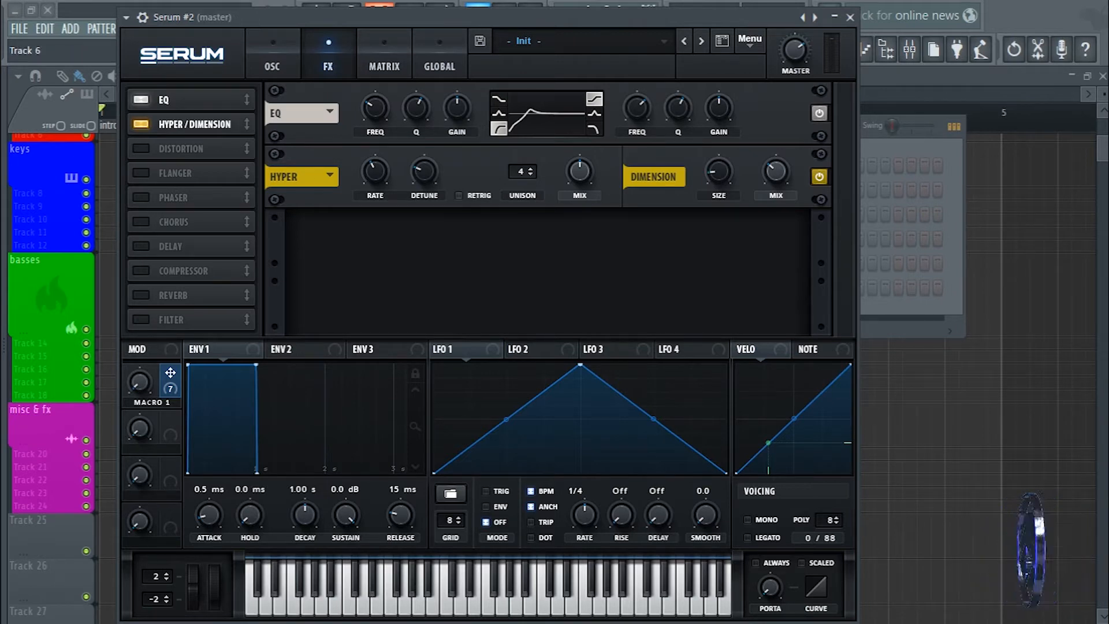
- Set the Hyper mix to 63%
click(580, 171)
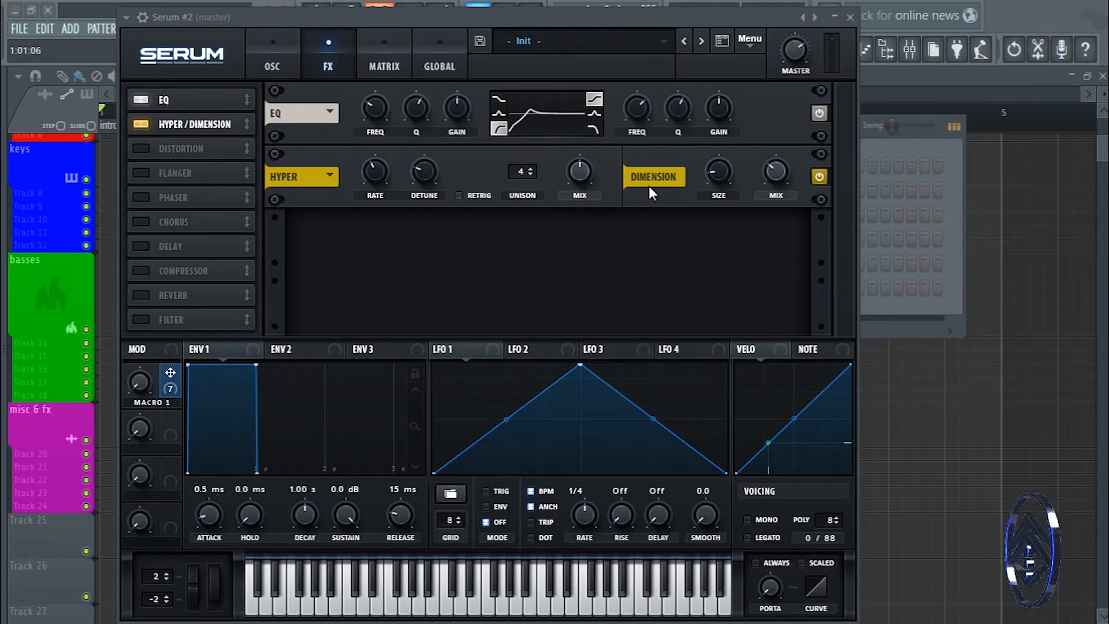
double_click(578, 172)
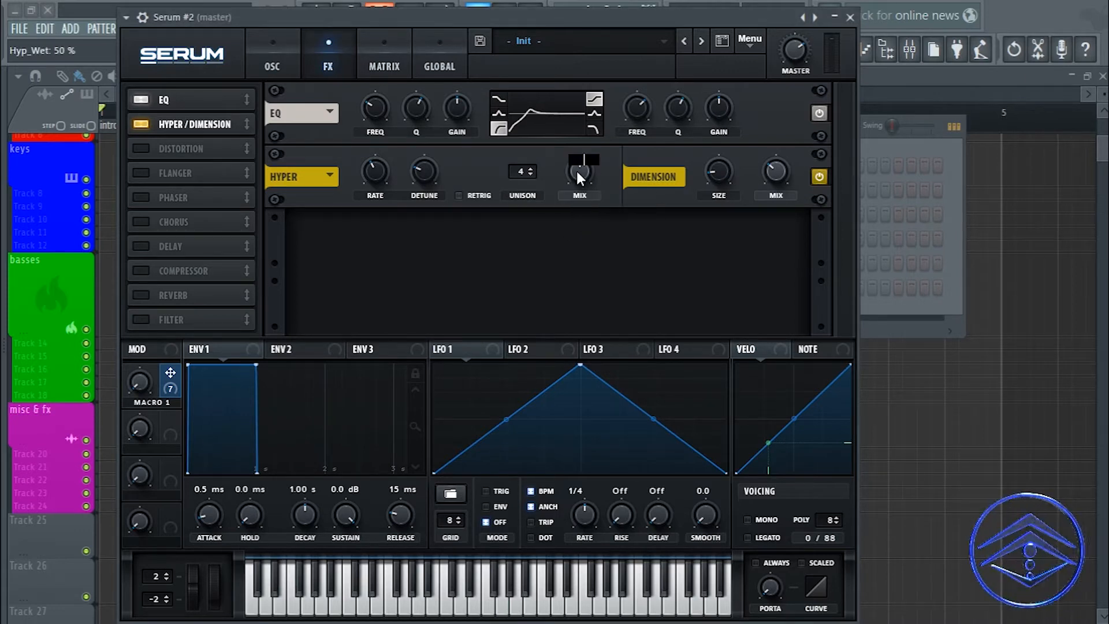
text(63)
key(Return)
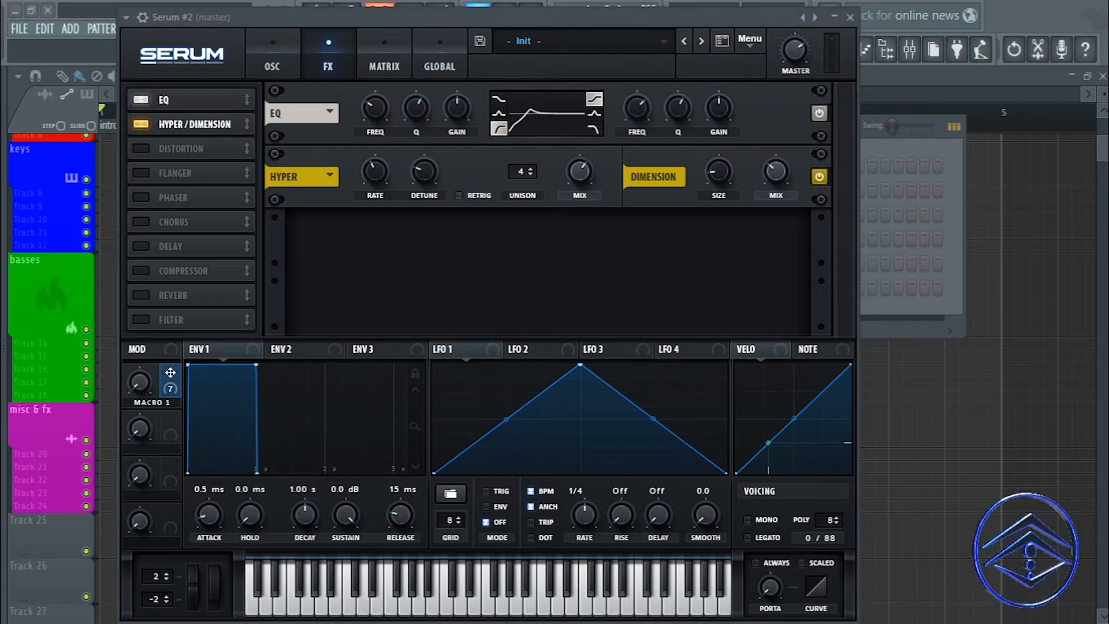
- Enable the Distortion effect and set its type to Lin.Fold
click(141, 149)
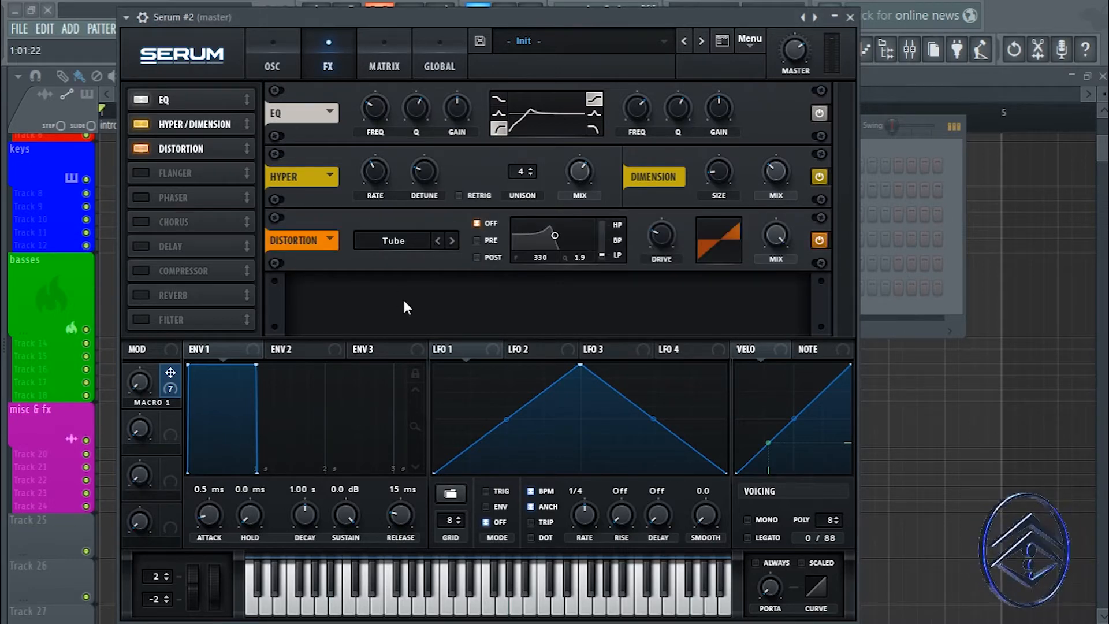
click(452, 240)
click(452, 240)
click(453, 240)
click(453, 240)
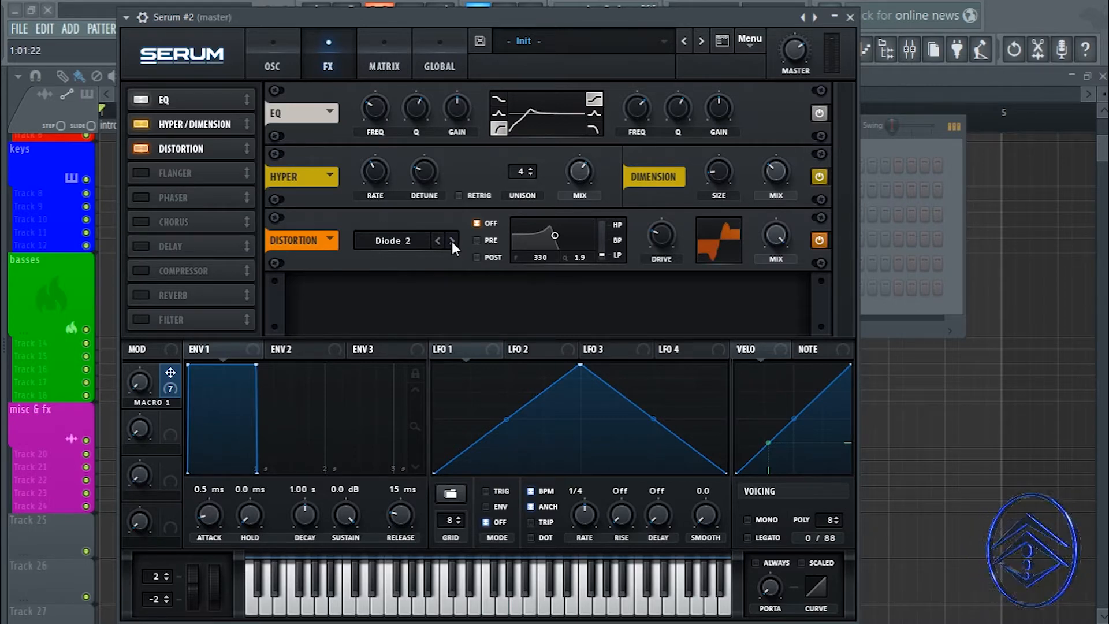
click(452, 241)
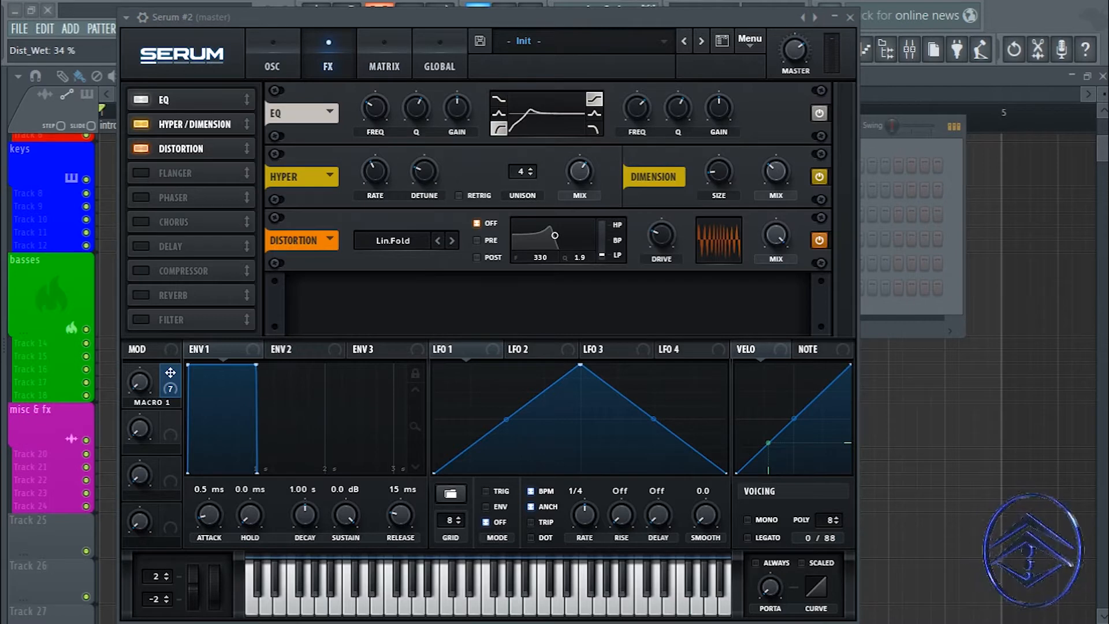
- Set the distortion's mix to 34% and its drive to 15%
double_click(776, 238)
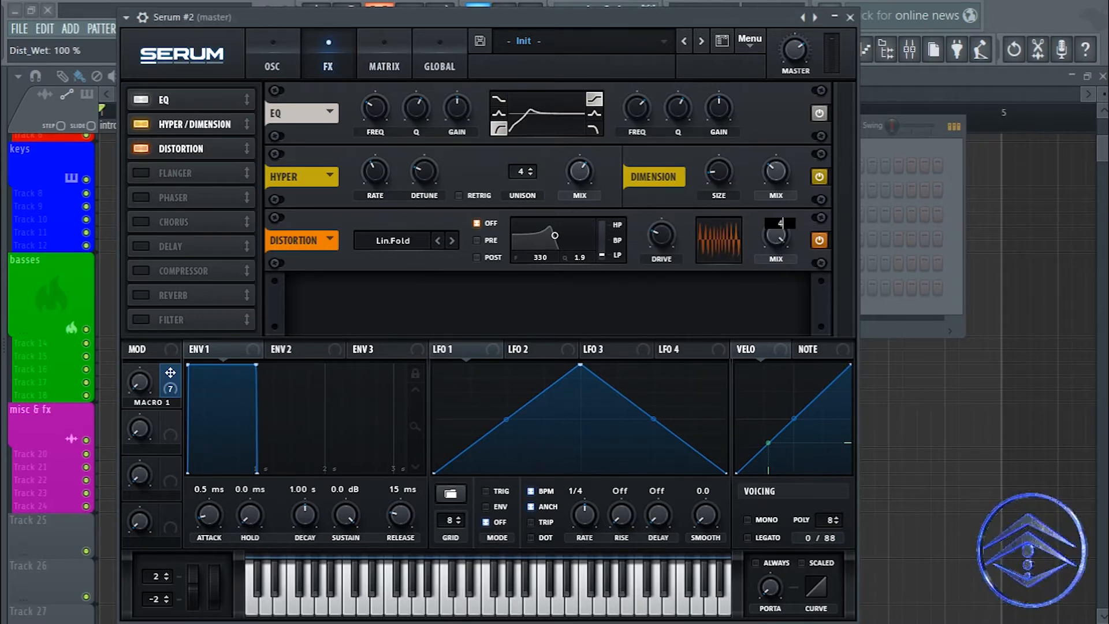
text(34)
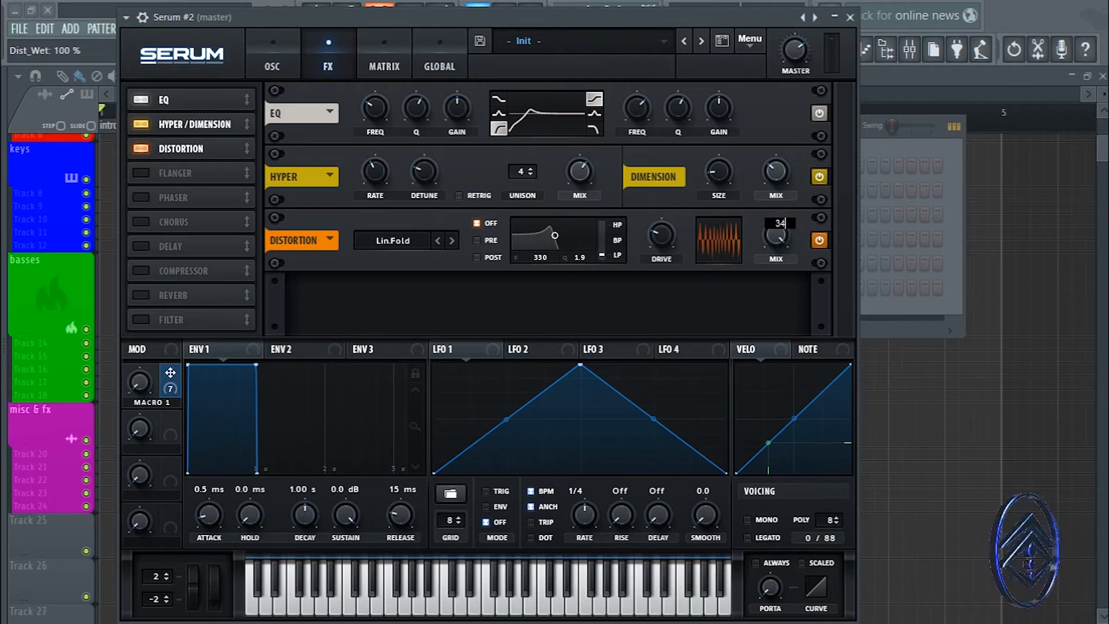
key(Return)
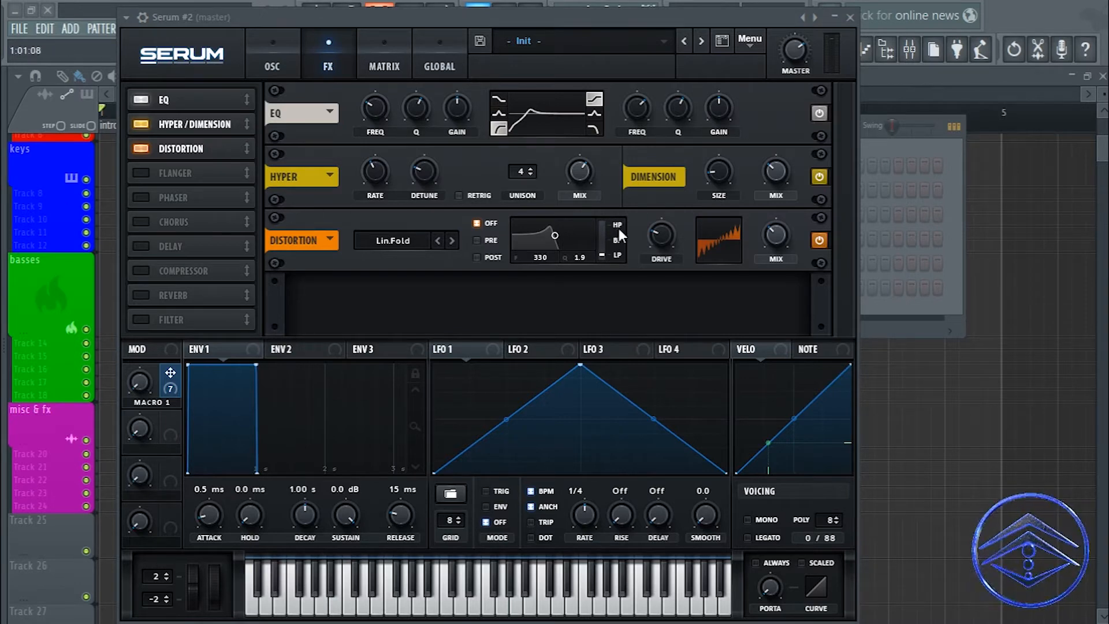
double_click(652, 231)
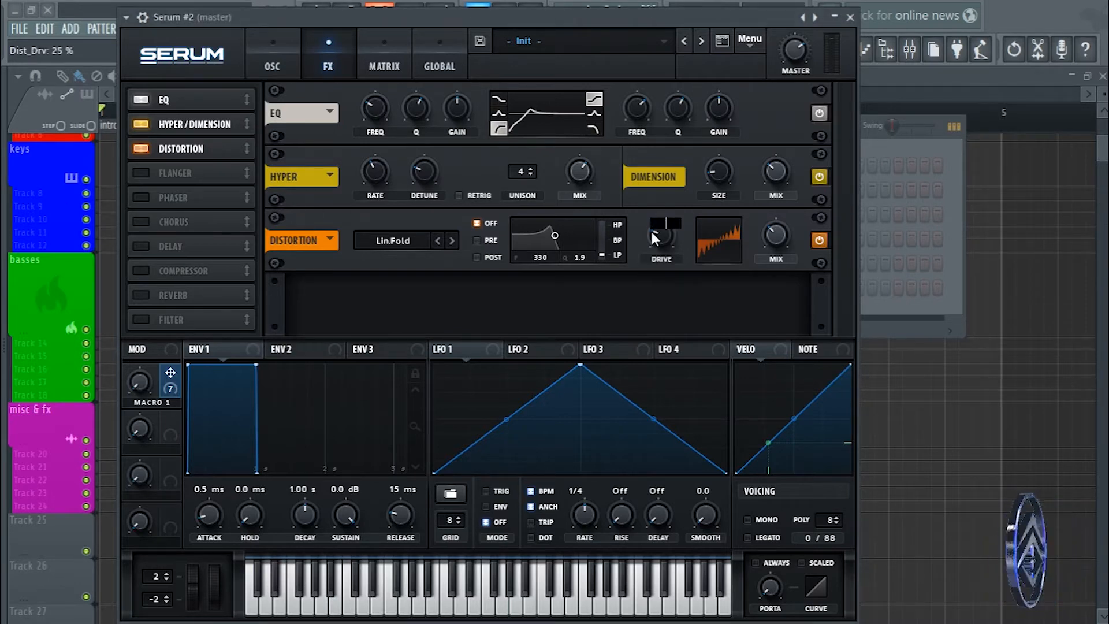
text(15)
key(Return)
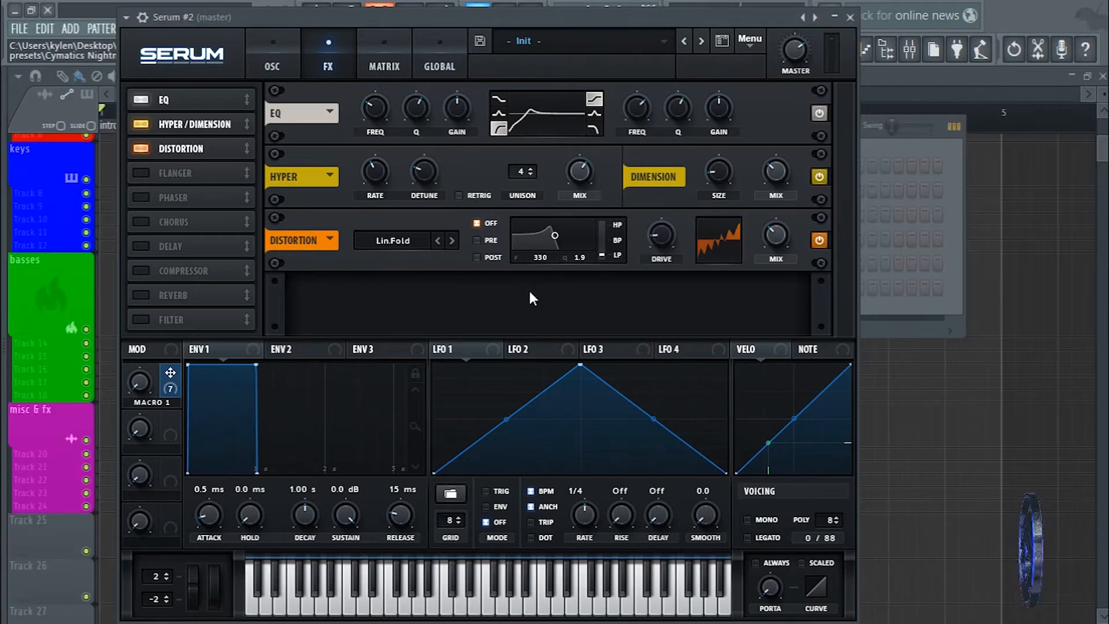
- Set the distortion filter to Pre at 4789 Hz and shift its type partway from low-pass towards band-pass
click(476, 239)
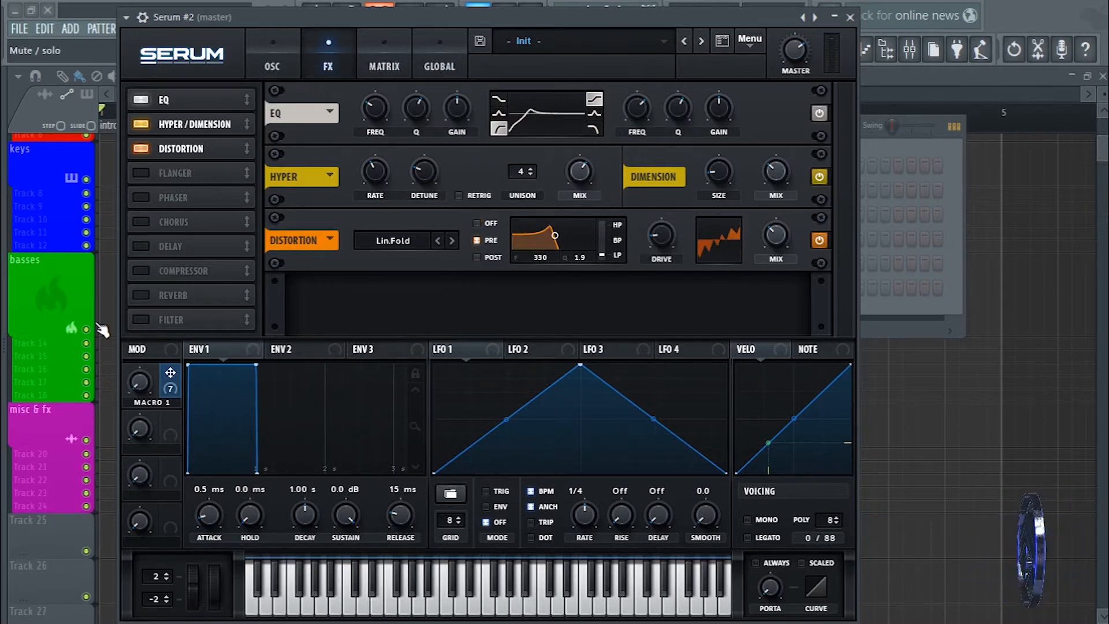
double_click(542, 258)
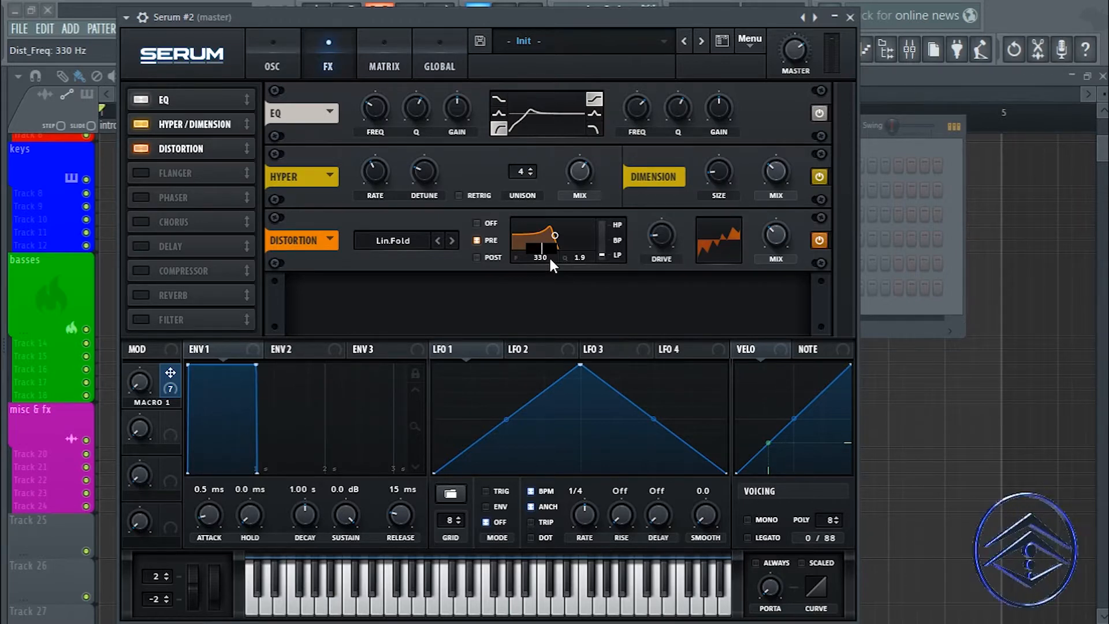
text(4)
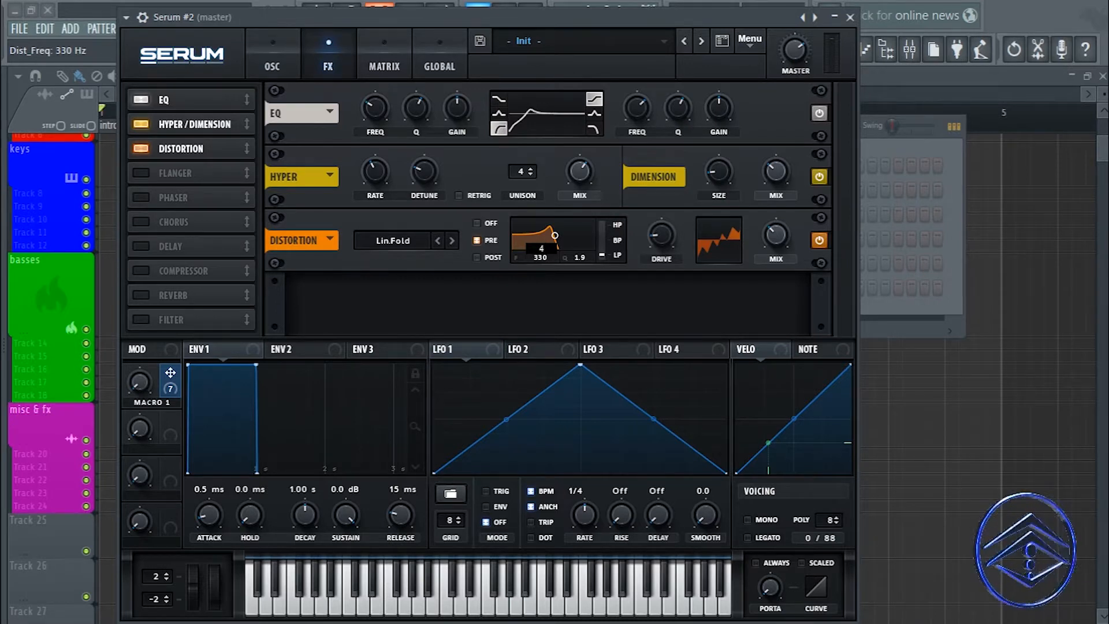
text(7)
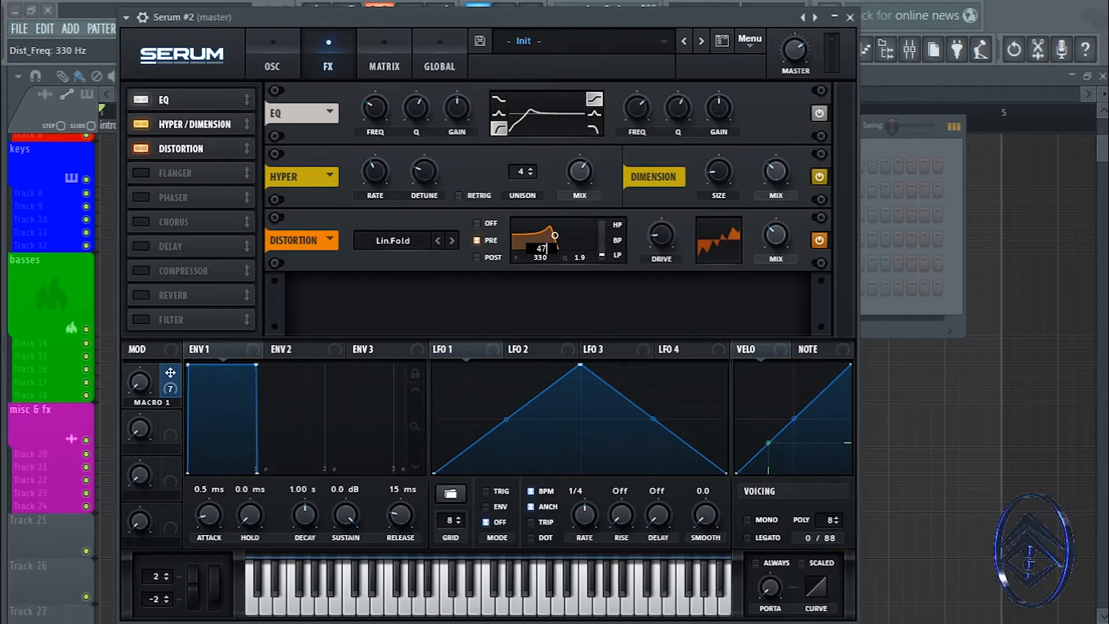
text(89)
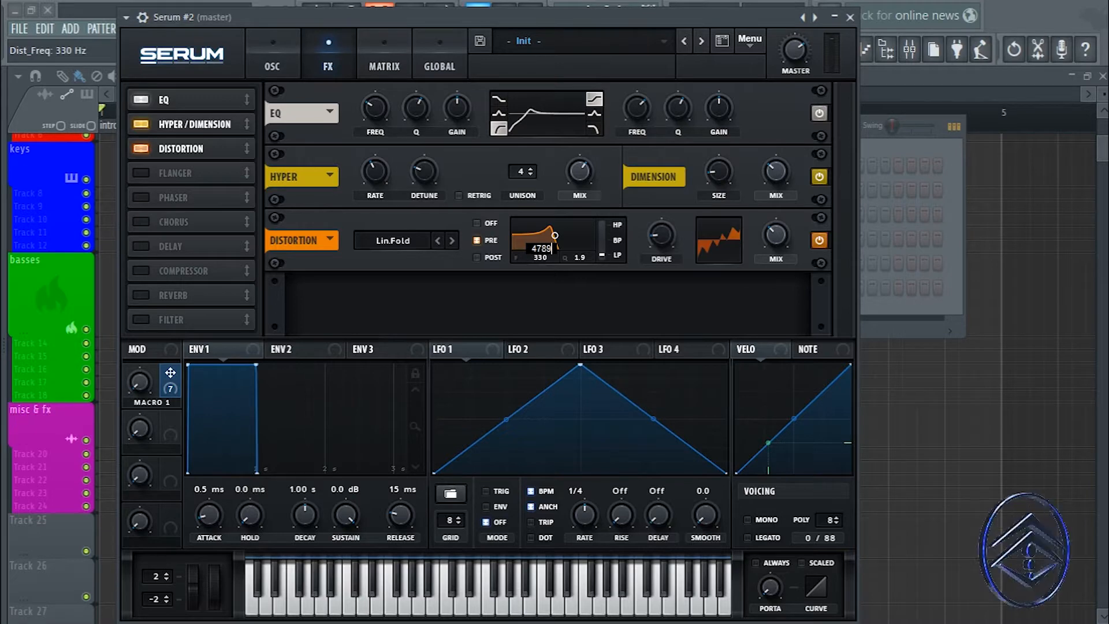
key(Return)
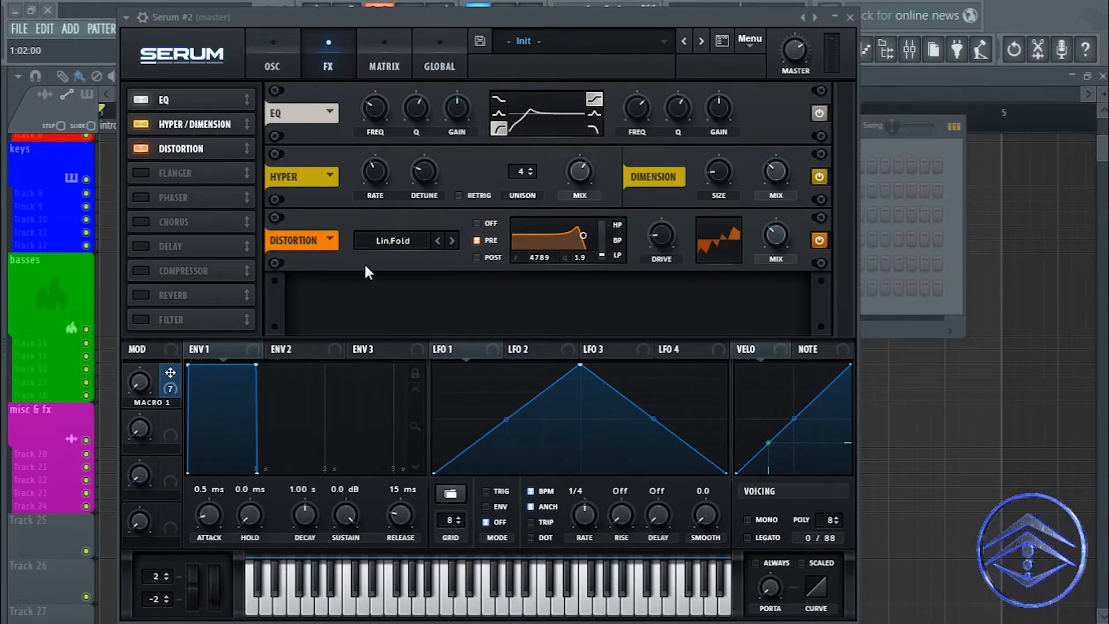
click(602, 257)
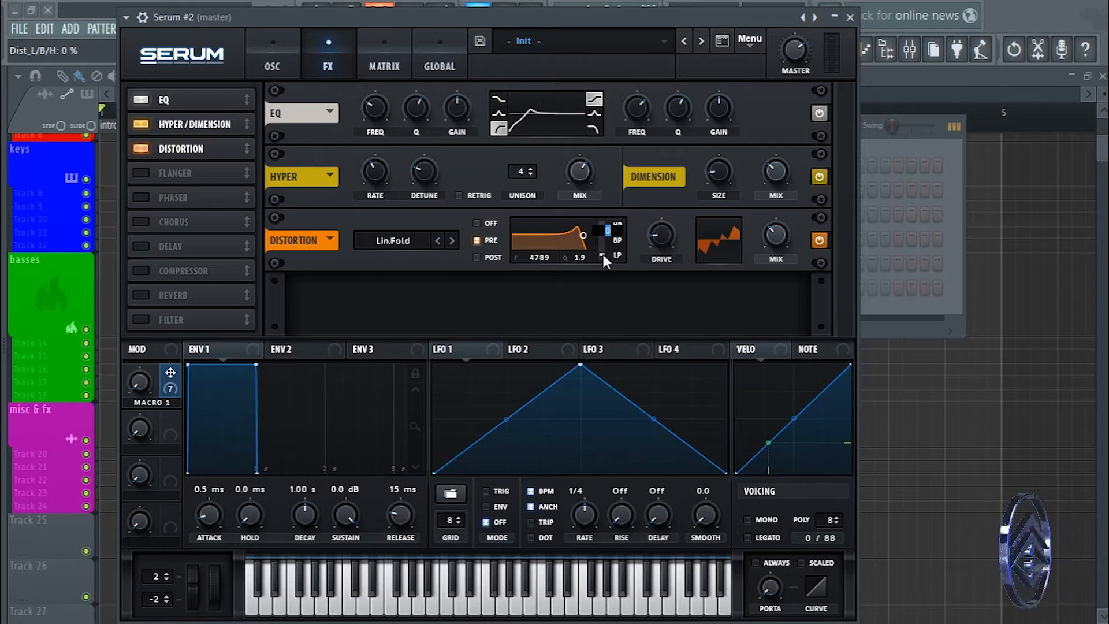
drag(603, 254, 603, 235)
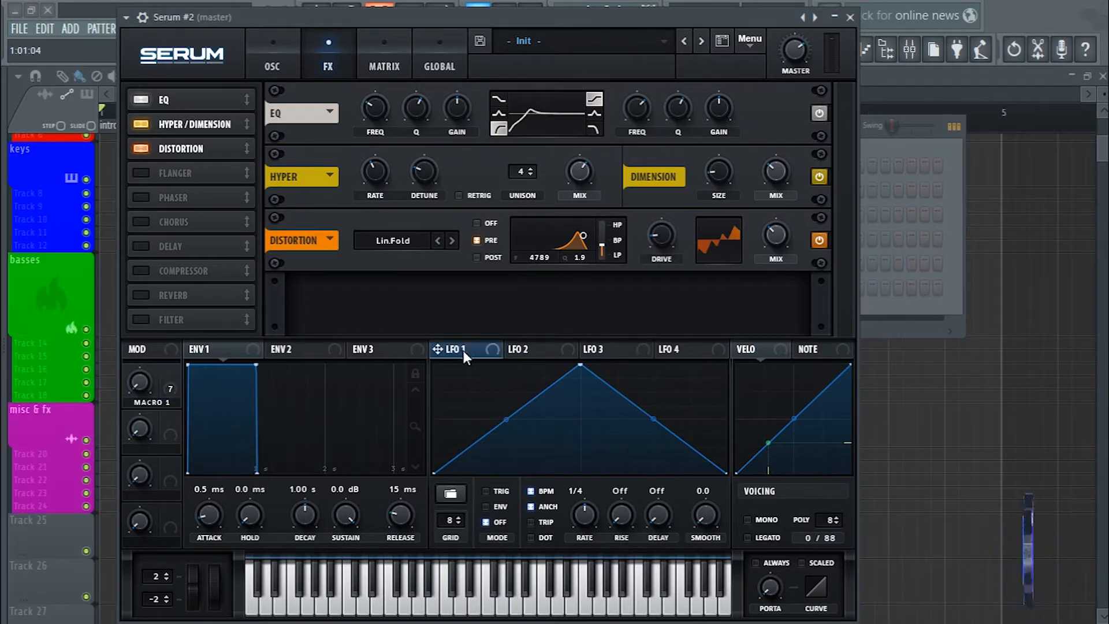
- Reshape LFO 1 with its peak moved earlier, an outward-curved rise and an inward-curved fall
drag(579, 367, 541, 363)
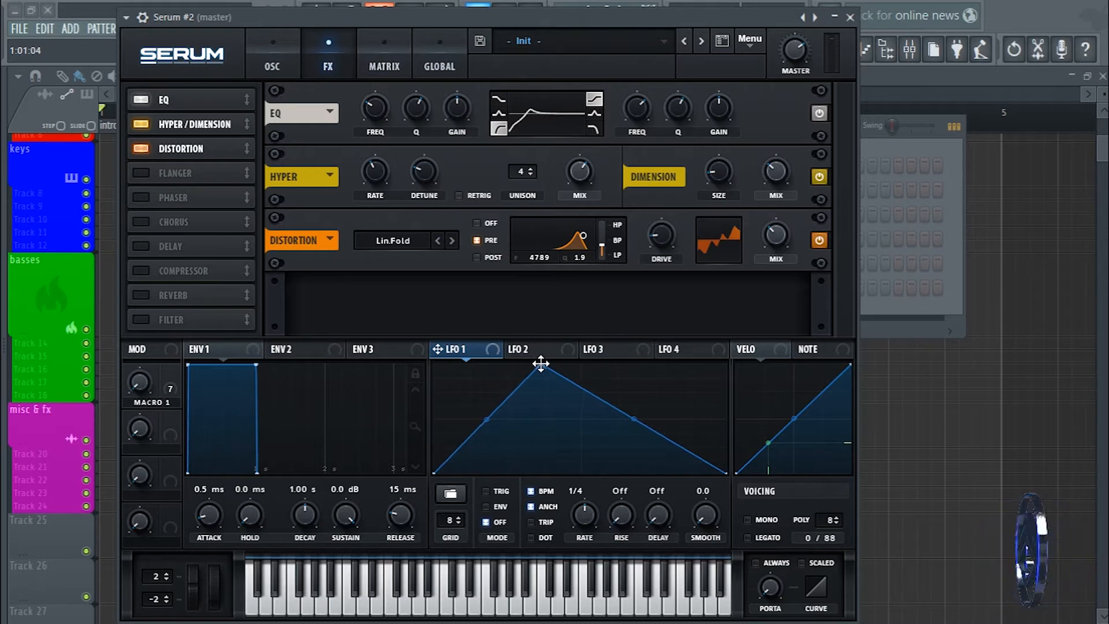
drag(488, 419, 484, 406)
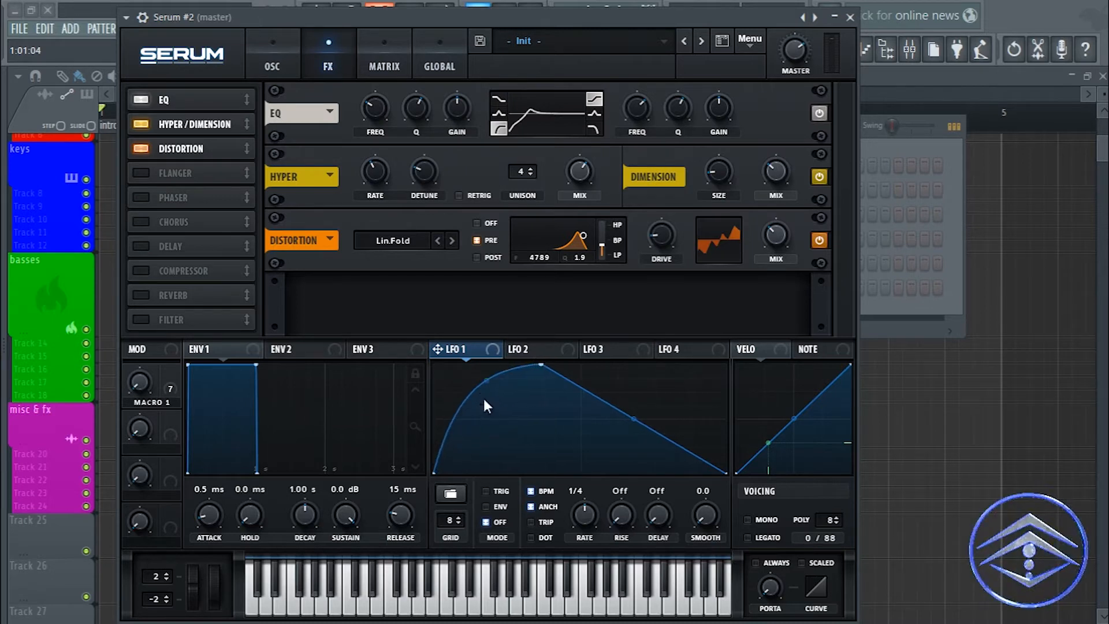
drag(636, 418, 627, 445)
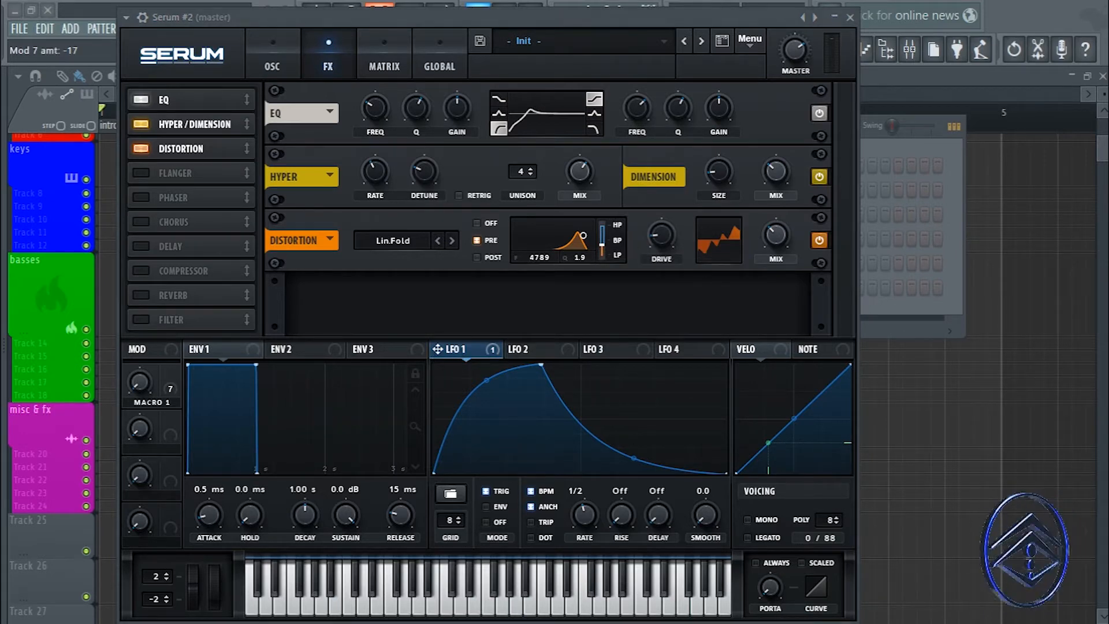
- Assign LFO 1 to the distortion's mix and filter frequency, and adjust the modulation amount on the frequency
drag(436, 349, 732, 272)
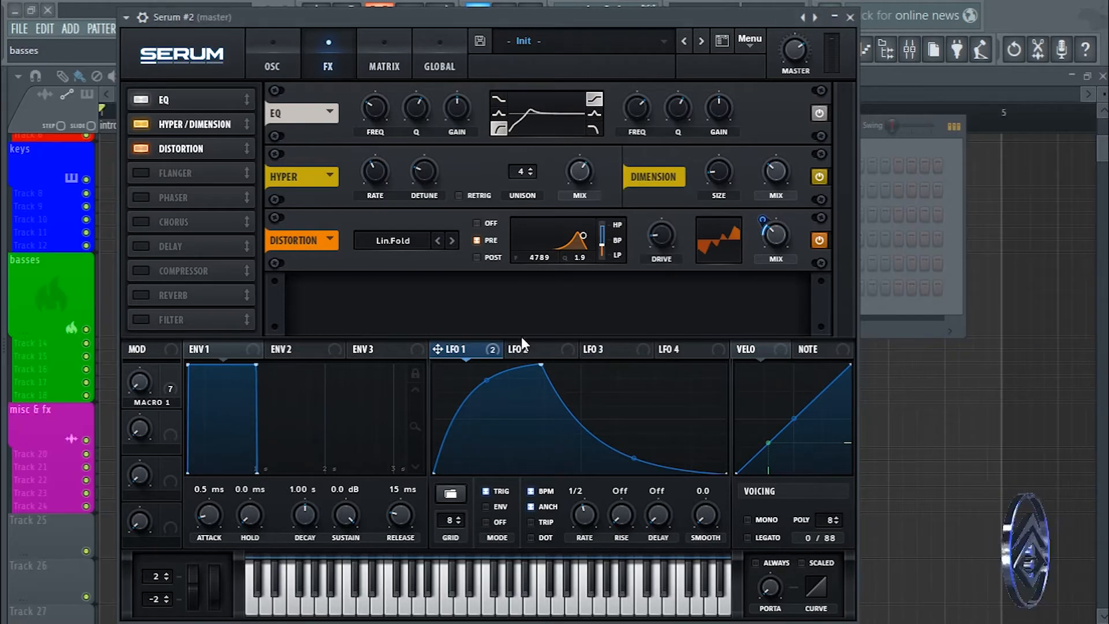
drag(432, 347, 552, 258)
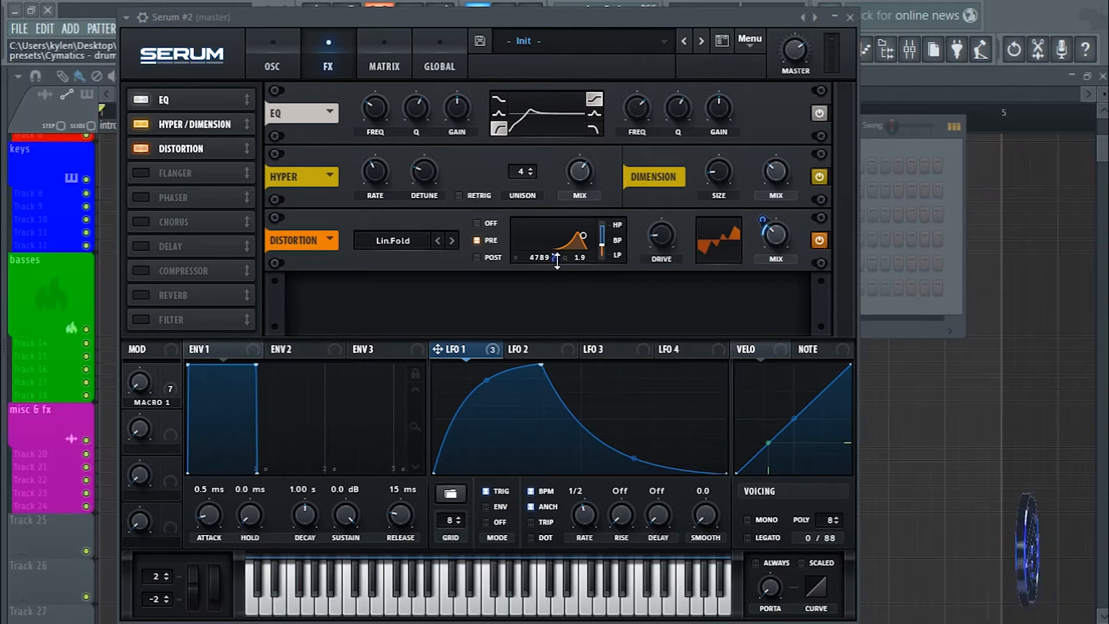
drag(555, 258, 516, 260)
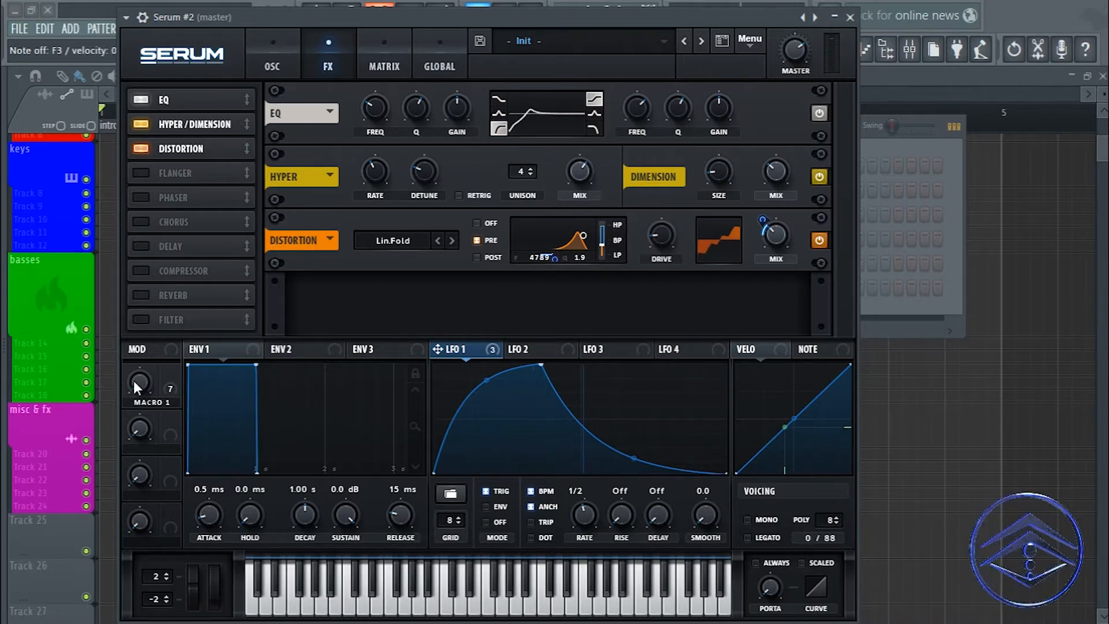
mouse_move(134, 383)
mouse_down()
mouse_move(142, 209)
mouse_move(123, 341)
mouse_move(133, 175)
mouse_move(107, 387)
mouse_move(140, 264)
mouse_move(118, 346)
mouse_move(132, 195)
mouse_move(107, 346)
mouse_move(96, 342)
mouse_move(102, 140)
mouse_move(73, 411)
mouse_move(137, 390)
mouse_up()
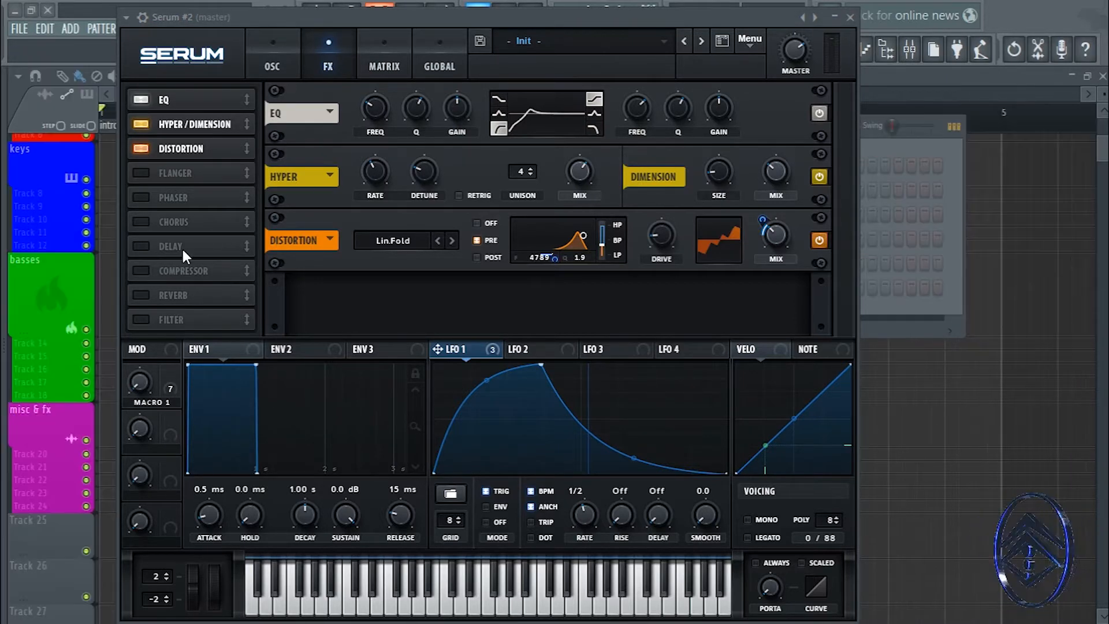
- Enable the Compressor effect and move it directly after Distortion in the effects chain
click(142, 269)
drag(202, 268, 196, 168)
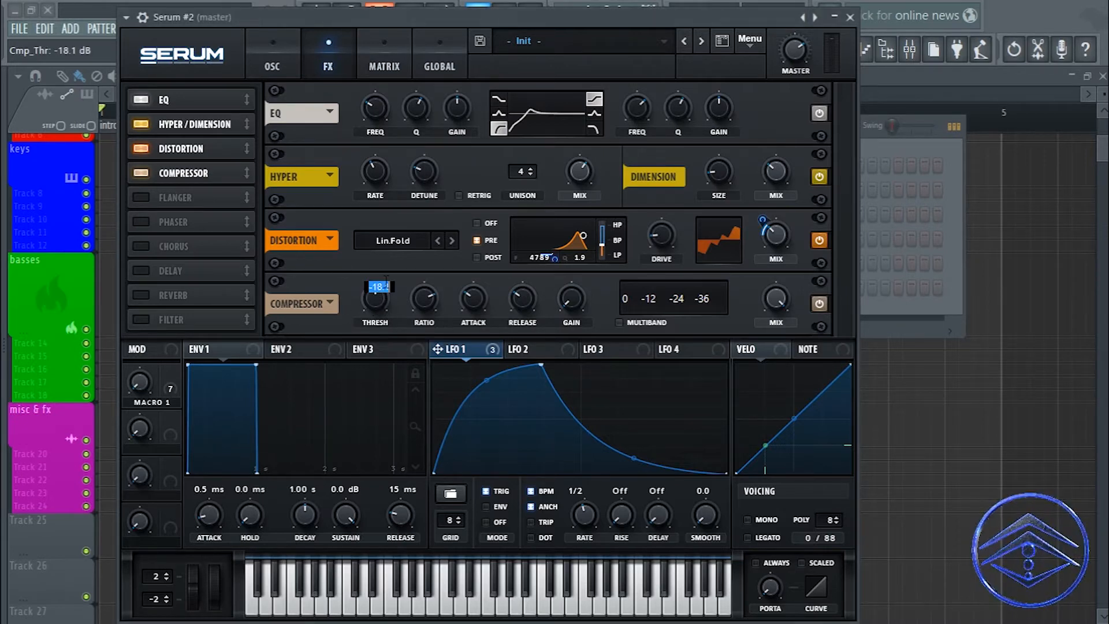
- Try to change the compressor's threshold to -12.1 dB
double_click(373, 293)
click(381, 287)
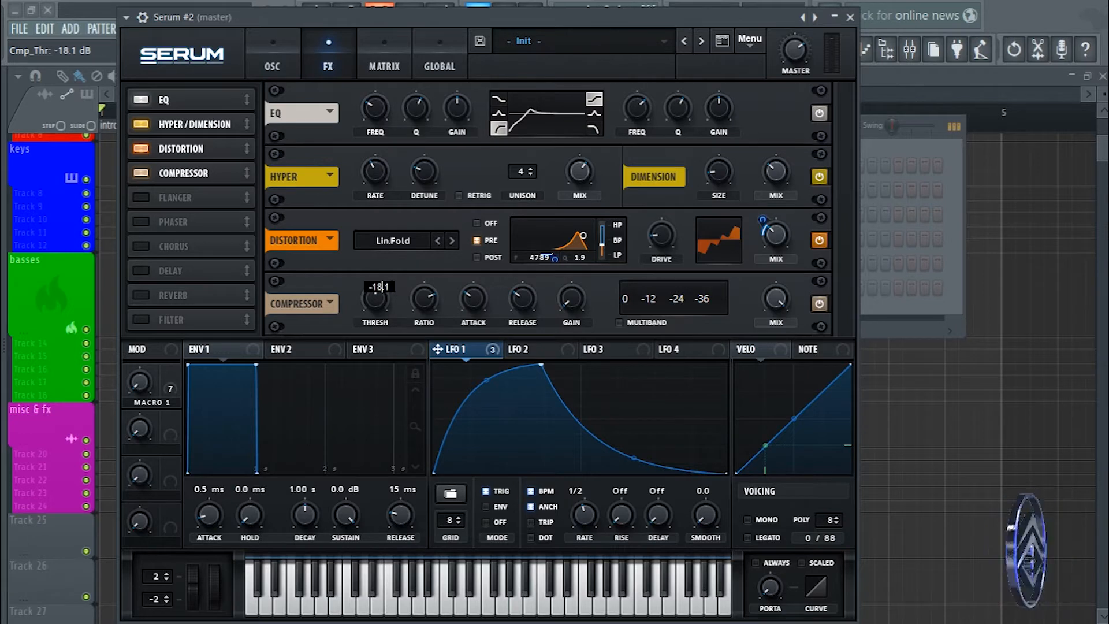
key(BackSpace)
text(2)
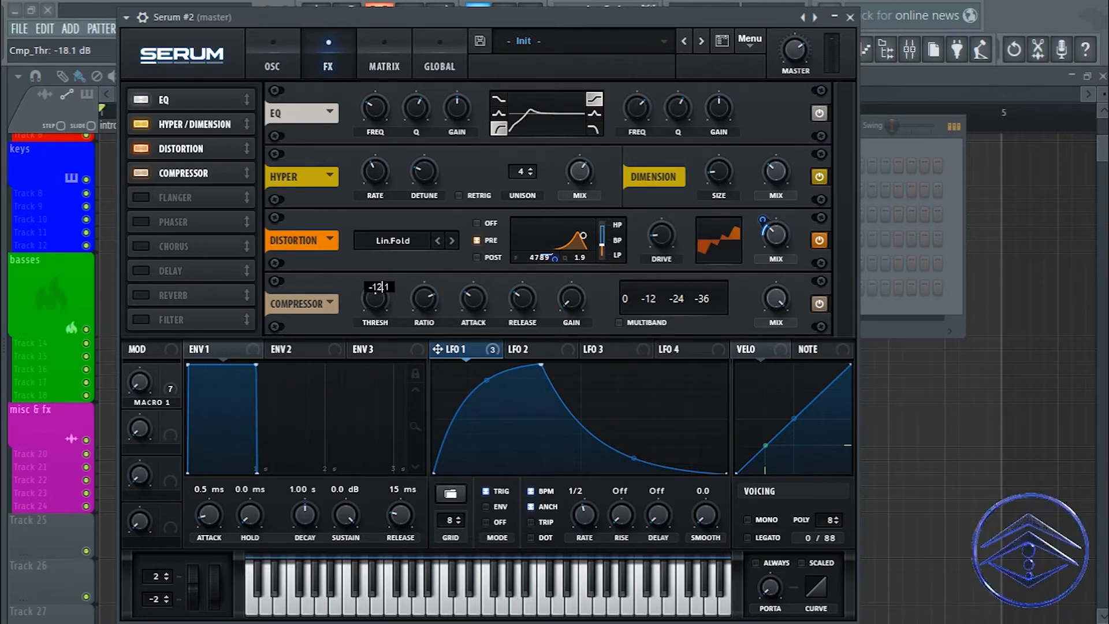
key(Return)
key(Return)
key(Return)
key(Return)
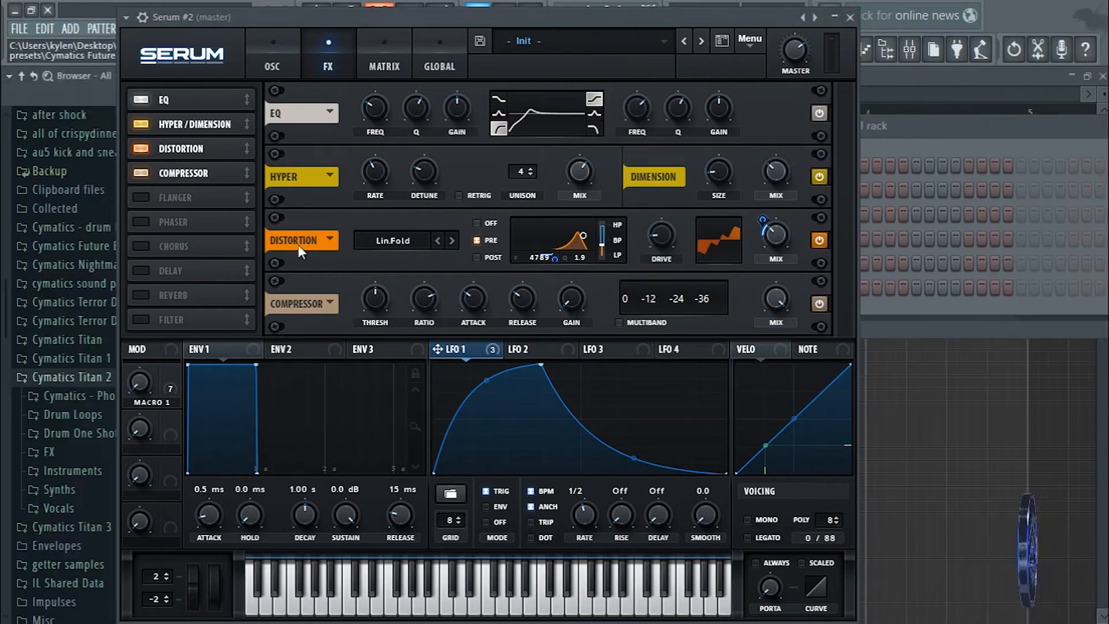
- Set the compressor's threshold to -12.7 dB
double_click(373, 298)
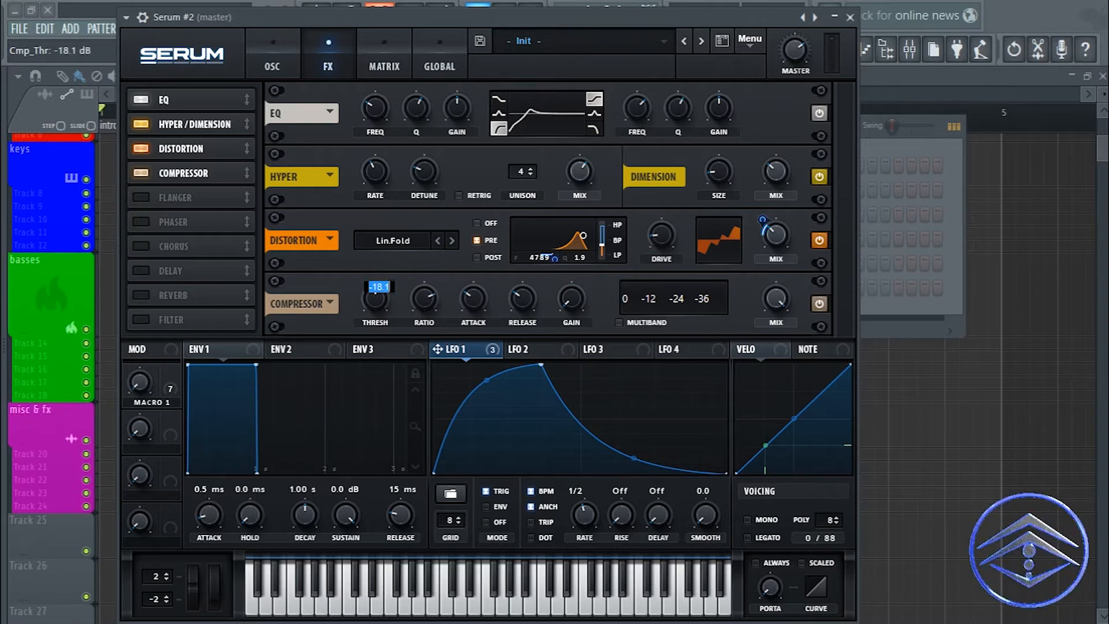
key(BackSpace)
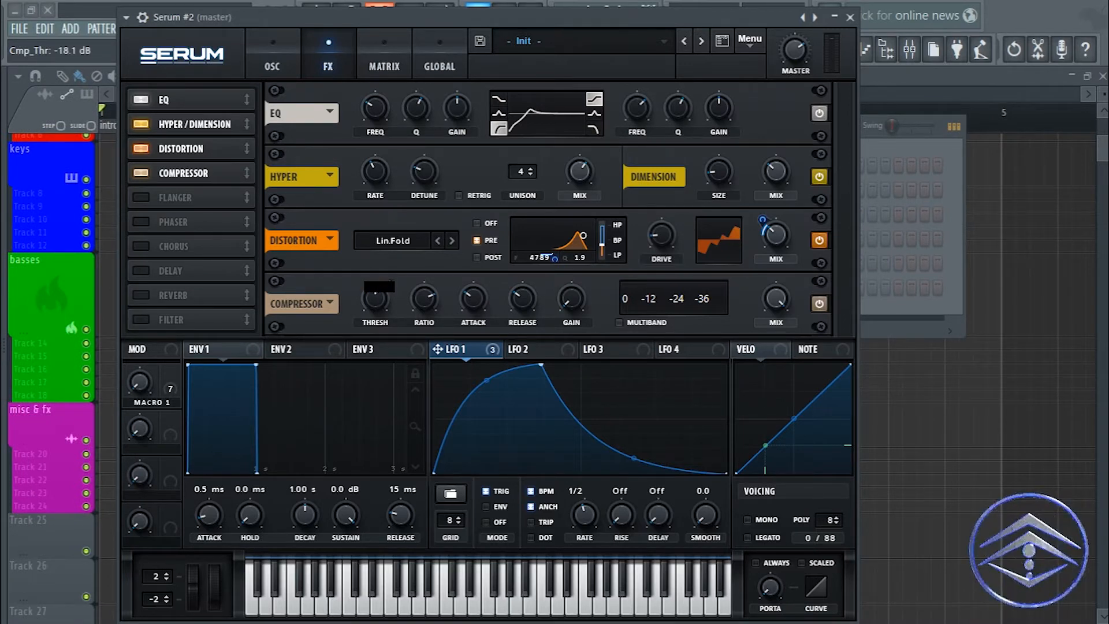
text(-12)
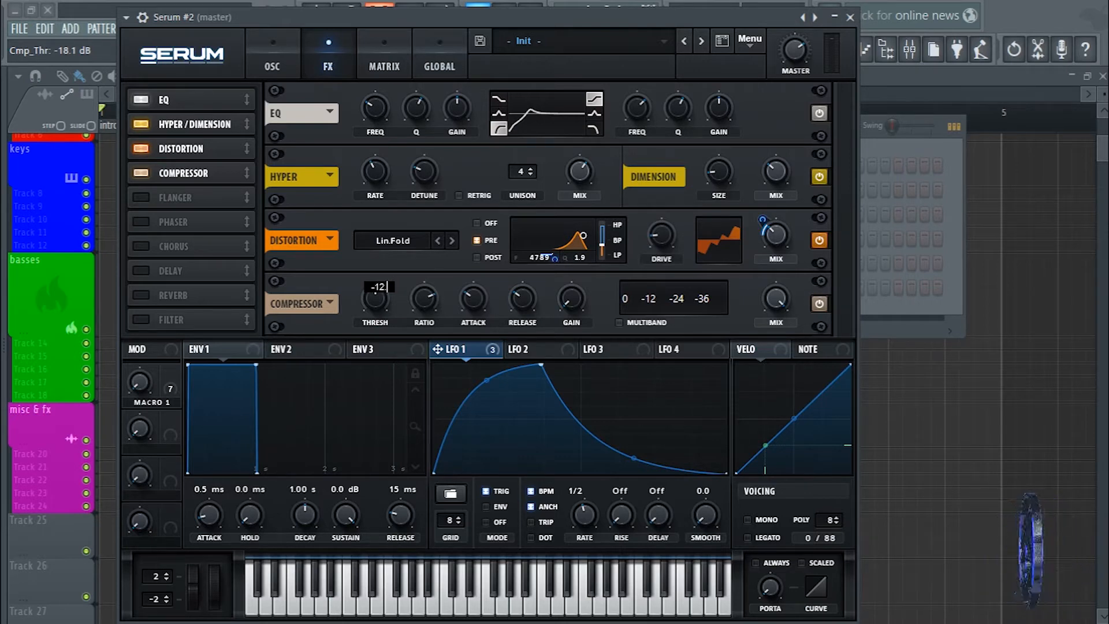
text(.)
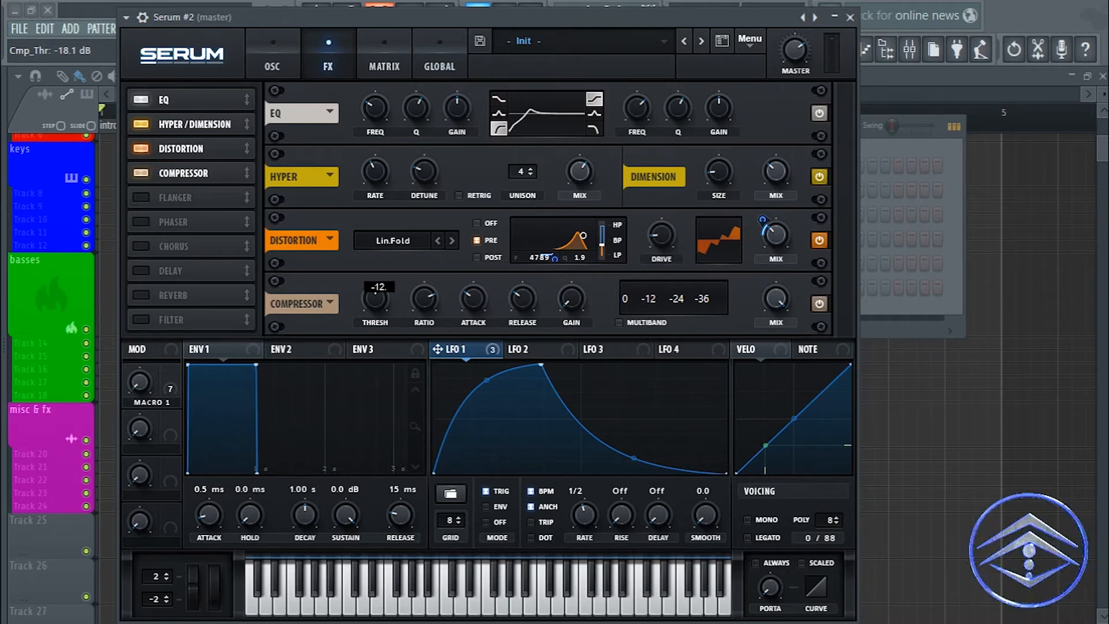
text(7)
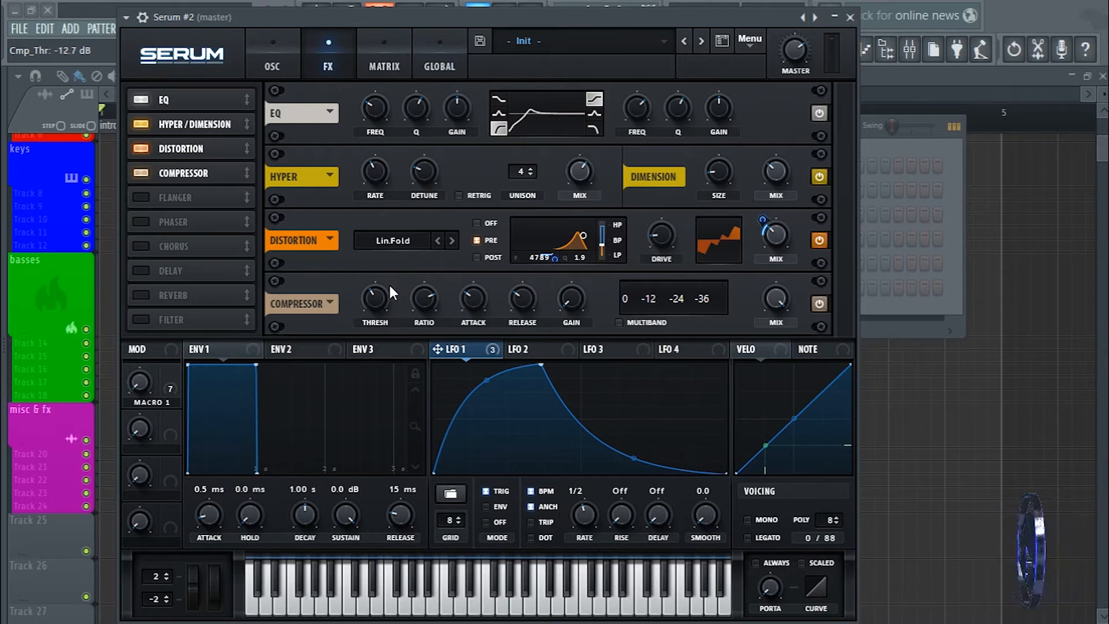
key(Return)
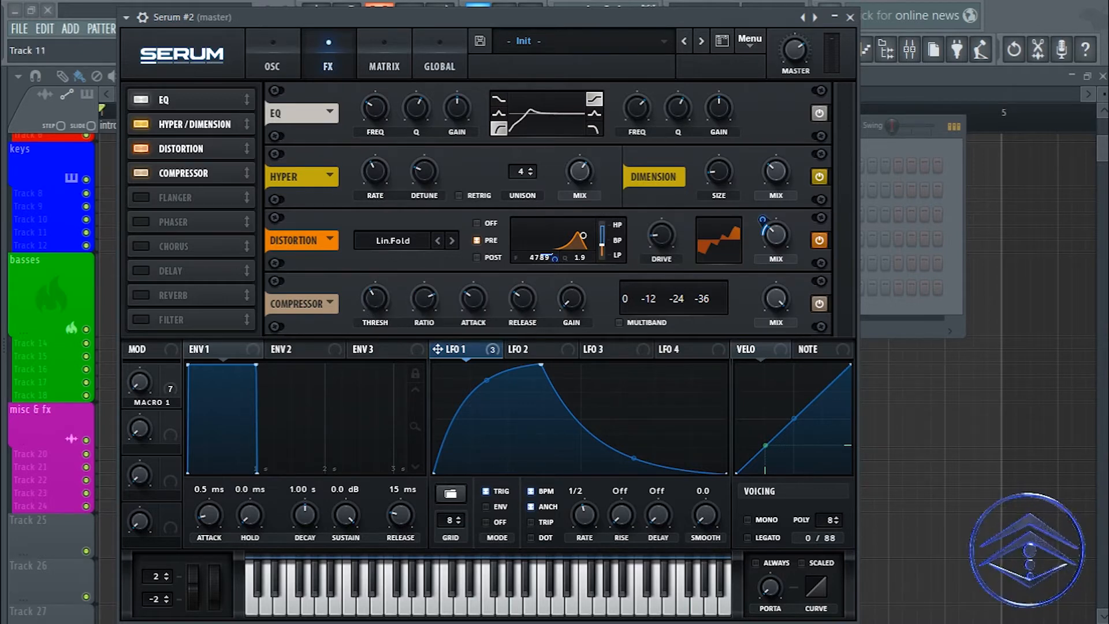
- Readjust the compressor's threshold to -20.7 dB
click(376, 299)
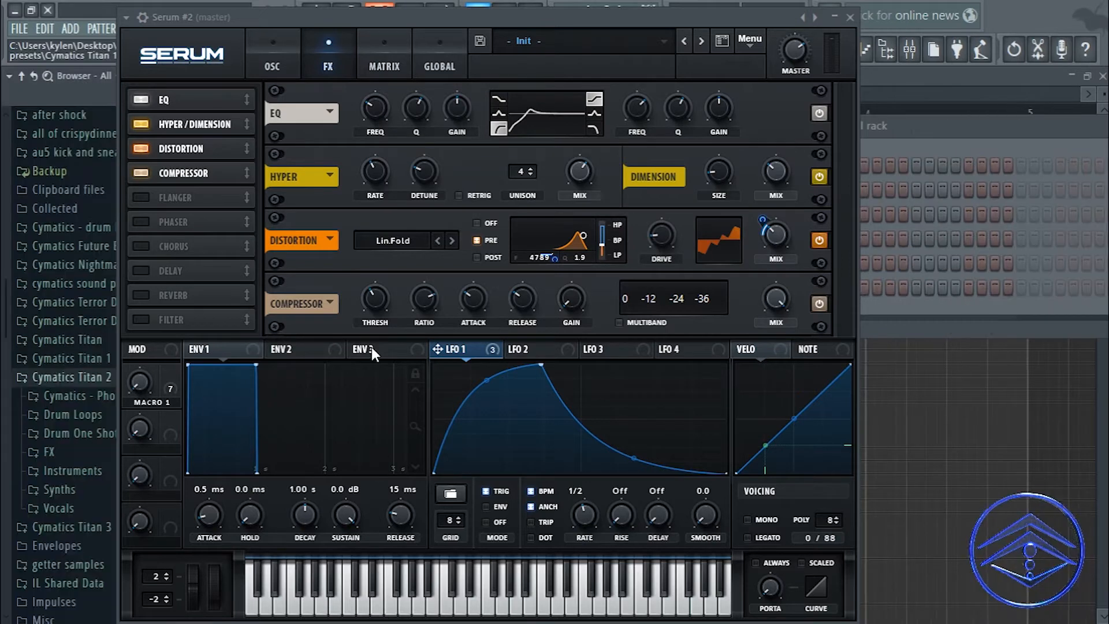
click(379, 296)
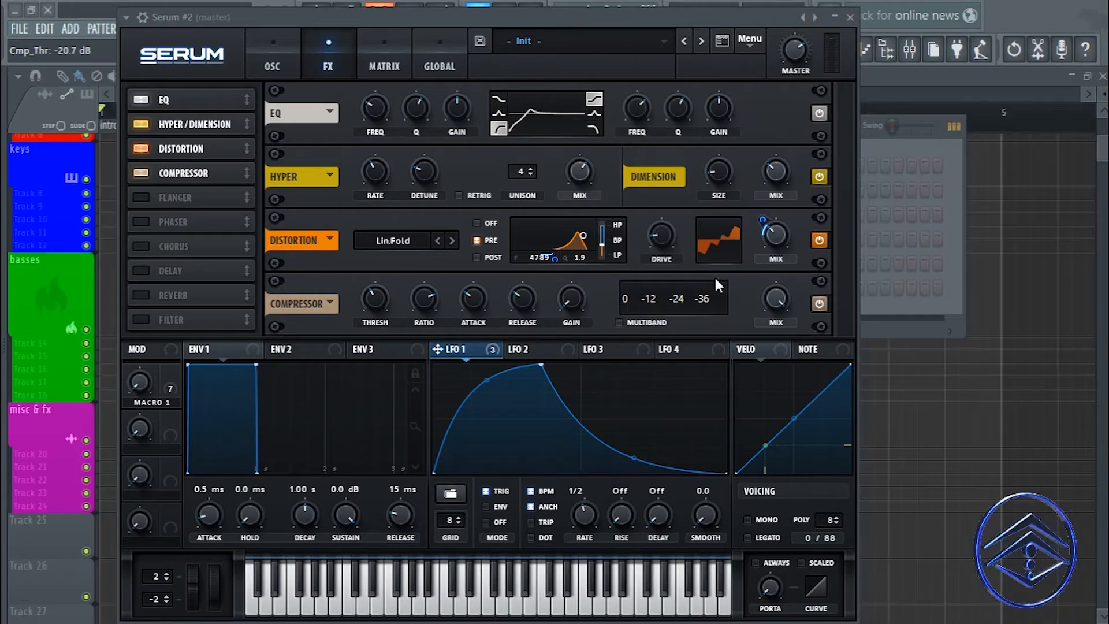
- Switch the compressor to multiband mode and readjust its threshold
click(619, 321)
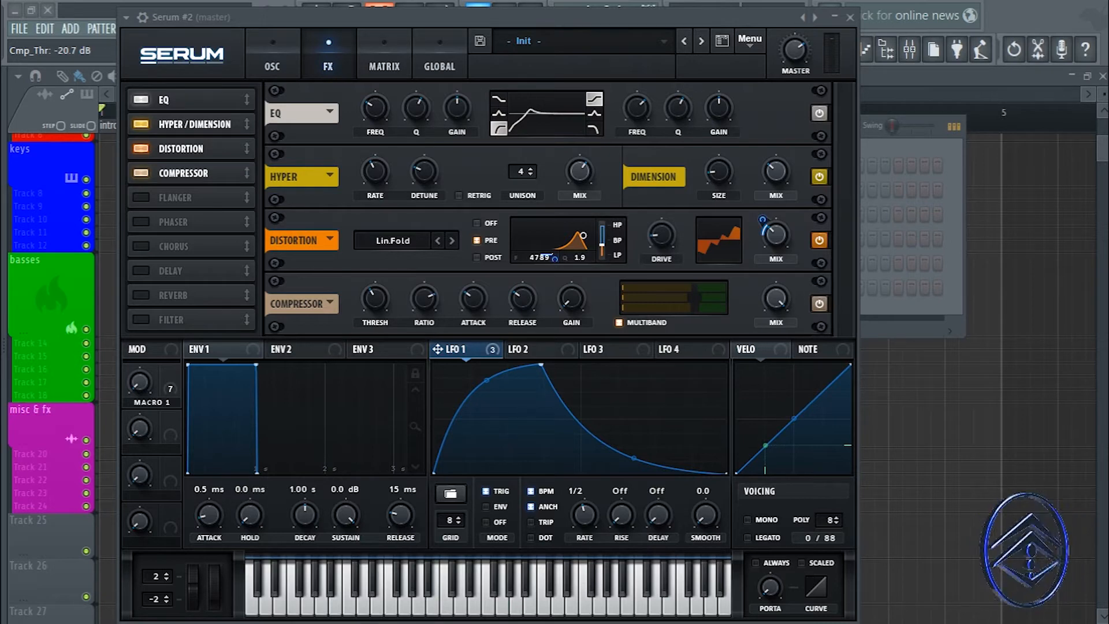
mouse_move(364, 295)
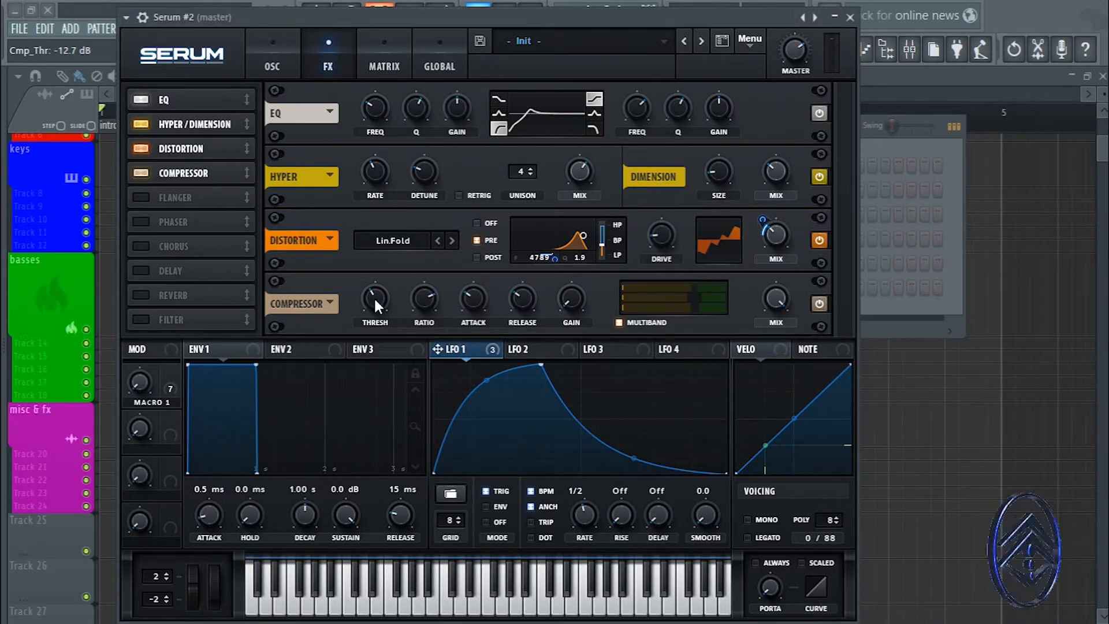
drag(373, 296, 370, 258)
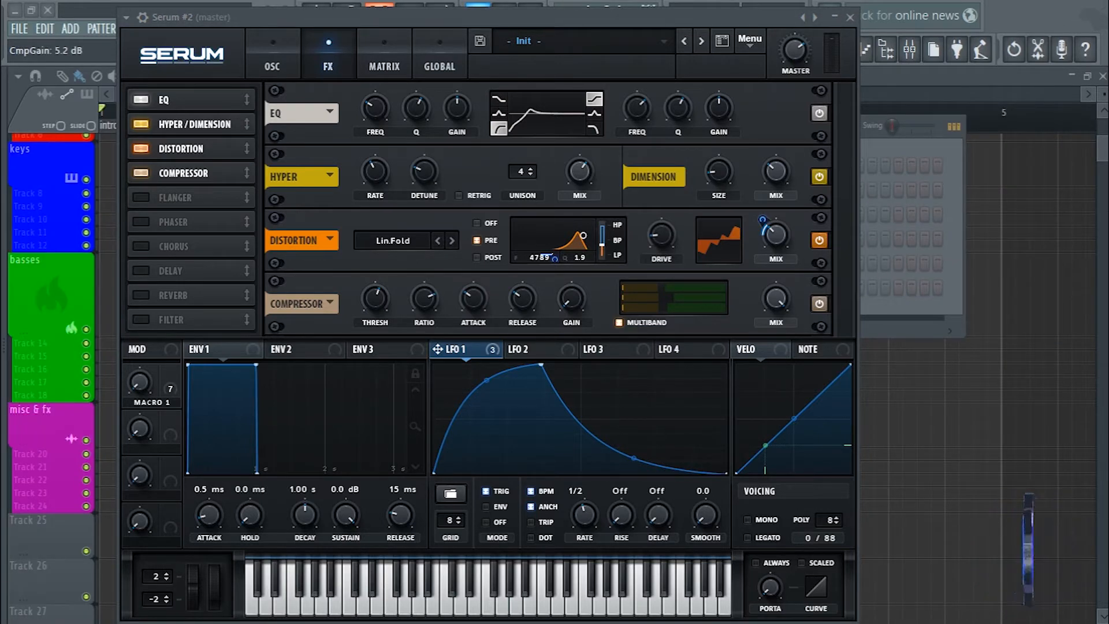
- Set the compressor's gain to 5.2 dB
double_click(563, 302)
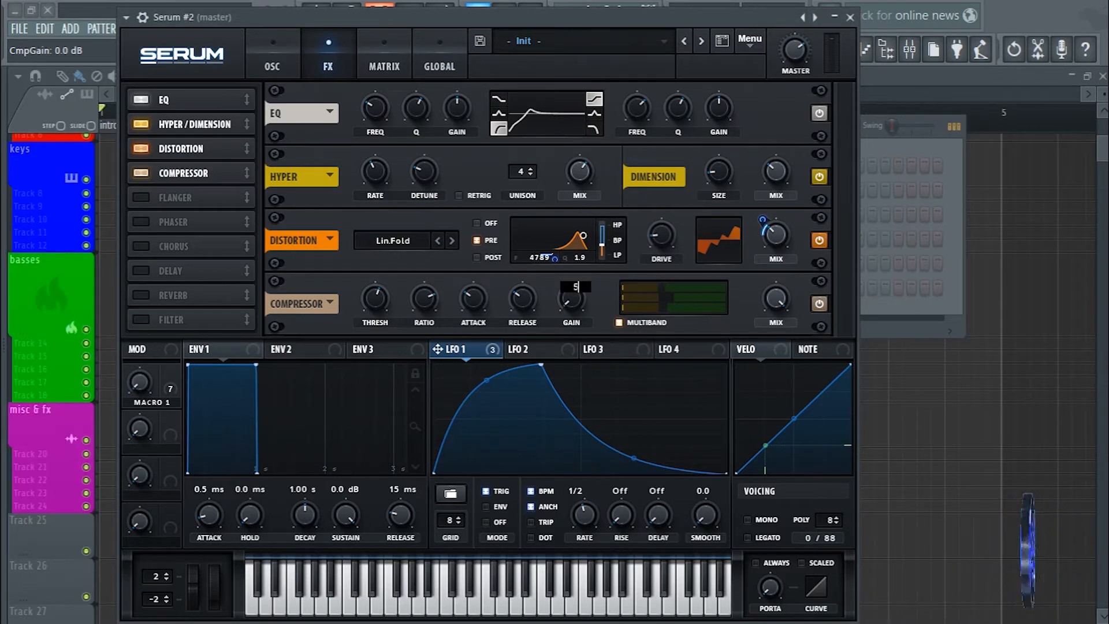
text(5.2)
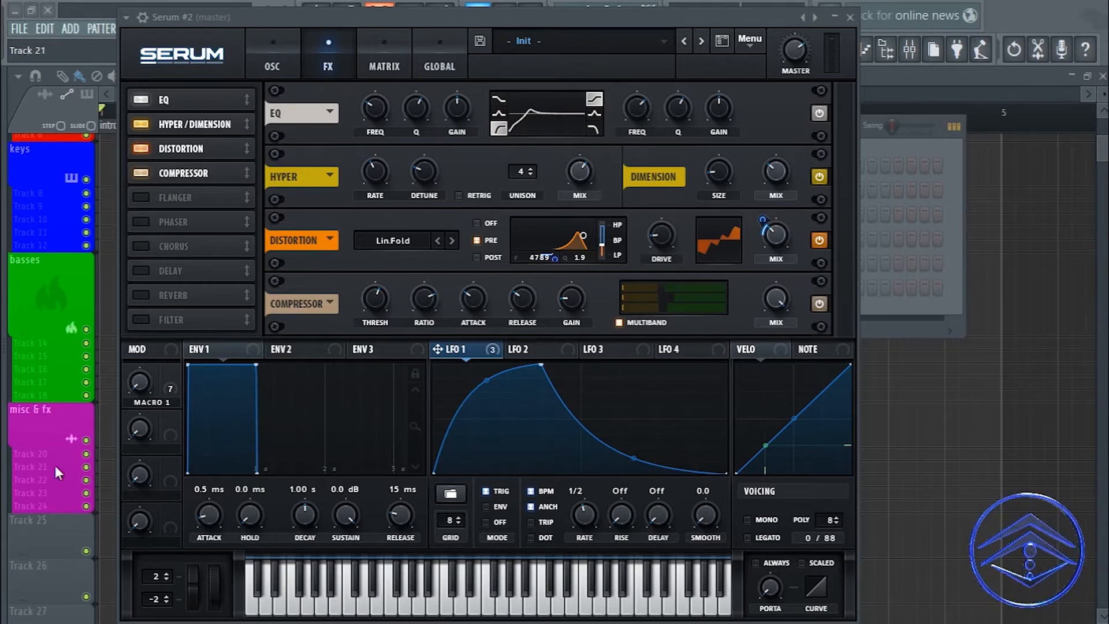
- Assign Macro 1 to the compressor's threshold, adjust the modulation depth, and sweep the macro to audition it
drag(173, 376, 251, 337)
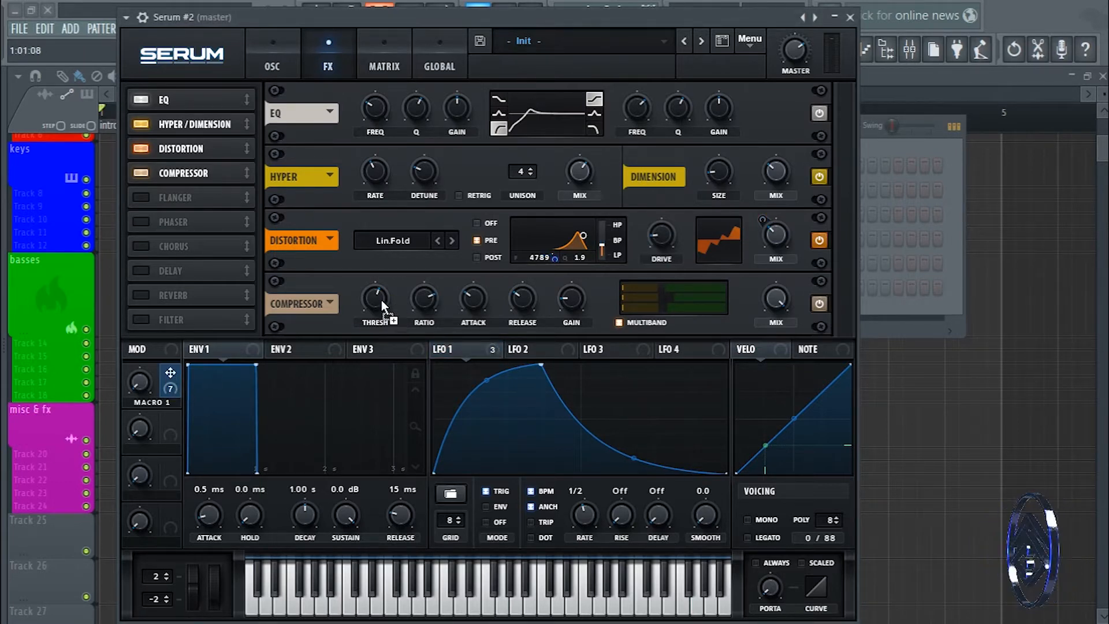
drag(381, 300, 345, 319)
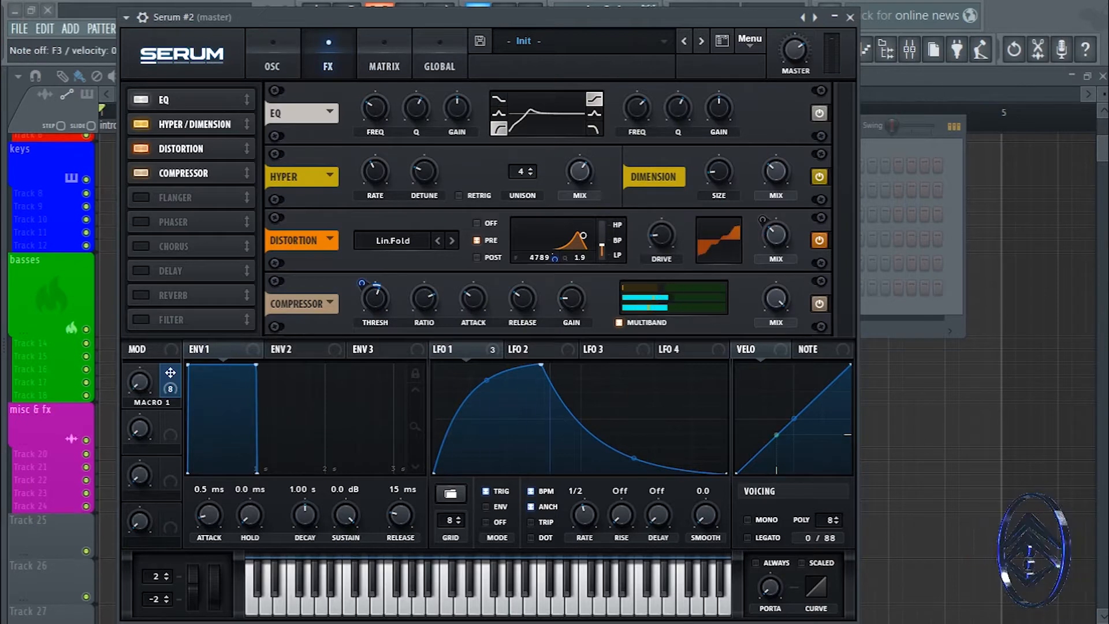
drag(141, 382, 110, 168)
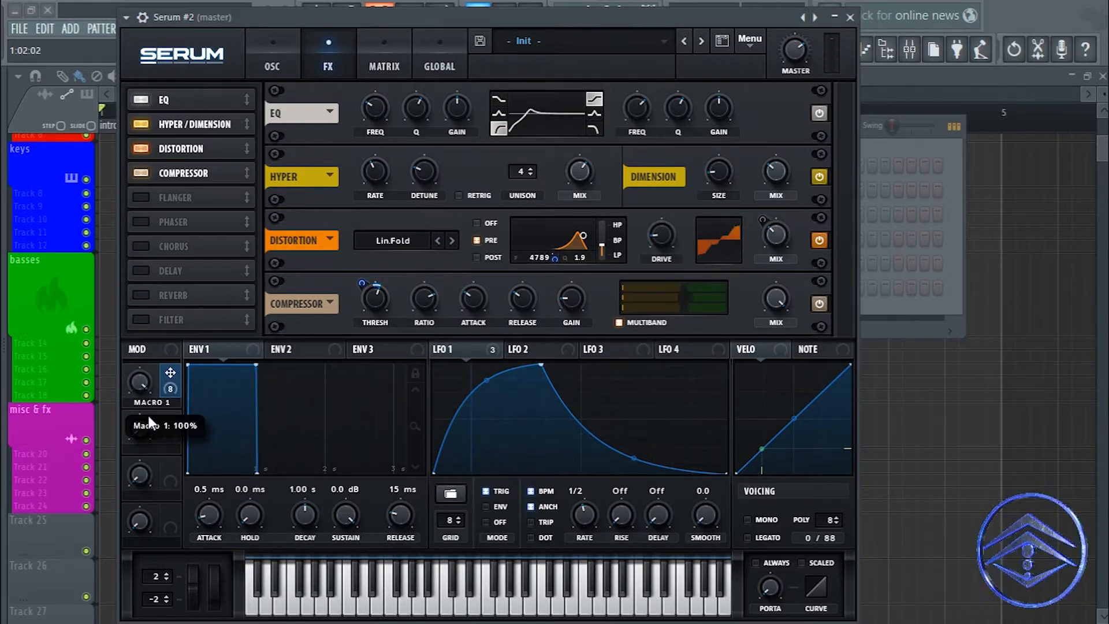
mouse_move(136, 386)
mouse_down()
mouse_move(132, 400)
mouse_move(137, 392)
mouse_up()
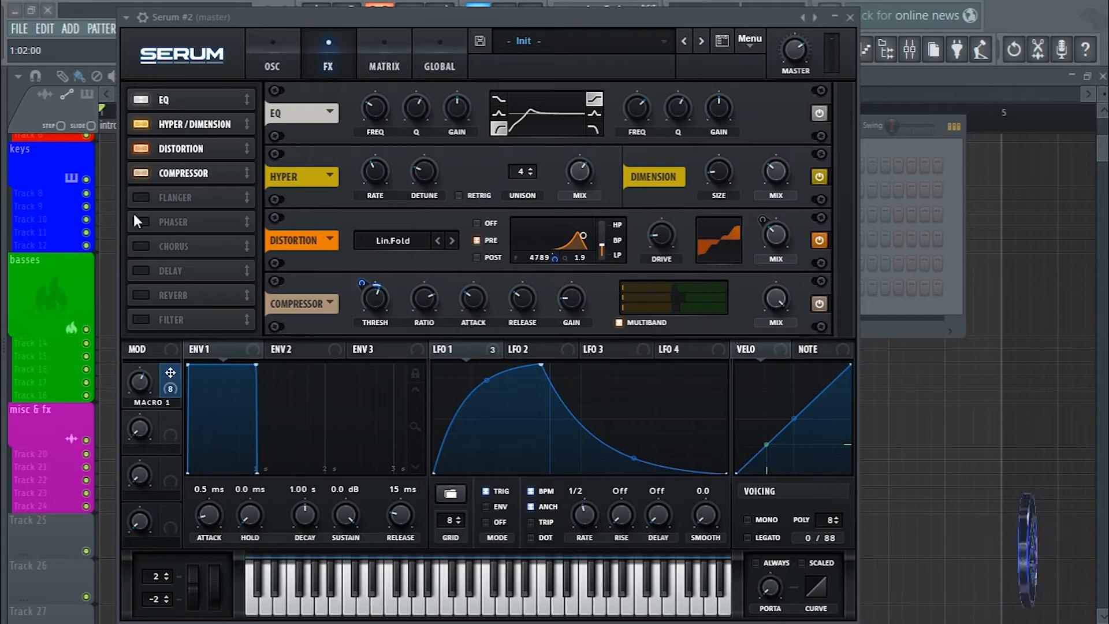
- Enable the Filter effect directly after the Compressor in the effects chain and choose the Flg + filter type
click(140, 320)
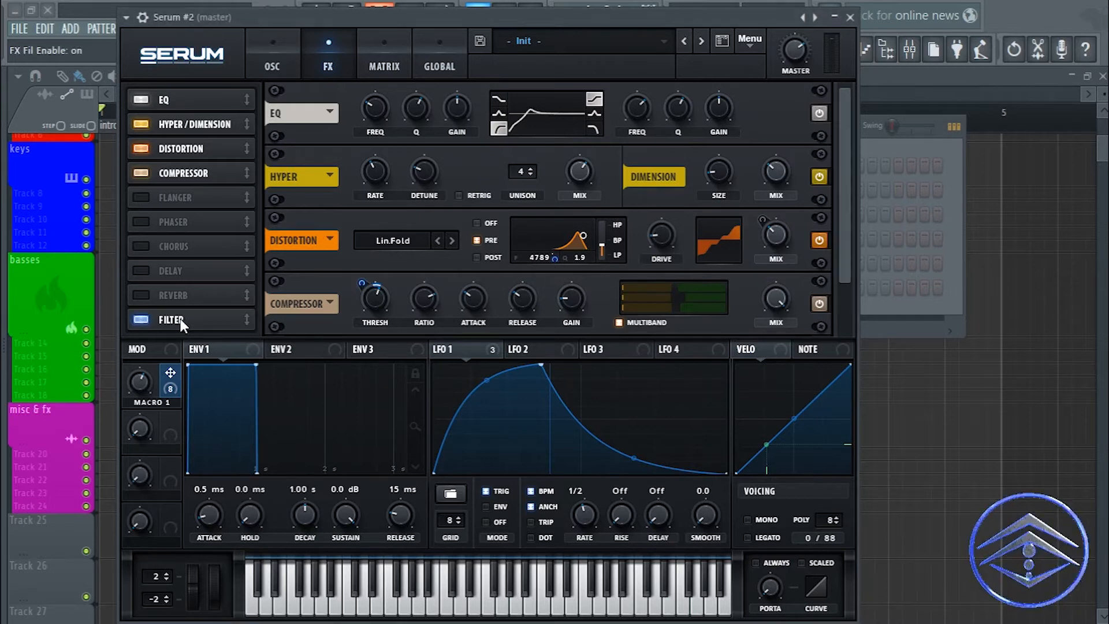
drag(180, 318, 185, 192)
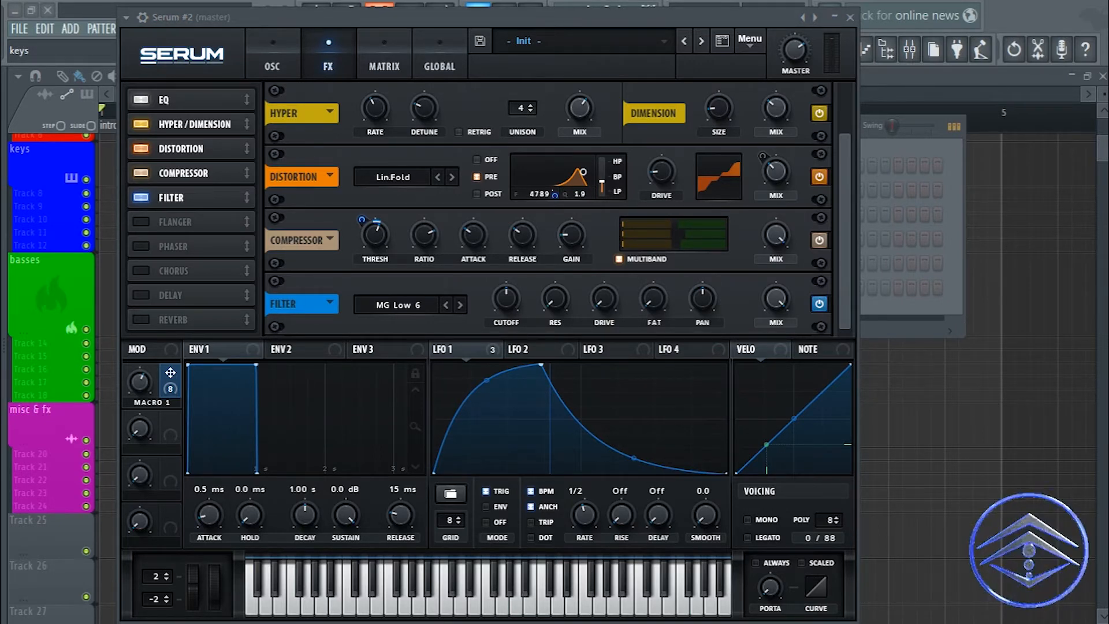
click(411, 304)
mouse_move(409, 356)
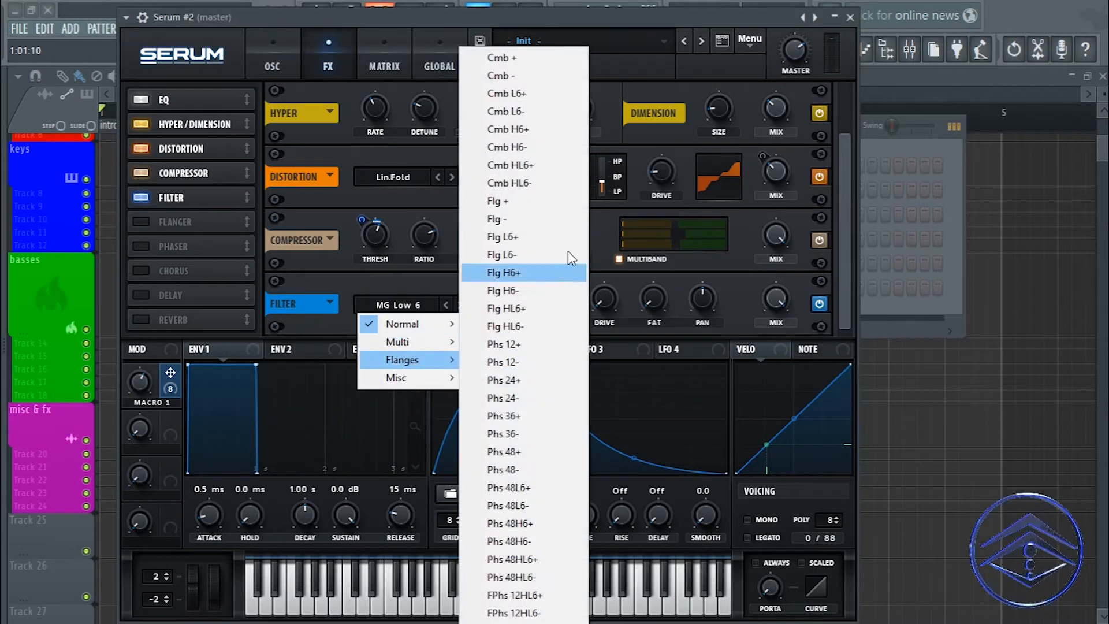
click(508, 201)
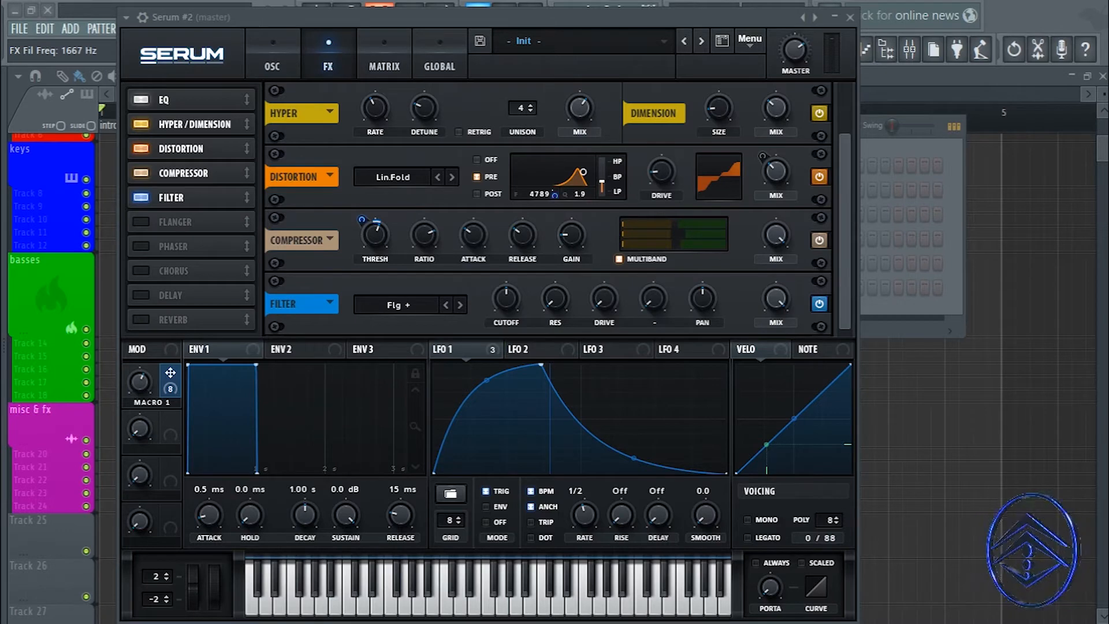
- Set the Filter effect's cutoff to 1667 Hz
double_click(500, 298)
text(1)
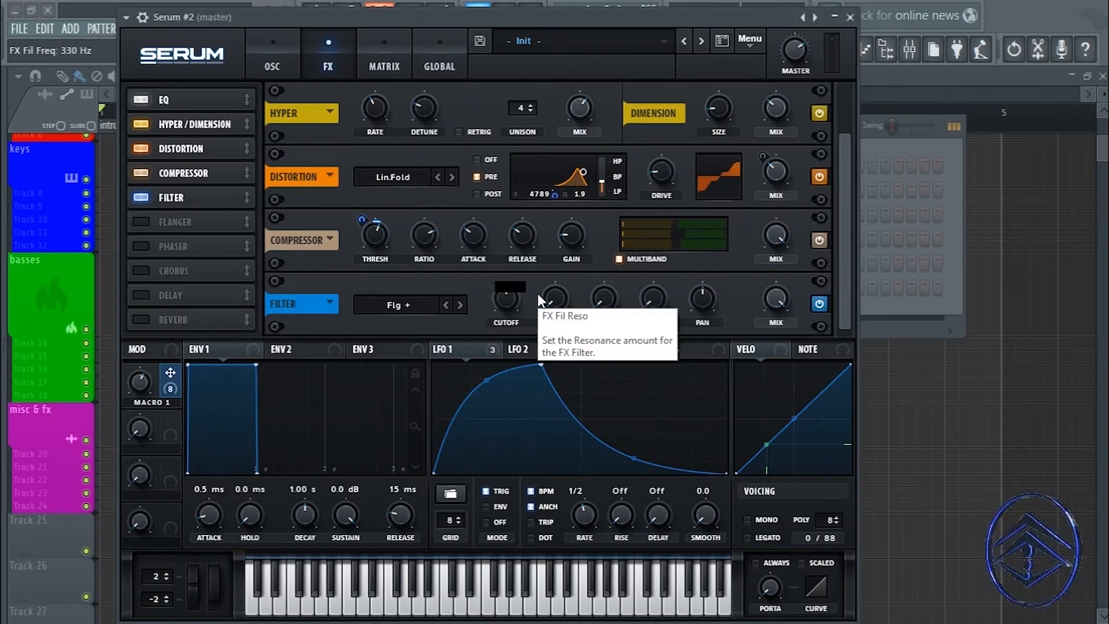
text(6)
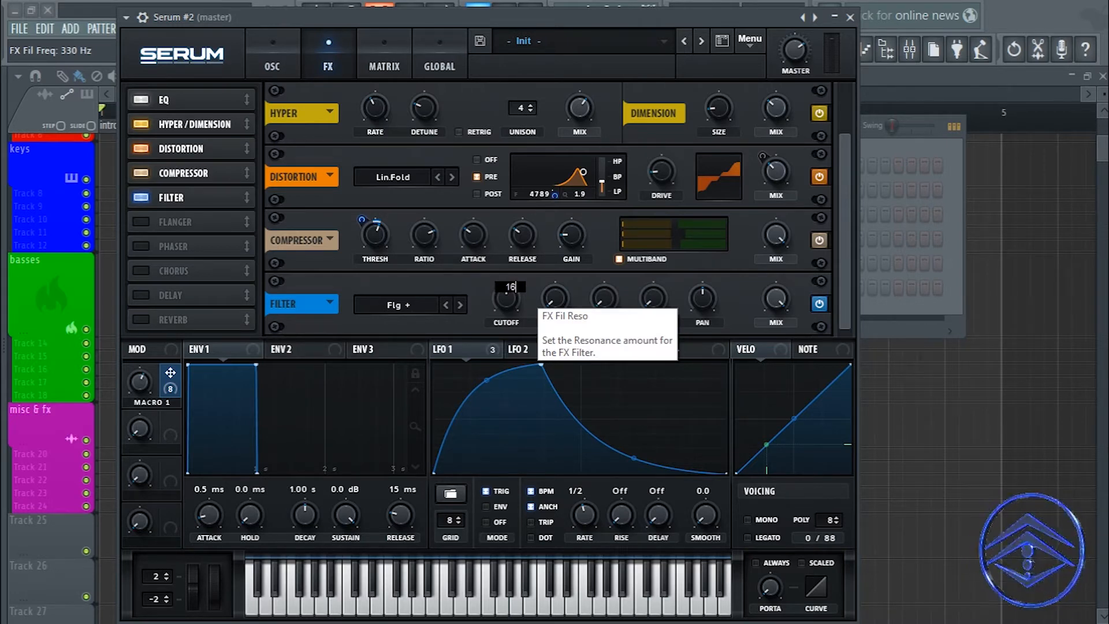
text(67)
key(Return)
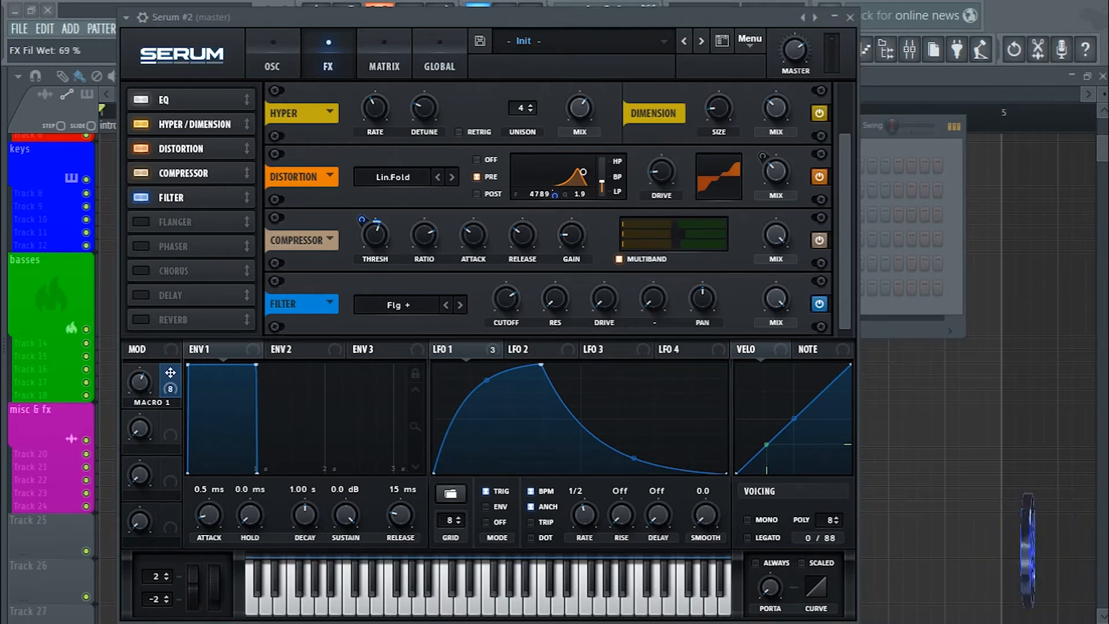
- Set the Filter effect's mix to 69%
double_click(772, 293)
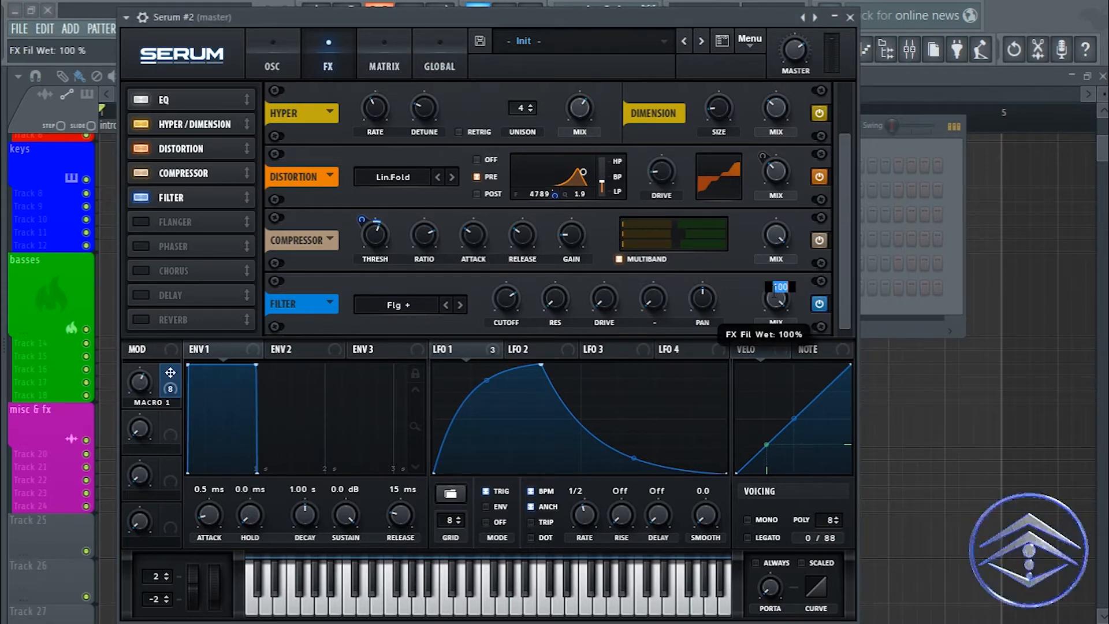
key(BackSpace)
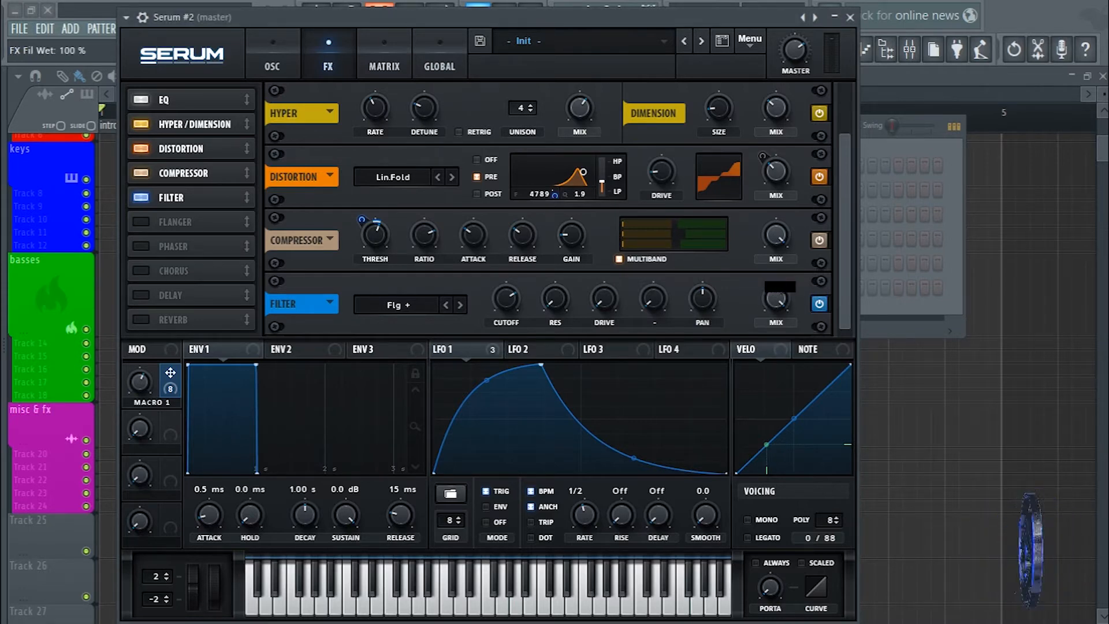
text(69)
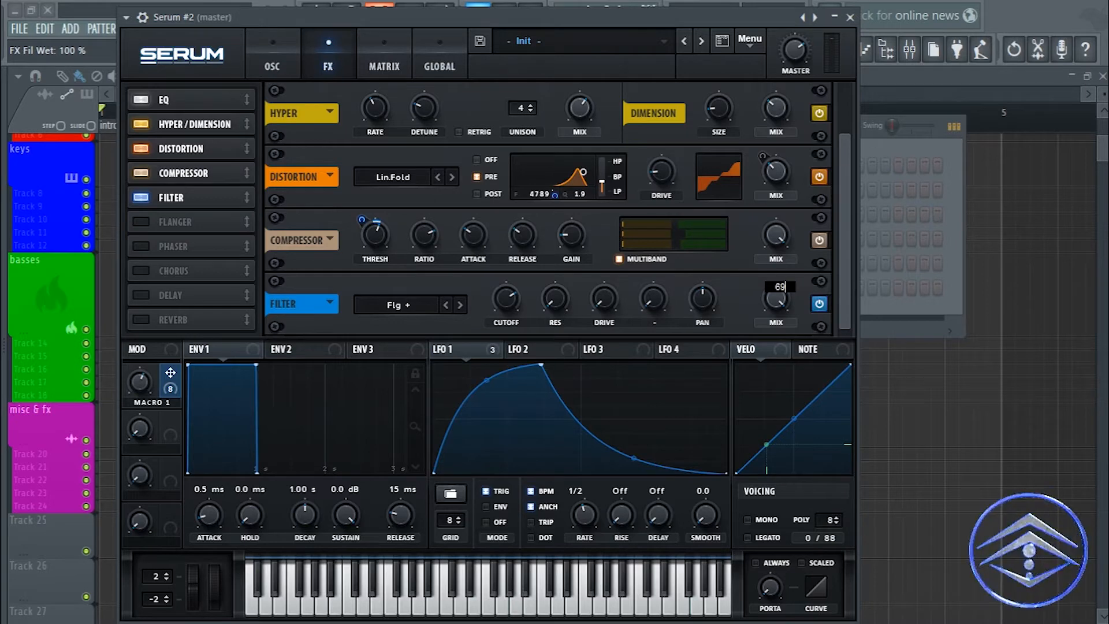
key(Return)
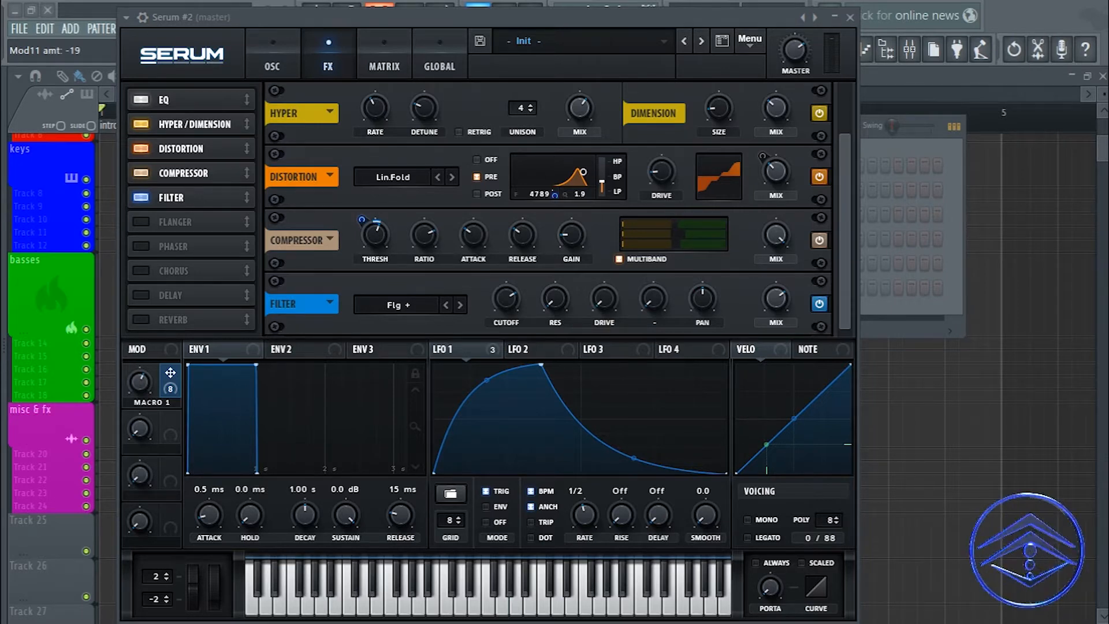
- Assign Macro 1 to the Filter effect's cutoff with a modulation depth of about -18
key(alt+F8)
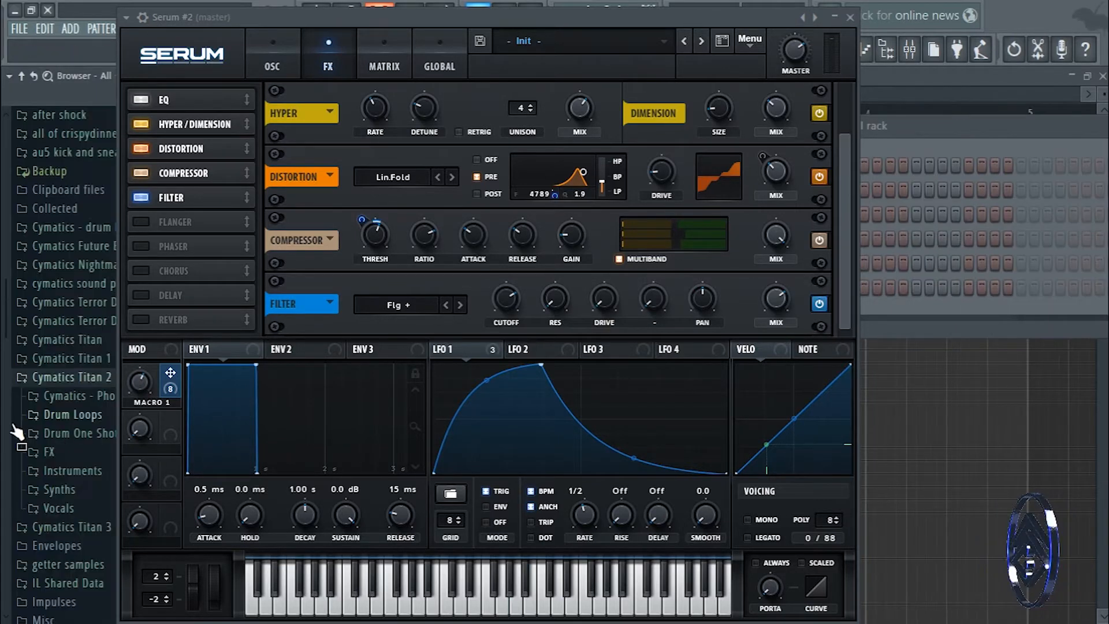
drag(402, 300, 491, 282)
key(alt+F8)
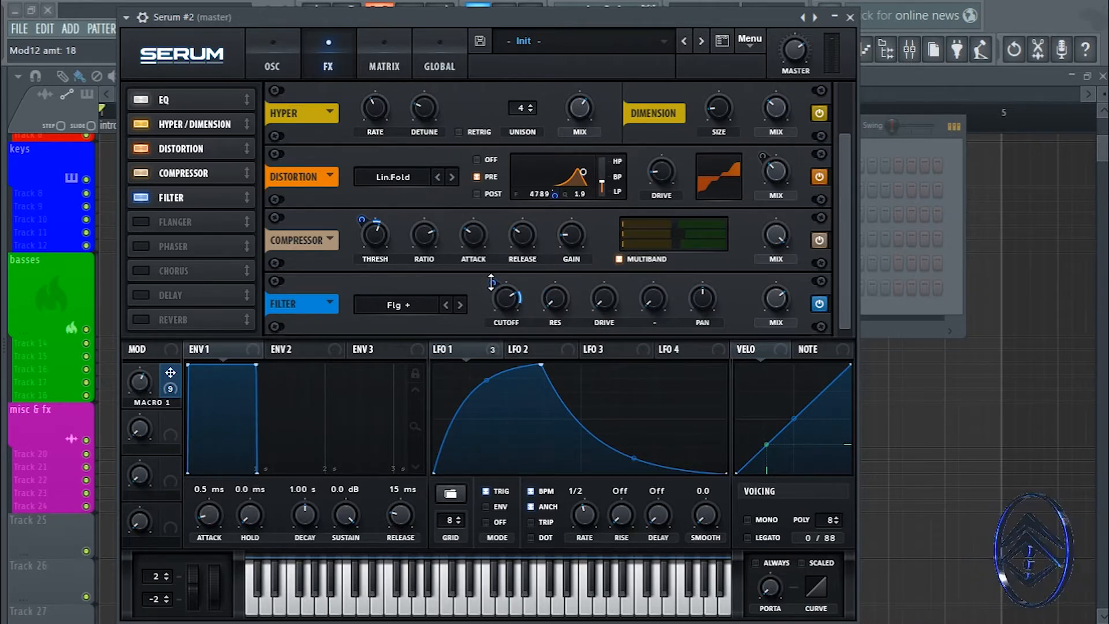
drag(491, 281, 485, 309)
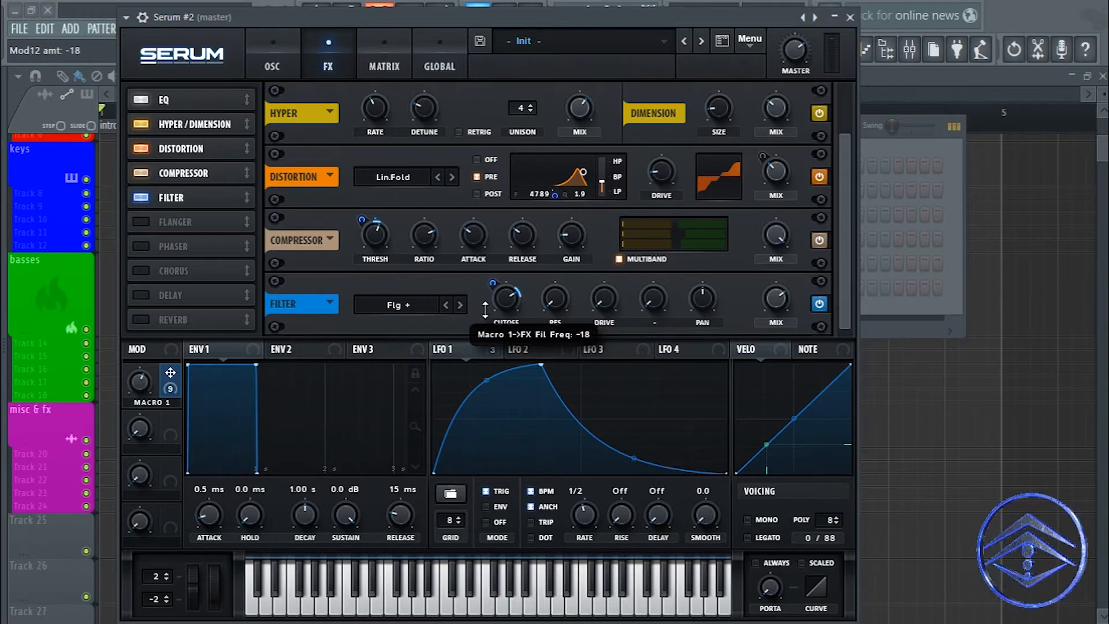
drag(485, 310, 485, 311)
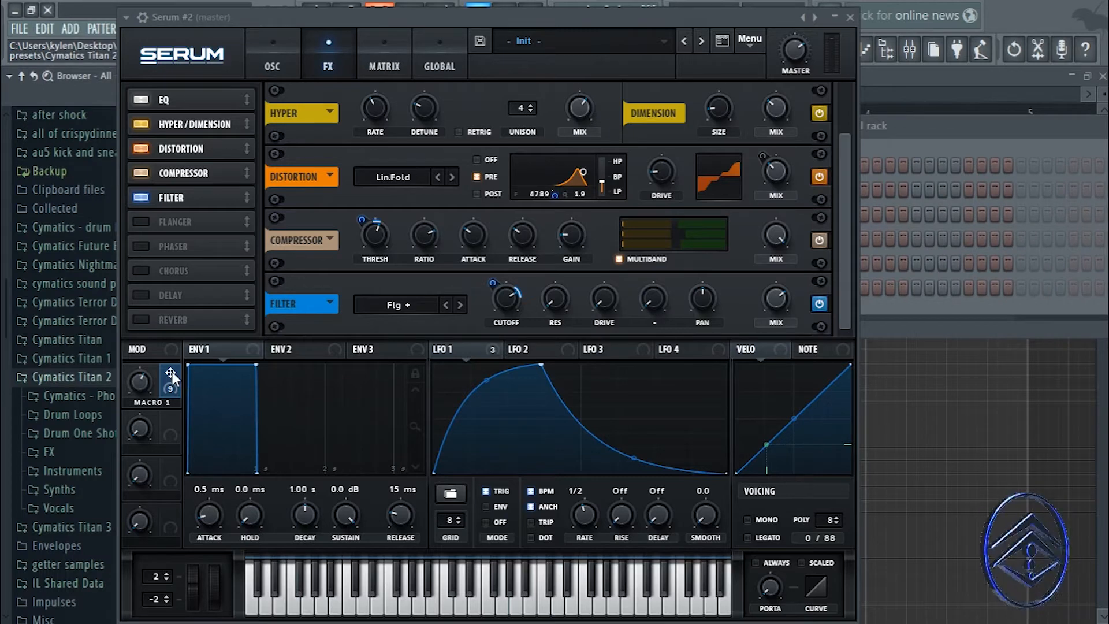
- Assign Macro 1 to the Filter effect's resonance and mix, setting the mix modulation depth to -16
drag(172, 374, 516, 343)
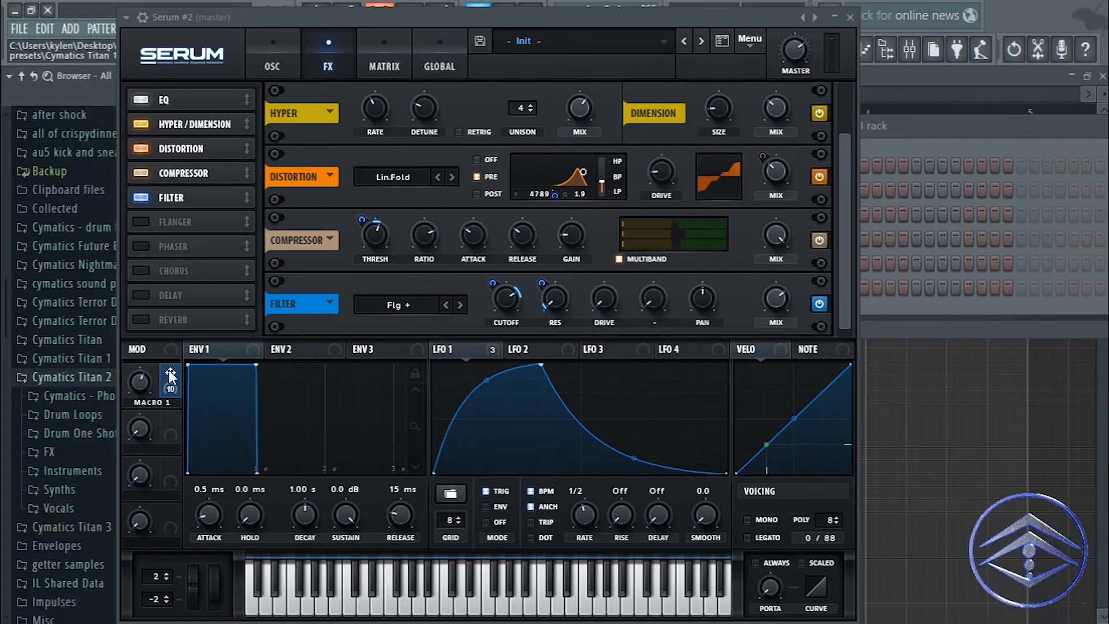
drag(106, 76, 785, 294)
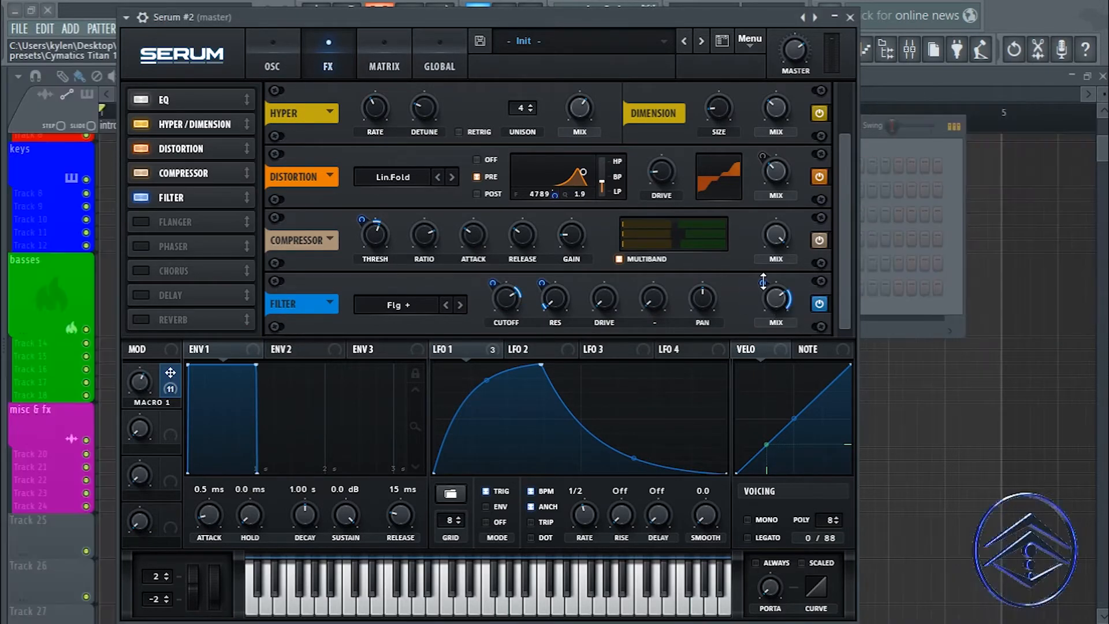
drag(760, 312, 752, 315)
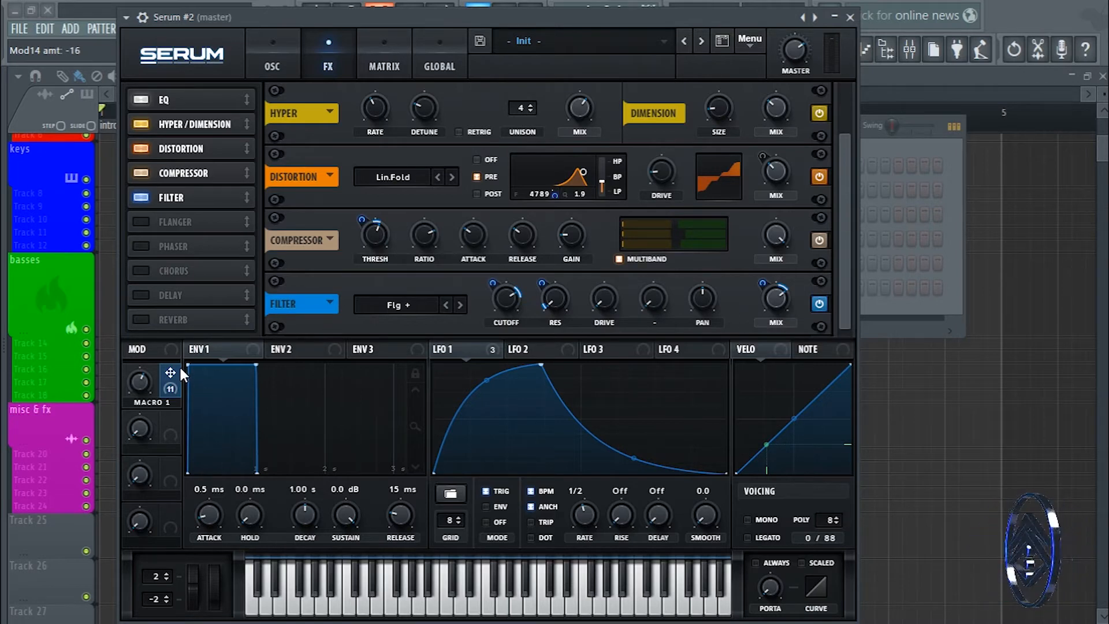
- Sweep Macro 1 through its range while playing notes to audition how the bass responds
drag(138, 386, 1, 433)
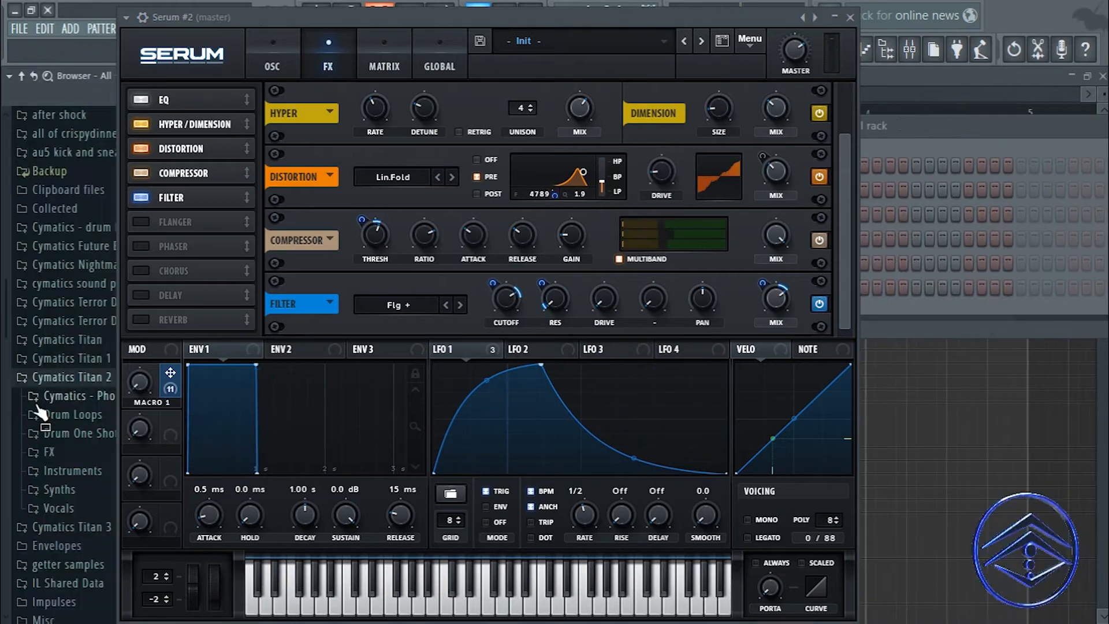
mouse_move(139, 383)
mouse_down()
mouse_move(163, 214)
mouse_move(141, 393)
mouse_up()
mouse_move(520, 16)
mouse_down()
mouse_move(515, 8)
mouse_move(525, 12)
mouse_up()
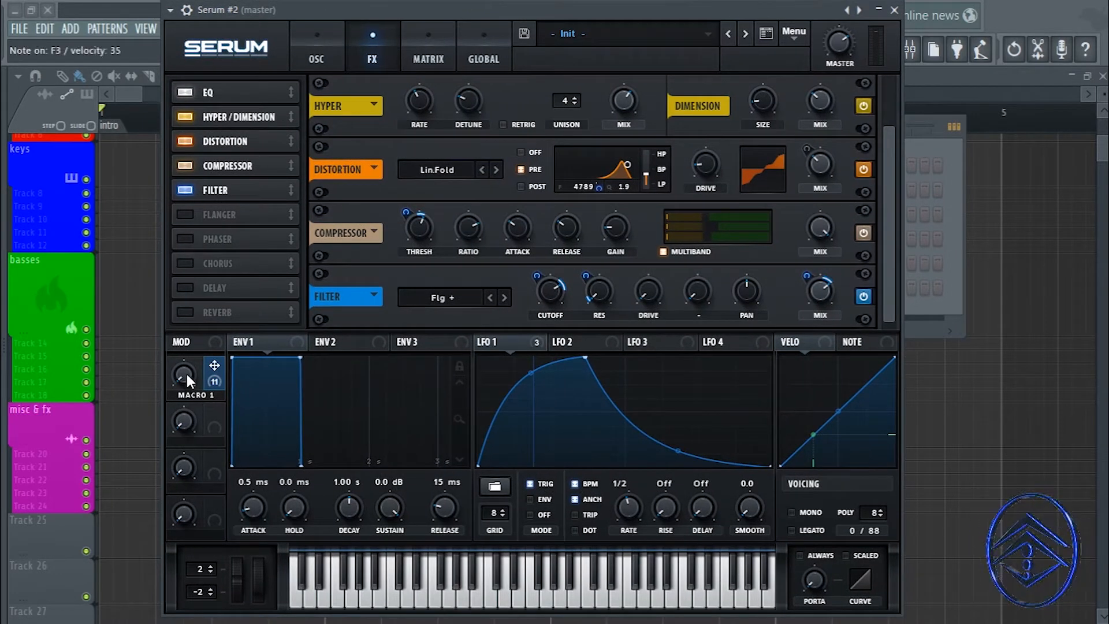
drag(186, 373, 183, 265)
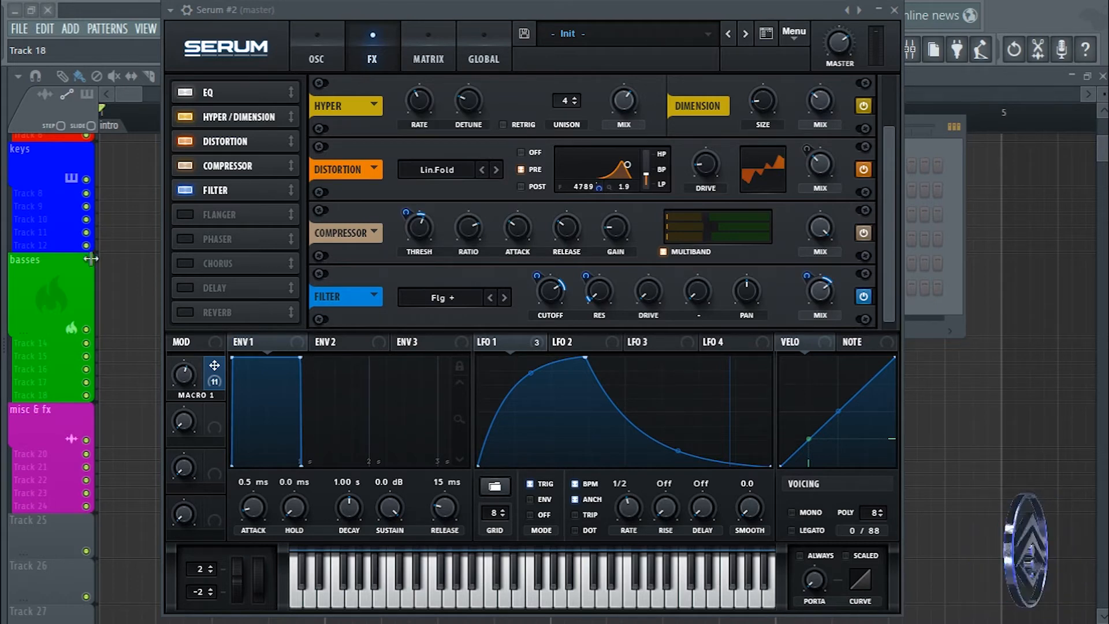
- Enable the Reverb effect and move it directly after the Filter in the effects chain
click(183, 312)
drag(180, 308, 231, 209)
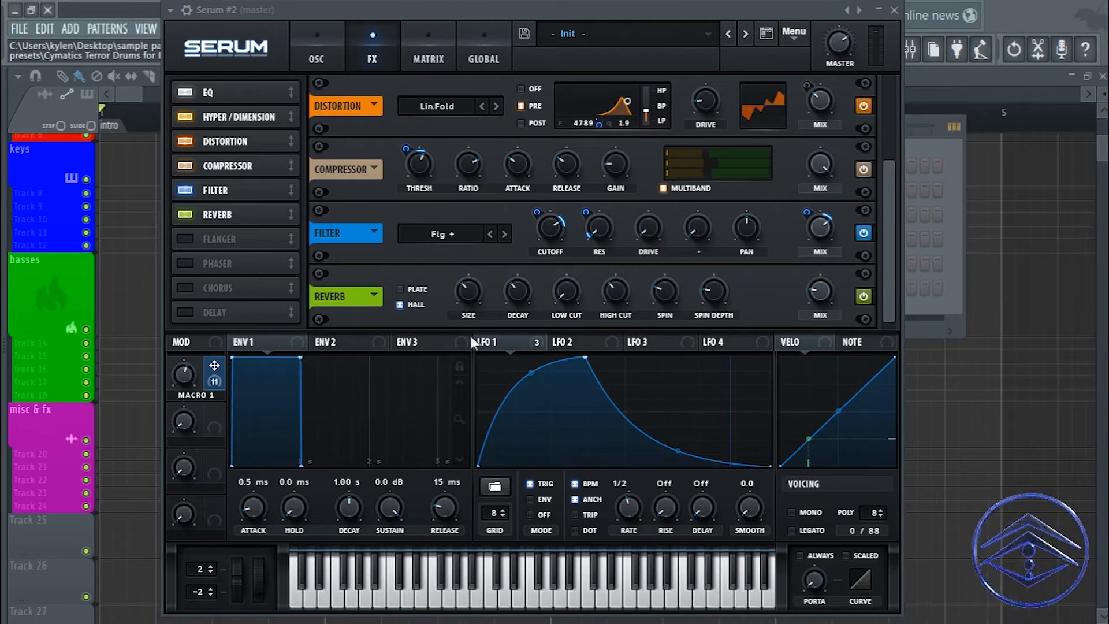
- Adjust the Reverb's size and decay, and set its mix to 25%
drag(470, 292, 466, 290)
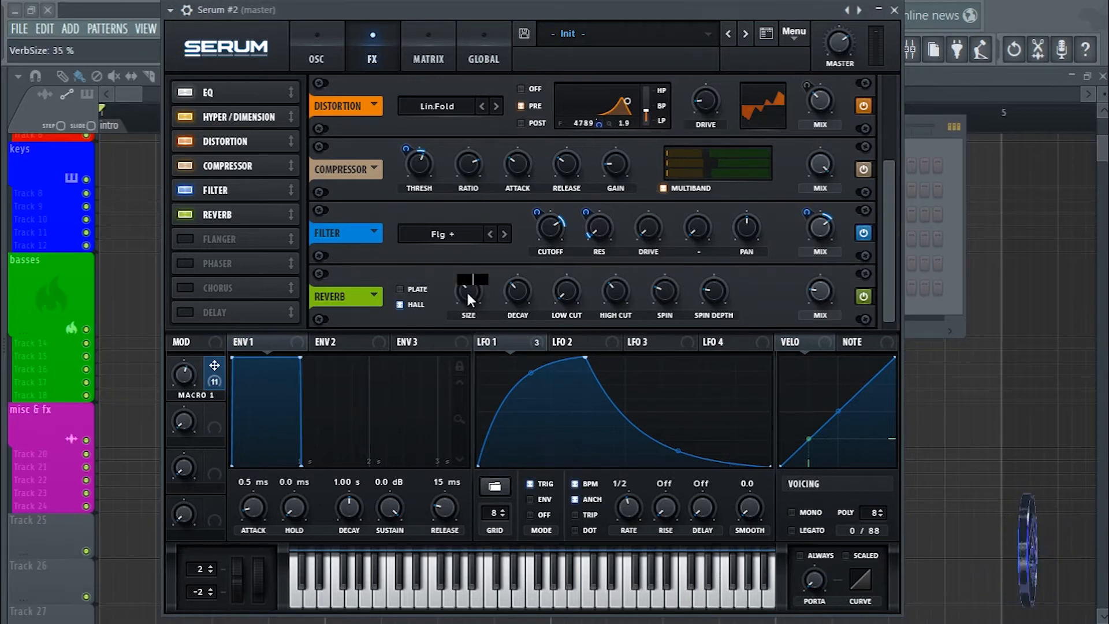
double_click(466, 290)
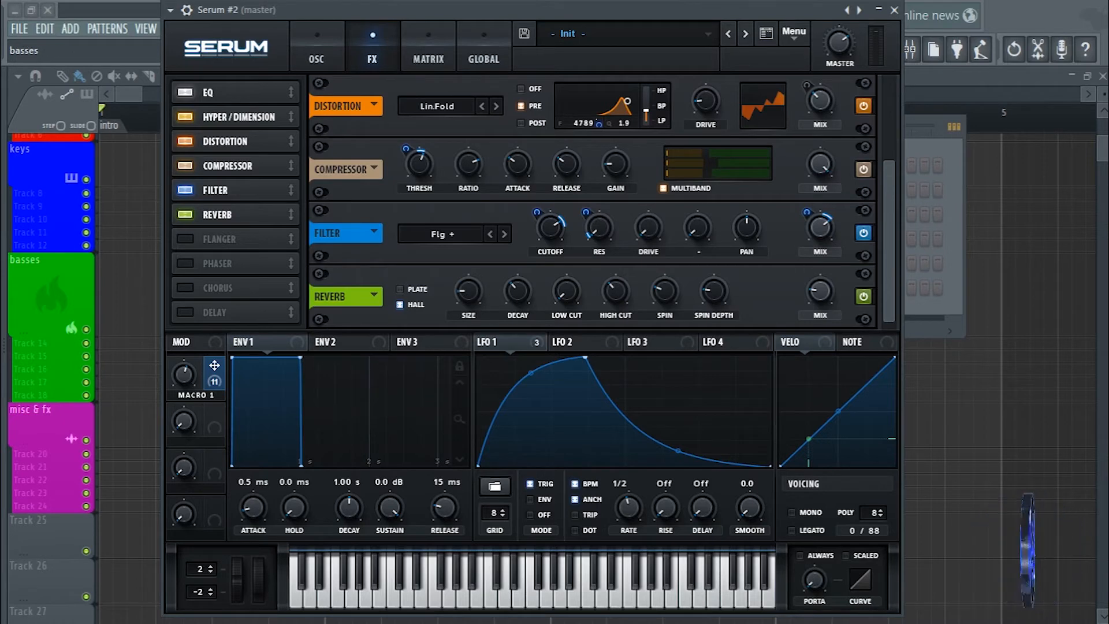
double_click(518, 291)
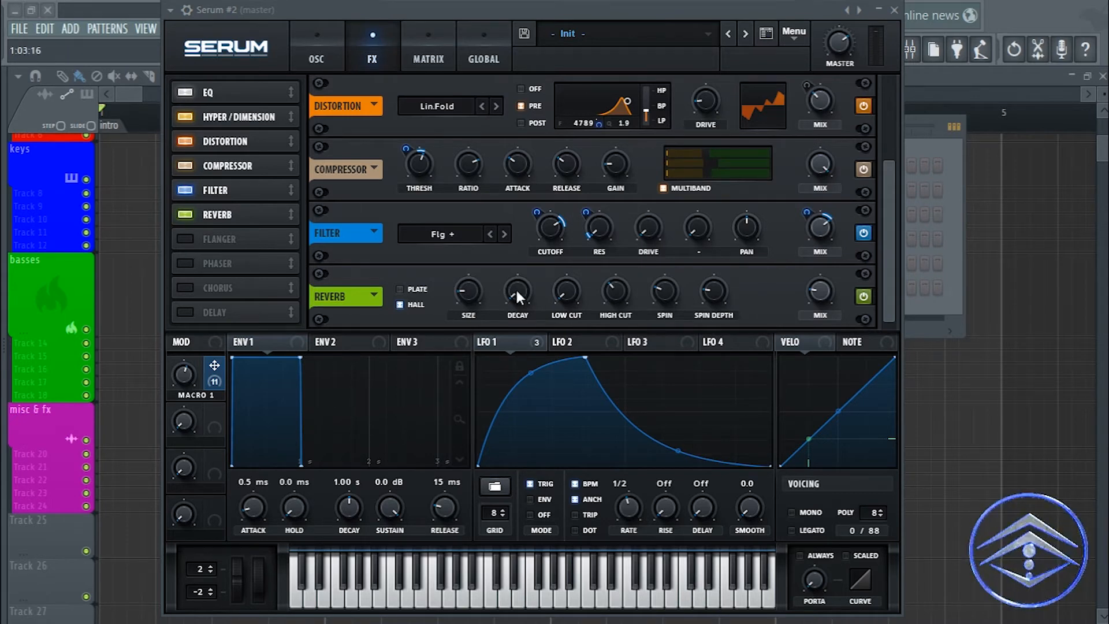
double_click(813, 291)
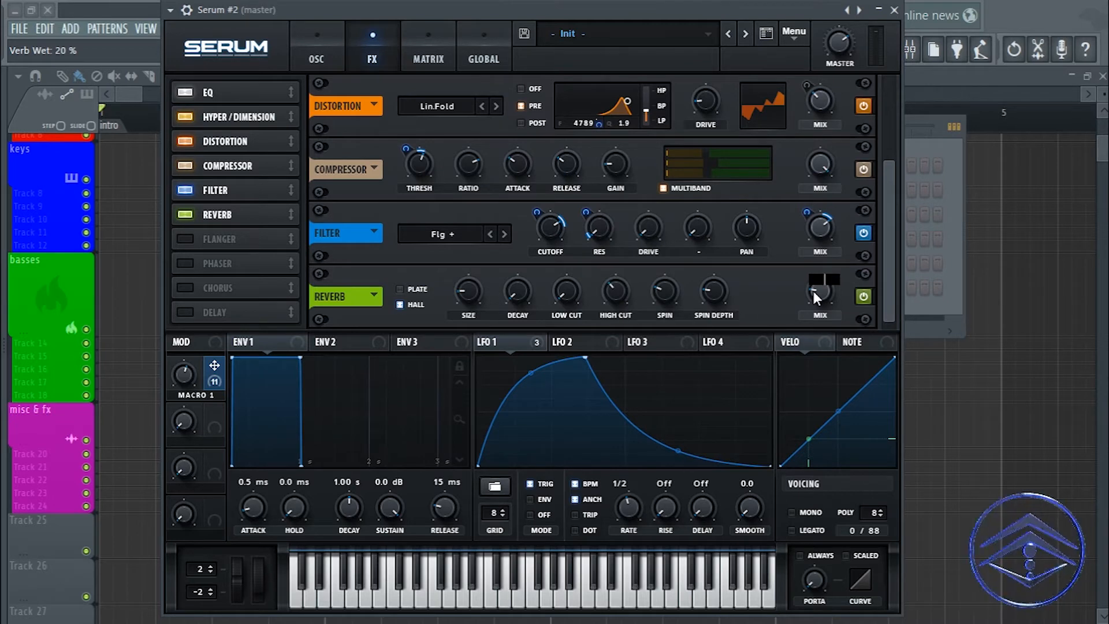
text(25)
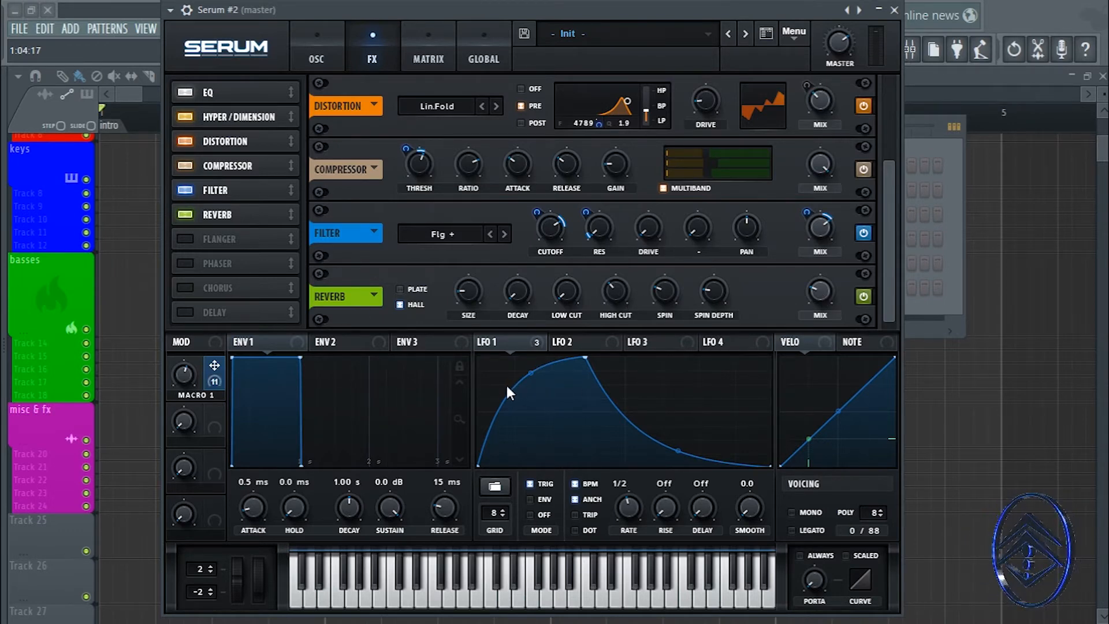
- Assign Macro 1 to the Reverb's mix and reduce the modulation depth to a small positive amount
drag(214, 369, 816, 288)
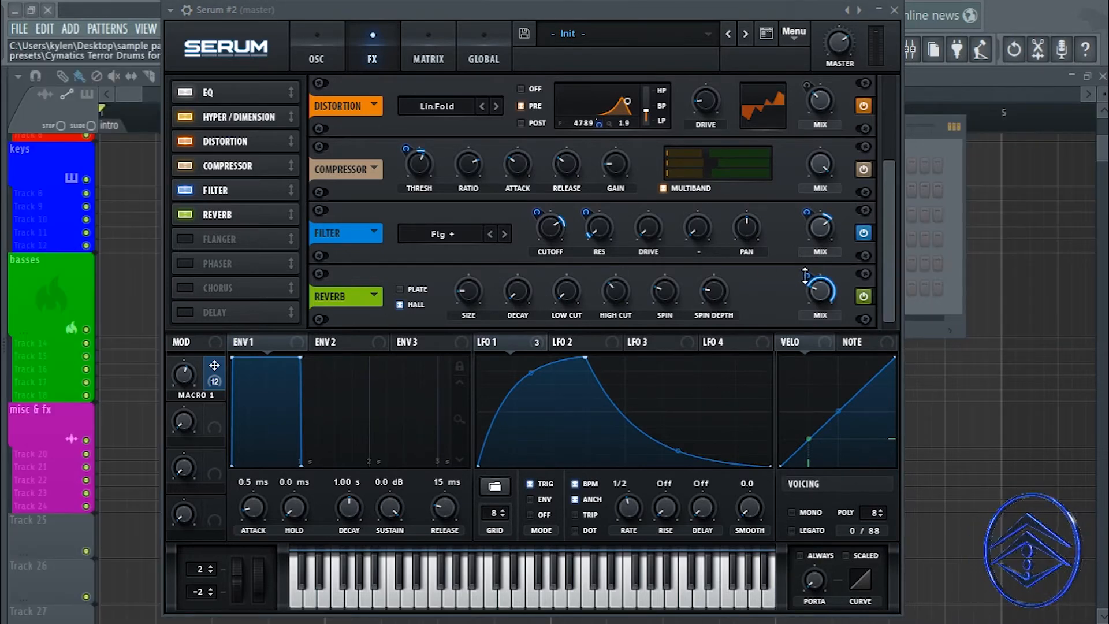
drag(805, 276, 786, 336)
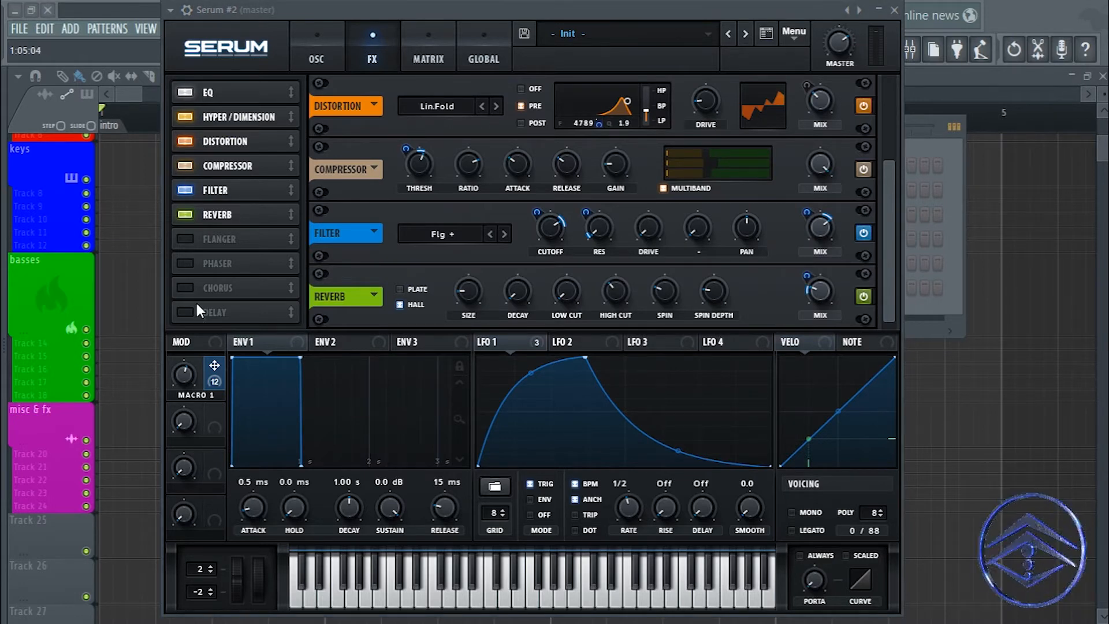
- Enable the Phaser effect after the Reverb, with its depth at 75% and its frequency at 72 Hz
click(186, 265)
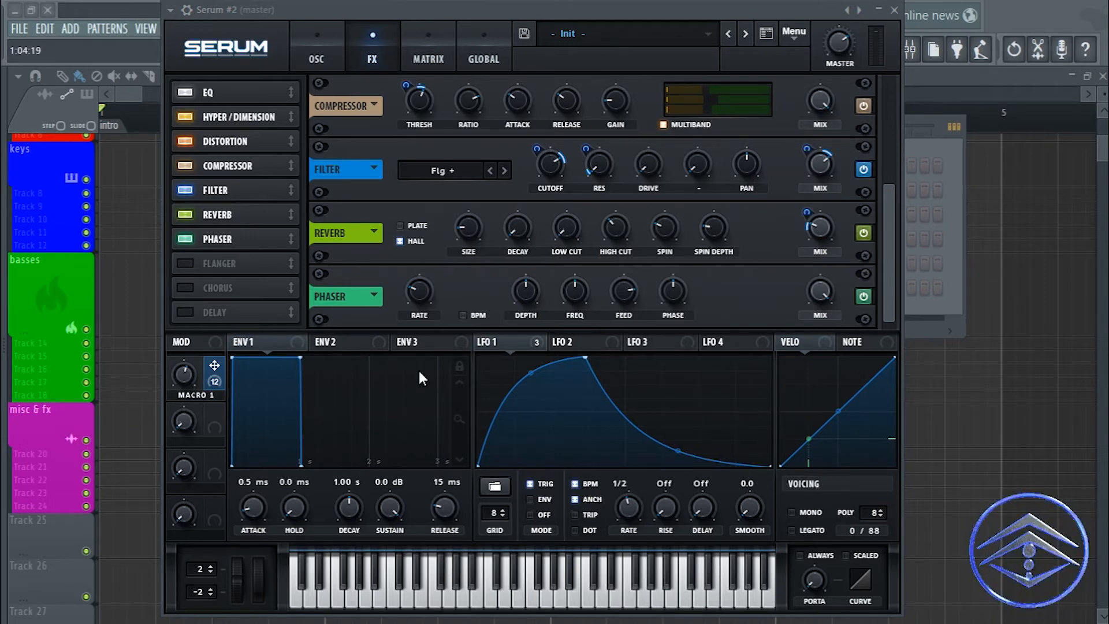
double_click(520, 289)
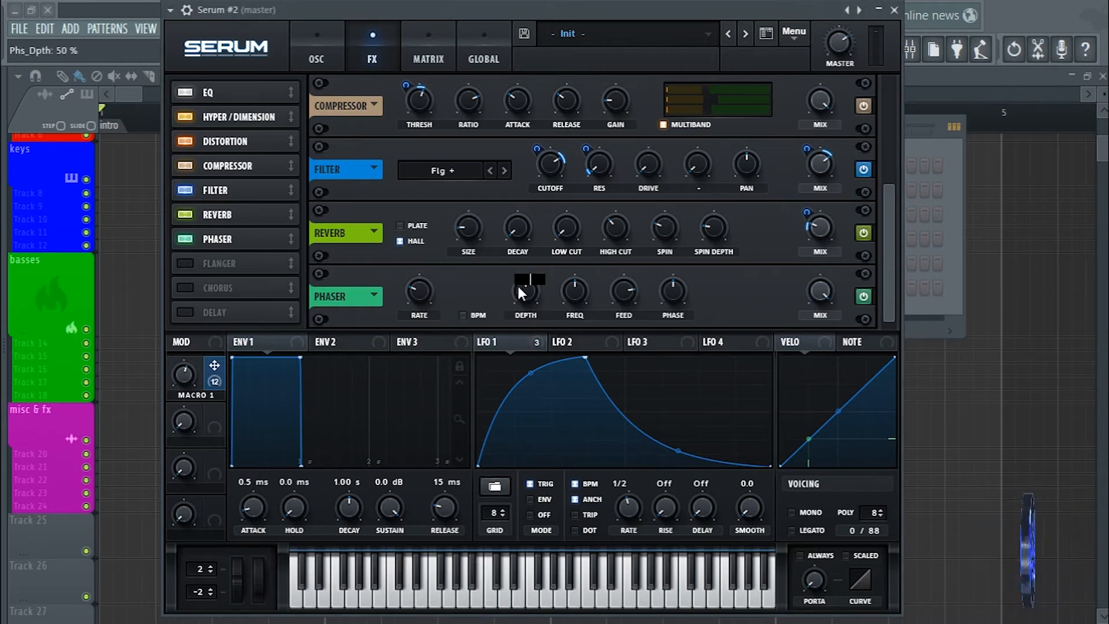
text(75)
key(Return)
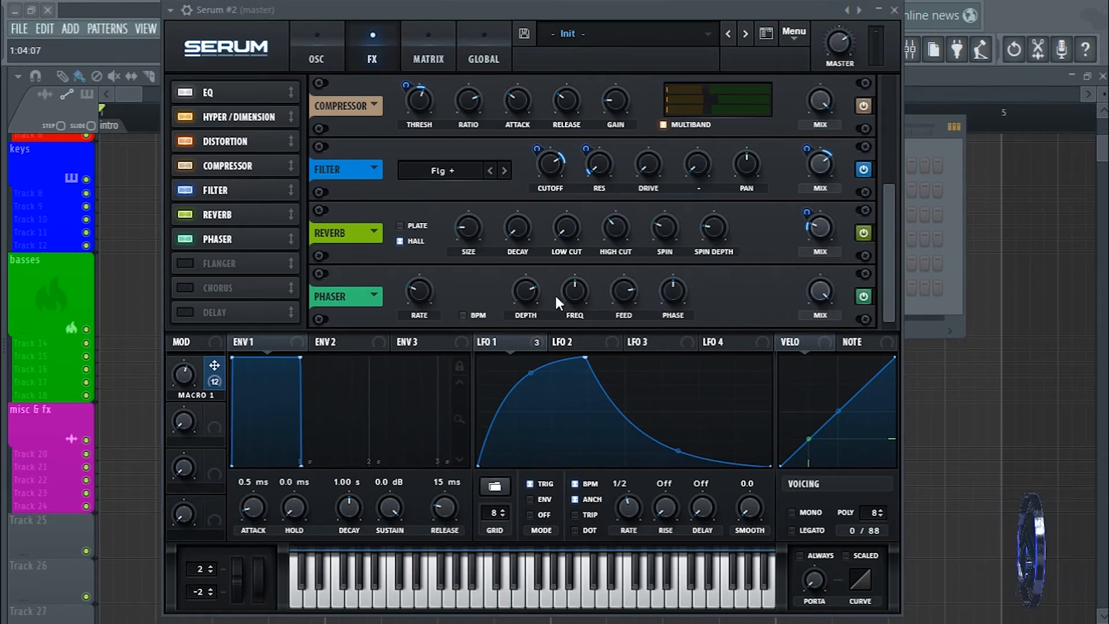
double_click(578, 281)
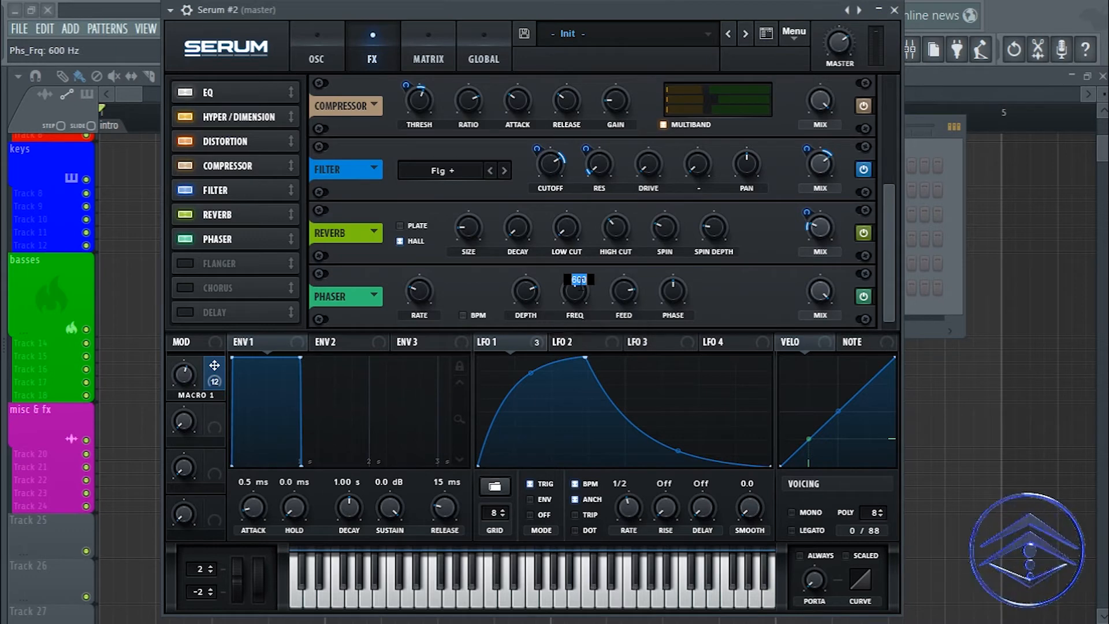
key(BackSpace)
text(72)
key(Return)
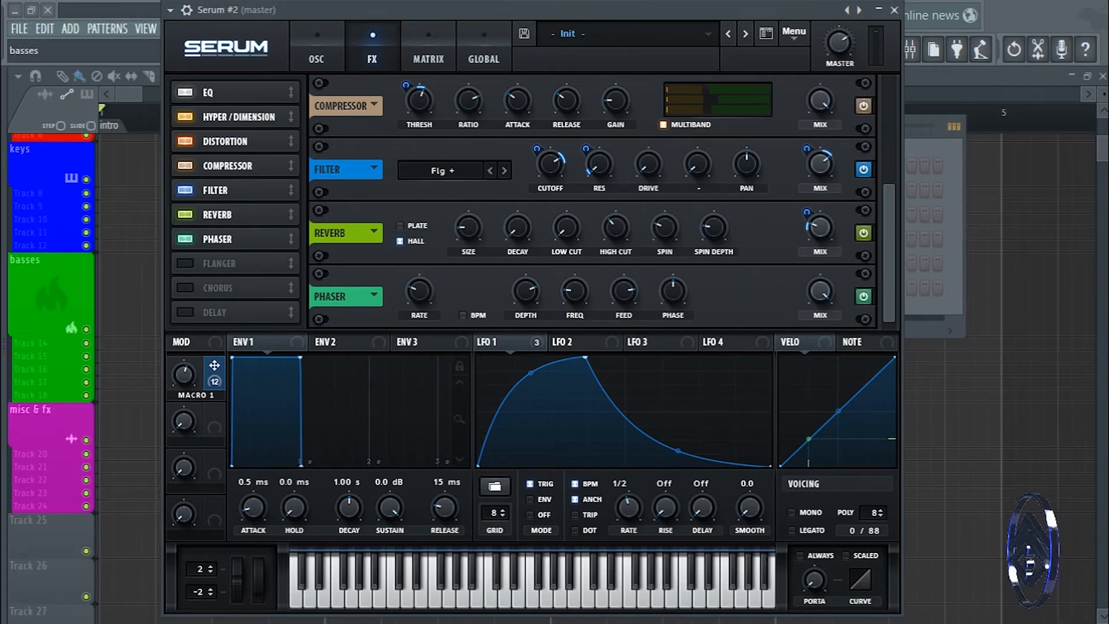
- Set the Phaser's feedback to 50% and its mix to 30%
click(624, 290)
double_click(618, 289)
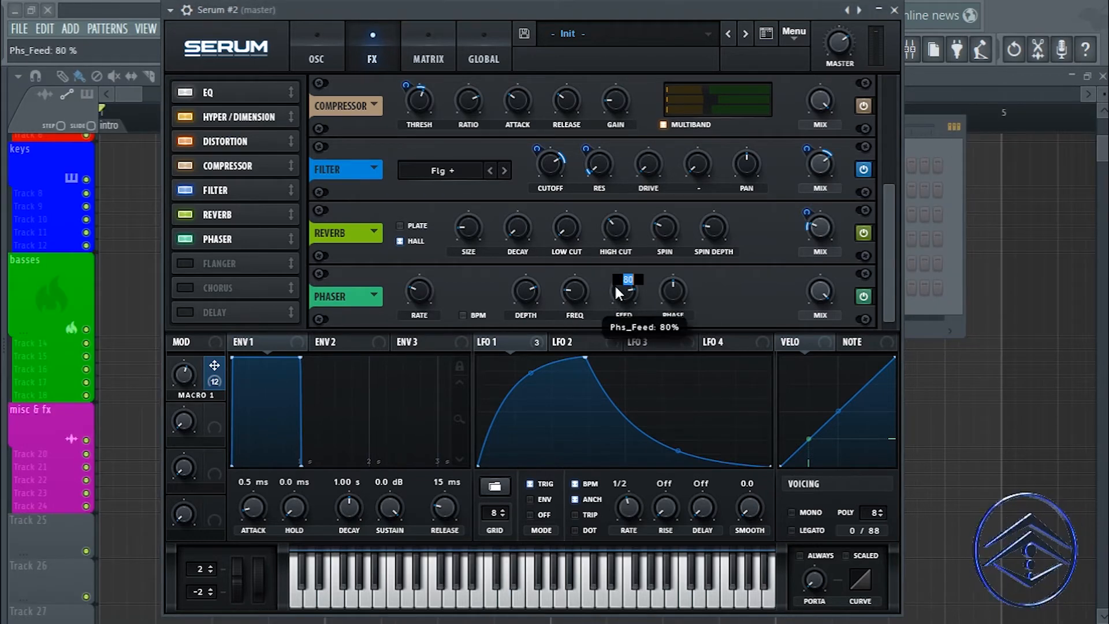
text(500)
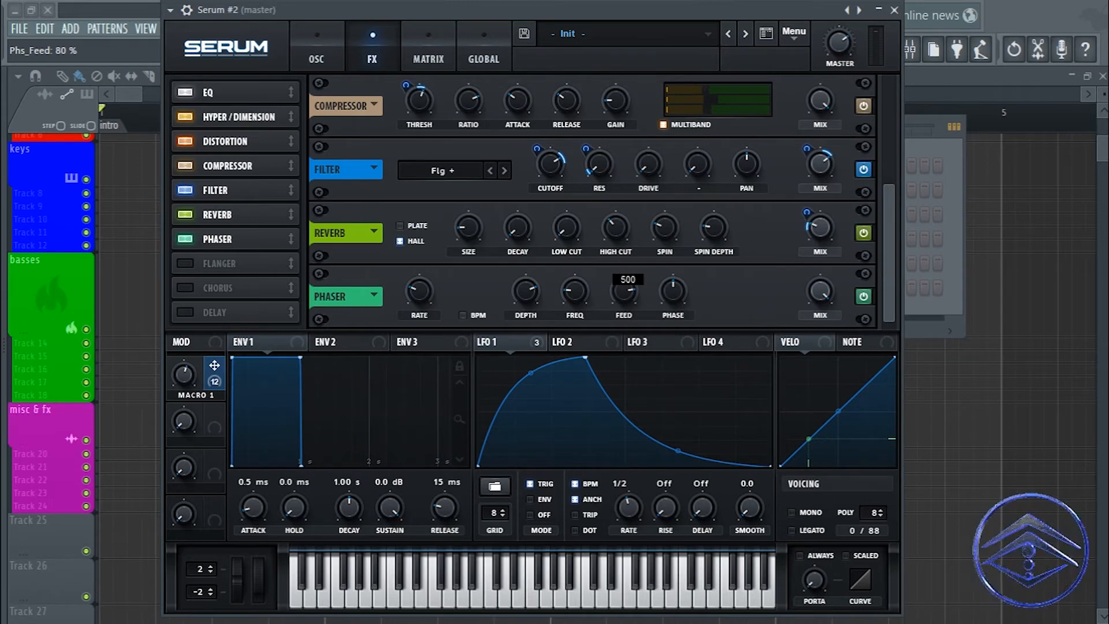
key(BackSpace)
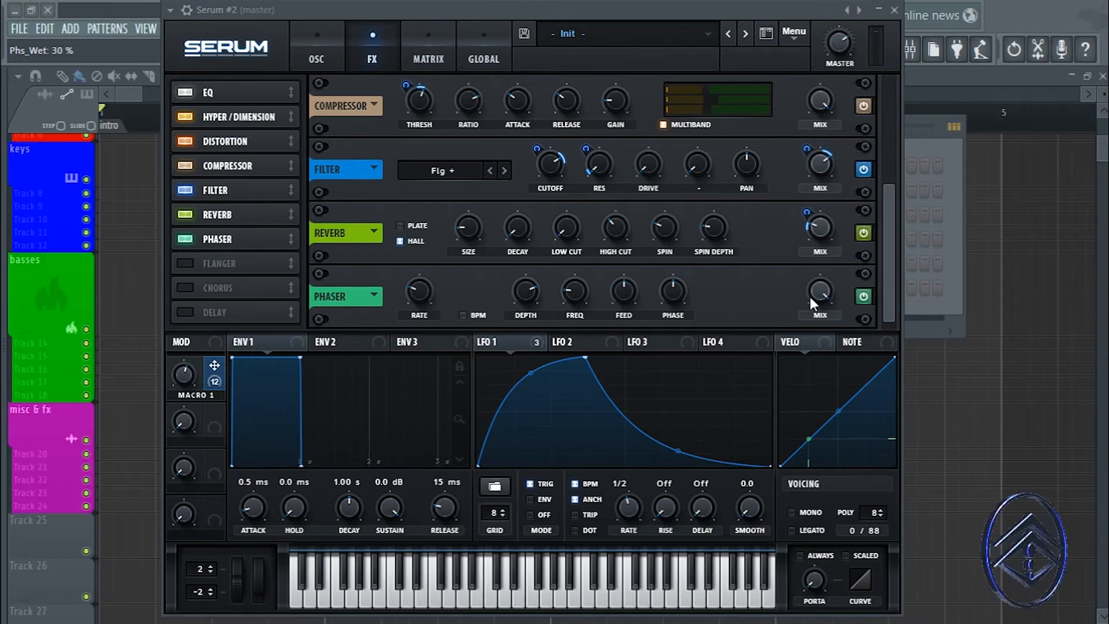
double_click(819, 293)
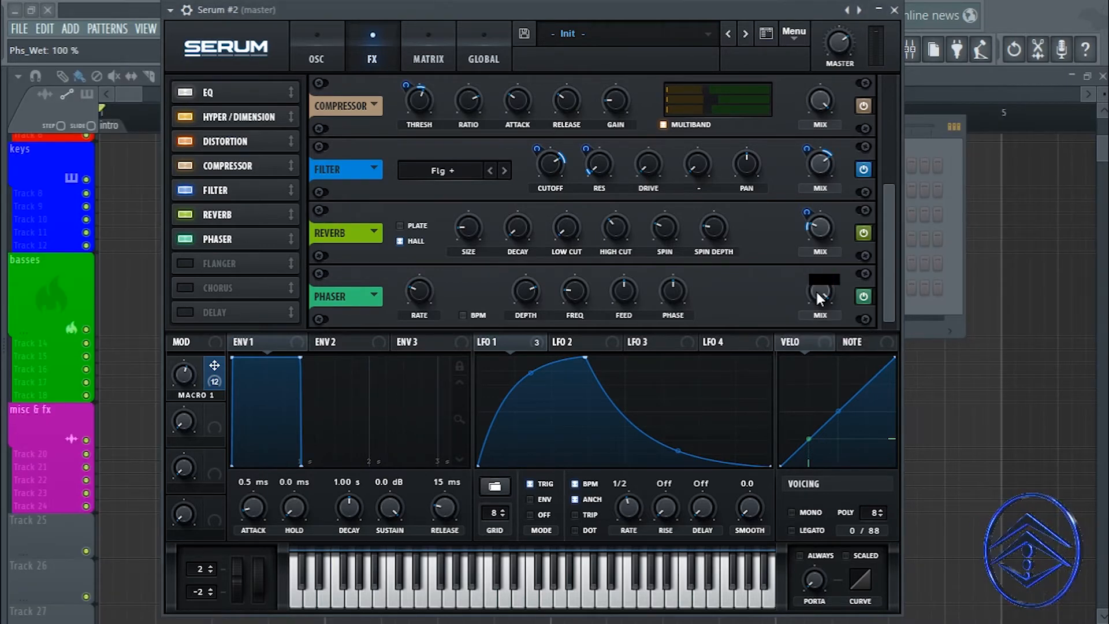
text(13)
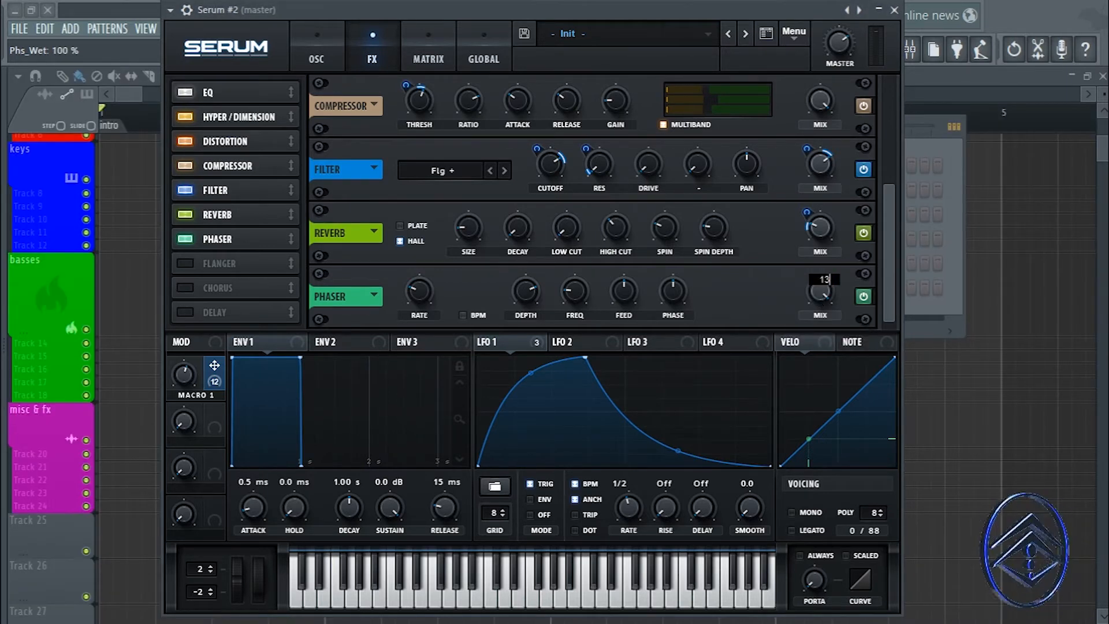
key(BackSpace)
key(BackSpace)
text(30)
key(Return)
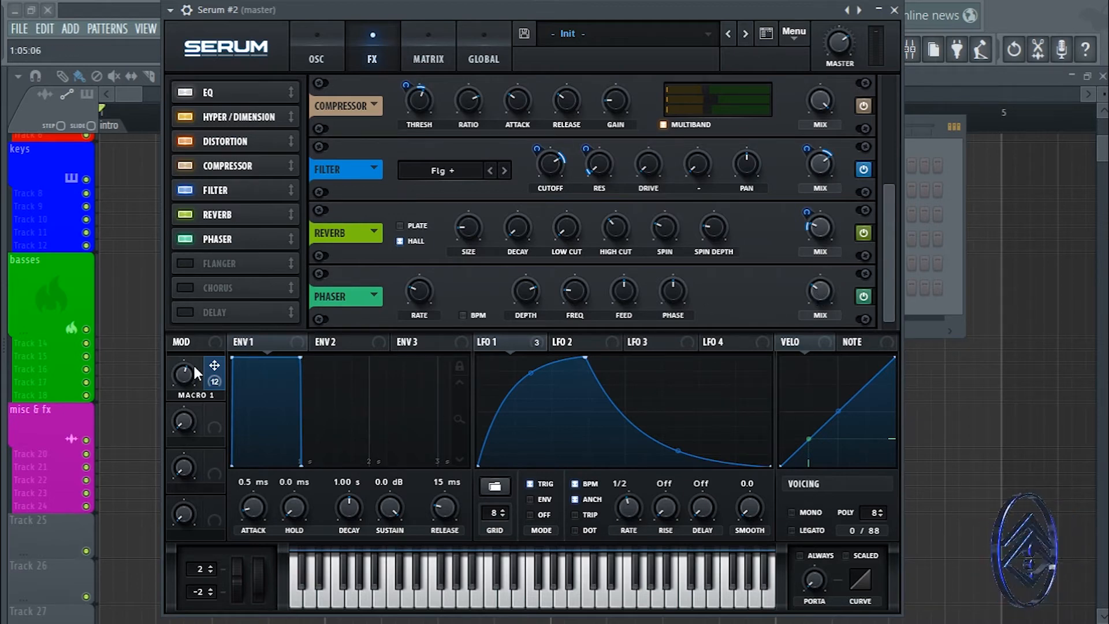
- Assign Macro 1 to the Phaser's depth with a modulation amount of about -31
mouse_move(214, 369)
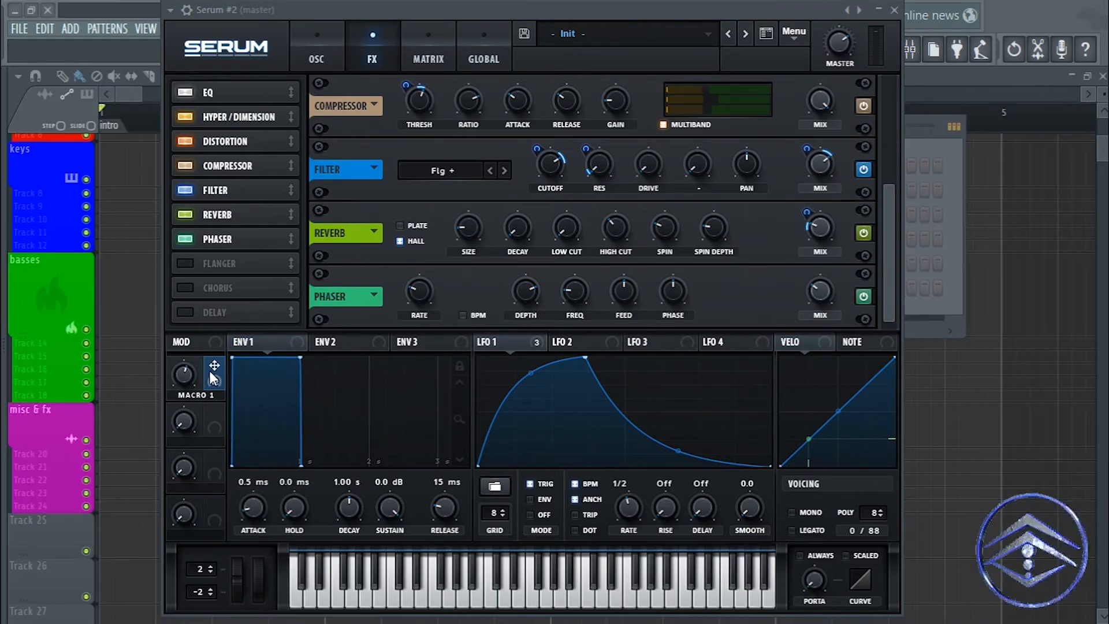
drag(214, 366, 495, 308)
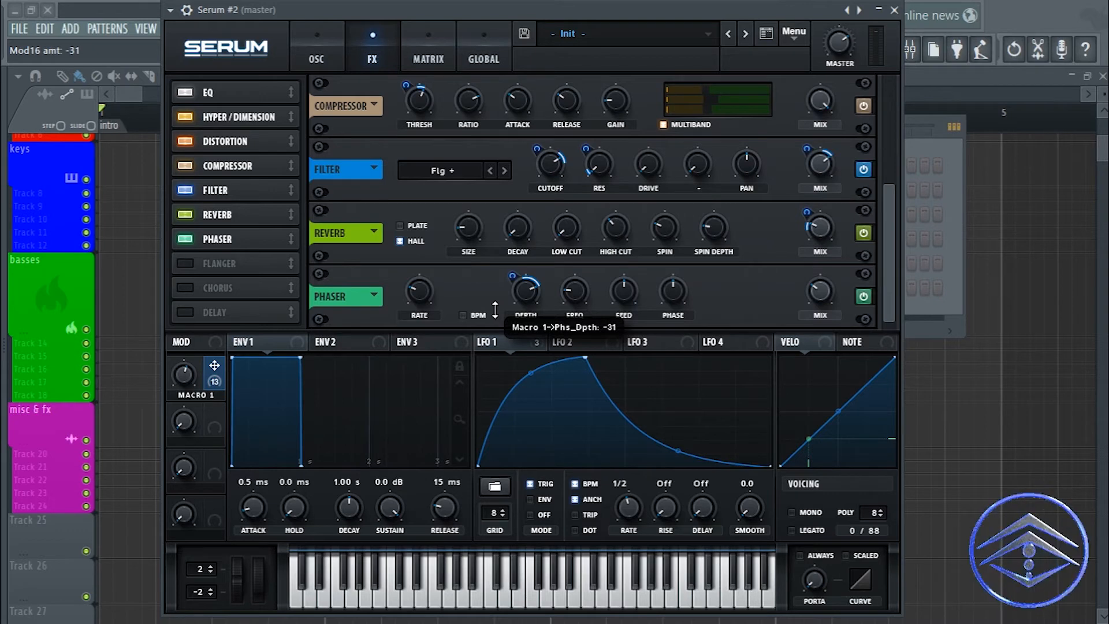
drag(495, 309, 495, 311)
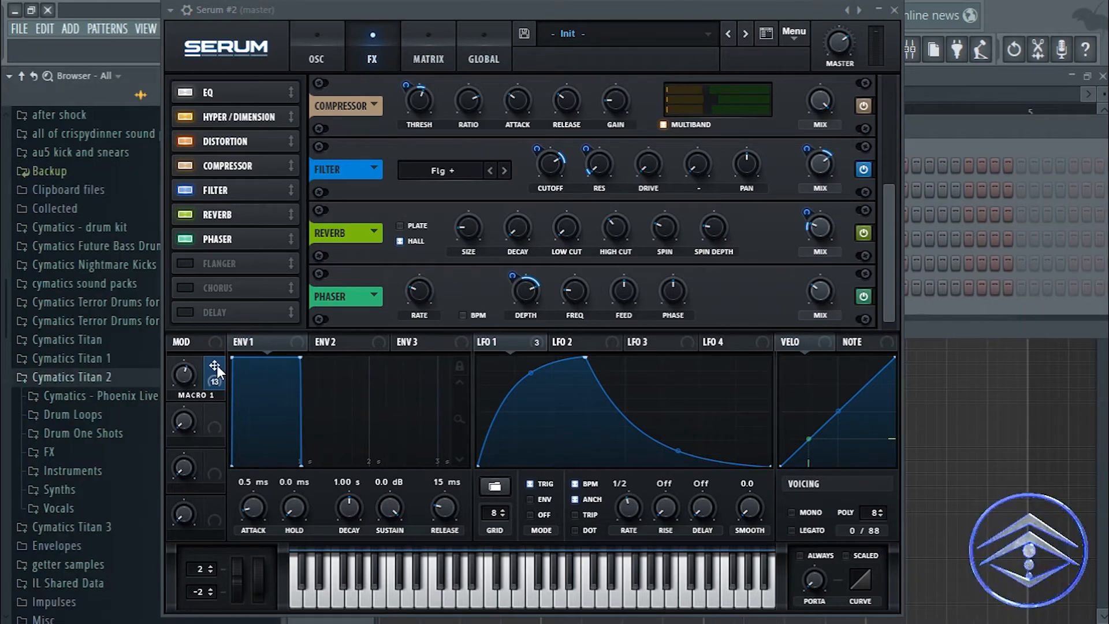
- Assign Macro 1 to the Phaser's frequency and mix, keeping the frequency modulation small and setting the mix modulation to 11
drag(217, 366, 558, 293)
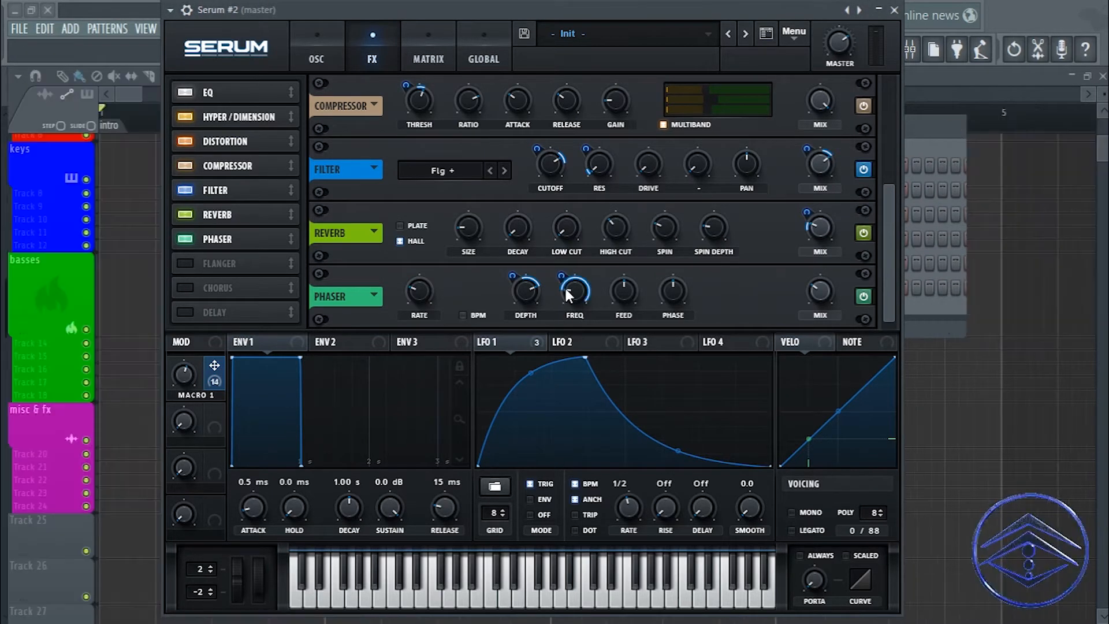
drag(558, 292, 532, 310)
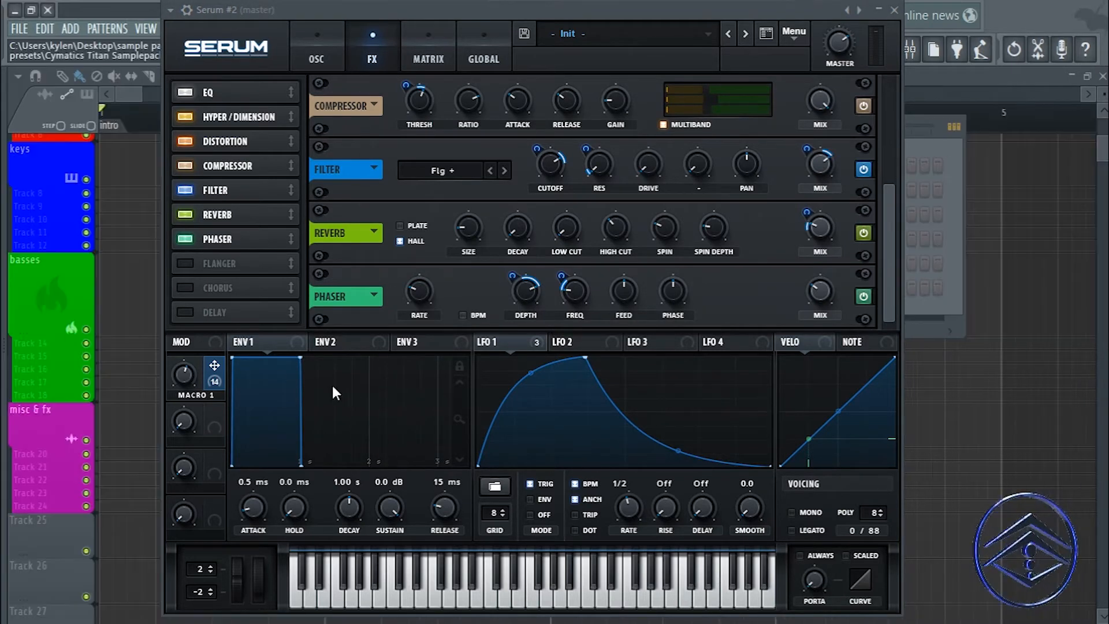
drag(816, 294, 818, 292)
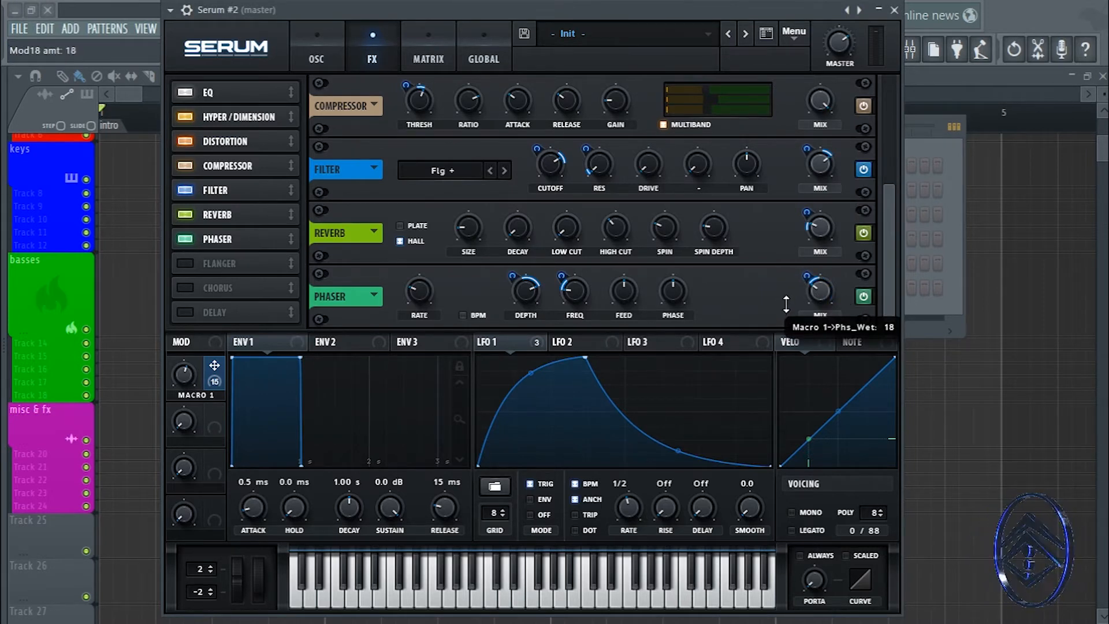
drag(786, 303, 789, 311)
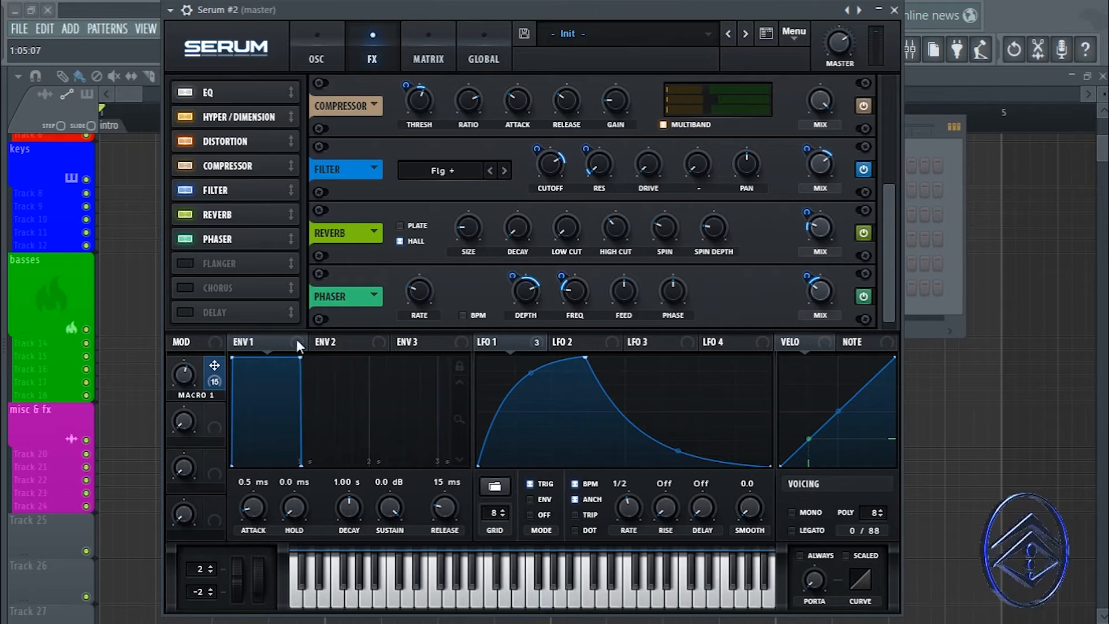
- Sweep Macro 1 and bring it down to 0% while playing notes to audition the bass with the Phaser
drag(185, 373, 89, 411)
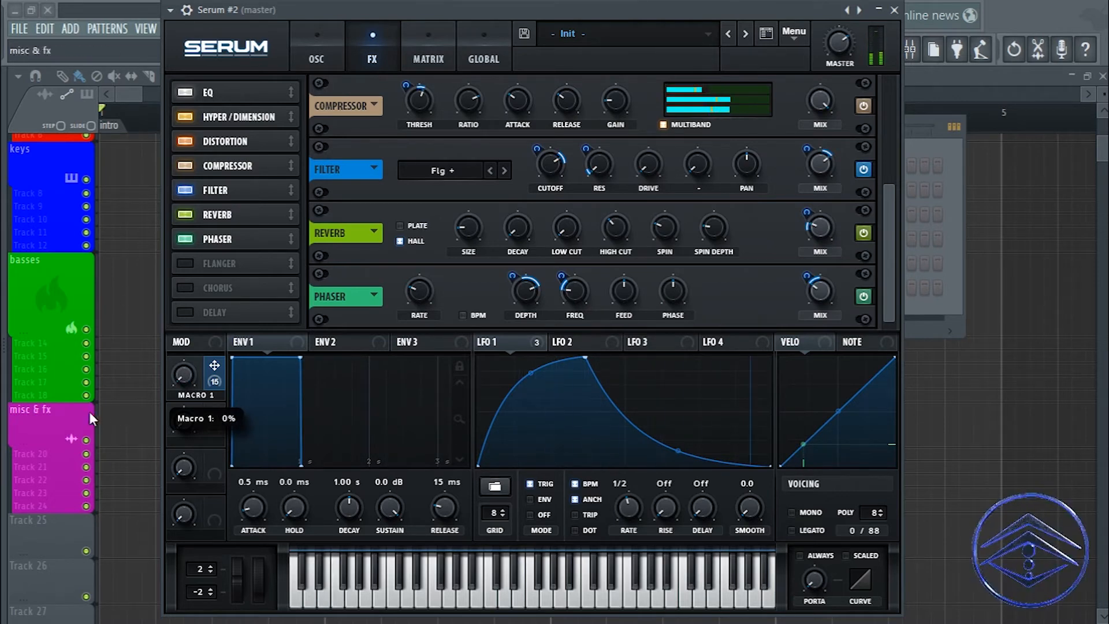
- Assign Macro 1 to the EQ's low-band frequency with a modulation amount of 11
drag(893, 255, 888, 133)
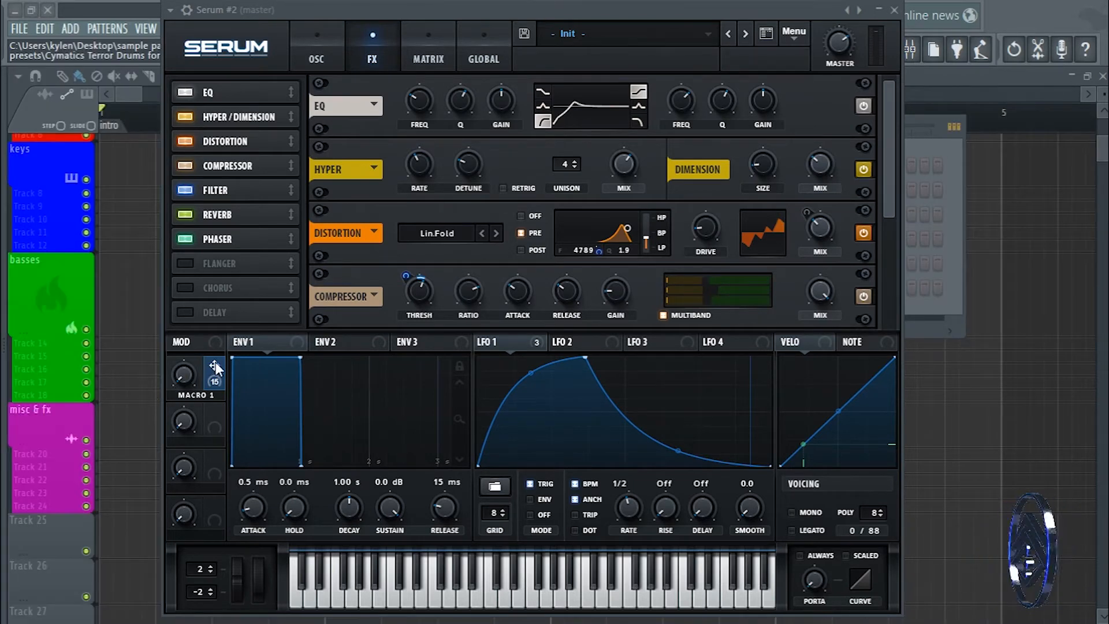
drag(216, 361, 419, 101)
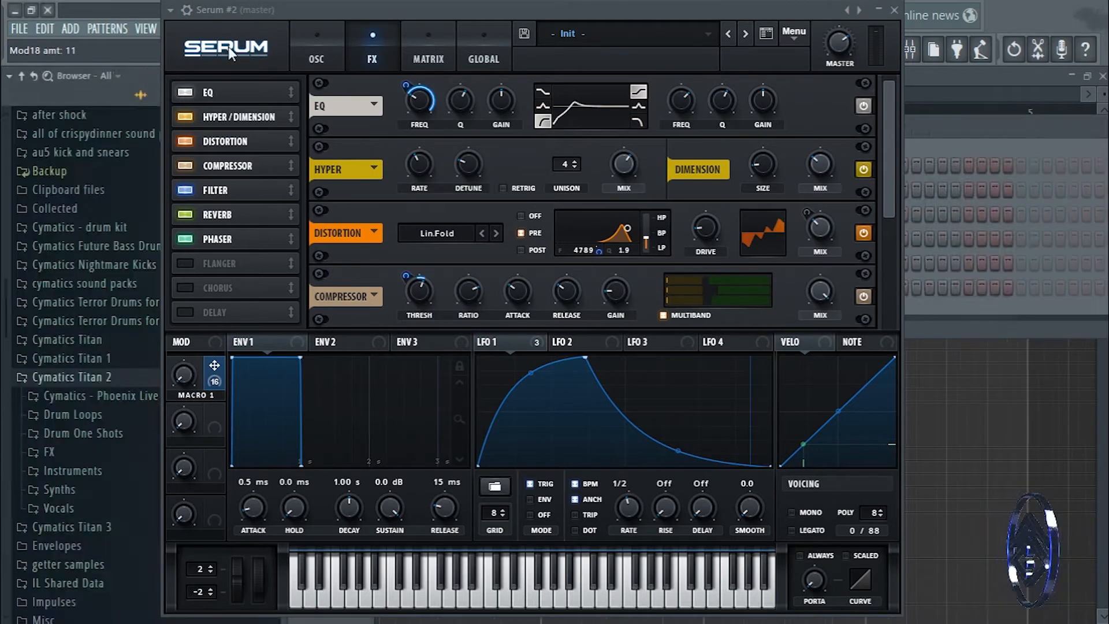
drag(406, 86, 392, 128)
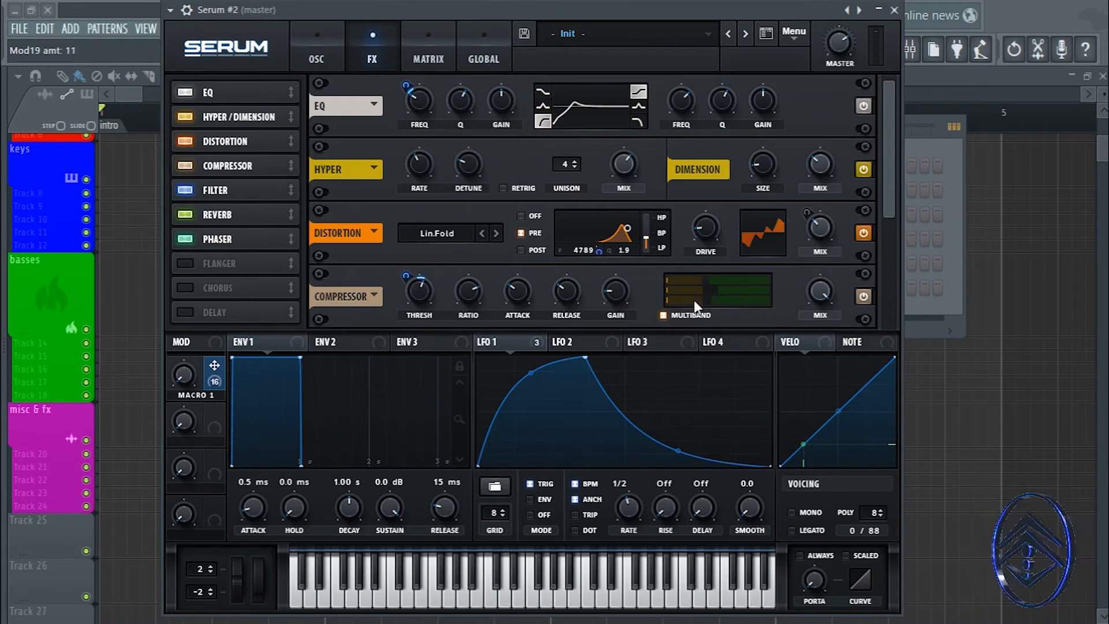
- Sweep Macro 1 to audition the bass, and reposition the Serum window while showing the oscillator page
drag(183, 375, 191, 404)
drag(528, 18, 467, 61)
click(309, 55)
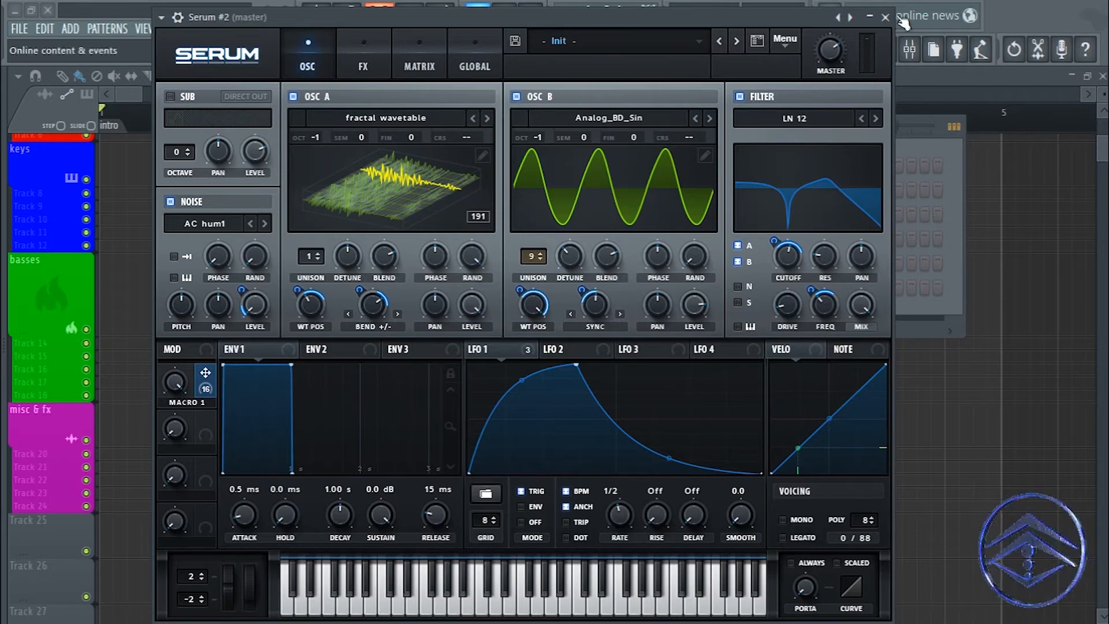
drag(473, 8, 437, 8)
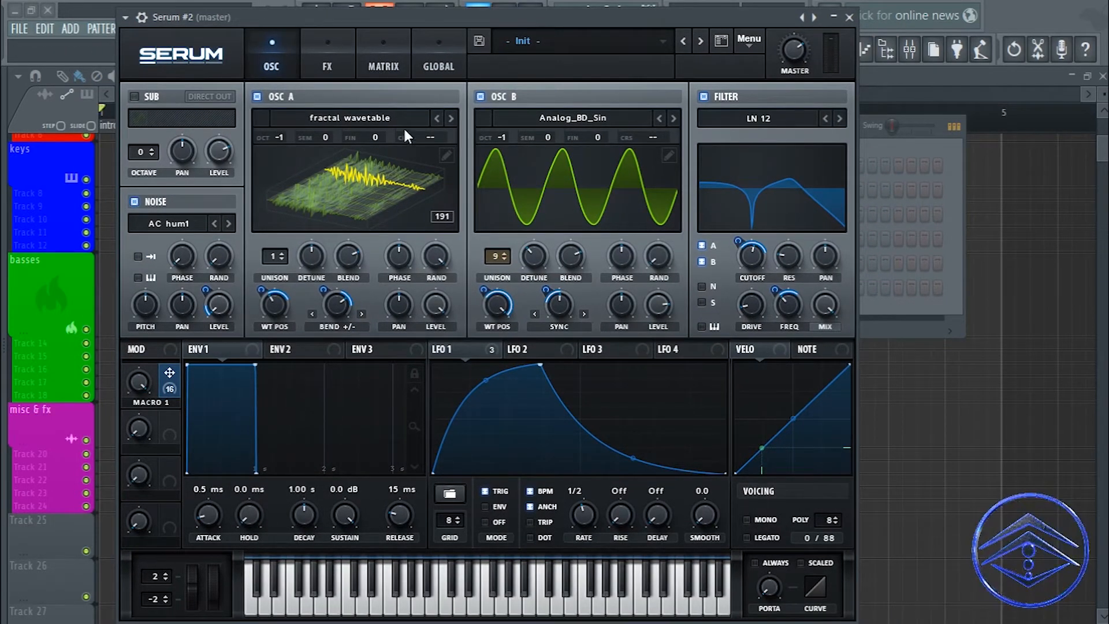
- Set LFO 2 as the source of the first empty modulation matrix slot below the EQ frequency assignment
click(381, 62)
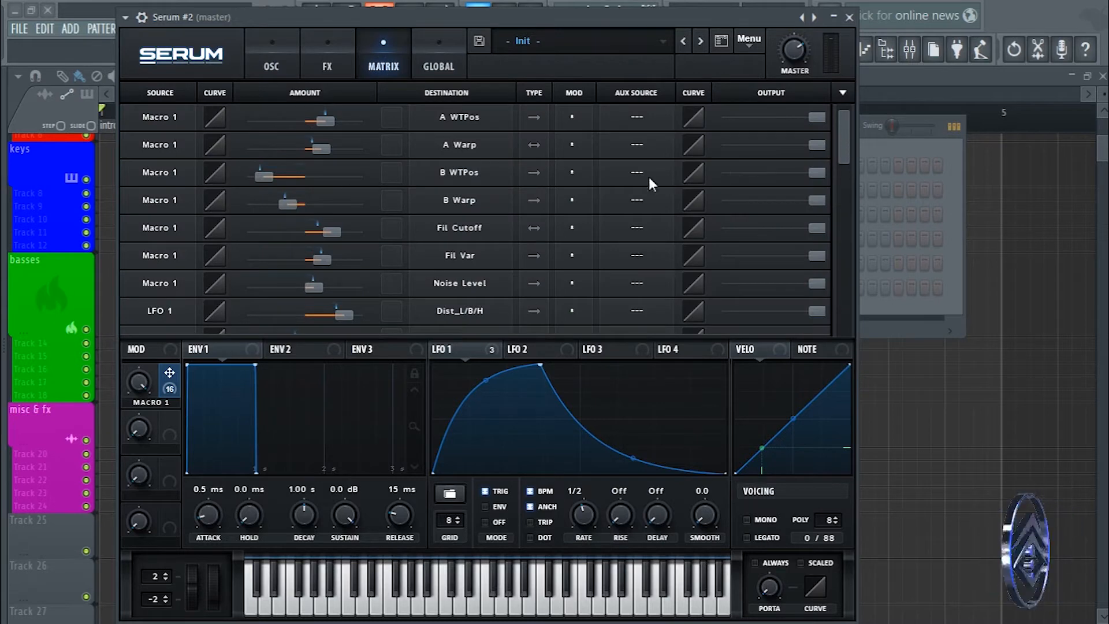
drag(850, 130, 816, 255)
click(193, 177)
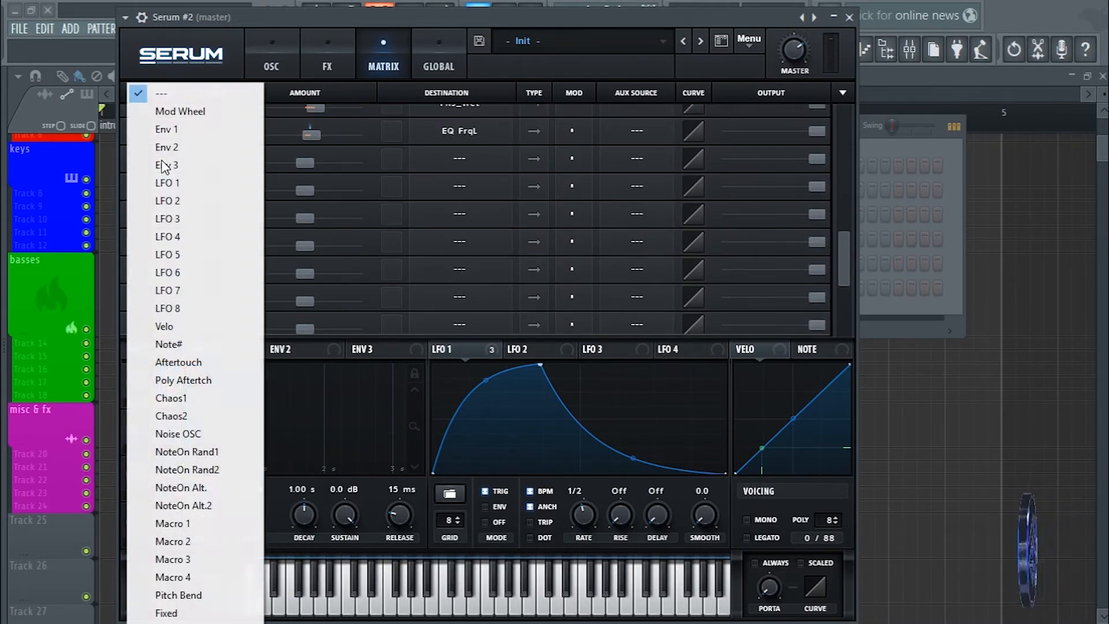
click(173, 200)
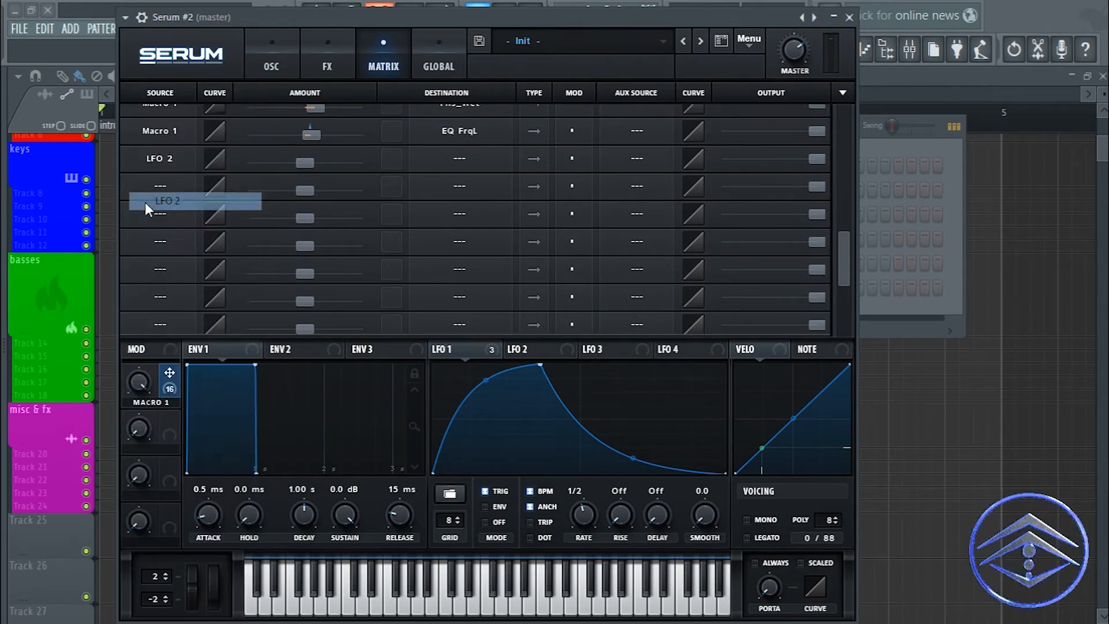
- Shape LFO 2 into a curve that falls steeply from maximum and levels off at the halfway level
click(544, 348)
drag(580, 366, 433, 366)
drag(721, 470, 722, 418)
drag(580, 391, 568, 427)
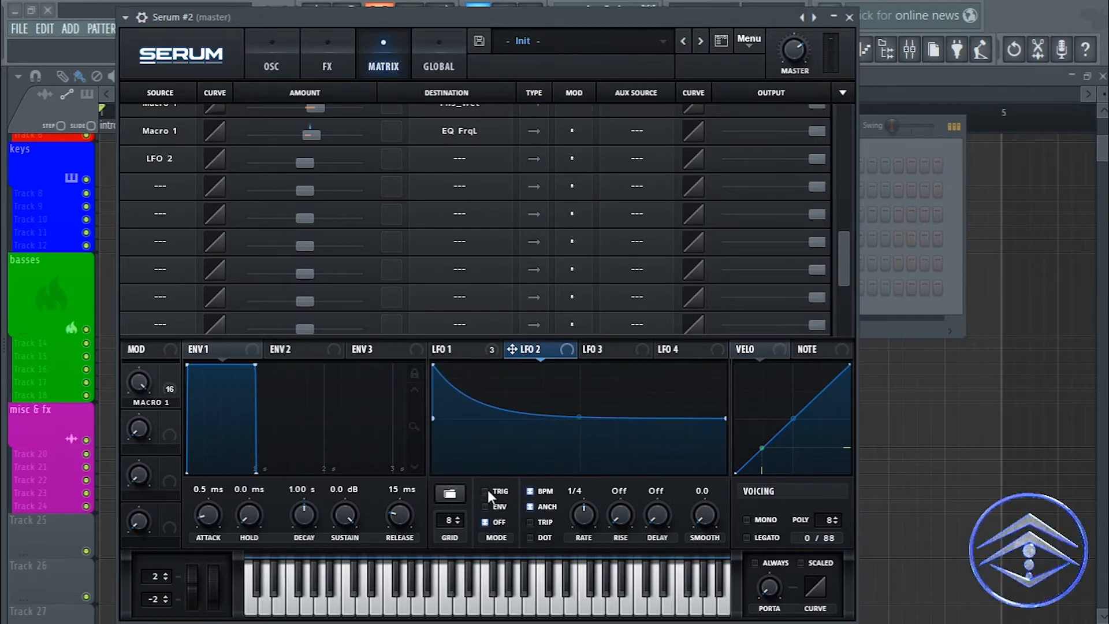
- Set LFO 2 to Trig mode at a 1/2 rate and route it to Mast.Tun with a modulation amount of 12
click(485, 491)
drag(588, 510, 582, 524)
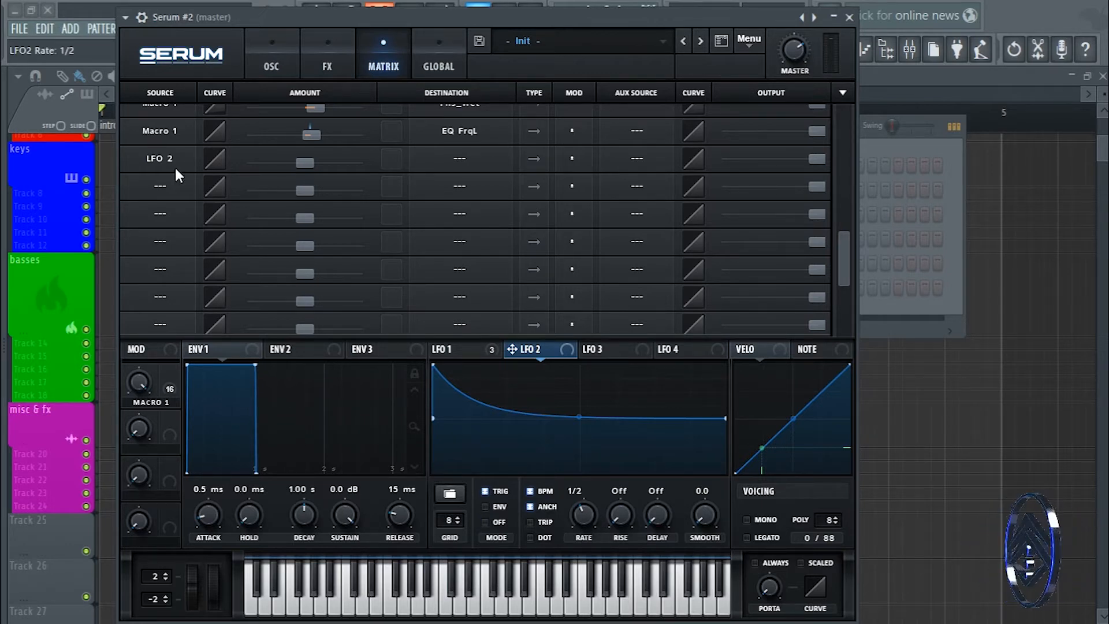
mouse_move(300, 163)
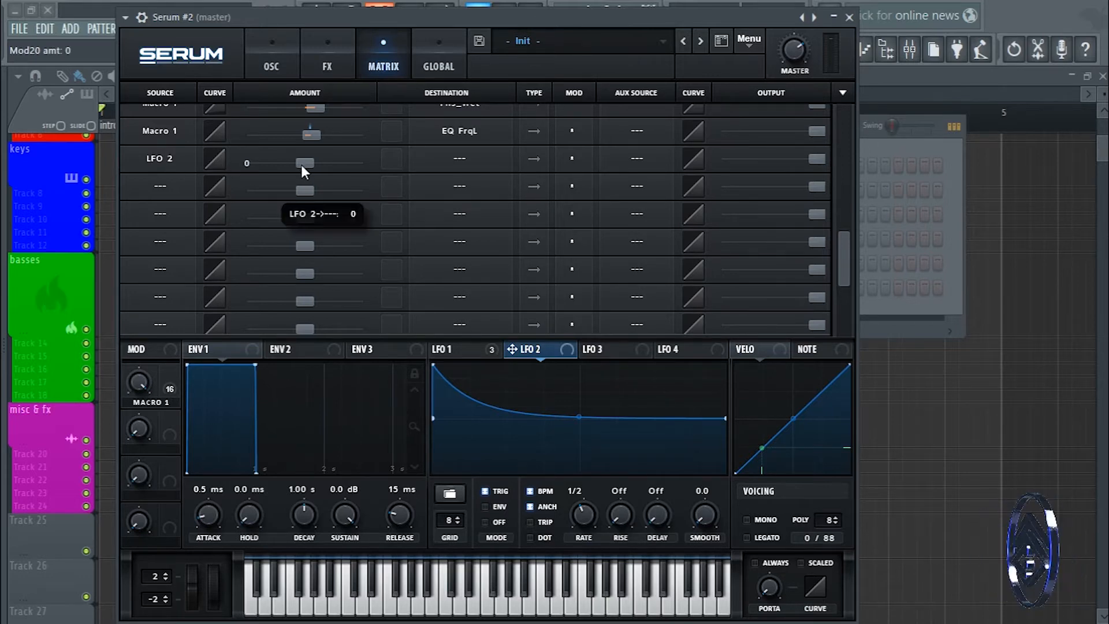
drag(300, 164, 308, 165)
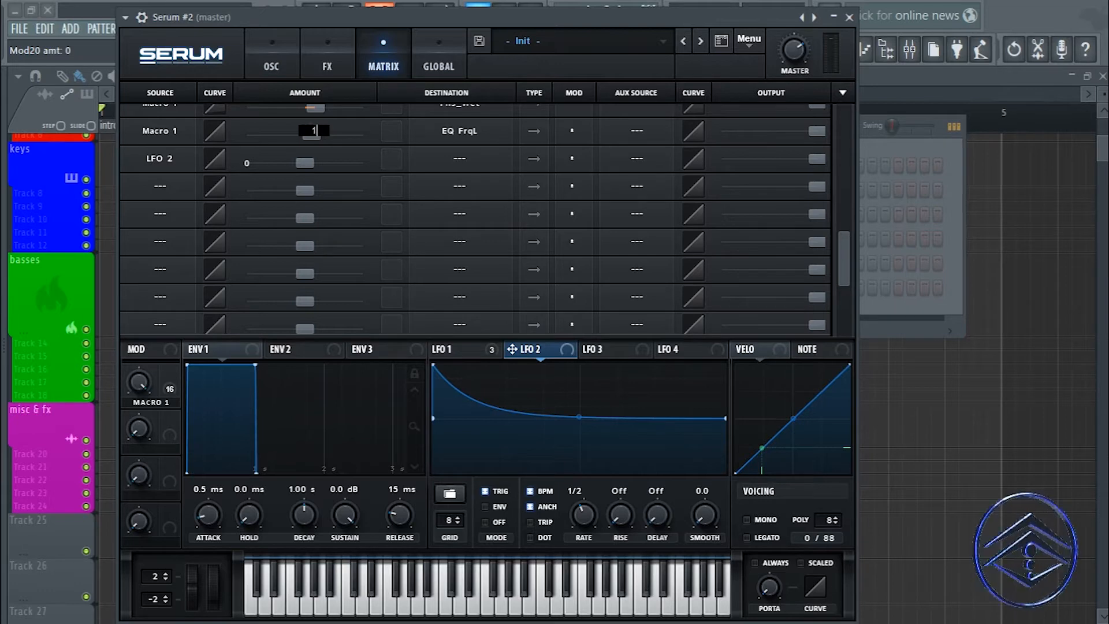
click(420, 158)
mouse_move(461, 306)
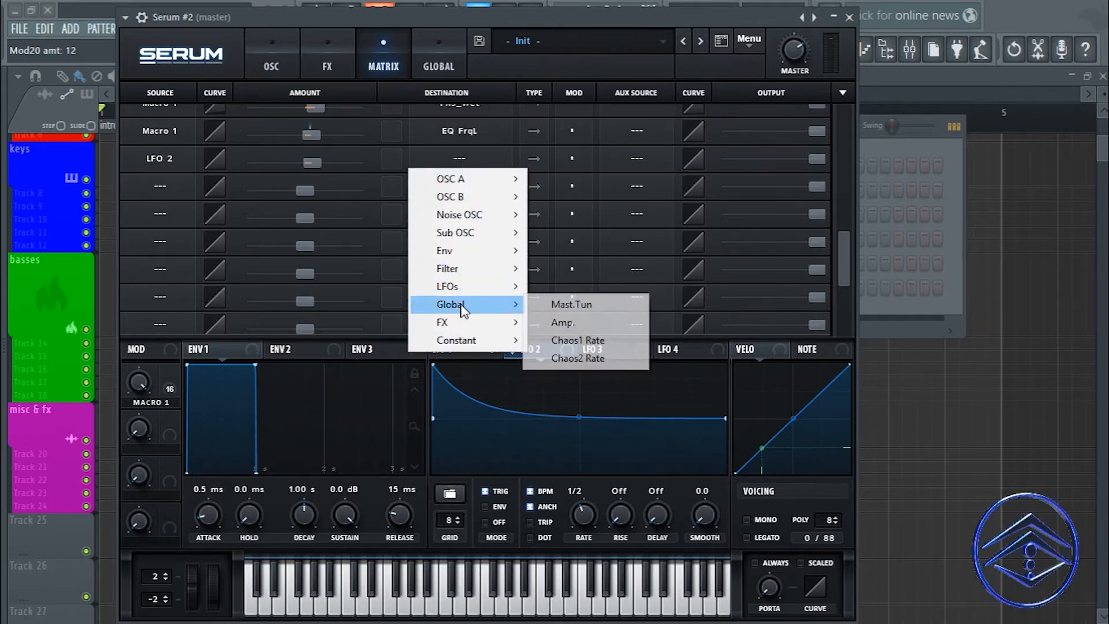
click(569, 304)
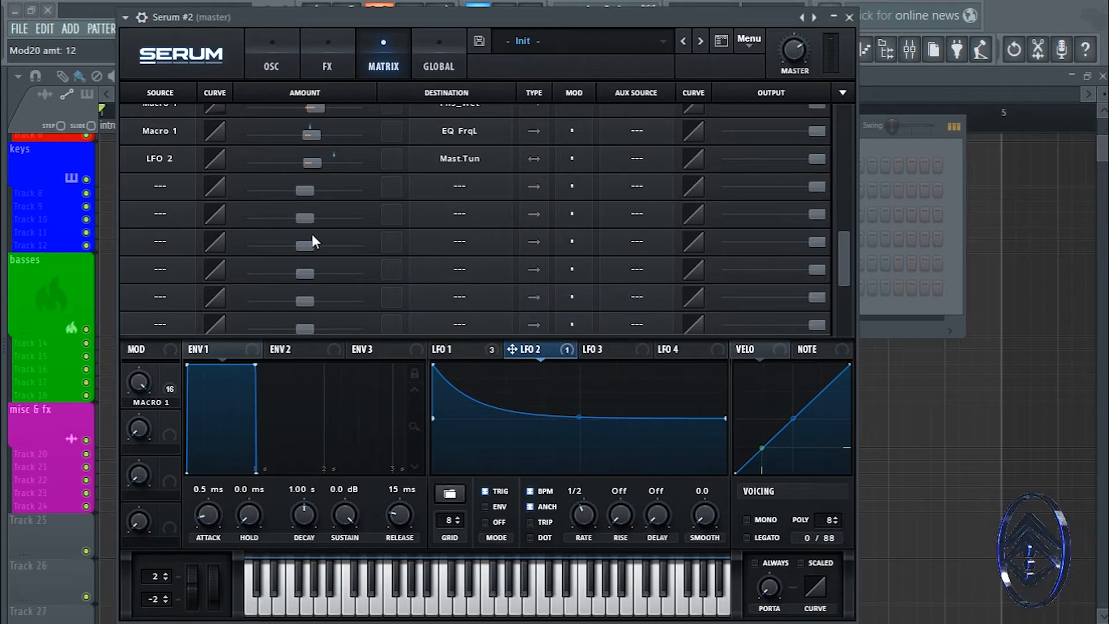
- Assign Macro 2 as the auxiliary source of the LFO 2 master tuning row and rename the macro as PITCH
click(628, 159)
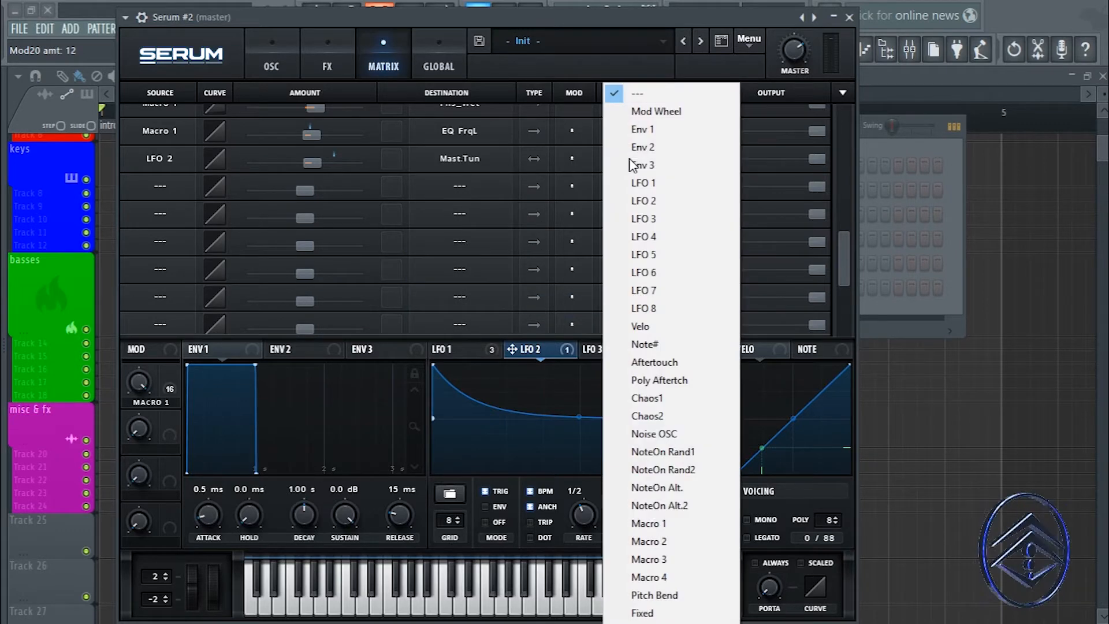
click(661, 542)
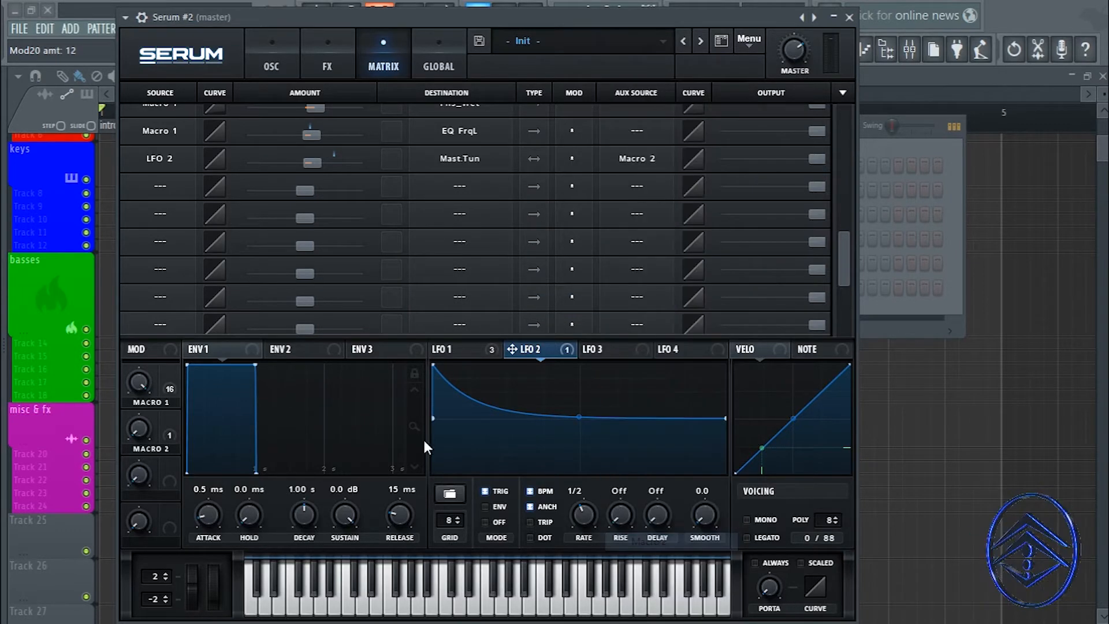
double_click(175, 449)
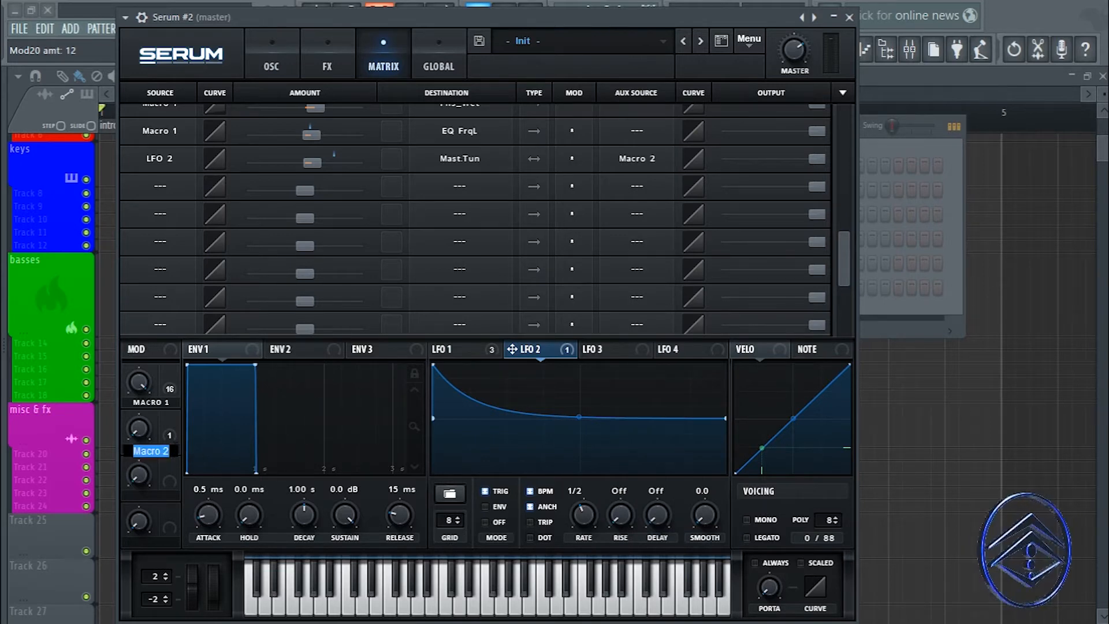
key(BackSpace)
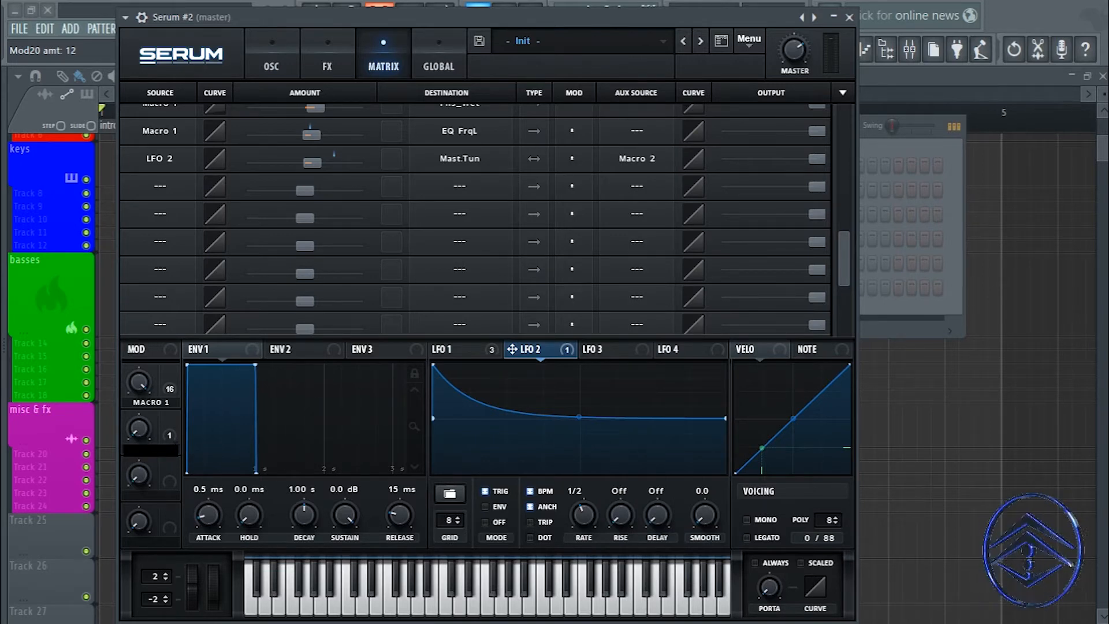
text(PITCH)
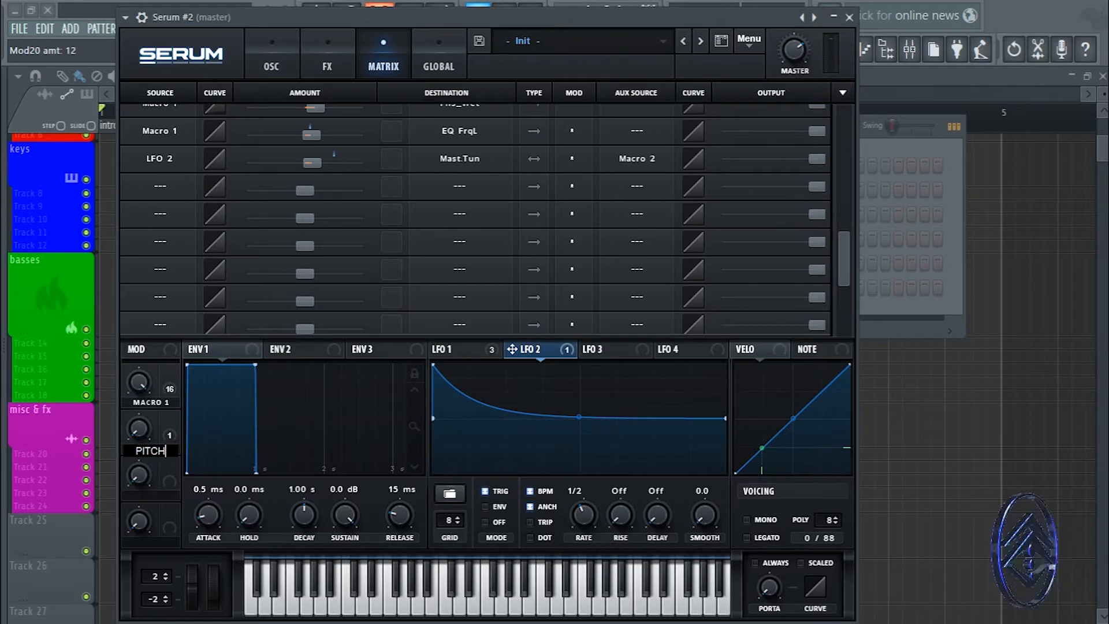
key(Return)
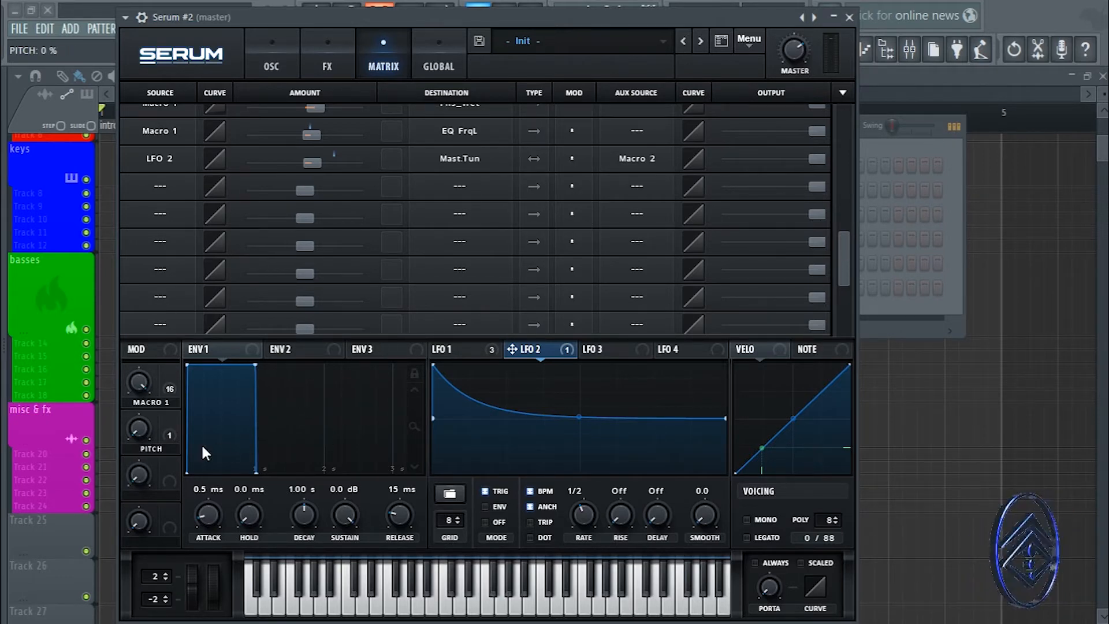
- Turn the PITCH macro fully up, then steepen LFO 2's falling curve and slow its rate to bar
drag(140, 431, 129, 205)
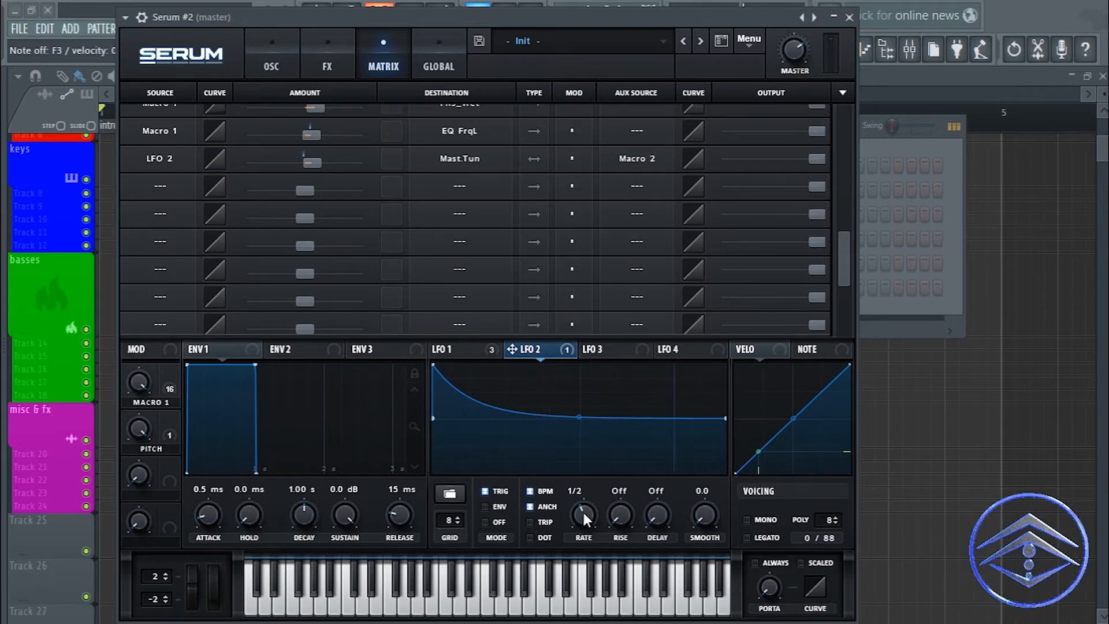
mouse_move(725, 417)
mouse_down()
mouse_move(722, 443)
mouse_move(717, 421)
mouse_up()
mouse_move(584, 508)
mouse_down()
mouse_move(581, 519)
mouse_move(582, 505)
mouse_up()
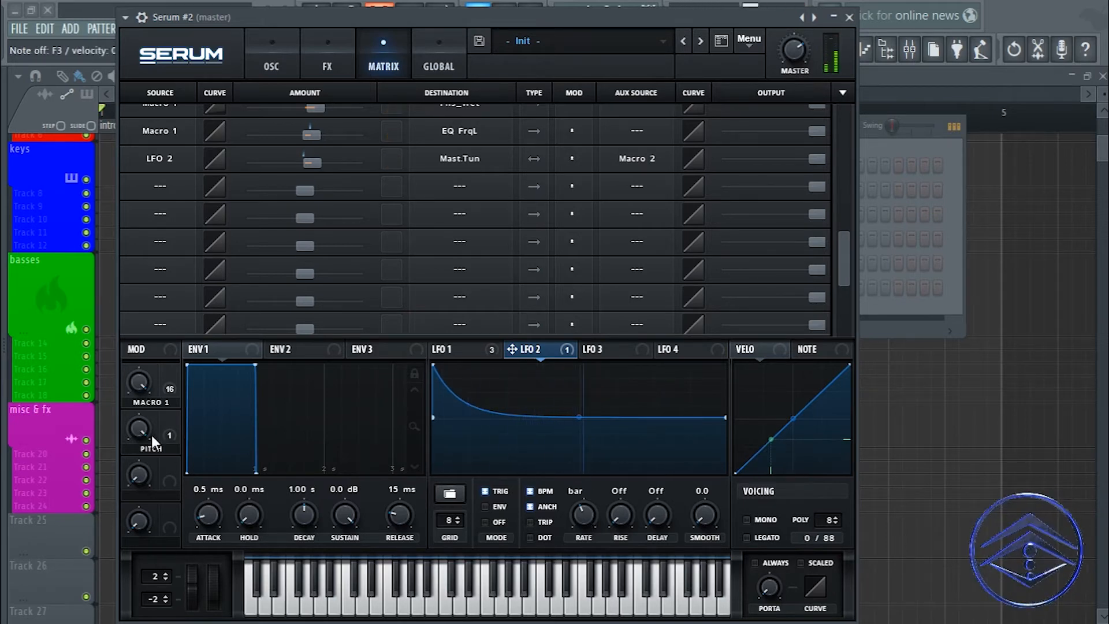
- Sweep Macro 1 to audition the bass with the pitch modulation, and return to the oscillator page
drag(138, 384, 135, 438)
drag(134, 567, 137, 428)
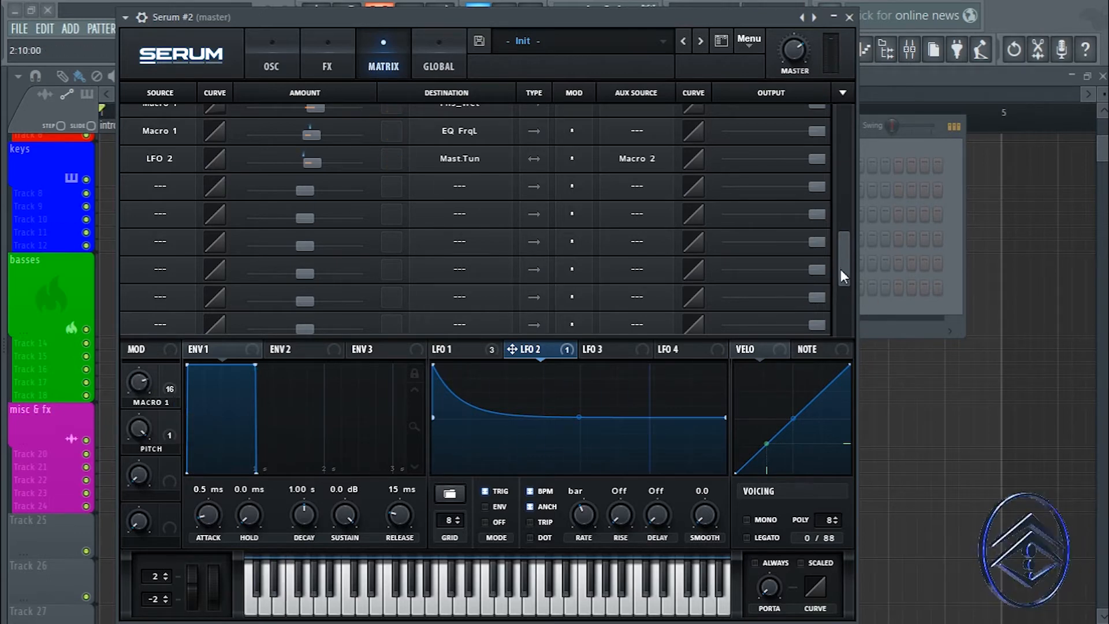
drag(840, 269, 837, 119)
click(272, 74)
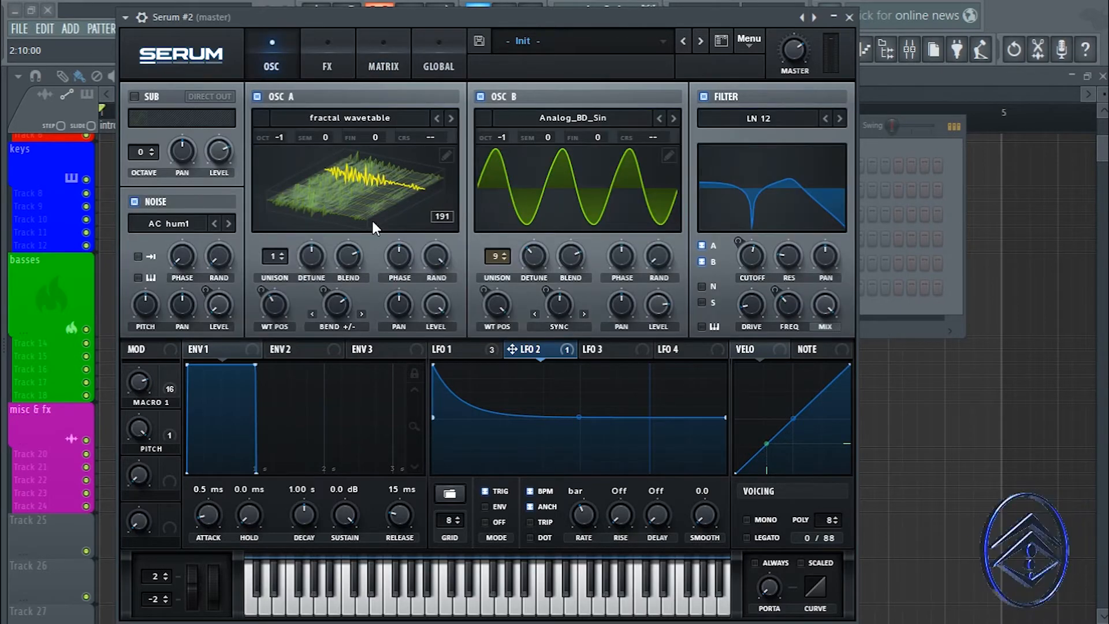
mouse_move(476, 18)
mouse_down()
mouse_move(435, 36)
mouse_move(462, 17)
mouse_up()
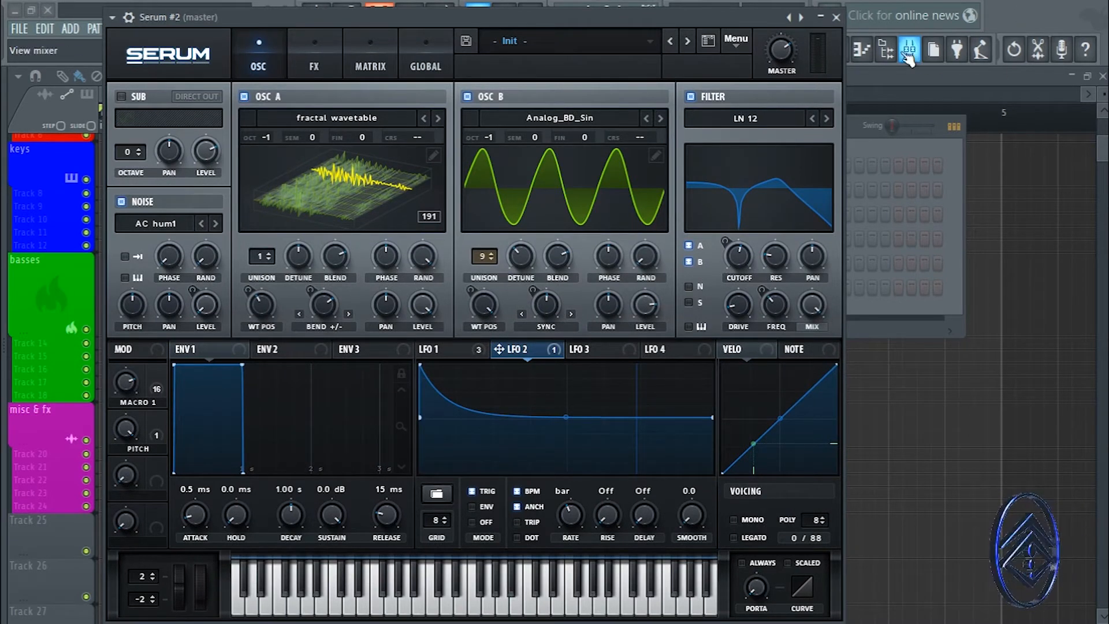
- Close the synth window, rename the Serum #2 channel as AU5 BASS and colour it green
click(836, 18)
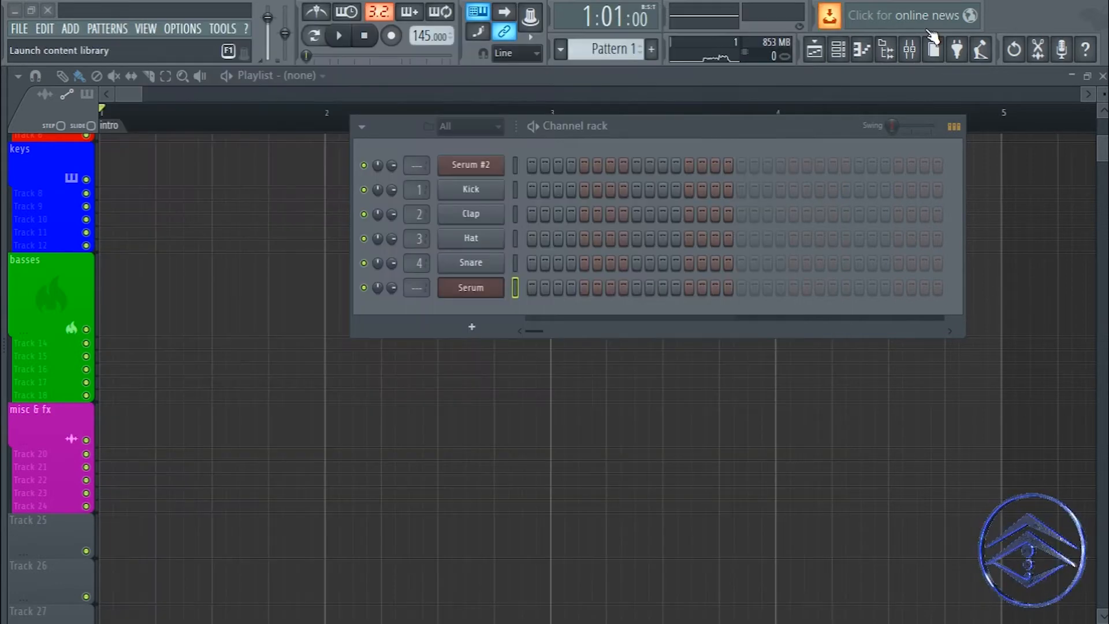
click(516, 167)
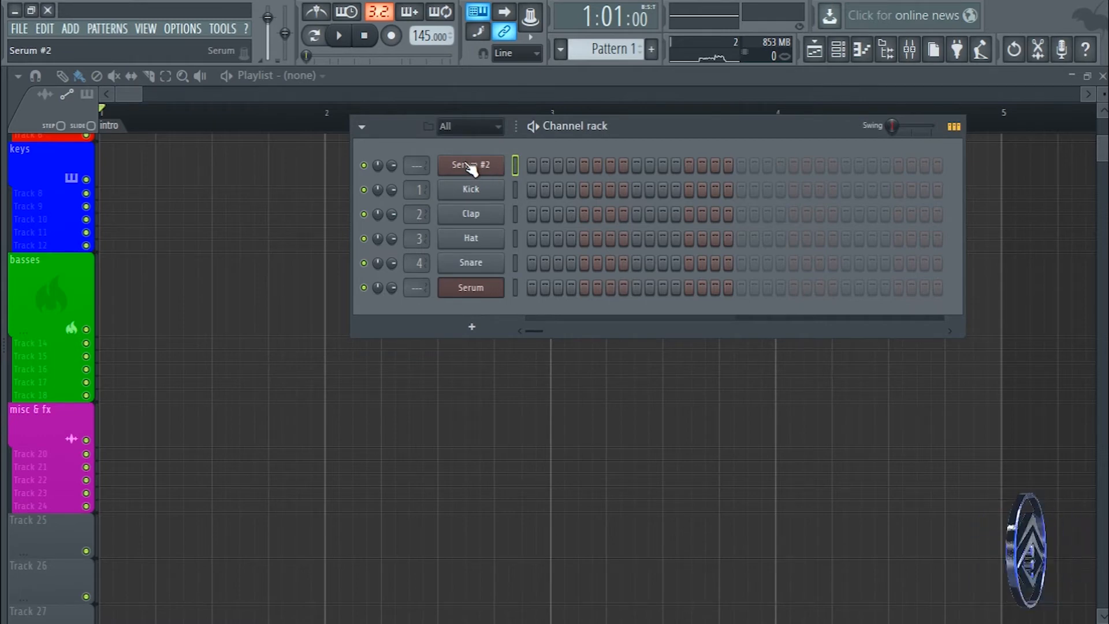
right_click(470, 167)
click(567, 183)
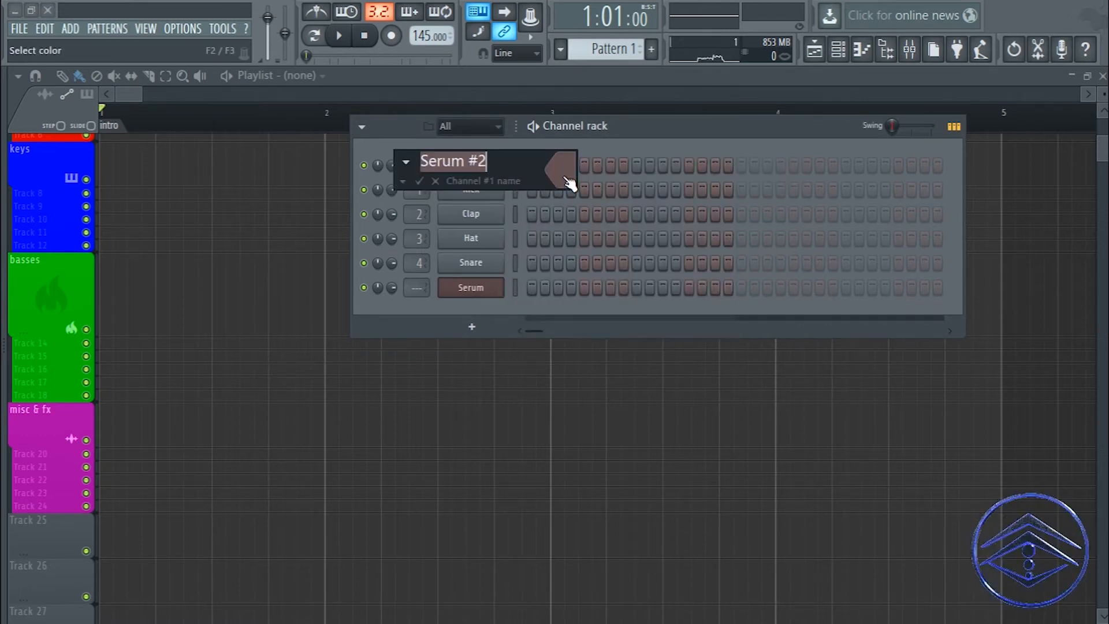
click(569, 183)
click(628, 164)
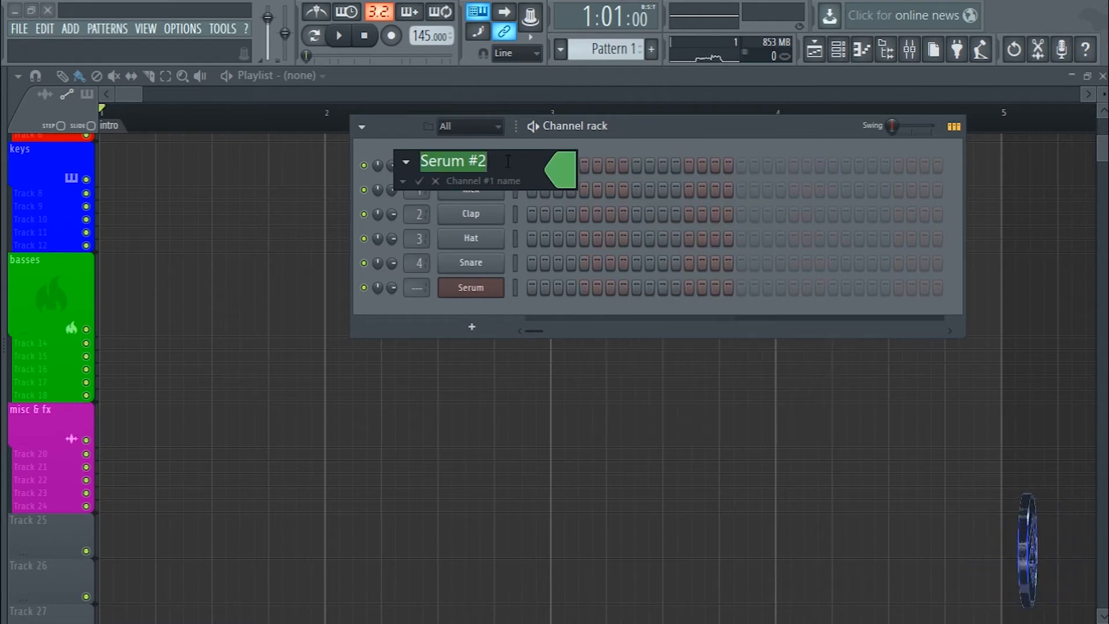
click(507, 162)
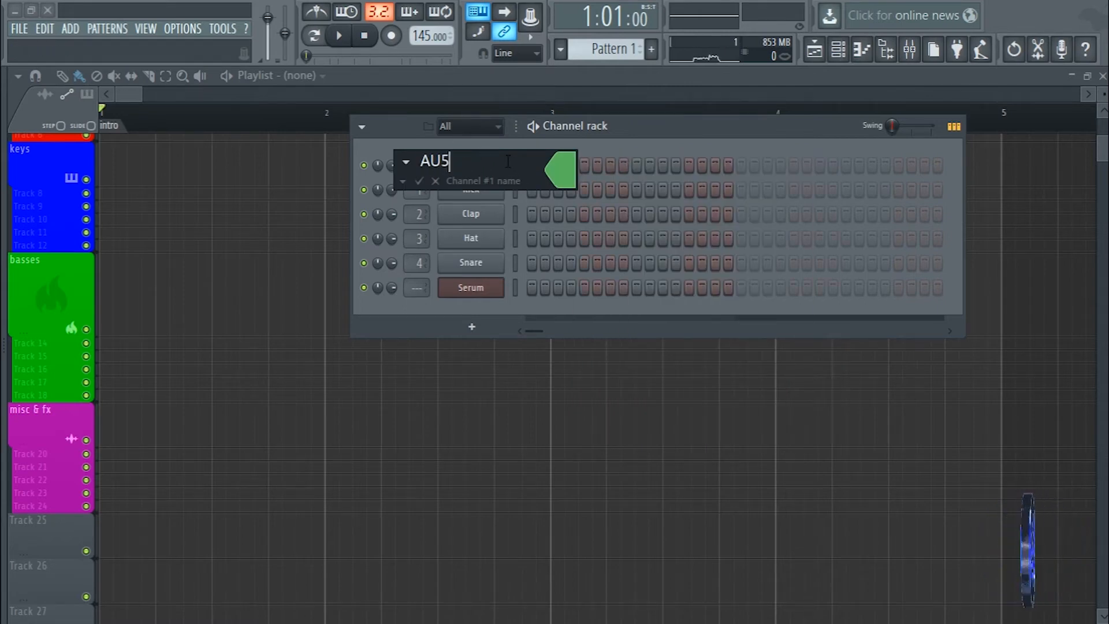
key(Return)
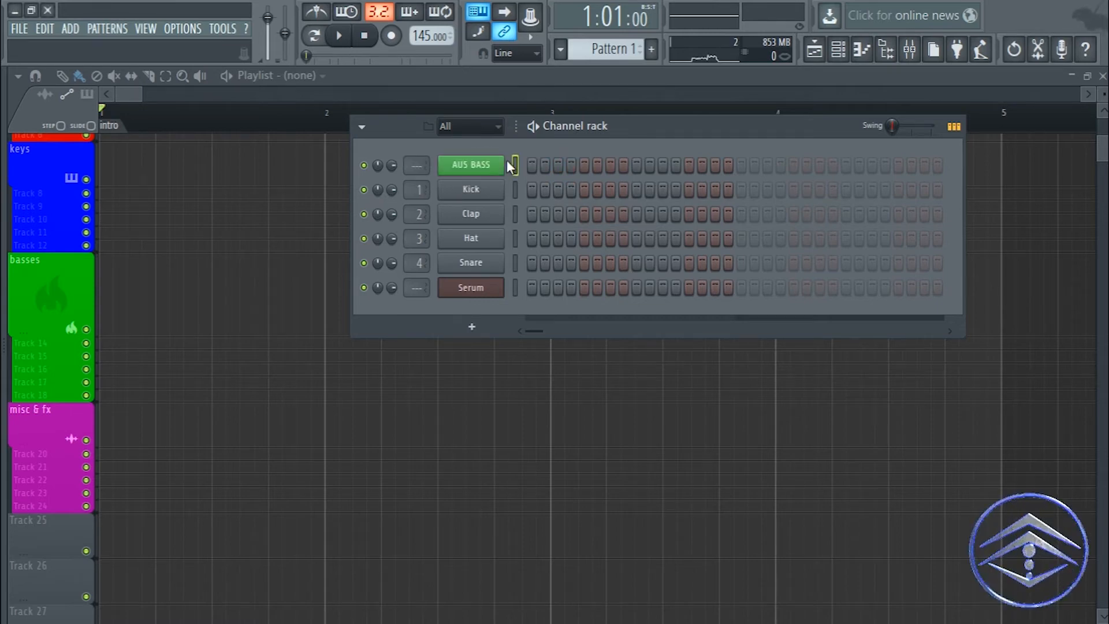
- Route the selected AU5 BASS channel to mixer insert 18
click(909, 50)
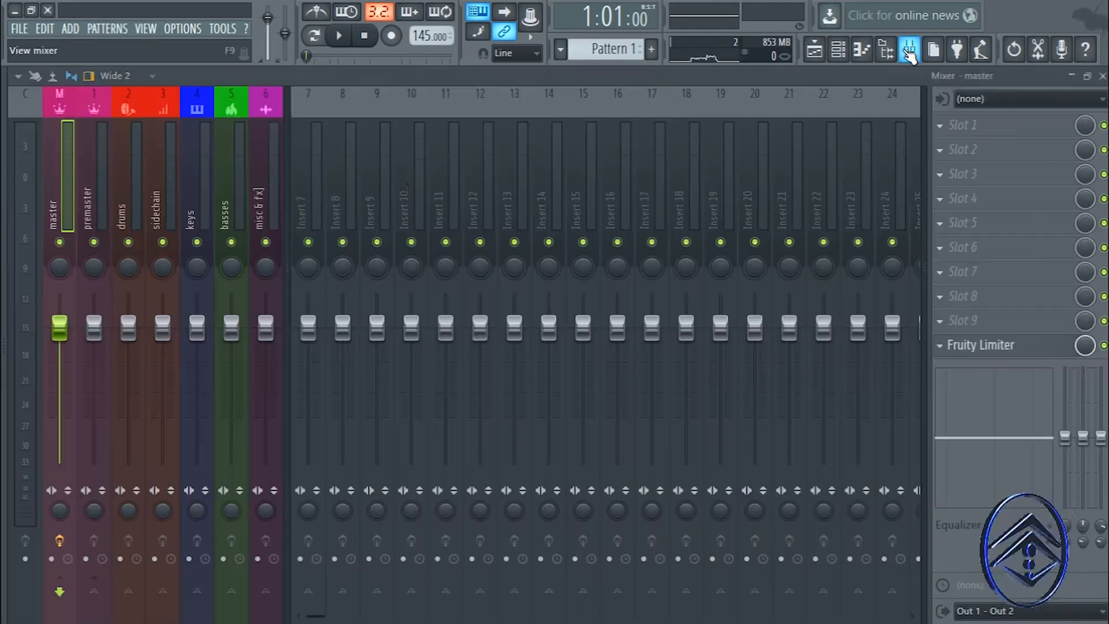
right_click(676, 172)
mouse_move(754, 160)
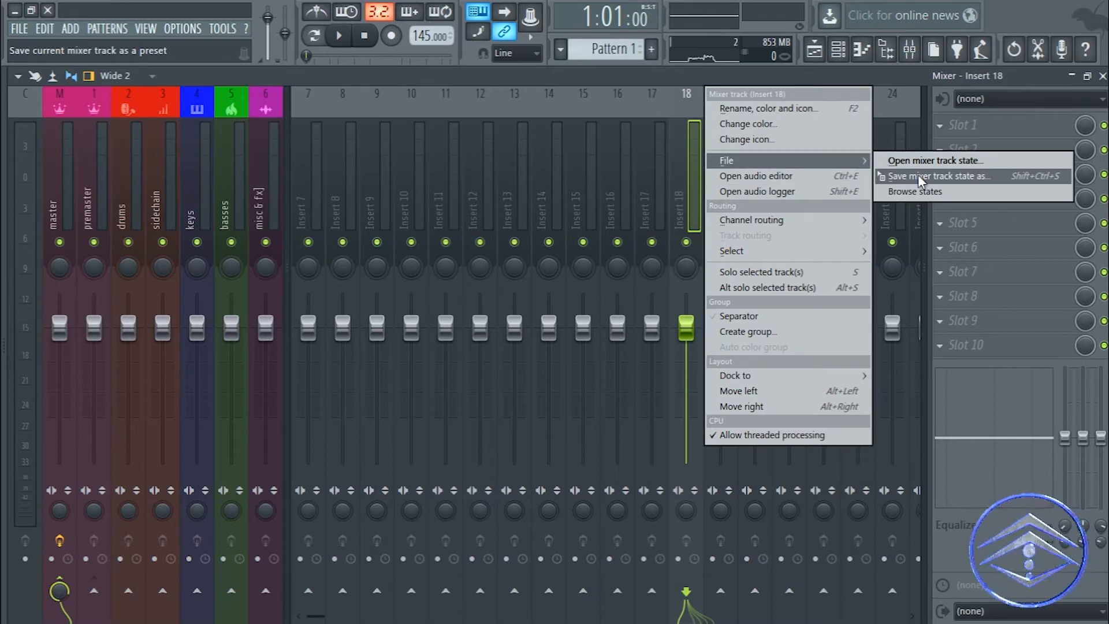
mouse_move(766, 220)
click(886, 220)
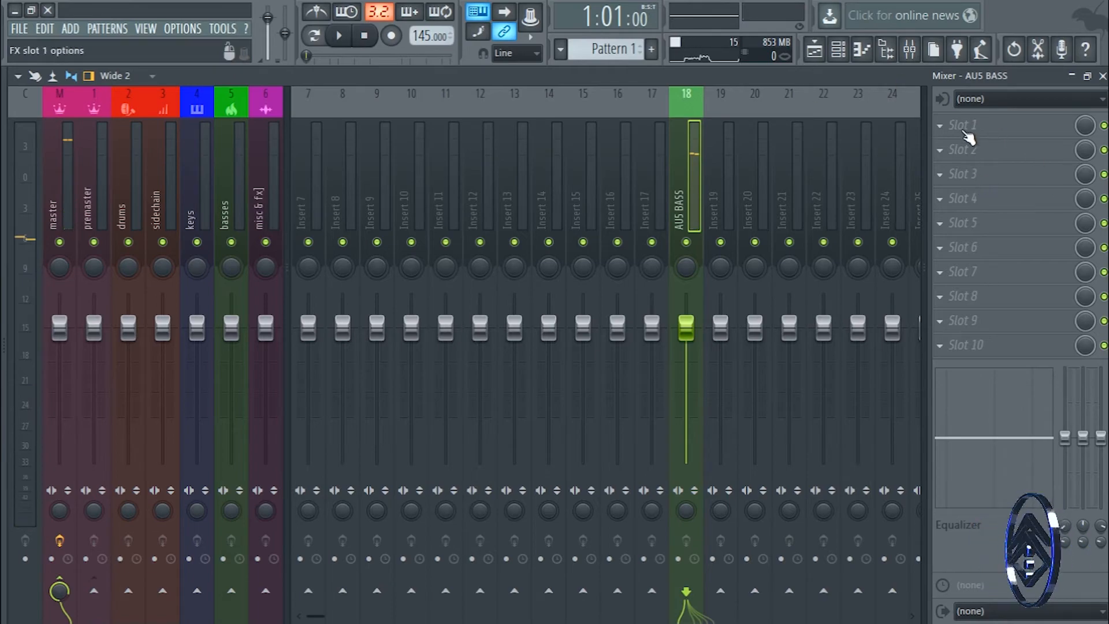
- Load FabFilter Pro-Q 2 x64 into the first effect slot of the AU5 BASS mixer track and show its editor
click(945, 127)
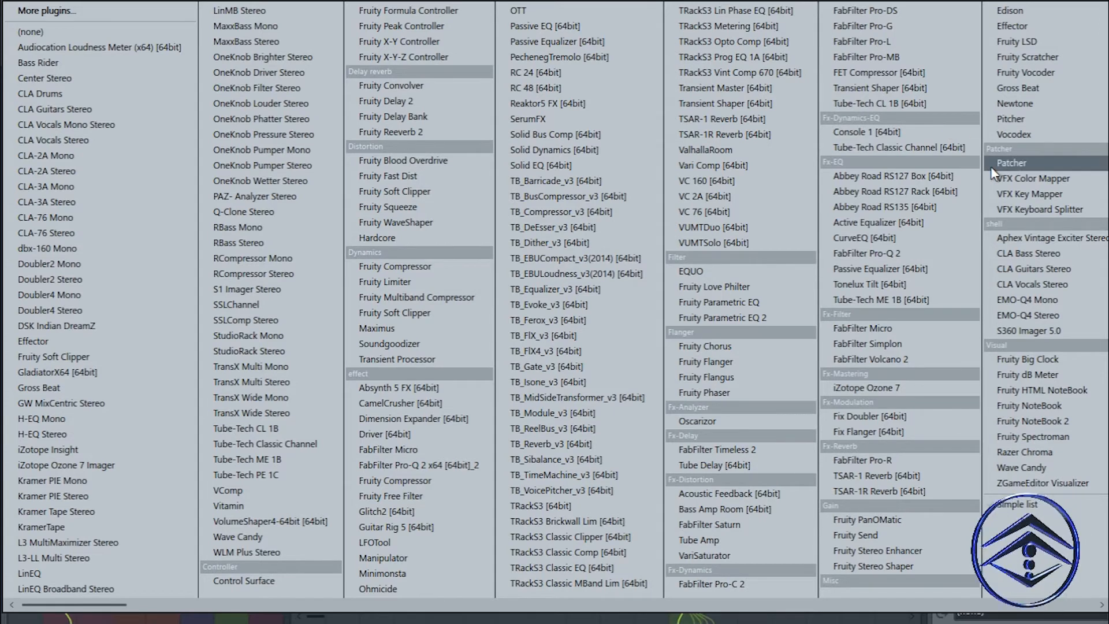
click(409, 466)
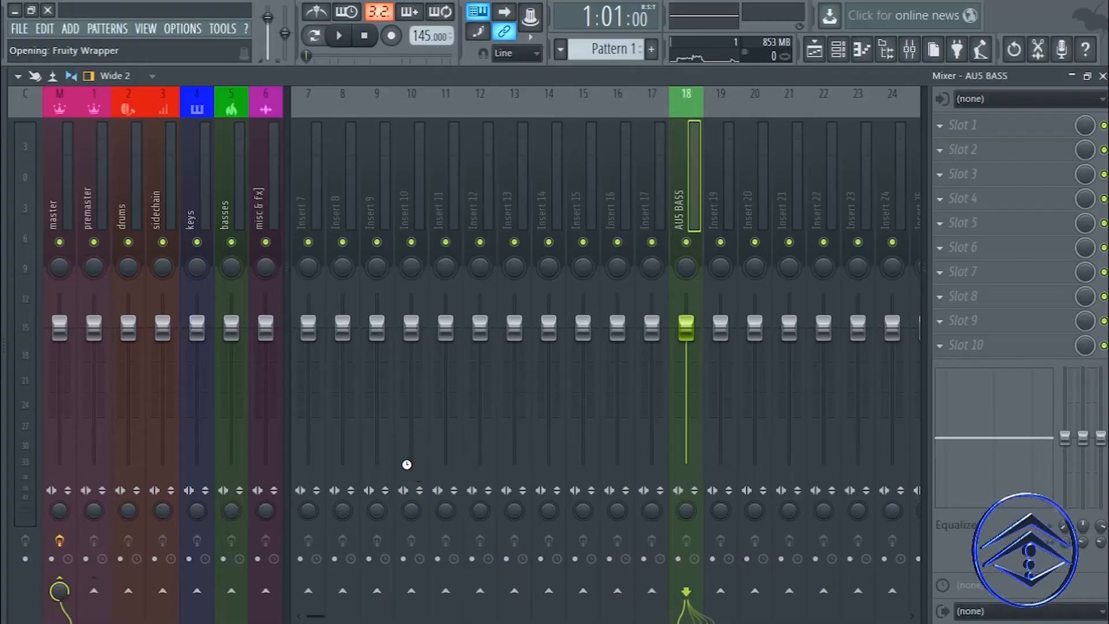
drag(566, 282, 572, 143)
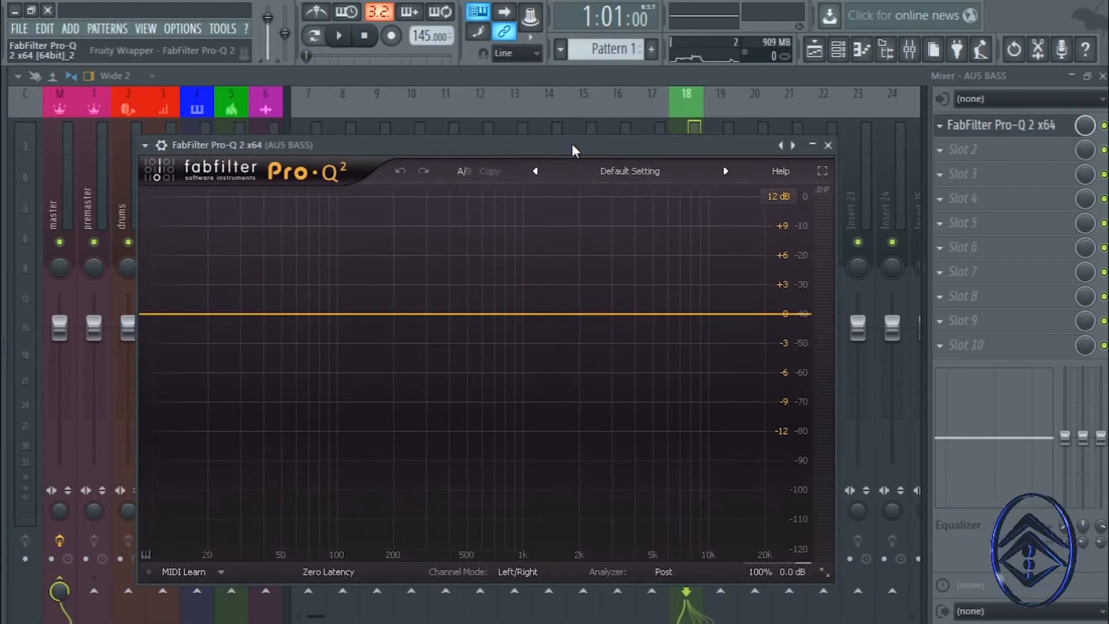
click(826, 142)
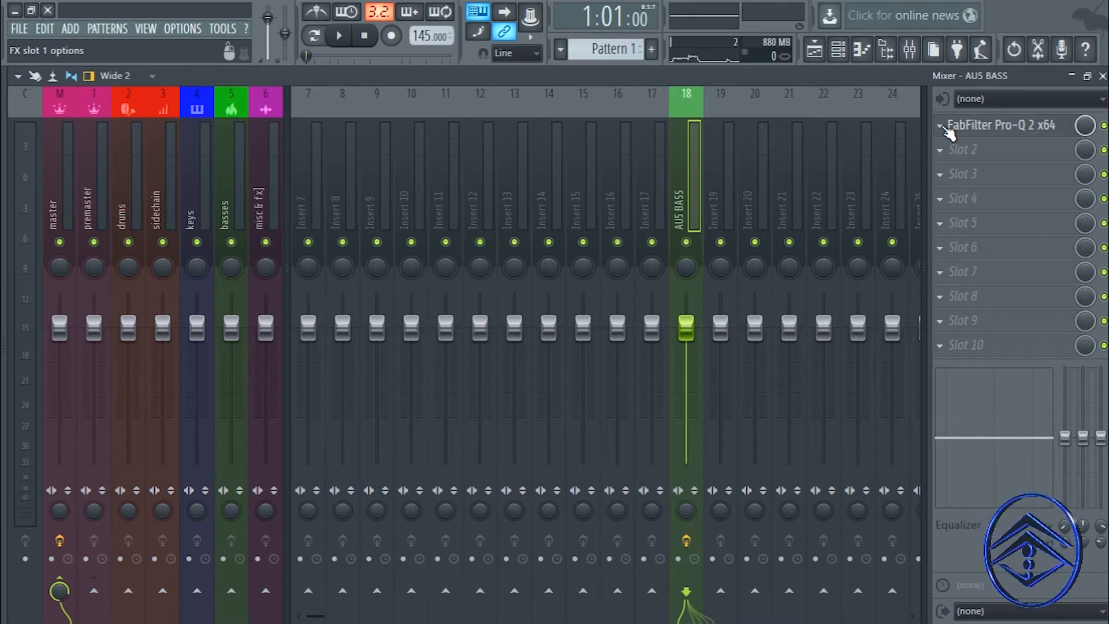
click(994, 129)
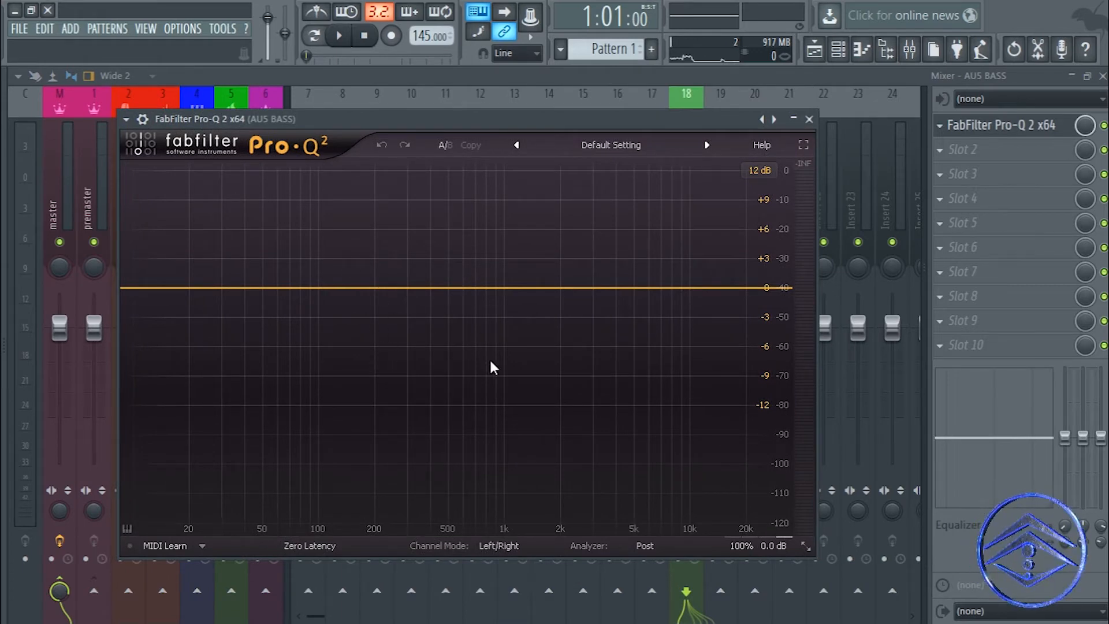
- Shape three EQ bell bands: about -8 dB near 58 Hz, -2.4 dB near 750 Hz and +2 dB near 5.5 kHz
drag(298, 288, 279, 365)
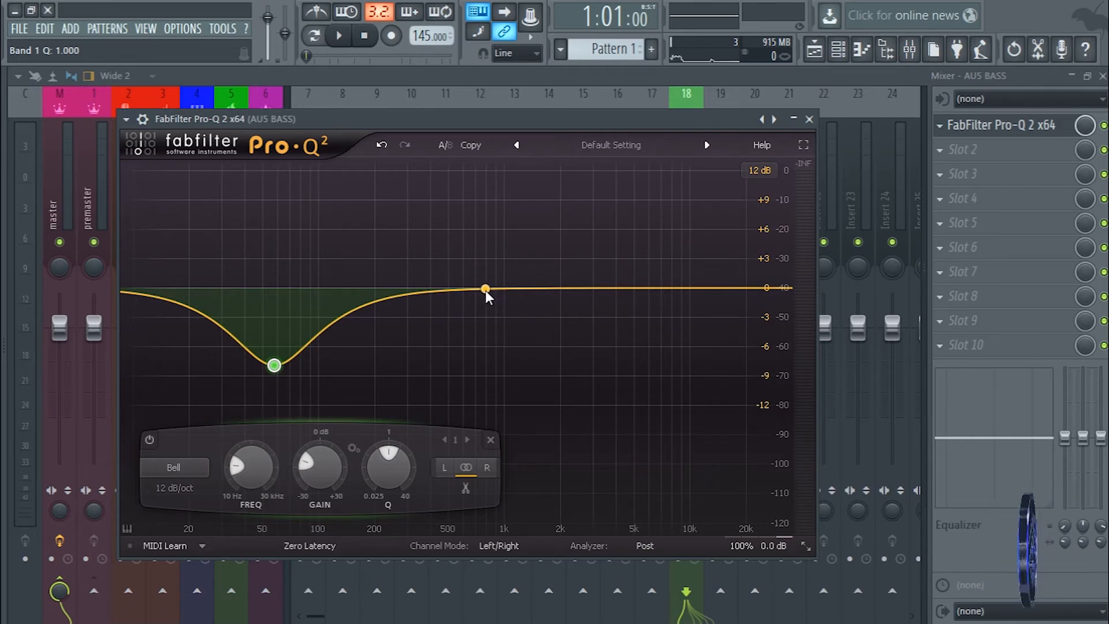
drag(485, 290, 481, 311)
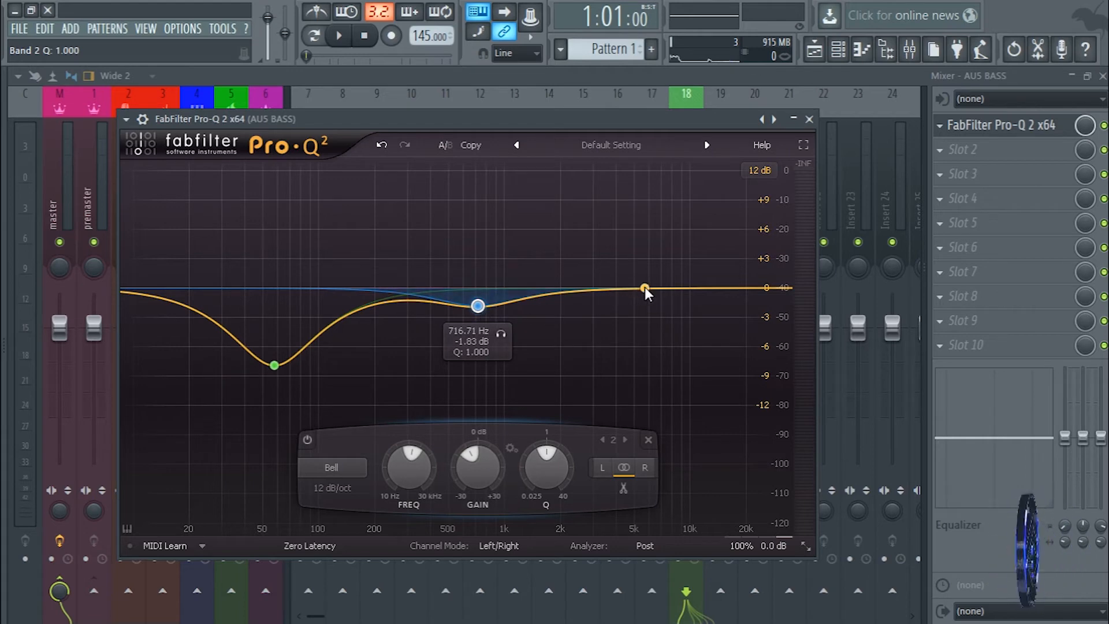
drag(646, 287, 644, 270)
click(478, 306)
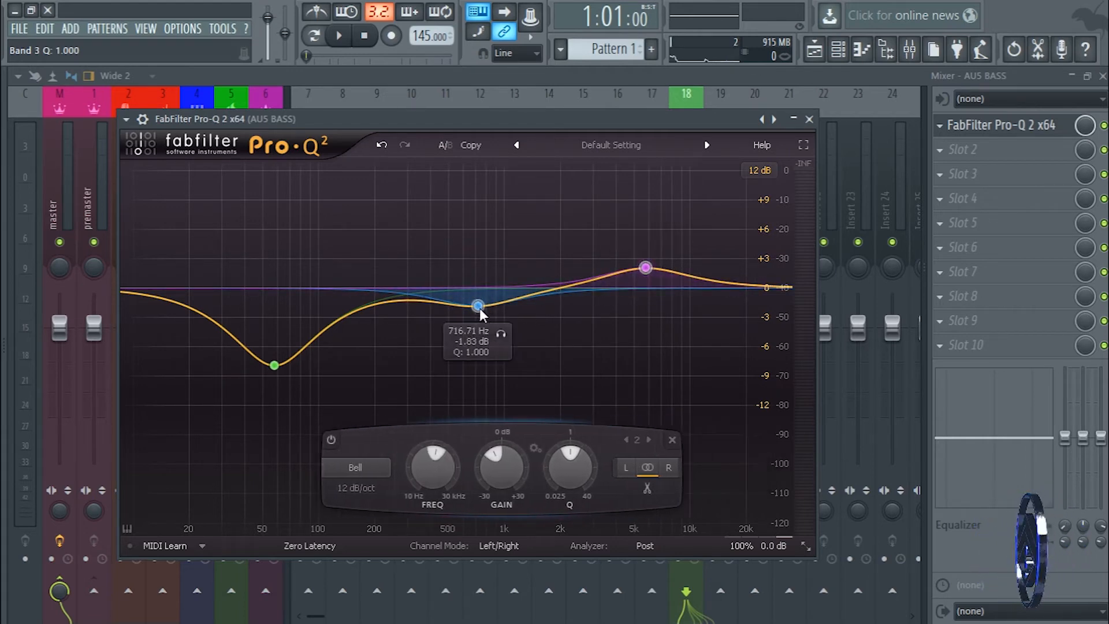
drag(480, 305, 482, 312)
drag(645, 268, 643, 271)
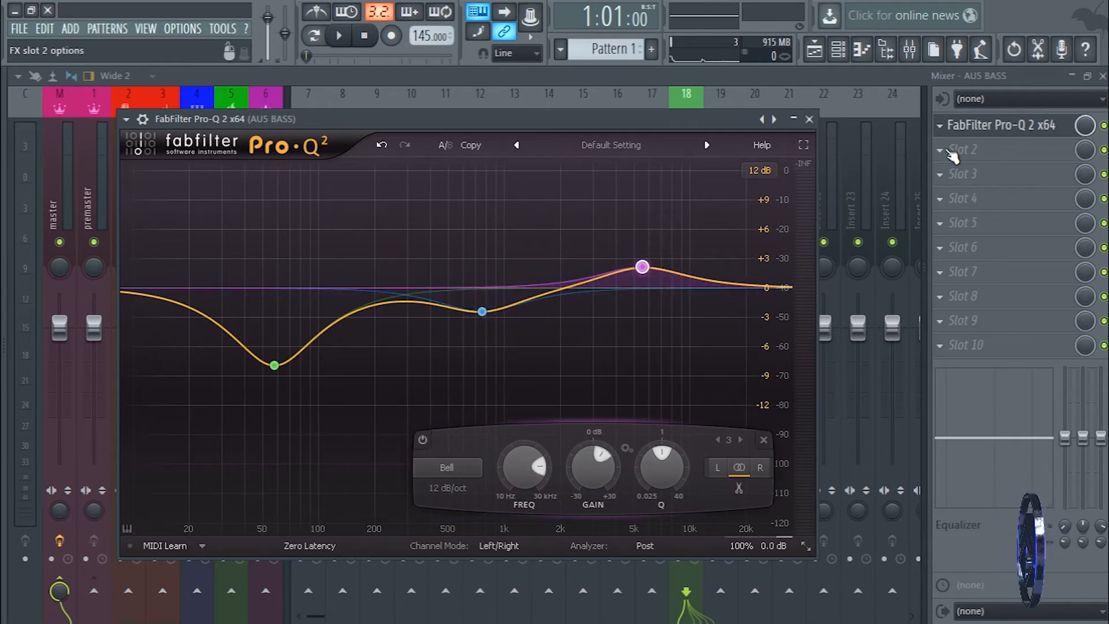
click(809, 119)
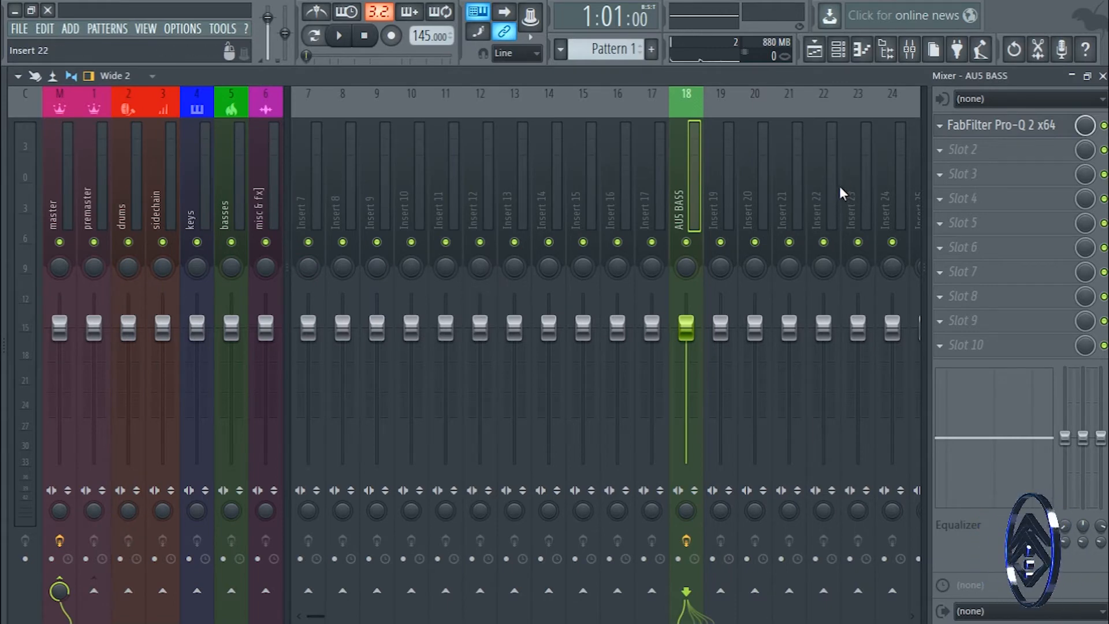
- Load OTT into the second effect slot of the AU5 BASS mixer track and move its window clear
click(942, 152)
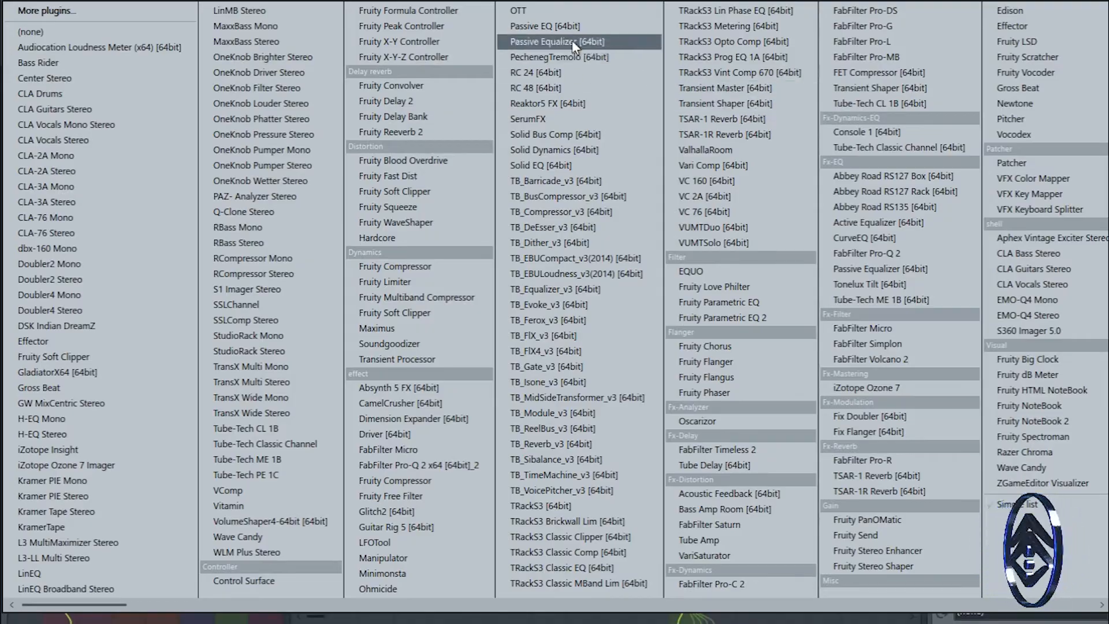
click(564, 9)
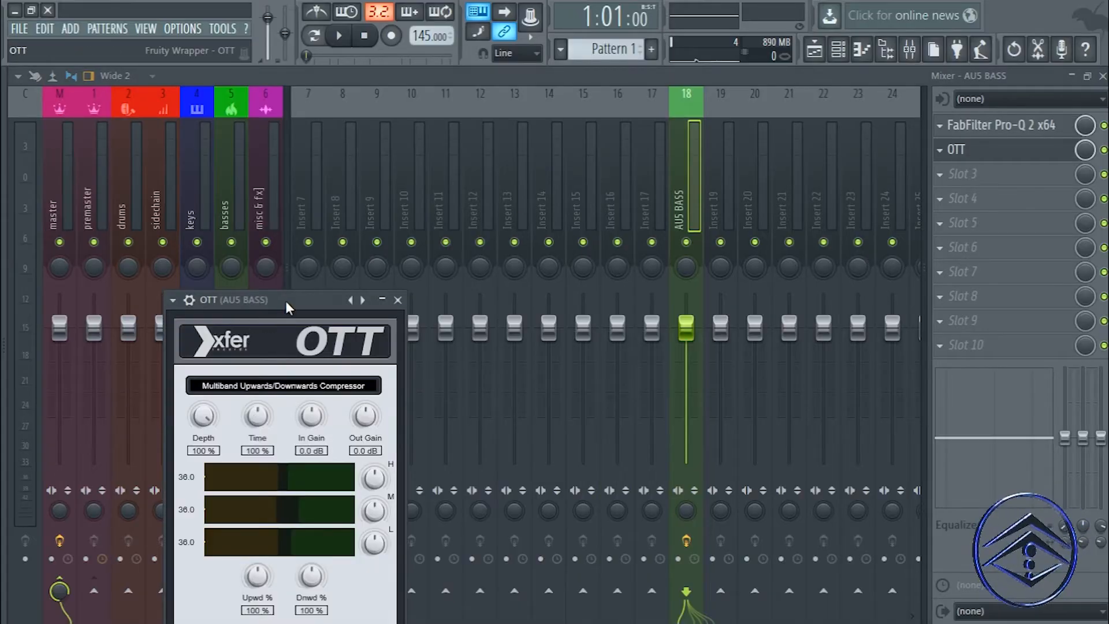
drag(285, 300, 484, 168)
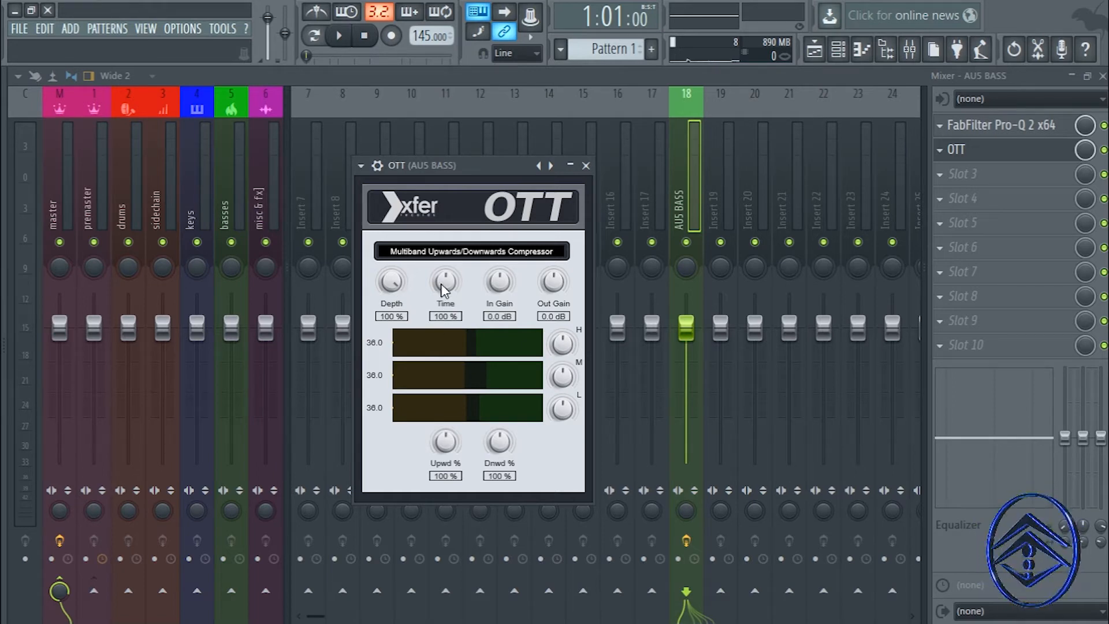
- Set OTT's time to 676 %, depth to 24 % and downward compression to 32 %
drag(442, 283, 436, 237)
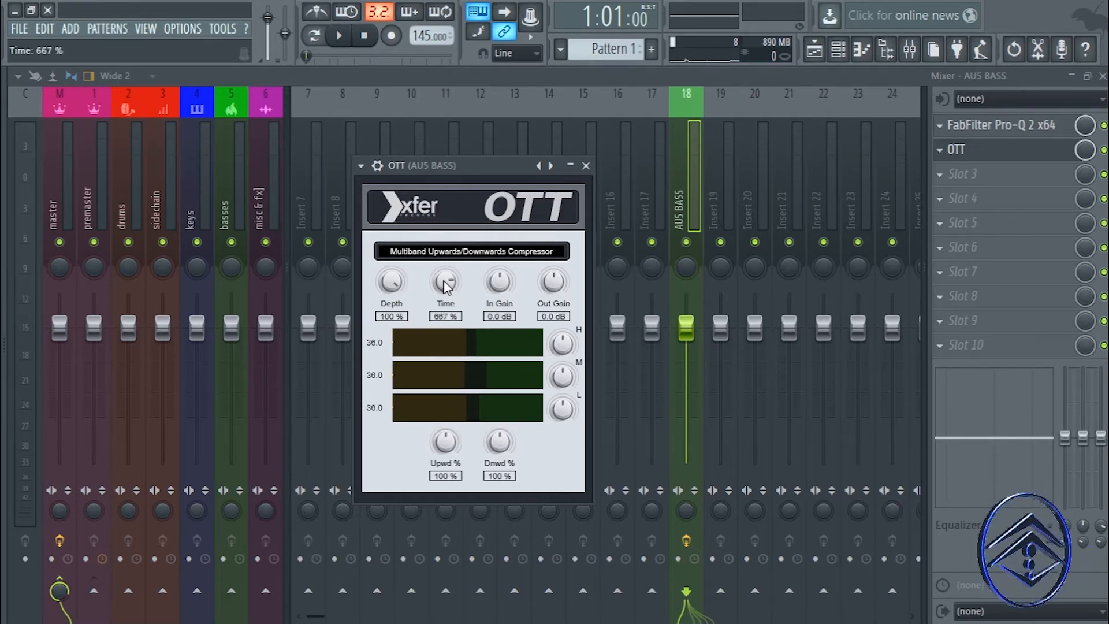
drag(390, 283, 382, 387)
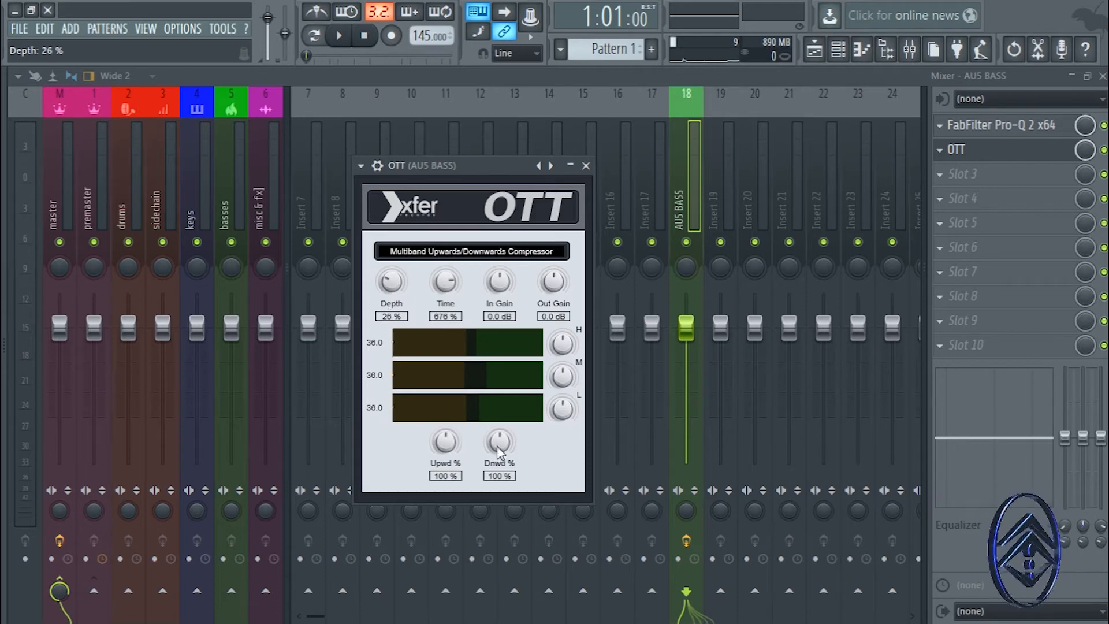
drag(498, 444, 499, 448)
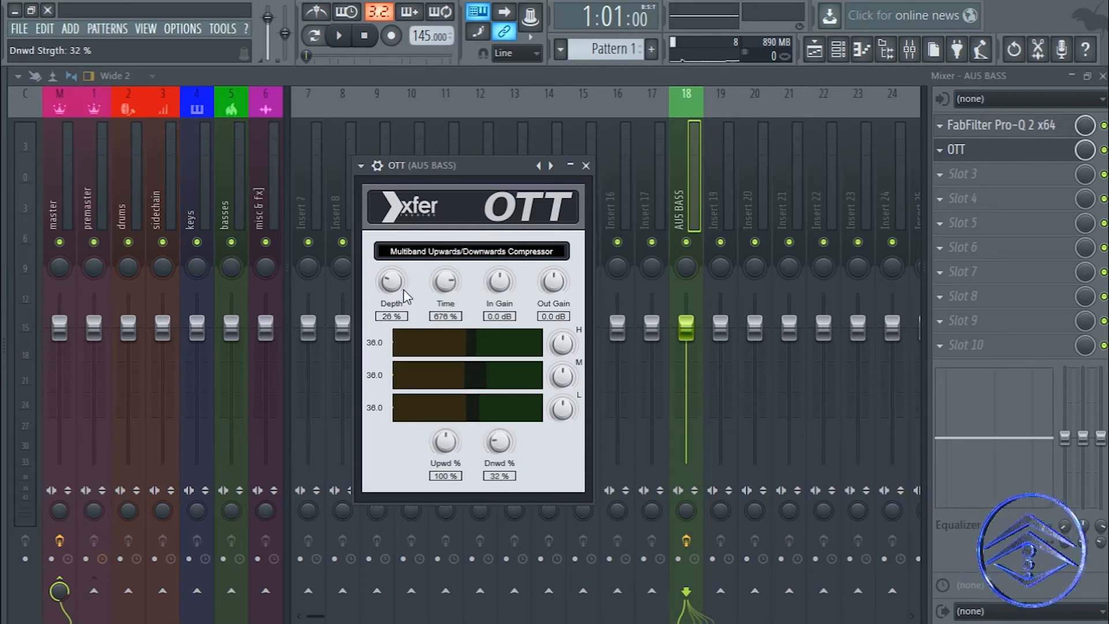
scroll(392, 284, down, 4)
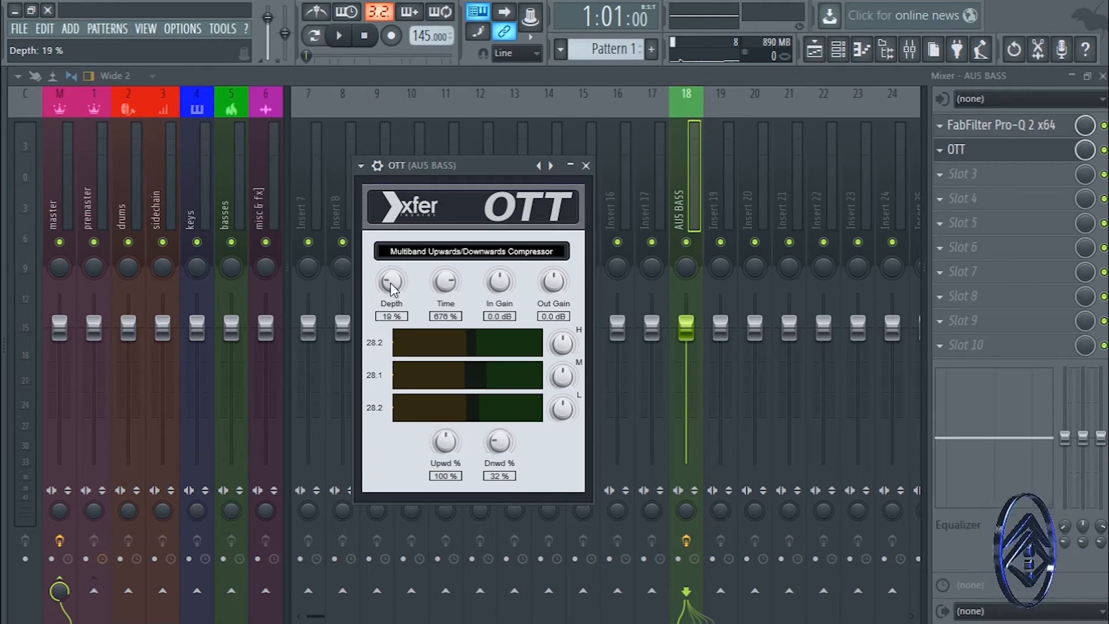
scroll(391, 284, up, 1)
- Detach the OTT window, close the mixer and place OTT over the channel rack to watch its meters during playing
click(360, 166)
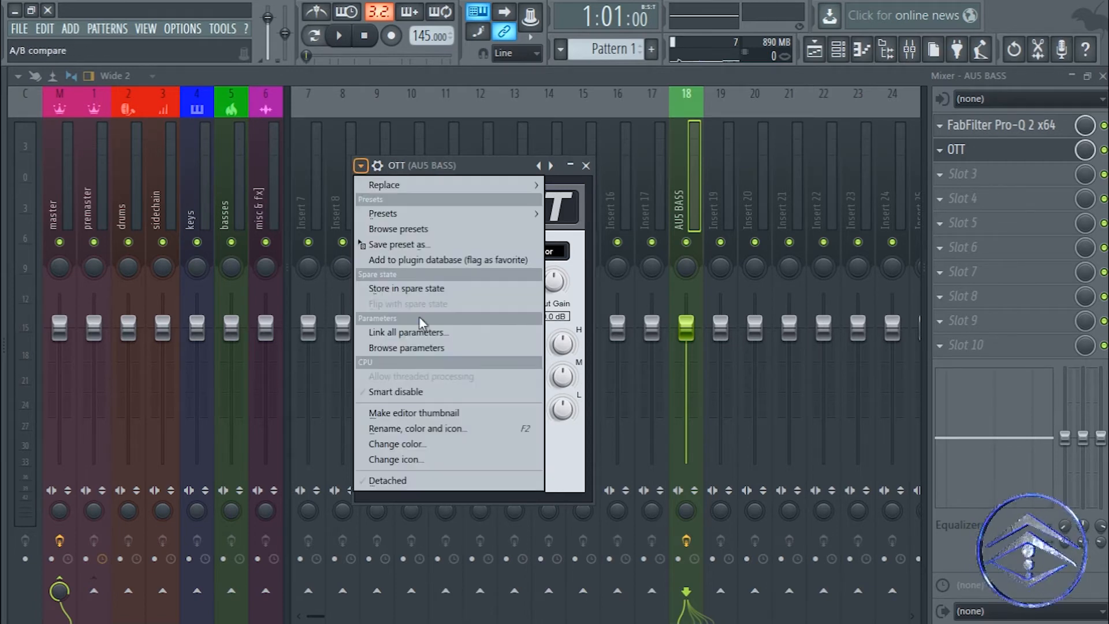
click(373, 477)
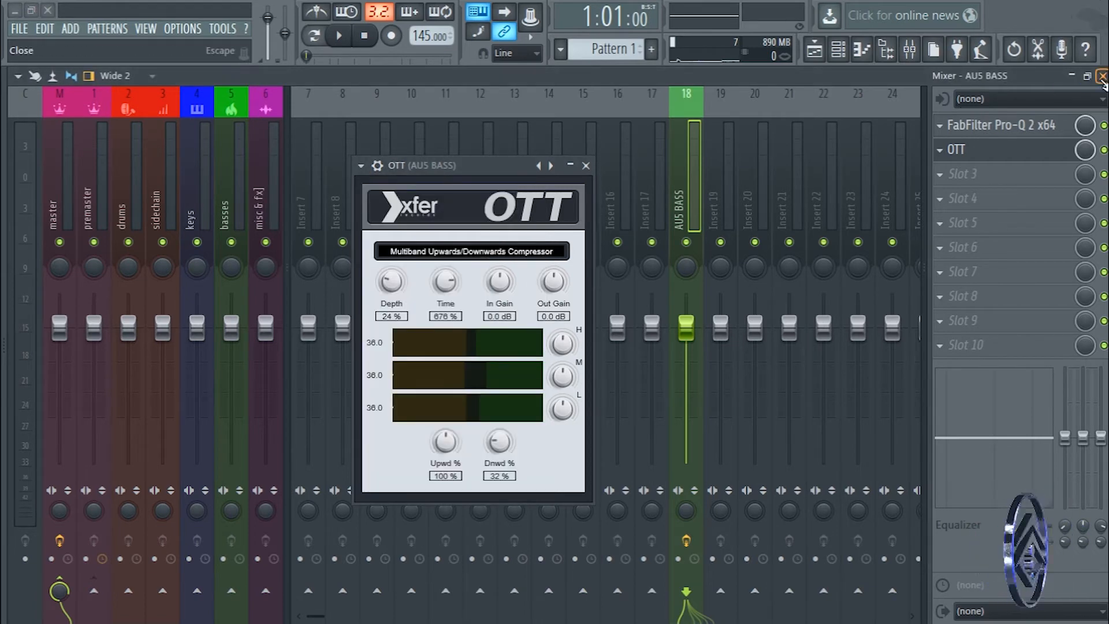
click(1102, 75)
drag(473, 166, 635, 143)
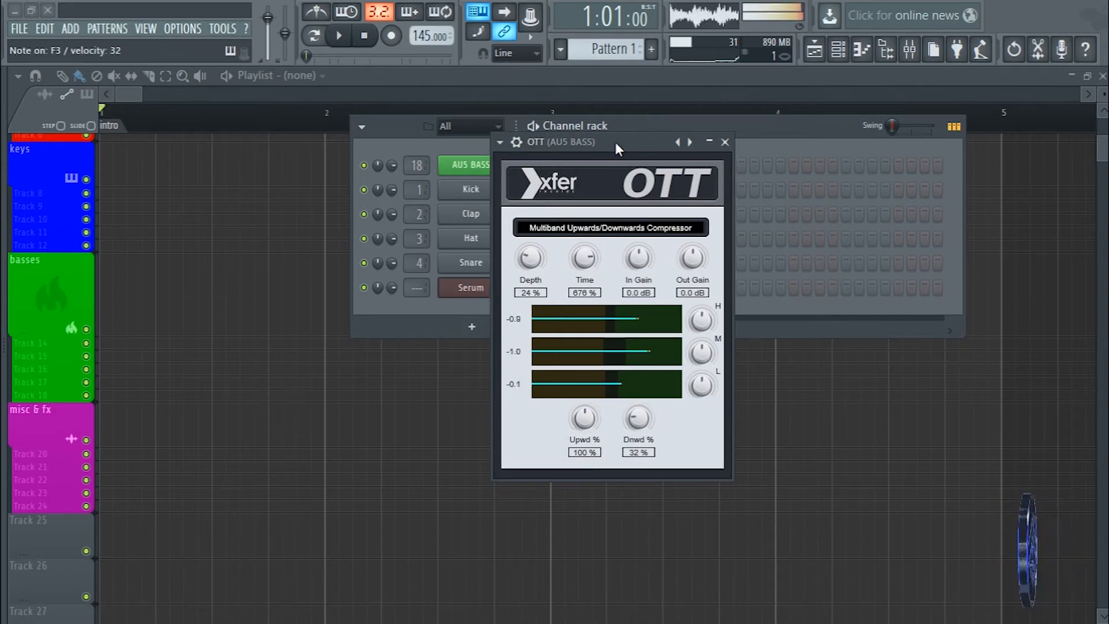
drag(616, 144, 648, 144)
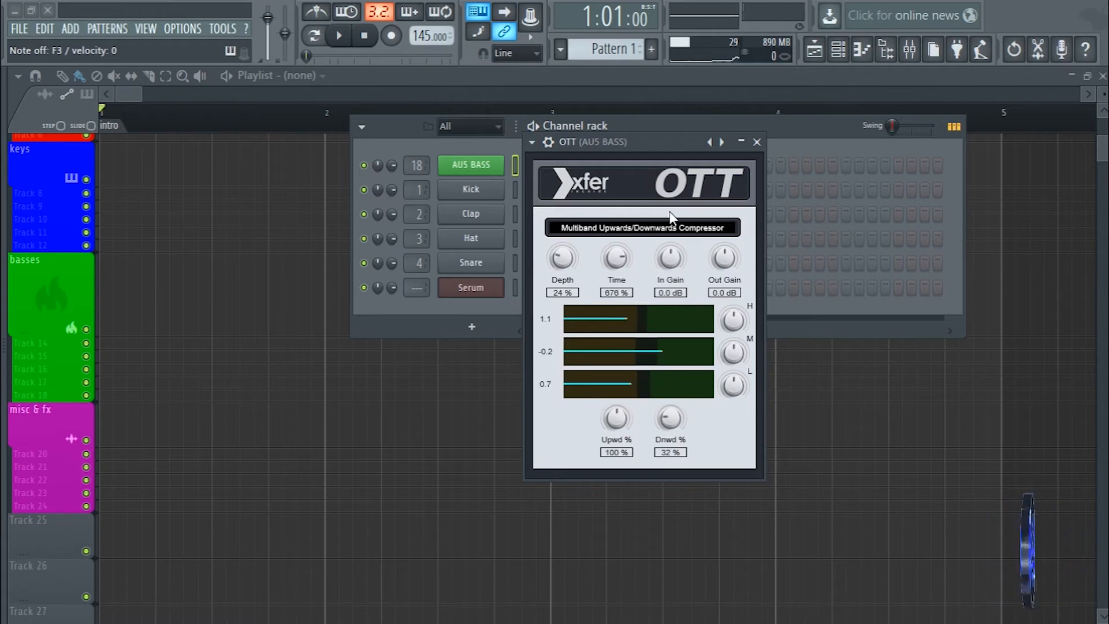
- Close OTT and bring back the mixer with the AU5 BASS track selected
click(756, 142)
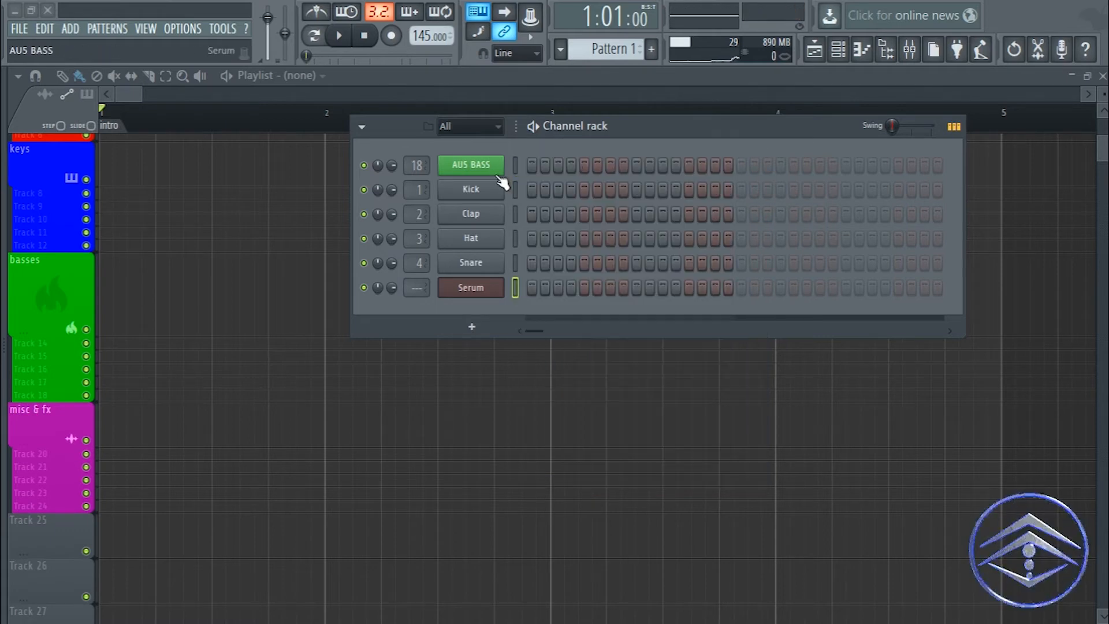
click(910, 50)
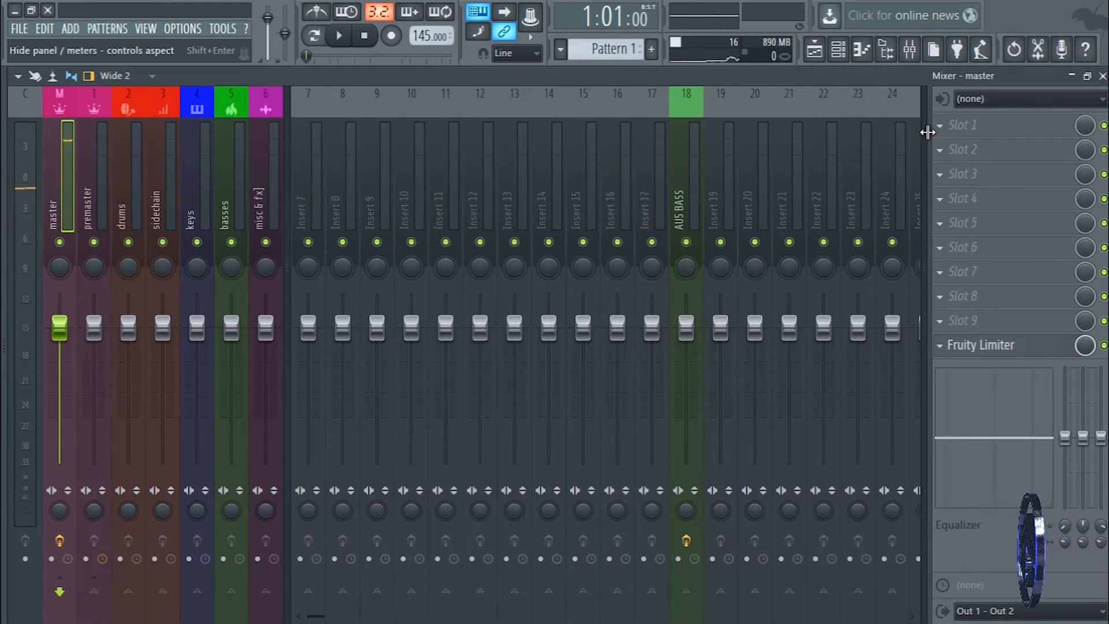
click(1103, 76)
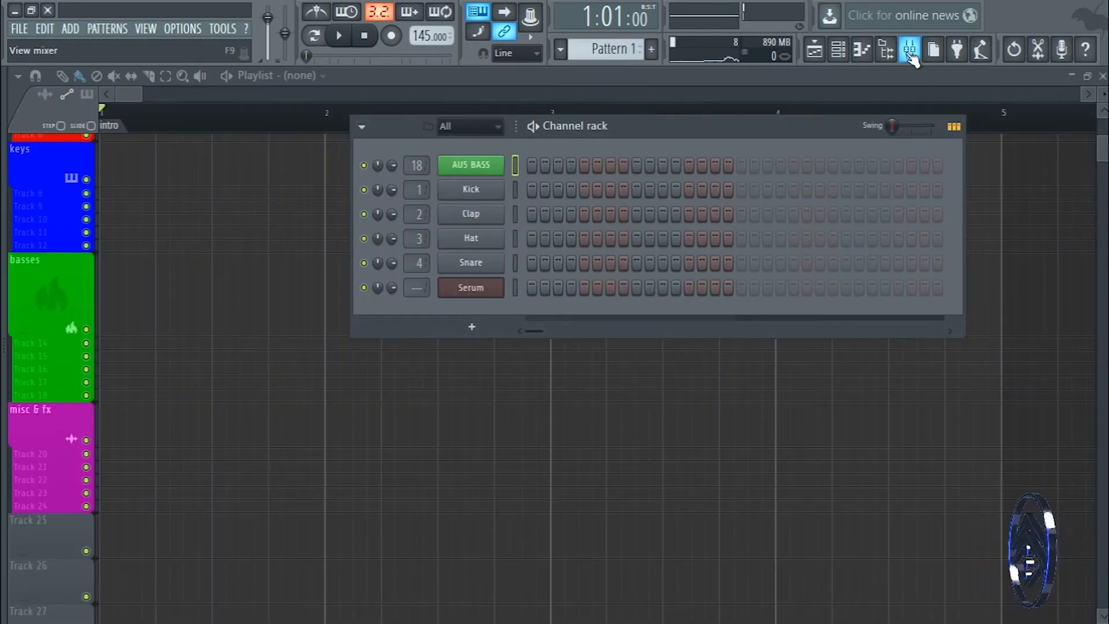
click(909, 49)
click(675, 169)
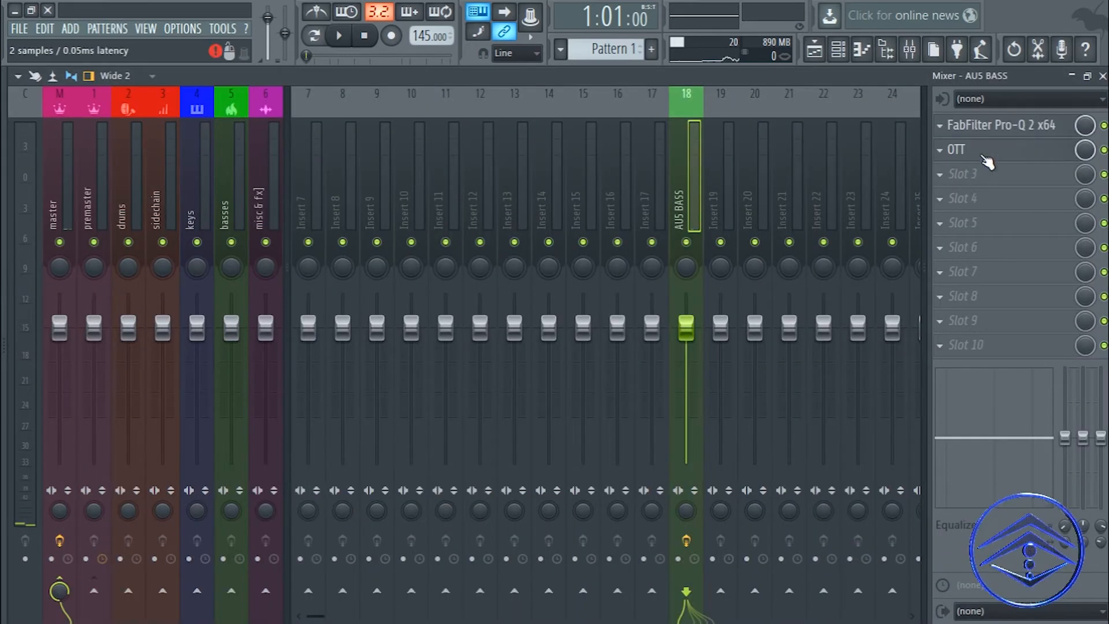
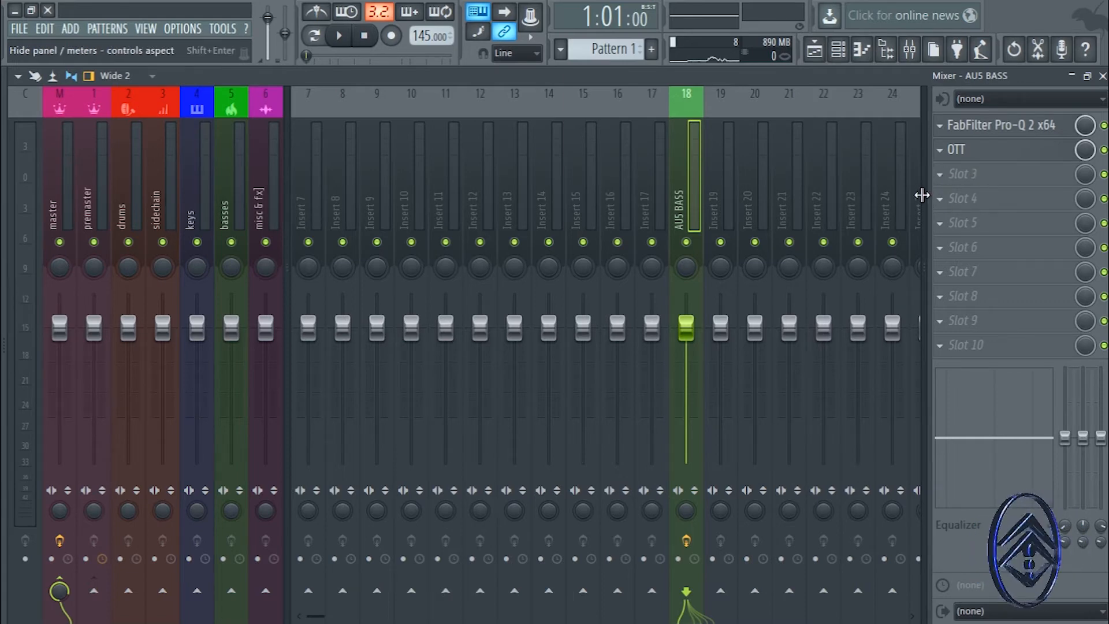
- Load LFOTool into the third effect slot of the AU5 BASS track and enable its filter
click(947, 182)
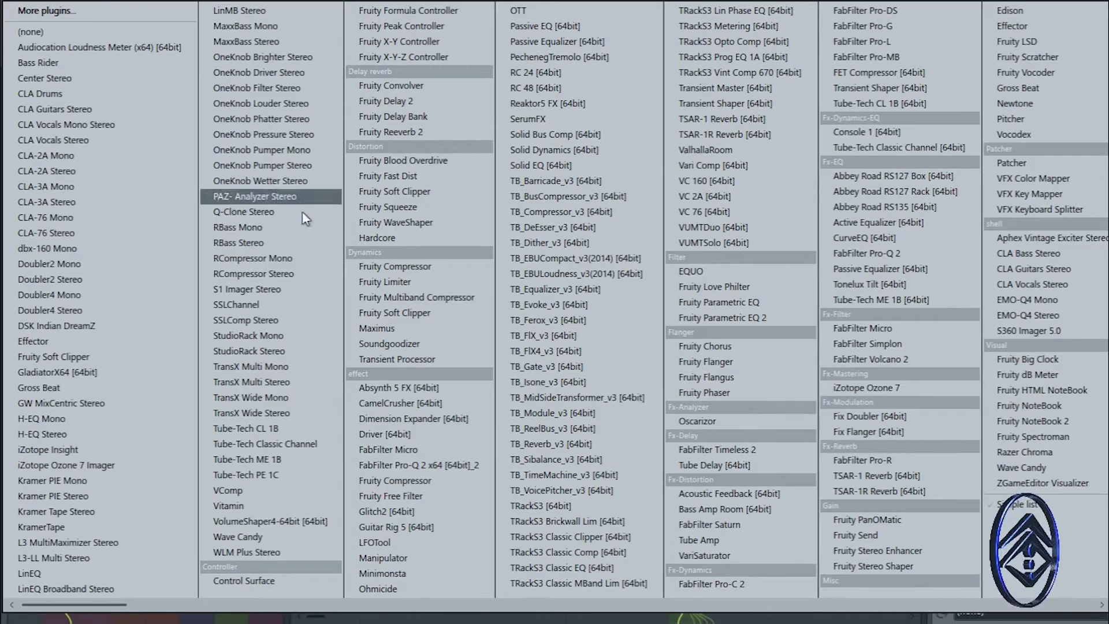
click(404, 542)
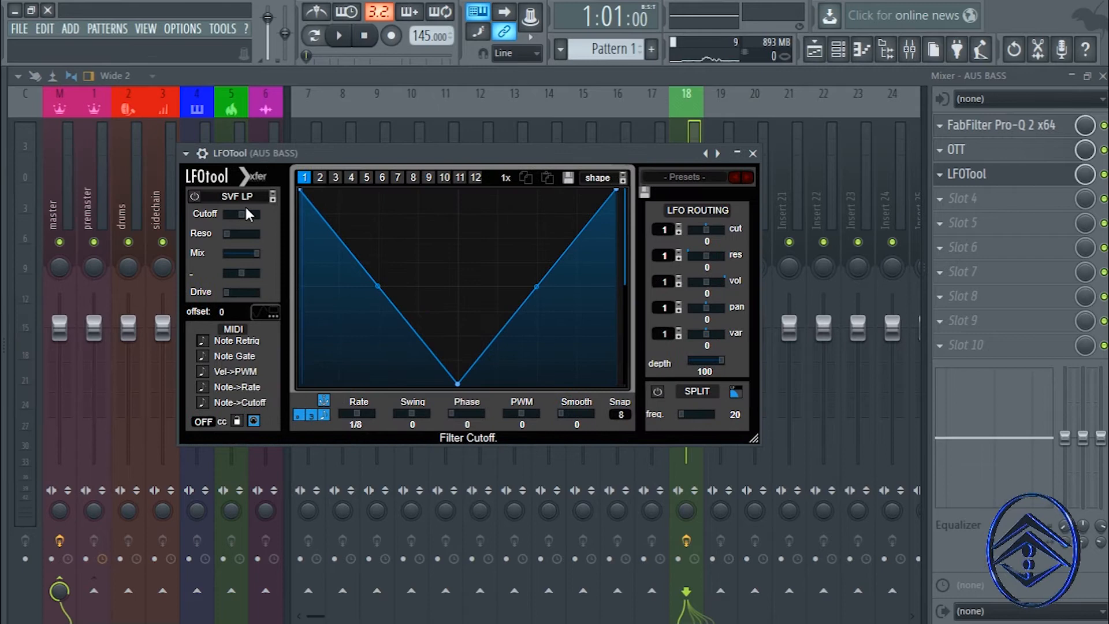
click(193, 196)
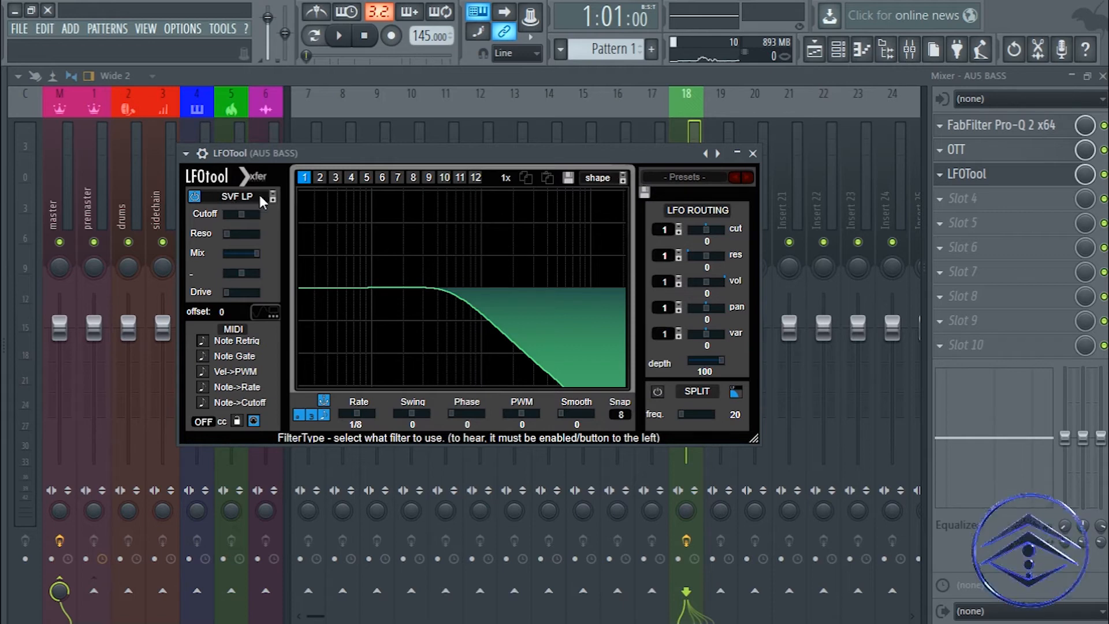
drag(344, 147, 386, 141)
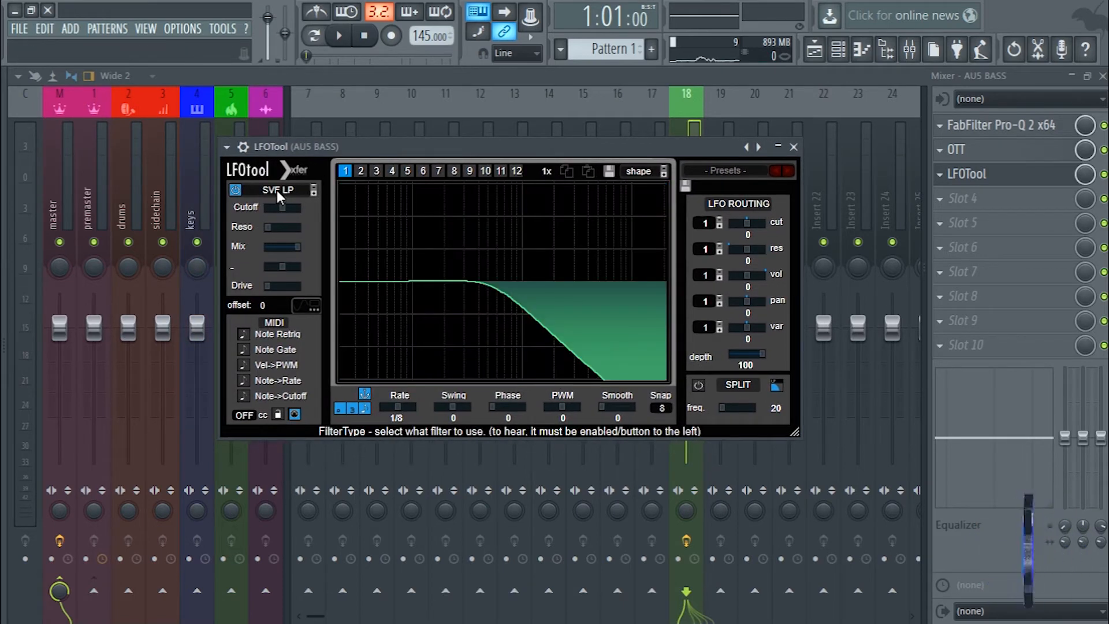
- Change LFOTool's filter type to the Cmb L6- flange filter
click(276, 190)
mouse_move(304, 226)
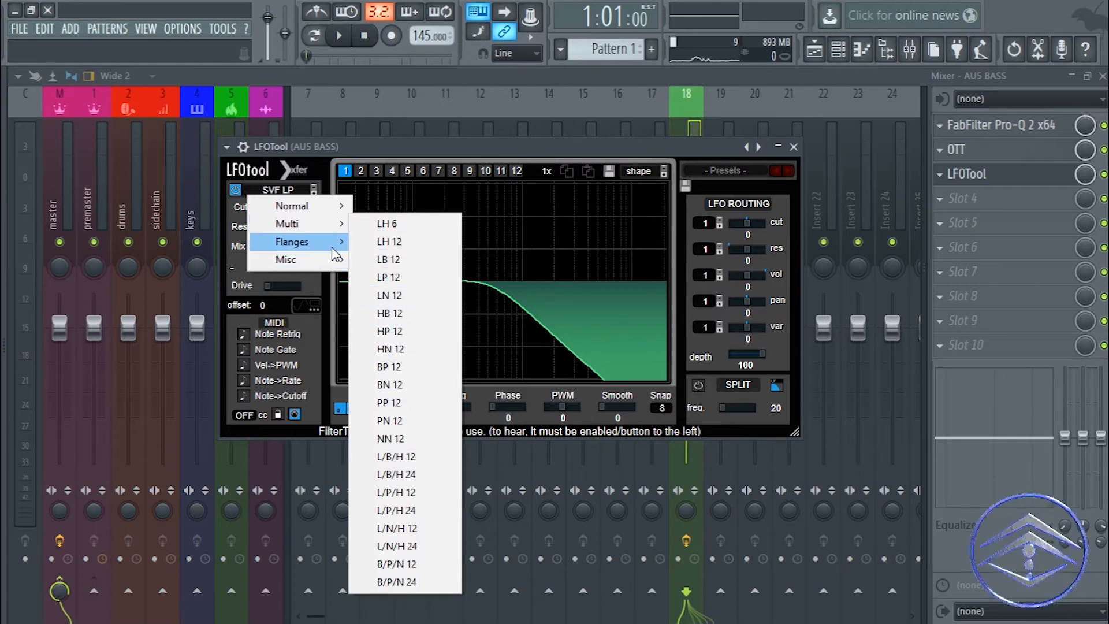
mouse_move(323, 244)
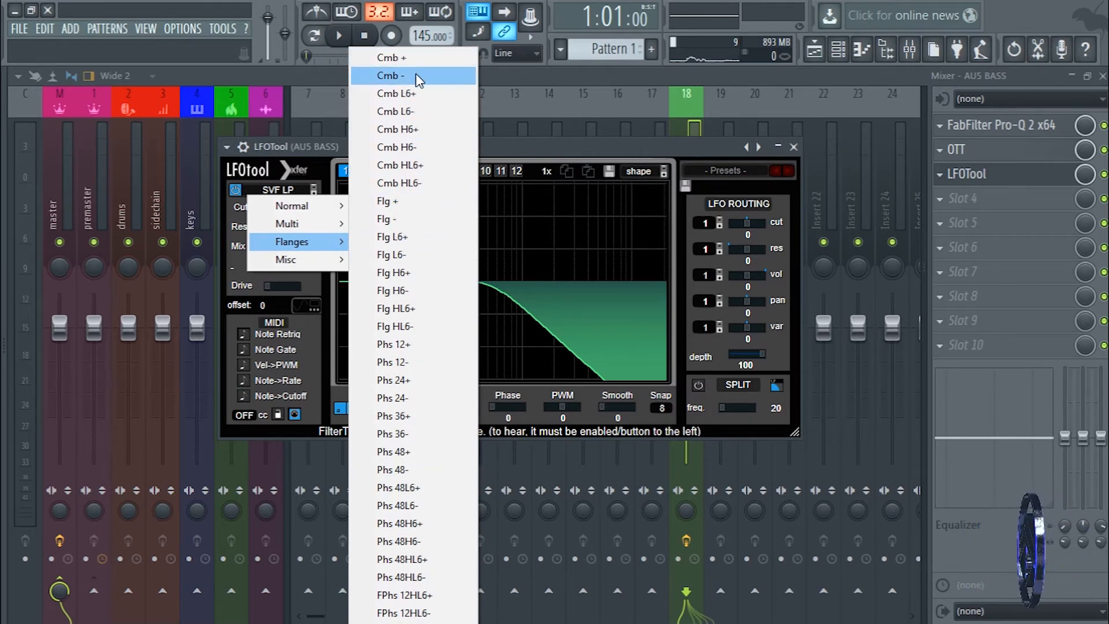
click(409, 113)
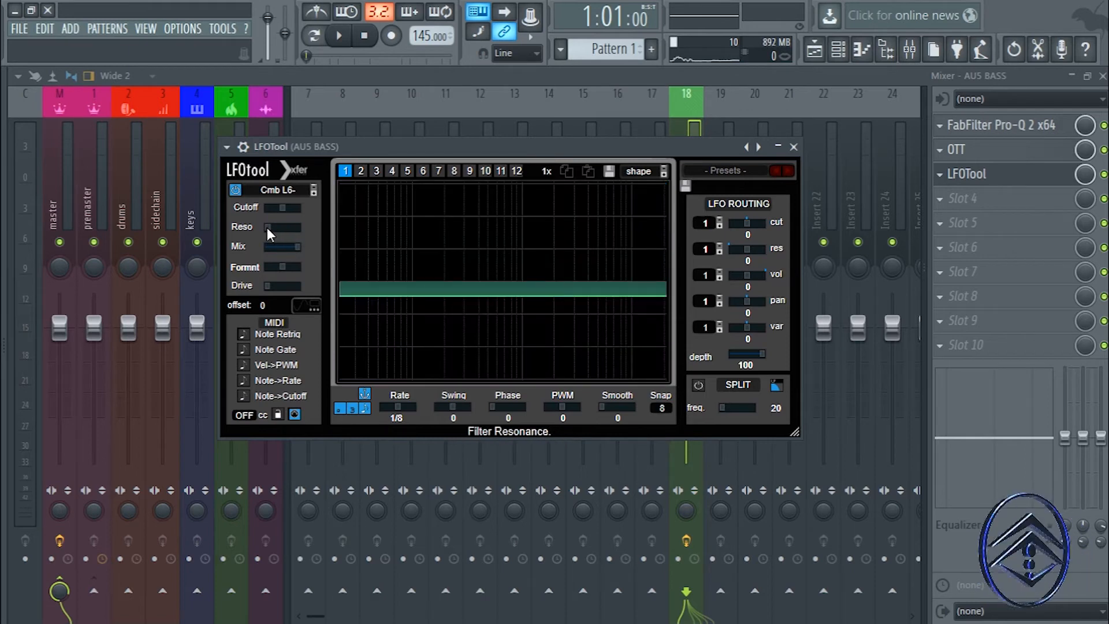
- Set the comb filter's resonance to 74, drive to 11 and cutoff to 8, lower its mix to just over half, and close LFOTool
mouse_move(267, 227)
mouse_down()
mouse_move(410, 239)
mouse_move(394, 237)
mouse_up()
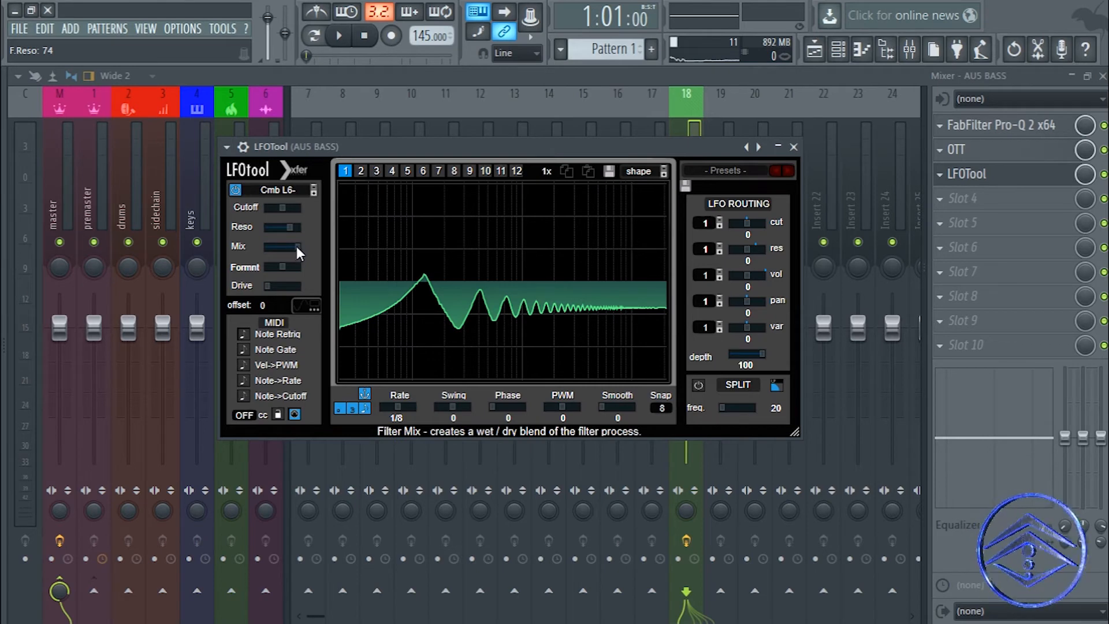
drag(299, 246, 283, 287)
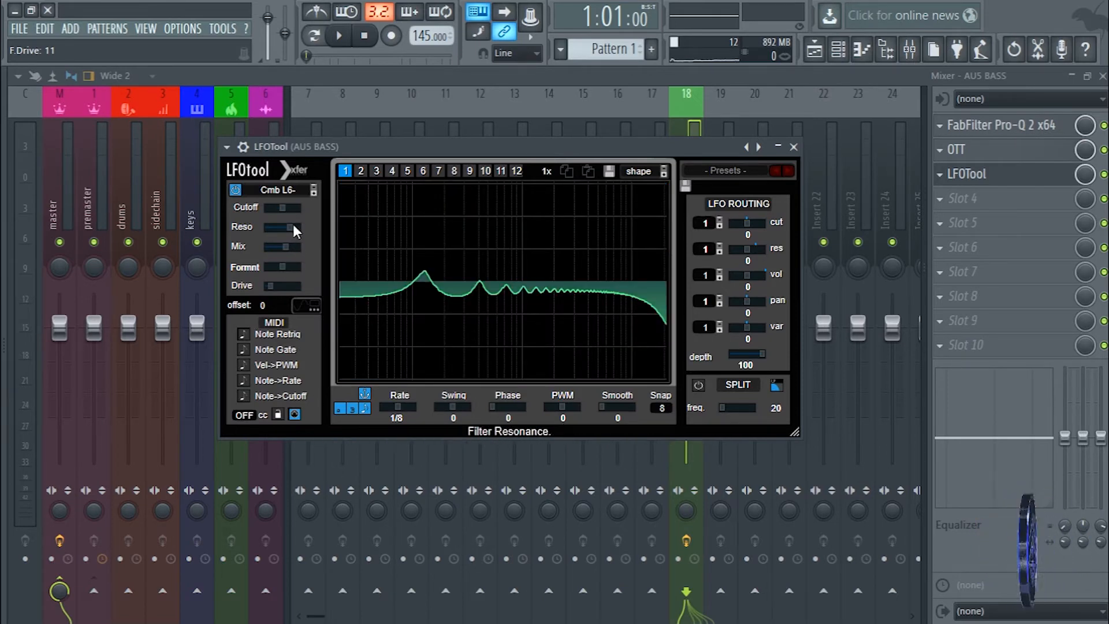
drag(281, 206, 251, 286)
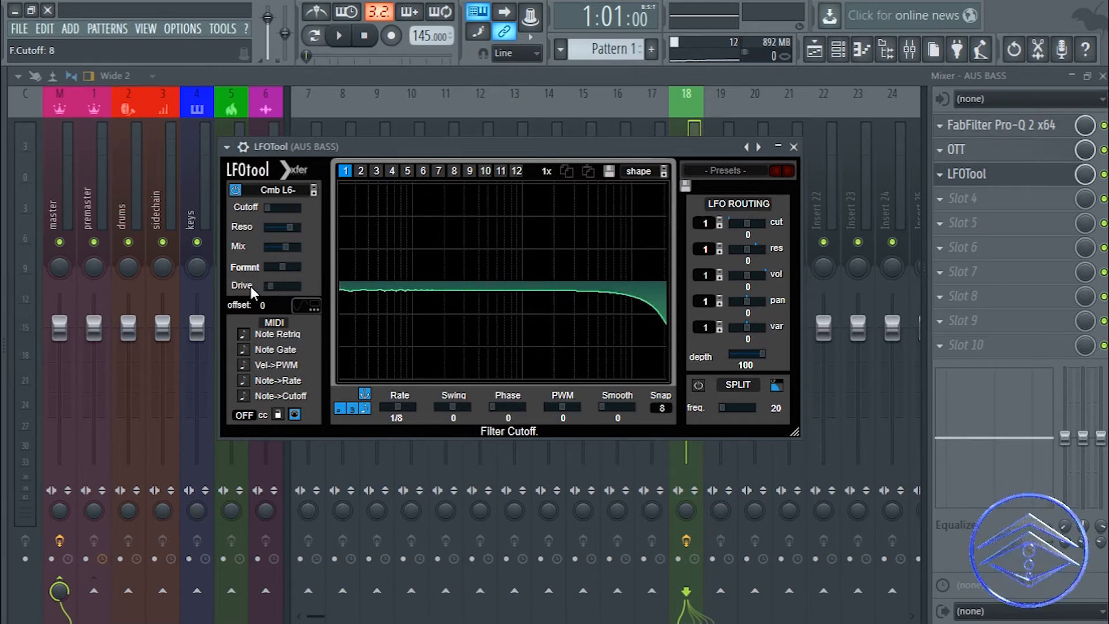
click(794, 148)
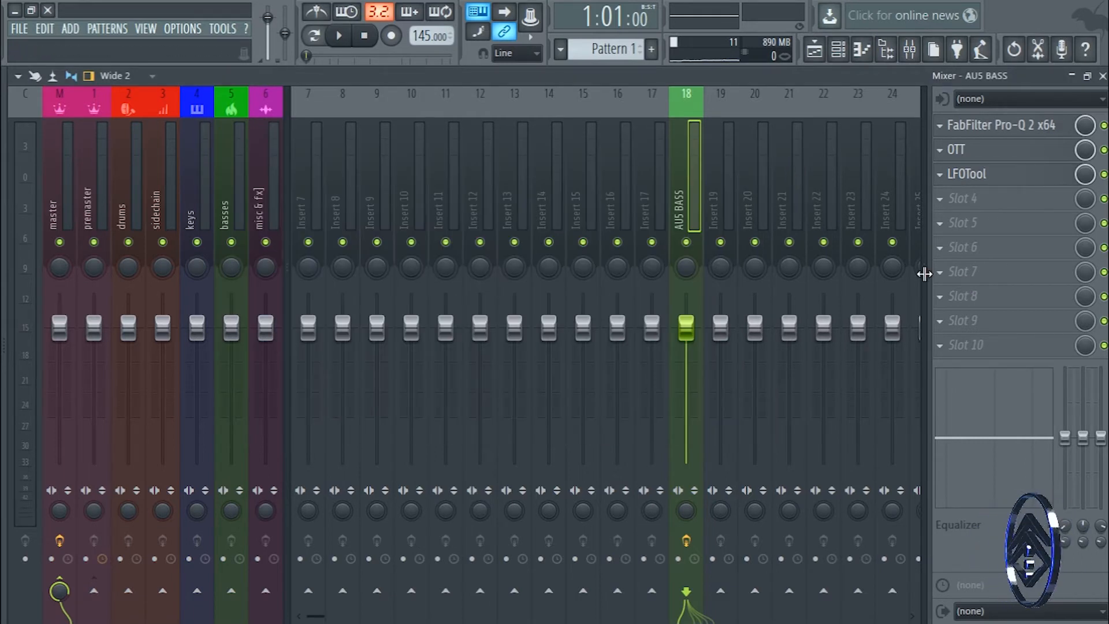
- Load Gross Beat into the fourth effect slot, apply its Tremelo Fst volume preset and close its window
click(946, 201)
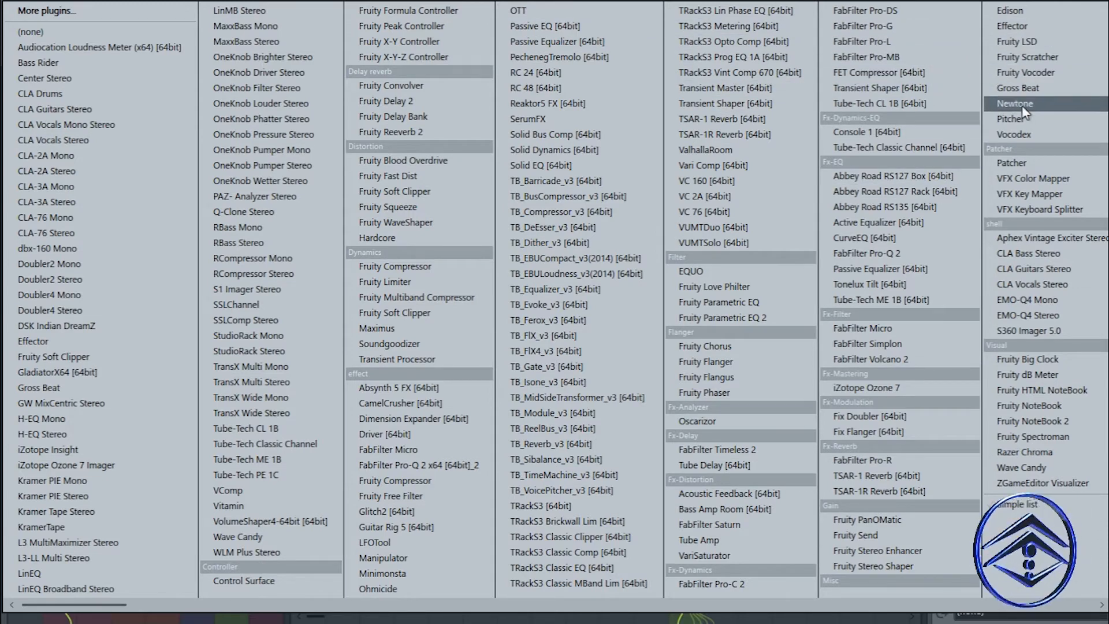
click(1016, 88)
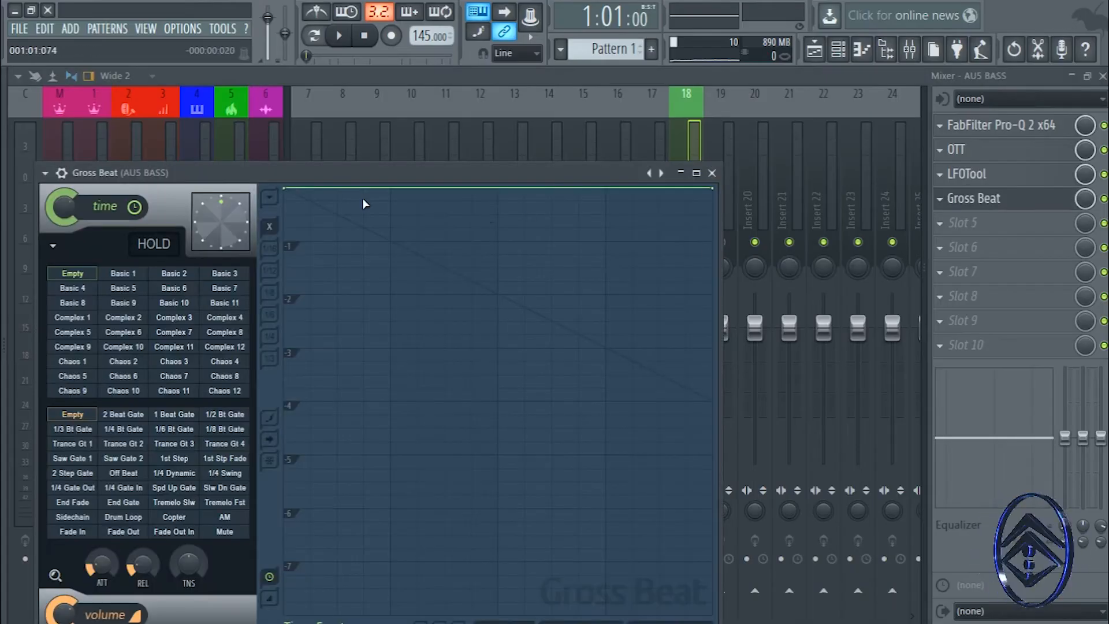
drag(344, 173, 355, 100)
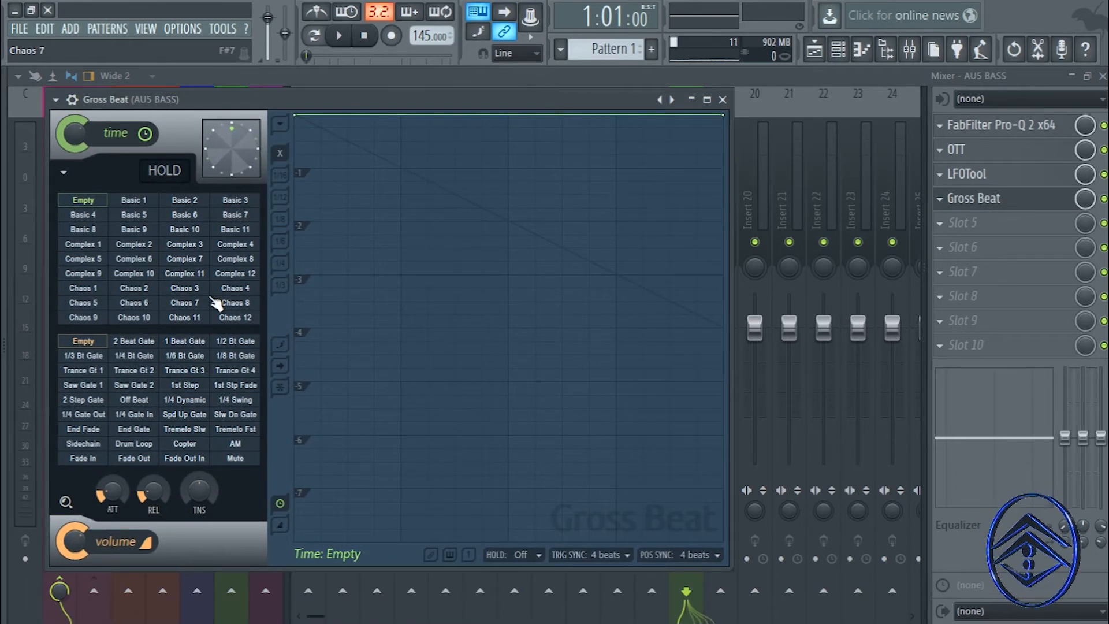
click(242, 430)
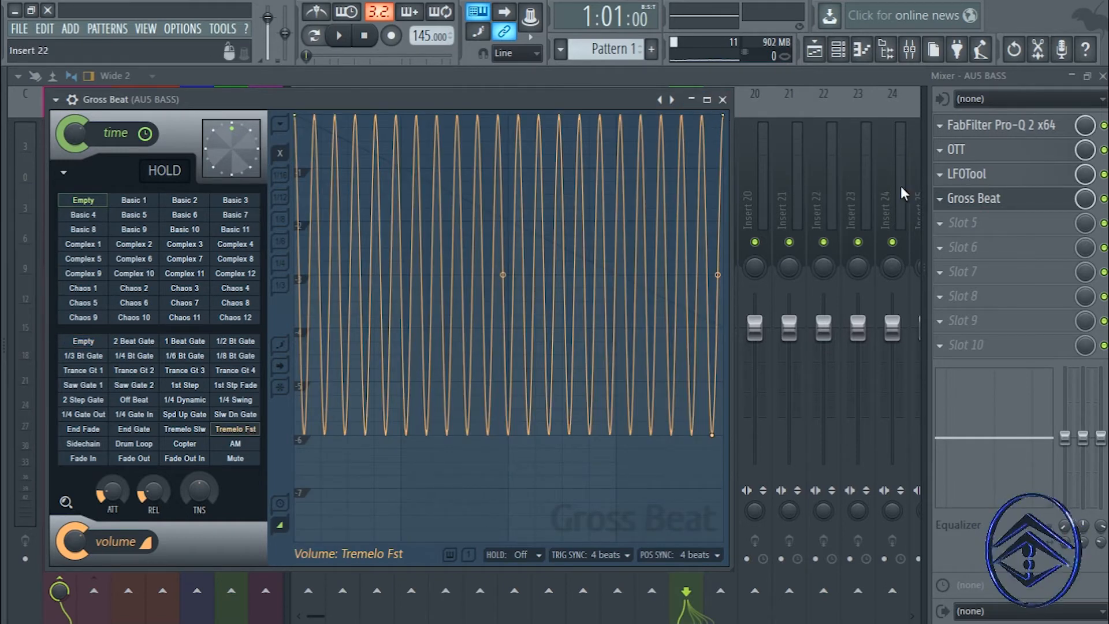
click(723, 100)
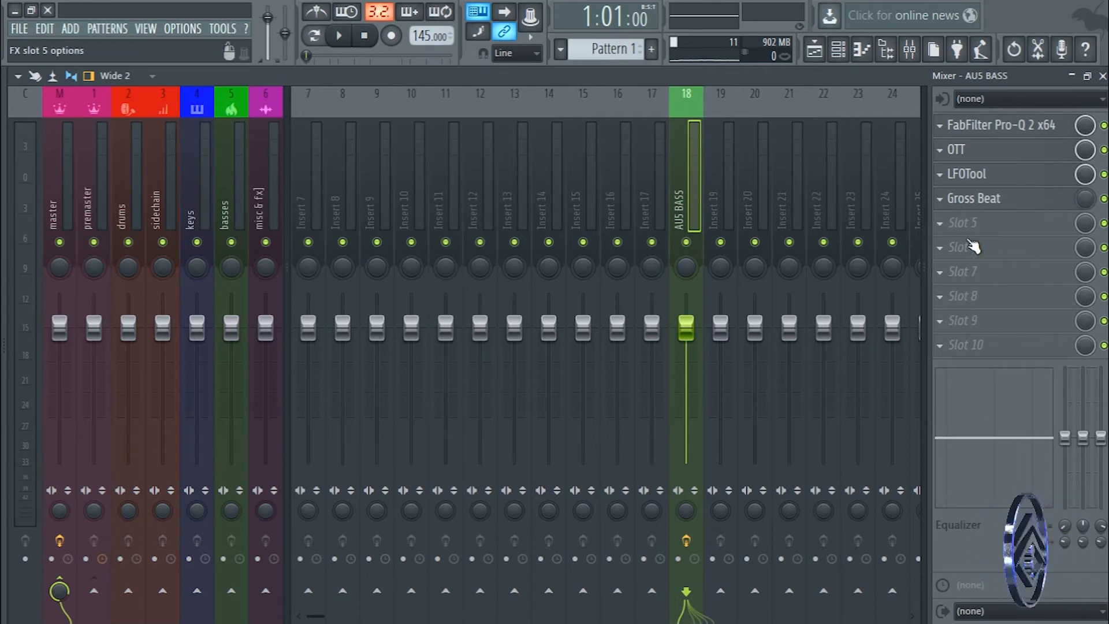
- Load a second FabFilter Pro-Q 2 x64 into the fifth effect slot and reposition its editor
click(940, 223)
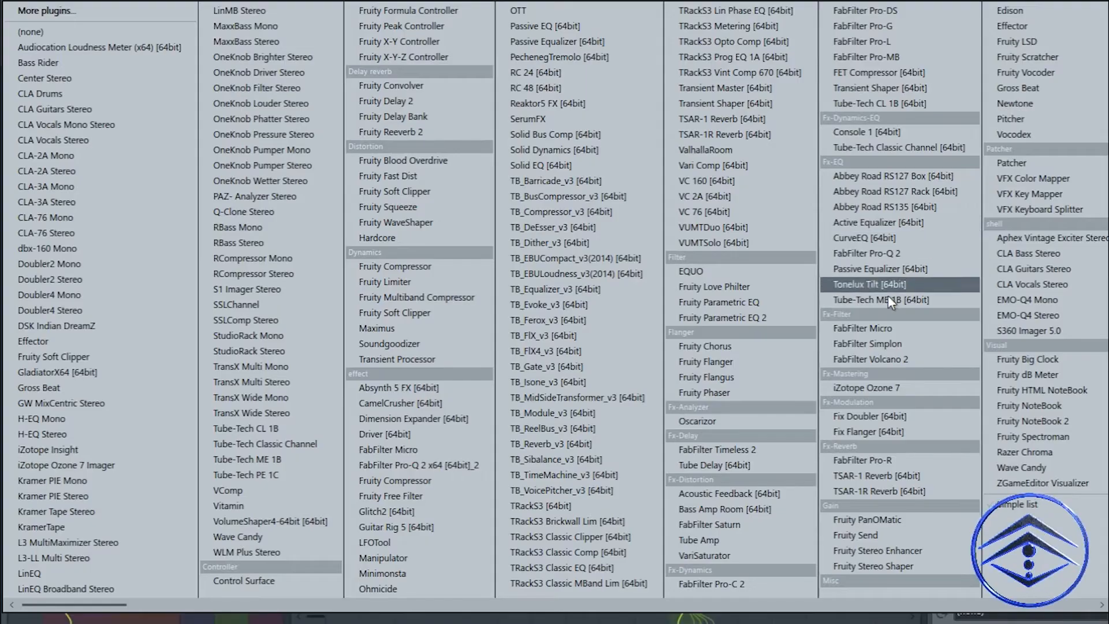
click(422, 465)
drag(364, 191, 418, 124)
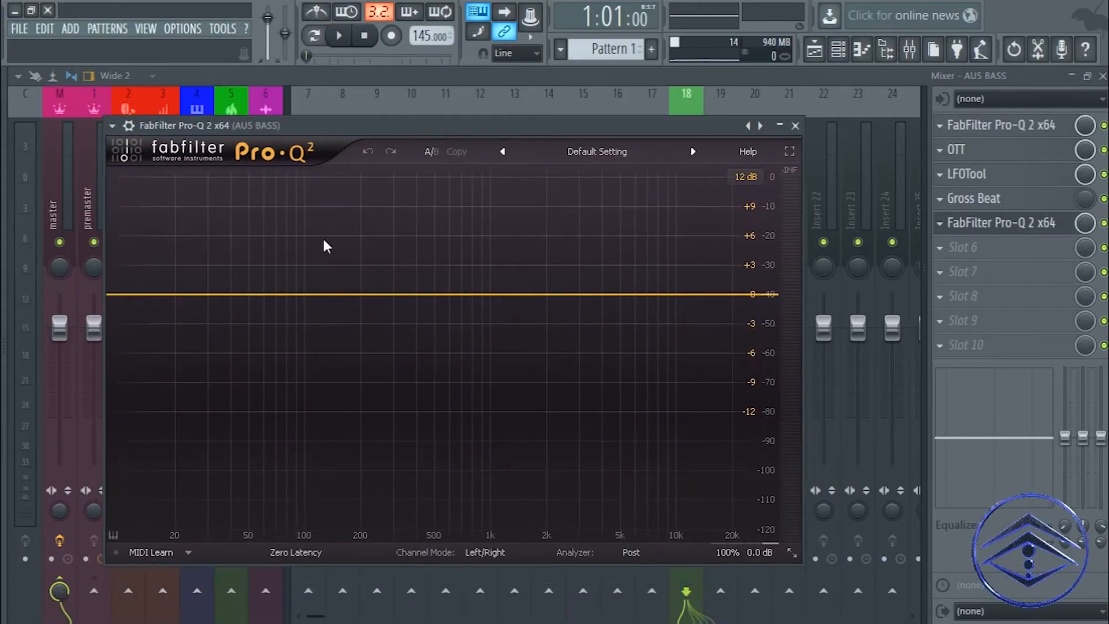
- Add a High Cut band at about 194 Hz with a Q of about 1.39, and close the Pro-Q 2 editor and the mixer
drag(372, 297, 359, 251)
right_click(359, 251)
mouse_move(424, 285)
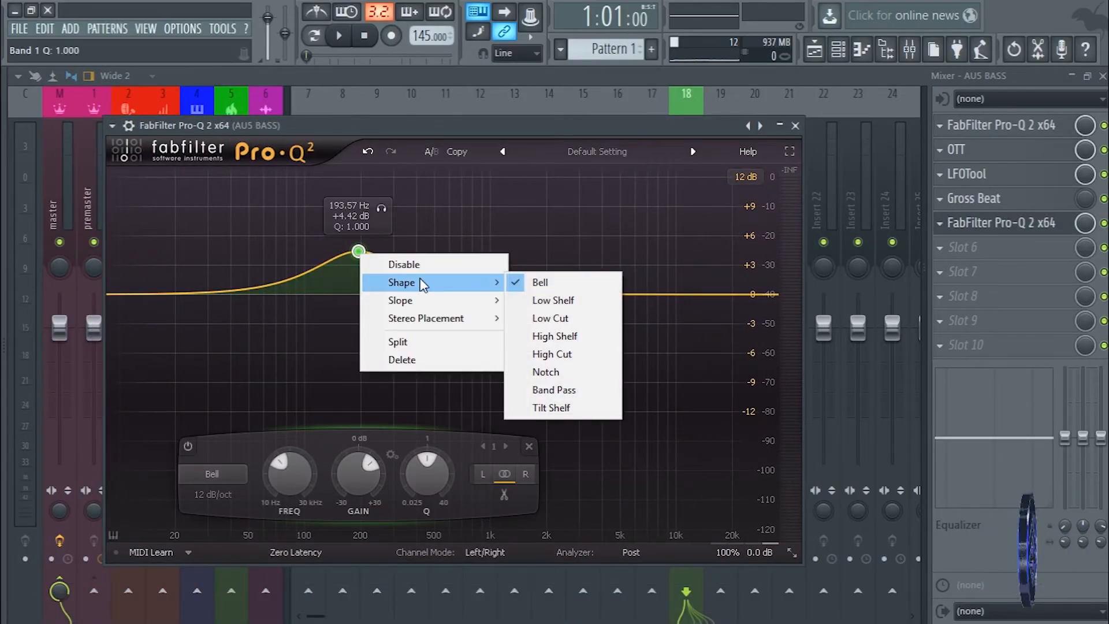
click(562, 357)
drag(427, 468, 435, 483)
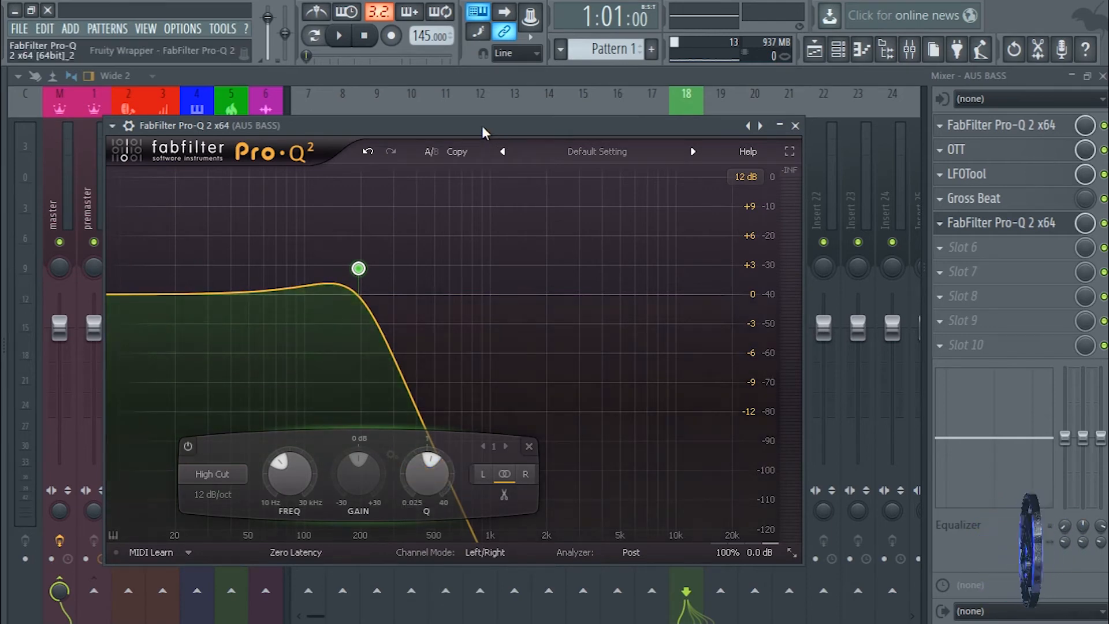
drag(482, 126, 478, 104)
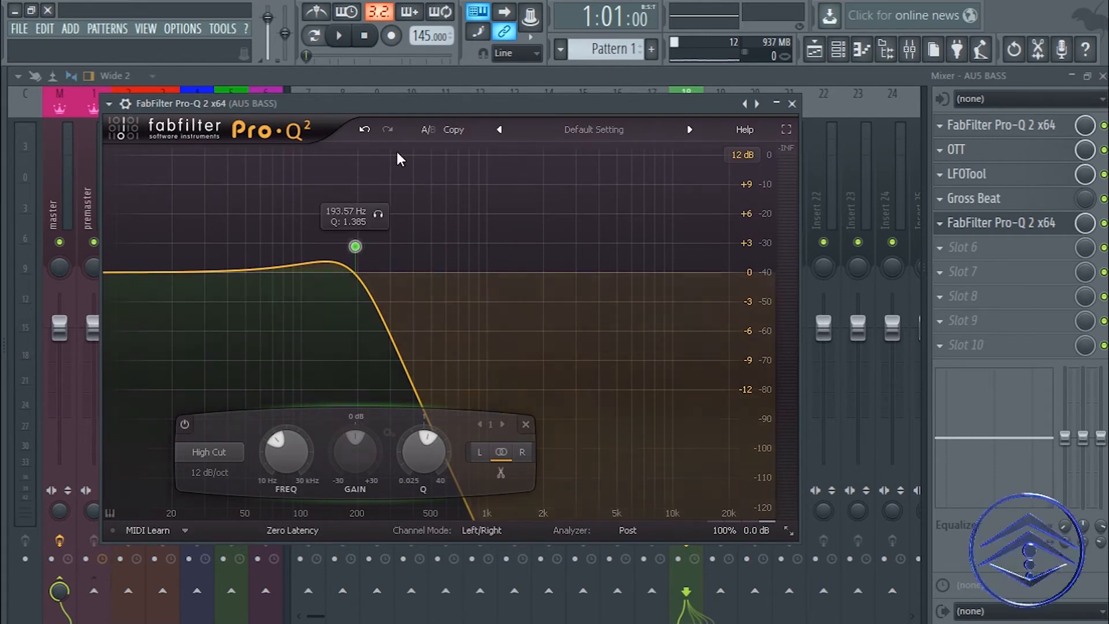
click(792, 104)
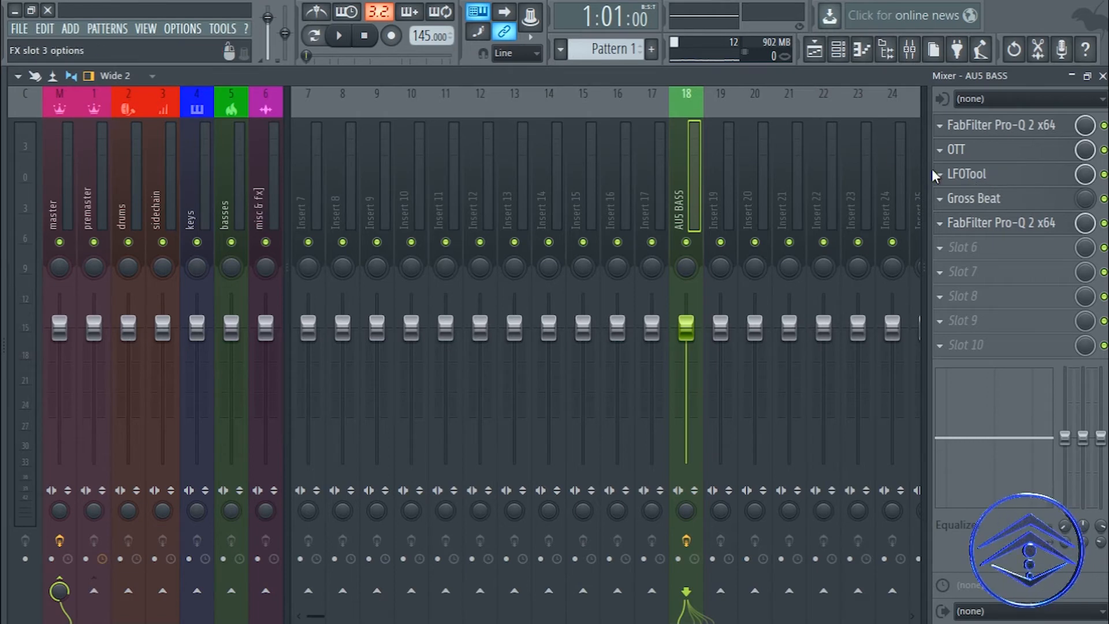
click(1102, 77)
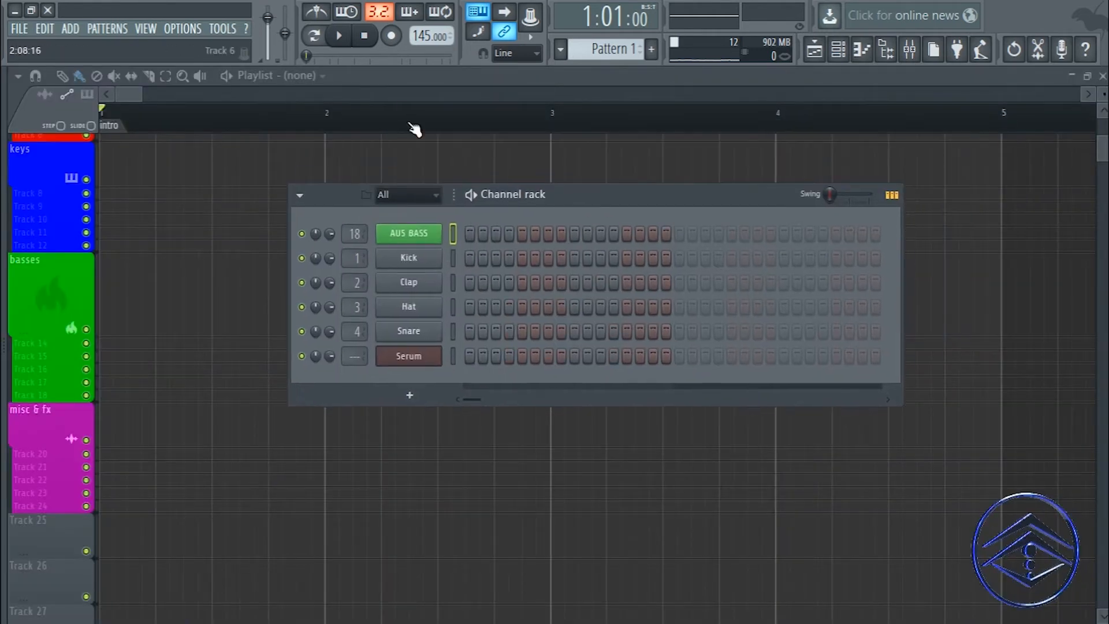
drag(549, 194, 566, 165)
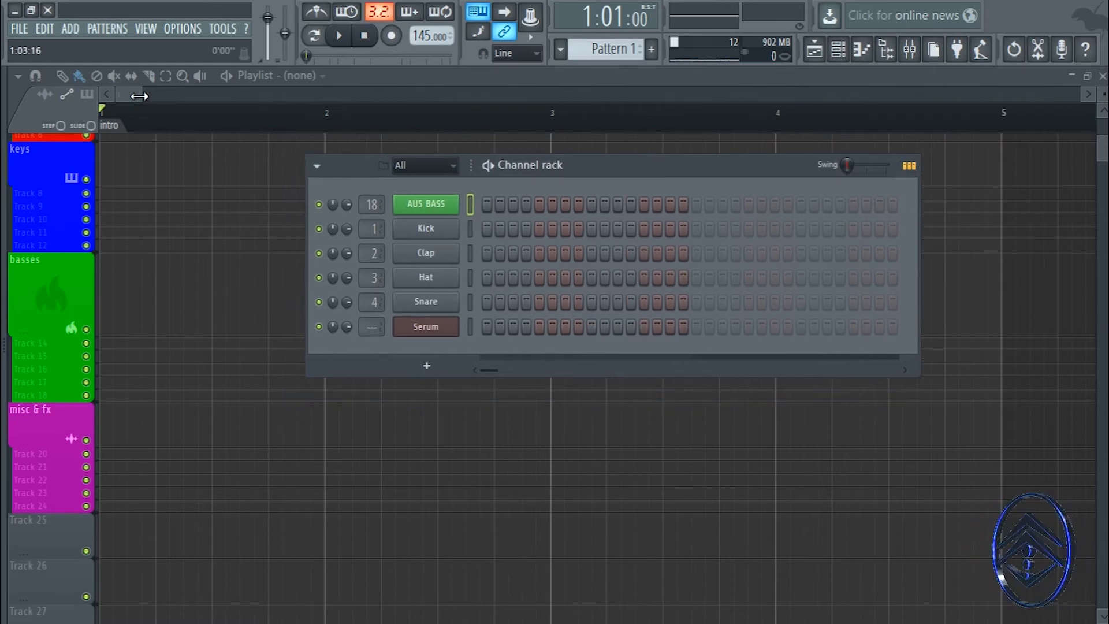
drag(139, 96, 216, 104)
scroll(185, 129, up, 1)
scroll(203, 212, up, 2)
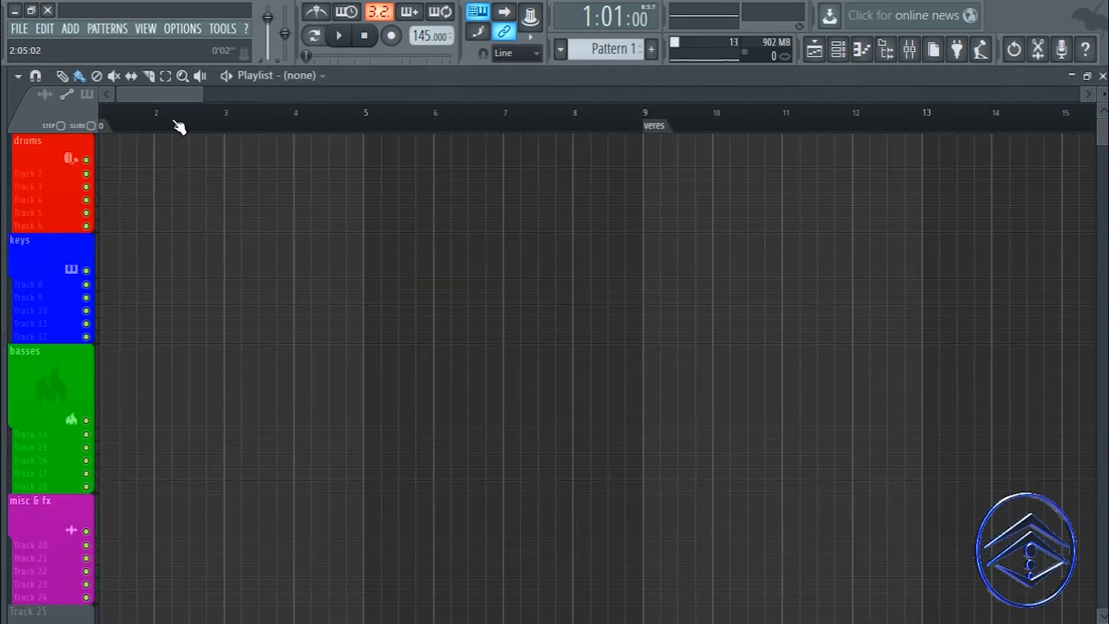
scroll(179, 127, up, 2)
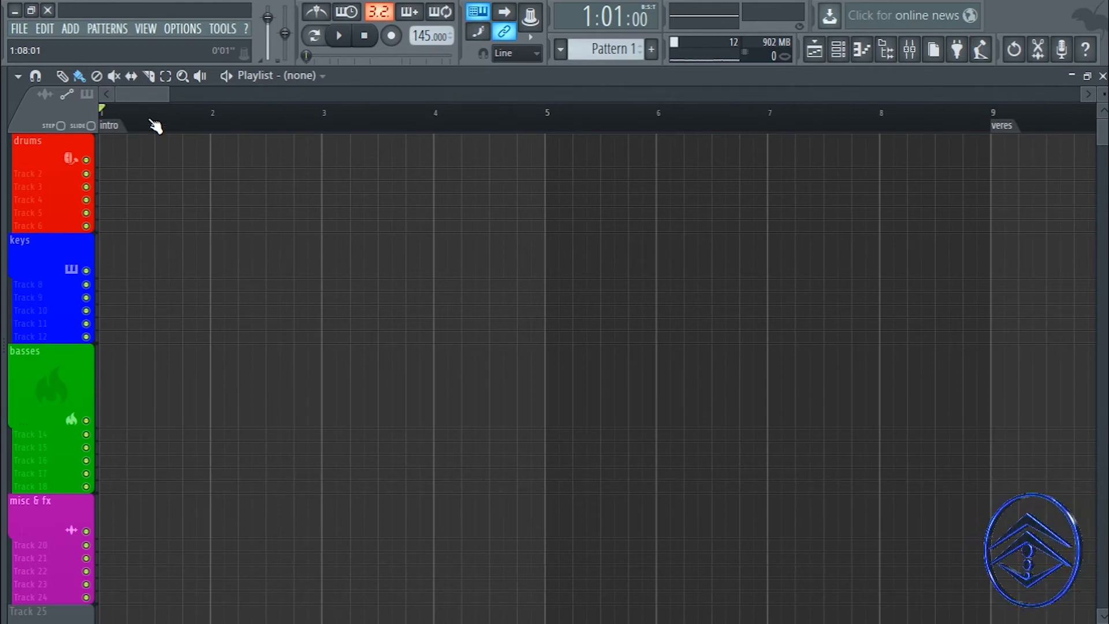
- Open the AU5 BASS channel's piano roll and place an F3 note at the start of bar 1
click(841, 50)
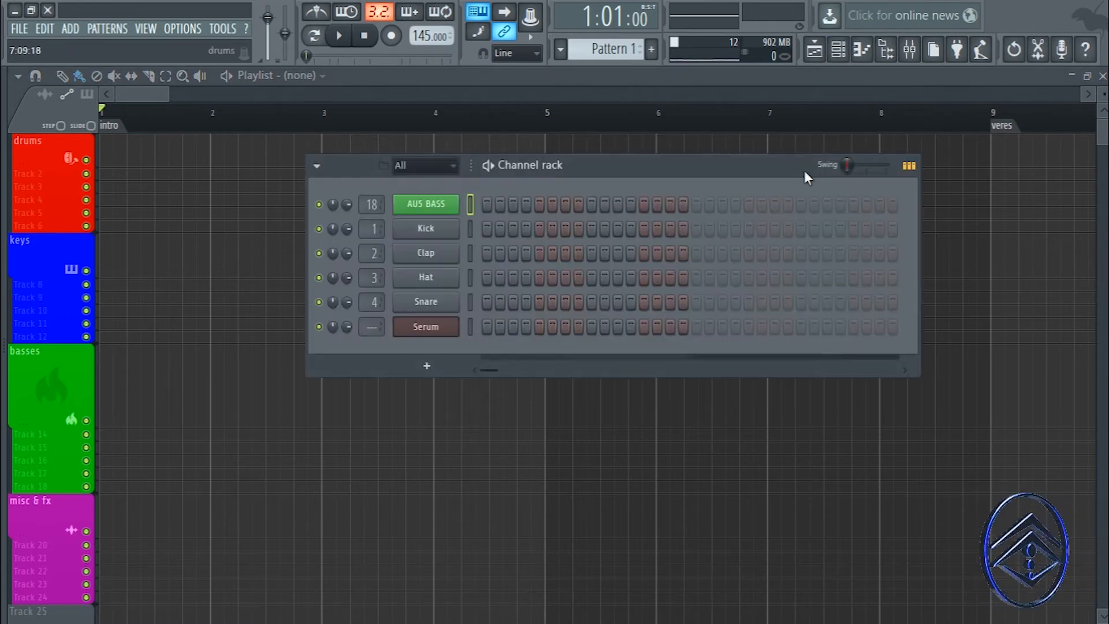
right_click(427, 208)
click(510, 204)
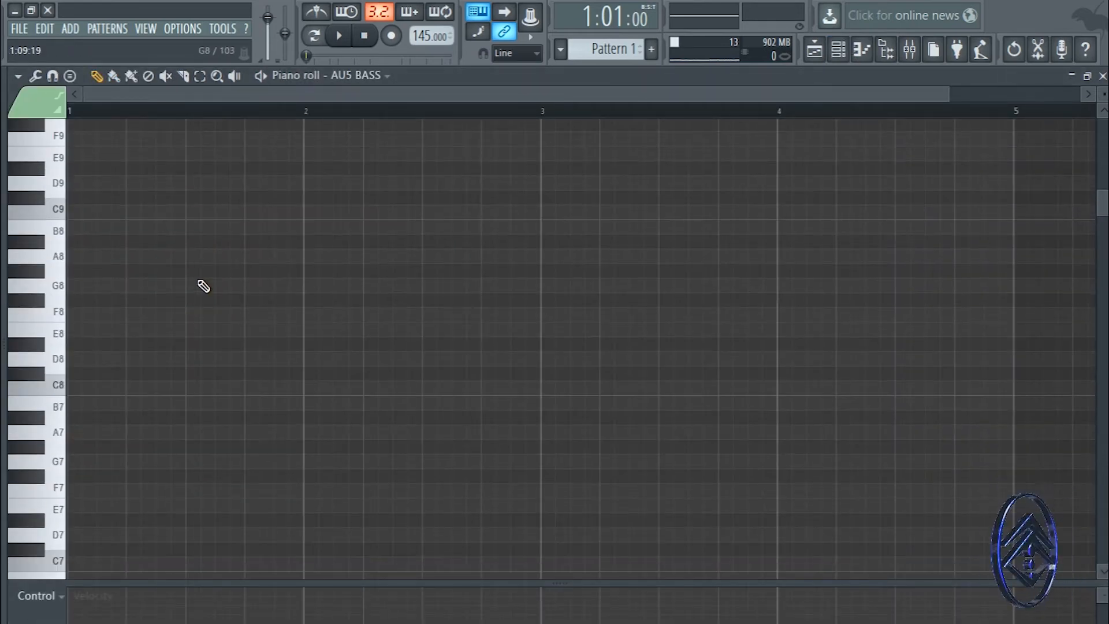
scroll(191, 297, up, 4)
scroll(168, 320, down, 20)
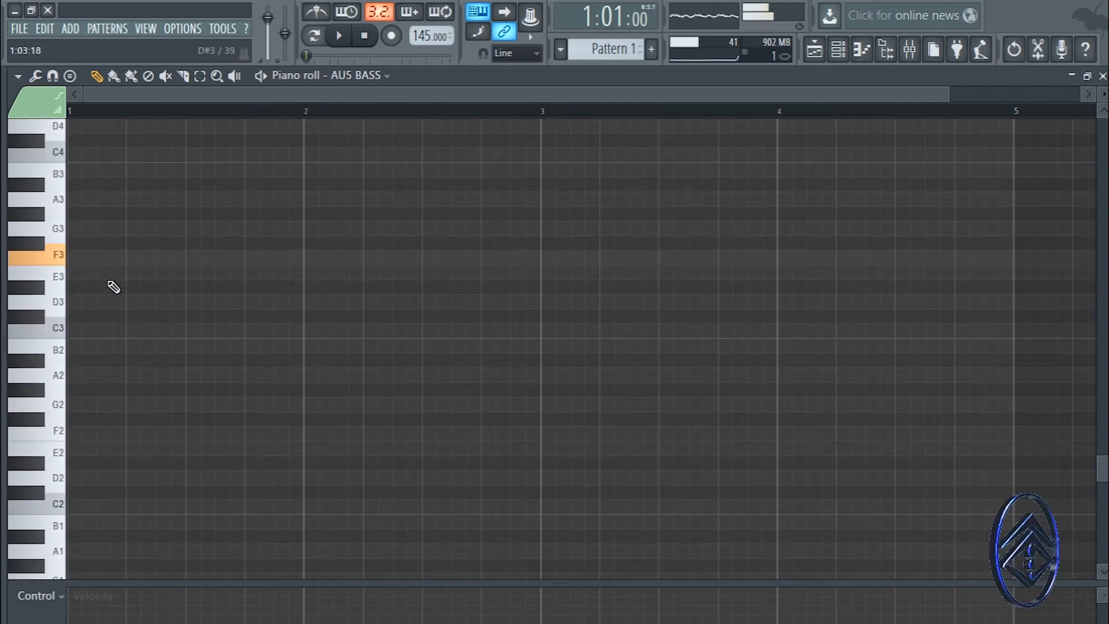
click(86, 258)
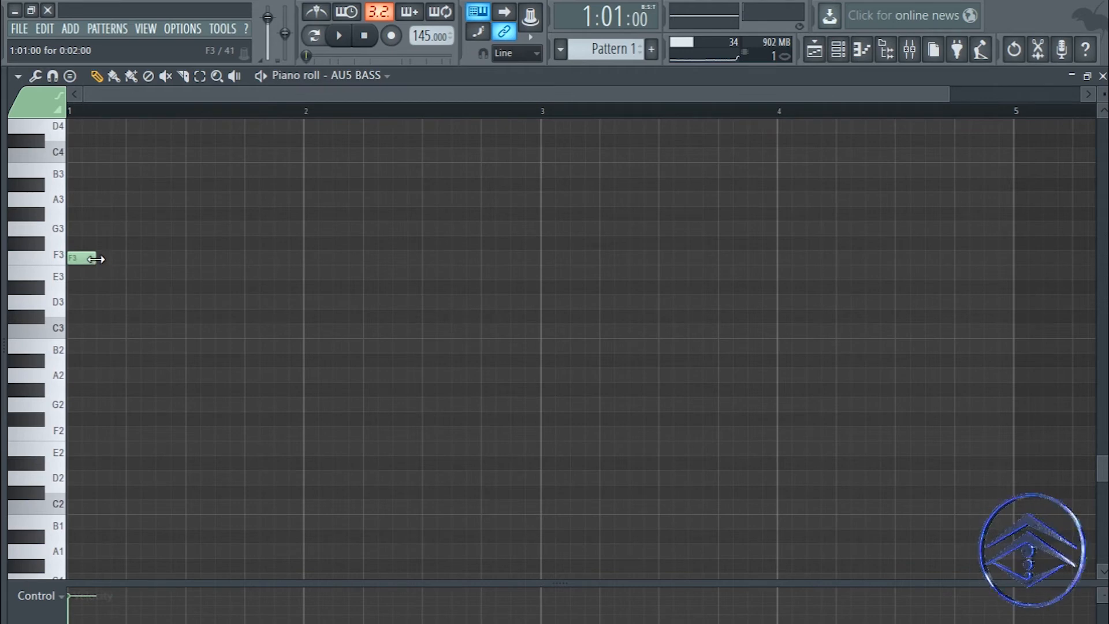
- Lengthen the F3 note to two bars and place Pattern 1 at bar 1 of the keys track in the playlist
drag(96, 259, 540, 263)
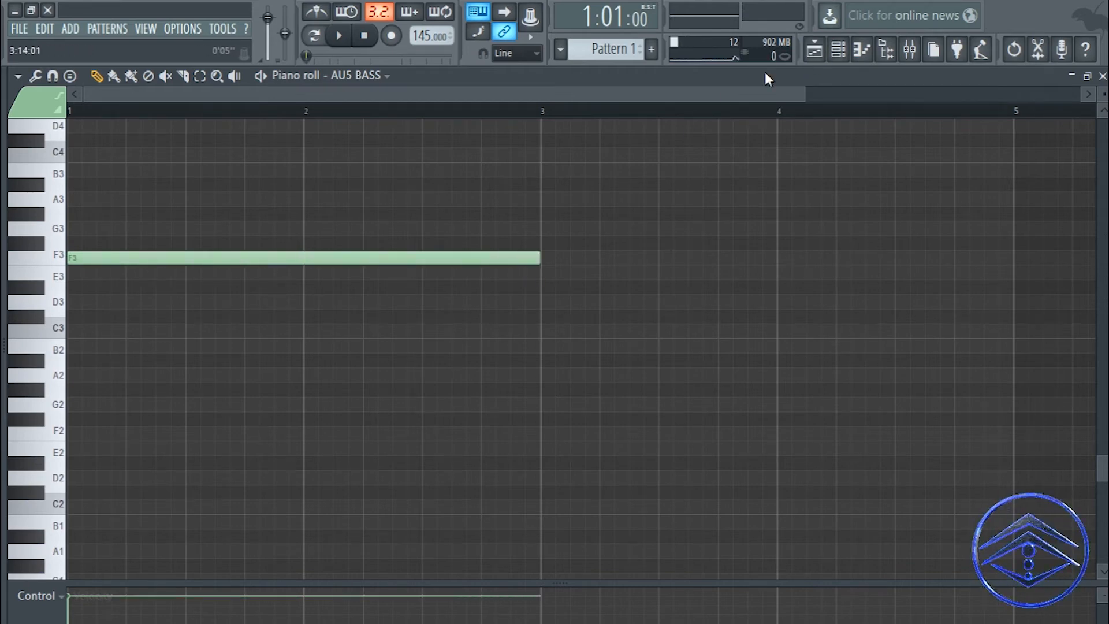
click(816, 53)
click(253, 248)
drag(292, 260, 113, 266)
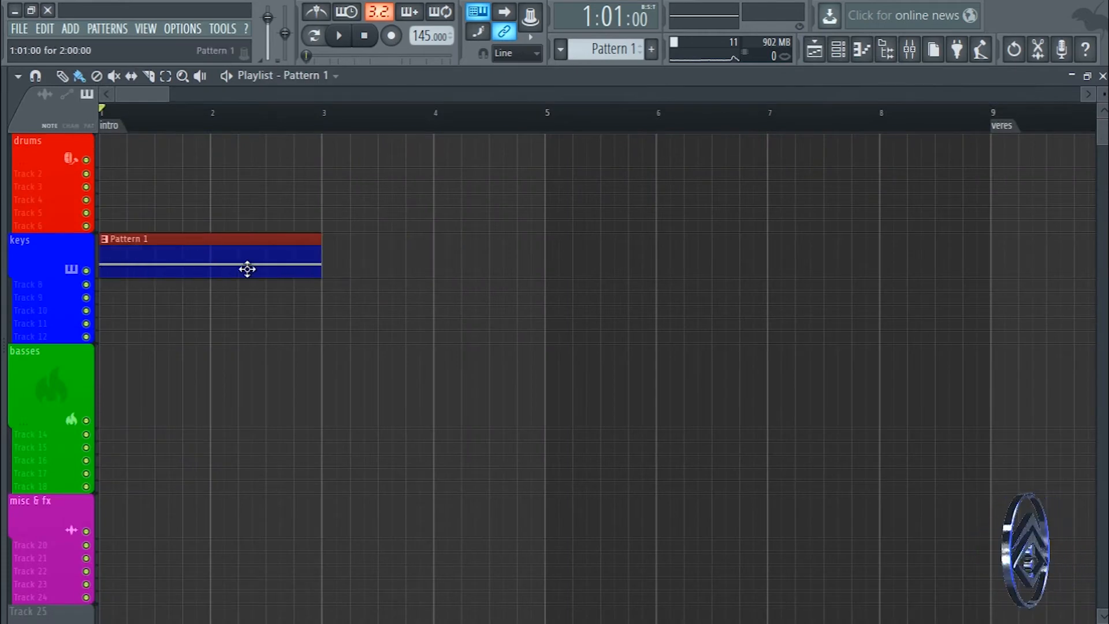
- Shorten Pattern 1's F3 note to one bar and move the clip to the start of the basses track
double_click(248, 263)
drag(305, 257, 190, 257)
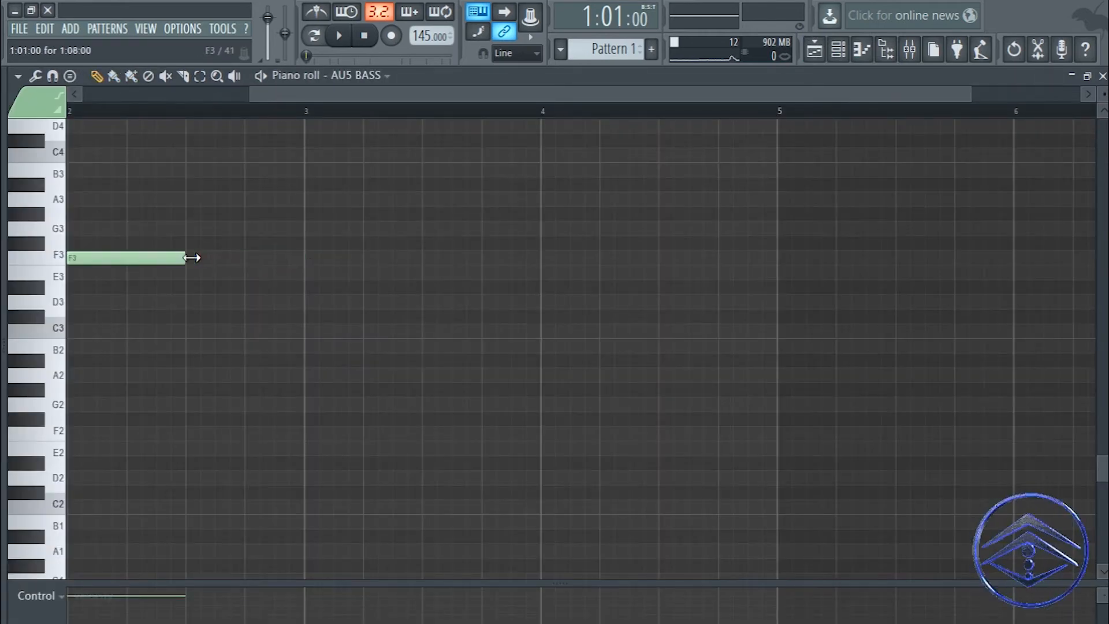
click(814, 51)
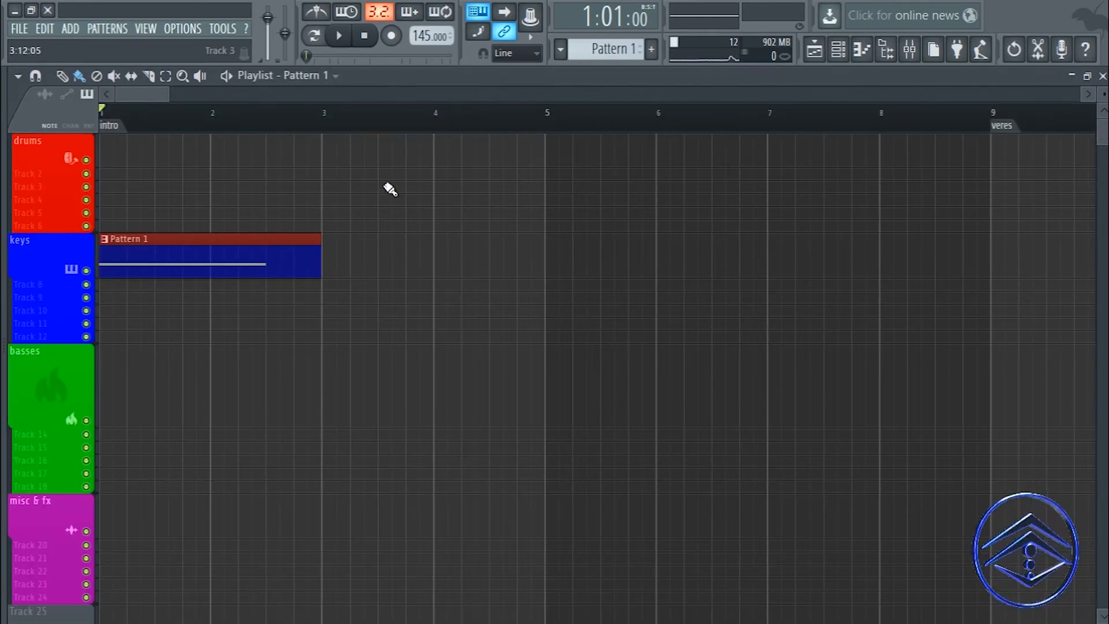
double_click(266, 271)
drag(264, 95, 81, 108)
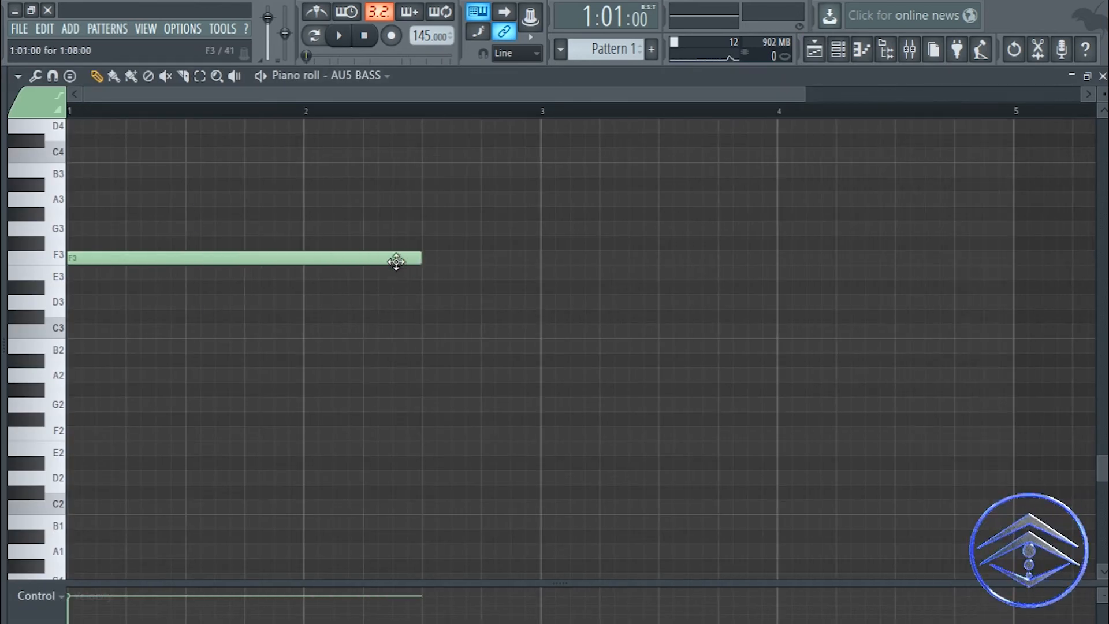
drag(420, 254, 305, 253)
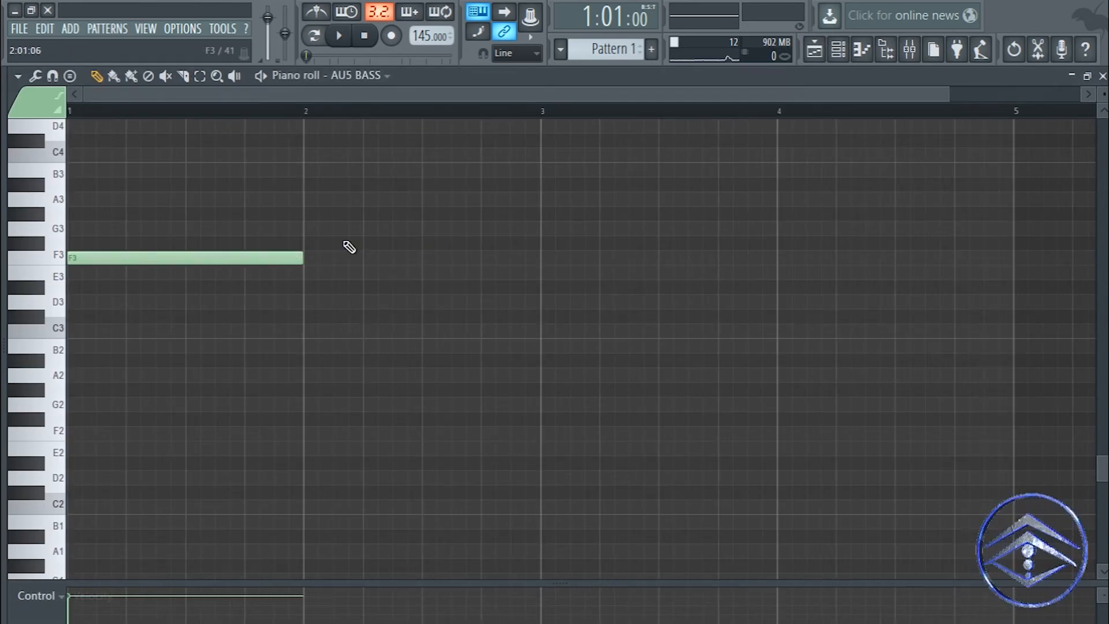
click(814, 51)
drag(166, 265, 125, 406)
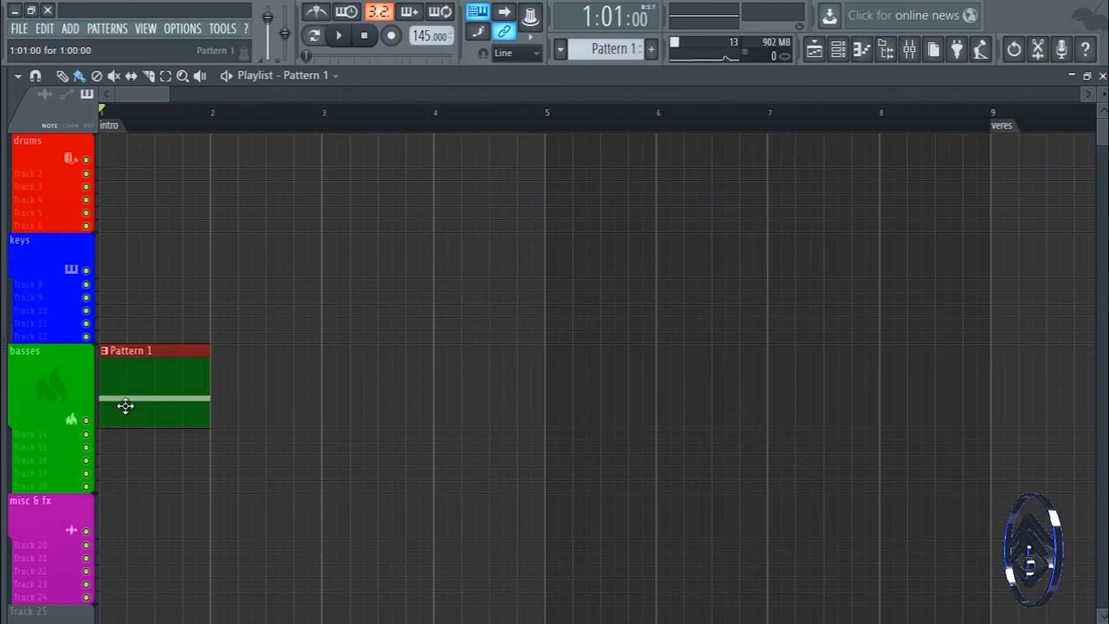
- Review the effect chain on the AU5 BASS mixer insert and play back the bass clip in the playlist
click(910, 50)
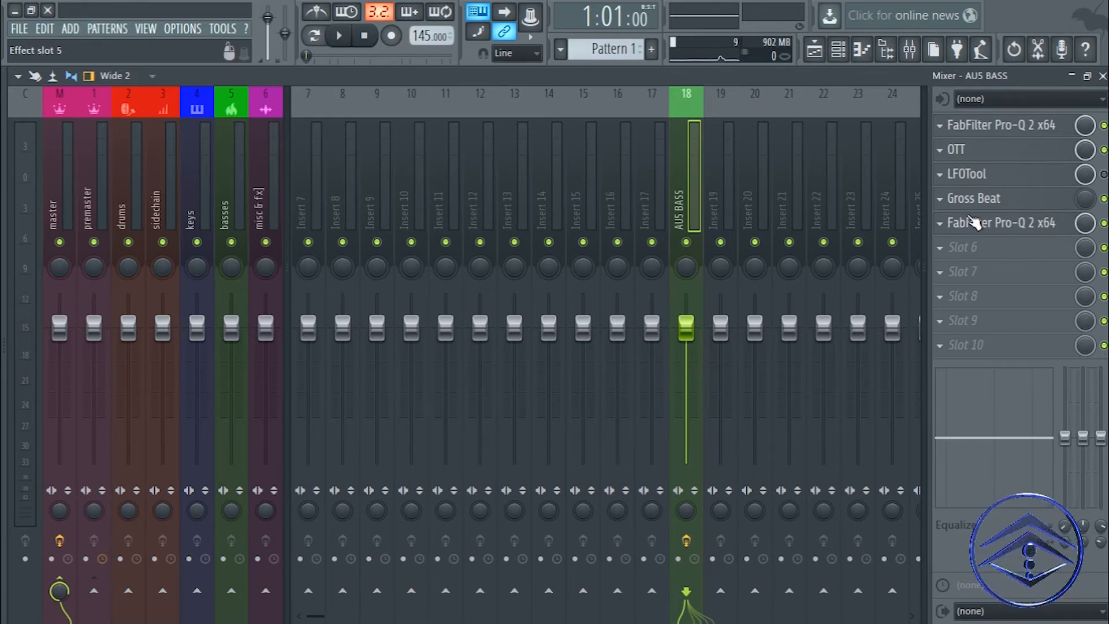
click(1103, 78)
key(space)
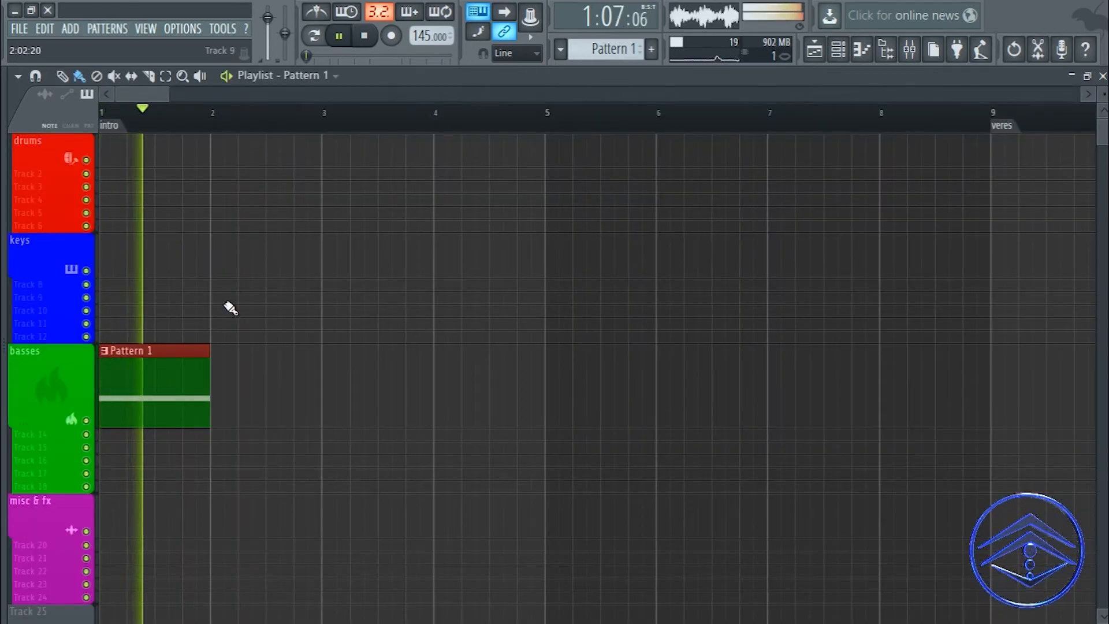
scroll(227, 306, down, 2)
key(space)
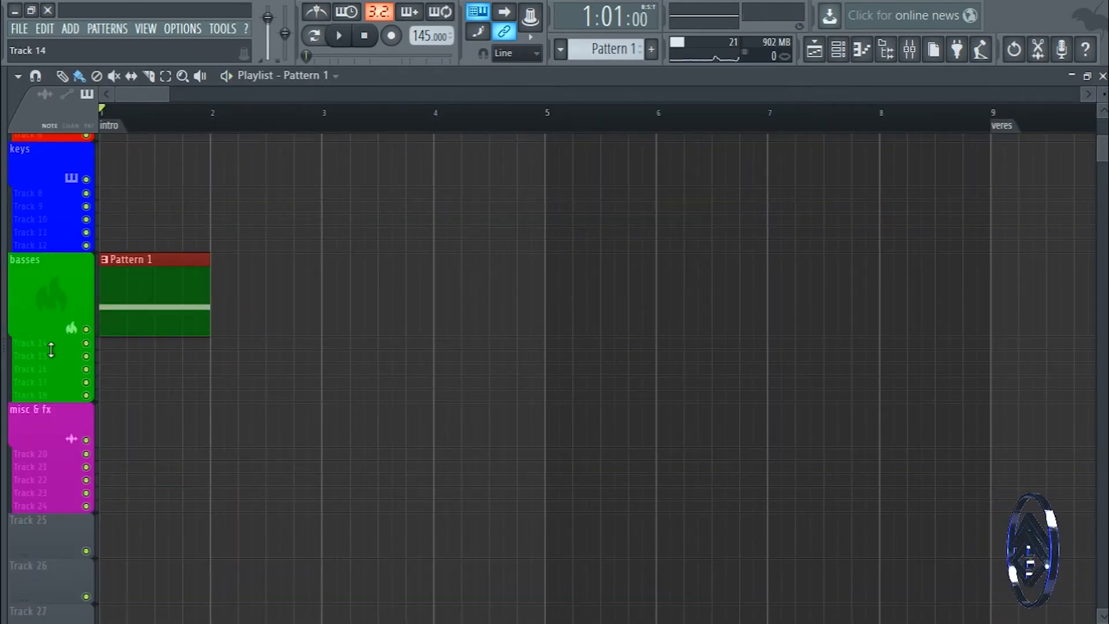
- Increase the height of Track 14 and set bar 1 as the playlist's time selection
drag(50, 350, 43, 411)
scroll(284, 286, down, 1)
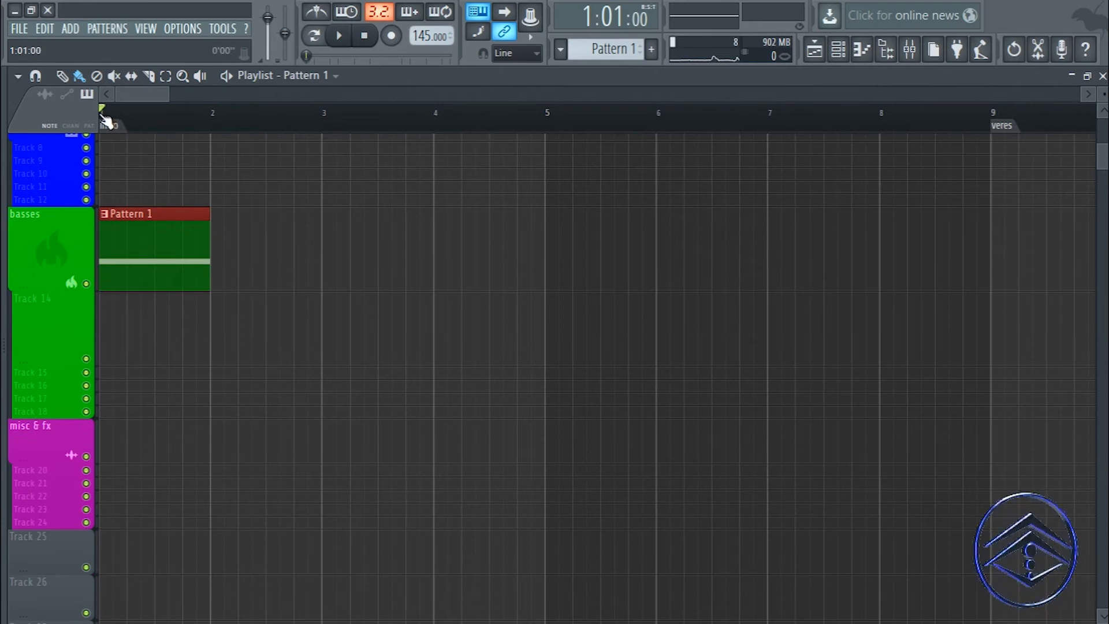
drag(105, 120, 224, 137)
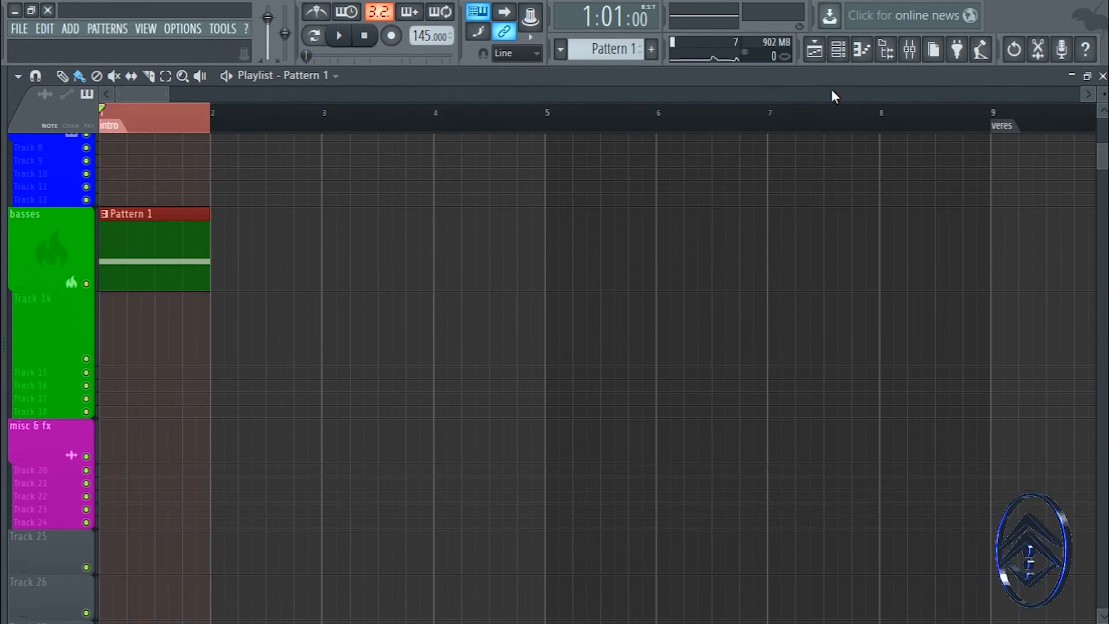
- Create an automation clip for Macro 1 of the AU5 BASS Serum instrument from its browsed parameters
click(838, 49)
click(432, 206)
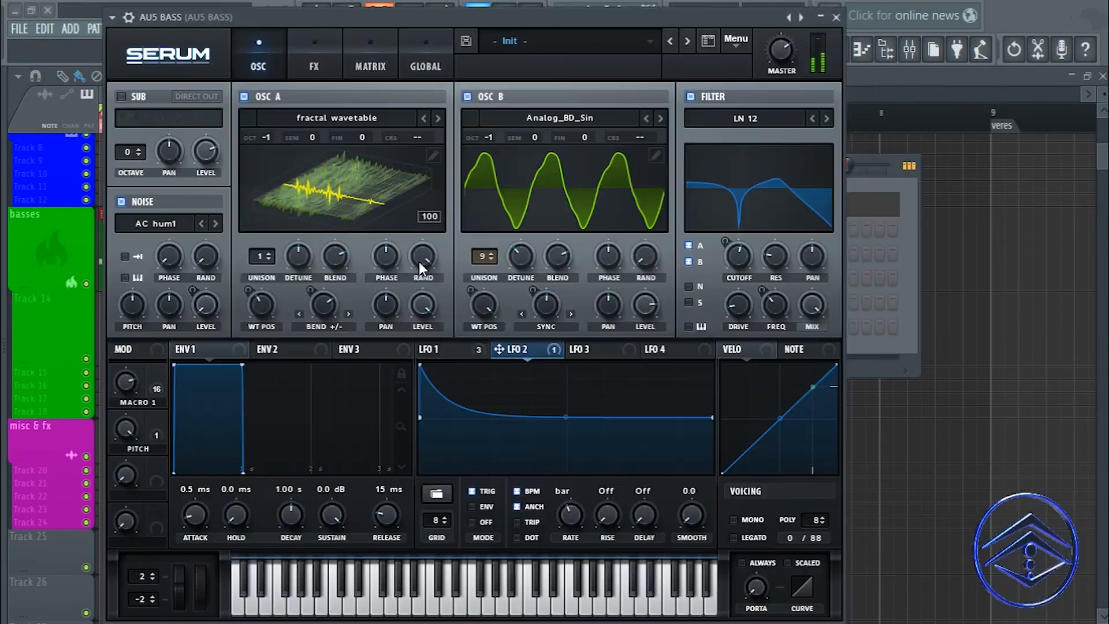
drag(425, 25, 512, 17)
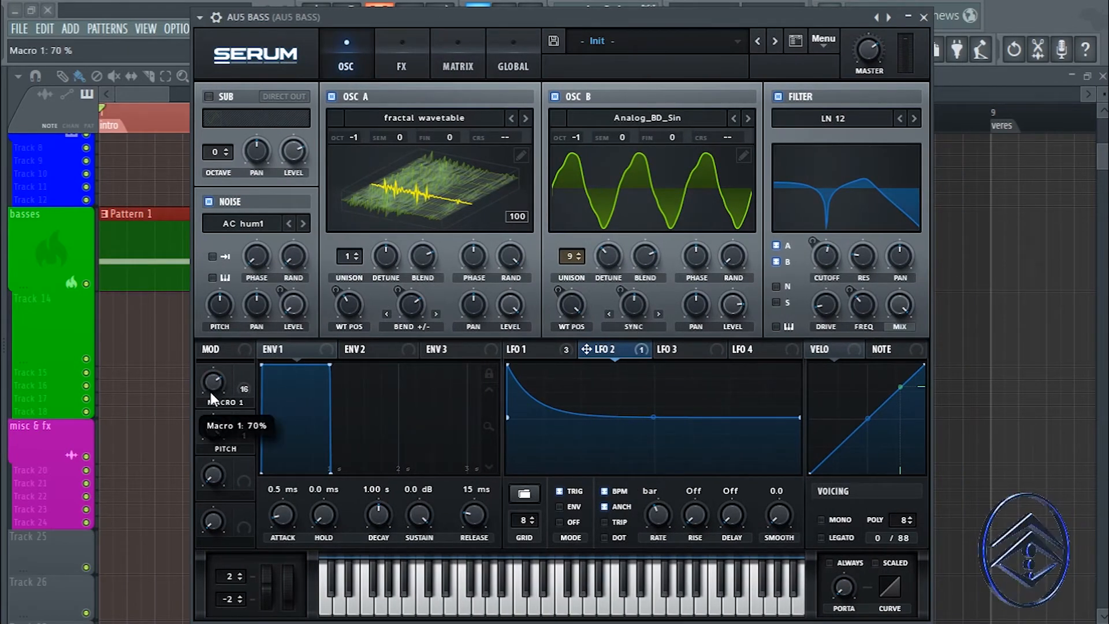
drag(210, 383, 219, 391)
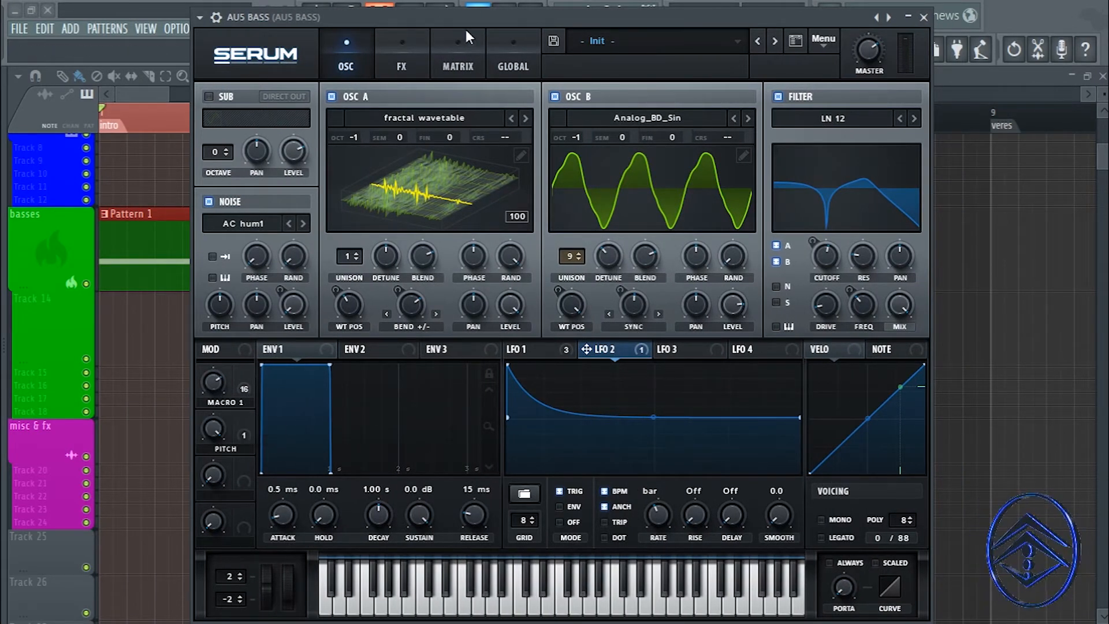
click(199, 17)
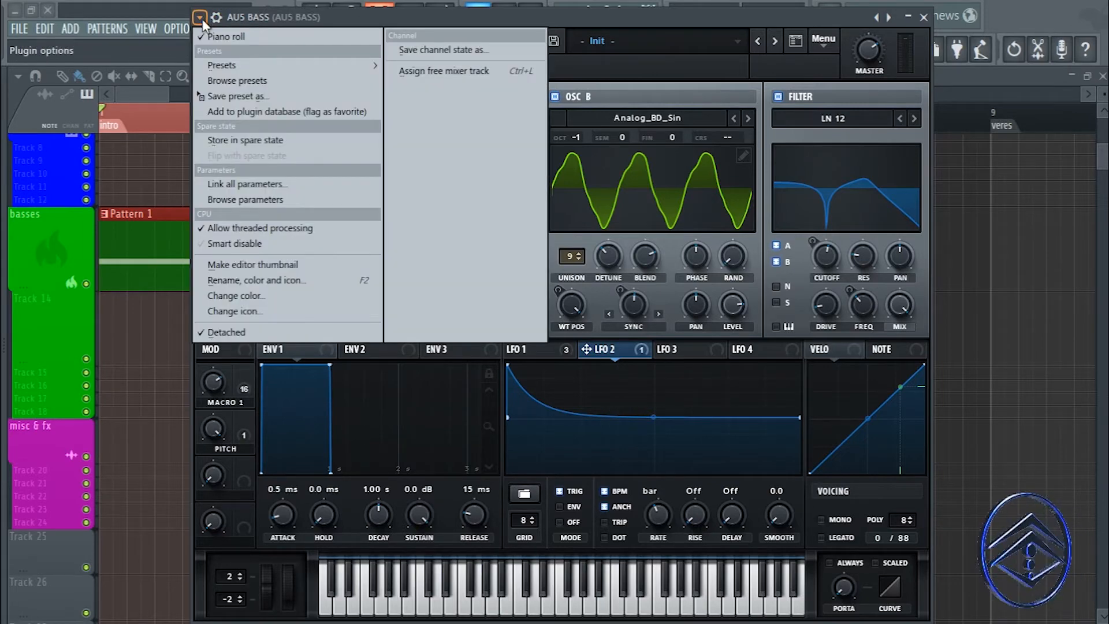
click(252, 199)
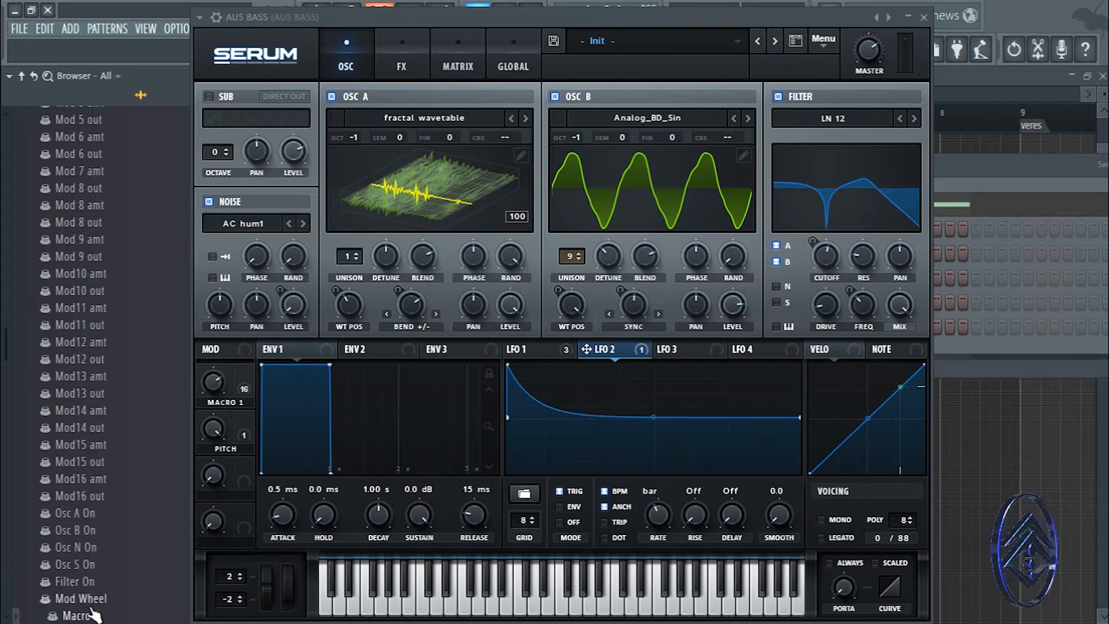
right_click(77, 617)
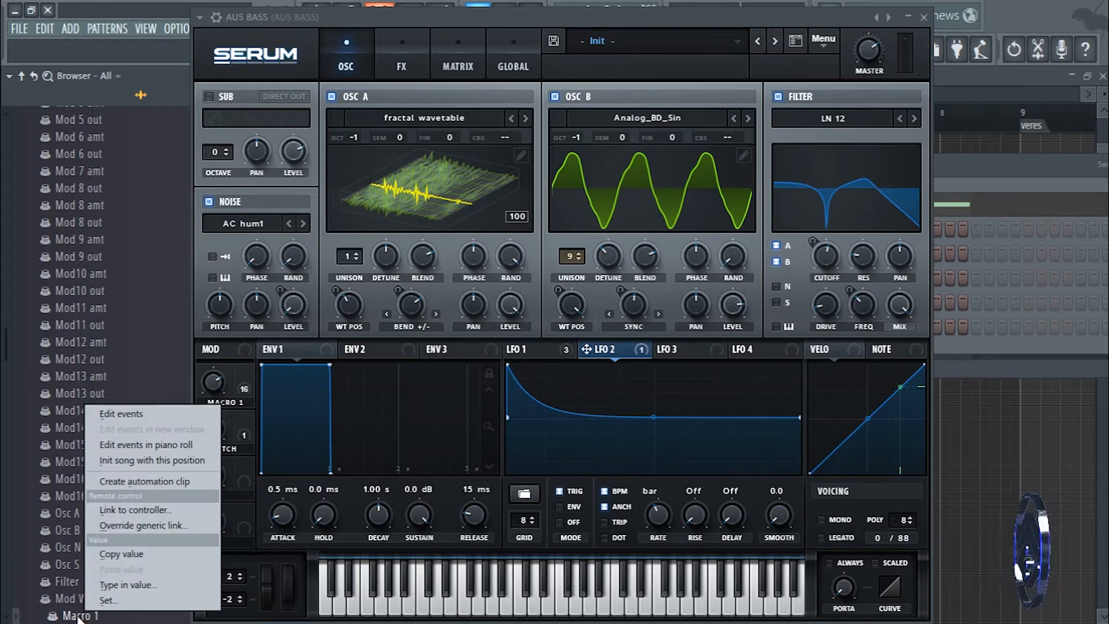
click(151, 480)
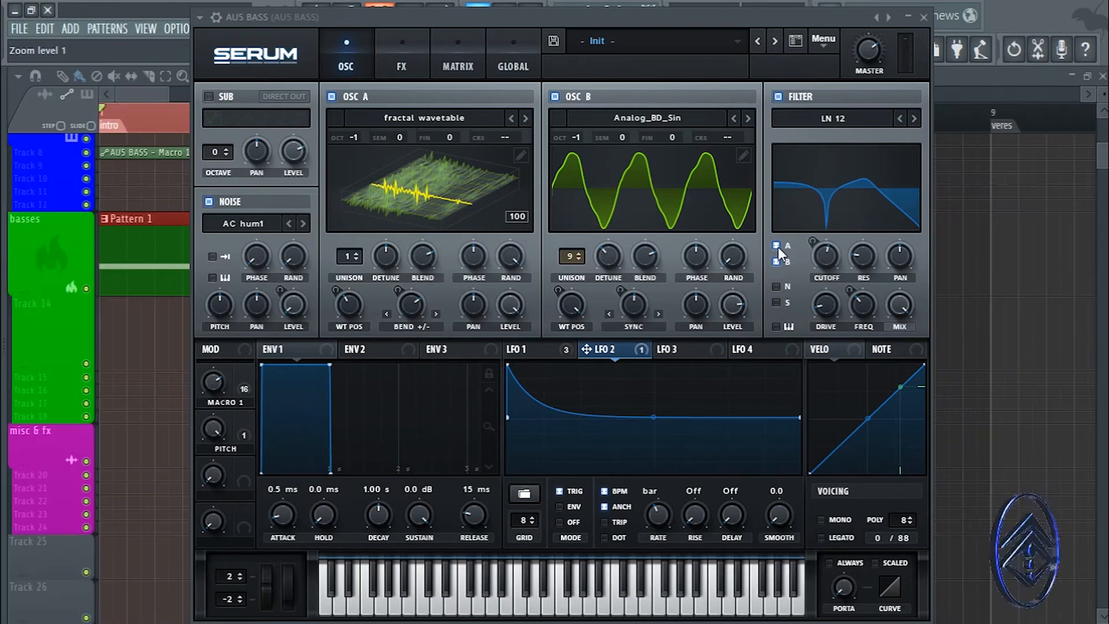
click(923, 17)
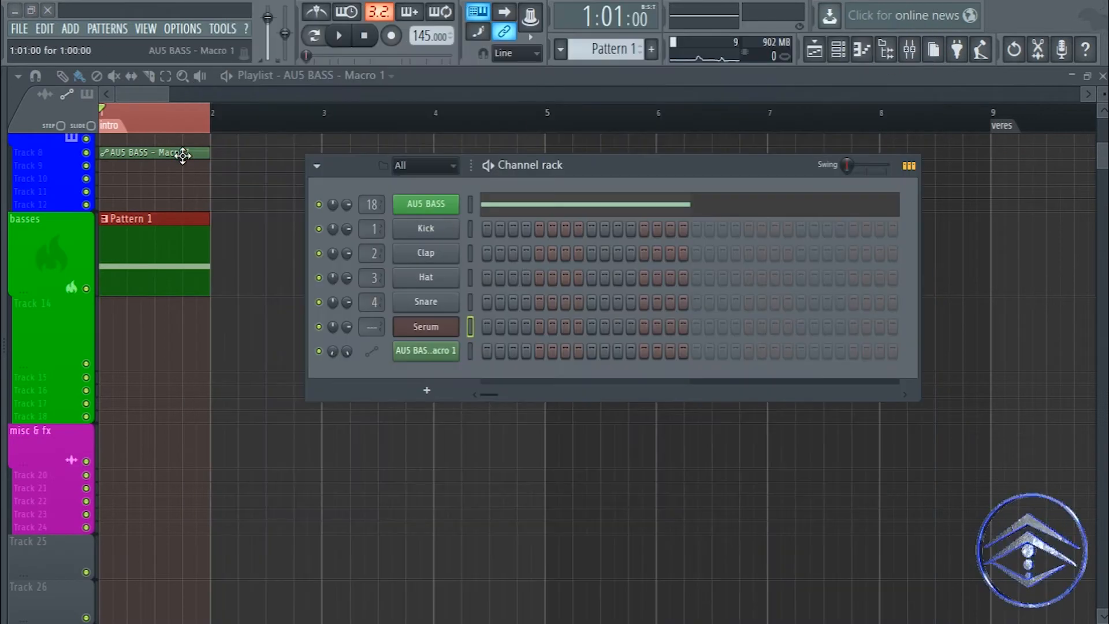
- Move the Macro 1 automation clip to Track 14 and shape it from zero to a 100% peak at beat 2, a mid-bar dip and a curved rise to 100%
drag(173, 154, 148, 358)
scroll(150, 122, up, 2)
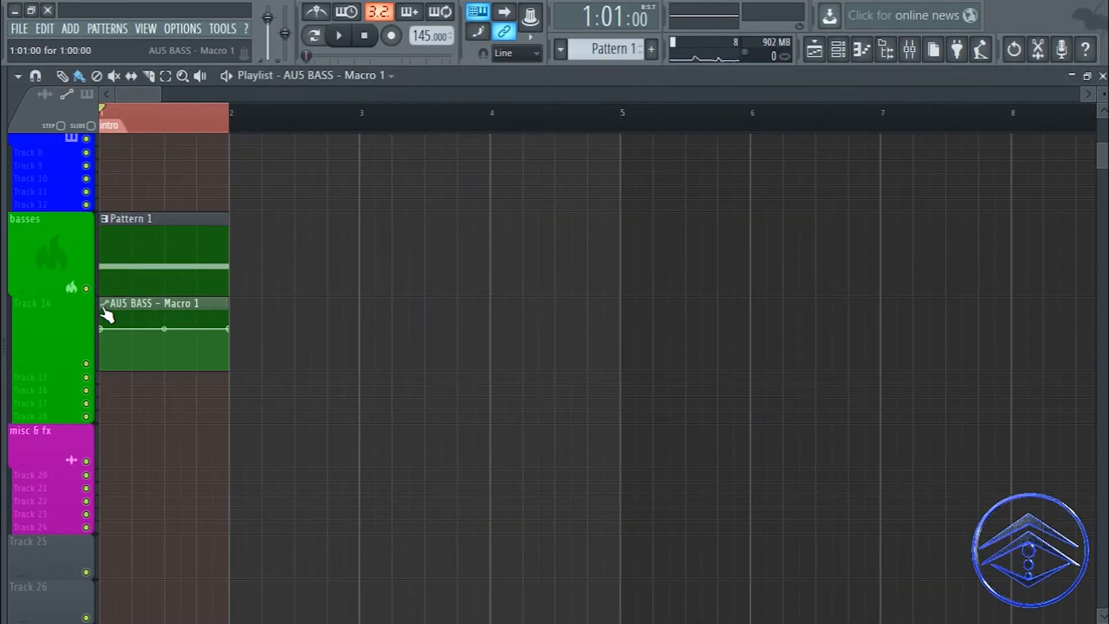
mouse_move(106, 326)
mouse_down()
mouse_move(103, 368)
mouse_move(135, 340)
mouse_move(134, 314)
mouse_move(116, 327)
mouse_up()
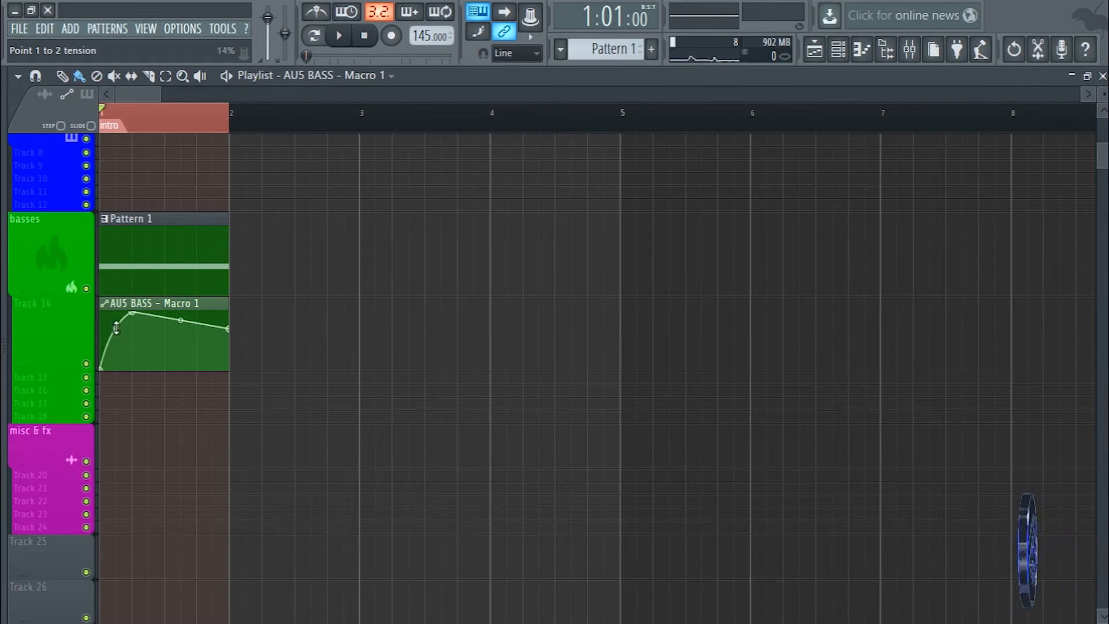
drag(181, 320, 169, 346)
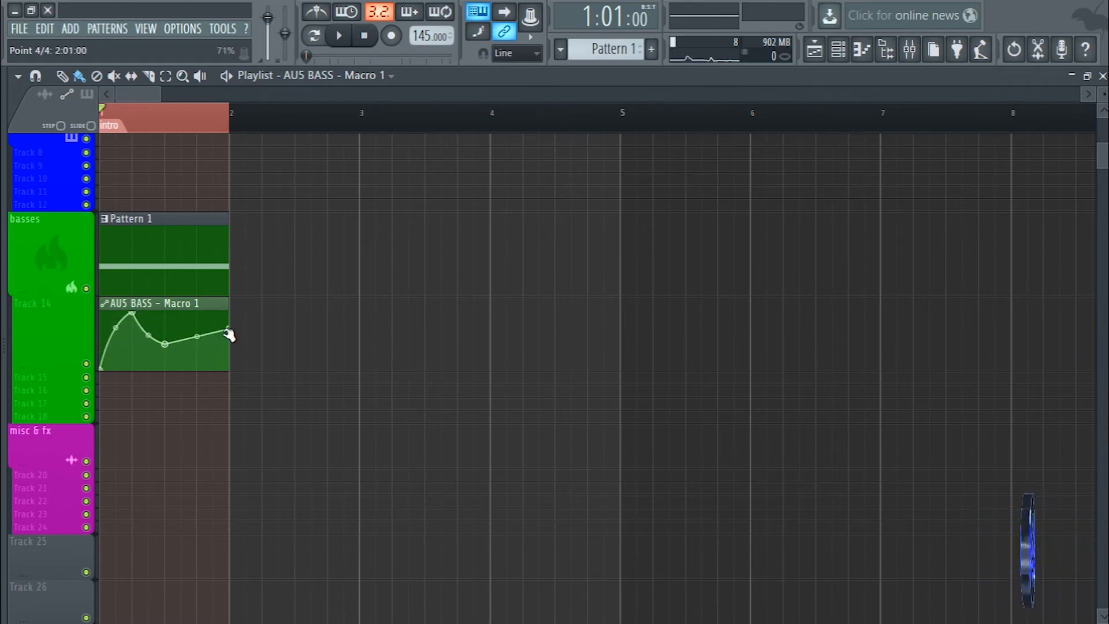
drag(230, 329, 233, 314)
drag(166, 345, 198, 320)
- Play the automated bass and deepen the mid-bar dip of the Macro 1 curve, with a rounder rise after it
key(space)
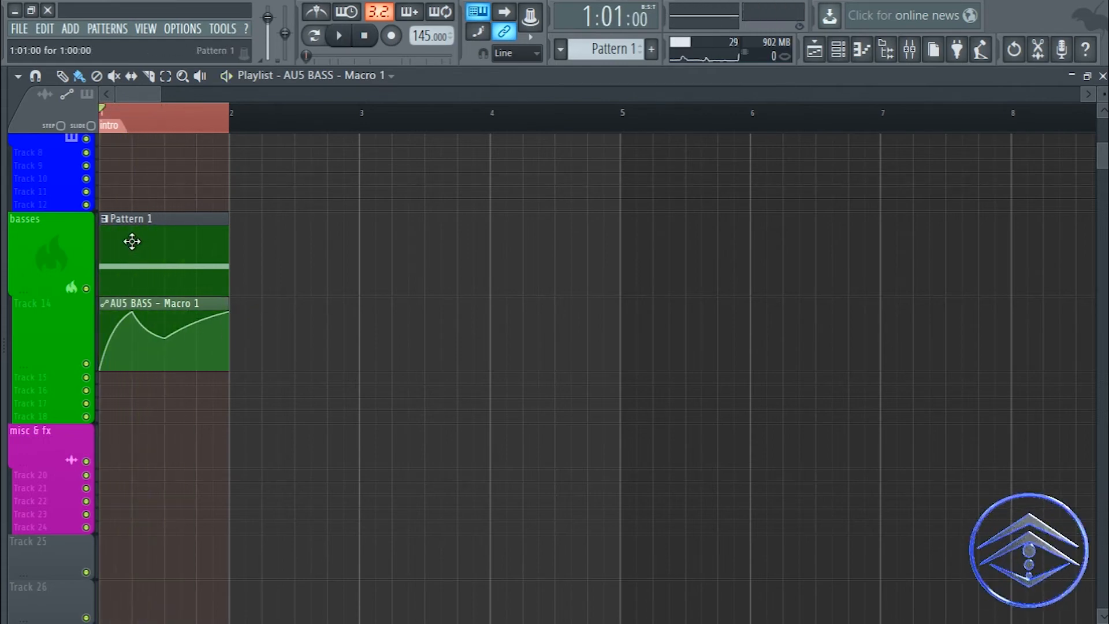
key(space)
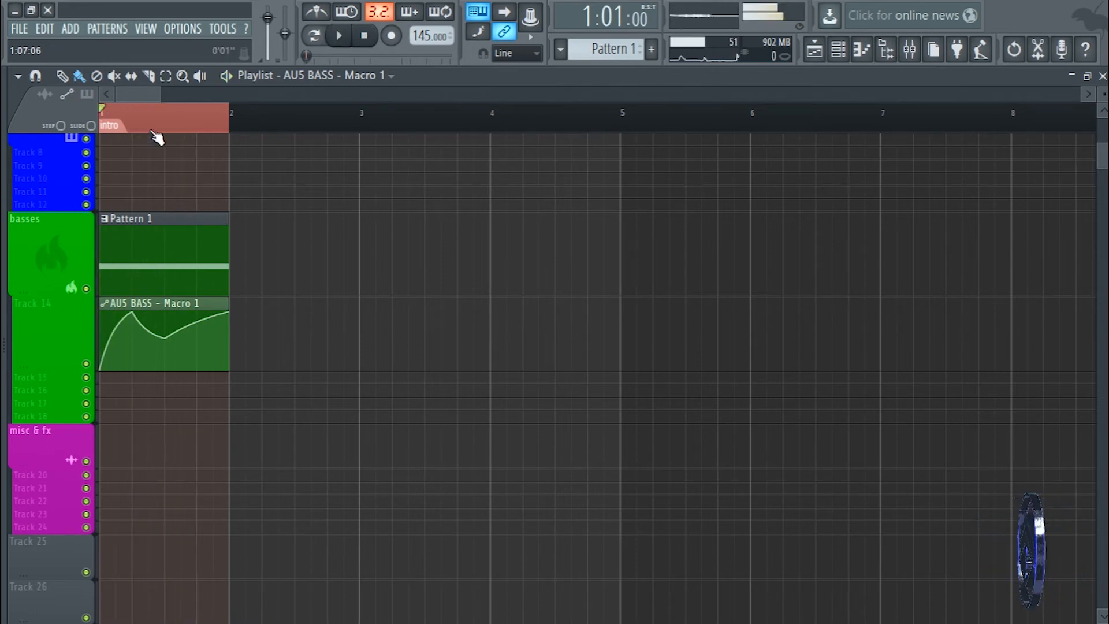
scroll(133, 95, up, 4)
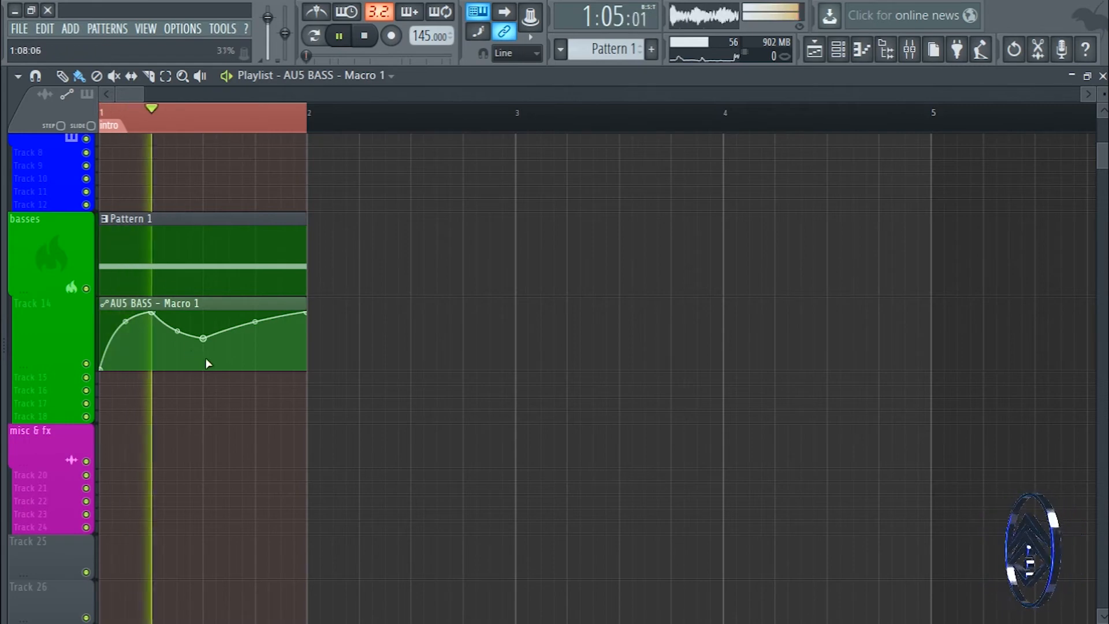
key(space)
drag(254, 321, 204, 347)
- Play the selected bar repeatedly to judge the Macro 1 automation on the bass, and stop playback
key(space)
key(space)
key(space)
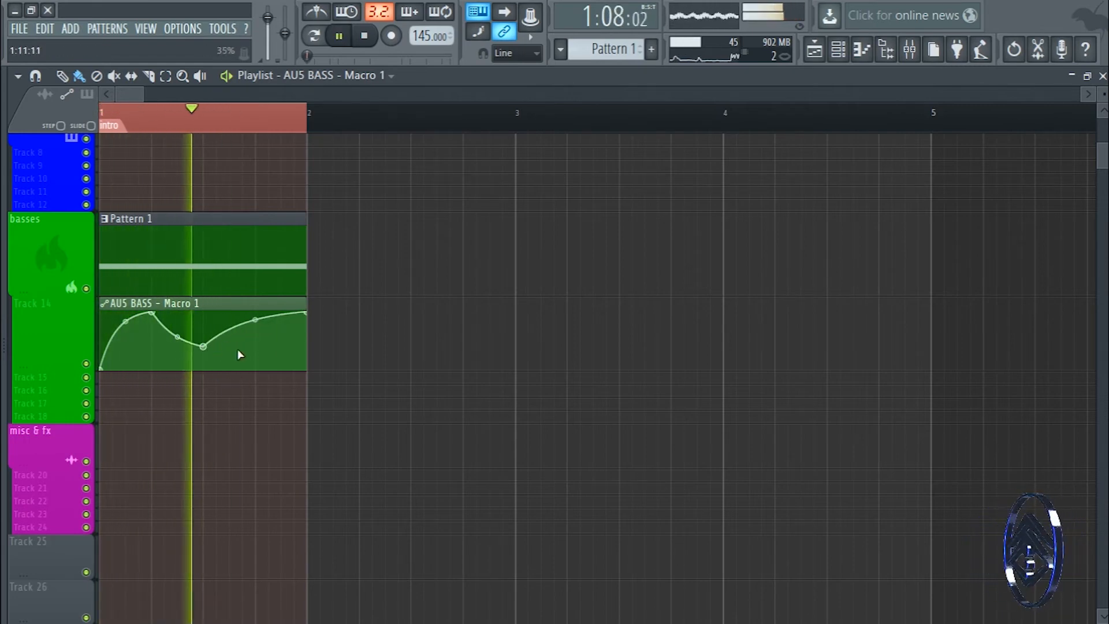
key(space)
key(space)
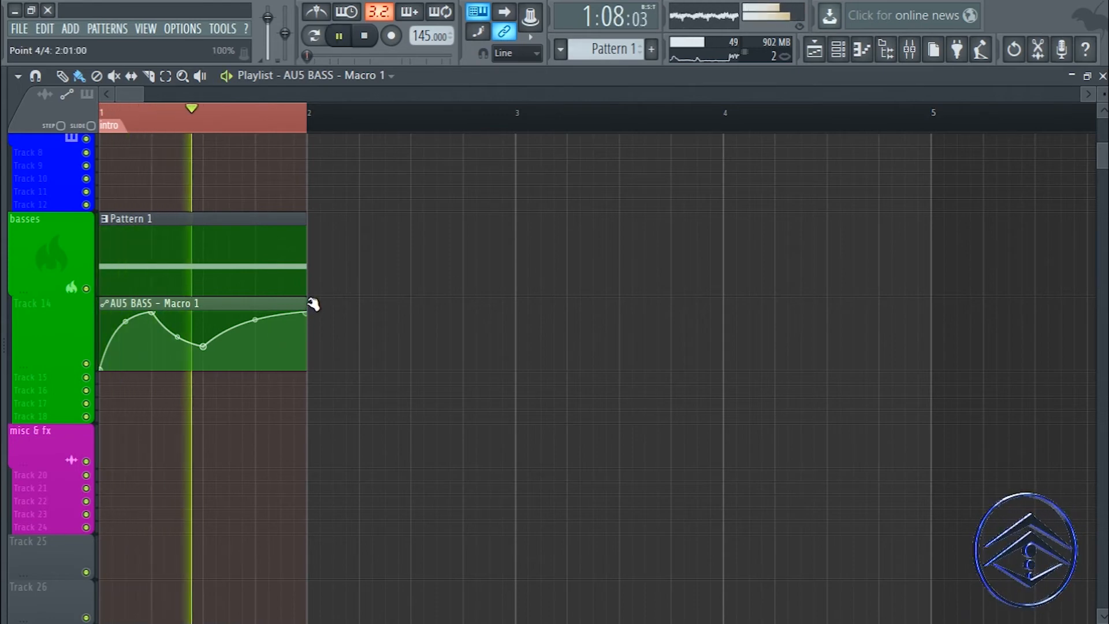
key(space)
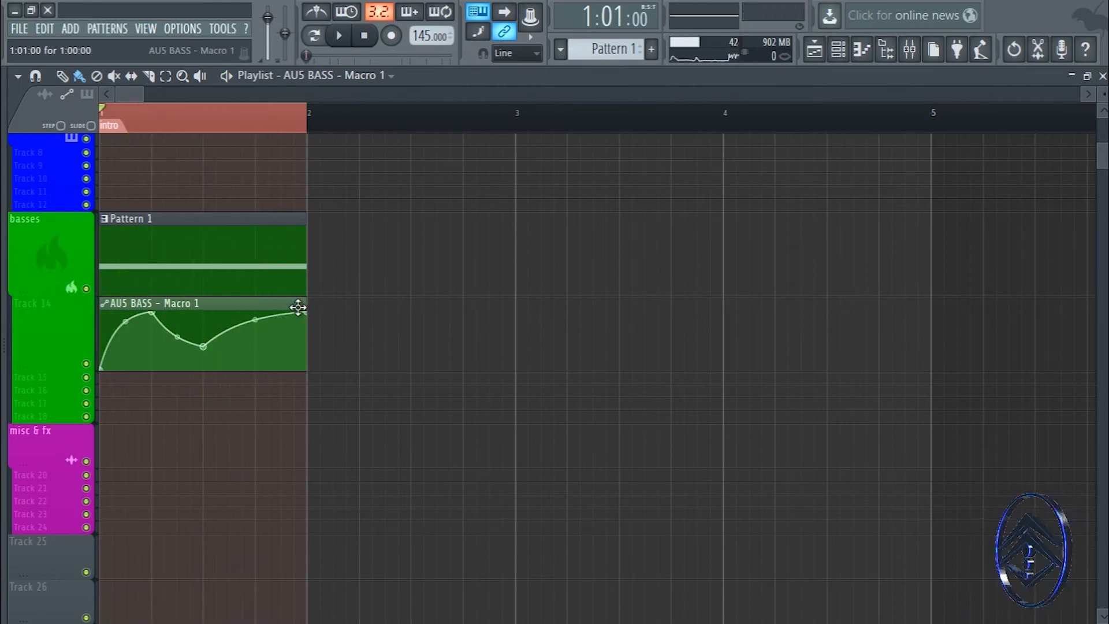
key(space)
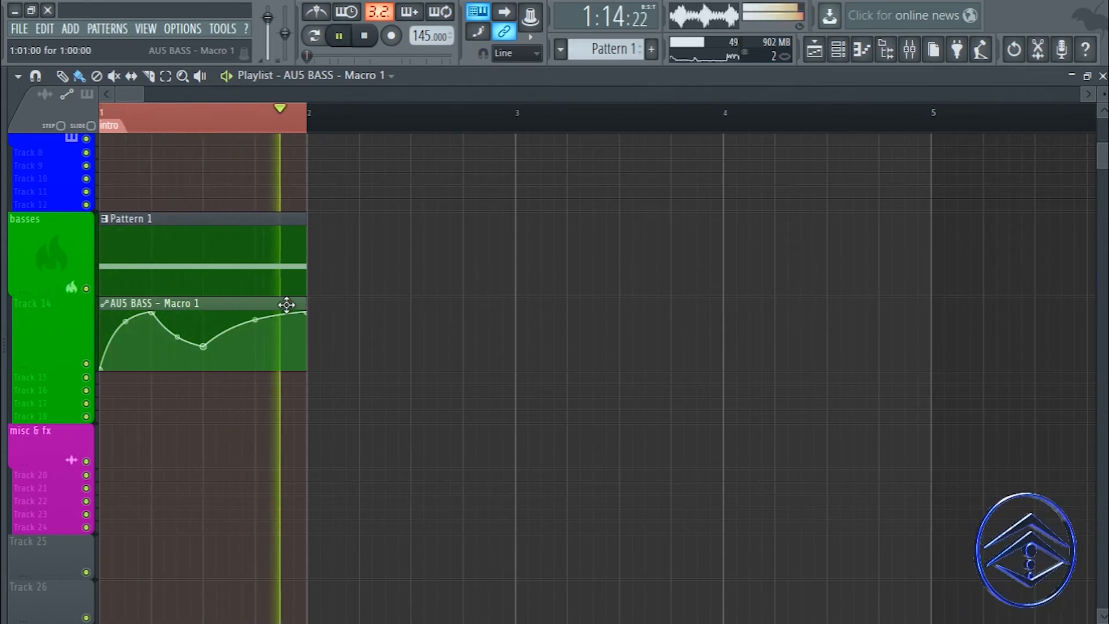
key(space)
key(space)
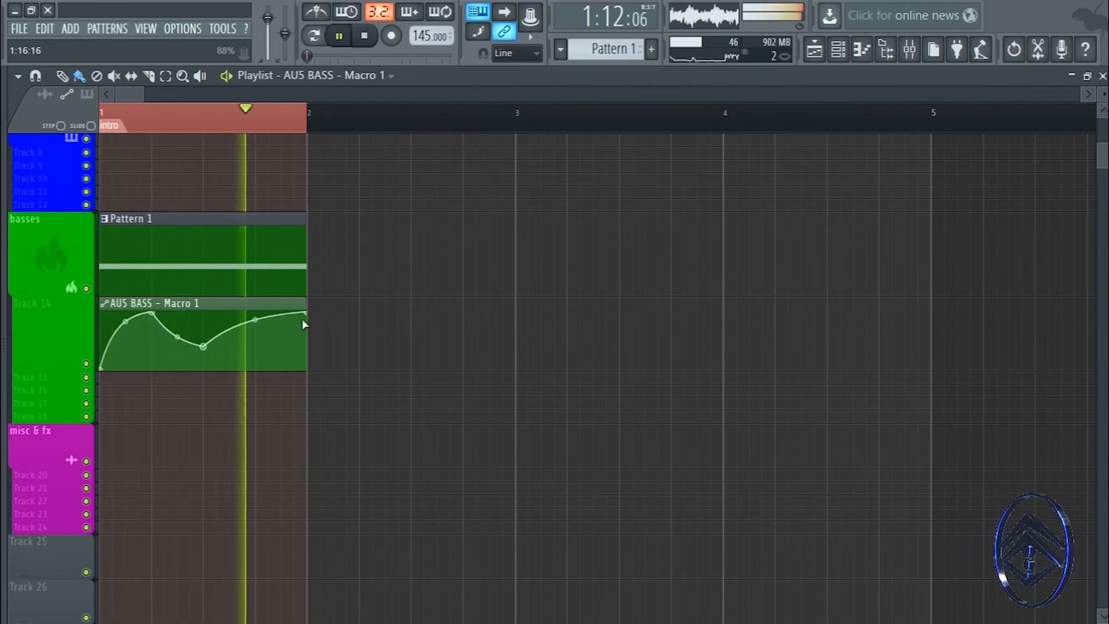
key(space)
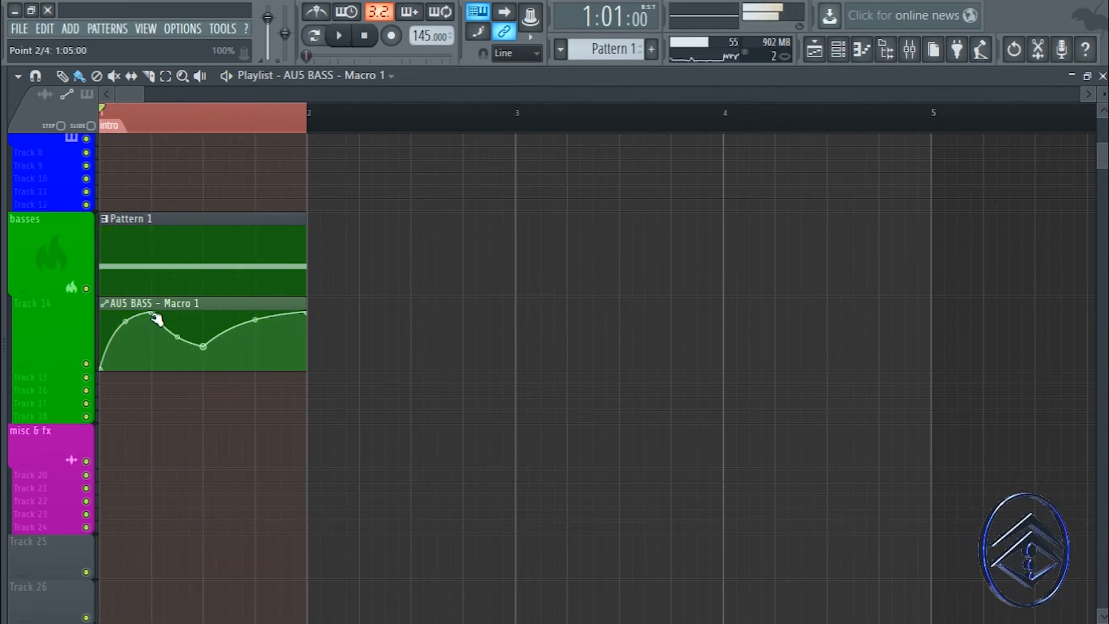
key(space)
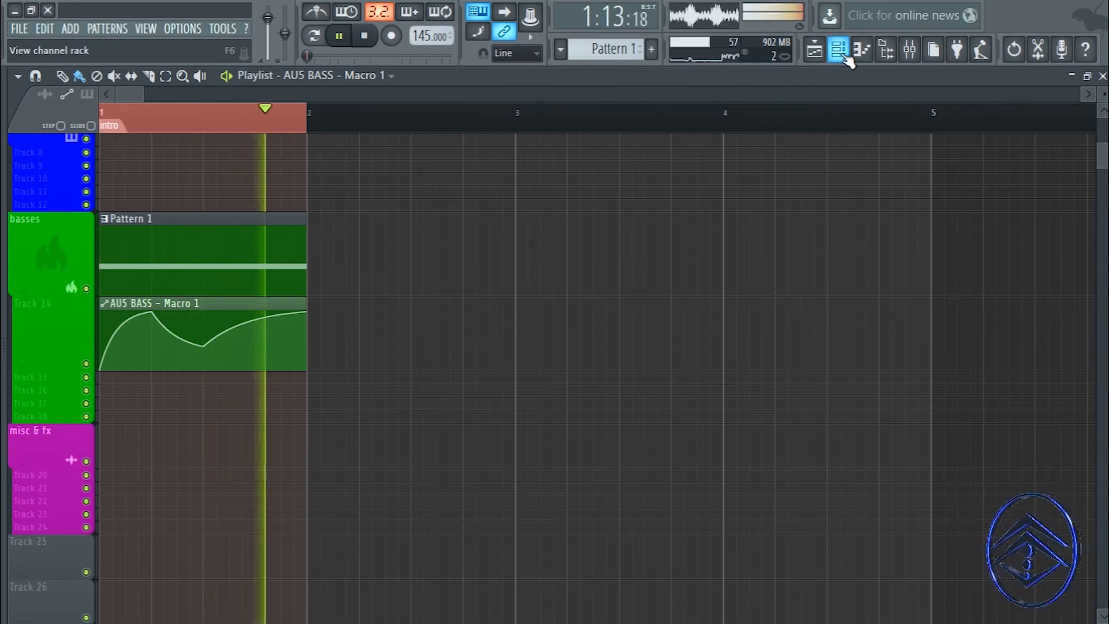
key(space)
key(space)
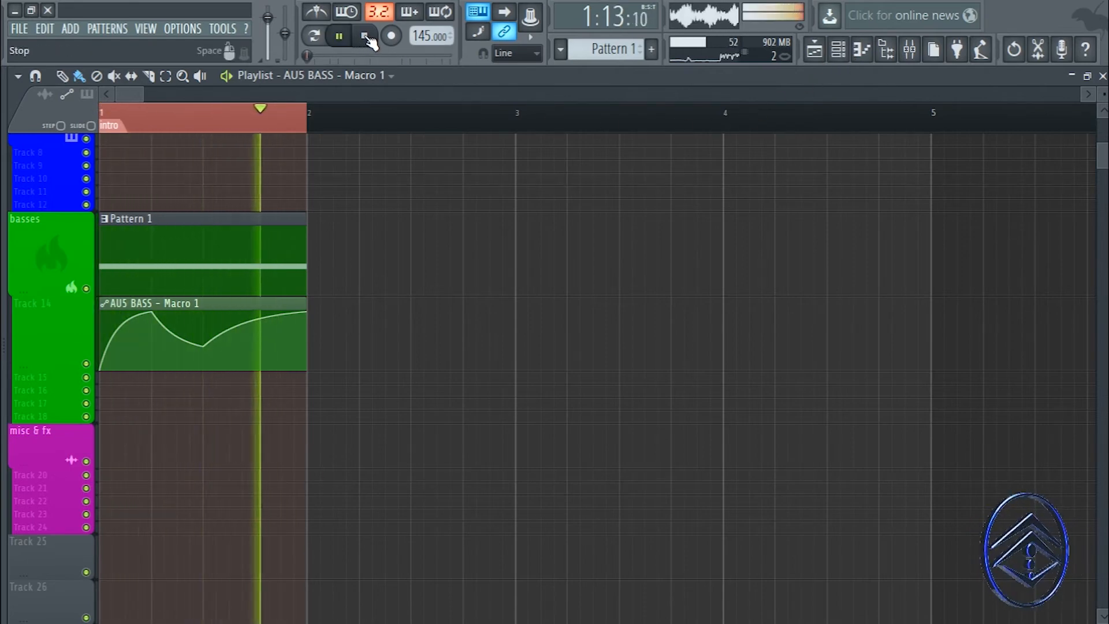
click(365, 37)
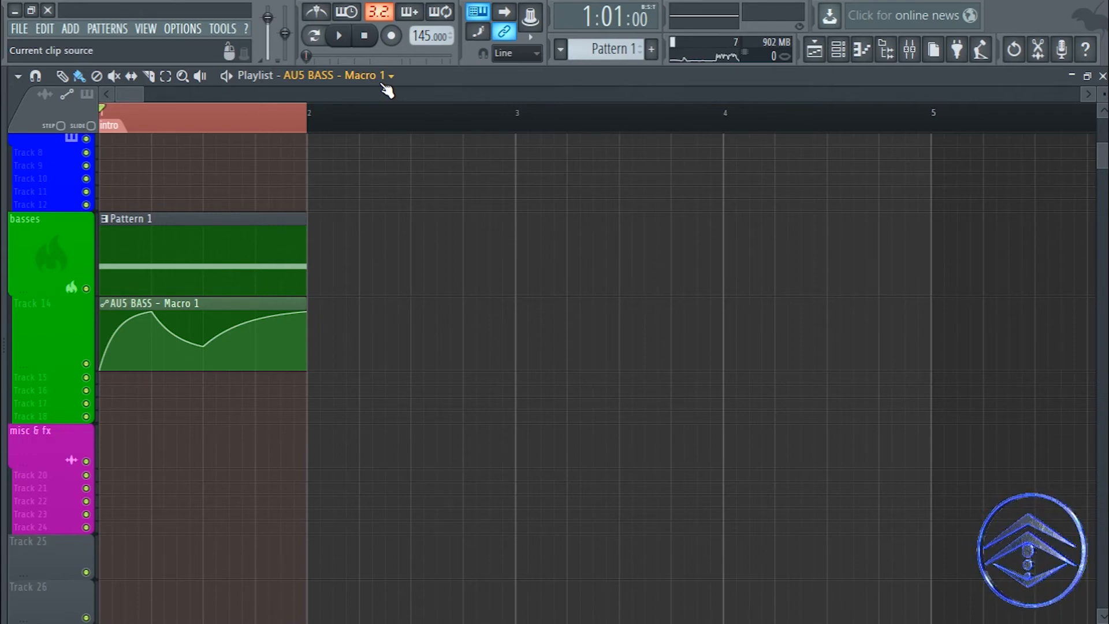
- Play the automated bar briefly, and load Control Surface into effect slot 6 of the AU5 BASS mixer track
key(space)
key(space)
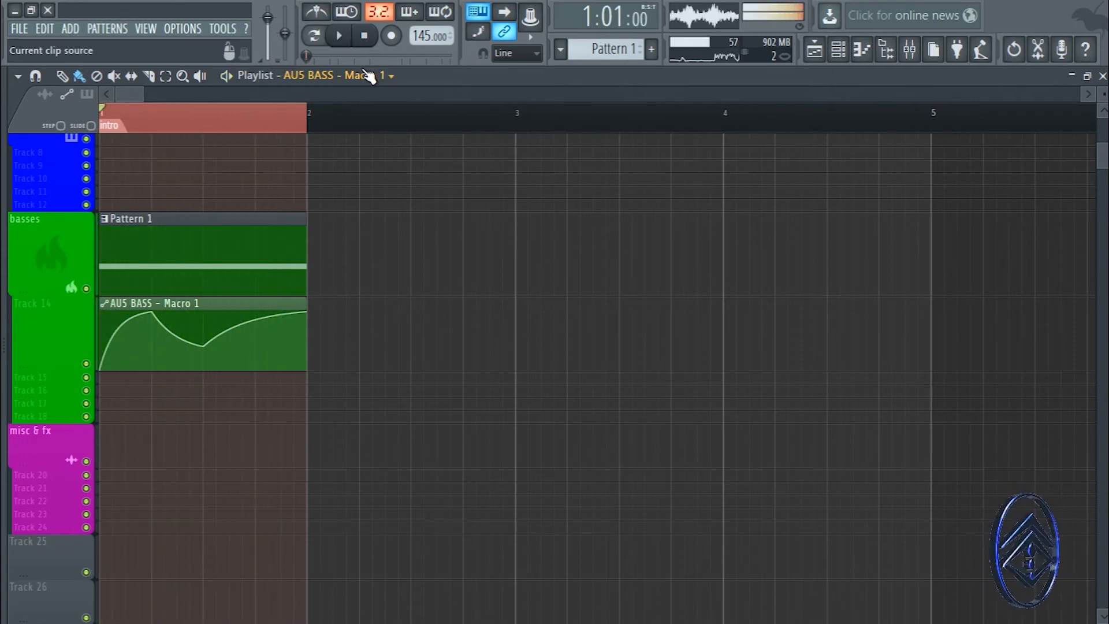
click(909, 49)
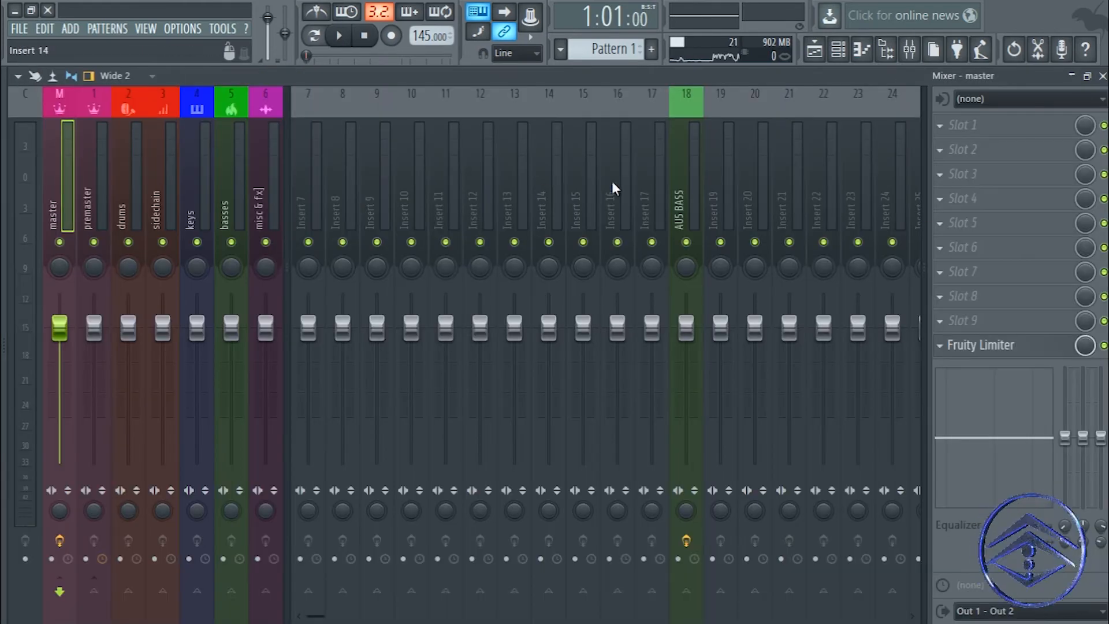
click(675, 176)
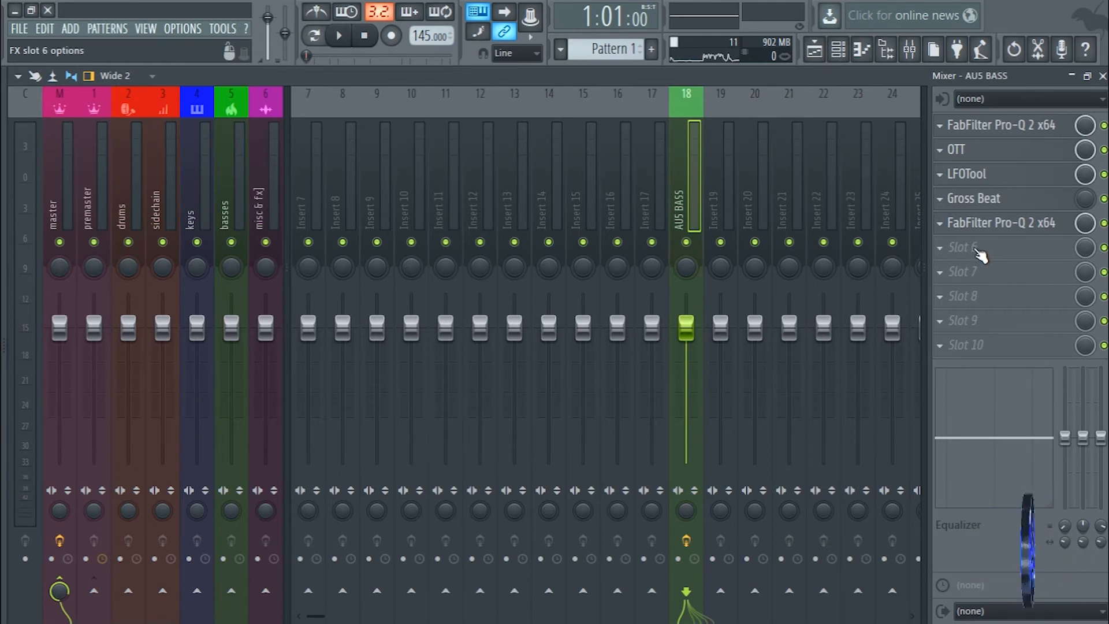
click(959, 251)
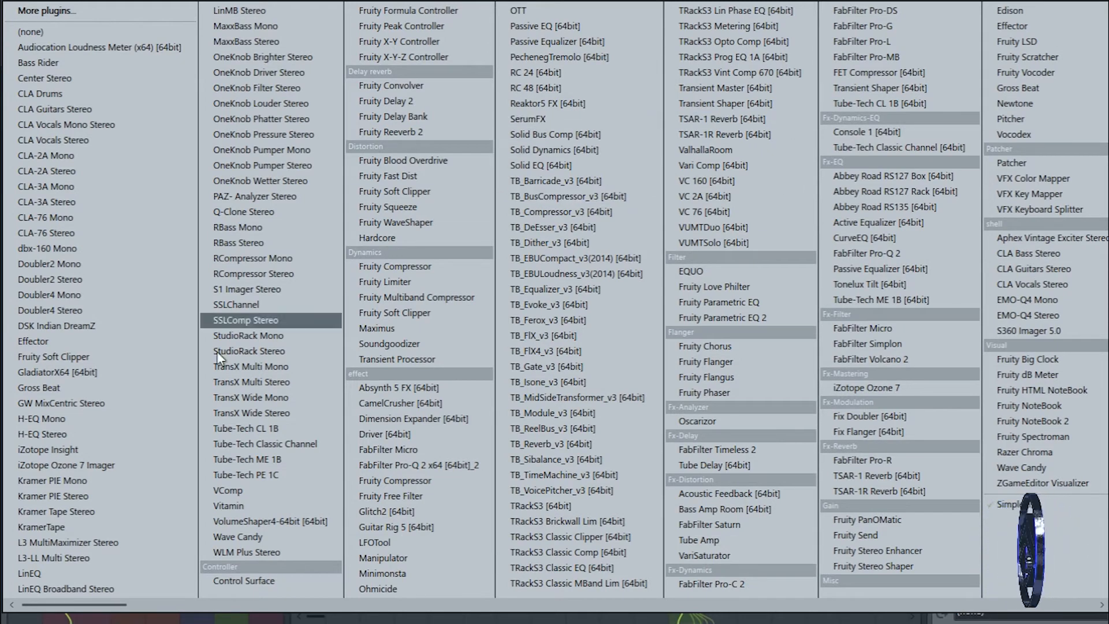
click(234, 580)
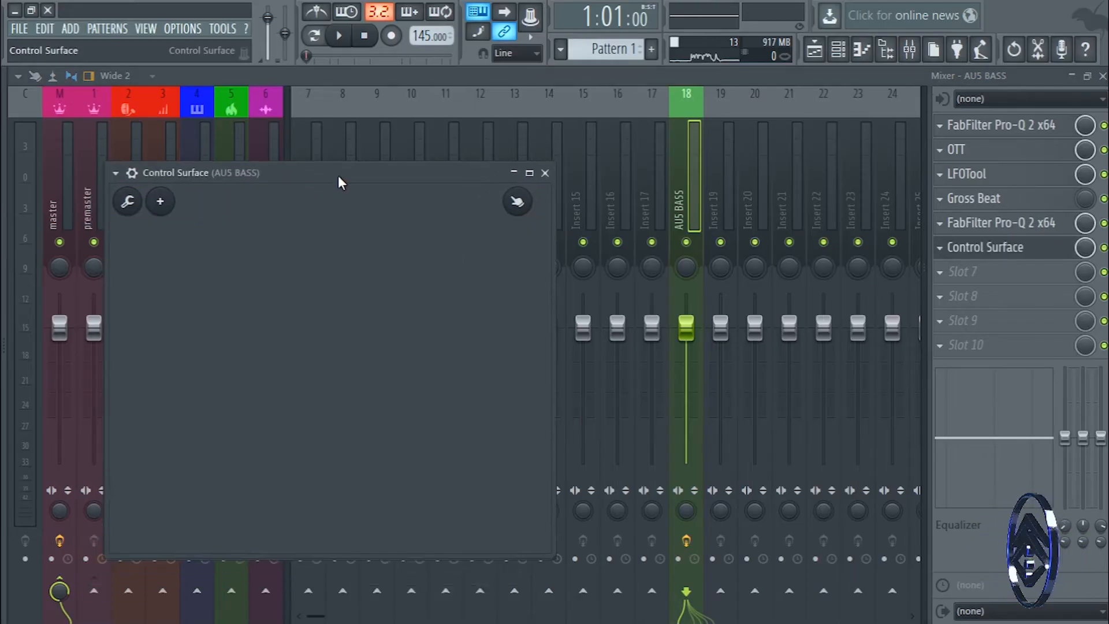
- Add a knob to the Control Surface, place it near the surface's upper-left corner and set its size to 2.0x
click(172, 181)
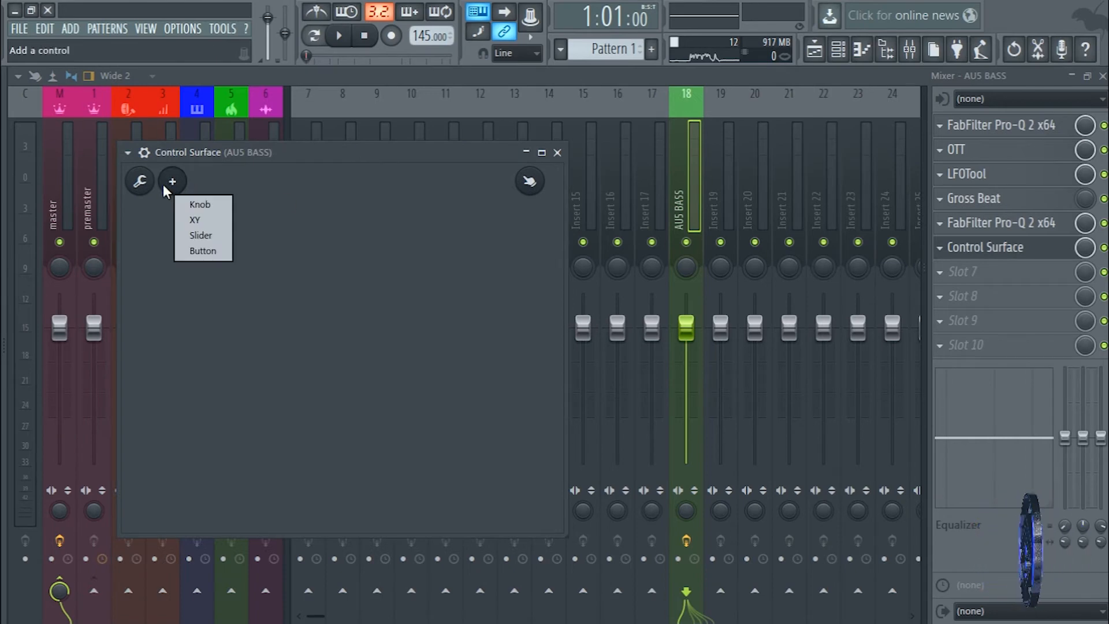
click(199, 205)
drag(345, 354, 203, 260)
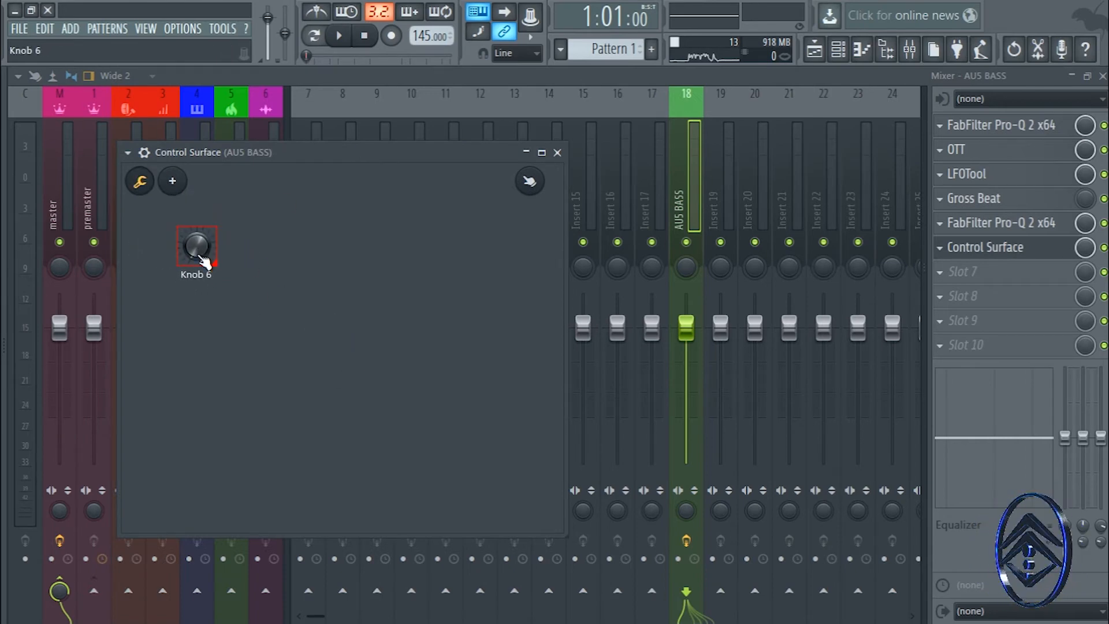
right_click(204, 259)
mouse_move(237, 305)
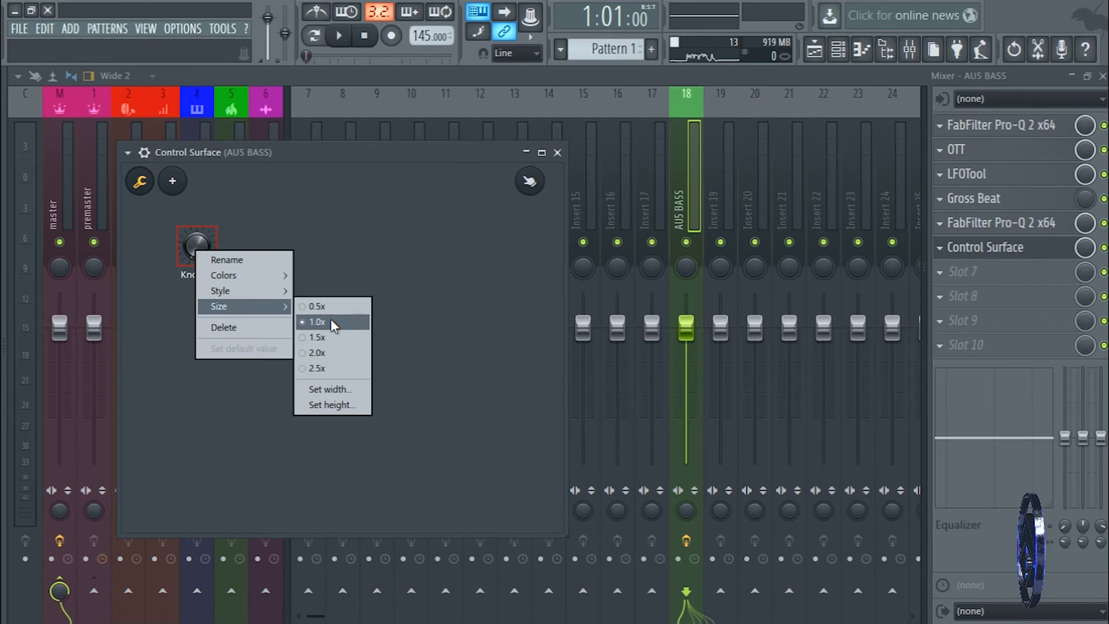
click(321, 352)
- Add a second knob to the right of Knob 6 and set its size to 2.0x
click(173, 182)
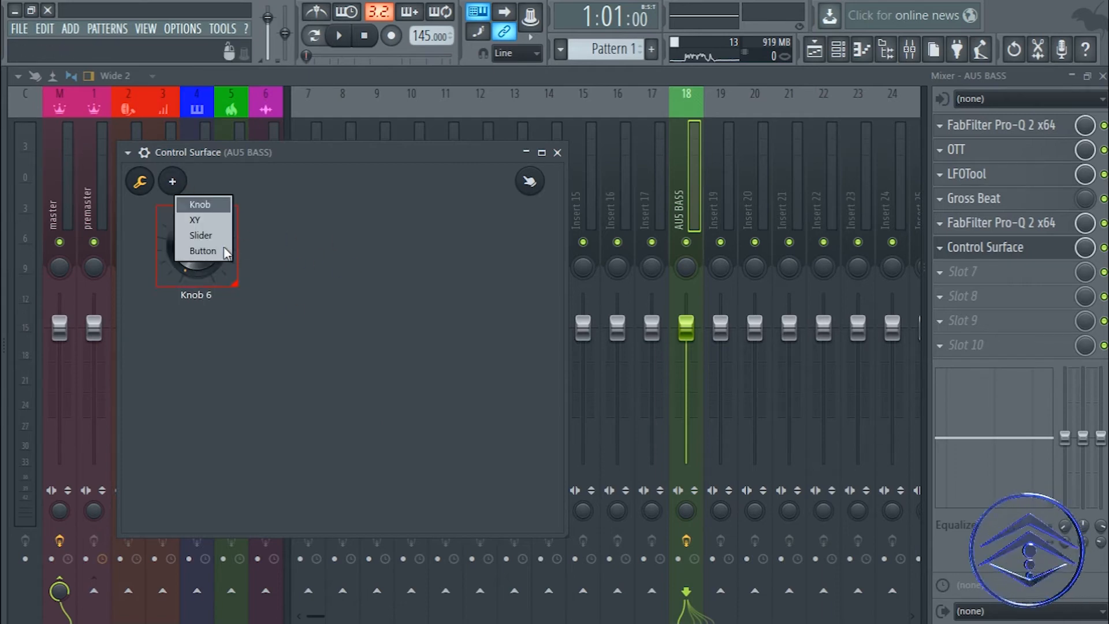
click(213, 208)
drag(344, 354, 302, 259)
right_click(303, 258)
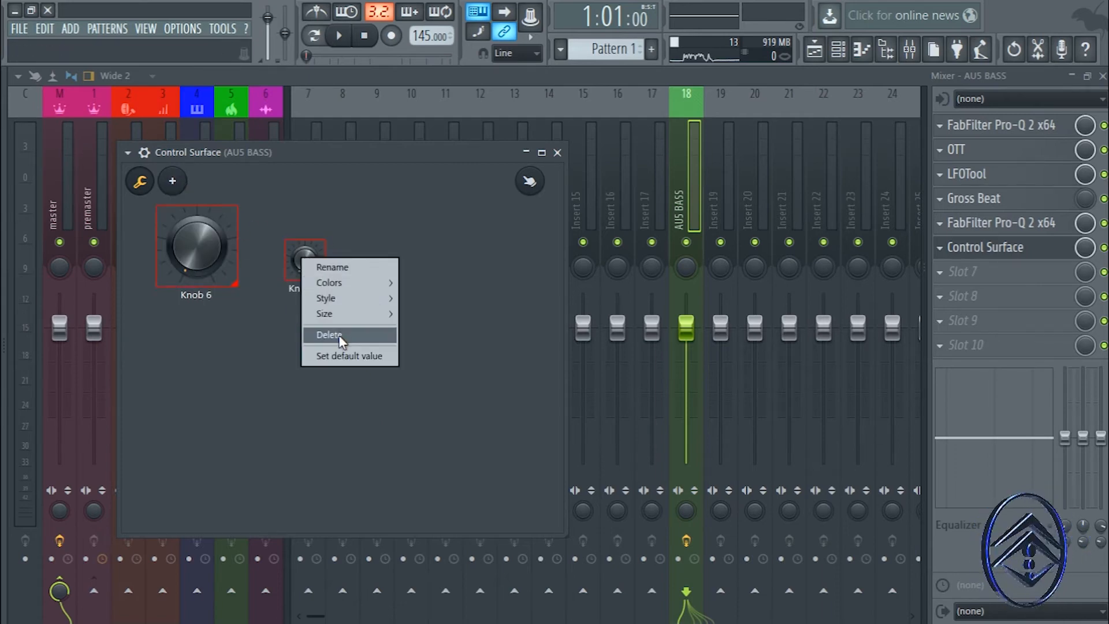
mouse_move(335, 312)
click(431, 358)
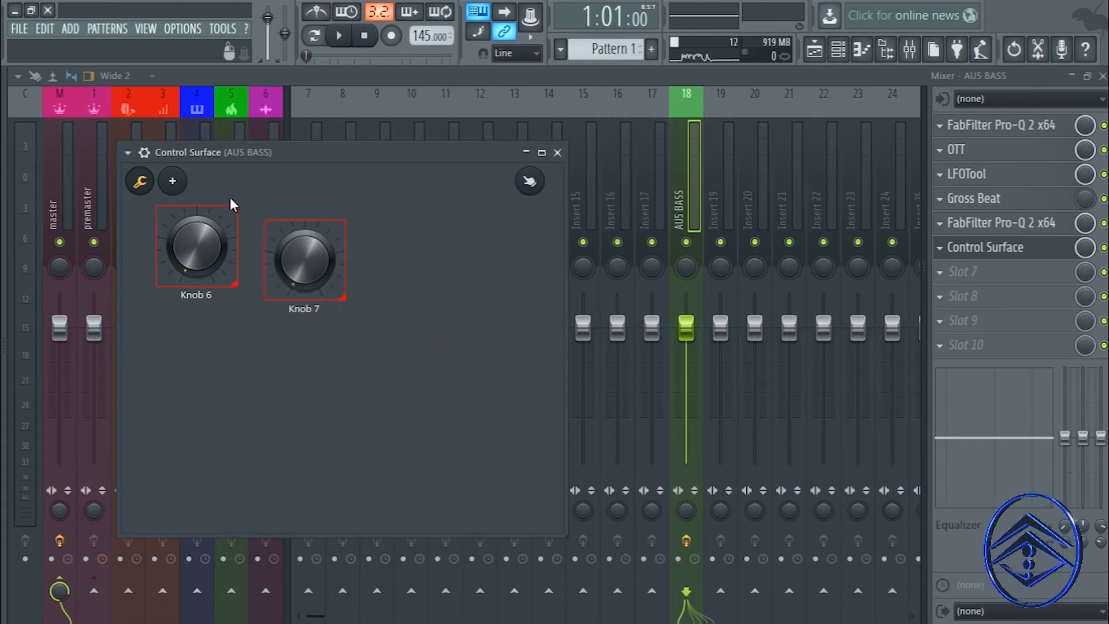
- Add a third knob to the right of Knob 7 and enlarge it to 2.0x
click(172, 182)
click(200, 205)
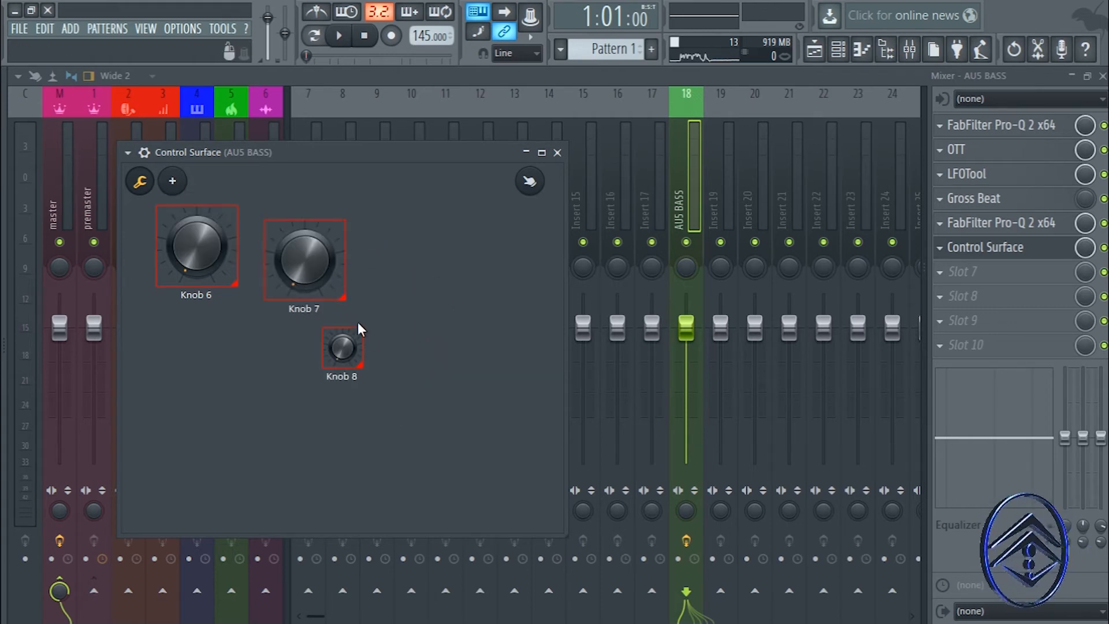
drag(360, 328, 407, 233)
right_click(401, 257)
mouse_move(439, 312)
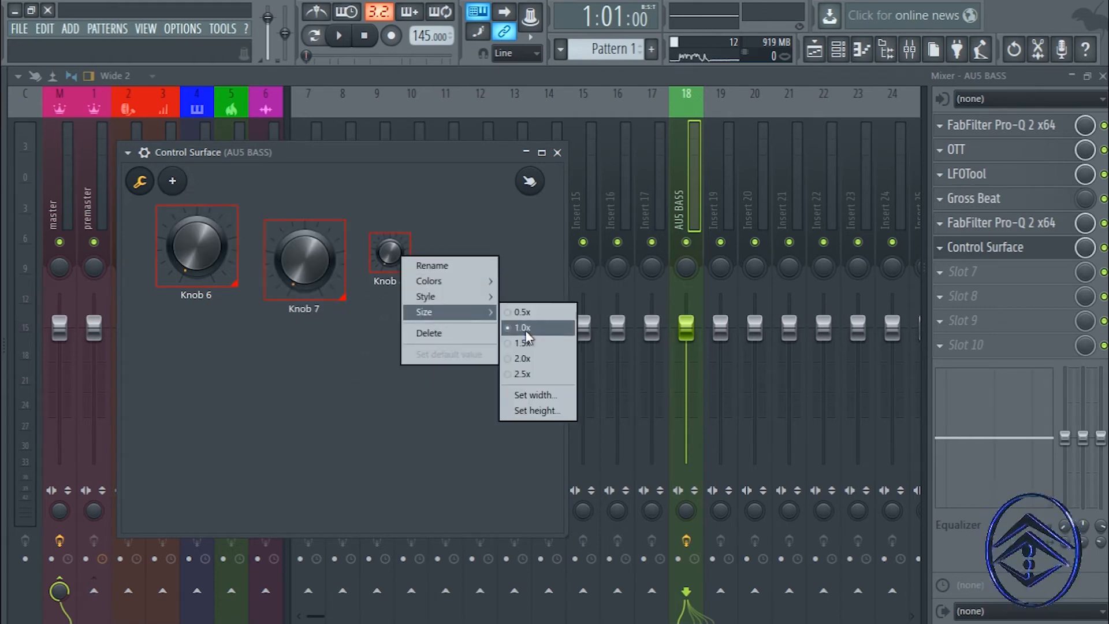
click(528, 358)
- Reposition Knob 7 and Knob 8 roughly in a row beside Knob 6
drag(404, 247, 426, 265)
drag(322, 253, 319, 226)
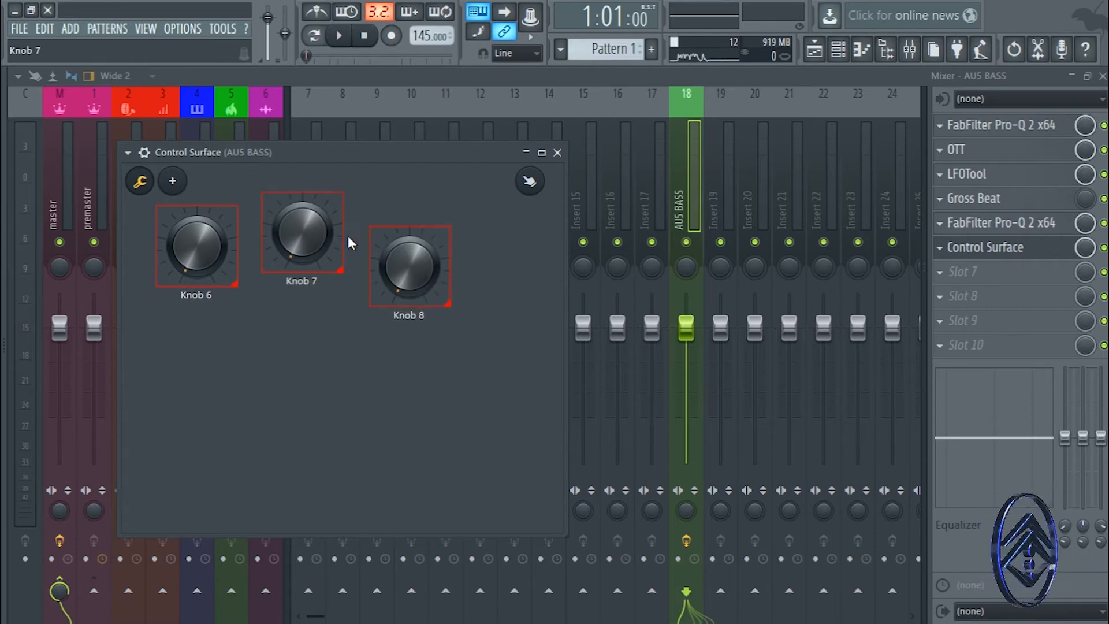
drag(407, 259, 396, 233)
drag(317, 234, 320, 251)
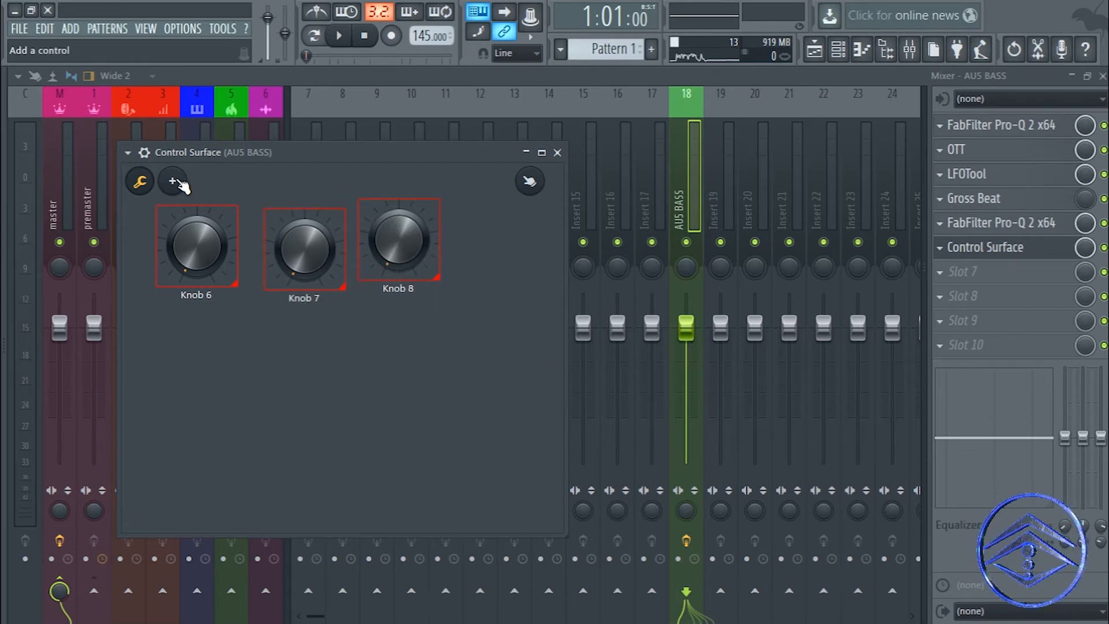
- Add a fourth knob below the row of three and set its size to 2.0x
click(173, 182)
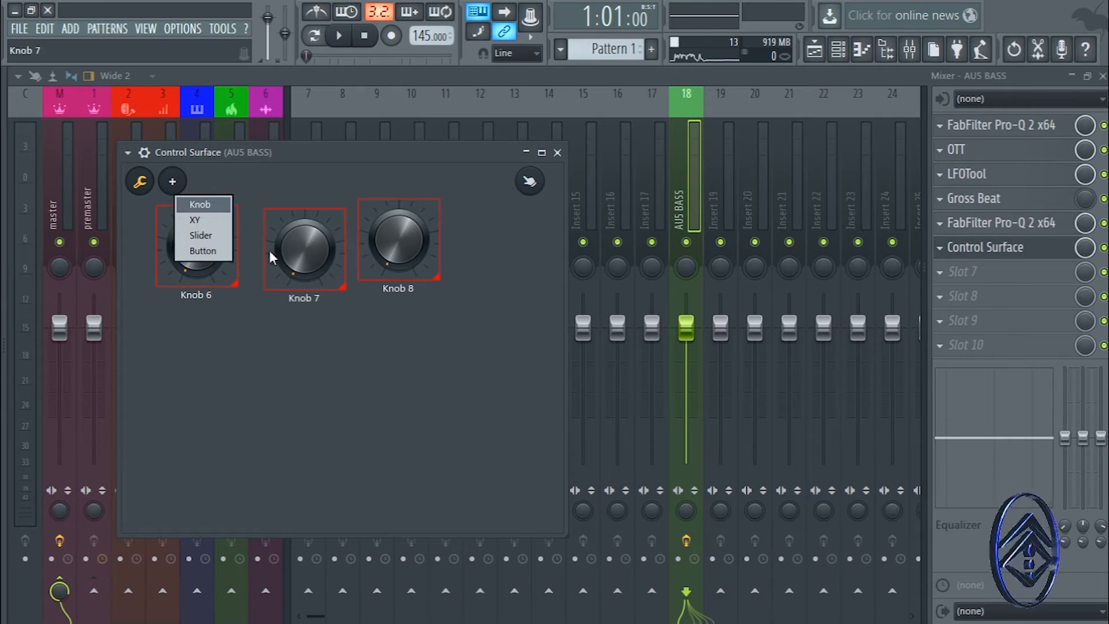
click(206, 206)
right_click(339, 345)
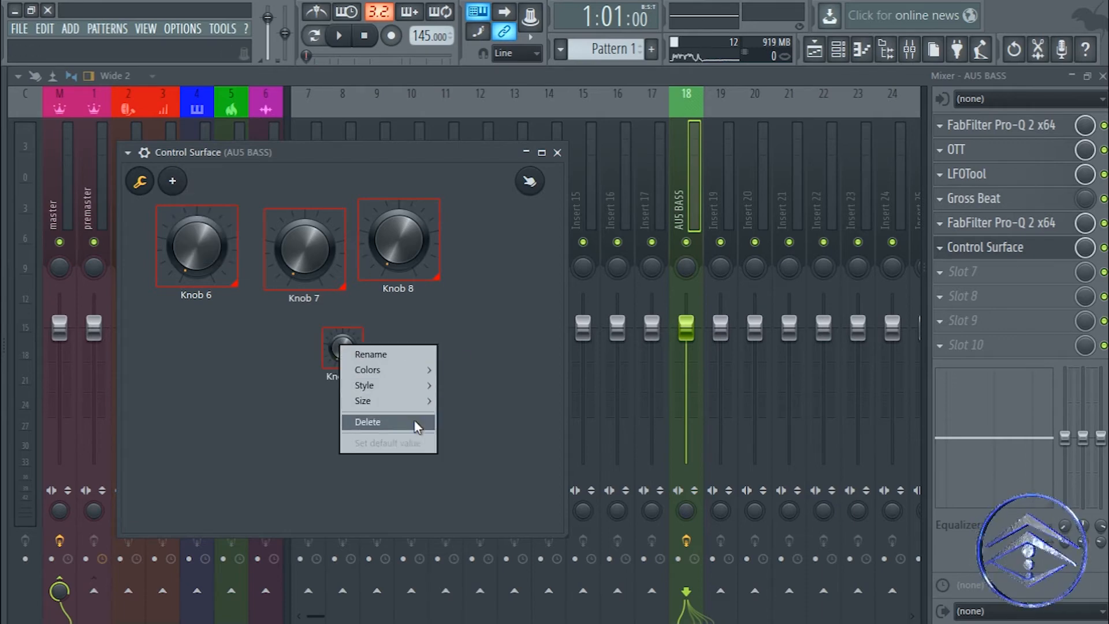
mouse_move(379, 404)
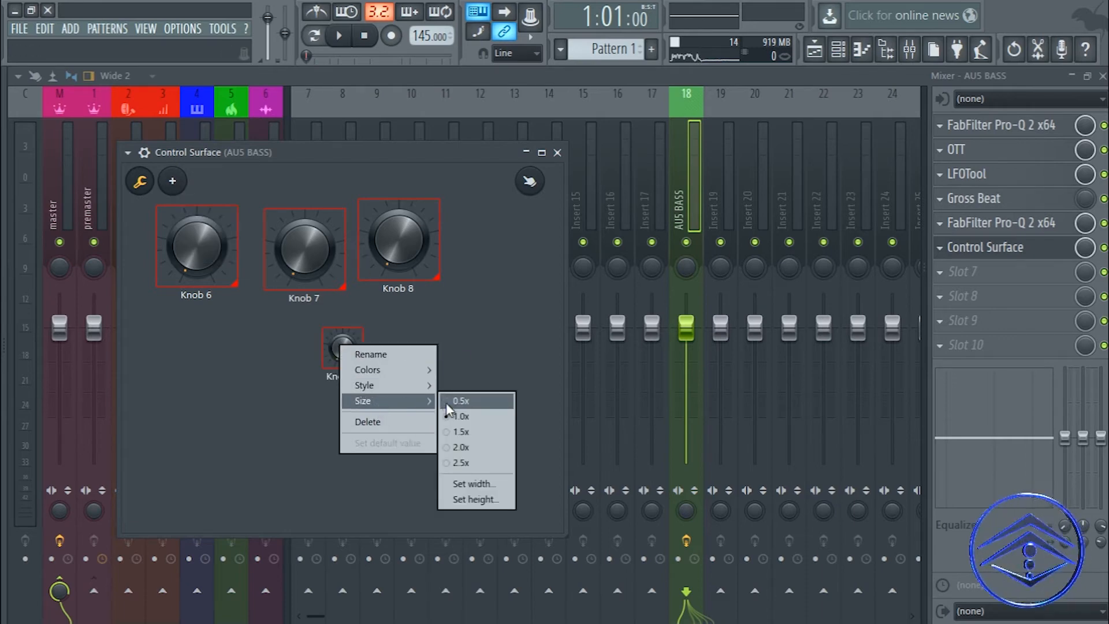
click(493, 454)
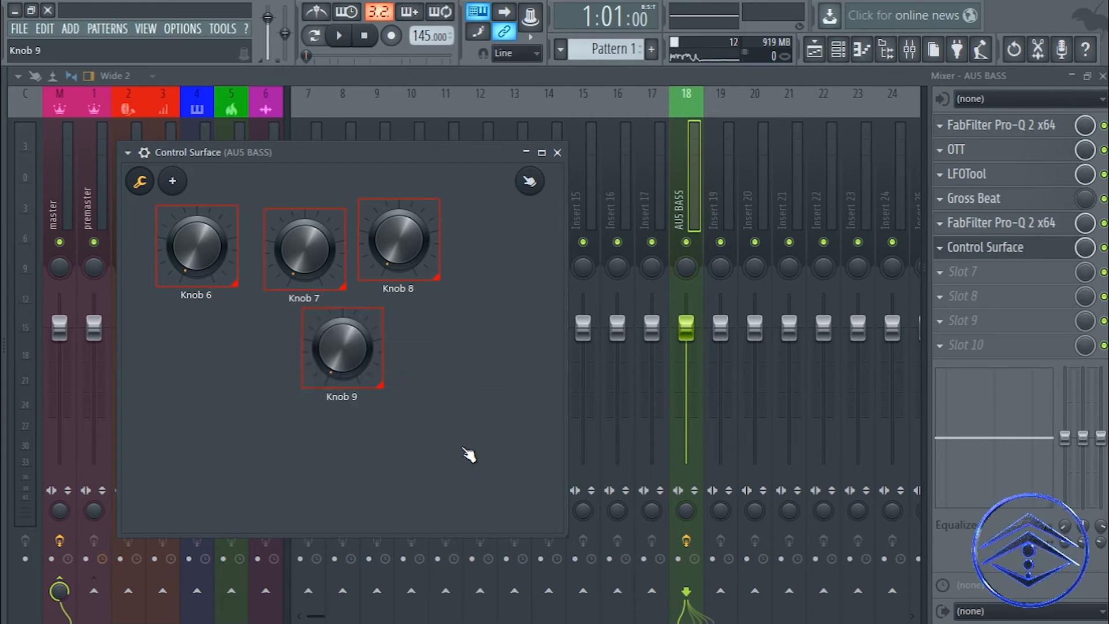
- Arrange Knobs 6, 7 and 8 in a level, spaced row and place Knob 9 directly under Knob 6
drag(371, 245, 387, 252)
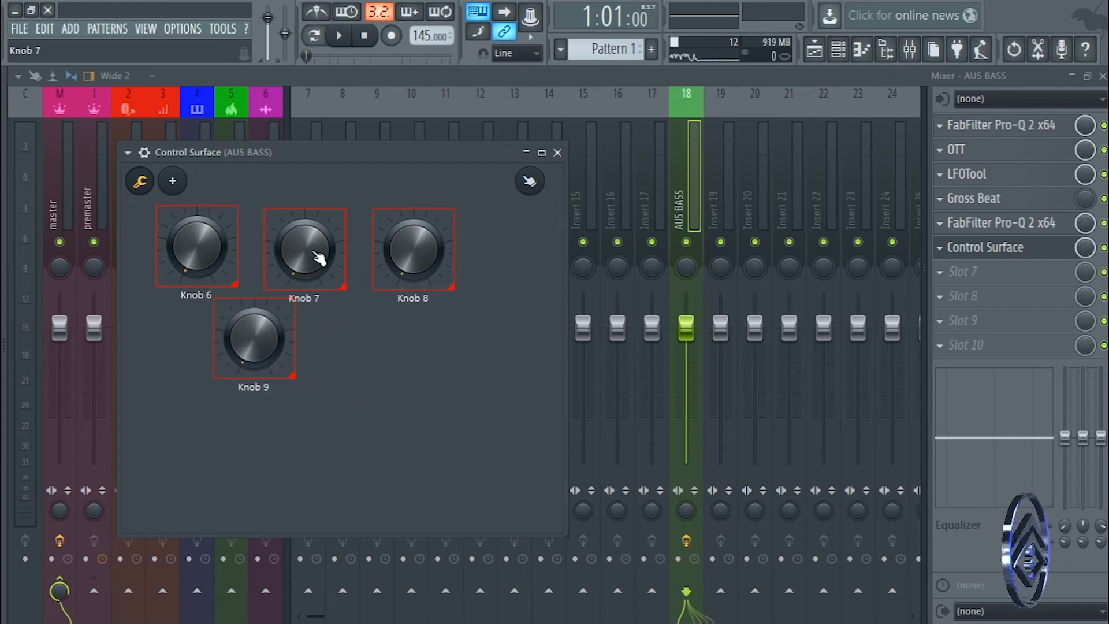
drag(314, 253, 351, 254)
drag(401, 256, 442, 255)
drag(368, 265, 371, 260)
drag(442, 260, 425, 258)
drag(360, 243, 362, 249)
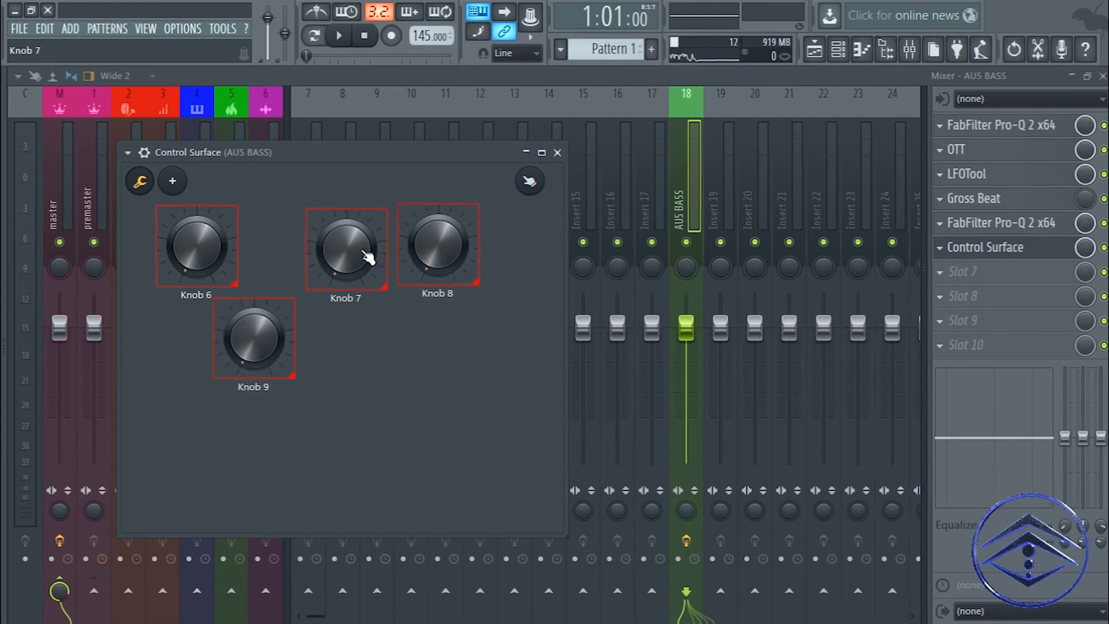
drag(432, 248, 438, 251)
drag(192, 240, 237, 243)
mouse_move(254, 338)
mouse_down()
mouse_move(243, 371)
mouse_move(240, 348)
mouse_up()
- Set the gear colour of Knob 6 to teal green and of Knob 7 to violet blue
right_click(243, 243)
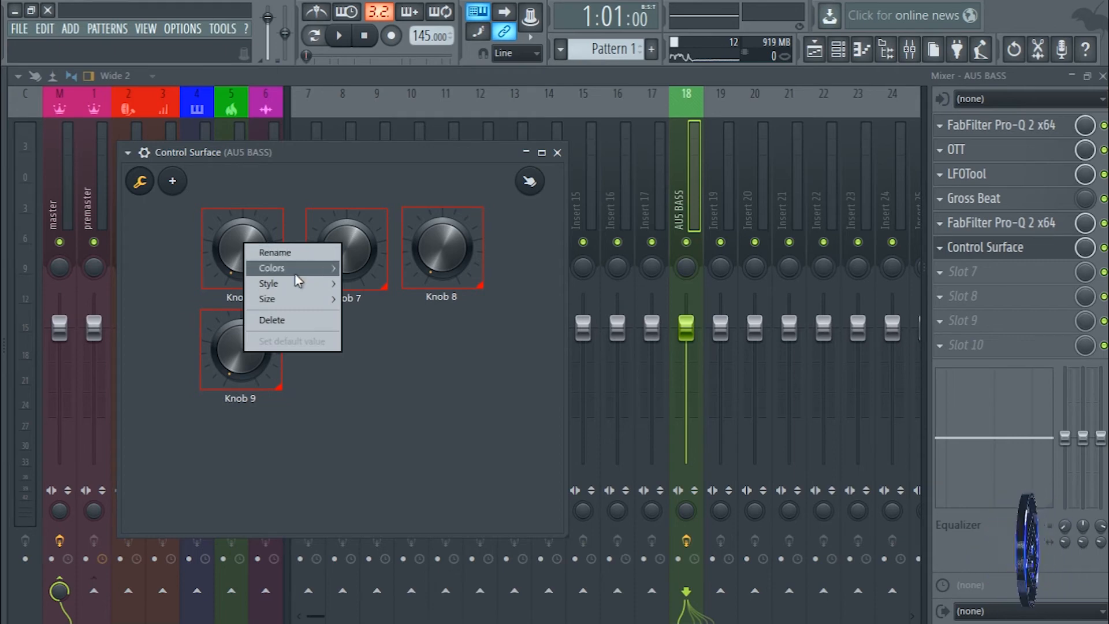
mouse_move(296, 275)
mouse_move(366, 270)
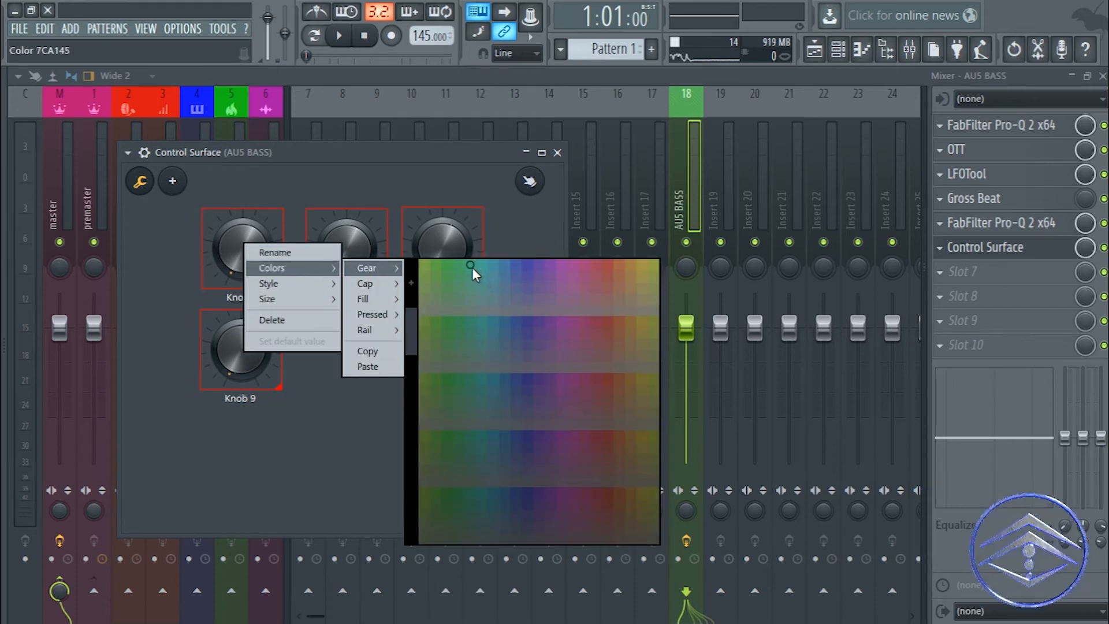
click(473, 269)
right_click(359, 244)
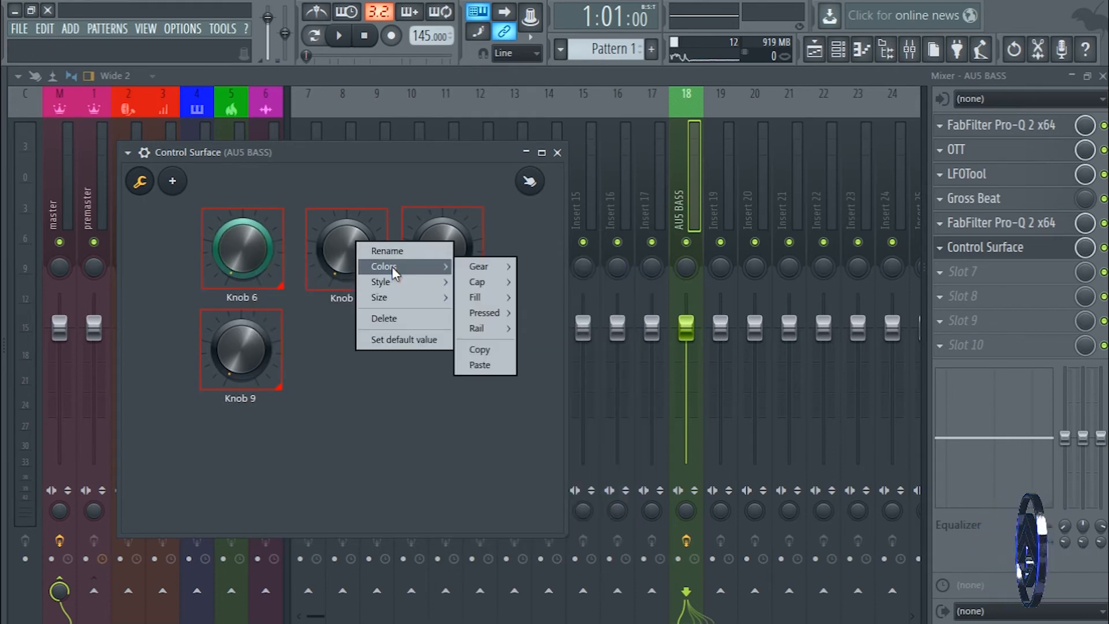
mouse_move(473, 266)
click(645, 264)
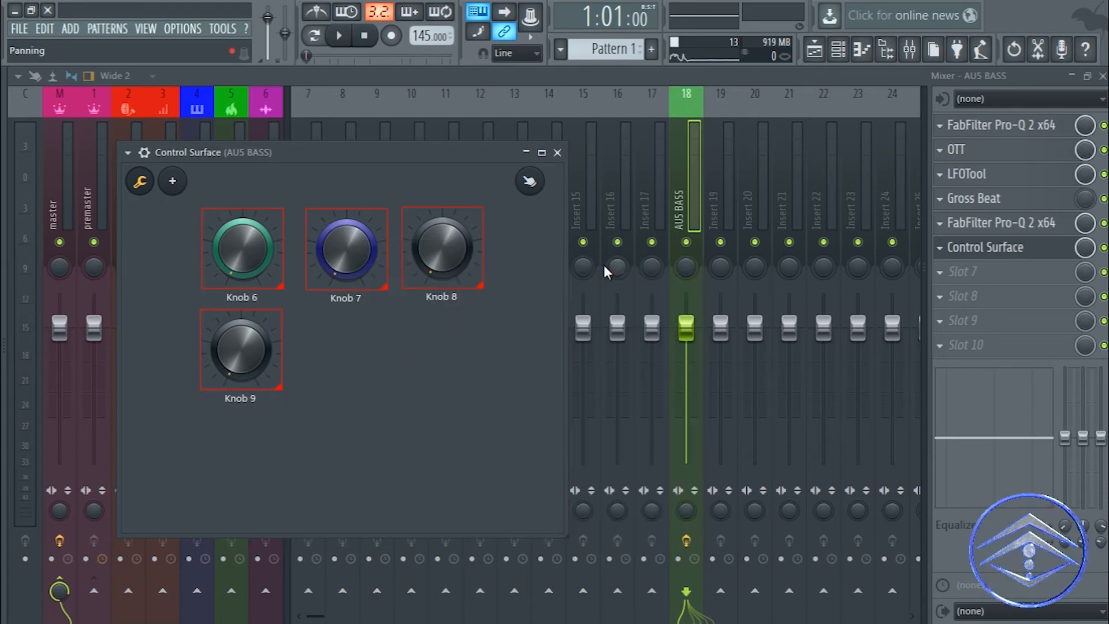
- Set the gear colour of Knob 8 to red and of Knob 9 to blue
right_click(448, 237)
mouse_move(539, 268)
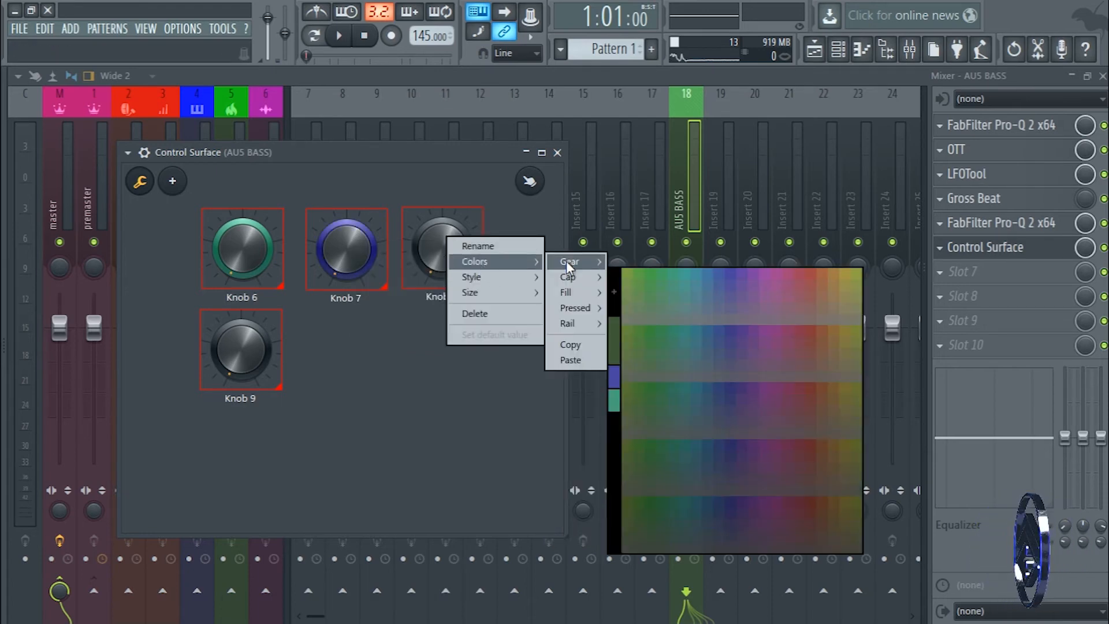
click(809, 262)
right_click(230, 350)
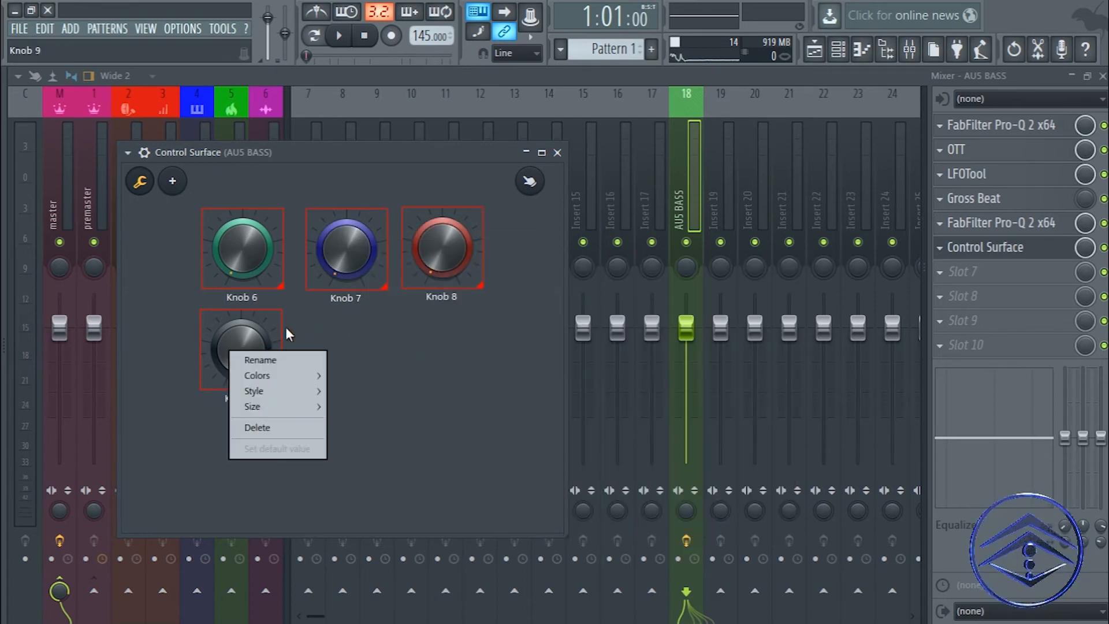
mouse_move(306, 375)
mouse_move(367, 376)
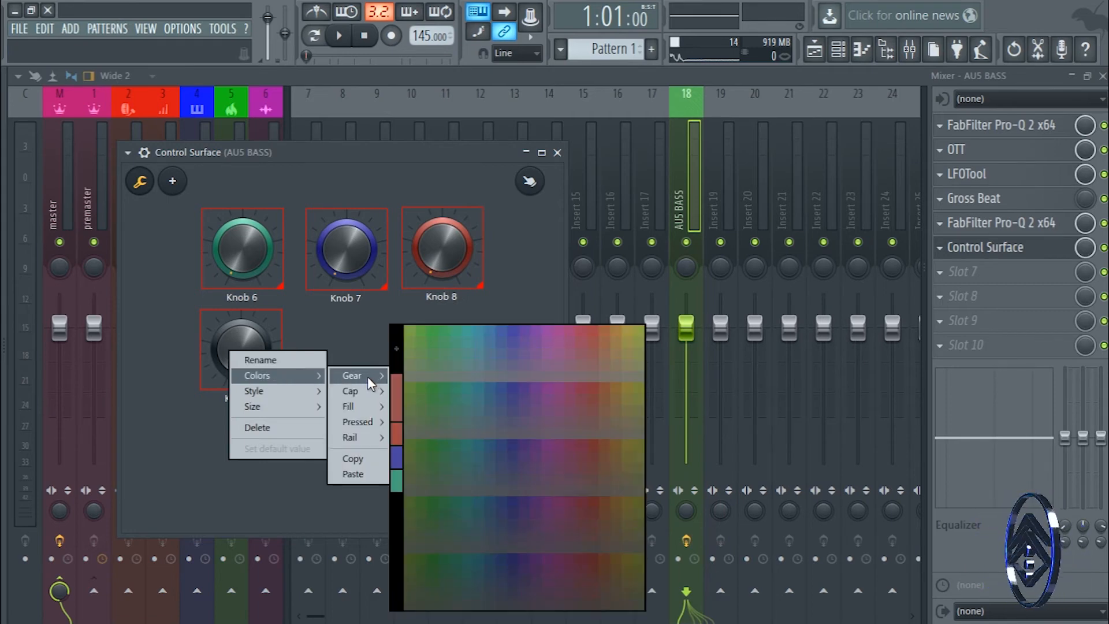
click(491, 387)
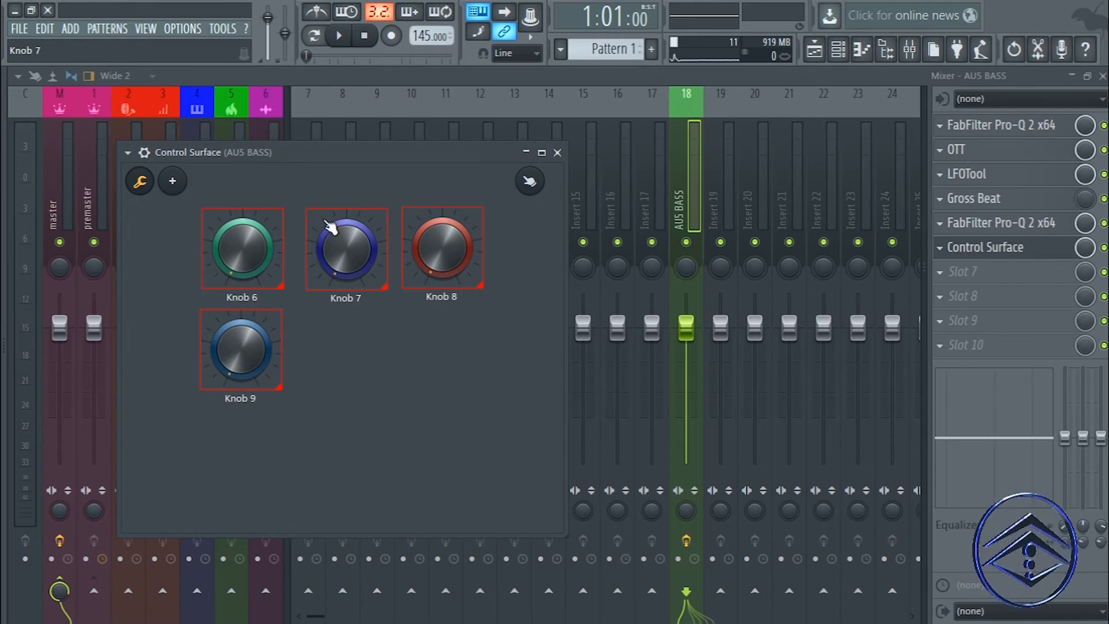
- Rename Knob 6 as COMB FILTER and shift the Control Surface window slightly
right_click(253, 255)
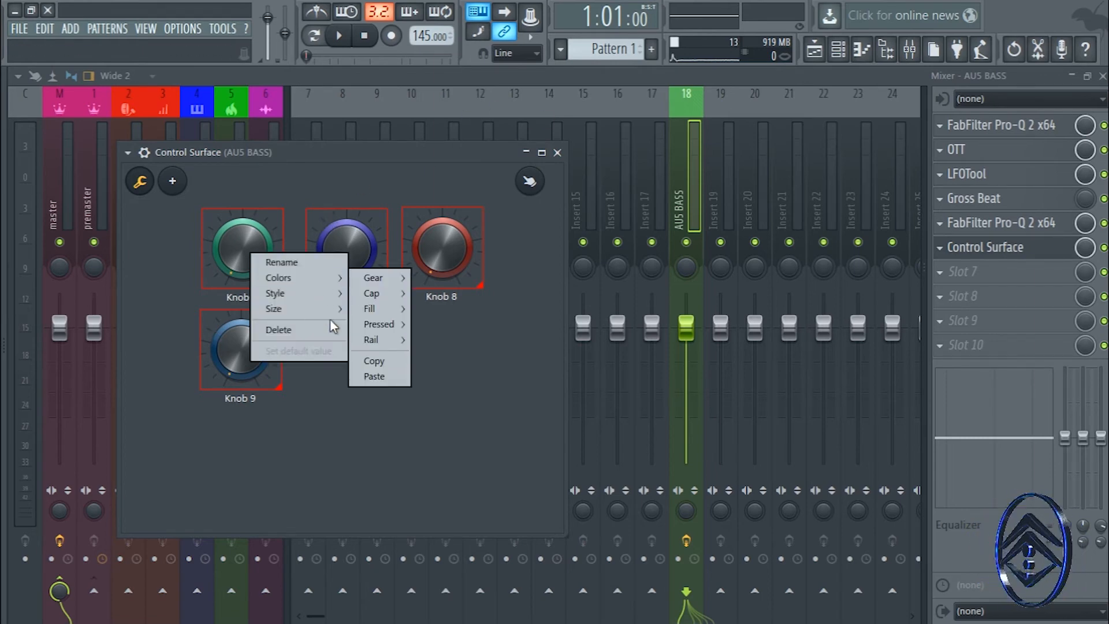
click(272, 262)
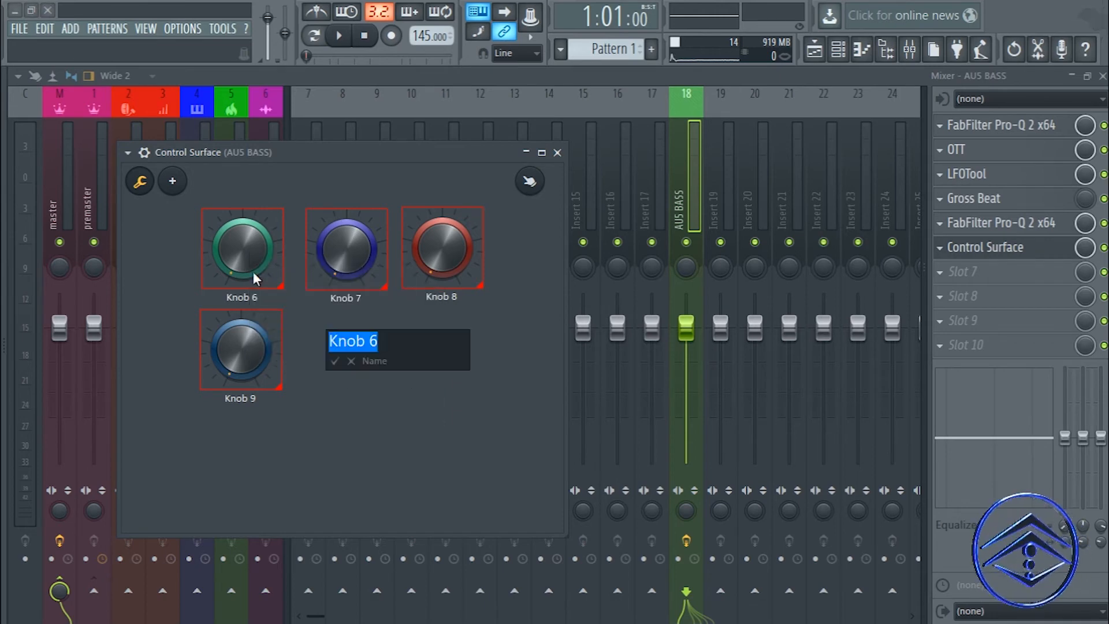
key(BackSpace)
text(COMB)
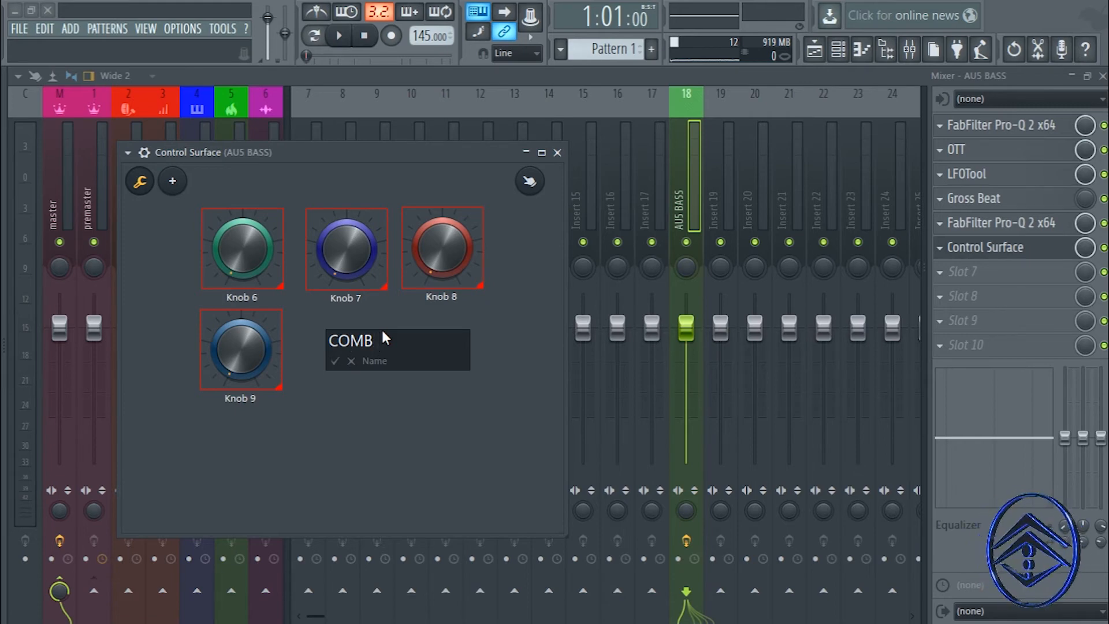
text( FILTER)
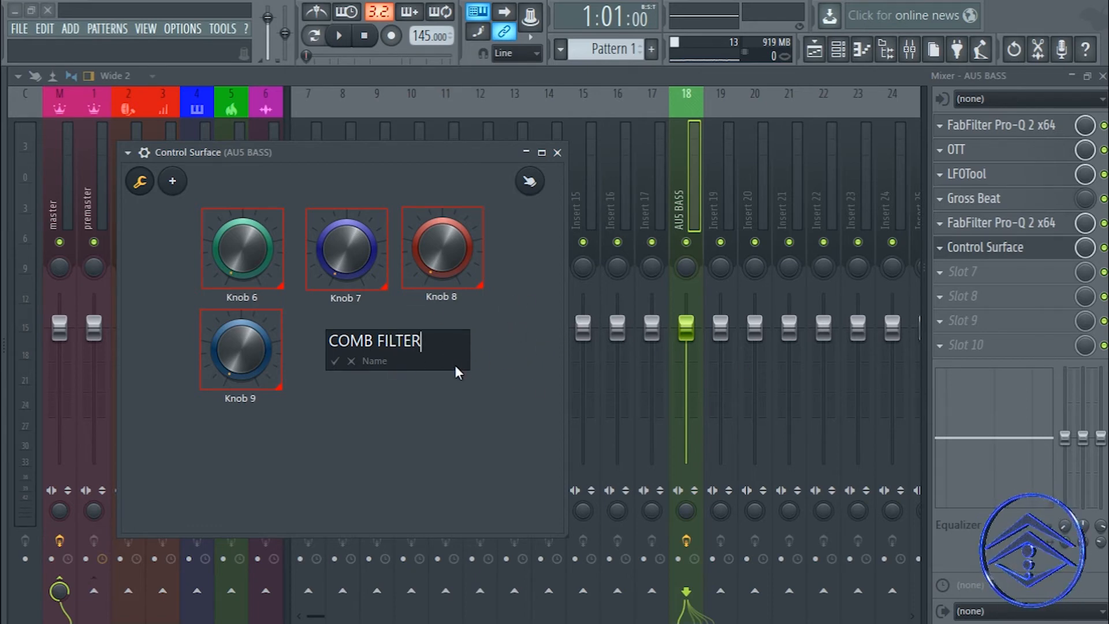
key(Return)
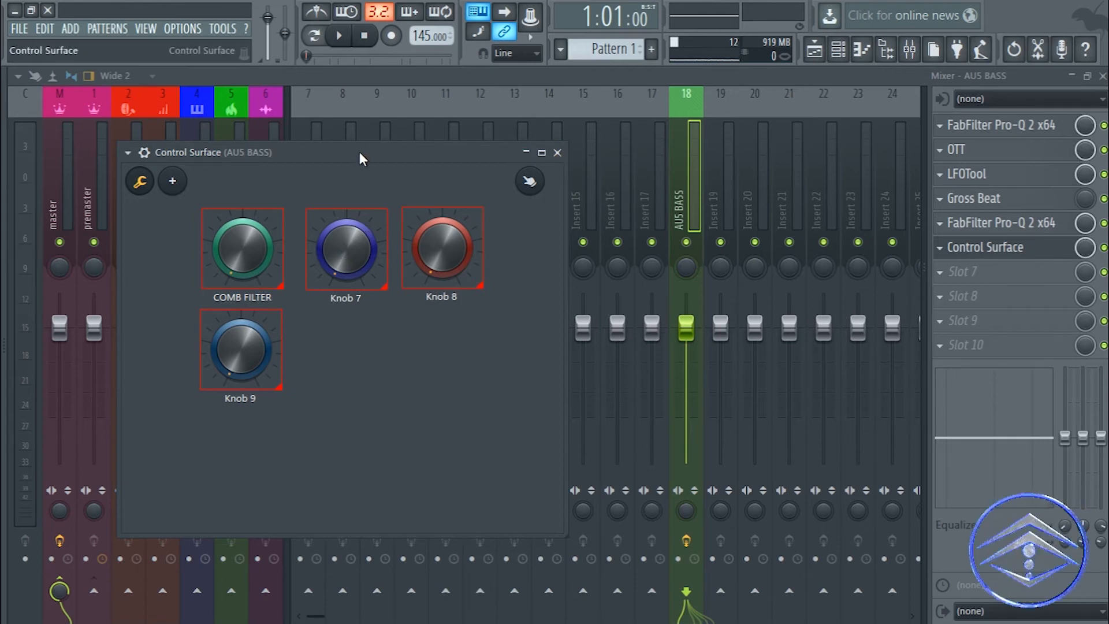
drag(358, 149, 380, 135)
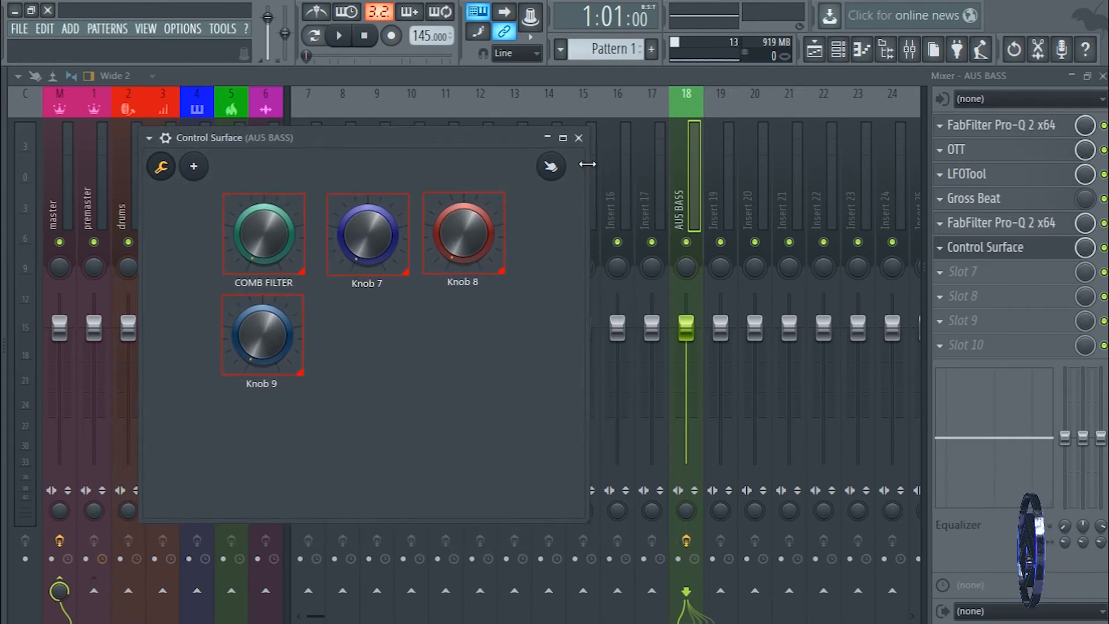
- Rename Knob 7 on the Control Surface as FLANGER
right_click(367, 250)
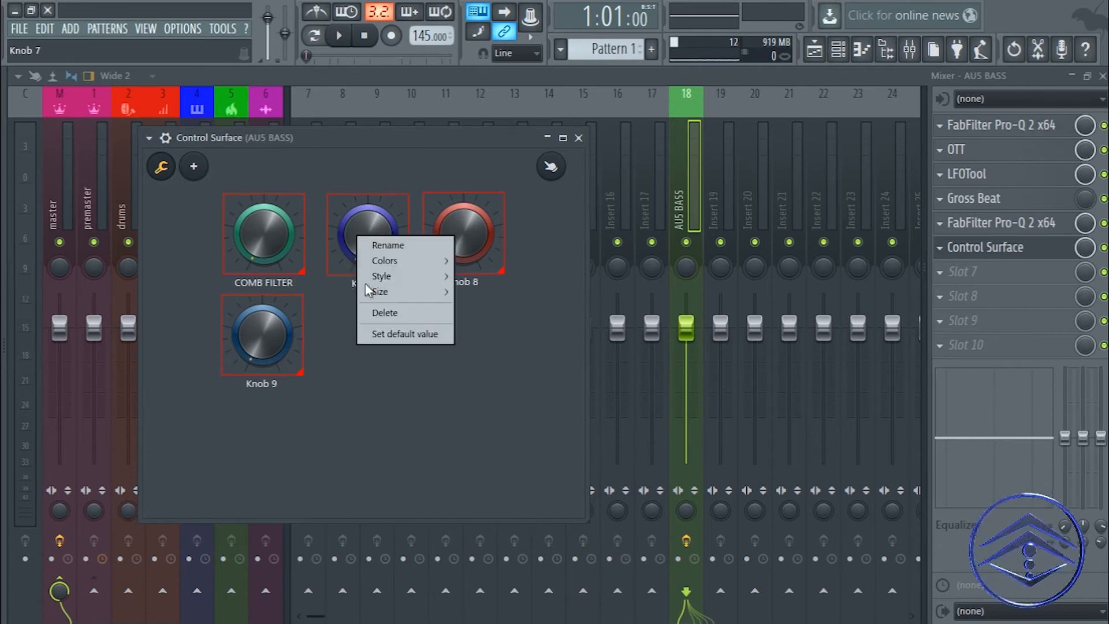
click(396, 248)
click(431, 327)
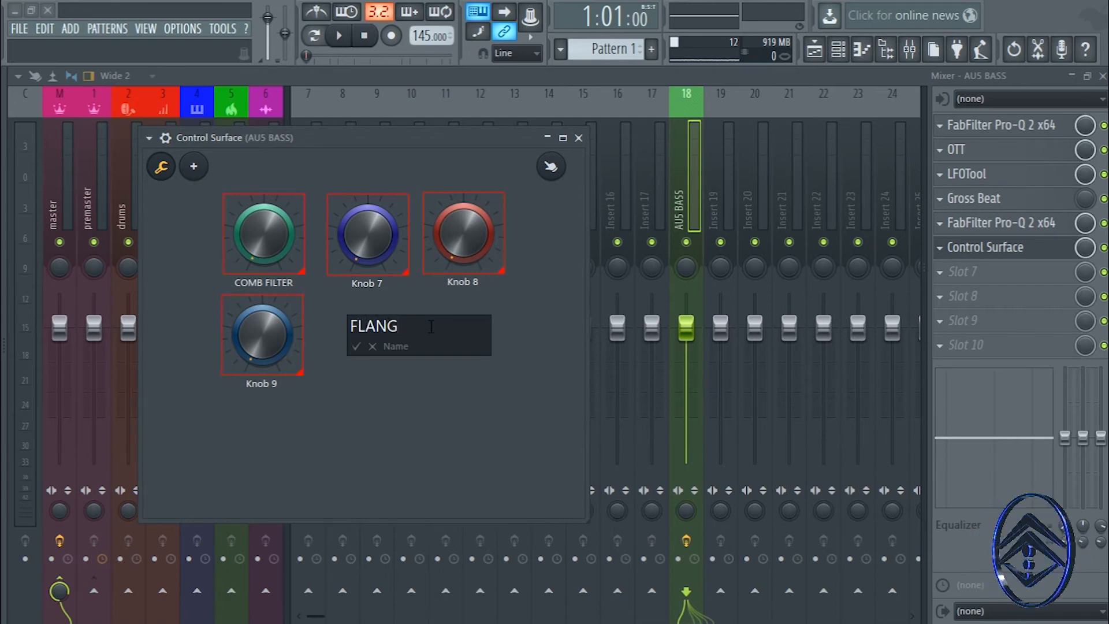
key(Return)
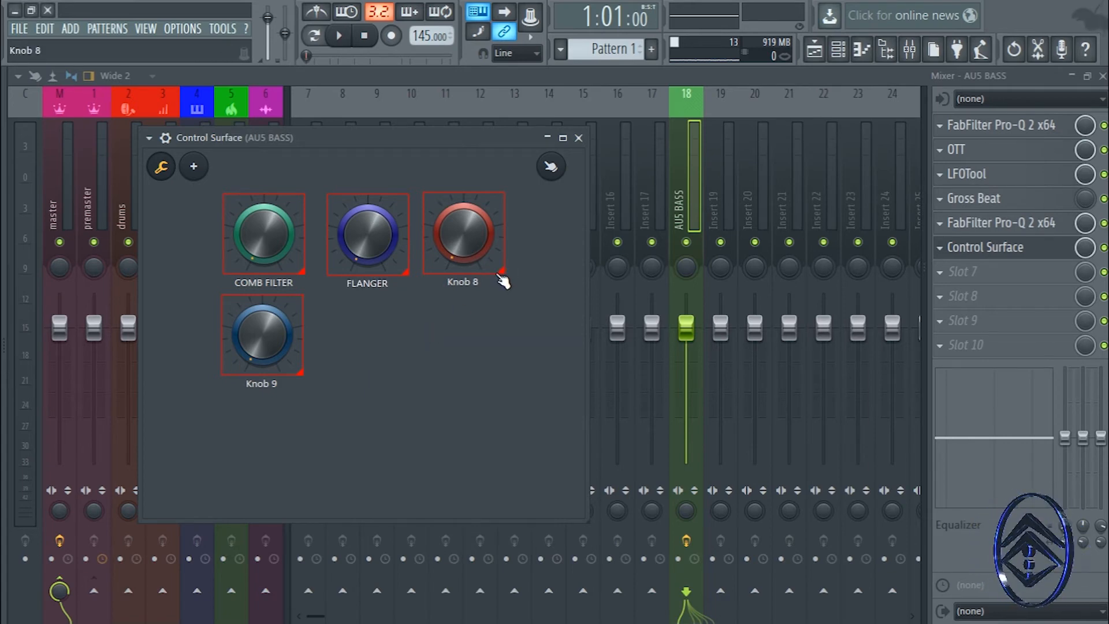
- Rename Knob 8 on the Control Surface as TREMELO
right_click(458, 251)
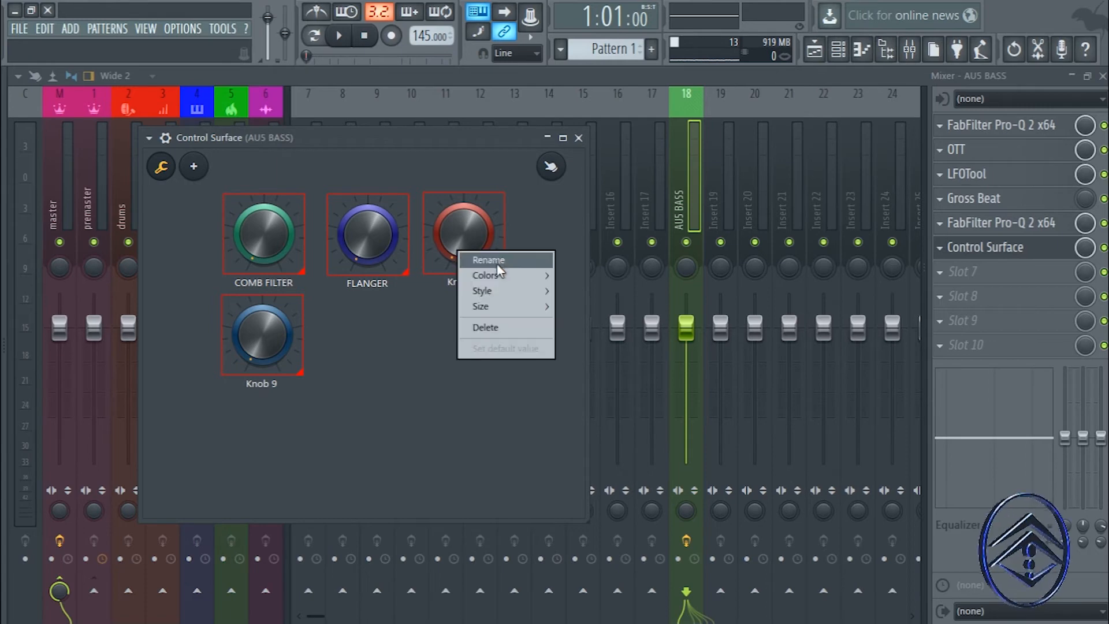
click(496, 259)
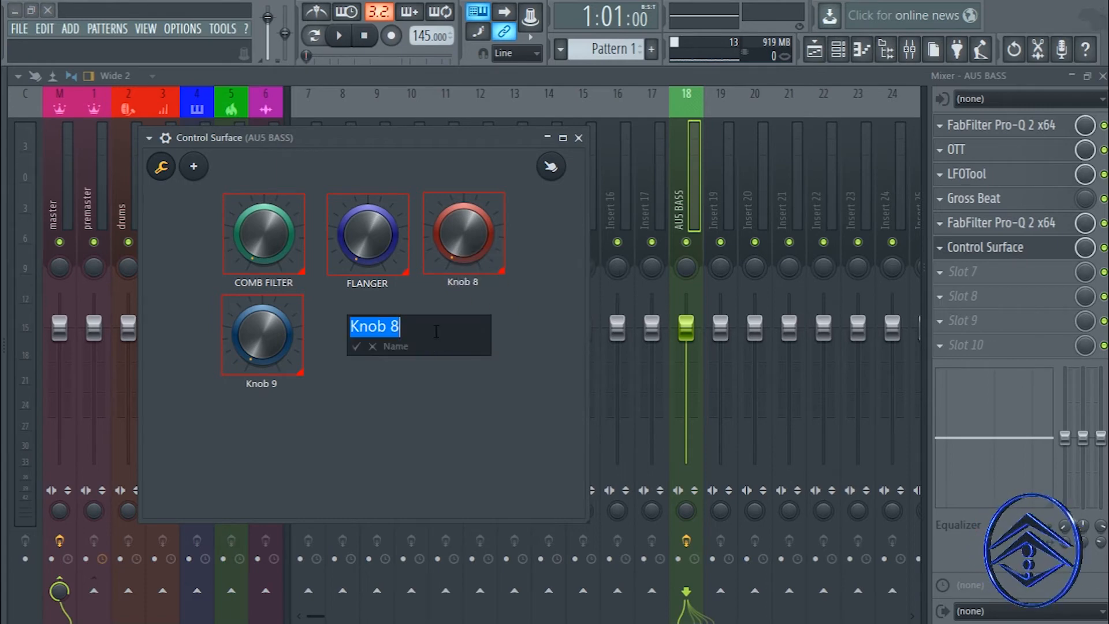
key(BackSpace)
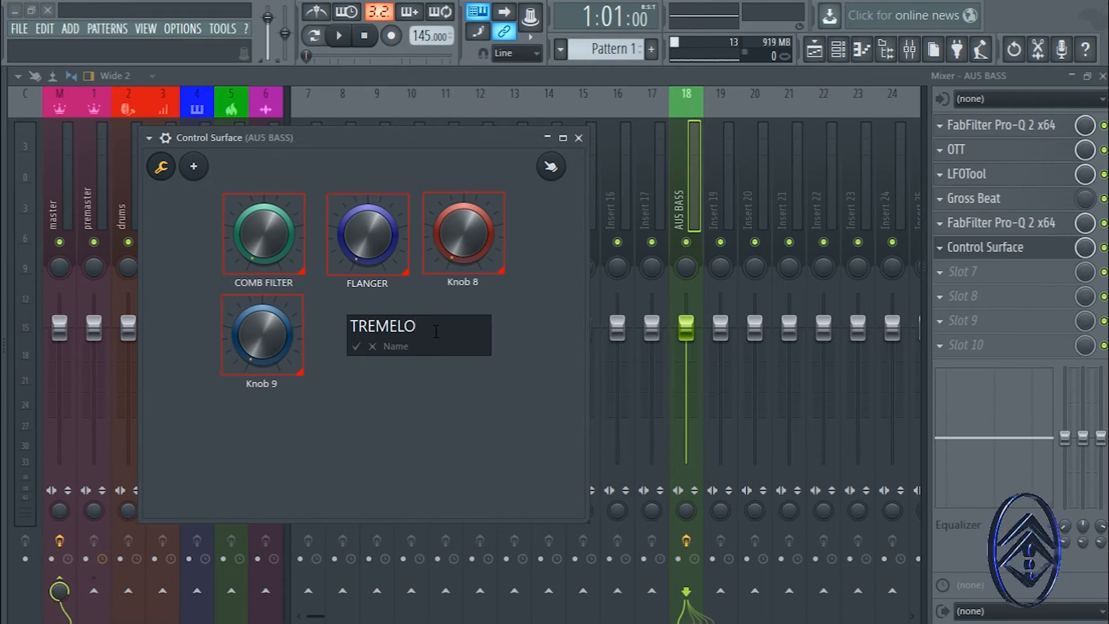
text(TREMELO)
key(Return)
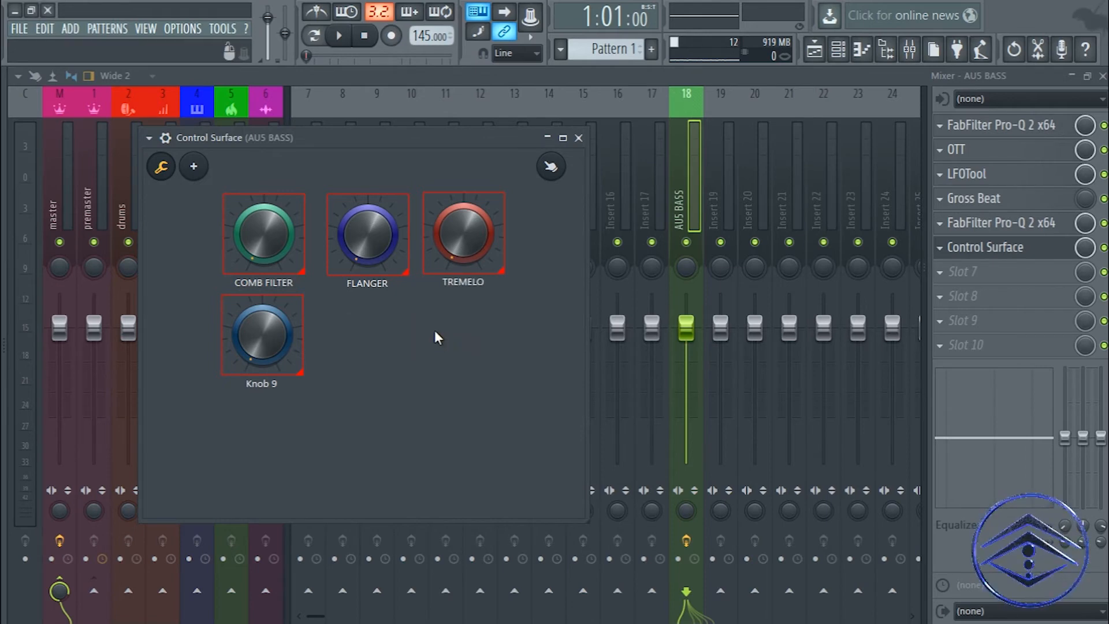
- Rename Knob 9 on the Control Surface as EQ MOD
right_click(258, 365)
click(314, 359)
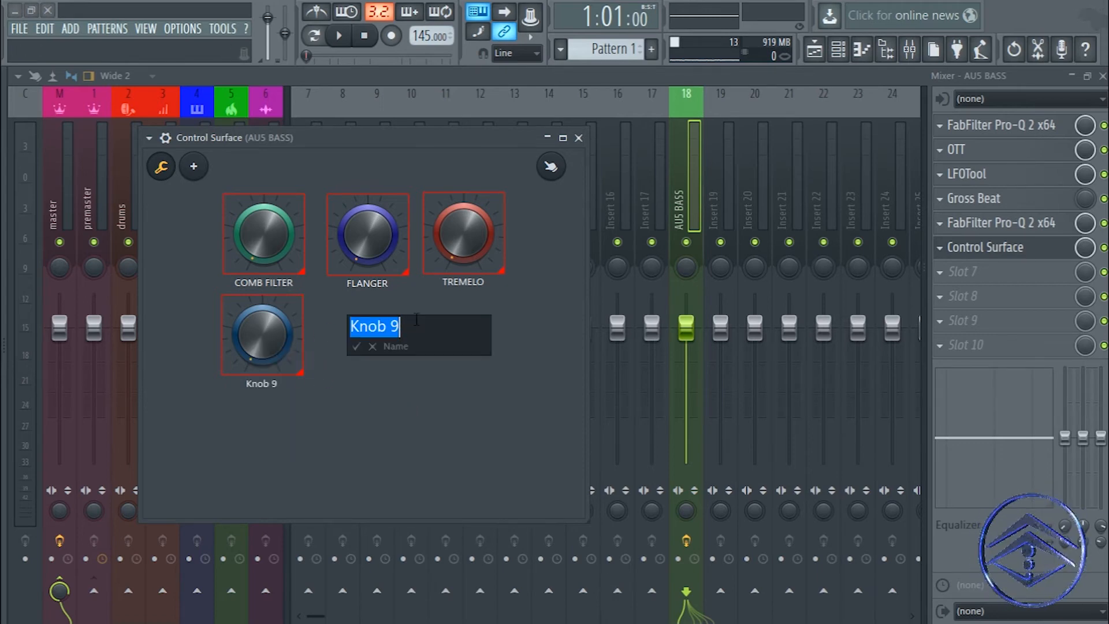
key(BackSpace)
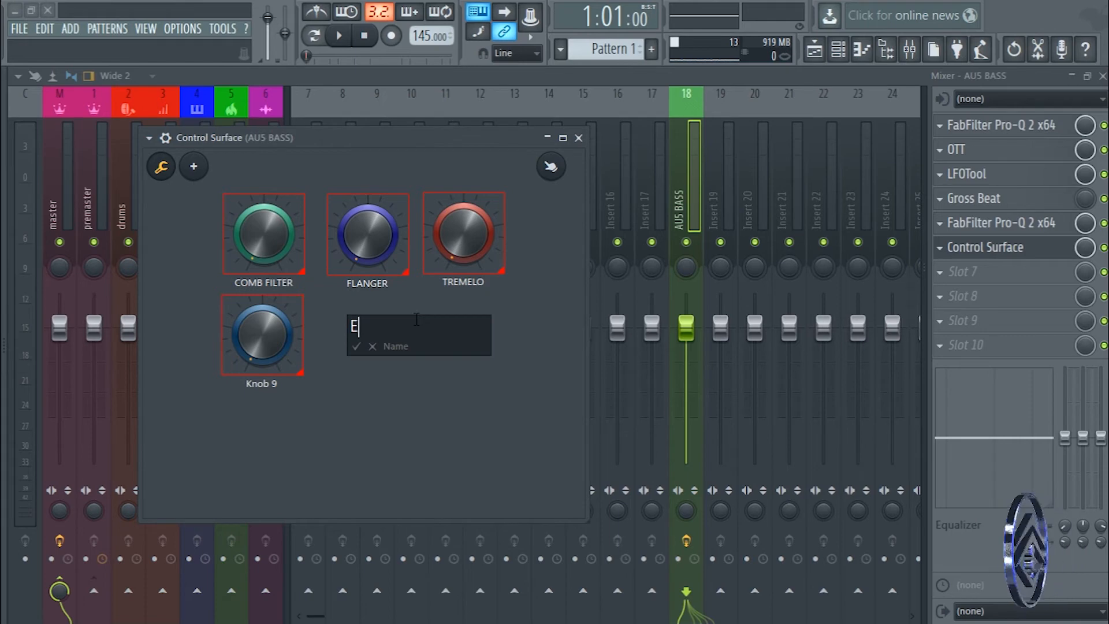
text(EQ MOD)
key(Return)
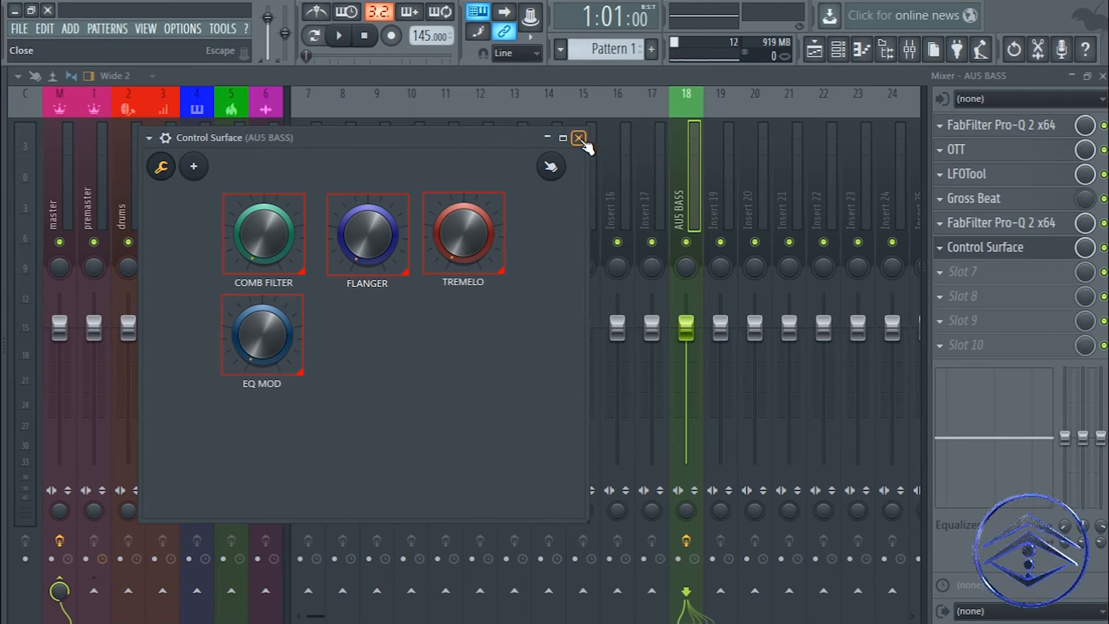
- Open LFOTool from the AU5 BASS effect slots as a detached window and arrange it beside the Control Surface window
drag(361, 138, 514, 154)
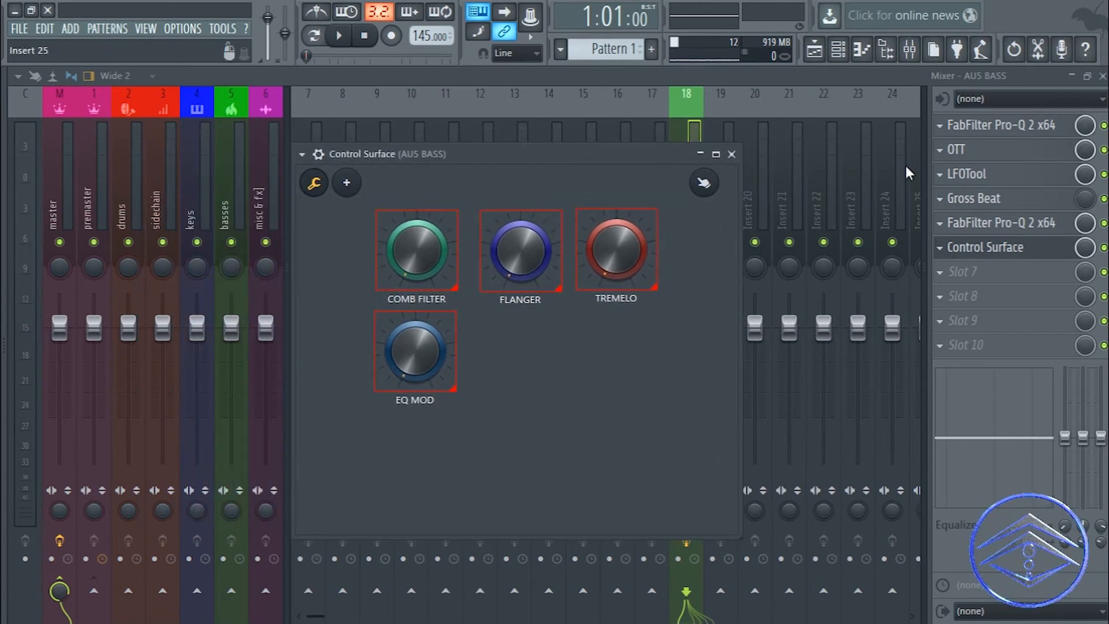
click(980, 179)
click(225, 147)
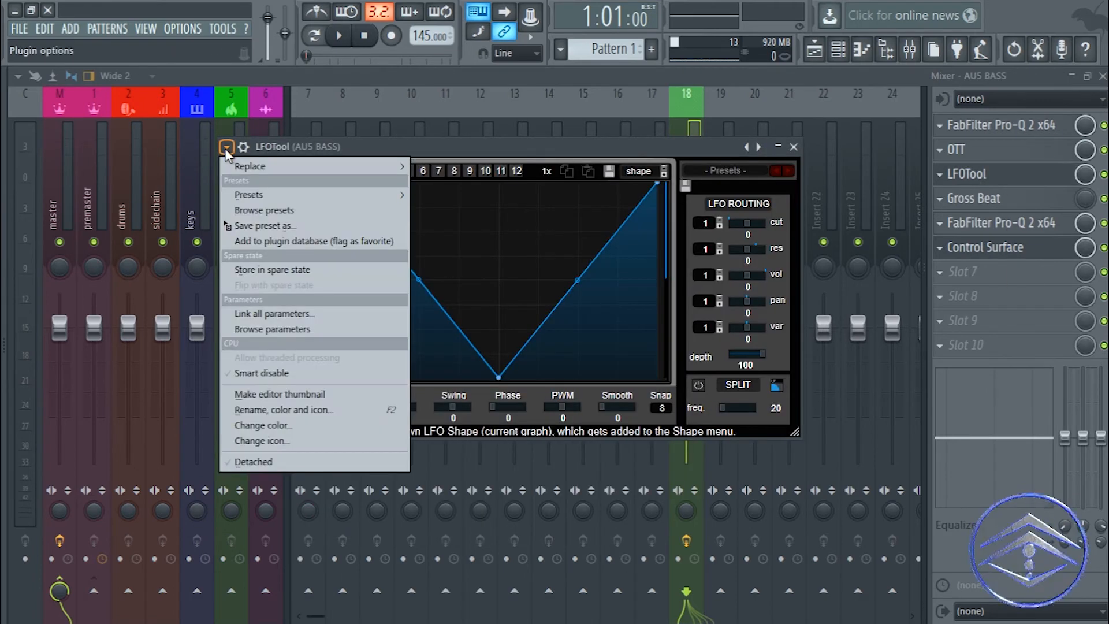
click(247, 462)
drag(436, 146, 371, 162)
click(980, 249)
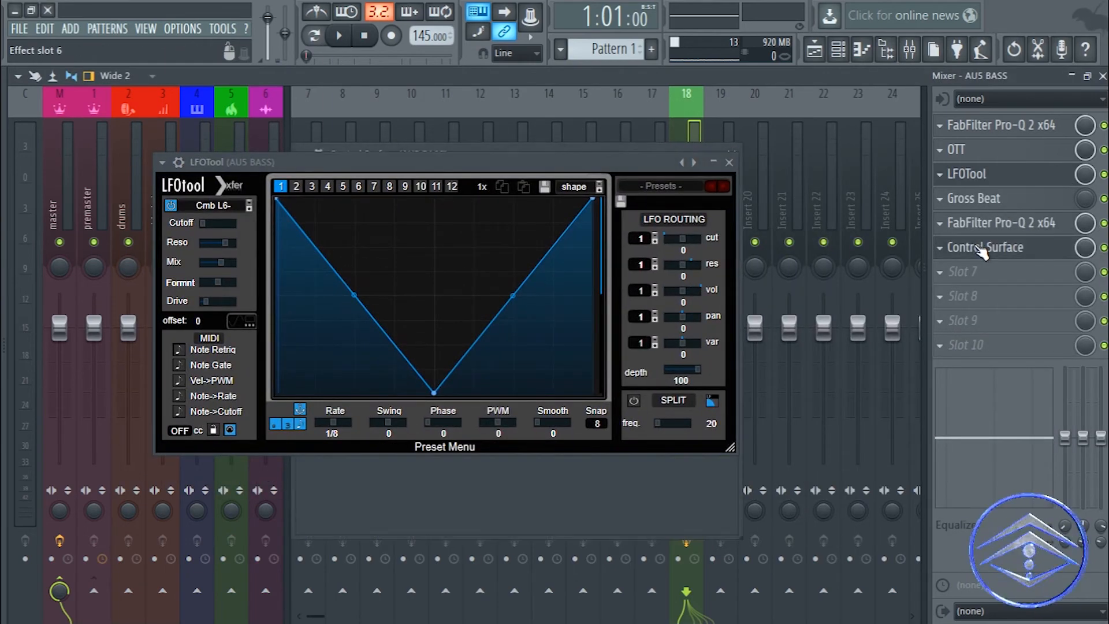
drag(514, 161, 515, 249)
drag(472, 153, 258, 274)
click(385, 123)
click(424, 437)
drag(437, 253, 765, 147)
drag(336, 278, 321, 226)
- Touch LFOTool's filter Cutoff and browse the plugin's parameters, moving the Control Surface window clear of the parameter list
click(532, 203)
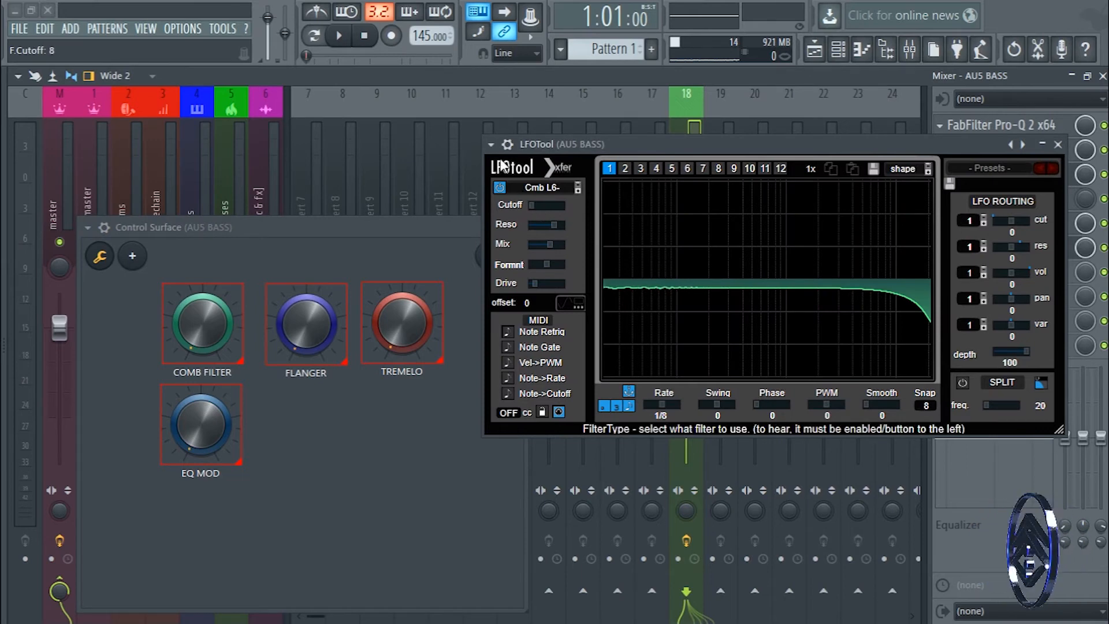
click(491, 144)
click(545, 325)
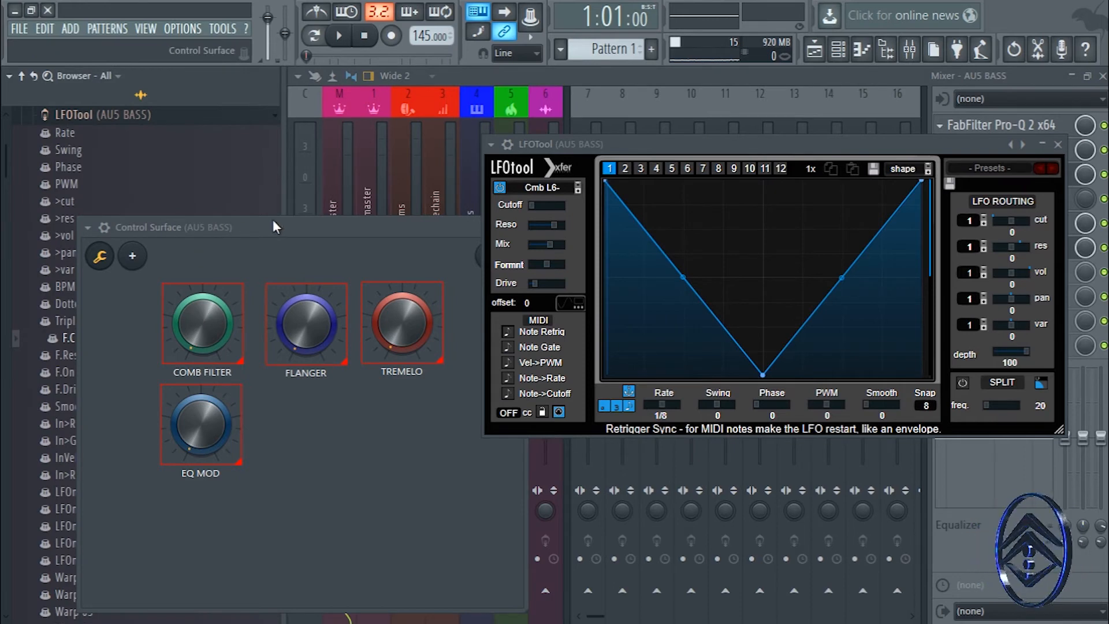
drag(272, 224, 514, 277)
click(5, 392)
click(5, 375)
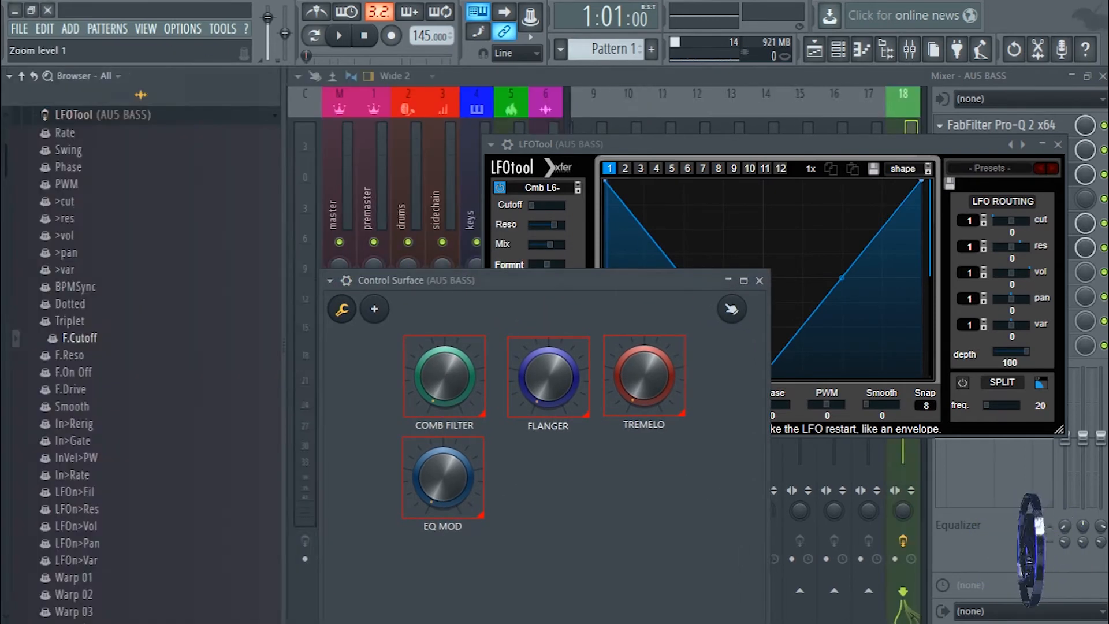
- Link LFOTool's F.Cutoff parameter to the internal controller Surface - COMB FILTER with the default Input mapping
right_click(83, 337)
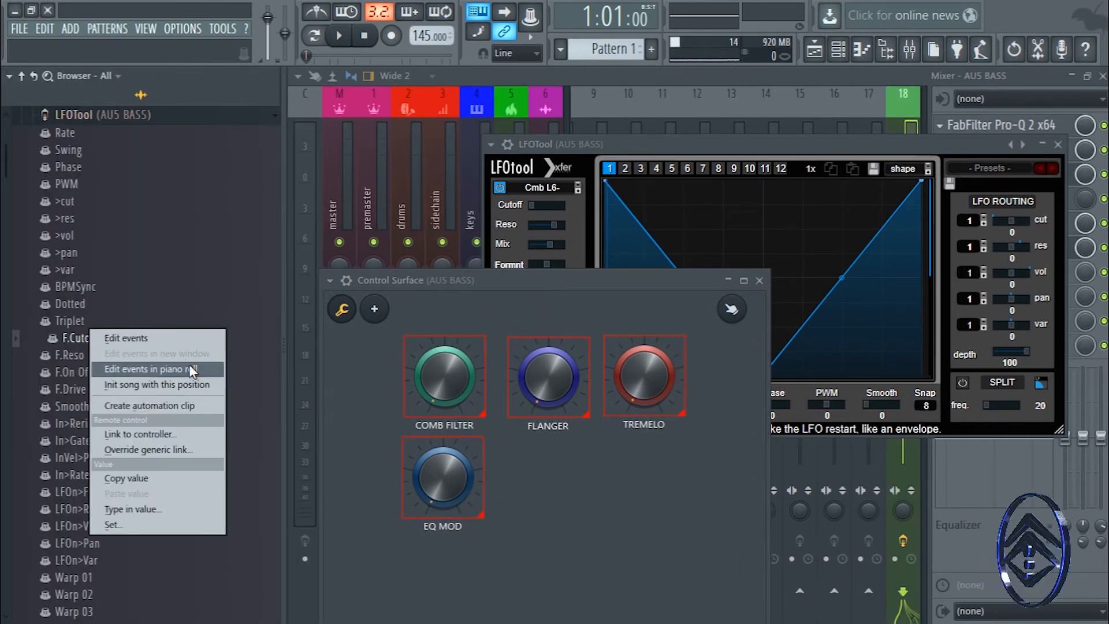
click(135, 434)
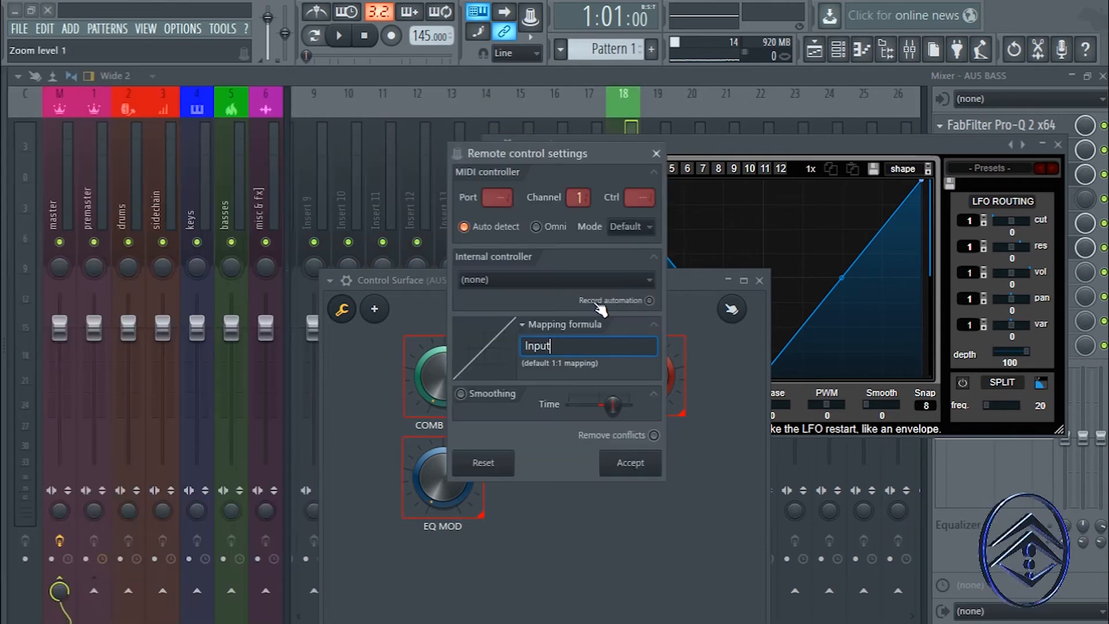
click(537, 283)
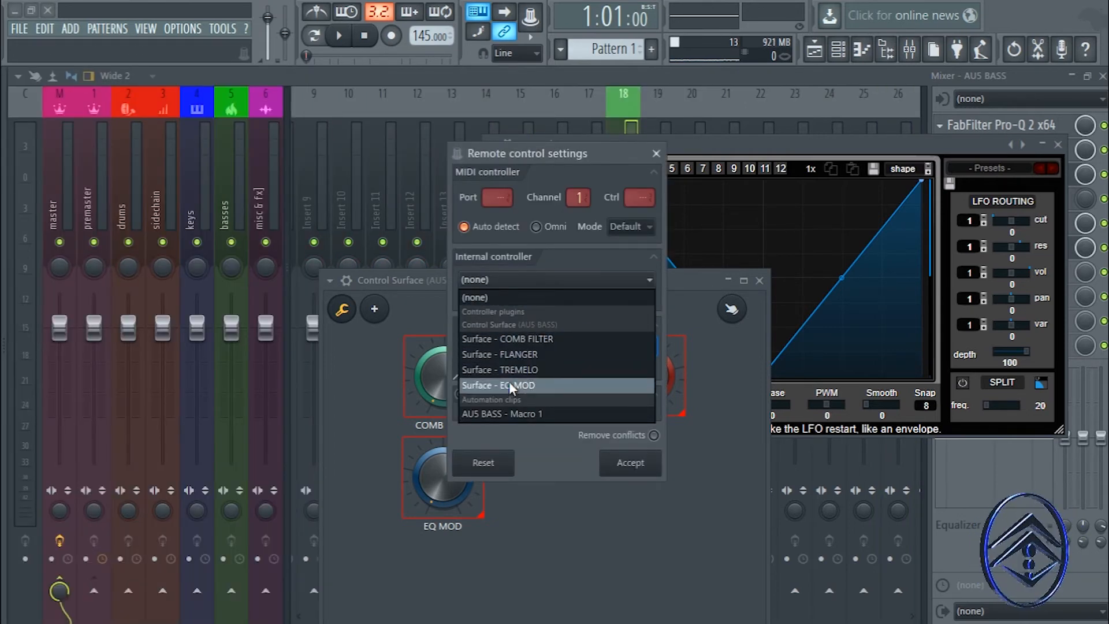
click(518, 338)
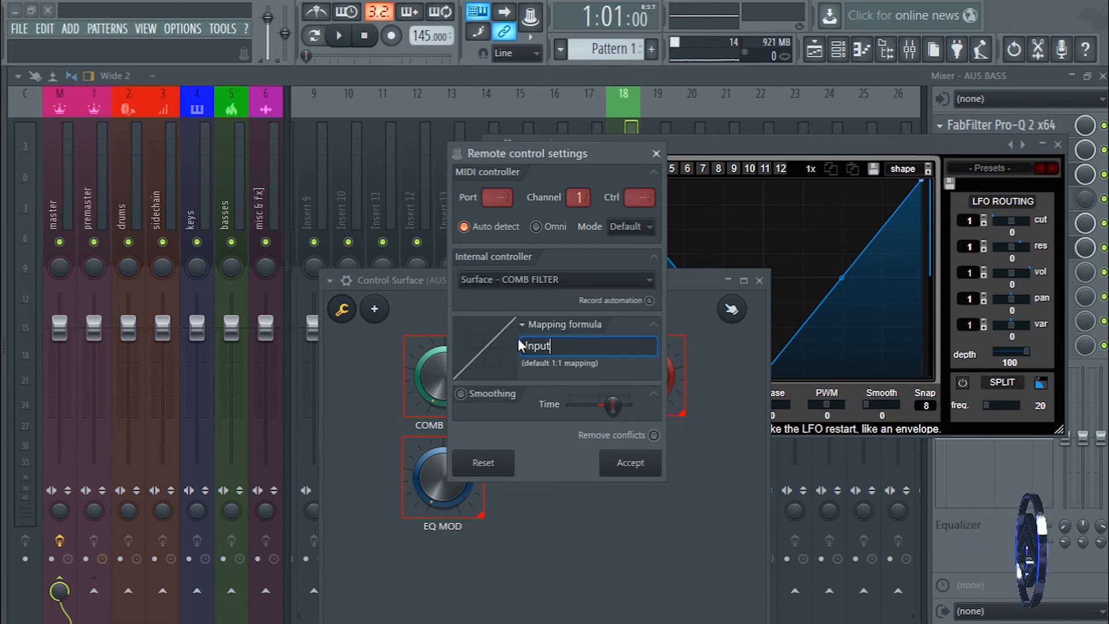
click(630, 462)
- Test the COMB FILTER knob against LFOTool's Cutoff with the two windows side by side, and close LFOTool
drag(648, 278, 343, 139)
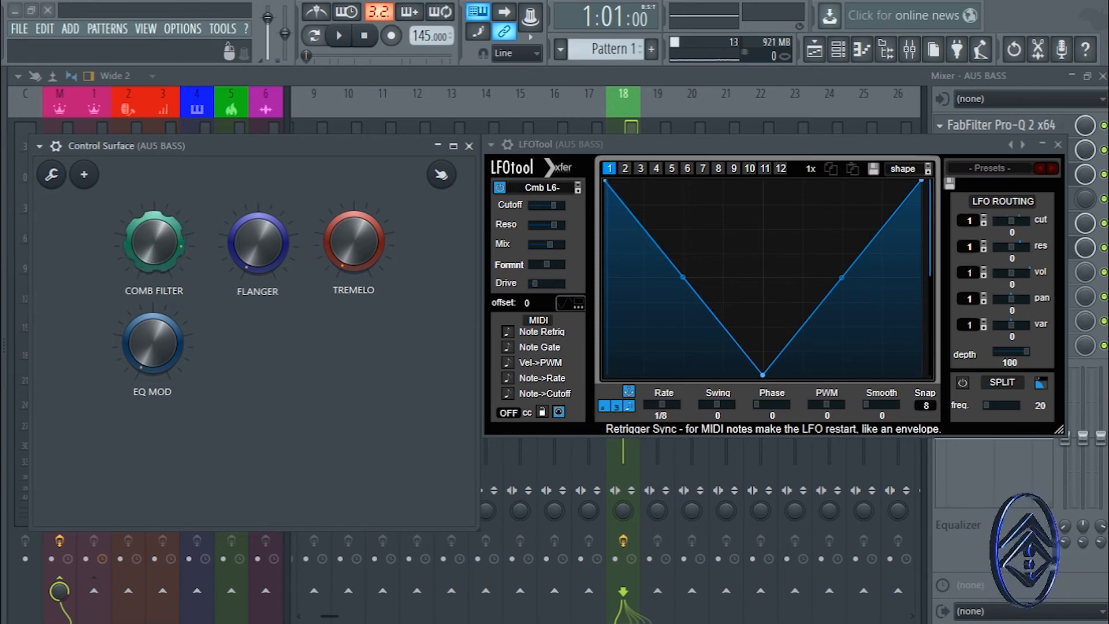
drag(155, 242, 155, 269)
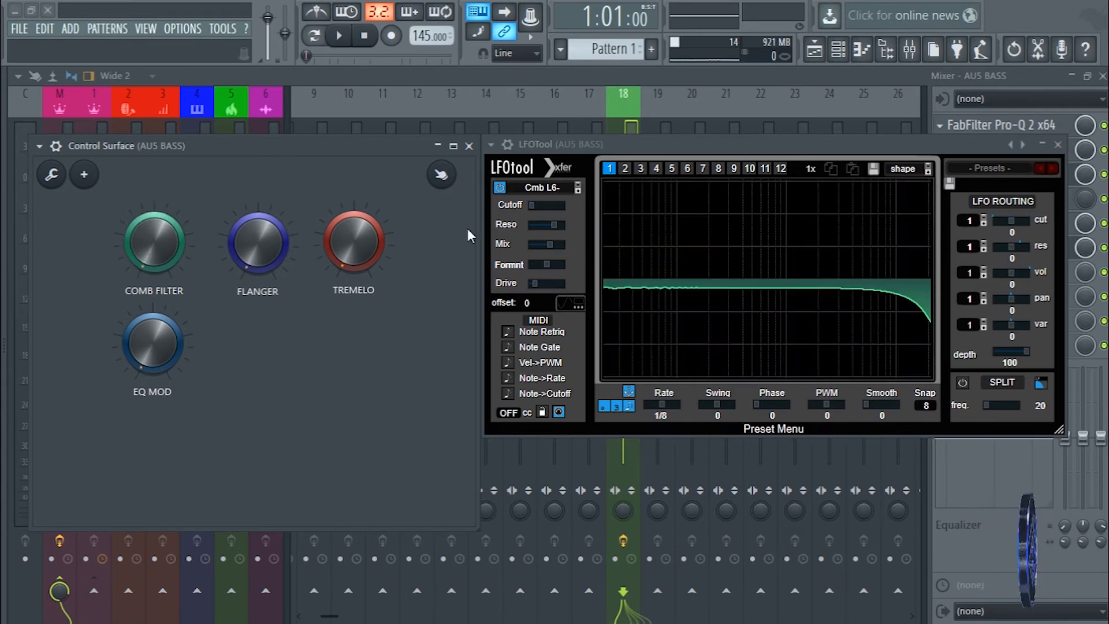
click(1060, 145)
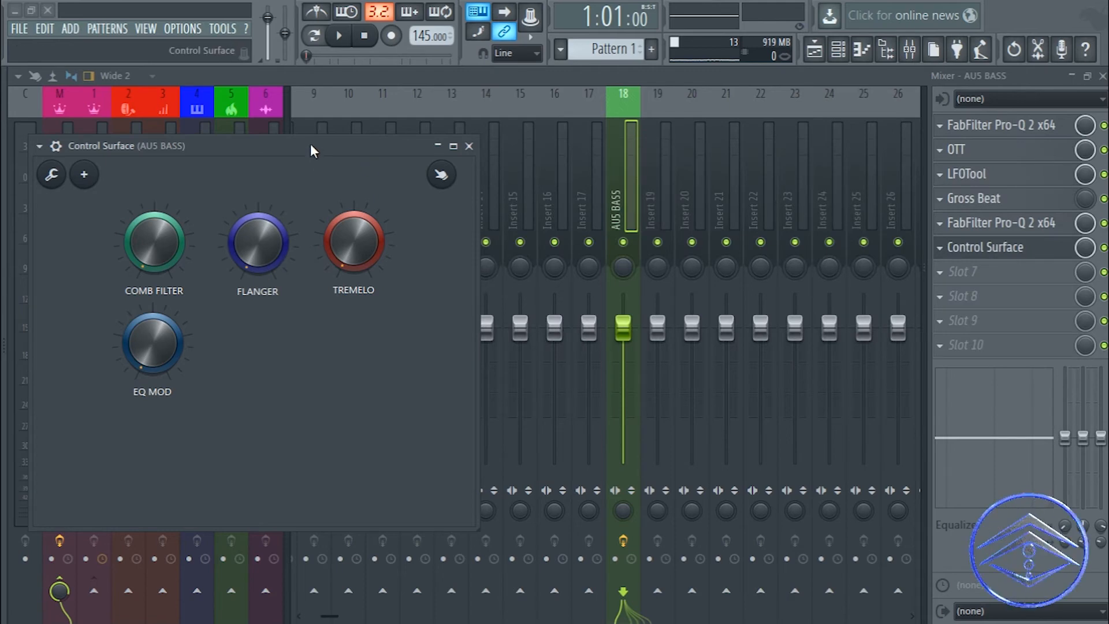
- Link Gross Beat's mix level on the AU5 BASS track to the internal controller Surface - COMB FILTER
drag(309, 148, 512, 113)
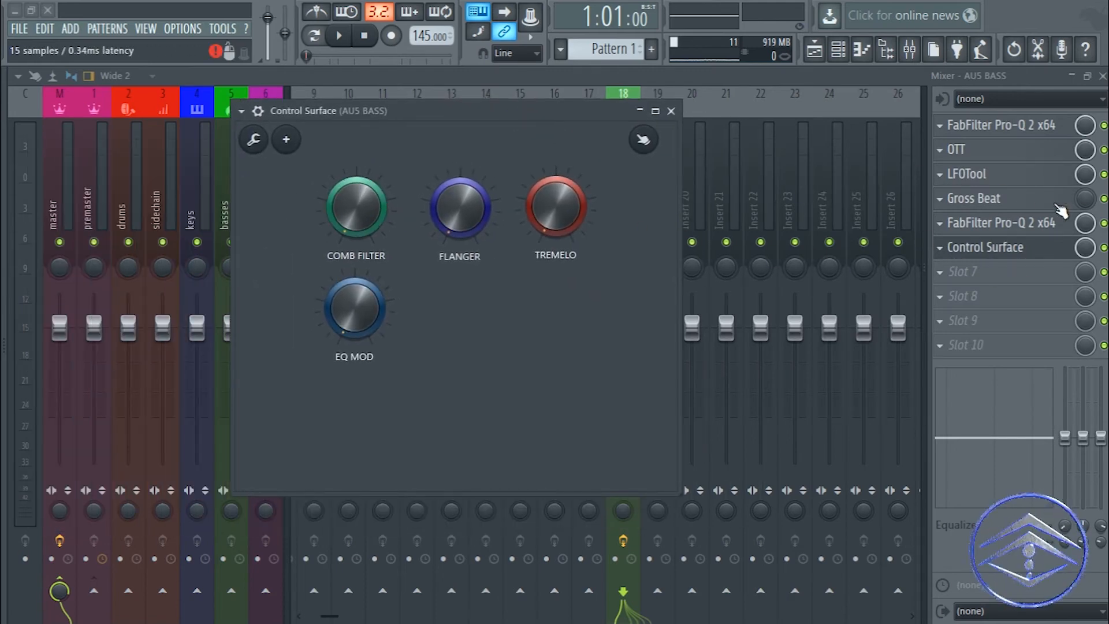
drag(1086, 205, 1086, 260)
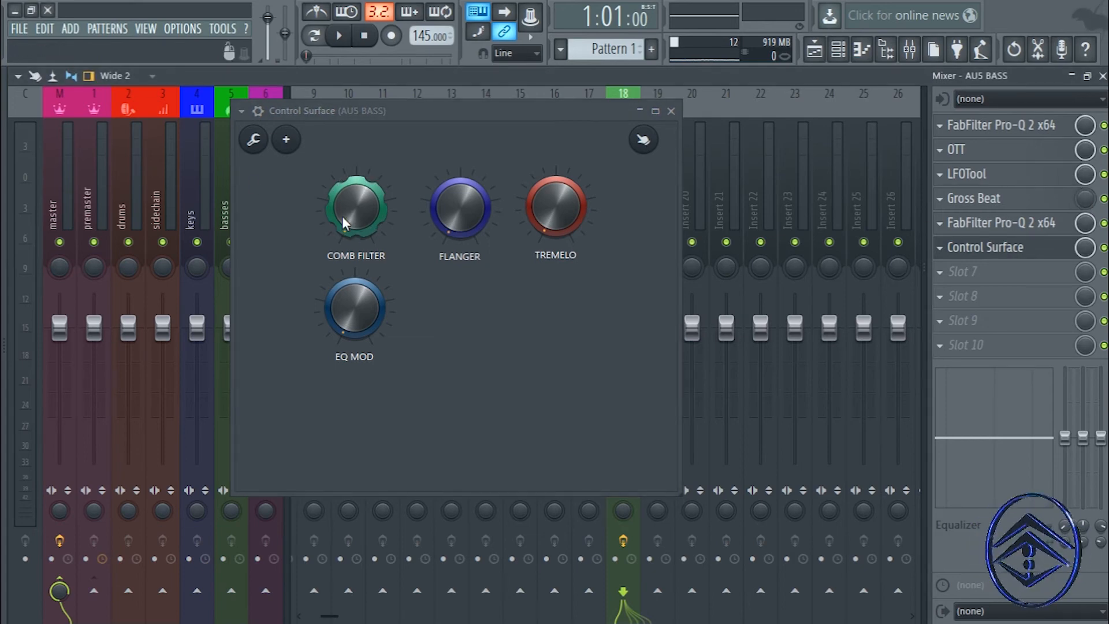
right_click(1077, 200)
click(1025, 329)
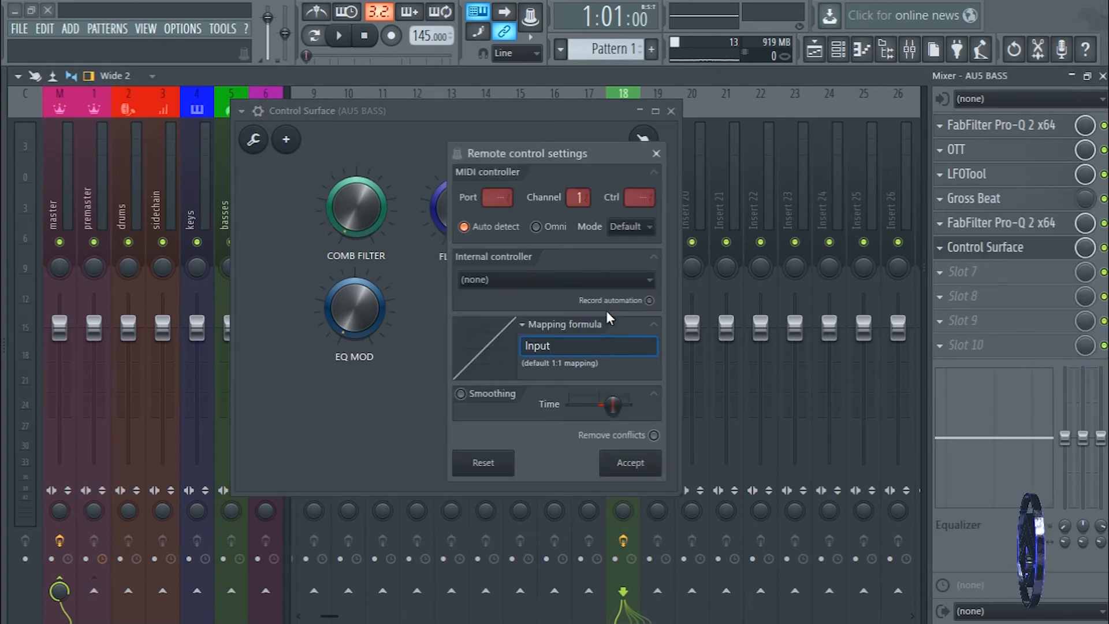
click(539, 281)
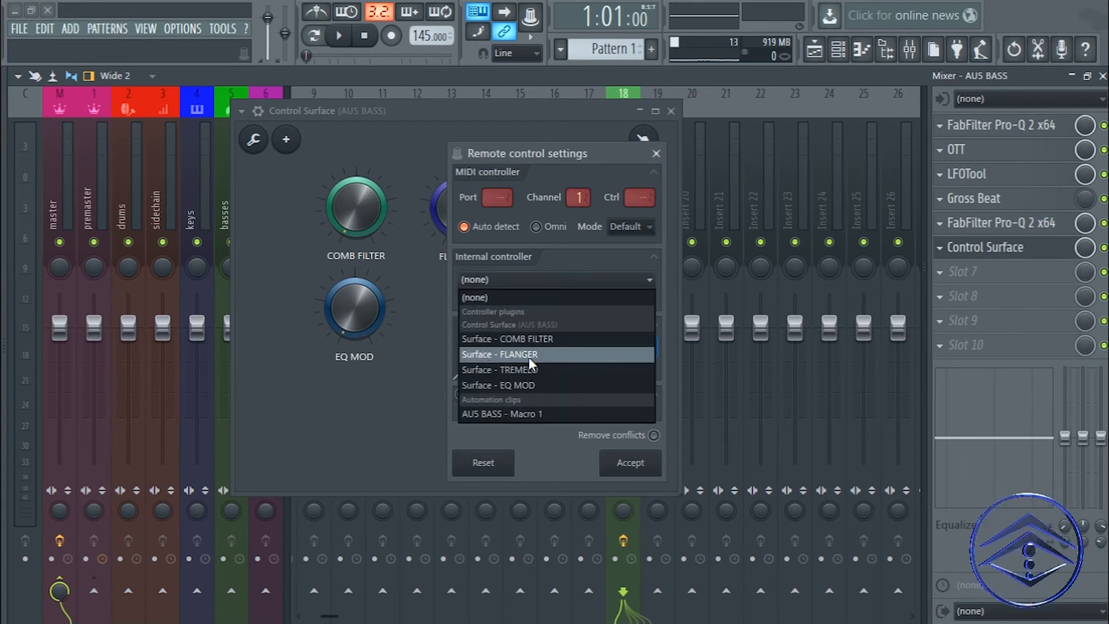
click(504, 338)
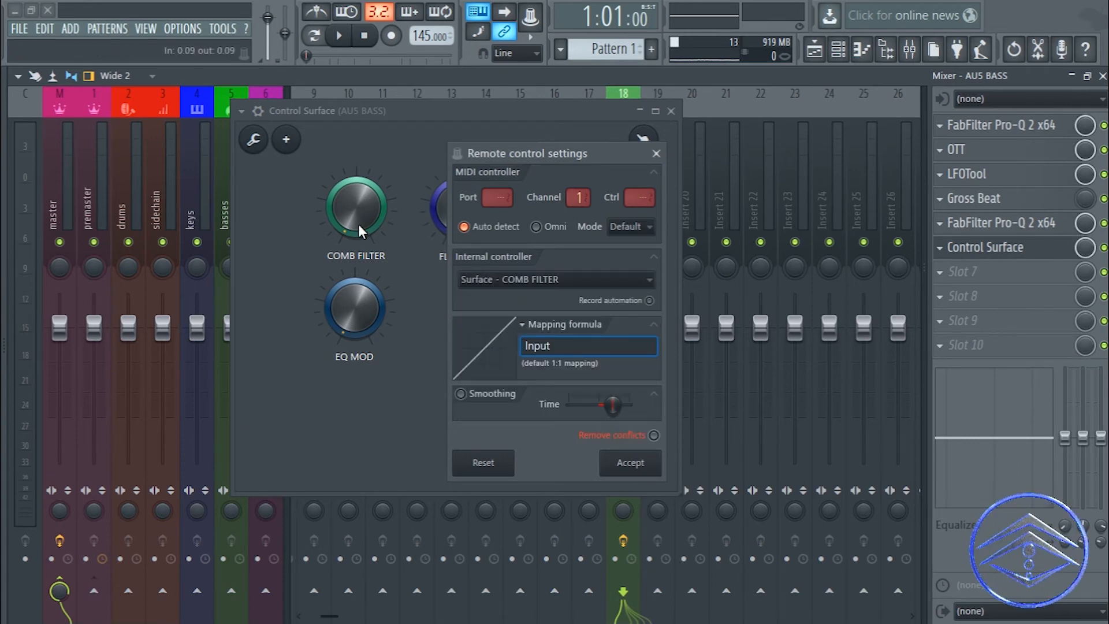
click(629, 462)
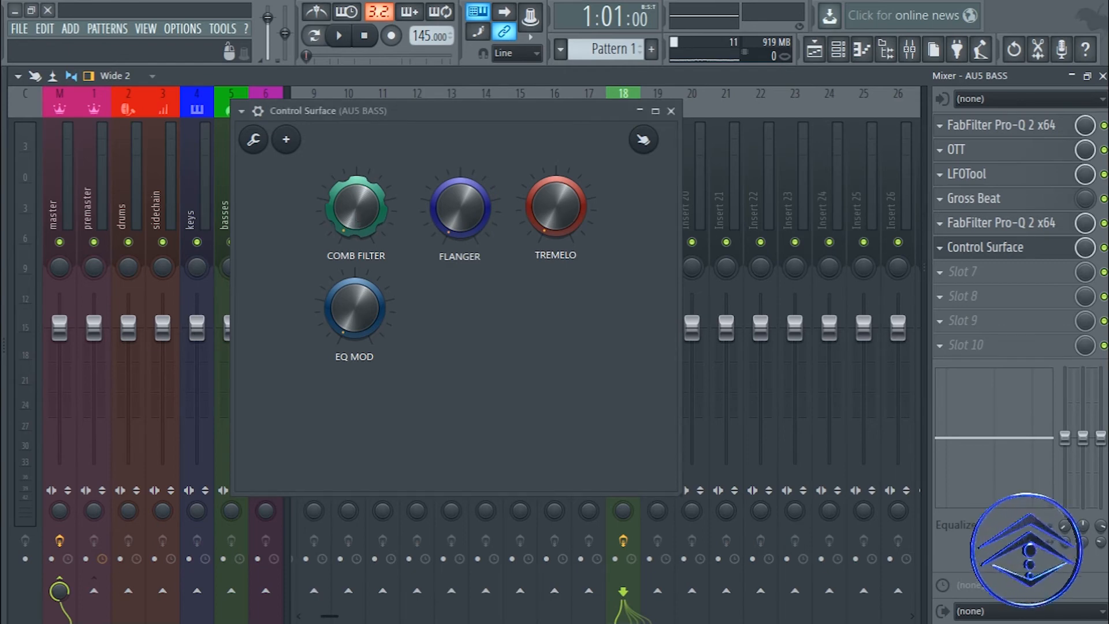
- Turn the COMB FILTER knob up and down to test its control of Gross Beat's mix level
drag(356, 209, 357, 238)
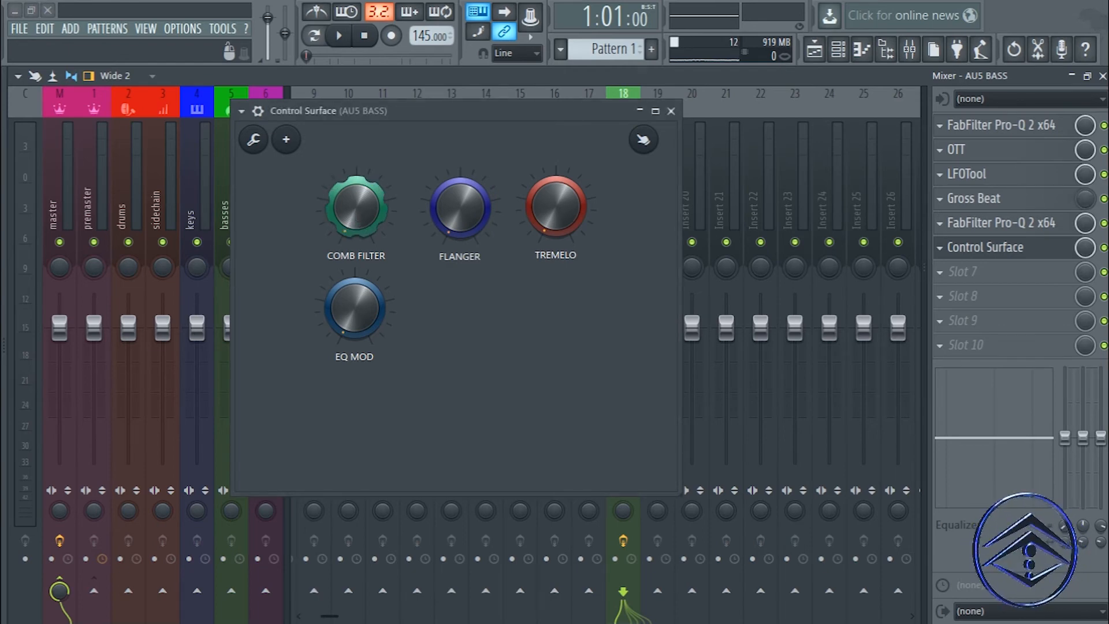
drag(356, 209, 356, 180)
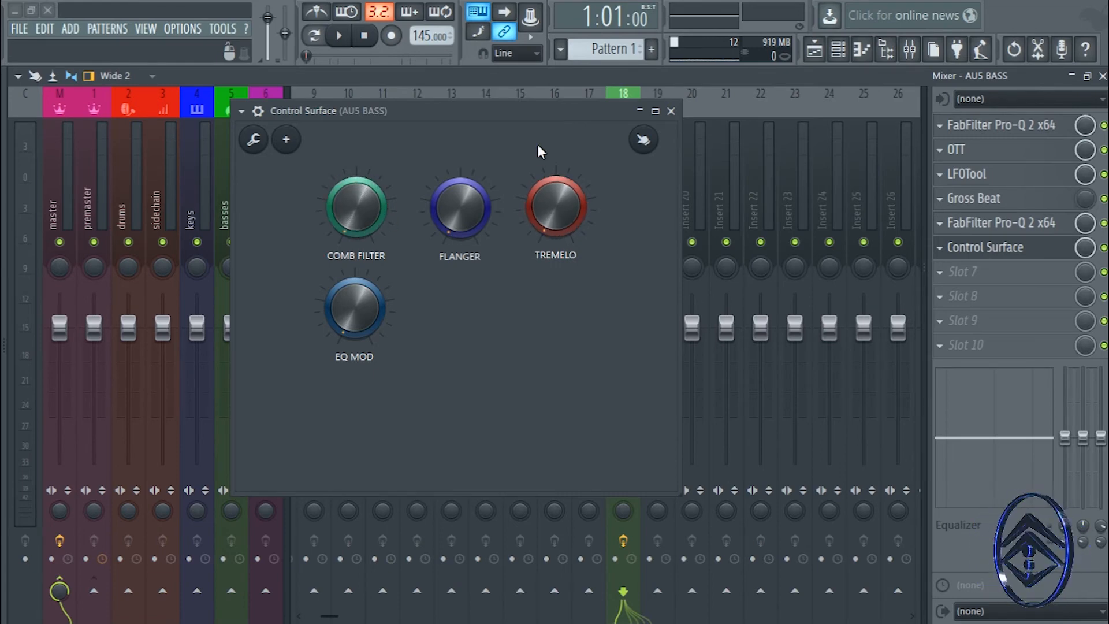
drag(531, 112, 461, 112)
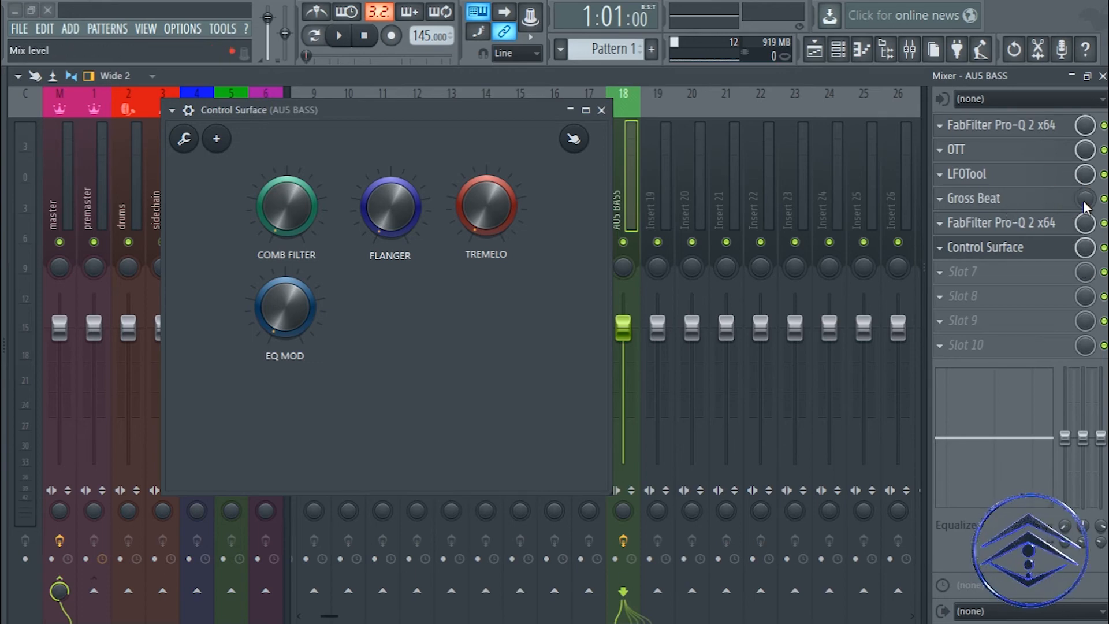
drag(287, 212, 287, 168)
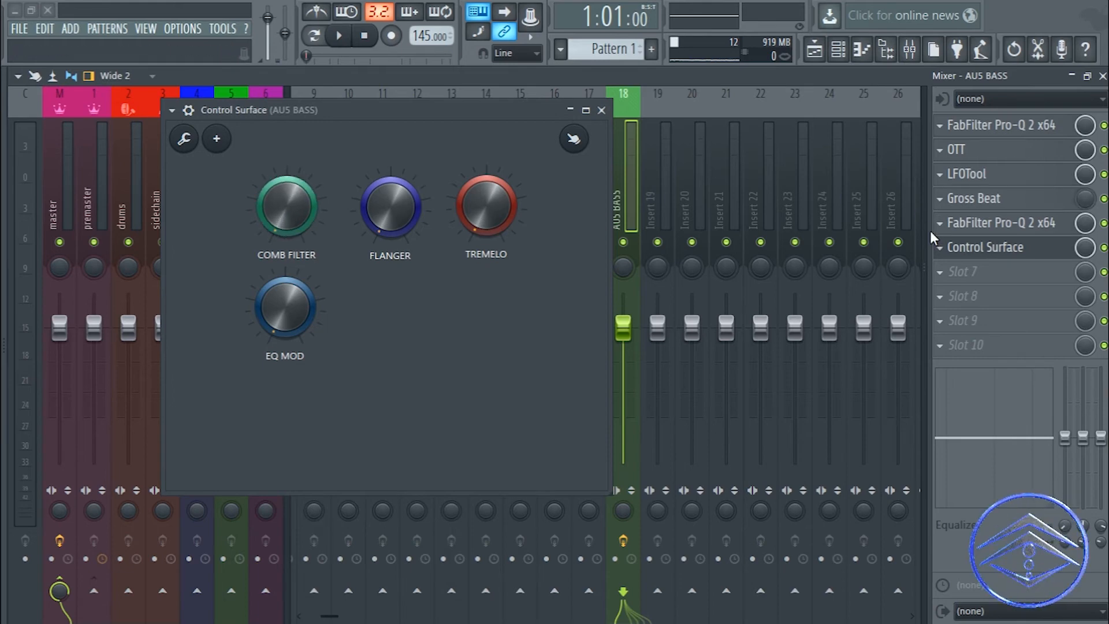
- Relink Gross Beat's mix level on the AU5 BASS track to the internal controller Surface - TREMELO
right_click(1086, 200)
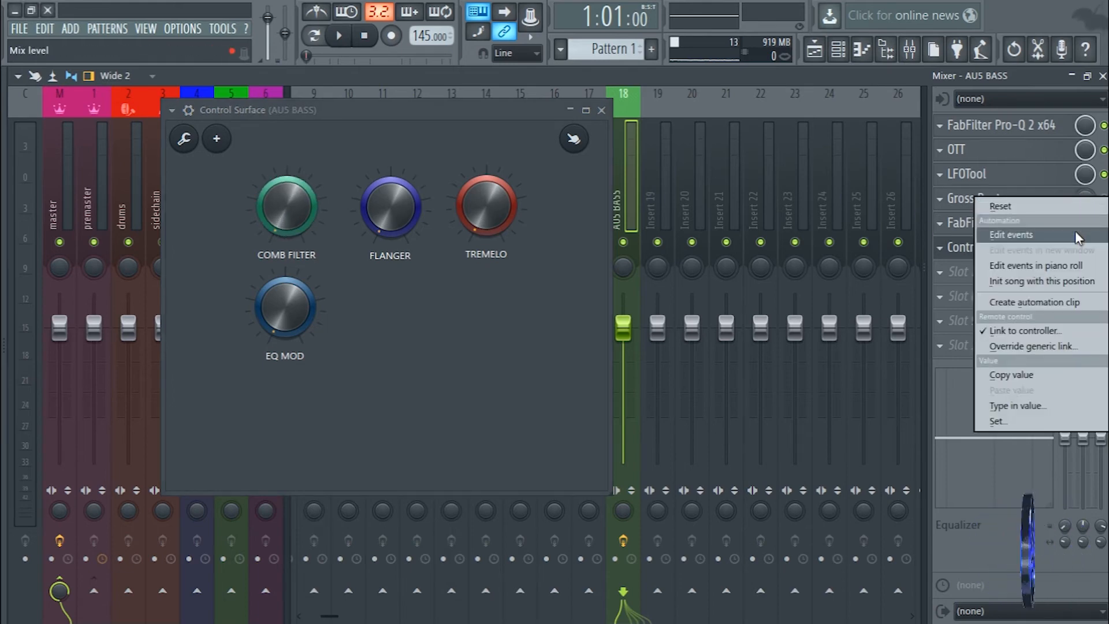
click(1024, 334)
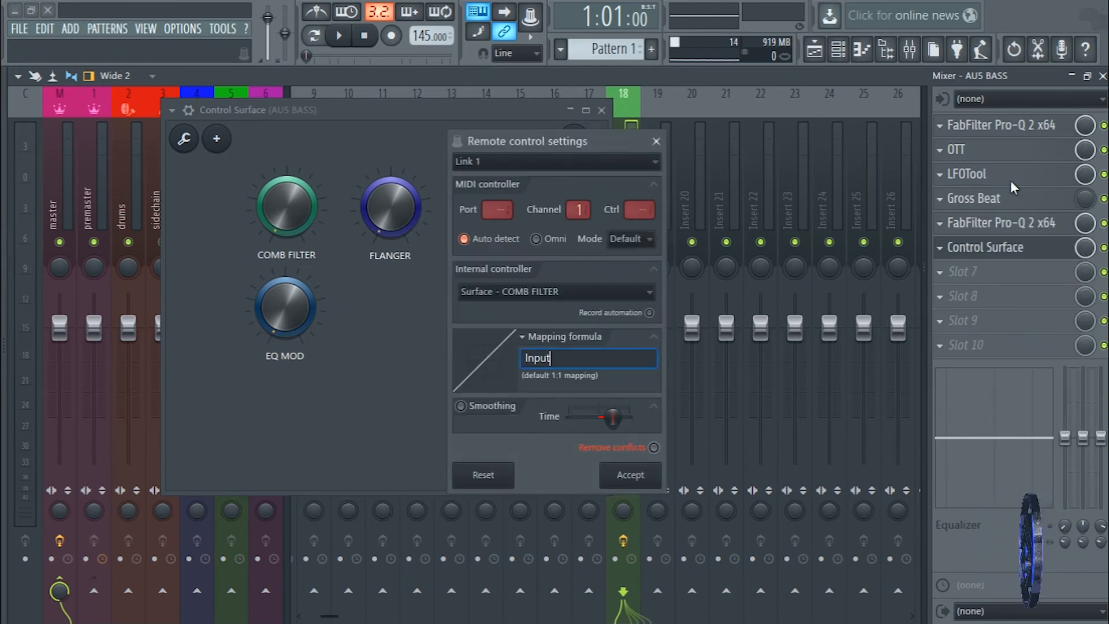
click(504, 291)
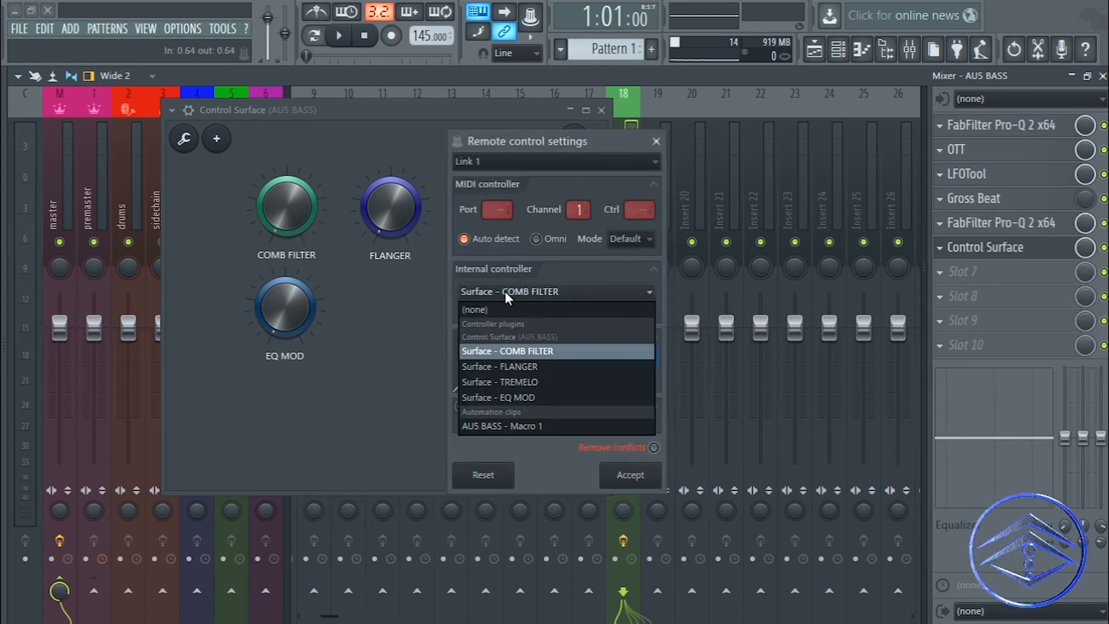
click(524, 382)
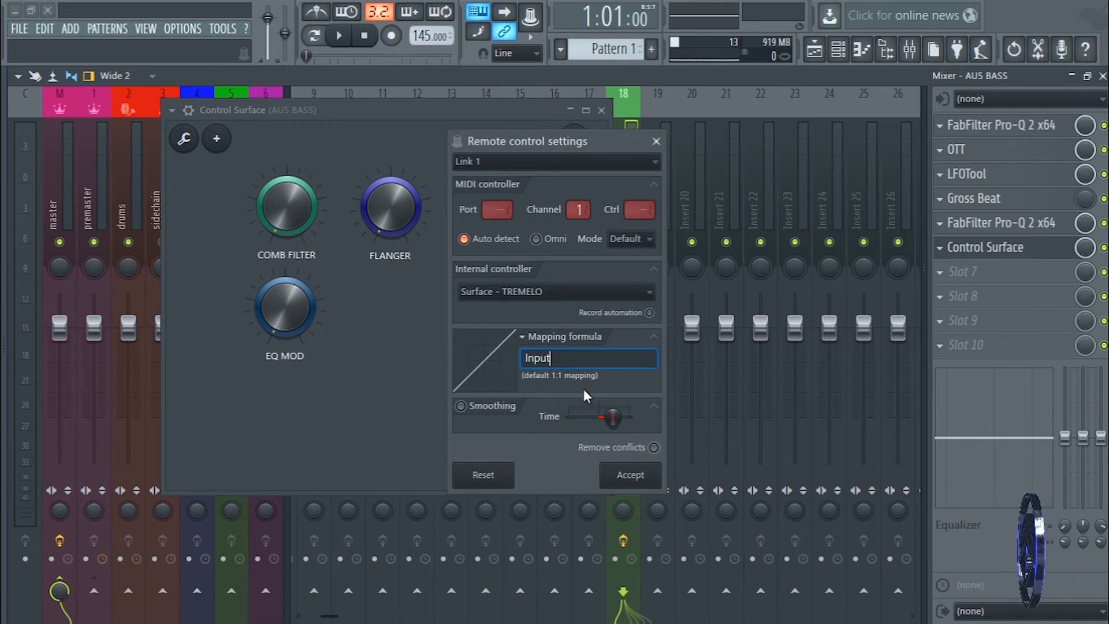
click(630, 473)
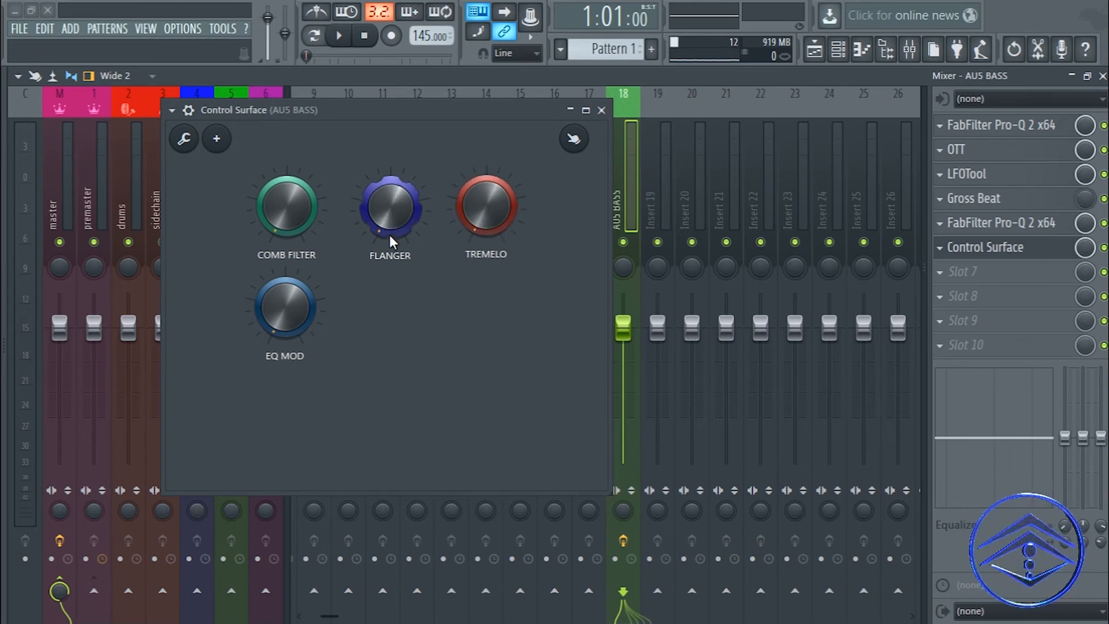
- Link LFOTool's mix level to the internal controller Surface - COMB FILTER and test it with the COMB FILTER knob
right_click(1077, 177)
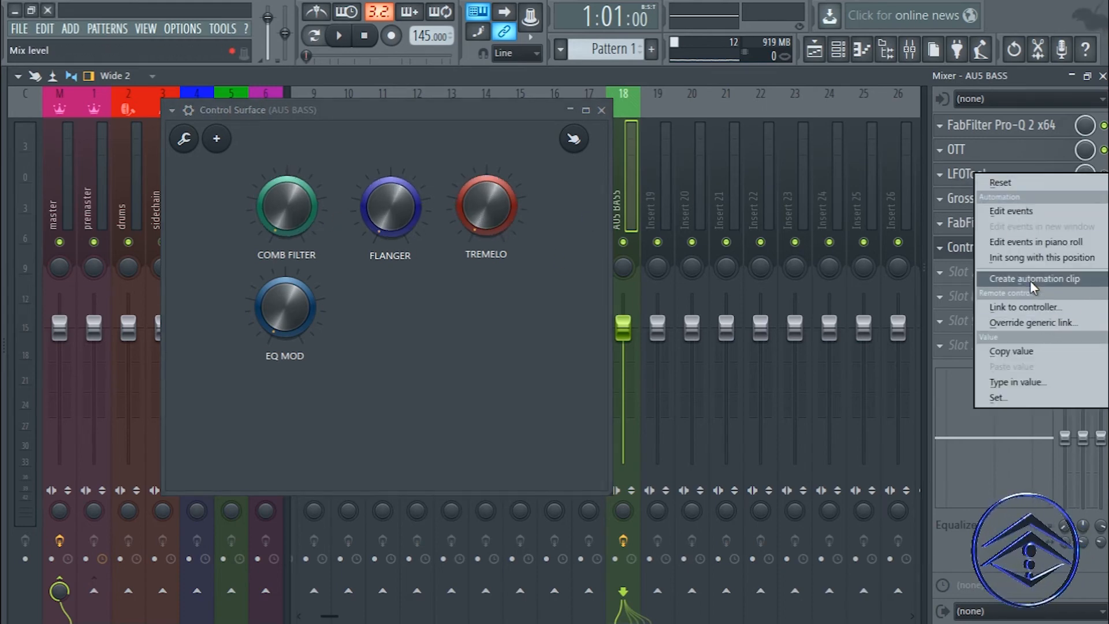
click(1022, 306)
click(529, 279)
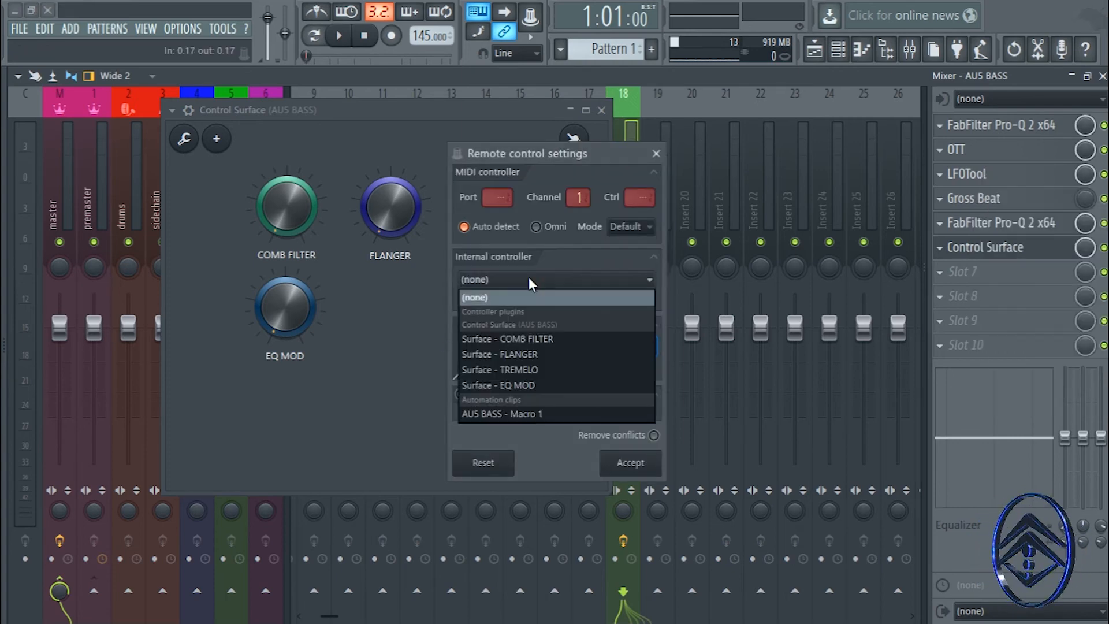
click(516, 339)
click(630, 462)
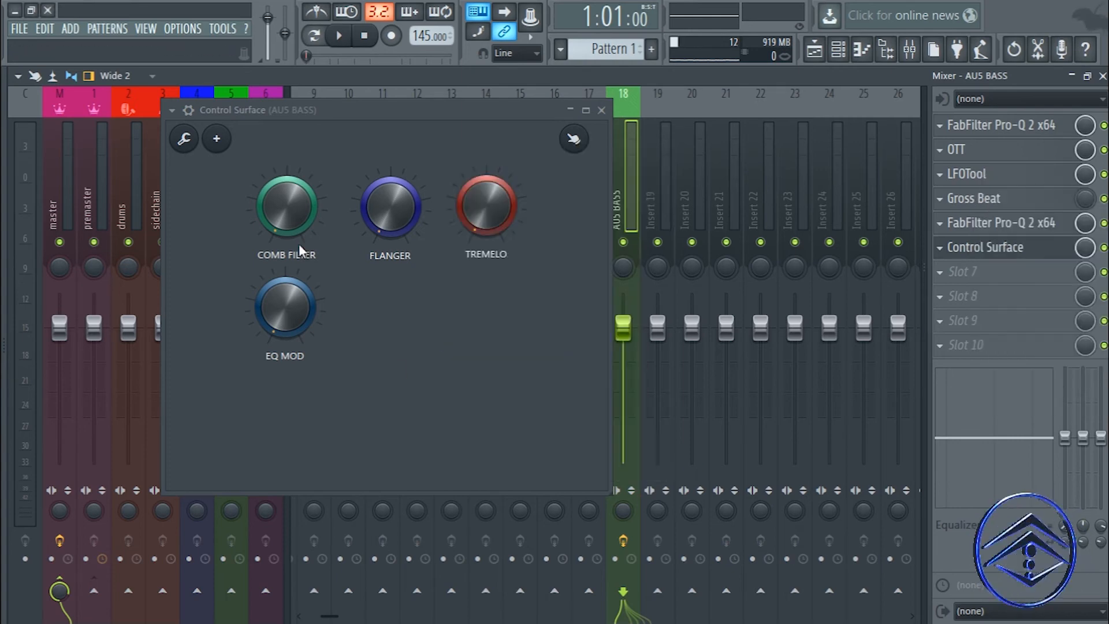
mouse_move(294, 217)
mouse_down()
mouse_move(293, 150)
mouse_move(294, 222)
mouse_up()
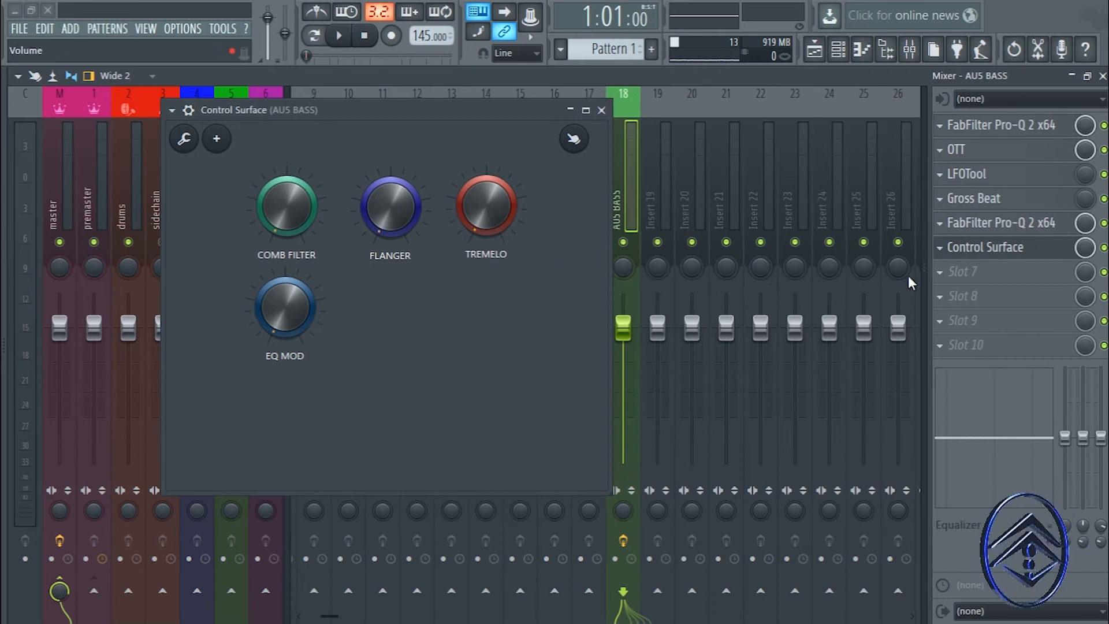
- Open the second FabFilter Pro-Q 2 beside Control Surface and lower the High Cut band's frequency to 10 Hz
click(1033, 226)
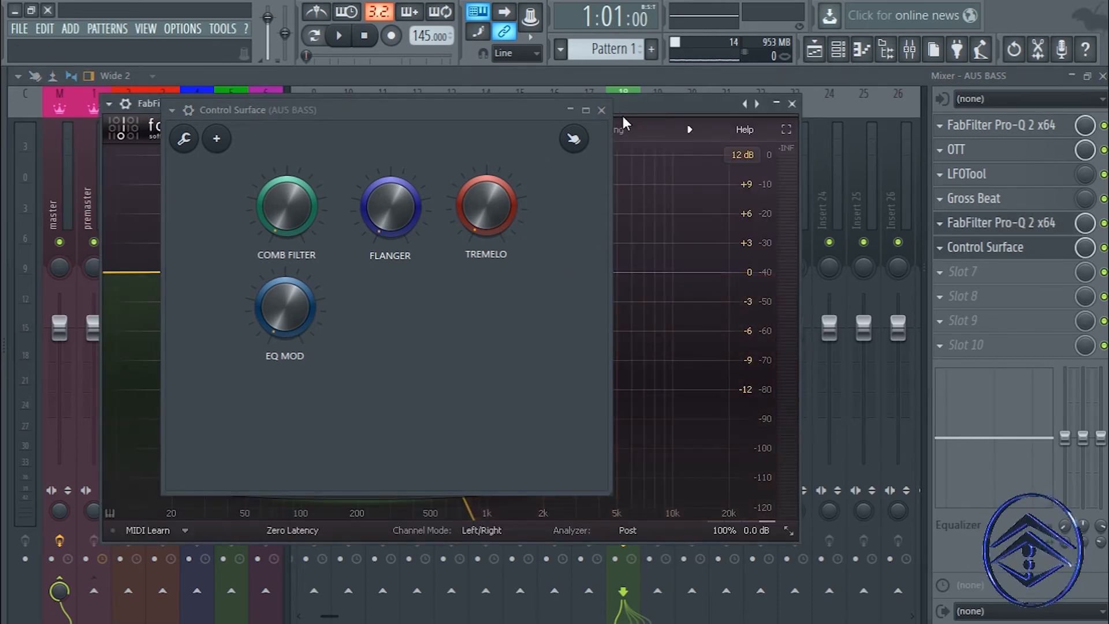
drag(550, 110, 1021, 254)
drag(484, 106, 436, 80)
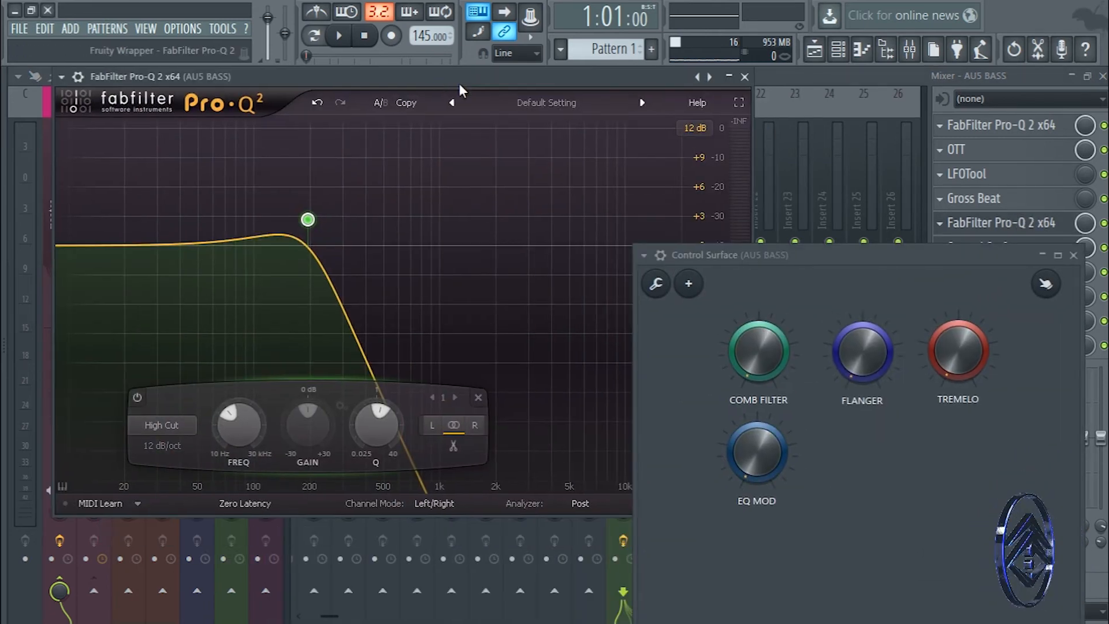
drag(240, 415, 238, 506)
drag(301, 77, 435, 60)
scroll(306, 448, down, 2)
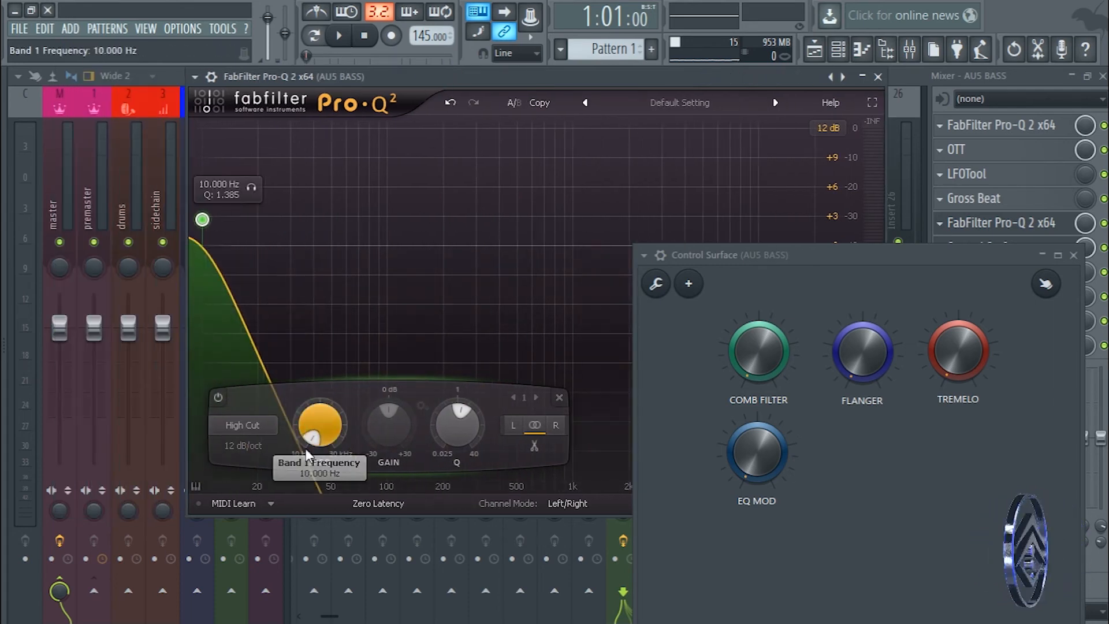
- Link Pro-Q 2's Band 1 Frequency to the internal controller Surface - EQ MOD and test it with the EQ MOD knob
click(194, 76)
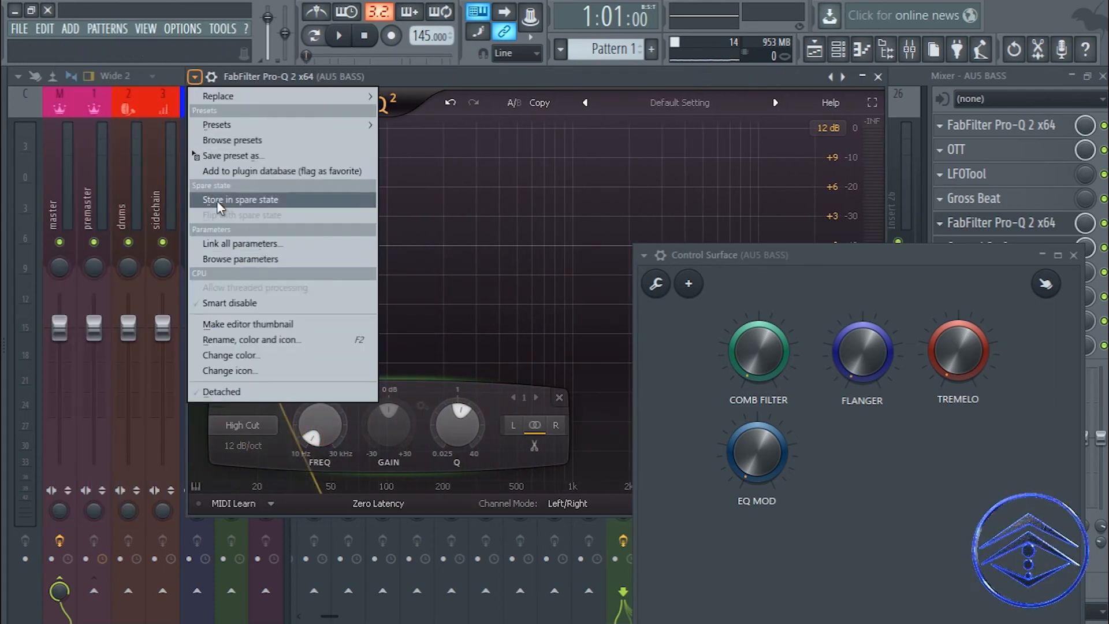
click(242, 258)
click(5, 307)
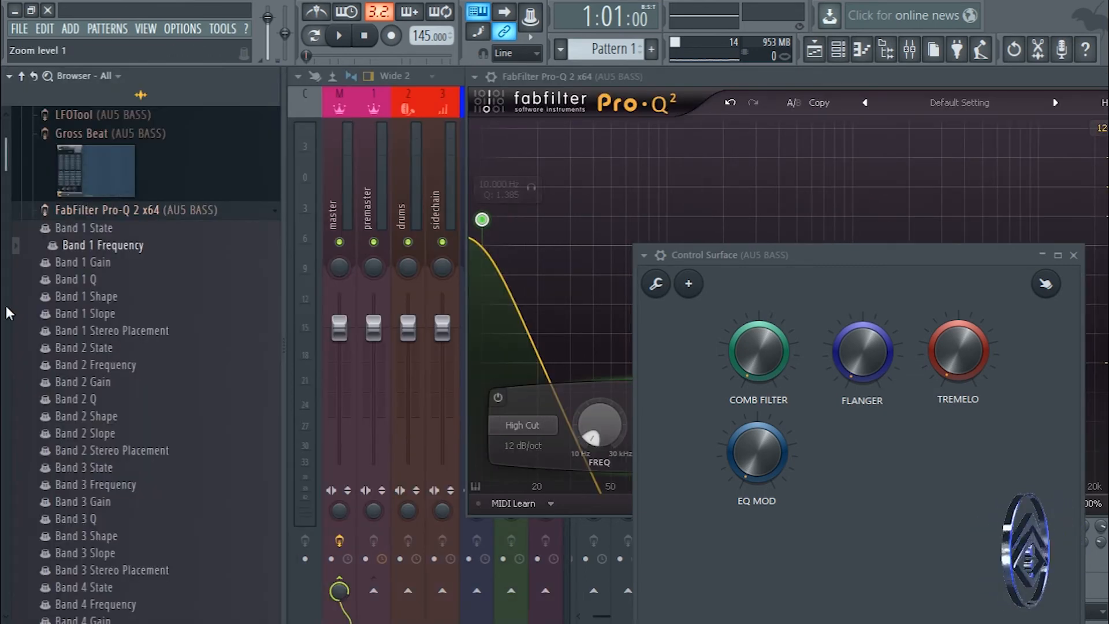
right_click(92, 247)
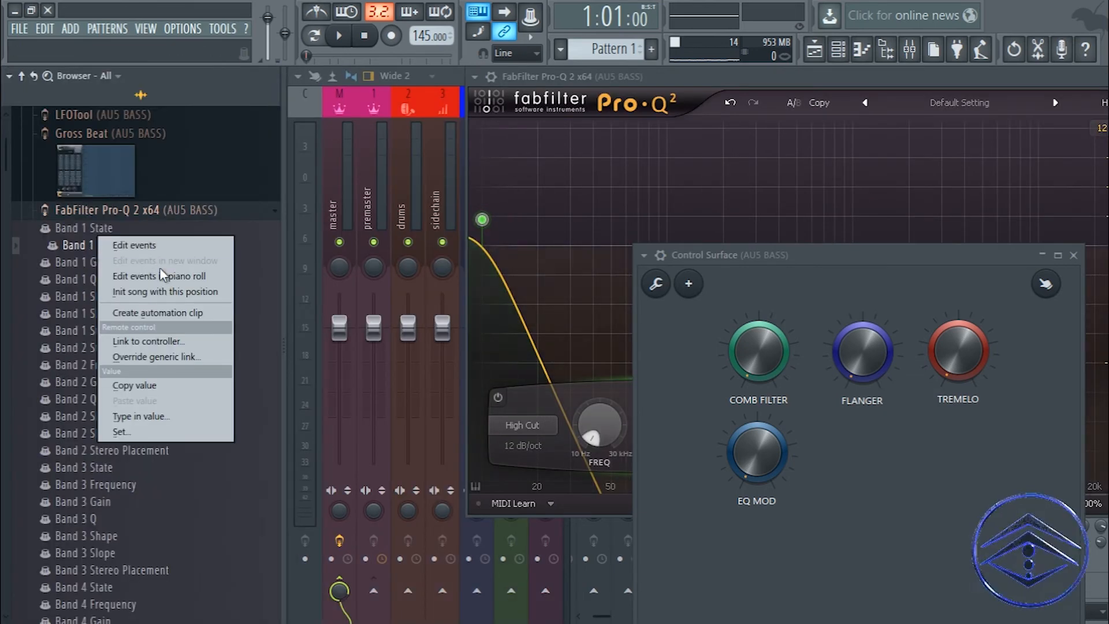
click(140, 340)
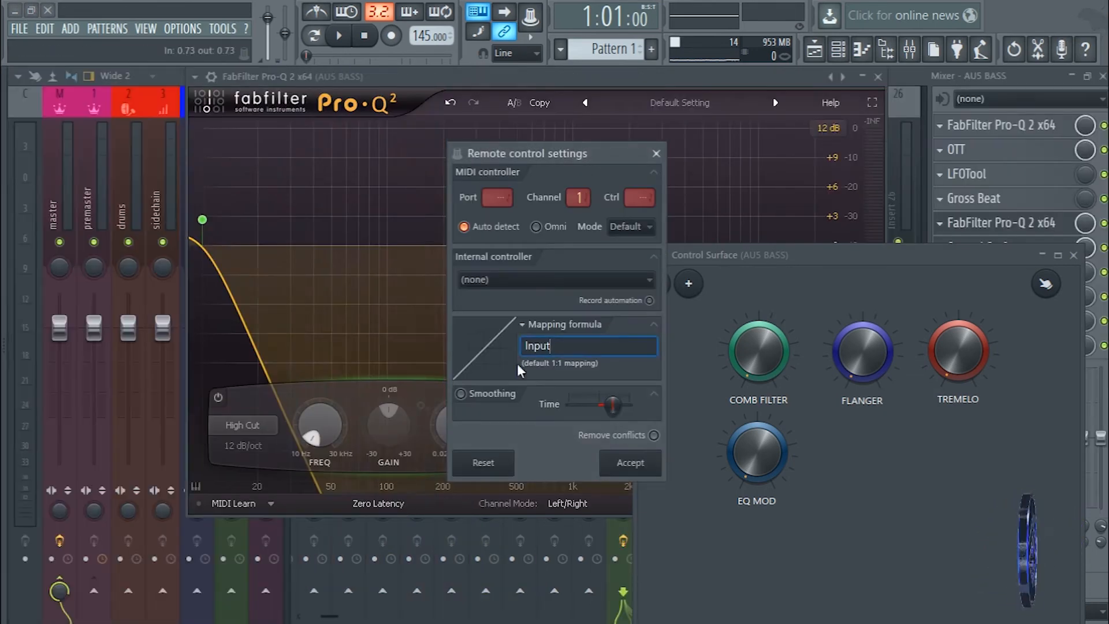
click(554, 280)
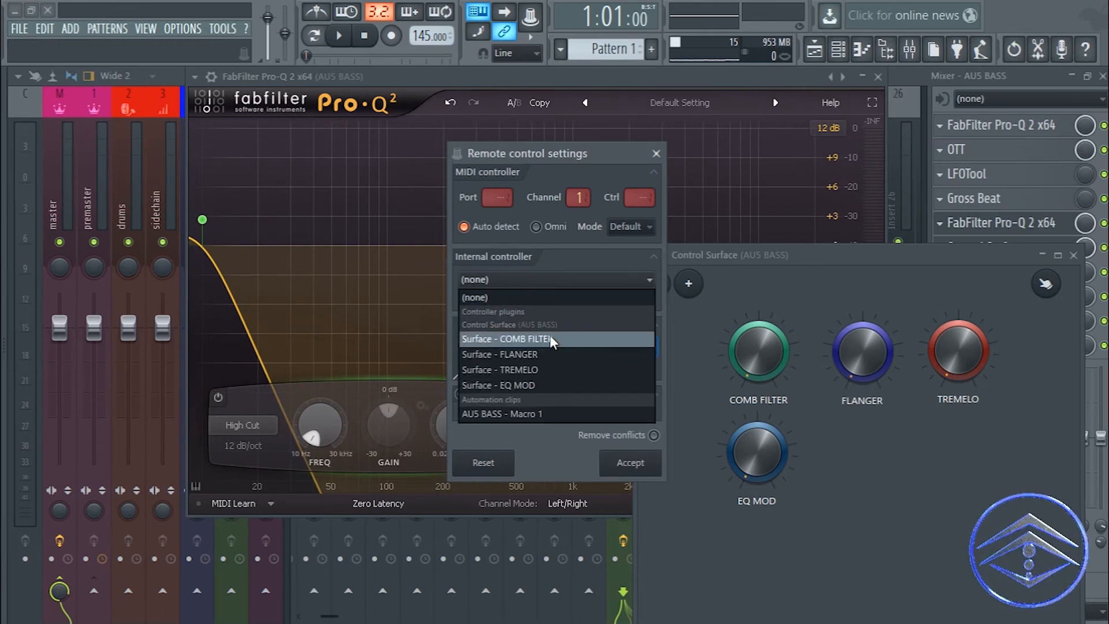
click(521, 384)
click(630, 462)
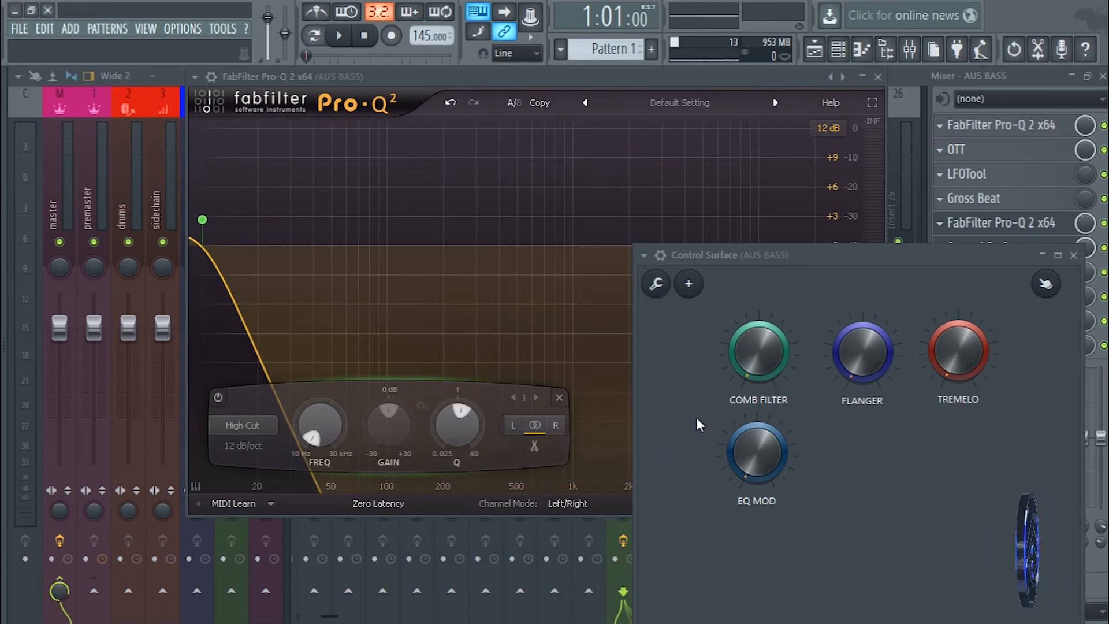
drag(768, 453, 768, 480)
- Close Pro-Q 2 and the mixer, and move the Control Surface window clear of the channel names in the channel rack
drag(896, 264, 620, 264)
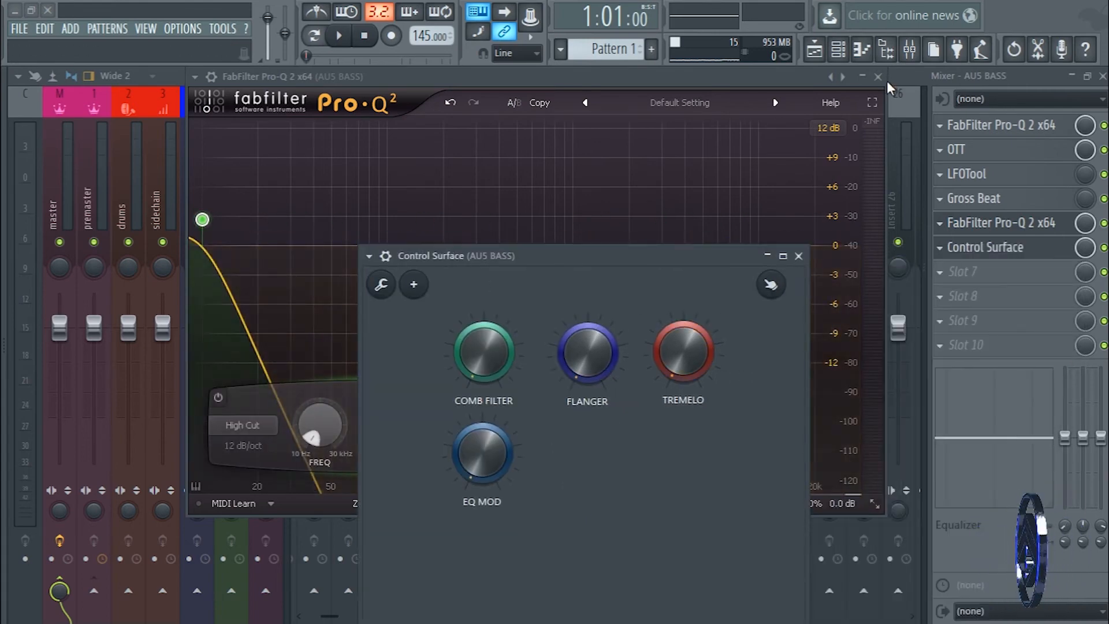
click(879, 78)
drag(723, 258, 769, 179)
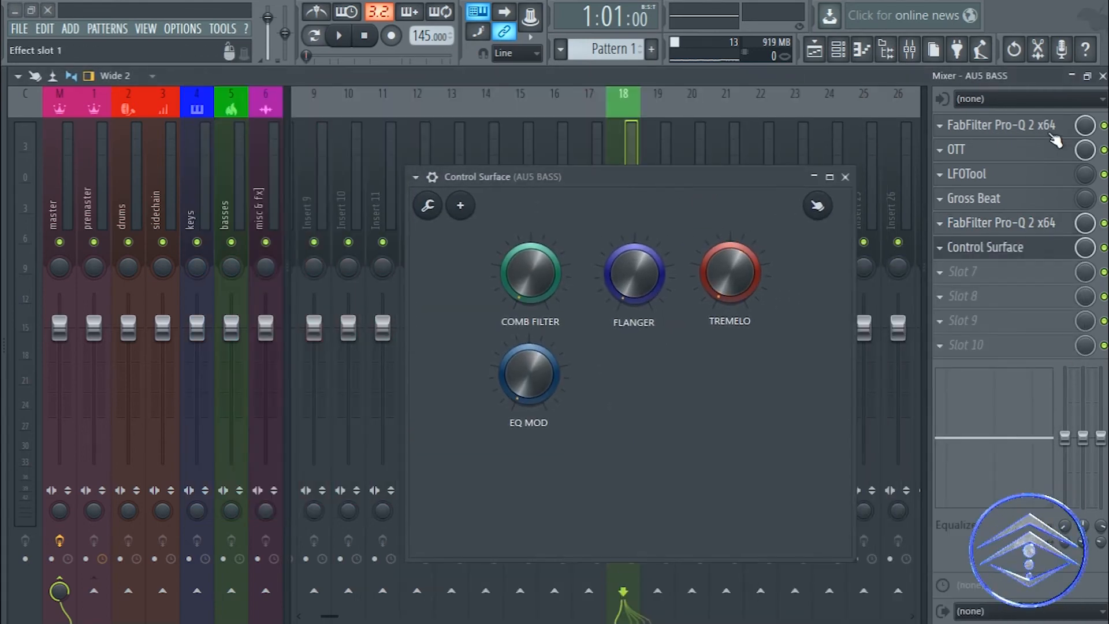
click(1103, 77)
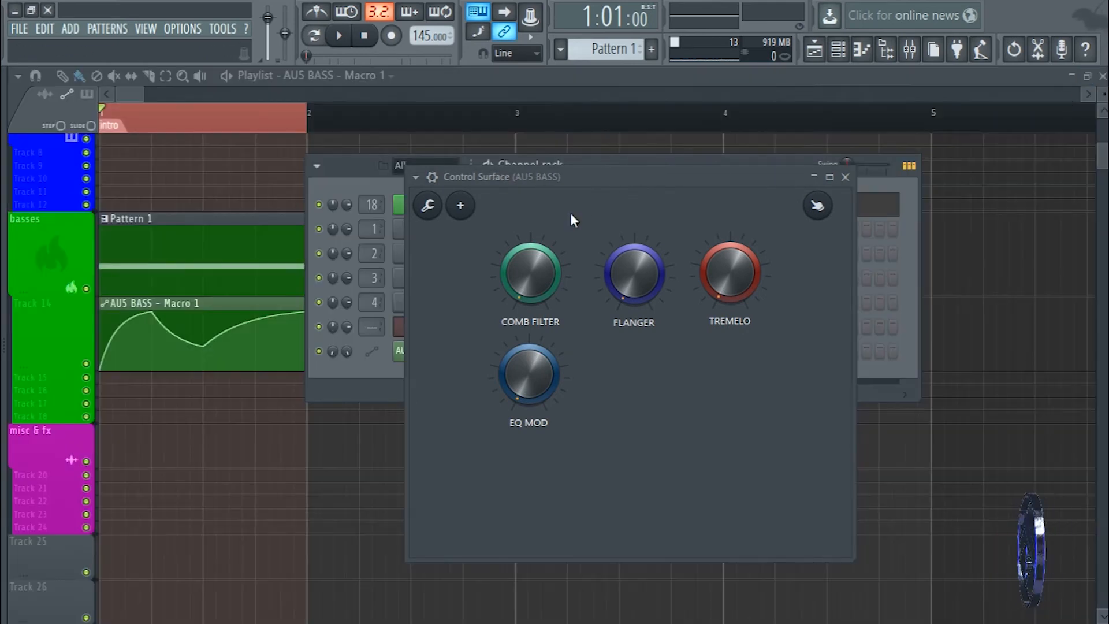
drag(595, 179, 786, 236)
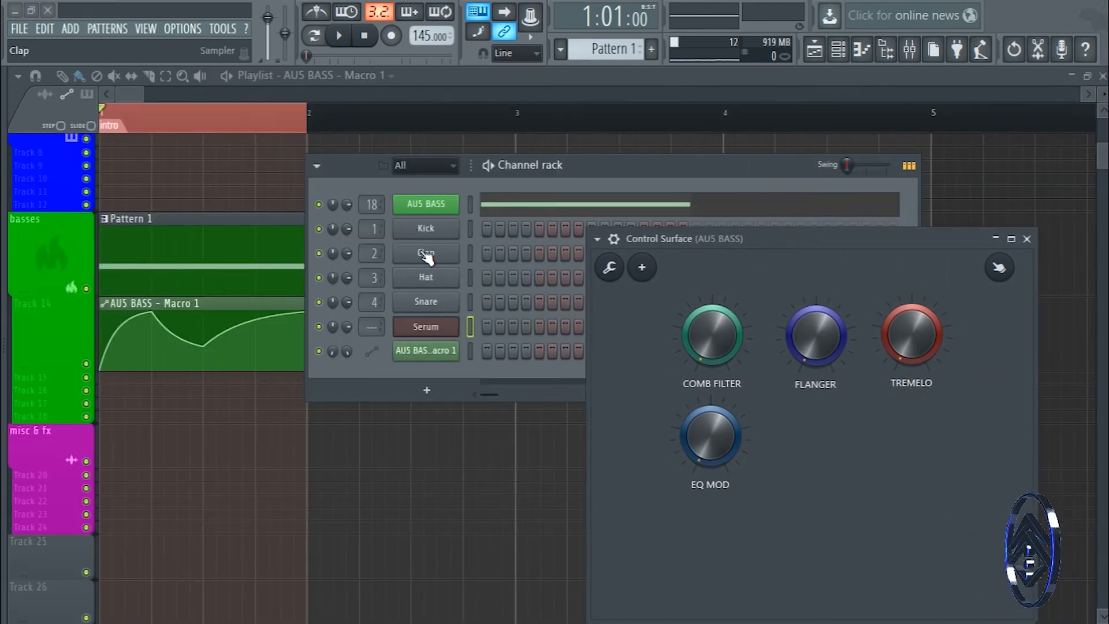
- Open the AU5 BASS Serum instance and enable the Flanger in its effects rack
click(424, 202)
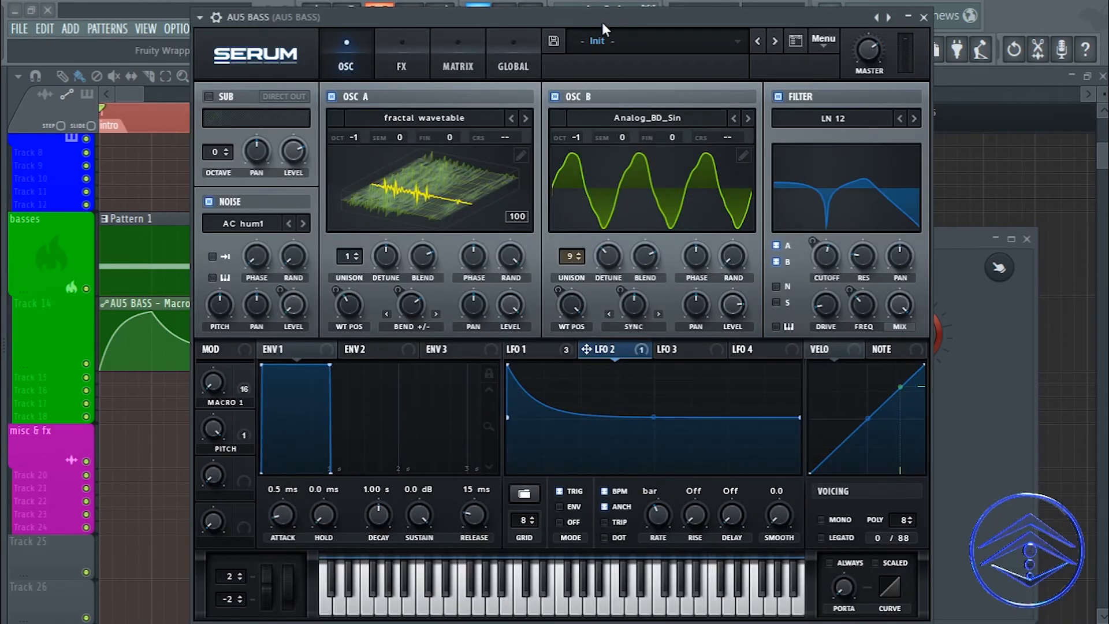
drag(602, 22, 494, 22)
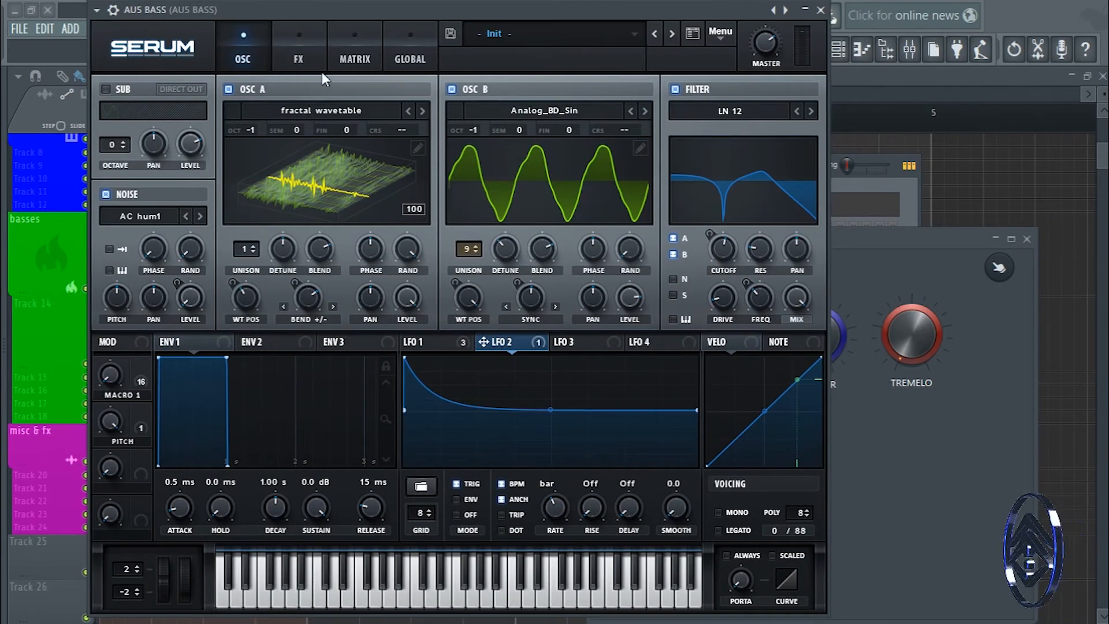
click(295, 54)
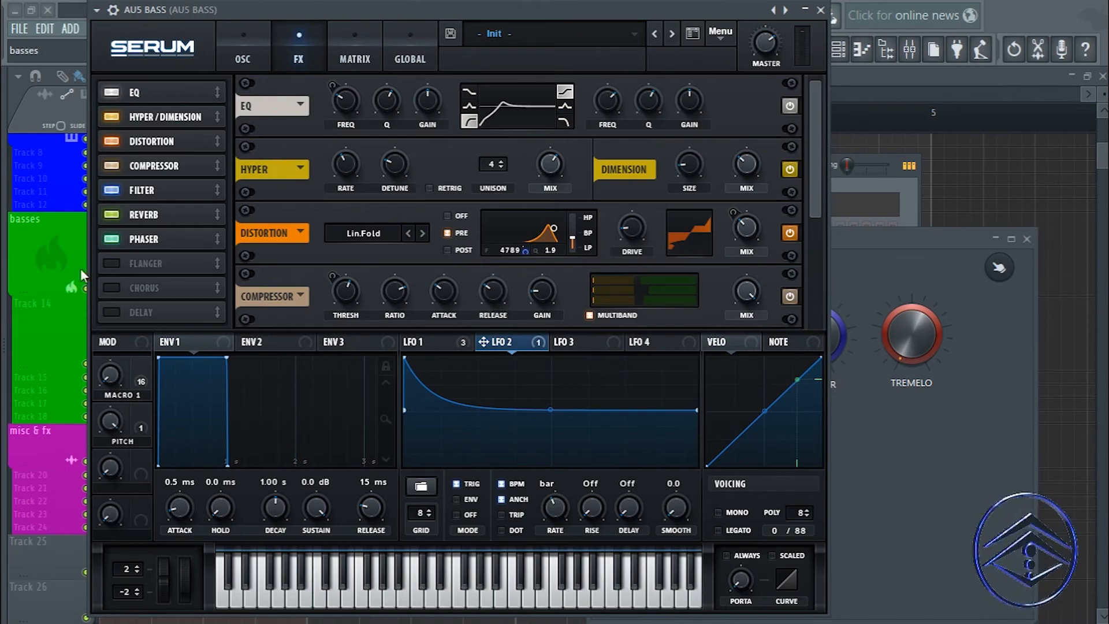
click(110, 264)
drag(813, 169, 462, 267)
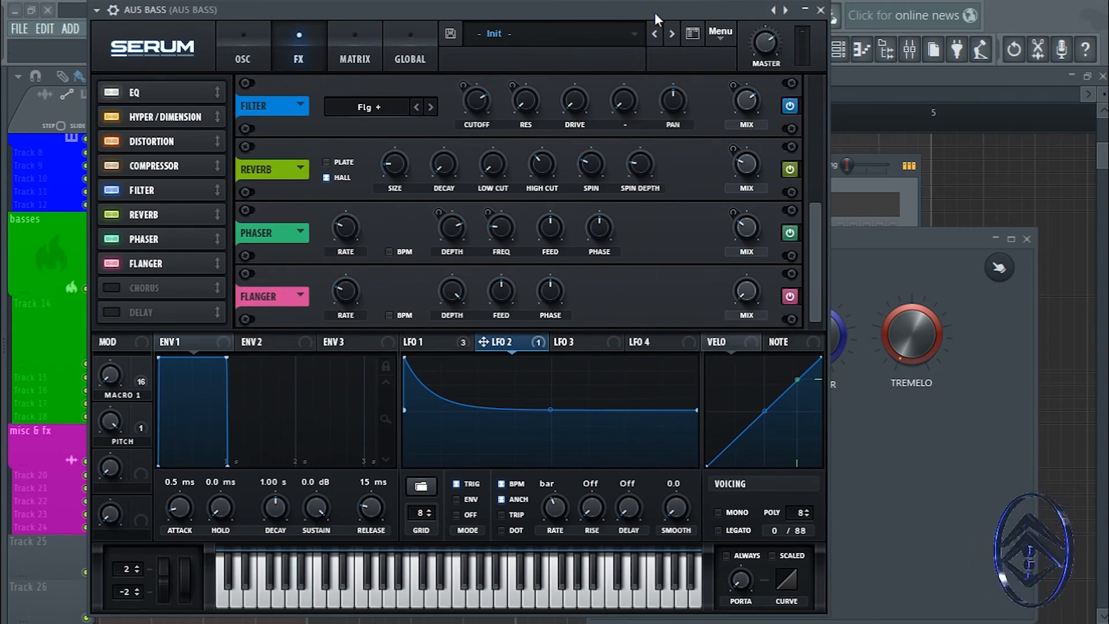
- Reposition the Serum window and lower the Flanger's depth to 0%
drag(654, 12, 568, 31)
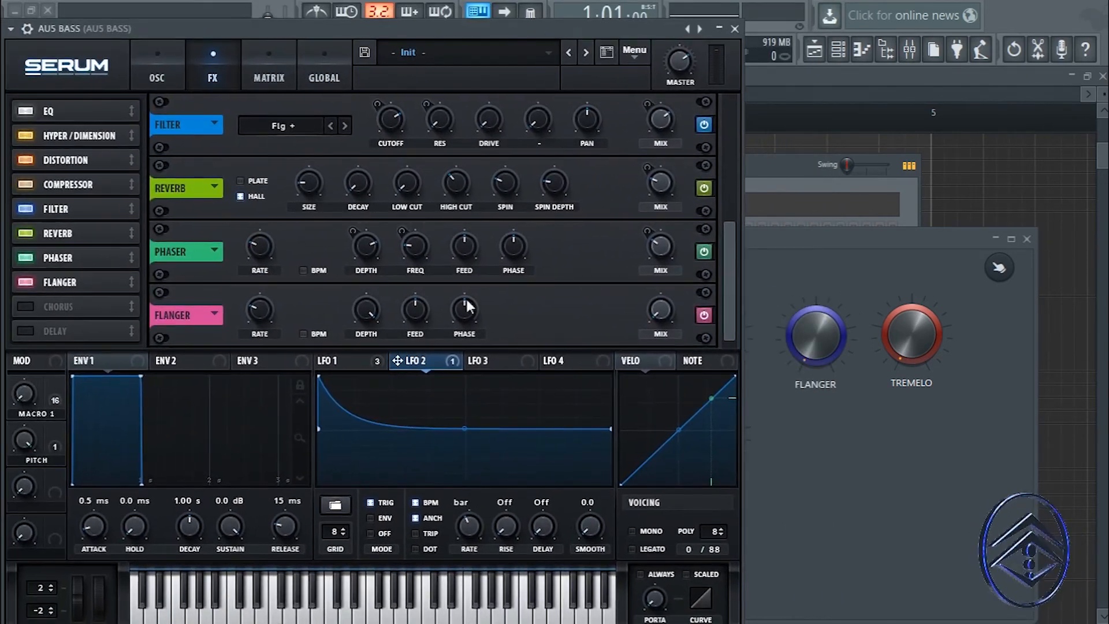
drag(369, 305, 369, 404)
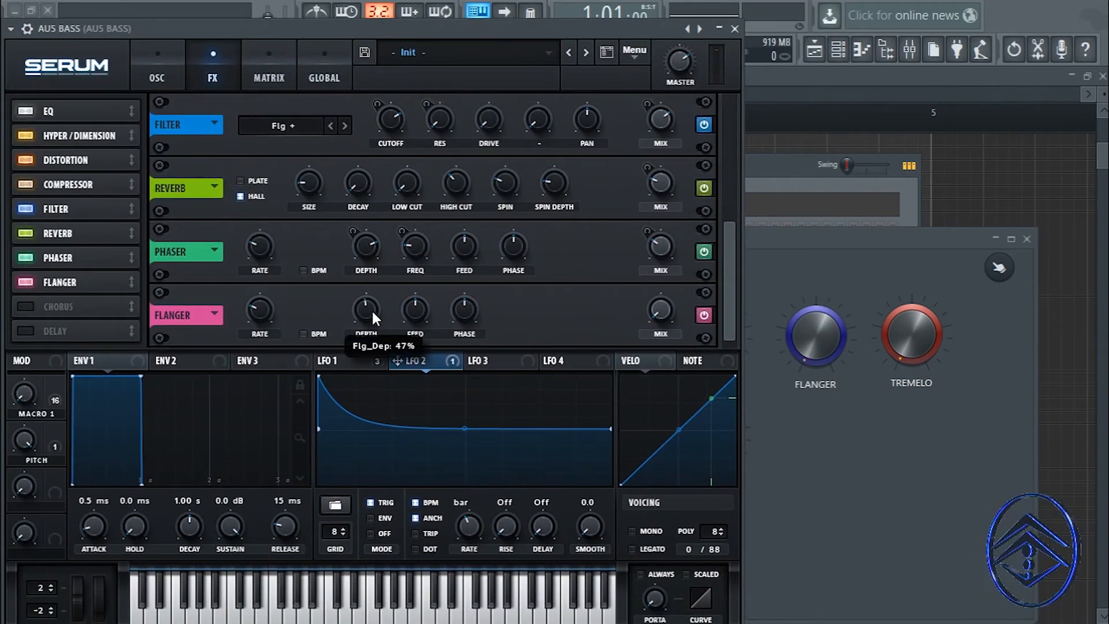
drag(371, 310, 373, 393)
mouse_move(483, 28)
mouse_down()
mouse_move(558, 34)
mouse_move(484, 31)
mouse_up()
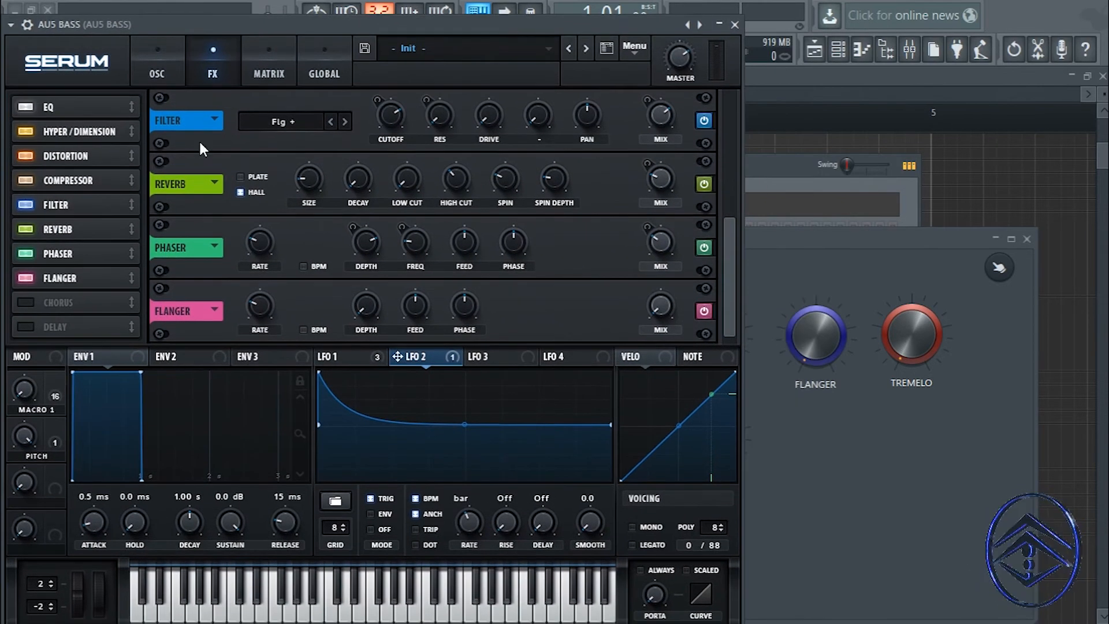
drag(282, 32, 371, 23)
drag(474, 321, 468, 342)
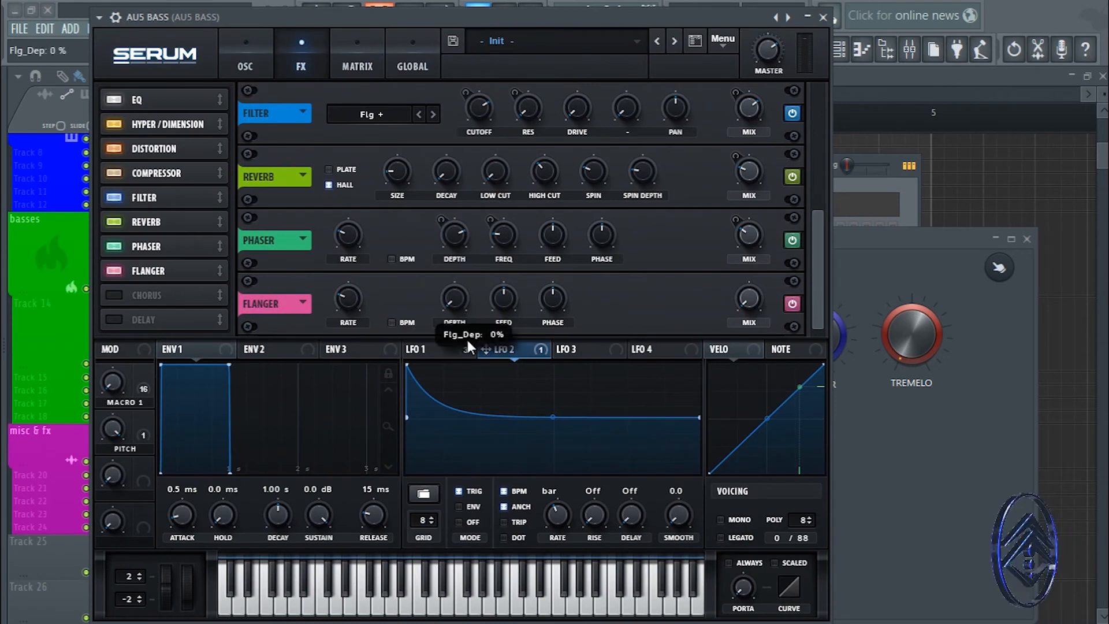
- Link the Serum Flanger's depth parameter to the internal controller Surface - FLANGER
click(100, 18)
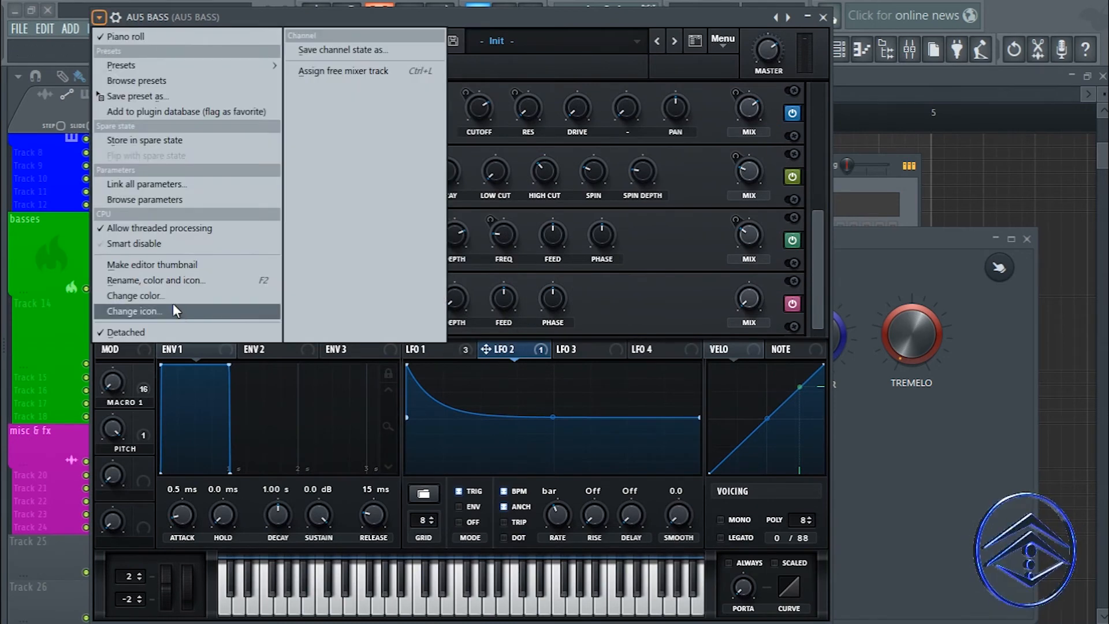
click(151, 200)
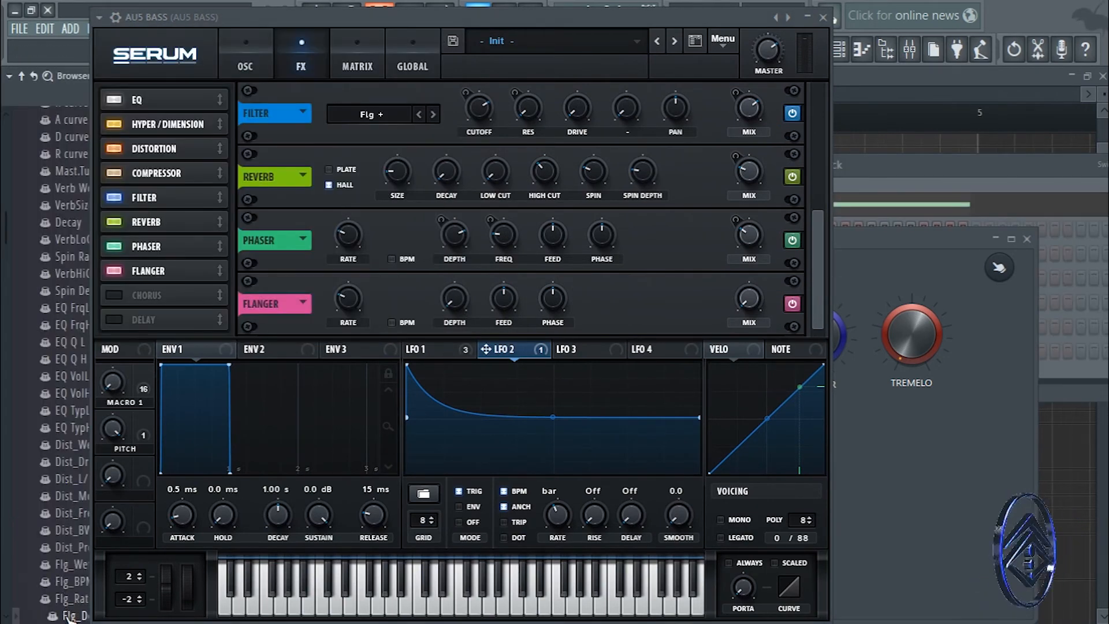
right_click(68, 616)
click(116, 510)
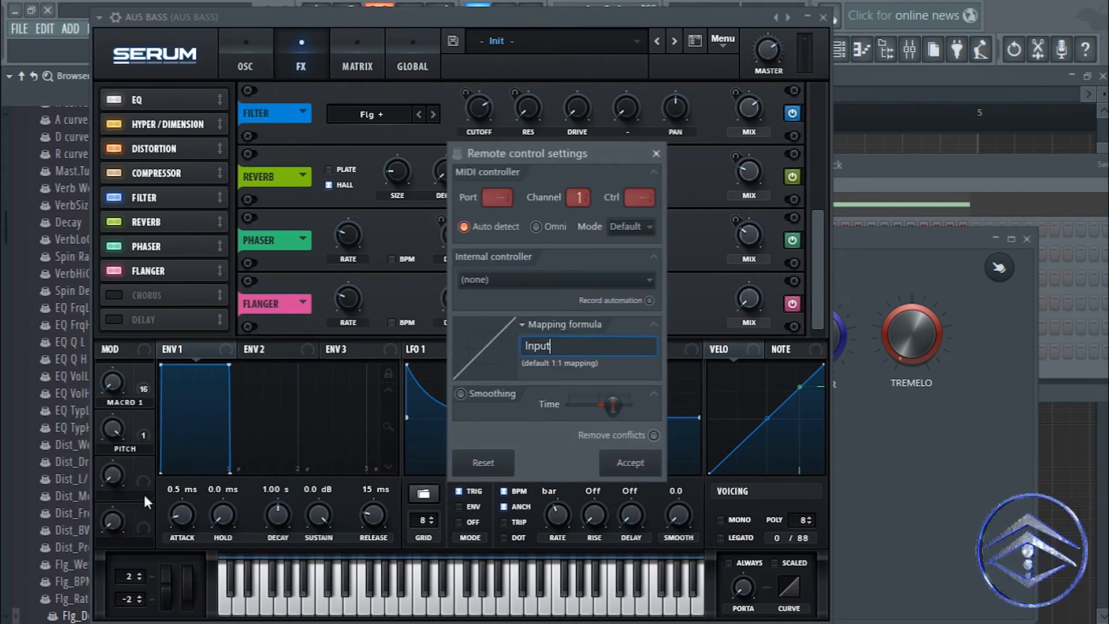
click(507, 278)
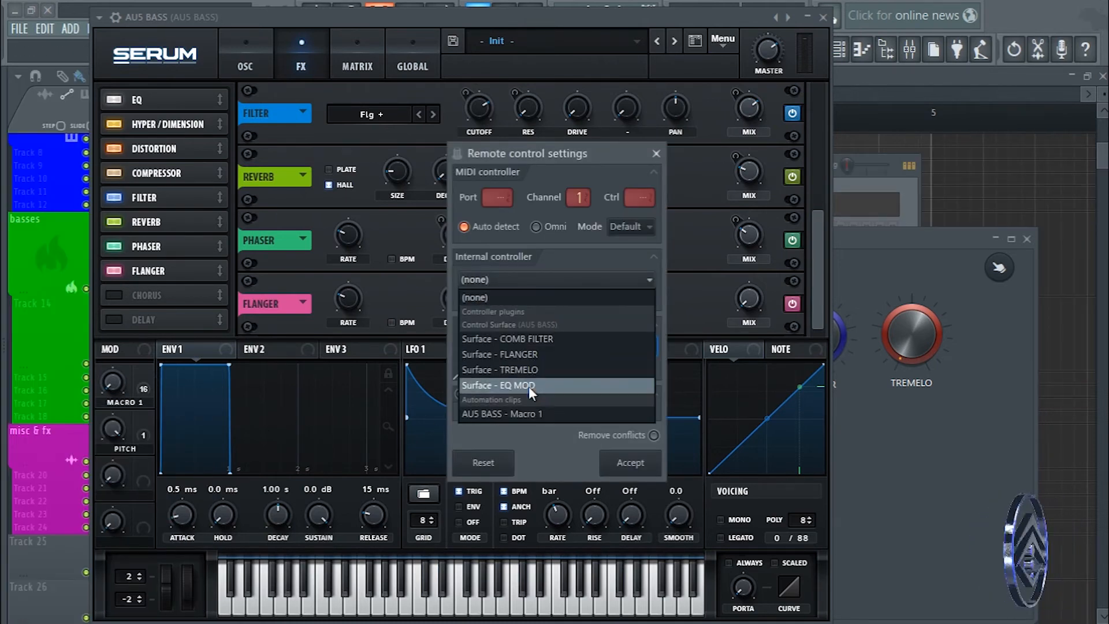
click(519, 354)
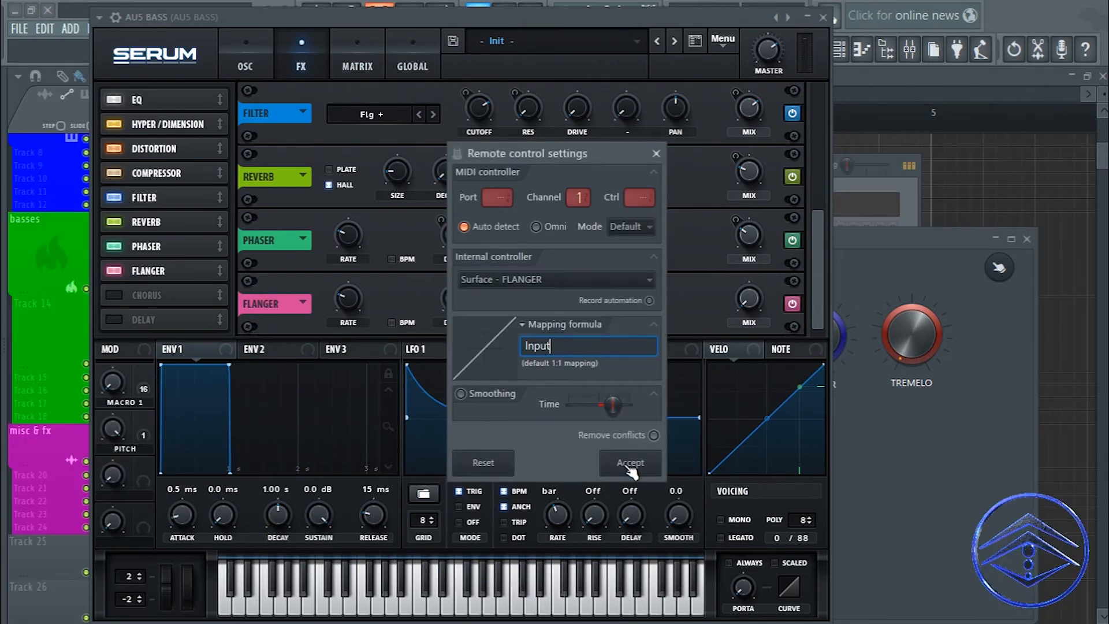
click(629, 462)
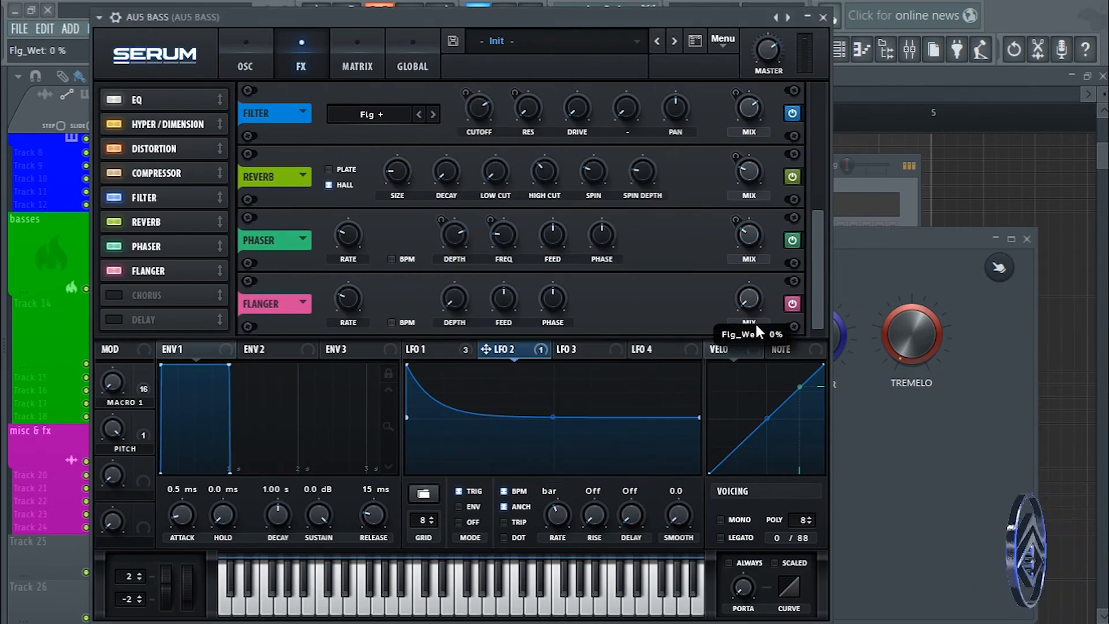
- Link the Serum Flanger's mix parameter, Flg_Wet, to the internal controller Surface - FLANGER
drag(643, 19, 778, 19)
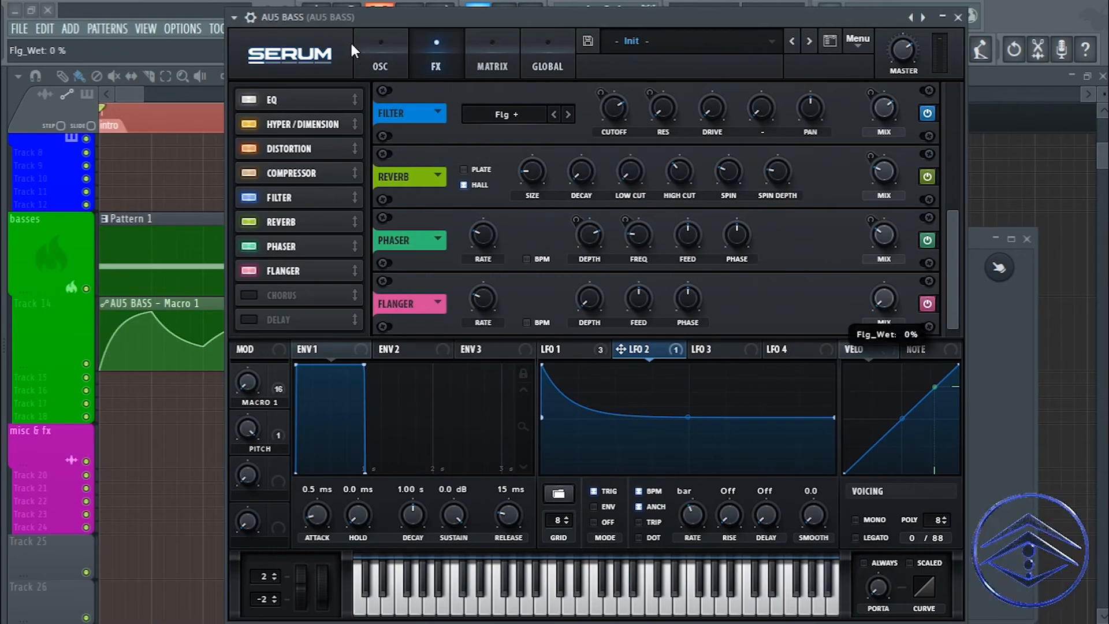
click(235, 18)
click(269, 196)
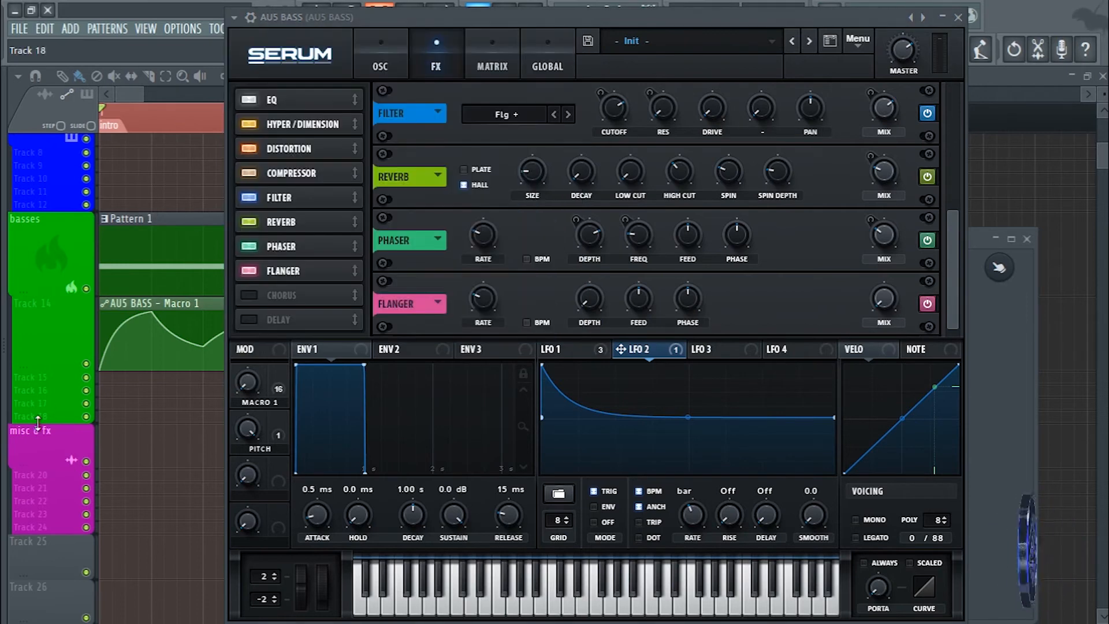
right_click(91, 614)
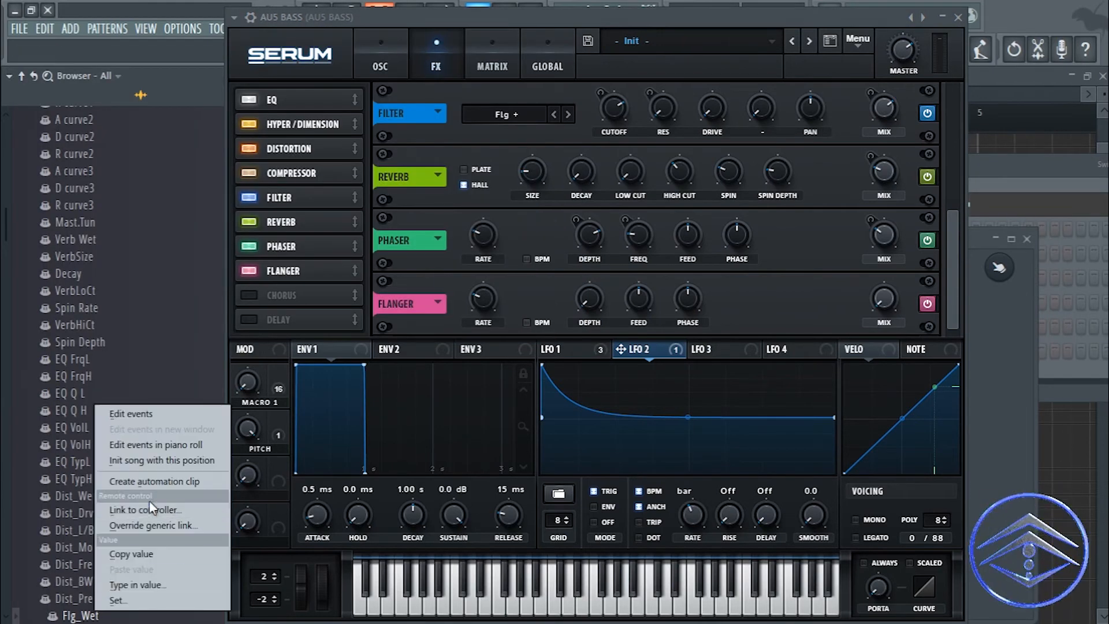
click(130, 512)
click(510, 282)
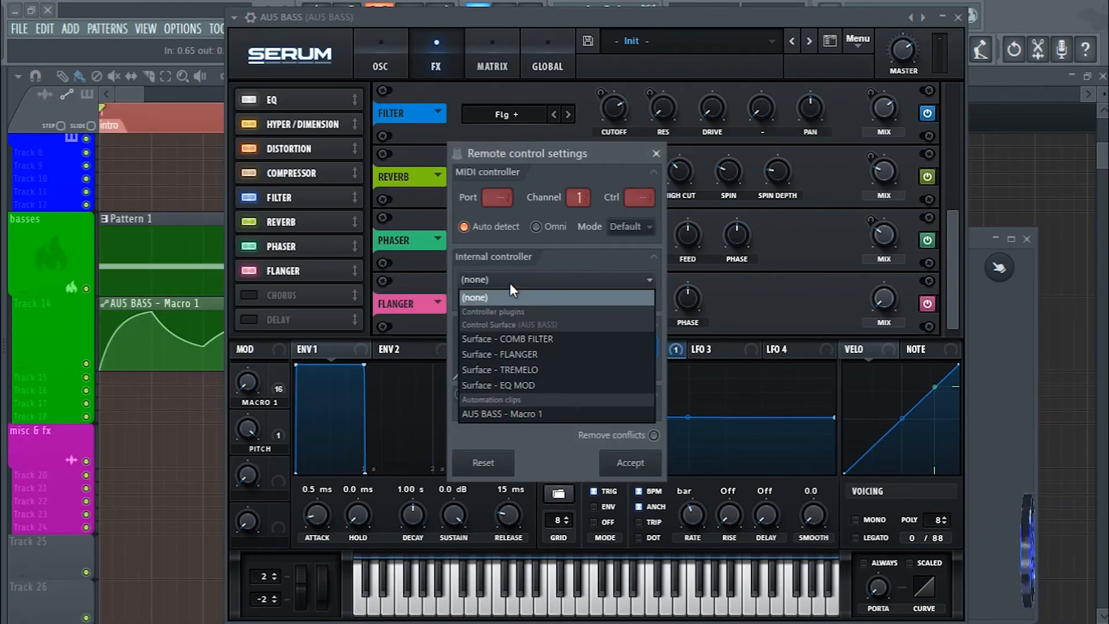
click(538, 353)
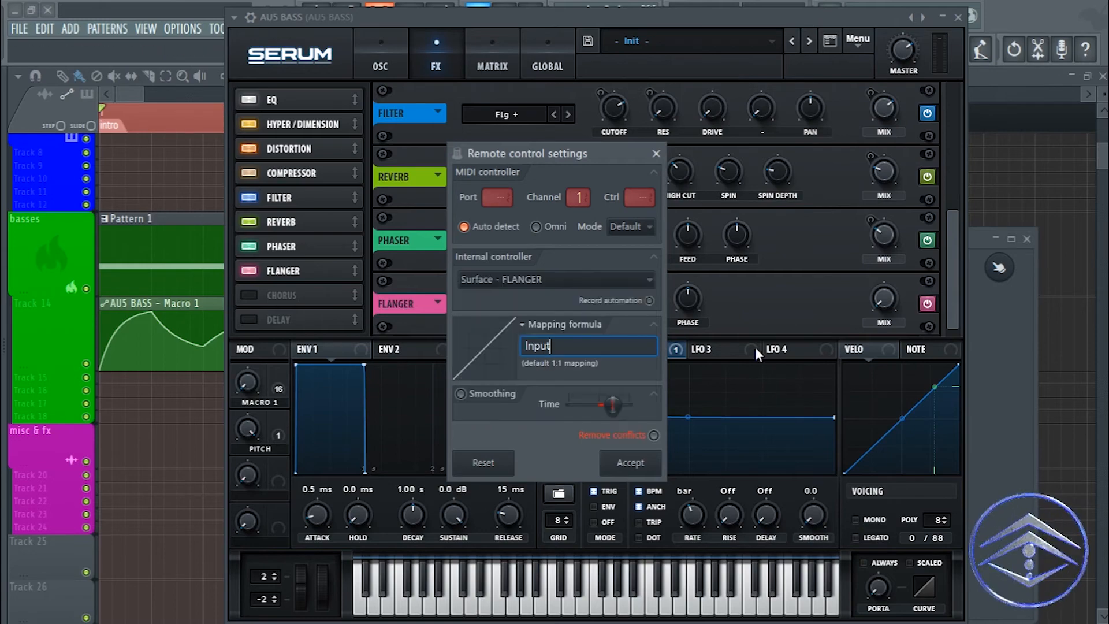
click(627, 464)
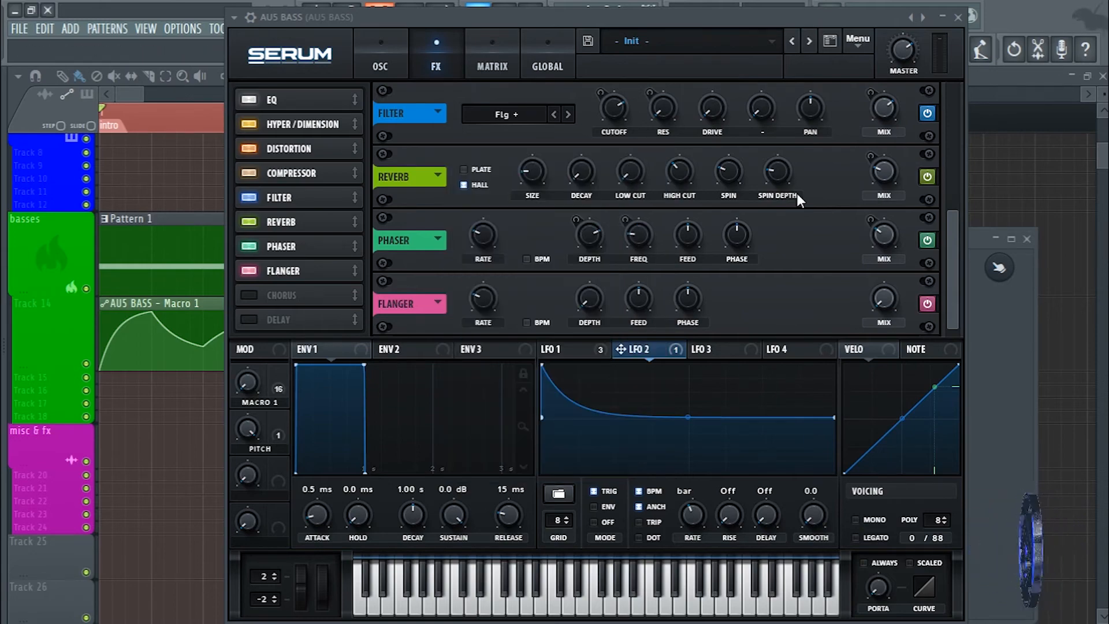
- Test the FLANGER knob beside Serum's Flanger, return it to minimum, and close the Control Surface and Serum windows
drag(820, 17, 595, 69)
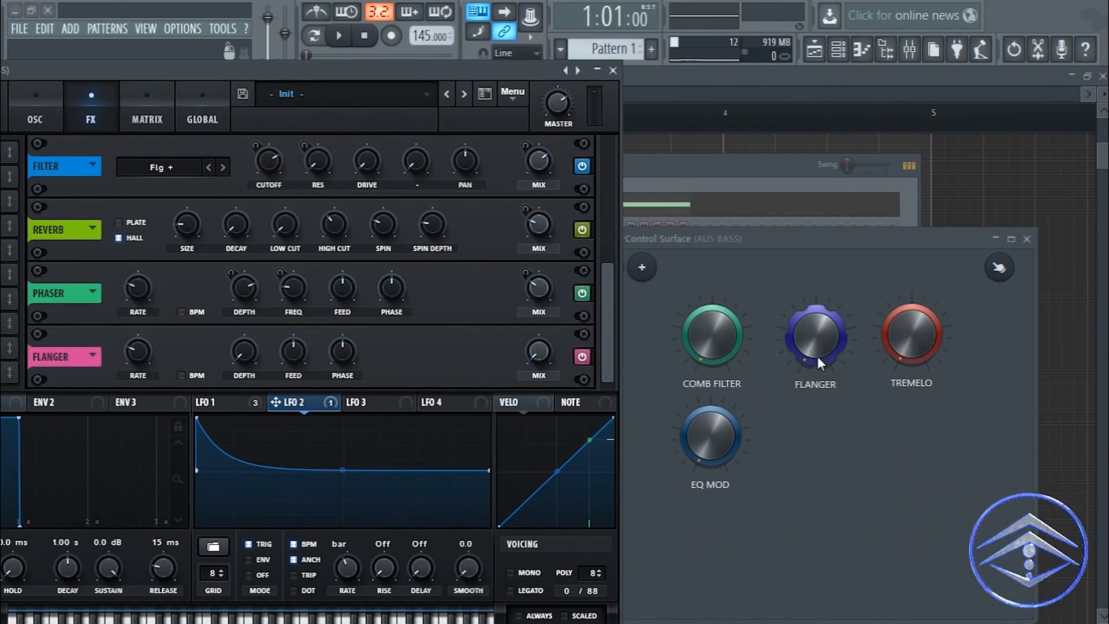
click(815, 352)
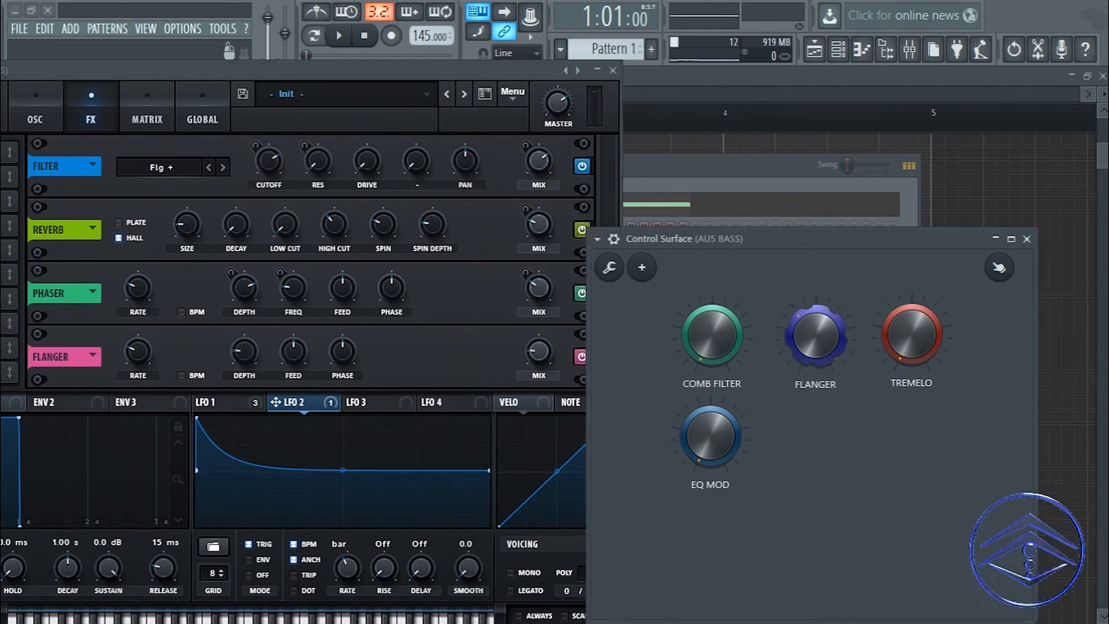
drag(815, 341, 815, 445)
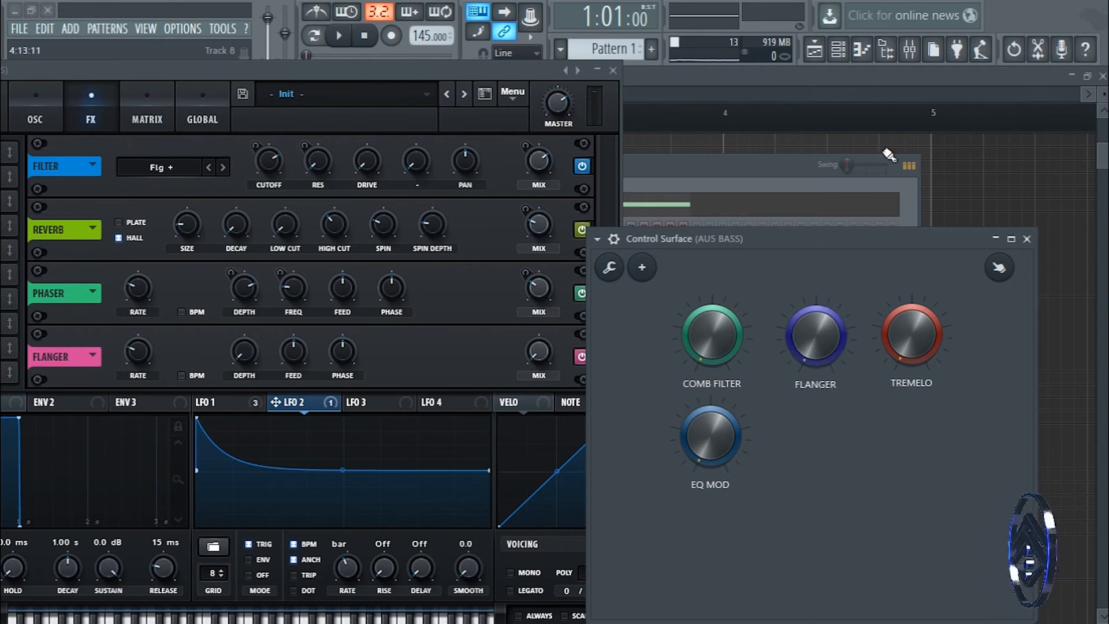
click(1027, 238)
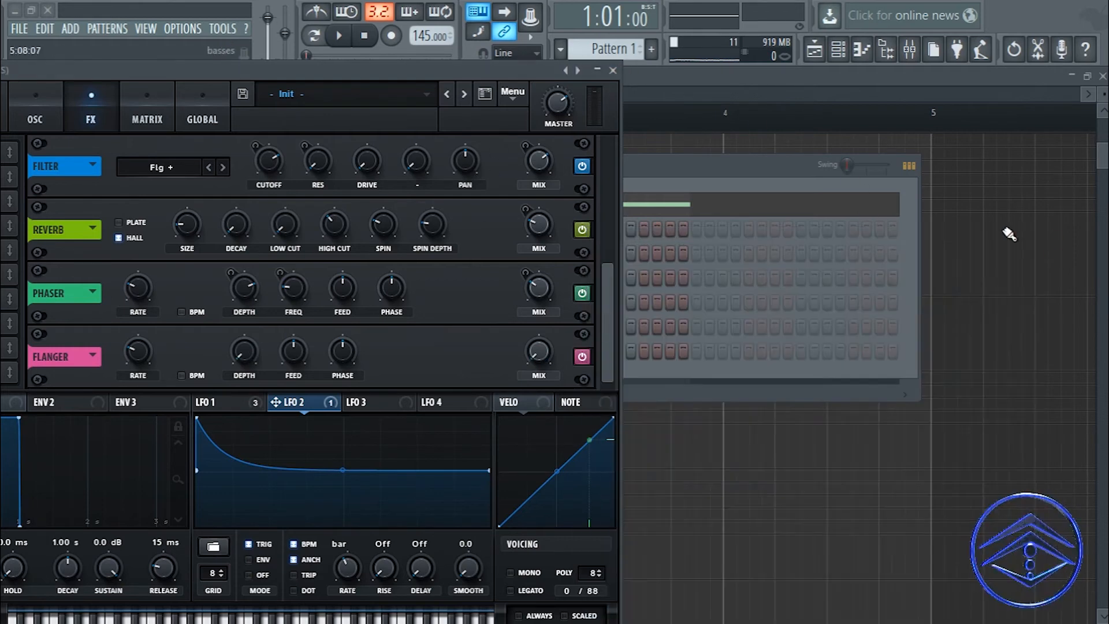
click(612, 70)
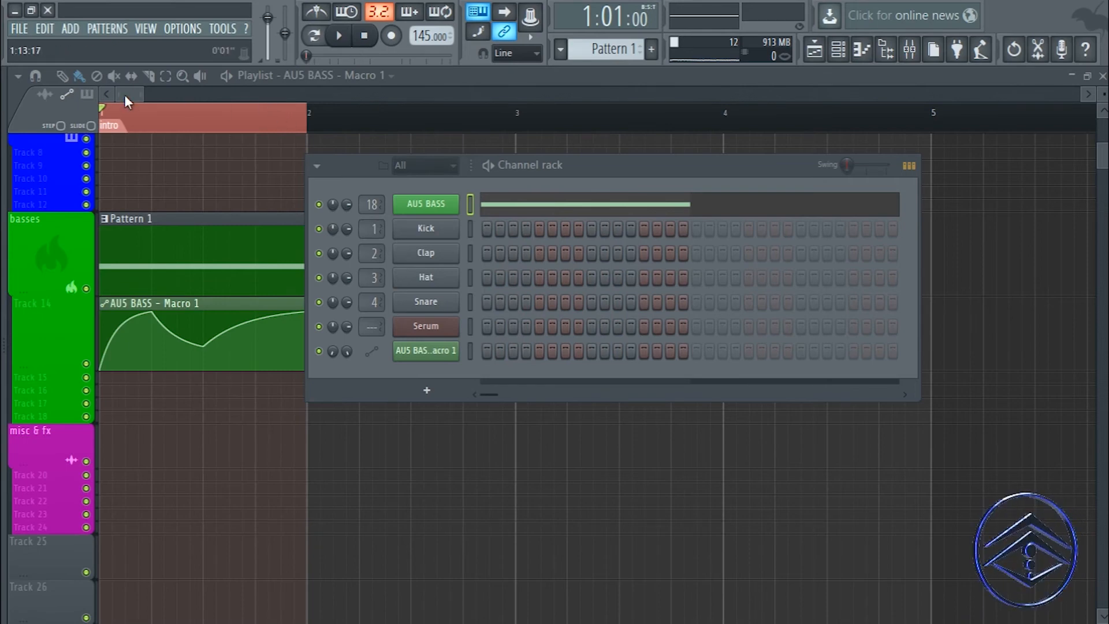
- Reopen the Control Surface from the AU5 BASS mixer channel and close the mixer so it sits over the playlist
drag(141, 94, 205, 96)
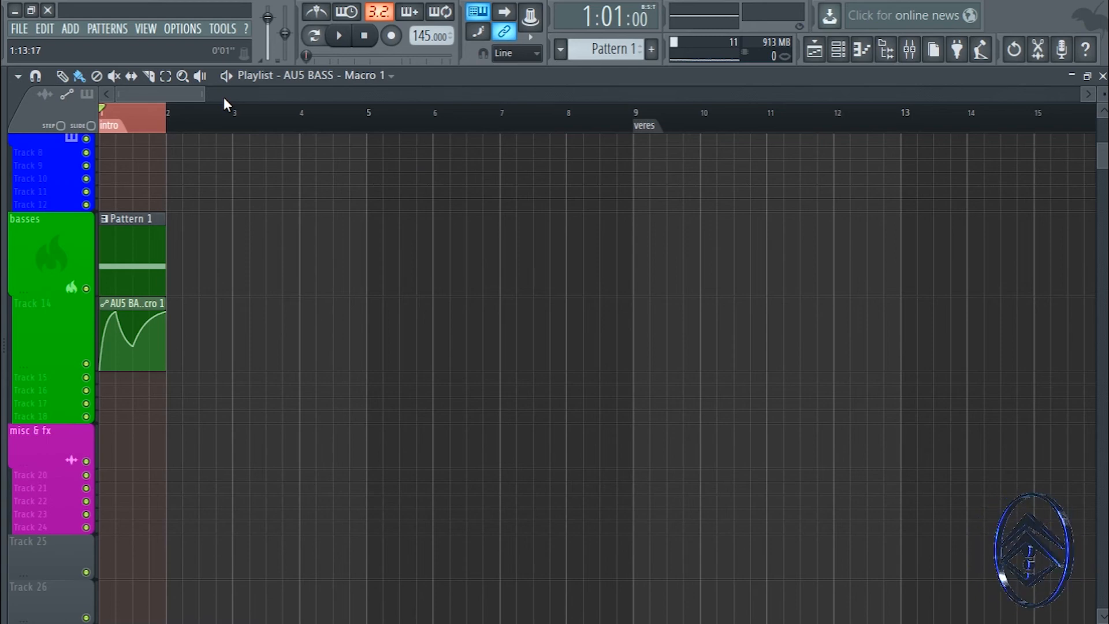
key(F9)
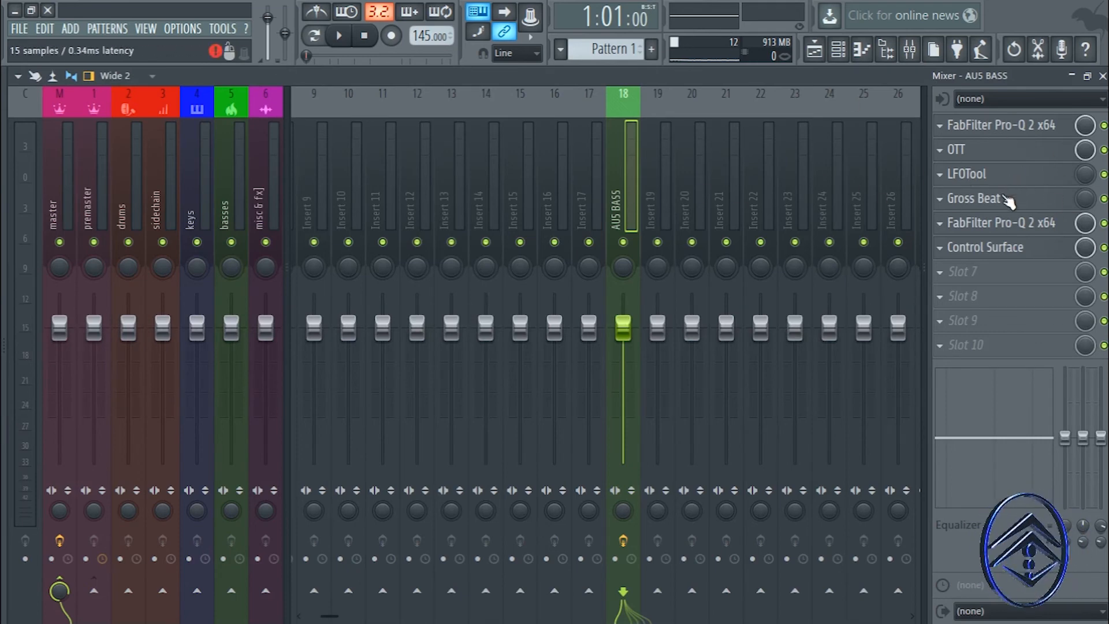
click(980, 247)
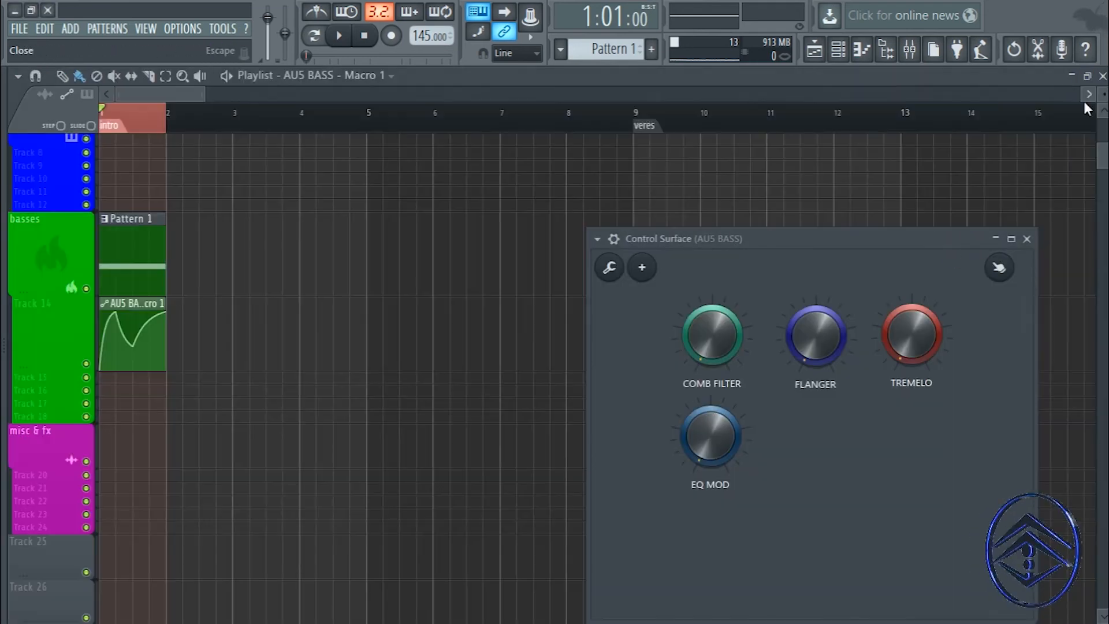
click(1102, 76)
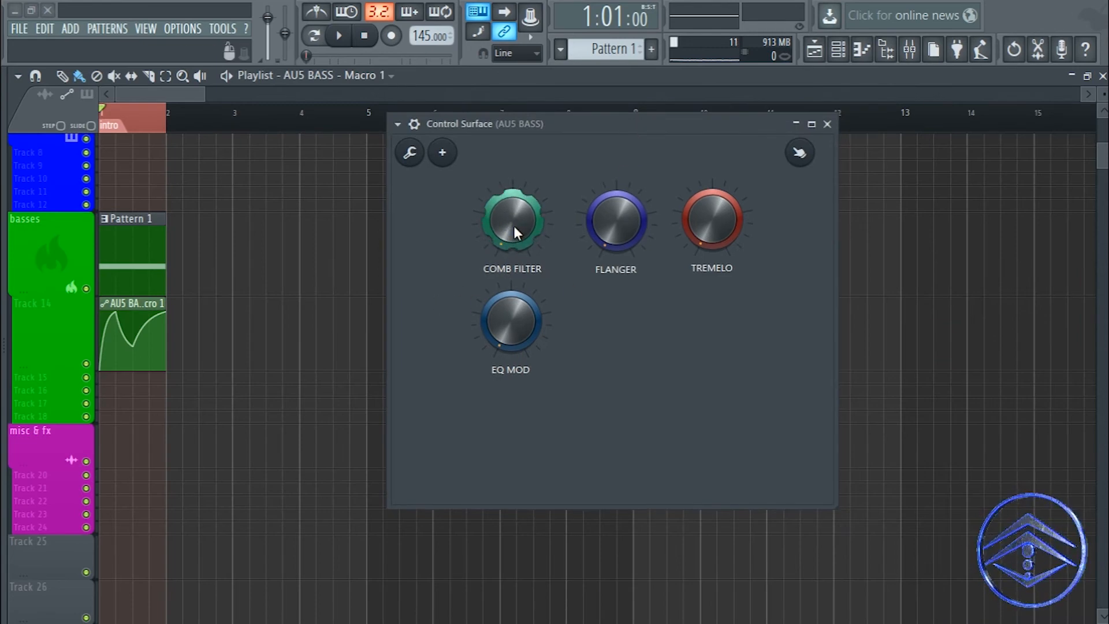
- Create an automation clip for the COMB FILTER knob and place it on Track 15 below the Macro 1 clip
right_click(507, 218)
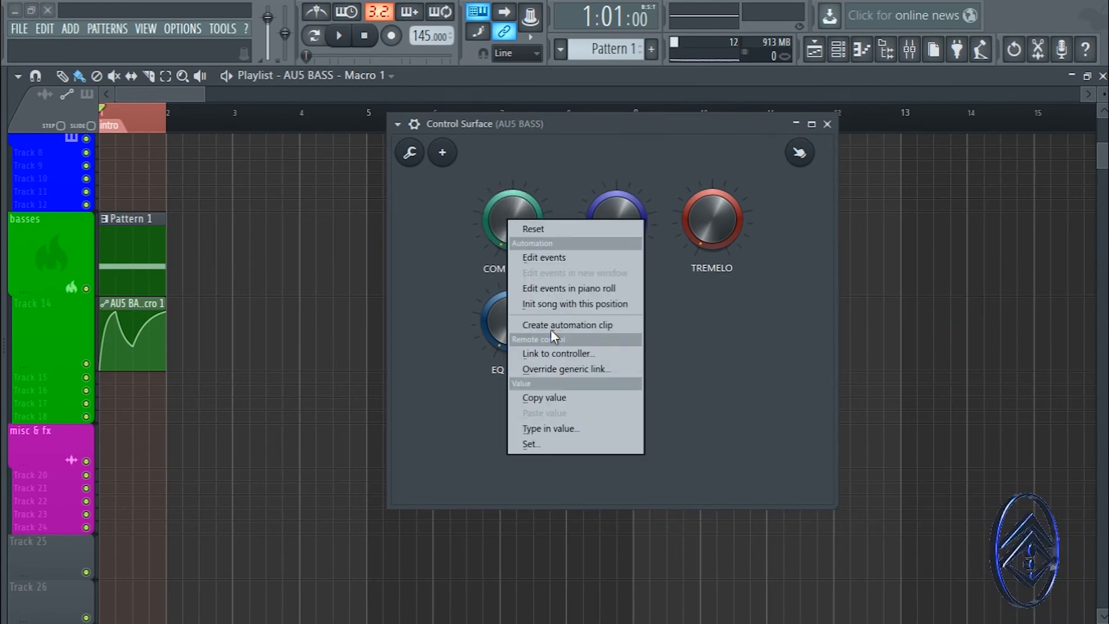
click(549, 324)
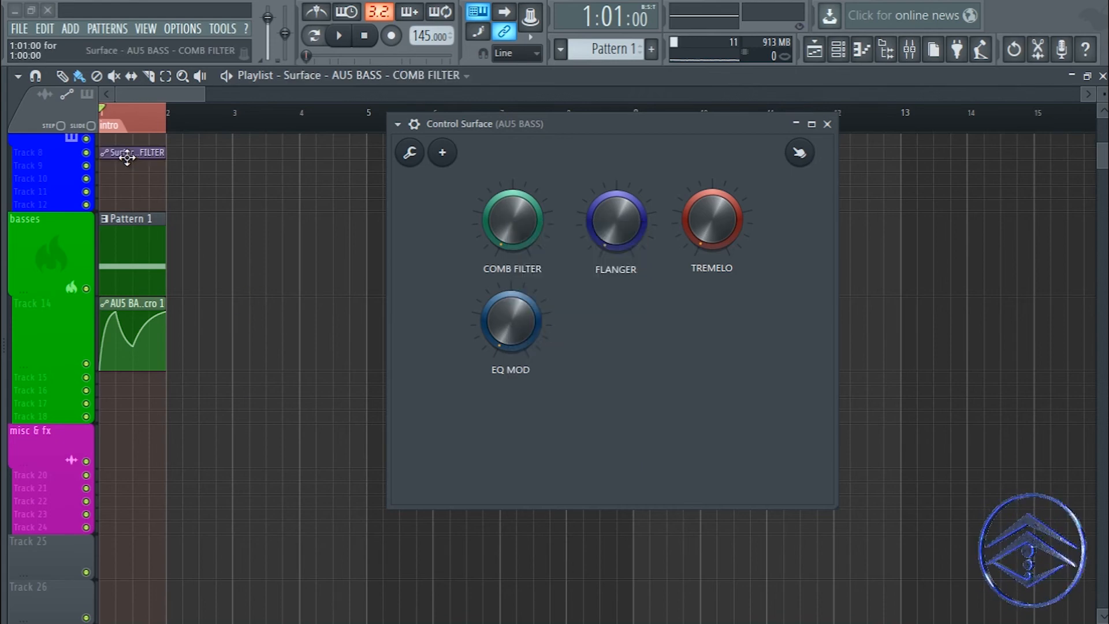
drag(136, 168, 63, 452)
scroll(144, 114, up, 2)
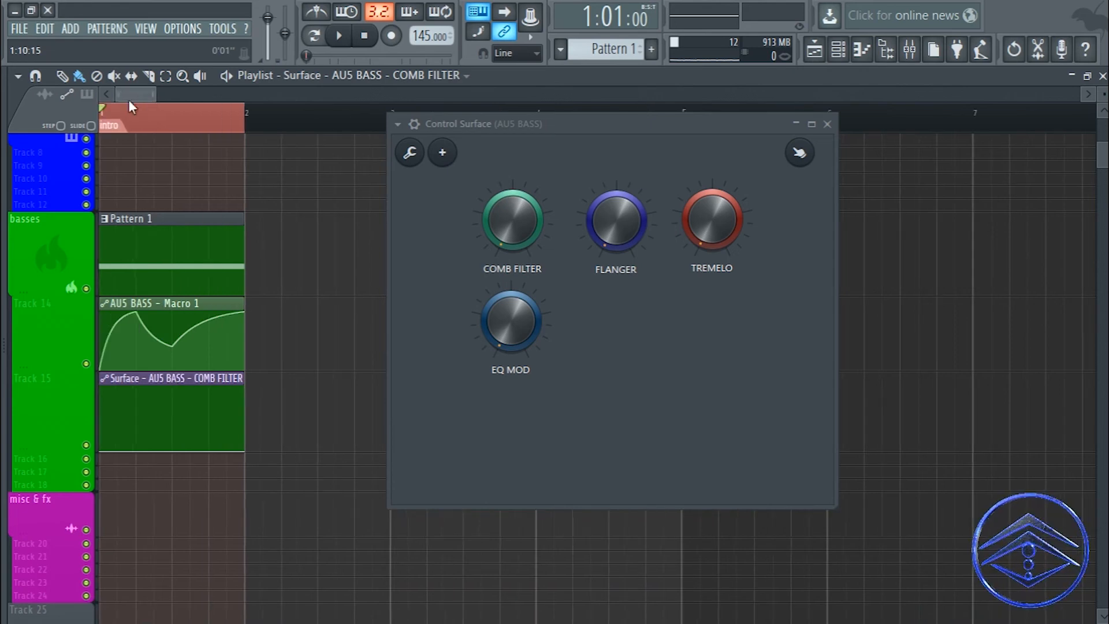
scroll(129, 98, up, 3)
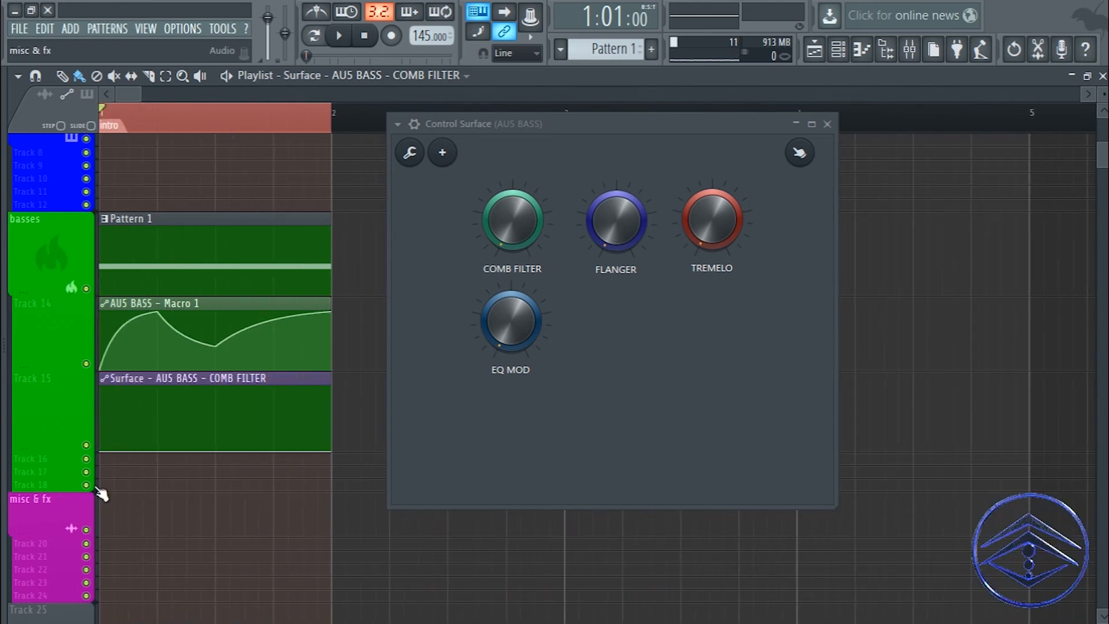
- Shape the first half of the COMB FILTER clip with an early peak, a dip and a mid-bar peak joined by curves
right_click(128, 428)
drag(128, 427, 114, 406)
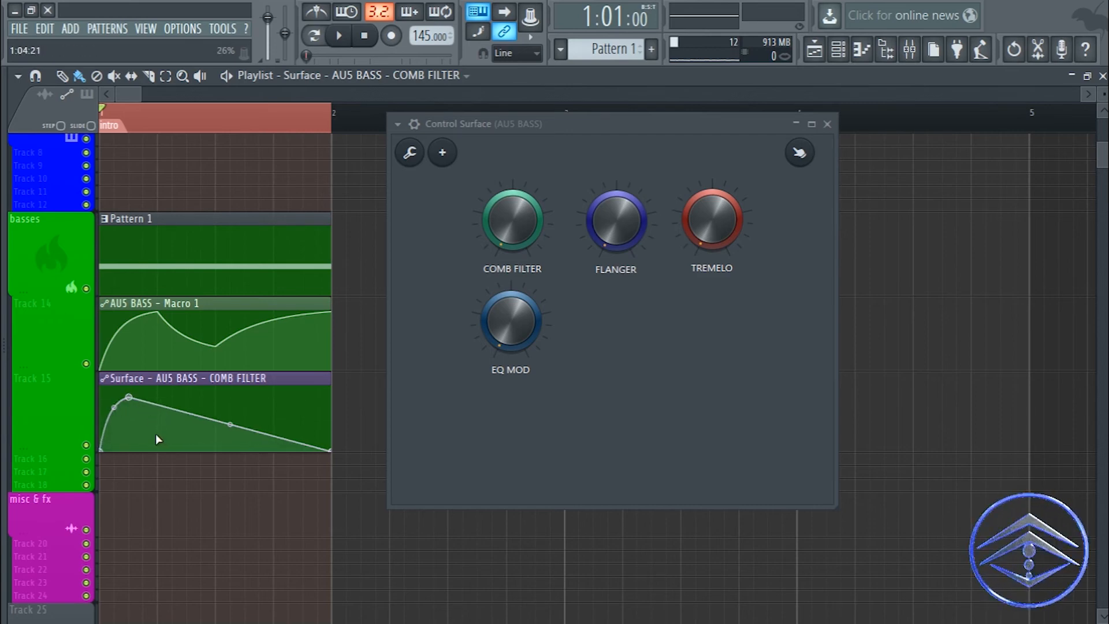
right_click(198, 429)
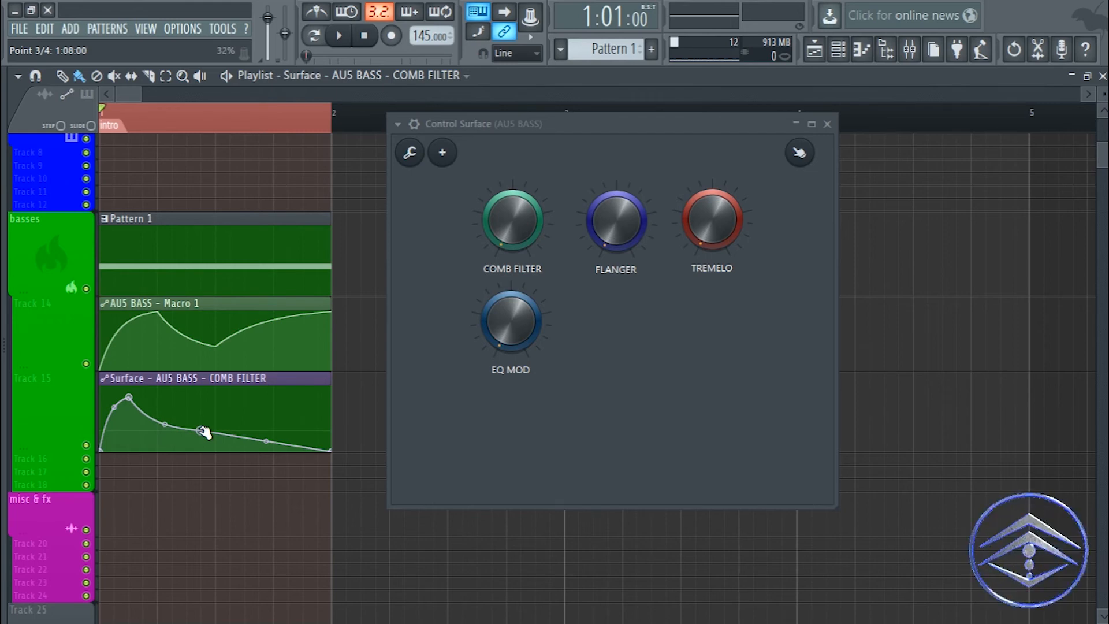
drag(204, 432, 215, 404)
right_click(217, 412)
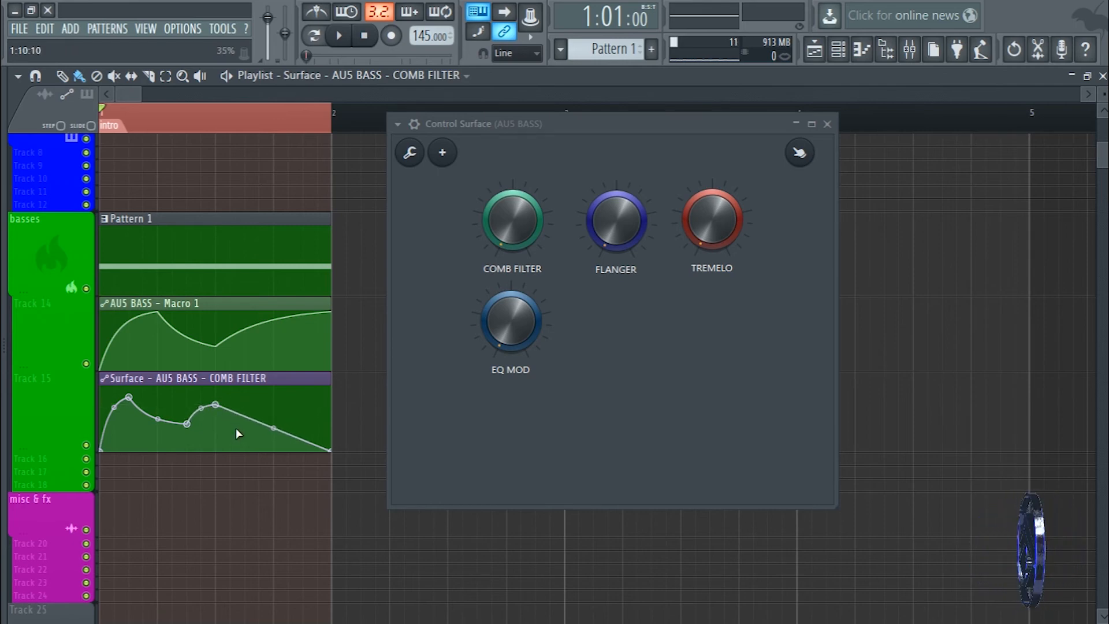
- Add a short dip and two more peaks with a curved final fall to the COMB FILTER clip, and trim it to one bar
right_click(235, 421)
drag(236, 424, 238, 416)
right_click(246, 409)
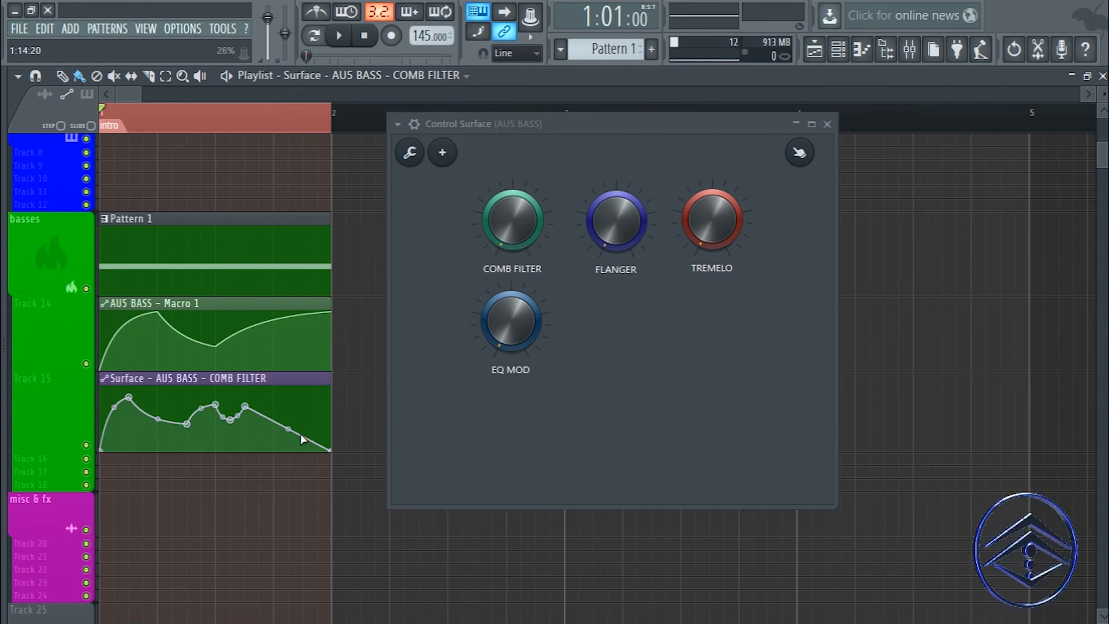
right_click(301, 434)
drag(302, 437, 307, 411)
right_click(328, 437)
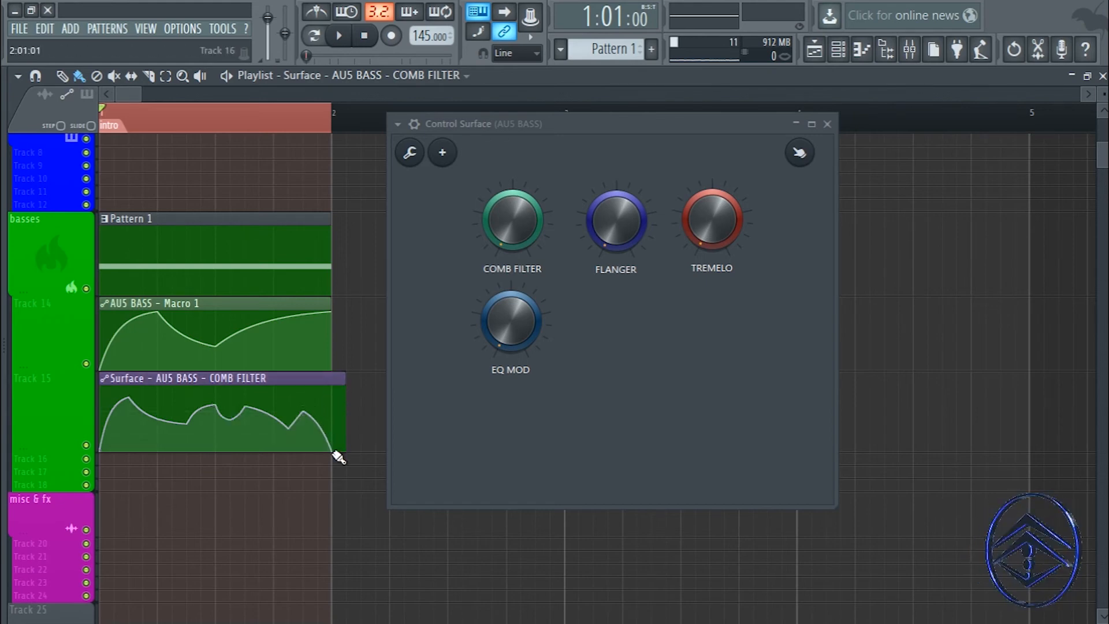
drag(343, 379, 332, 379)
- Play the one-bar loop to hear the COMB FILTER automation, and stop playback
key(space)
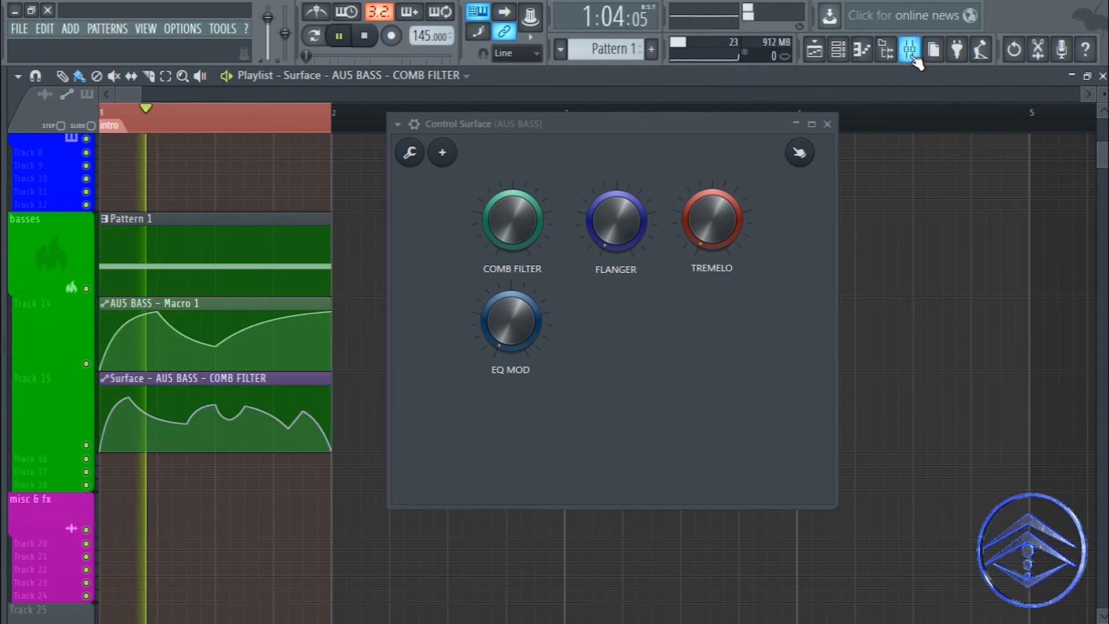
key(space)
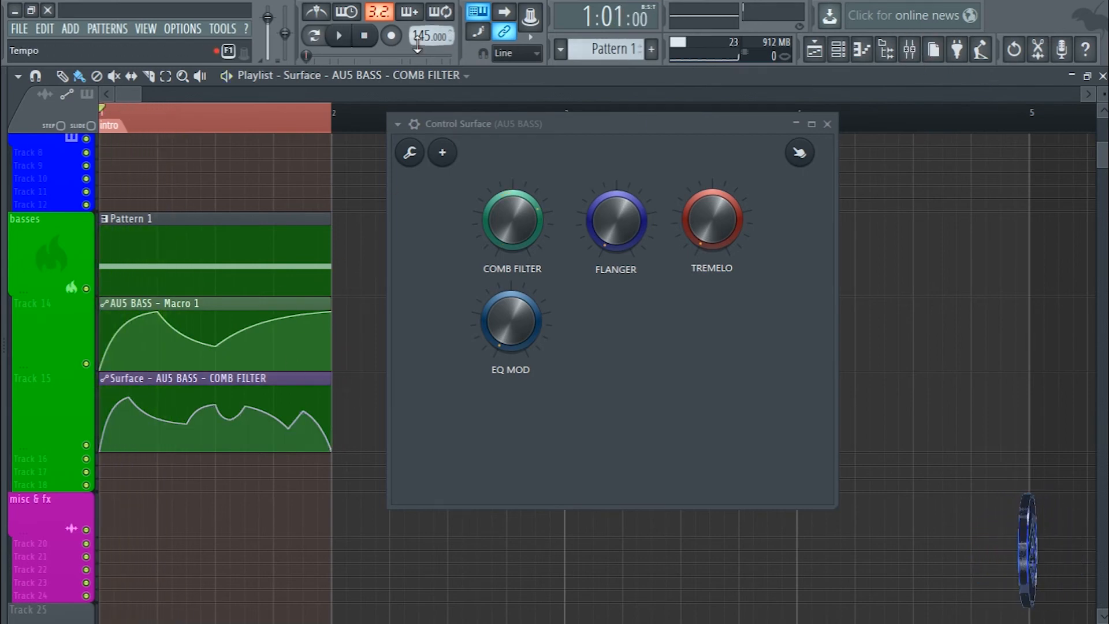
click(343, 36)
click(368, 40)
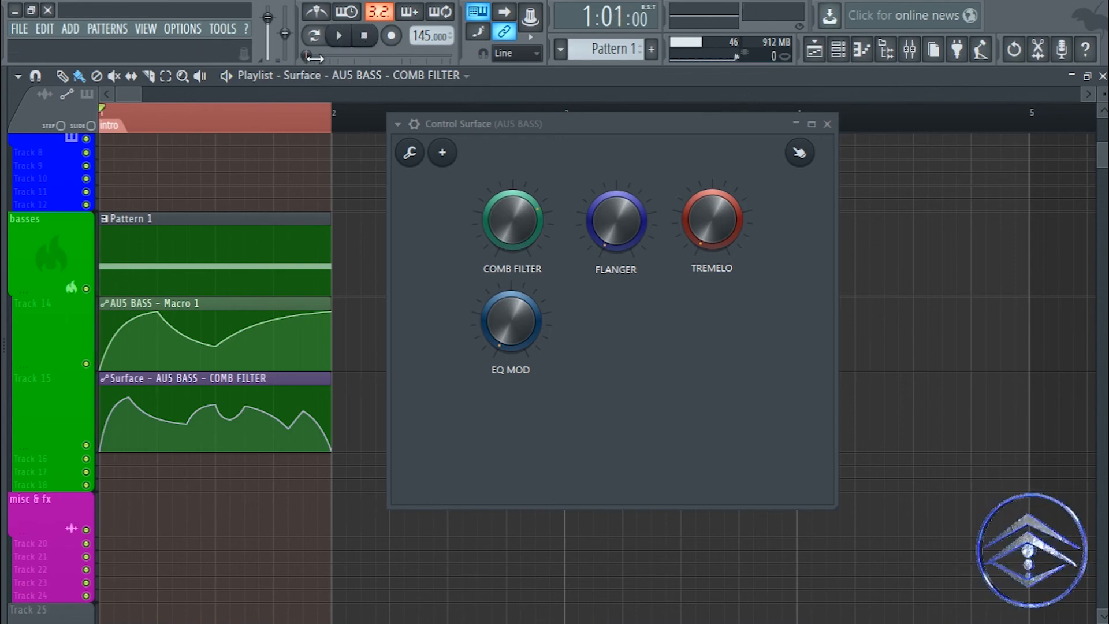
- Bring up the mixer with the AU5 BASS effect slots and close the Control Surface window
click(909, 50)
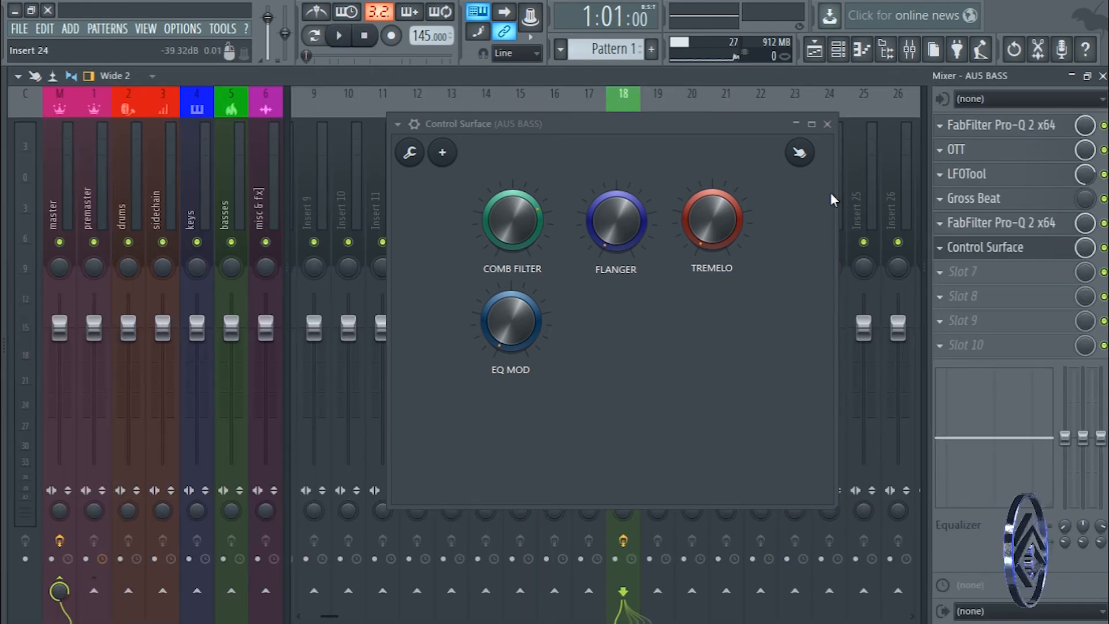
click(828, 125)
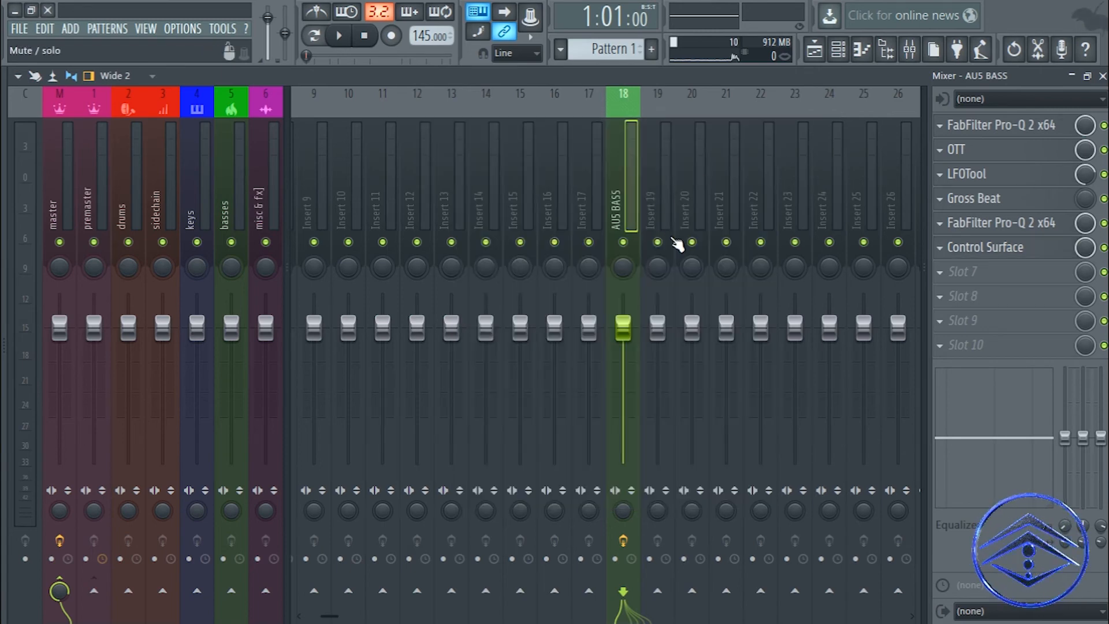
- Bring up the Channel rack over the mixer, move it clear of the AU5 BASS effect slots, and audition the loop
click(838, 50)
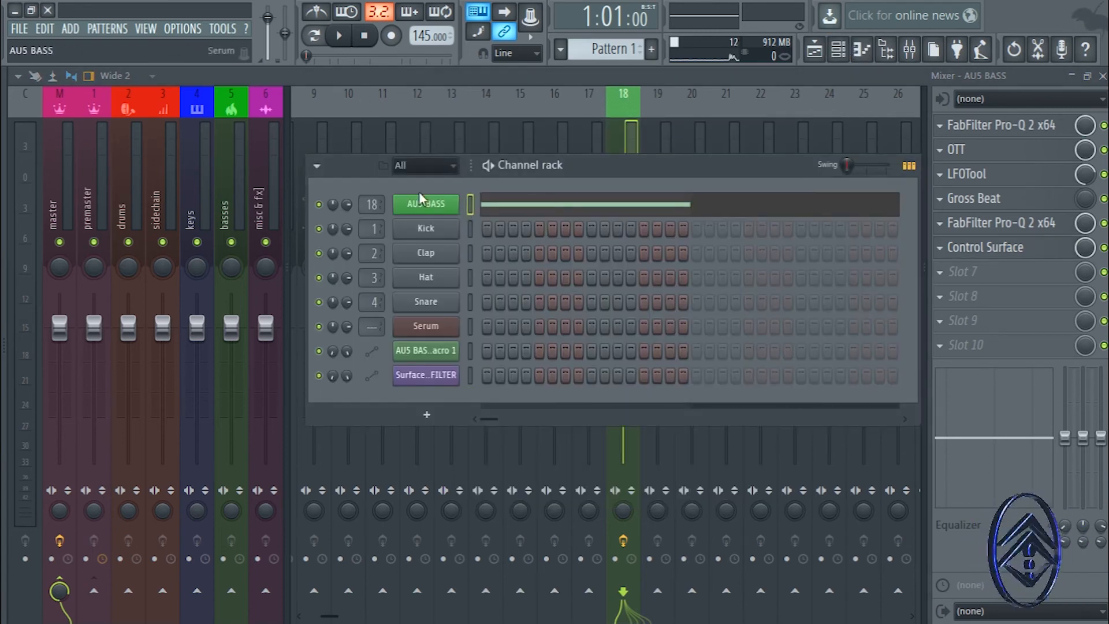
click(339, 35)
click(364, 35)
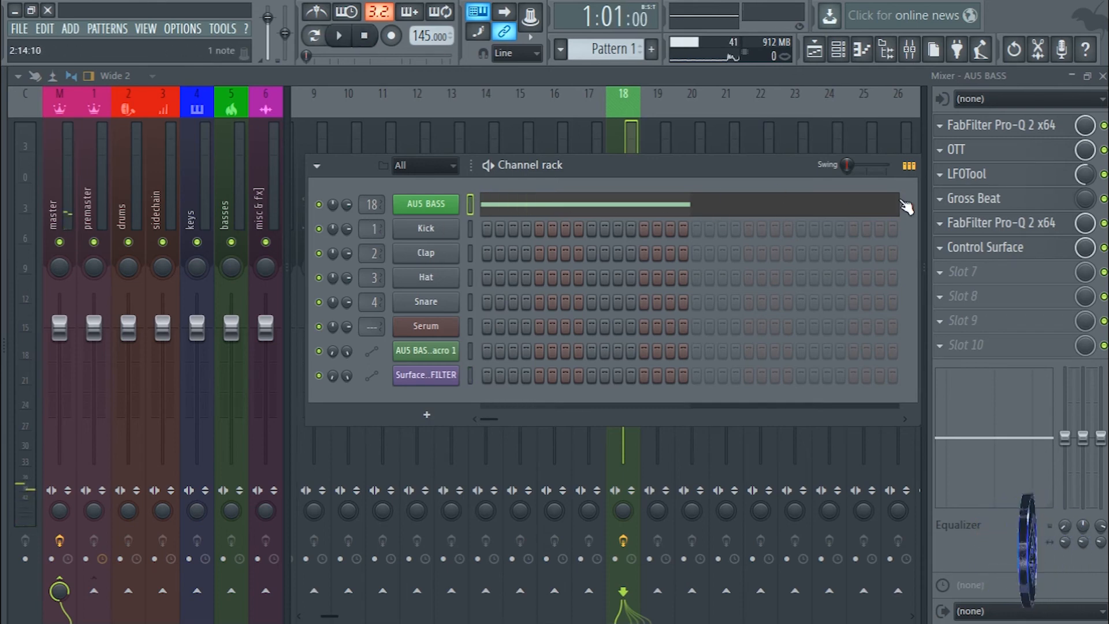
drag(724, 177, 595, 190)
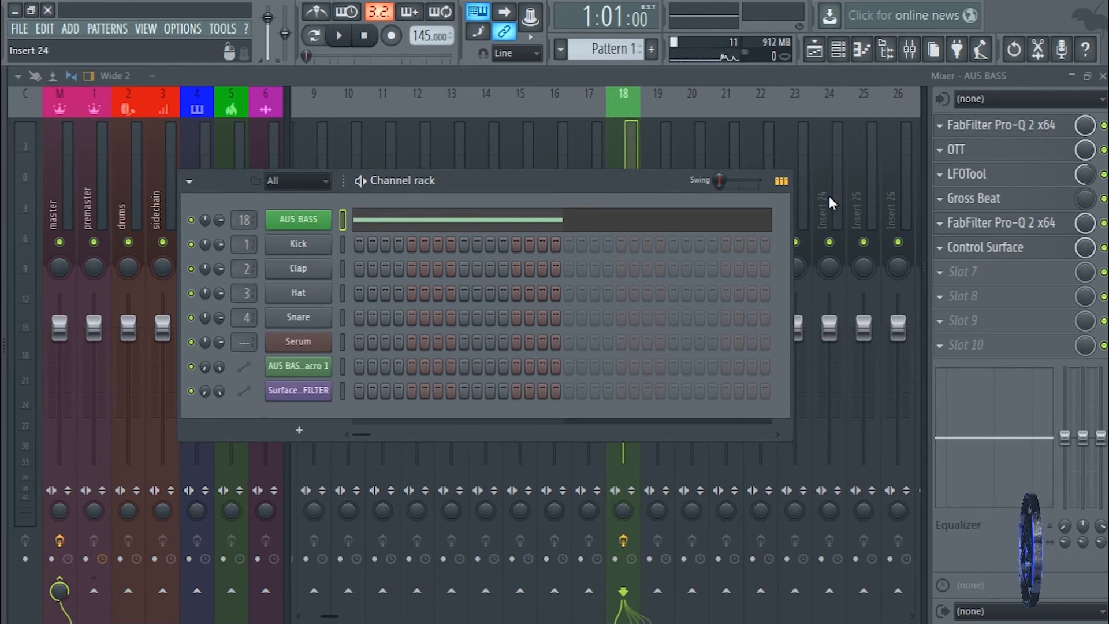
click(339, 35)
click(363, 36)
click(344, 39)
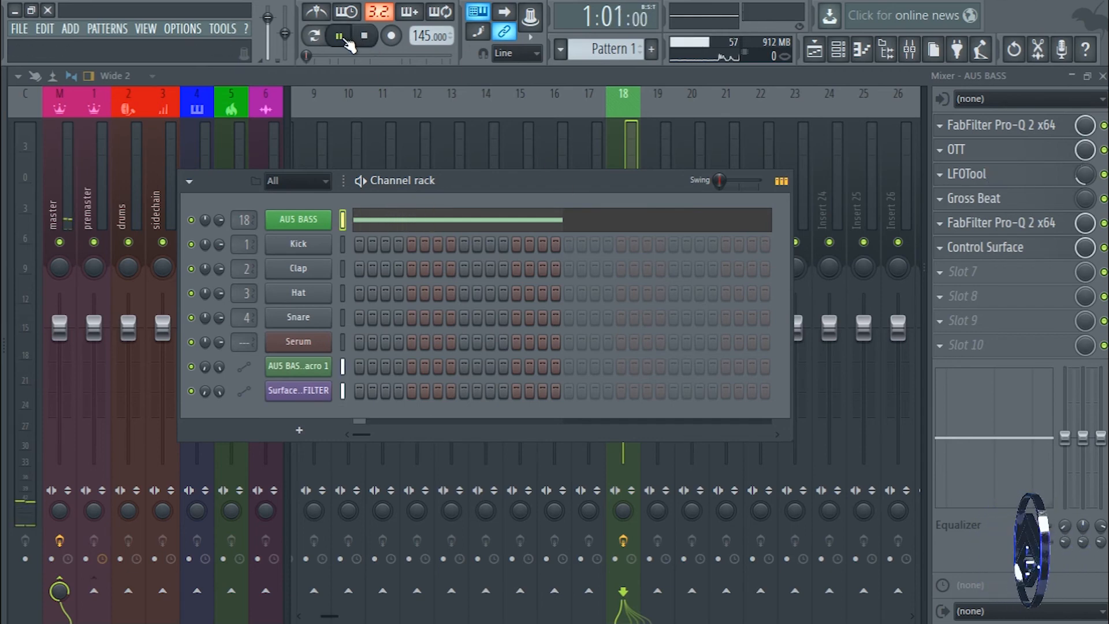
click(363, 38)
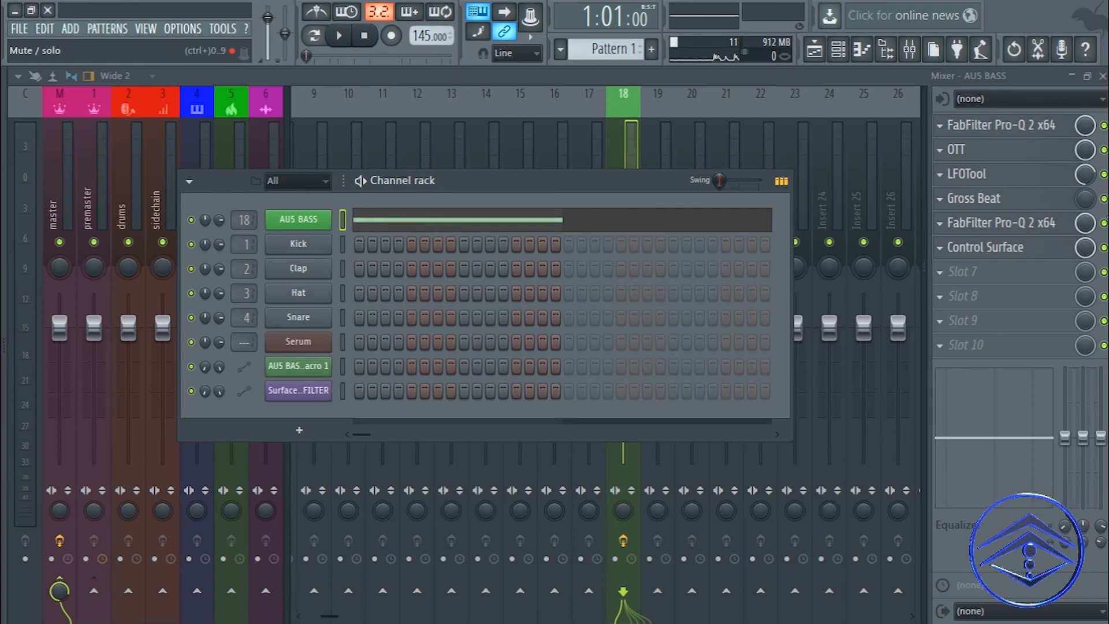
- Disable the second FabFilter Pro-Q 2 on the AU5 BASS insert and briefly play the loop to hear the change
click(1104, 223)
key(space)
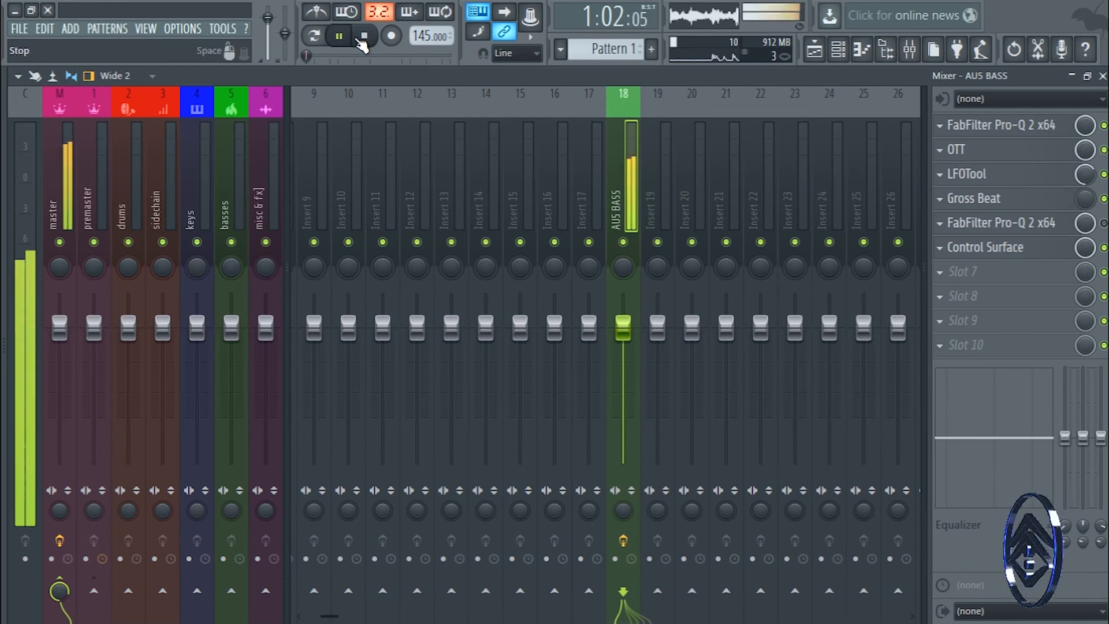
click(364, 38)
- Return to the playlist, move the Channel rack off the clips, and play the one-bar loop several times
click(1102, 76)
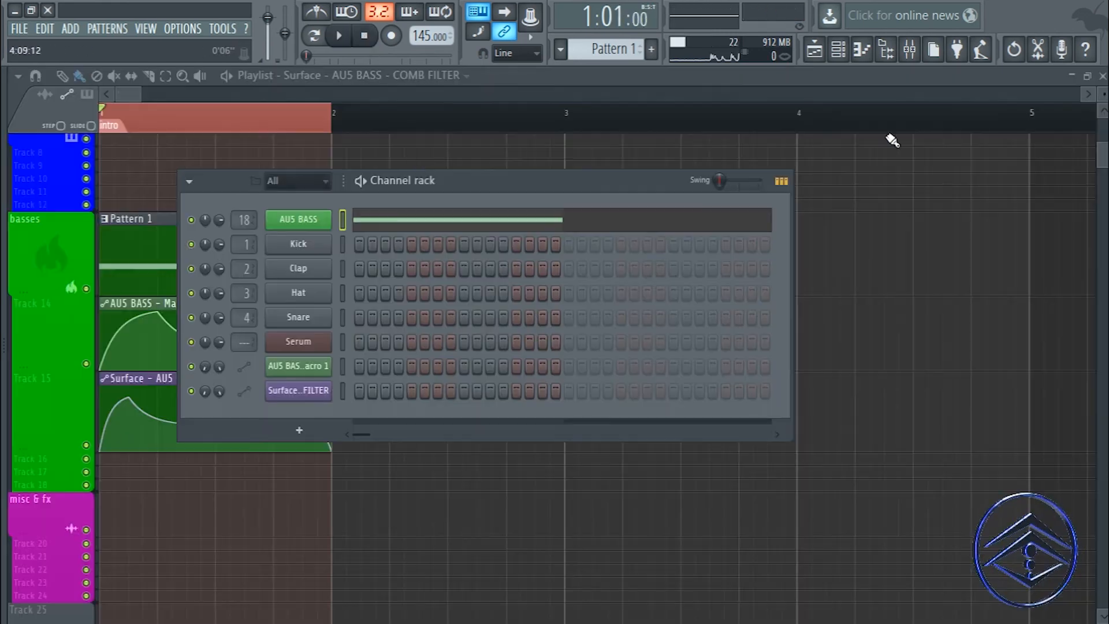
drag(461, 182, 646, 165)
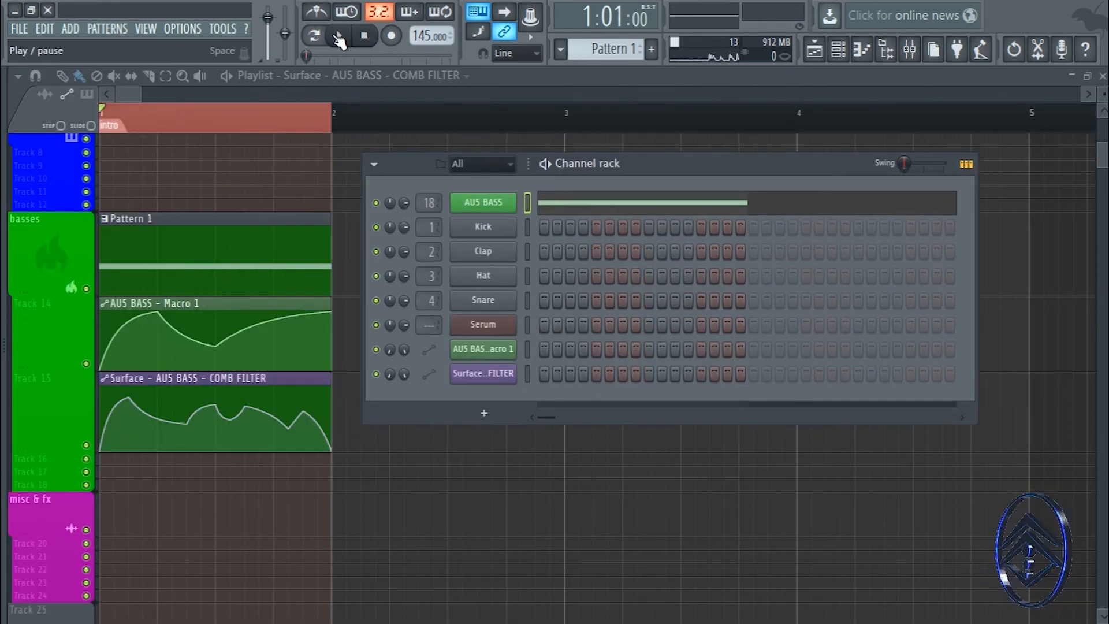
click(339, 35)
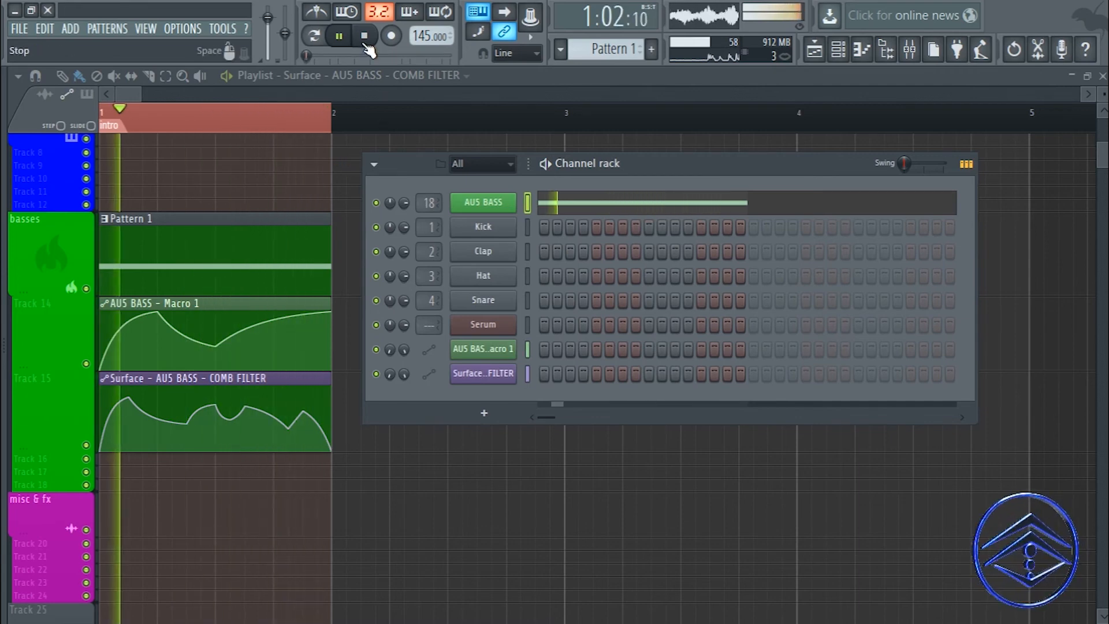
click(342, 39)
click(340, 37)
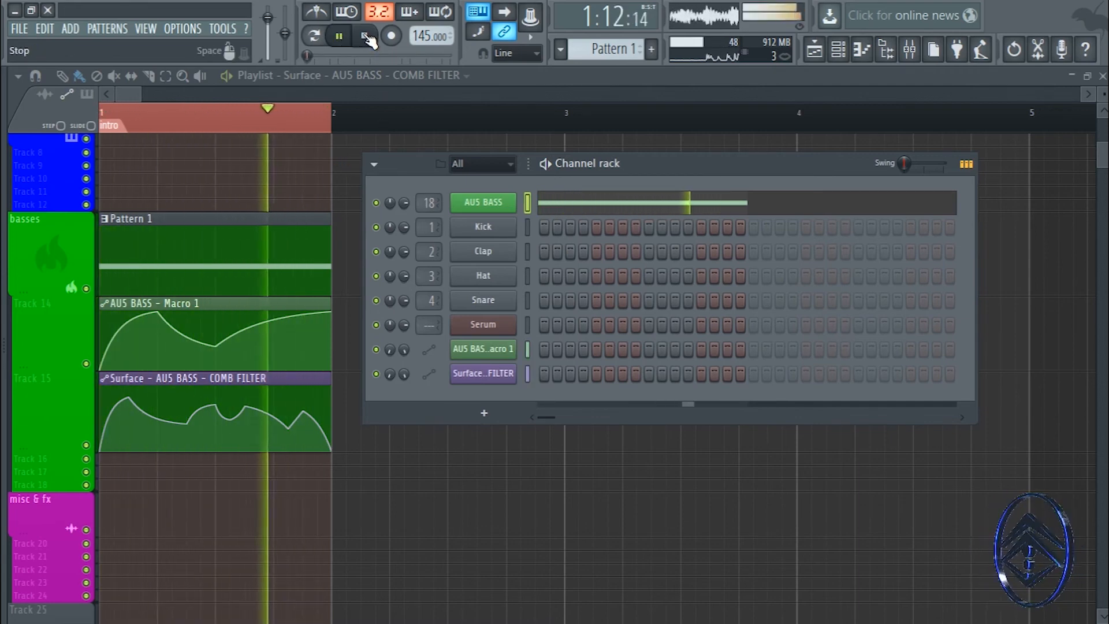
click(365, 36)
click(339, 36)
click(364, 35)
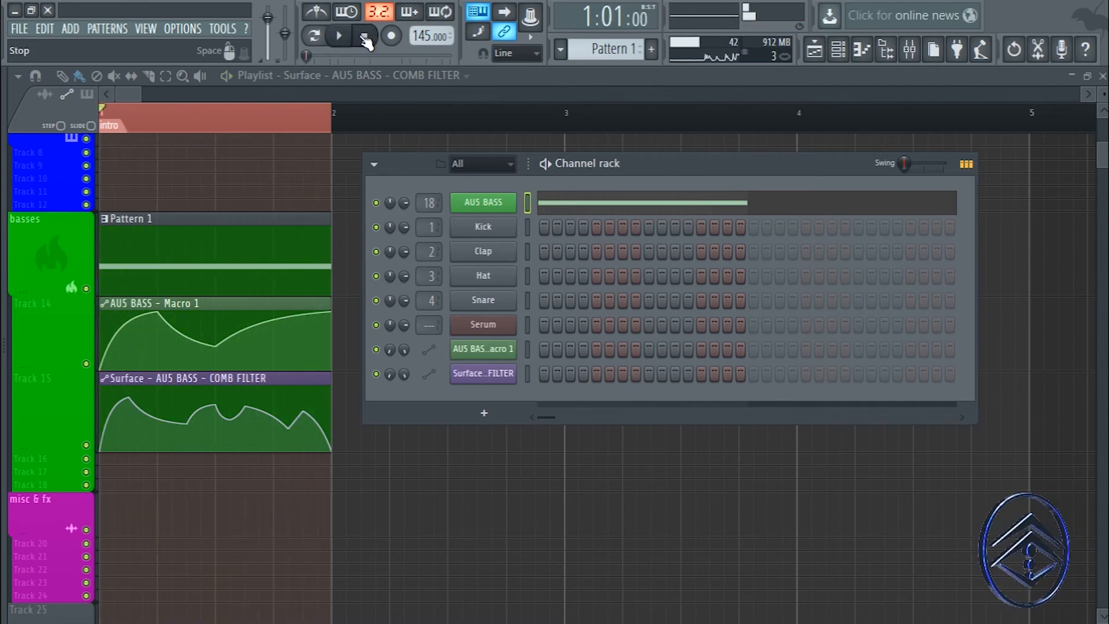
- Inspect the Gross Beat and LFOTool effects on AU5 BASS, playing the loop to watch LFOTool's comb filter move
click(907, 55)
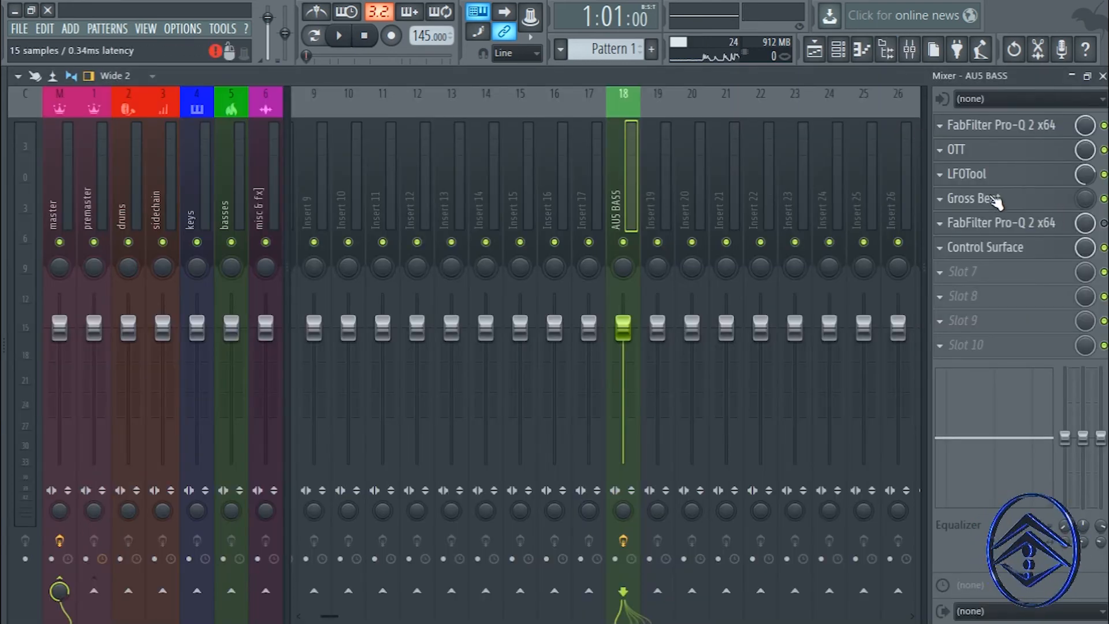
click(943, 205)
click(722, 100)
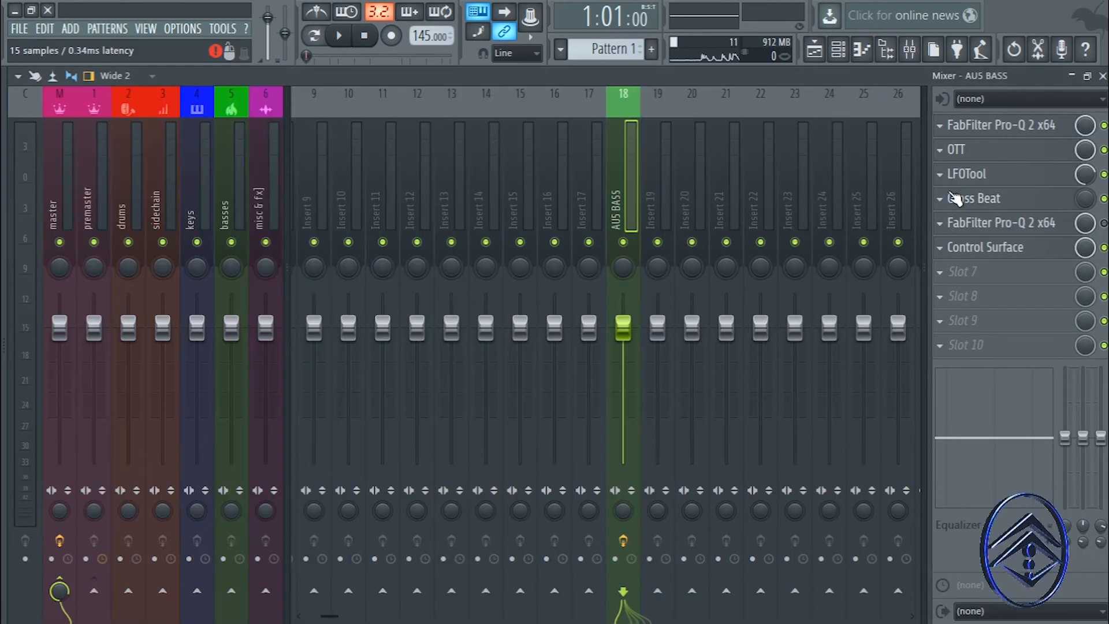
click(995, 175)
click(337, 38)
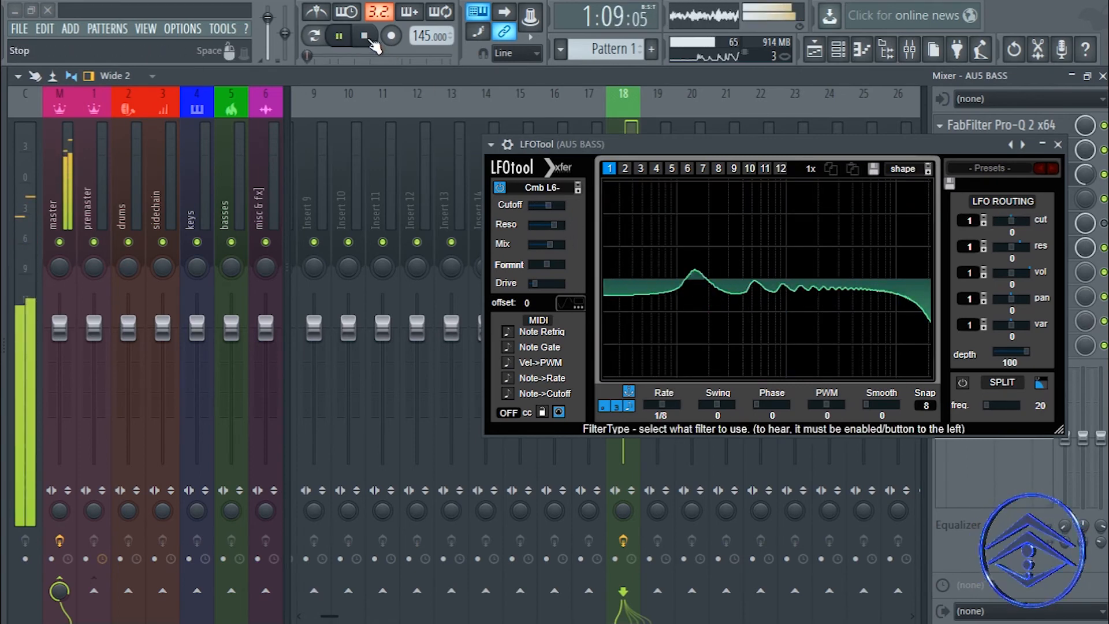
key(space)
click(1058, 145)
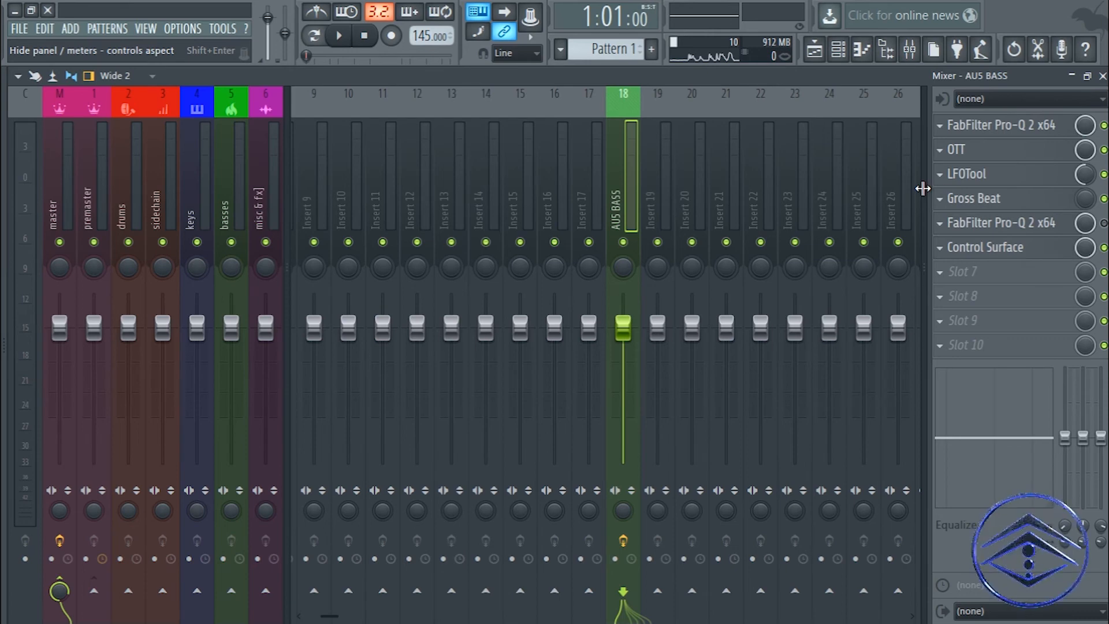
- Create an automation clip for the Control Surface's FLANGER knob and return to the playlist
click(992, 251)
right_click(604, 224)
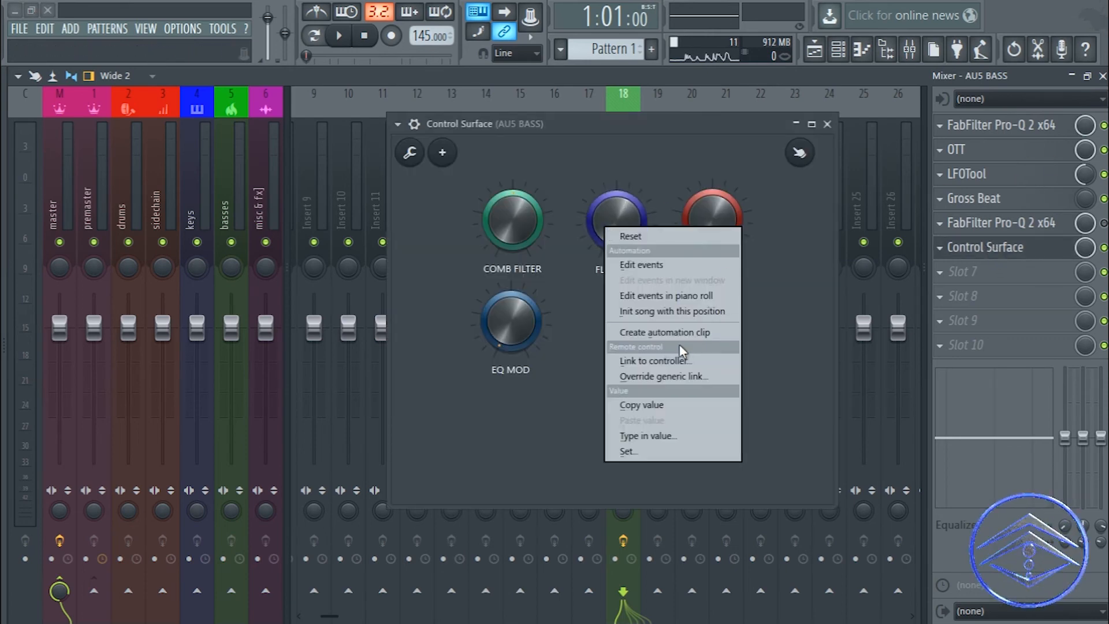
click(672, 330)
click(1101, 73)
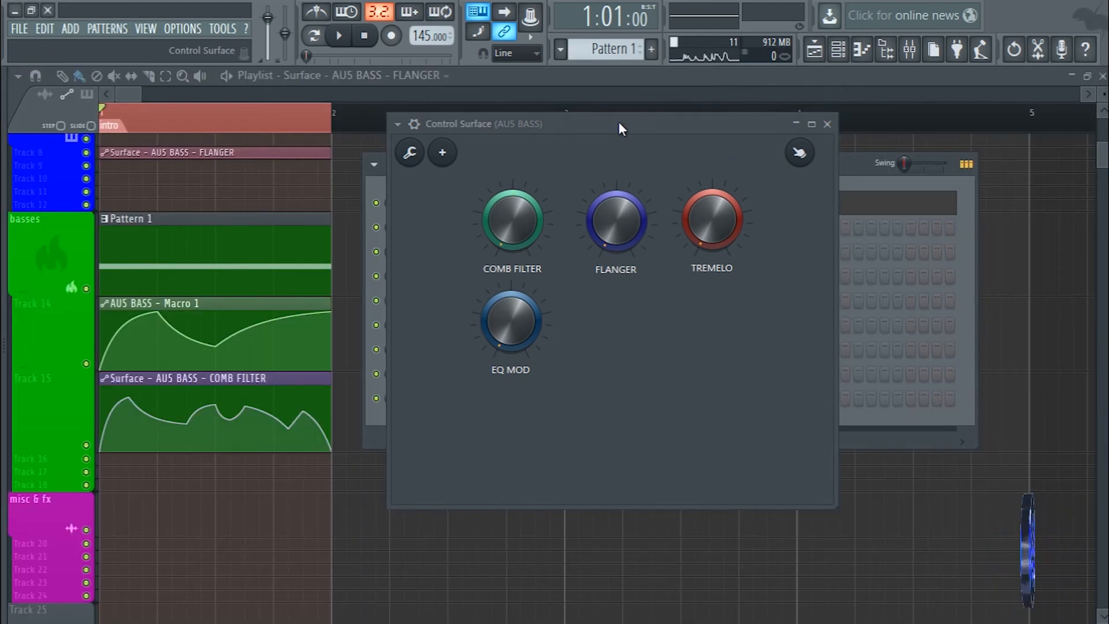
- Move the FLANGER automation clip to Track 16 below the COMB FILTER clip and enlarge that track's height
drag(618, 121, 765, 116)
drag(212, 153, 136, 458)
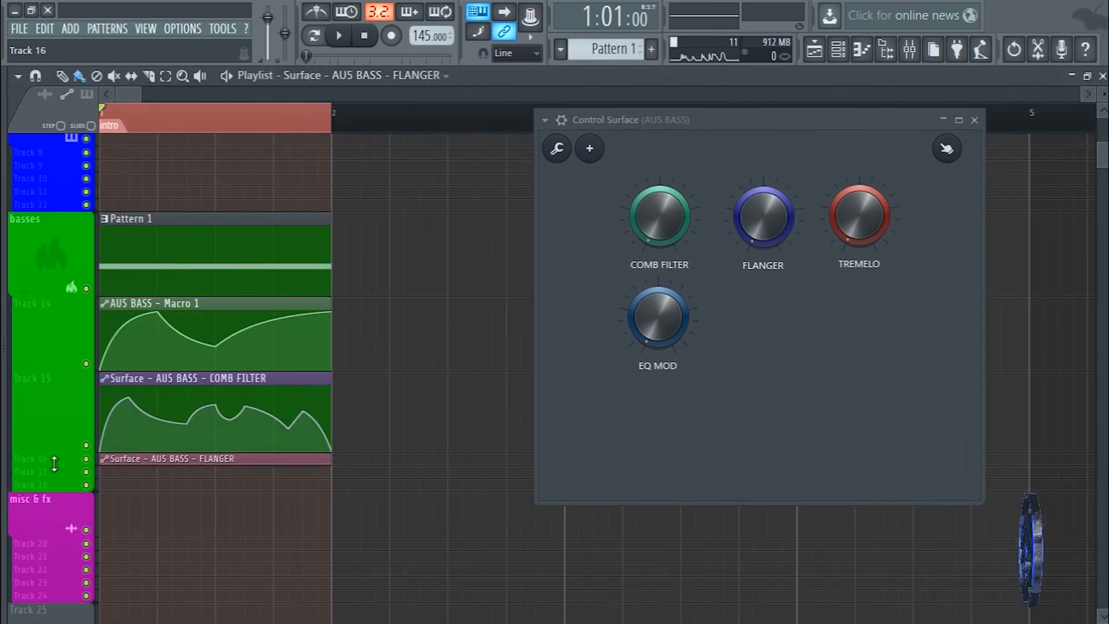
drag(55, 464, 40, 543)
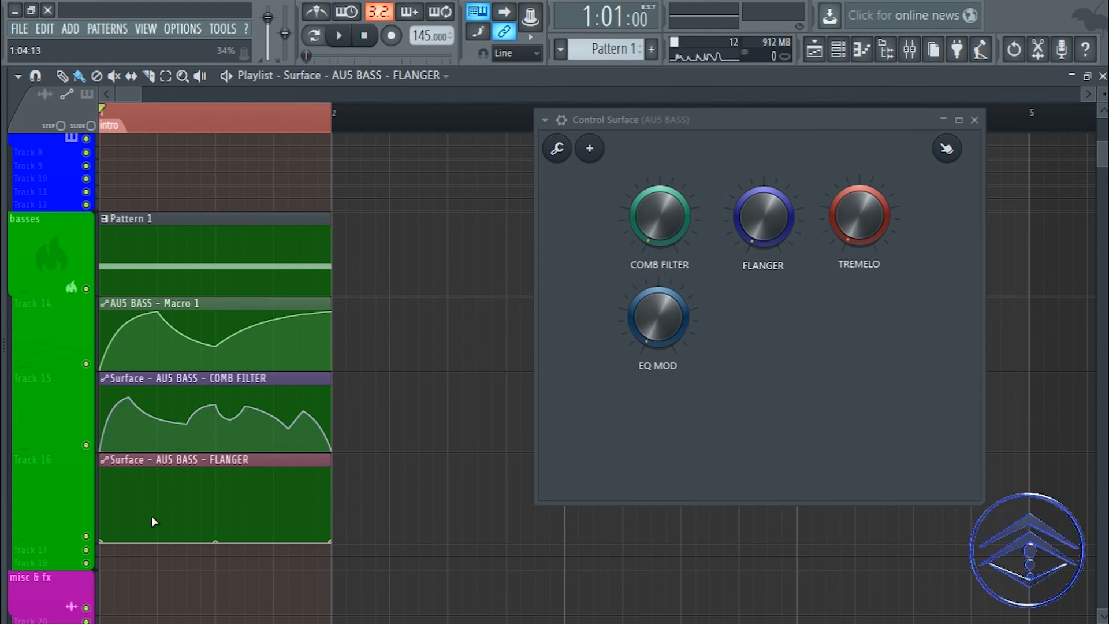
- Shape the FLANGER clip with a peak at a quarter bar, a drop to zero mid-bar, and a second peak with a curved fall
drag(151, 515, 157, 487)
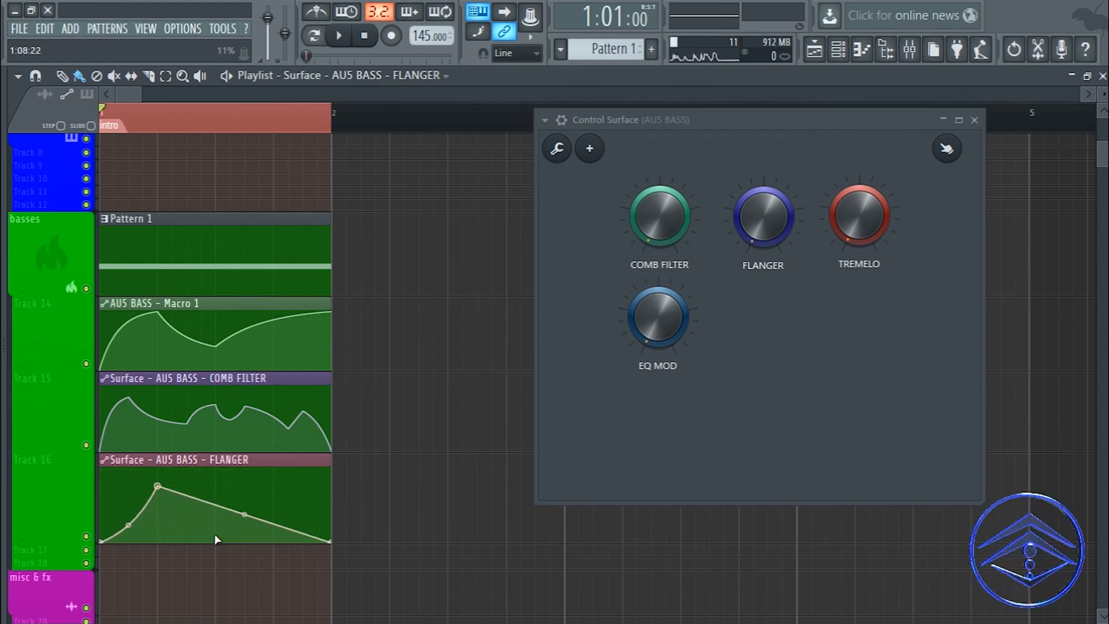
drag(213, 533, 216, 543)
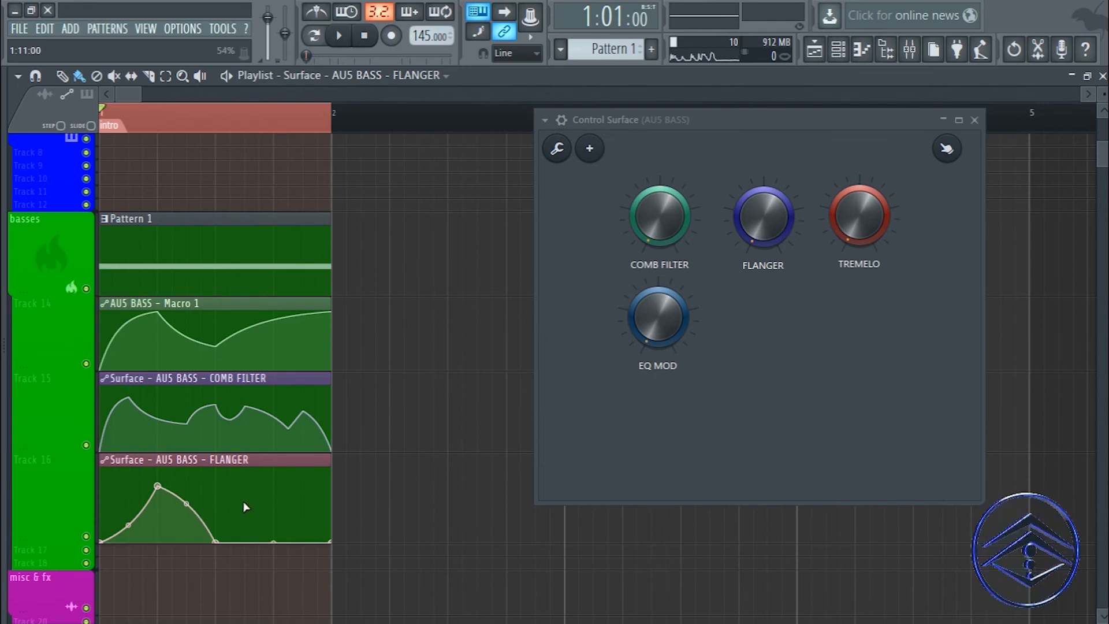
drag(242, 508, 243, 476)
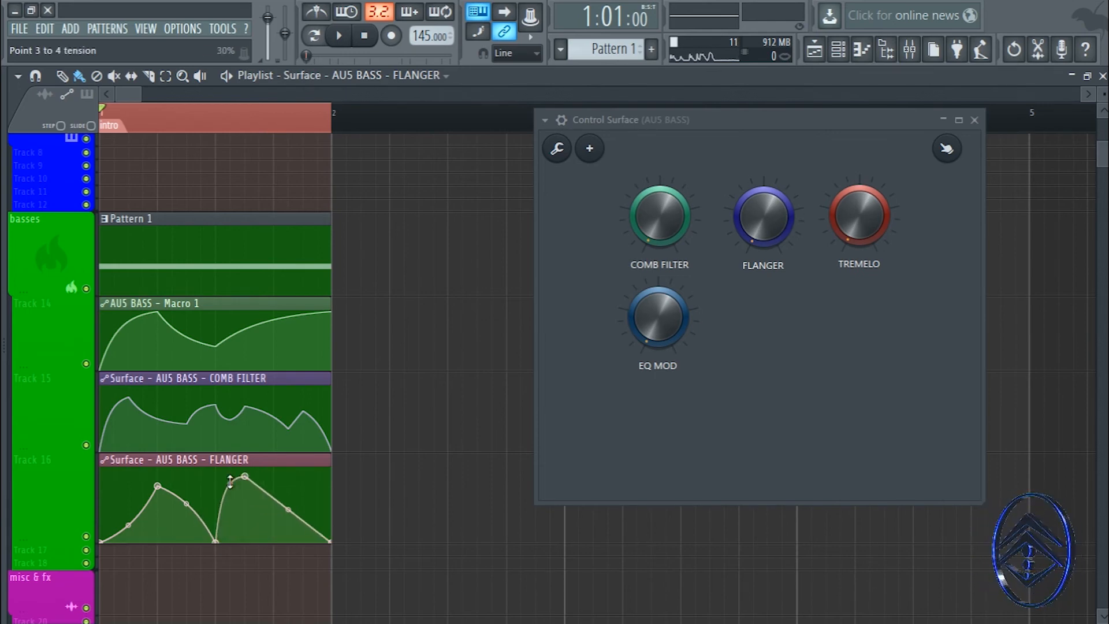
drag(287, 509, 288, 491)
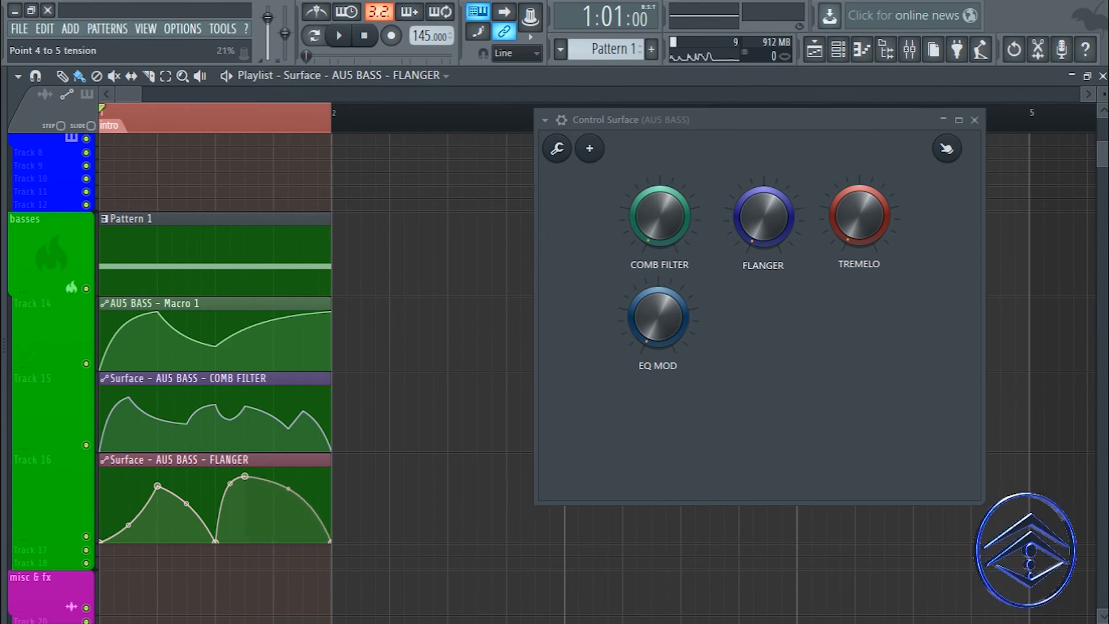
- Raise both peaks of the FLANGER automation slightly while the loop plays, and stop playback
click(339, 35)
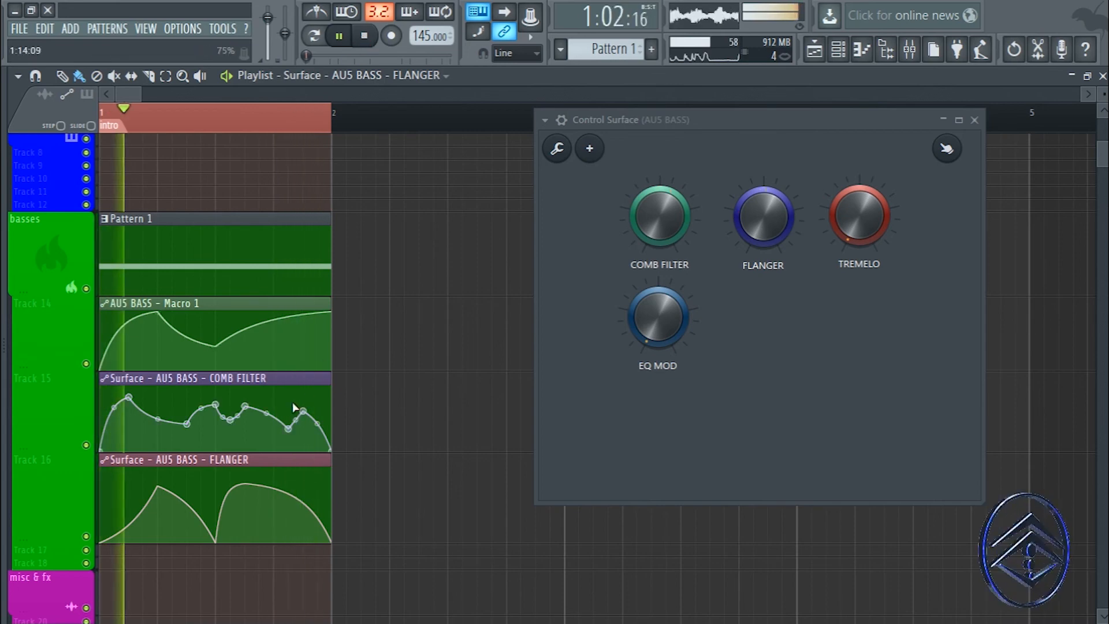
drag(245, 484, 246, 476)
drag(158, 486, 157, 479)
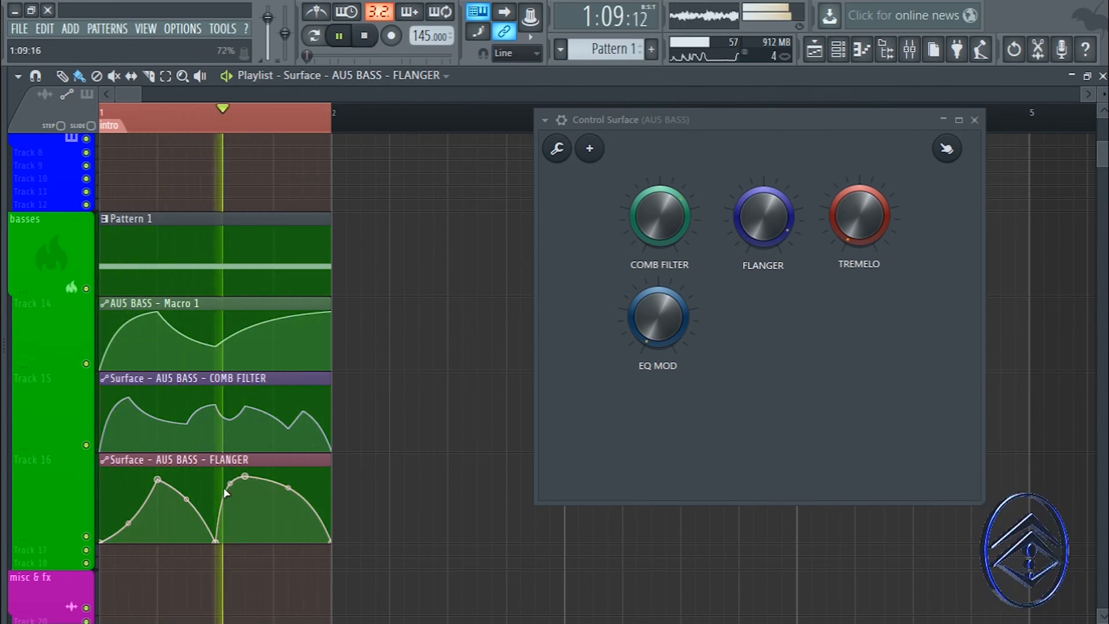
click(366, 36)
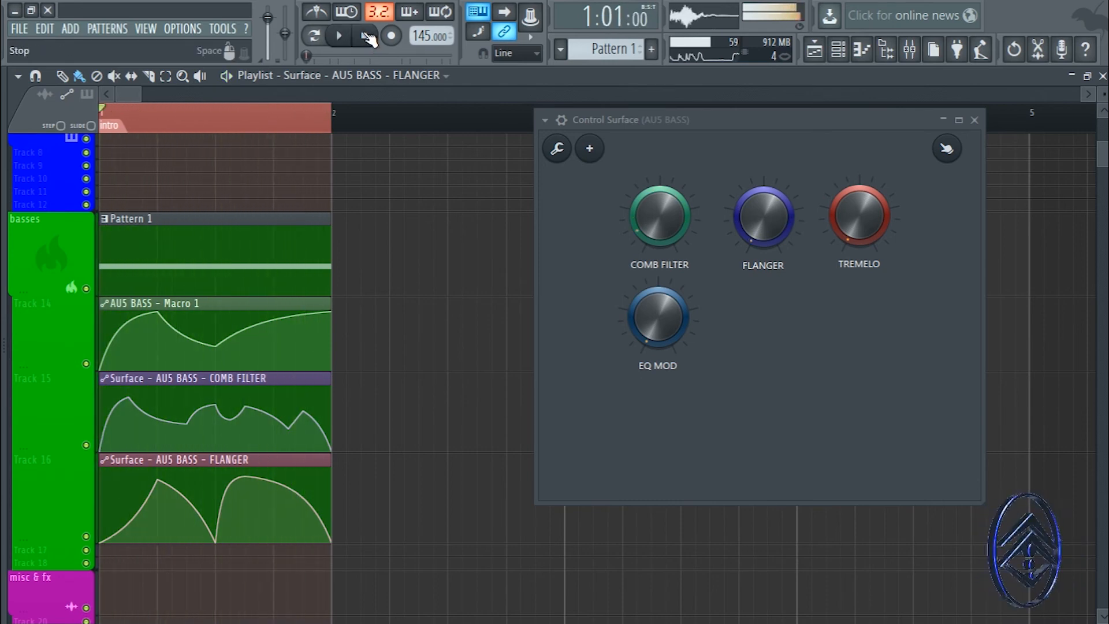
- Replay the one-bar loop to hear the combined COMB FILTER and FLANGER automation, and stop playback
click(342, 38)
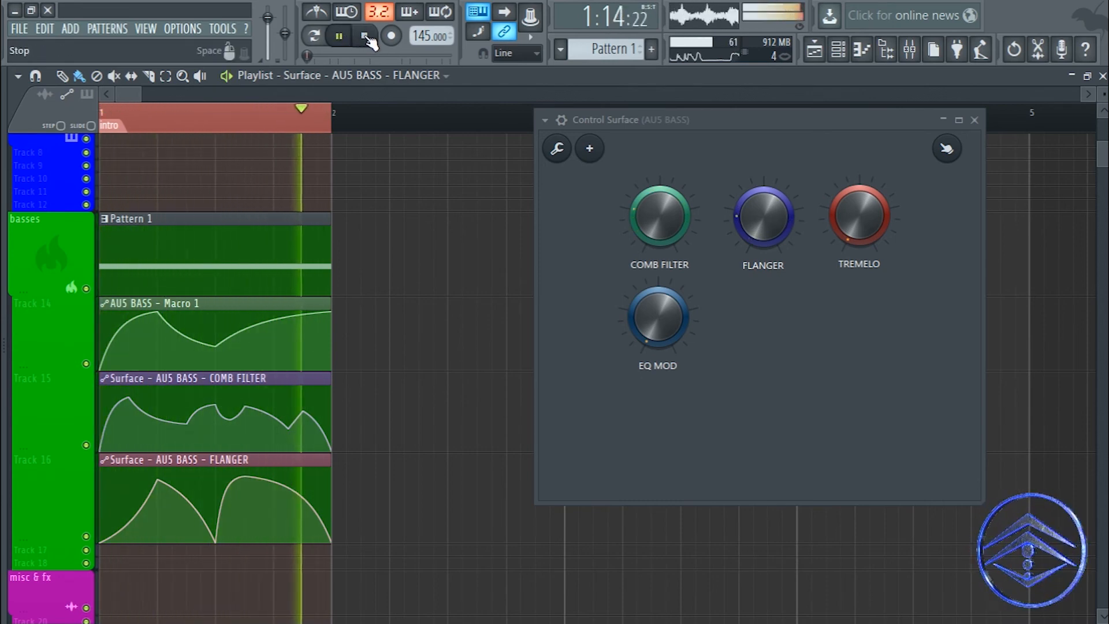
click(353, 42)
click(350, 38)
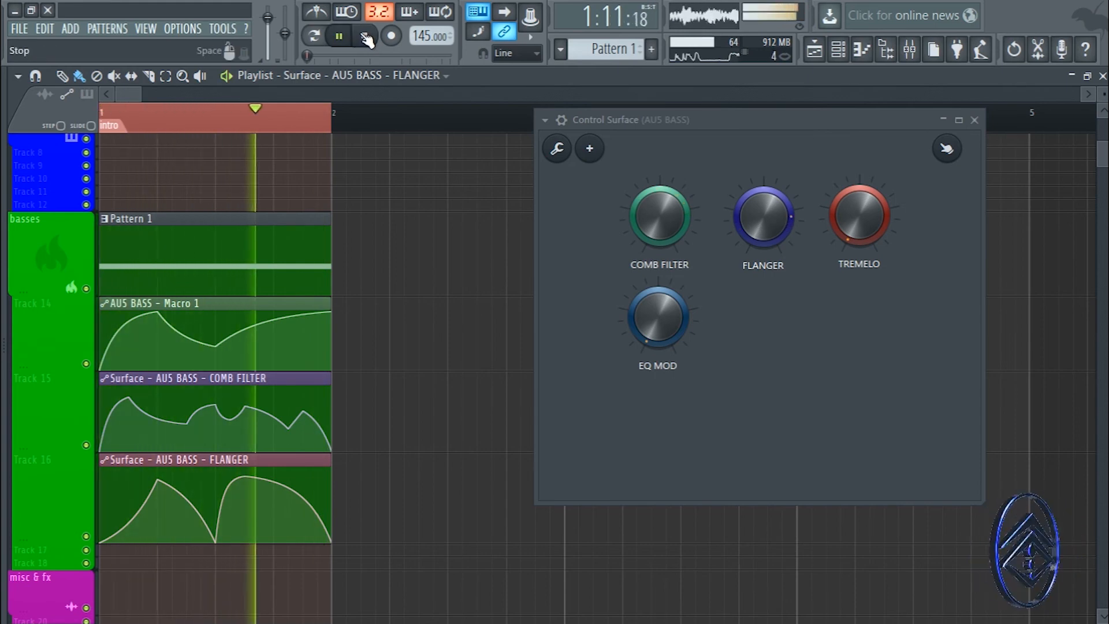
click(366, 38)
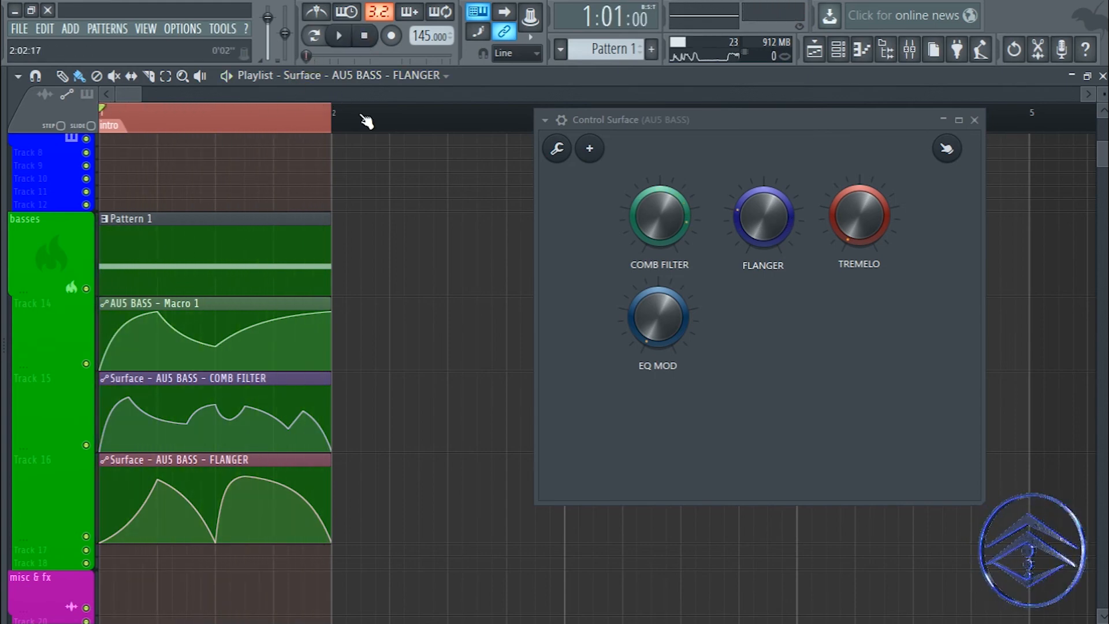
- Create an automation clip for the Control Surface's TREMELO knob and return to the playlist
click(974, 119)
click(914, 51)
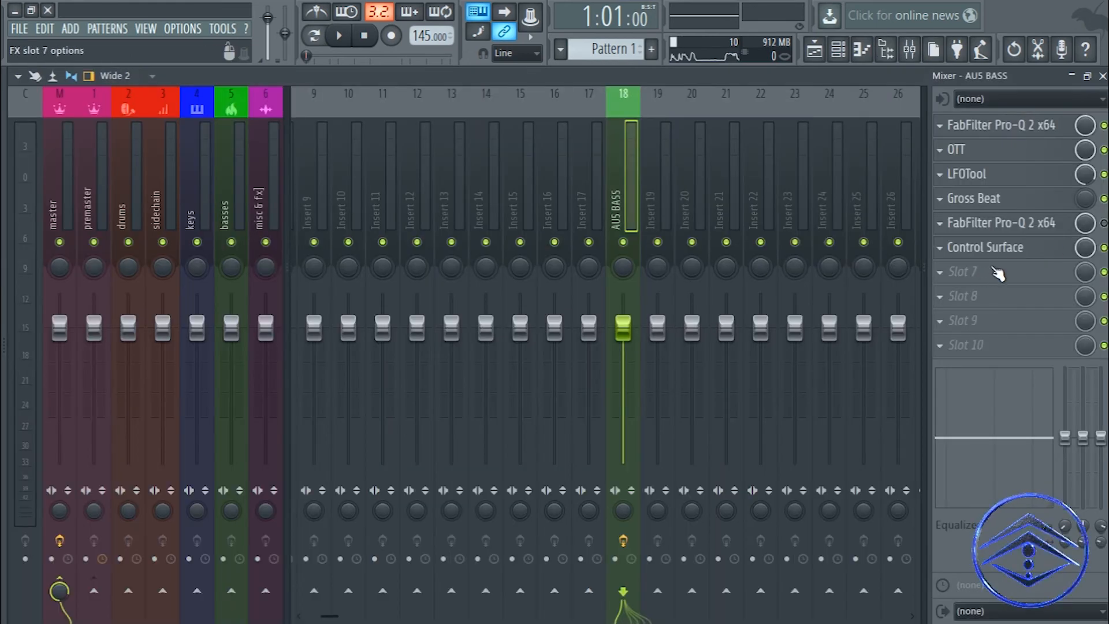
click(993, 248)
right_click(853, 227)
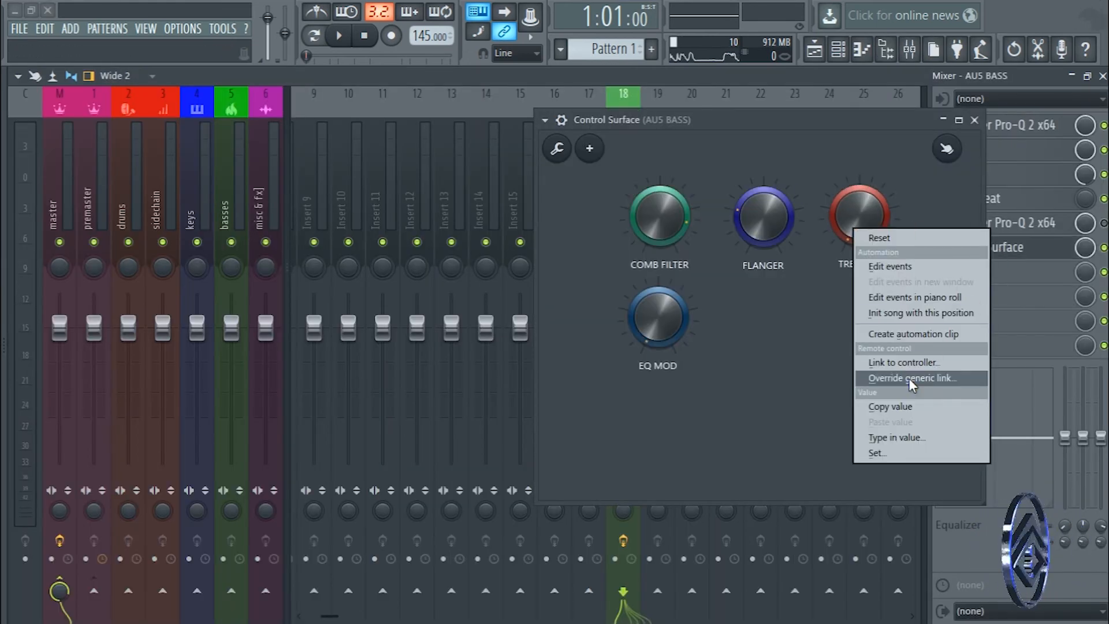
click(896, 335)
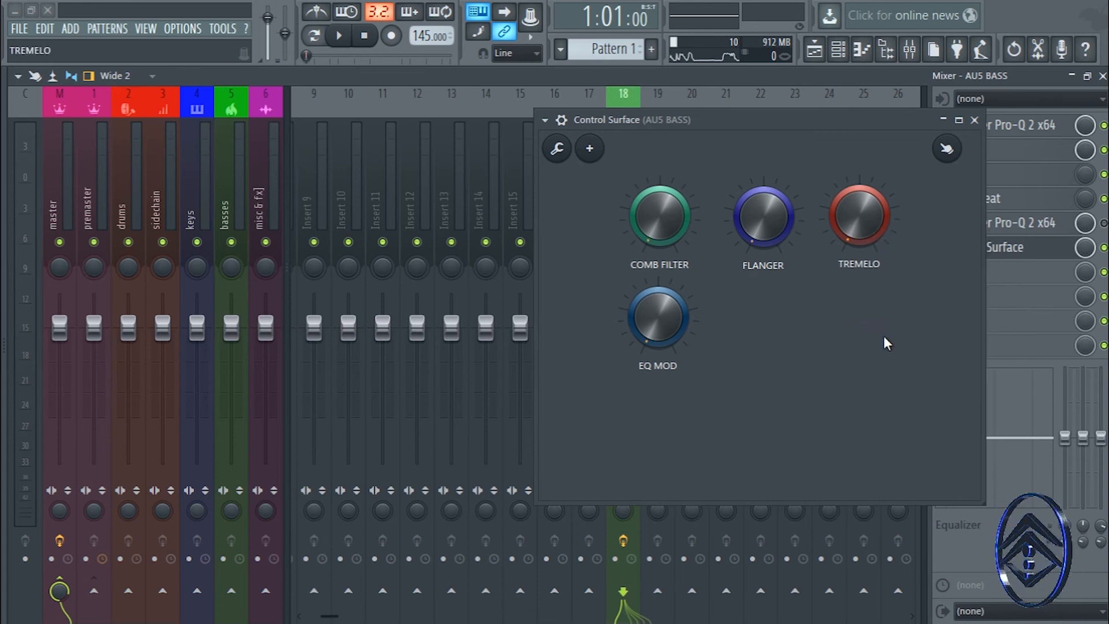
click(1102, 76)
- Move the TREMELO automation clip to Track 17 below the FLANGER clip and enlarge that track's height
drag(205, 157, 179, 545)
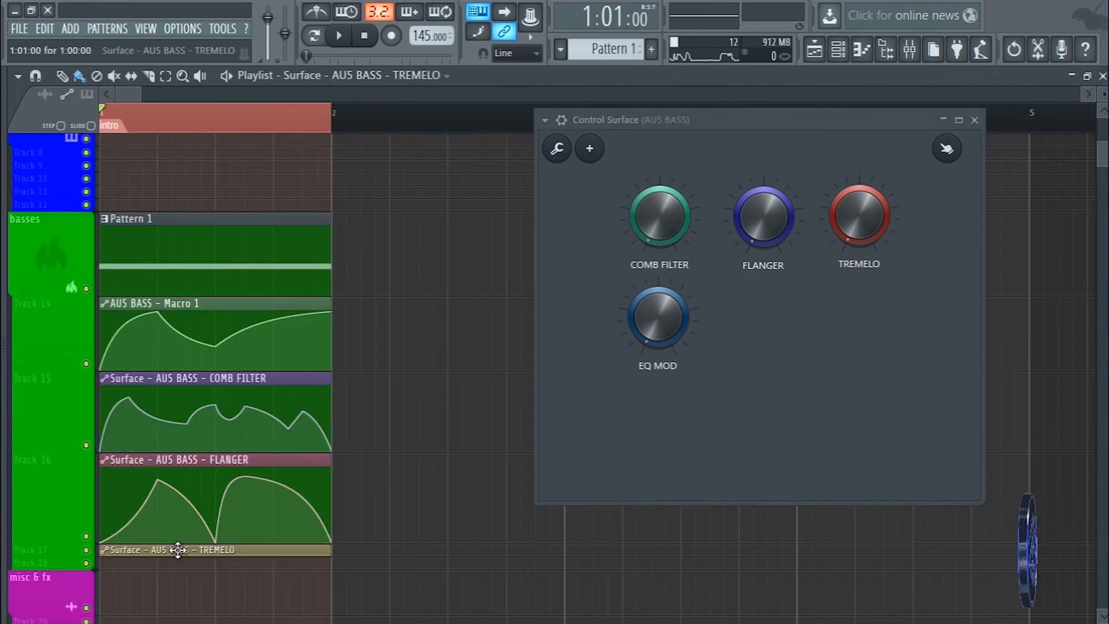
scroll(404, 423, down, 3)
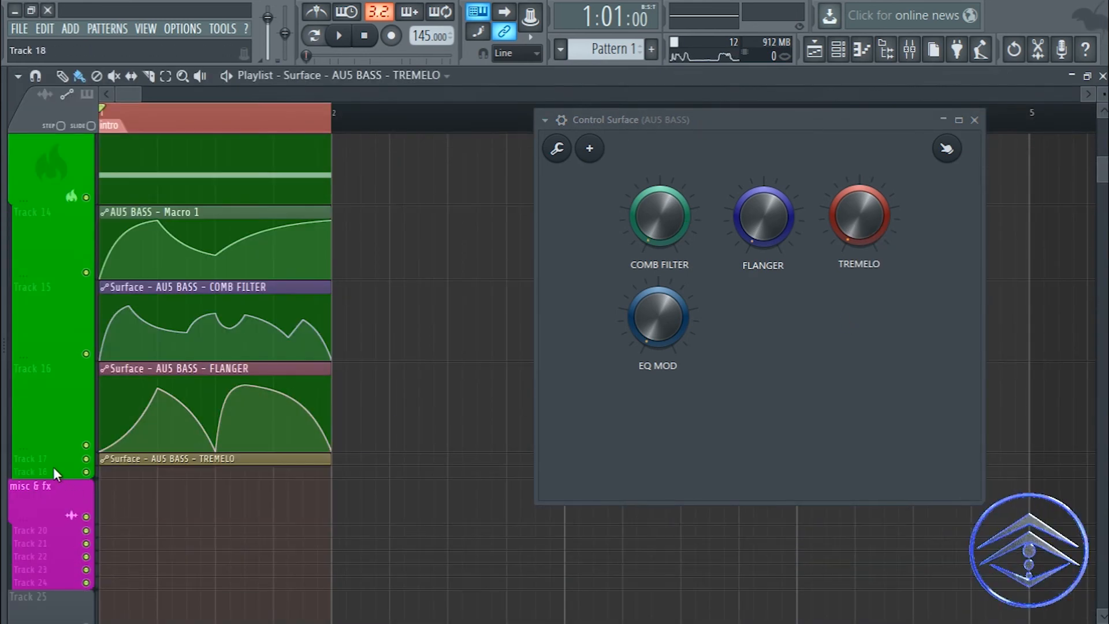
drag(53, 467, 53, 543)
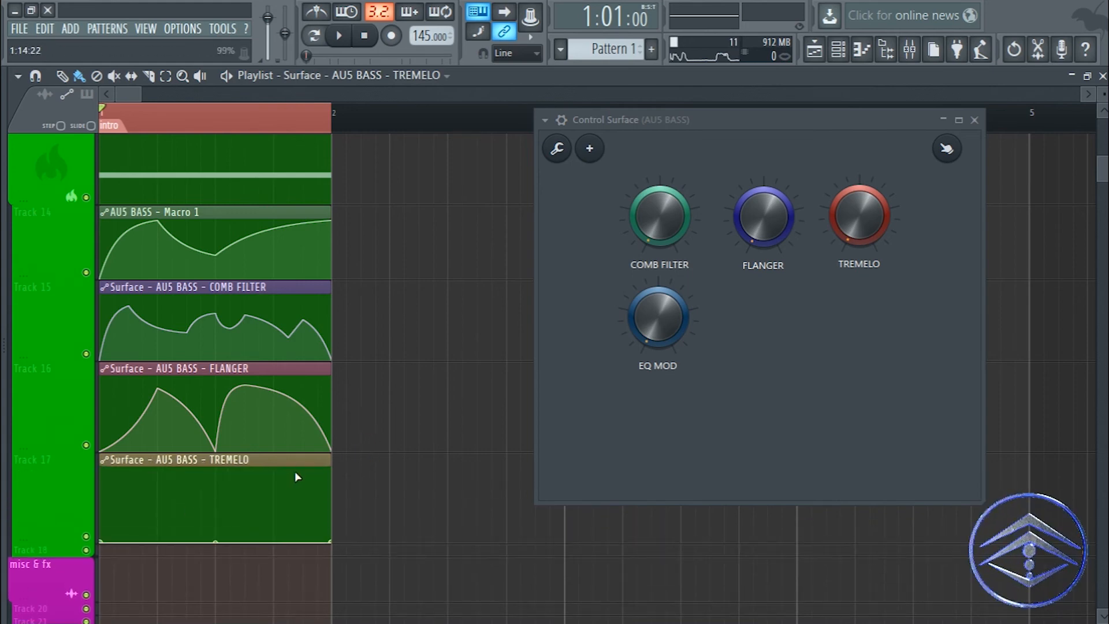
- Make the TREMELO automation jump from minimum to maximum for the last quarter of the bar, play the loop to hear it, and stop playback
right_click(275, 543)
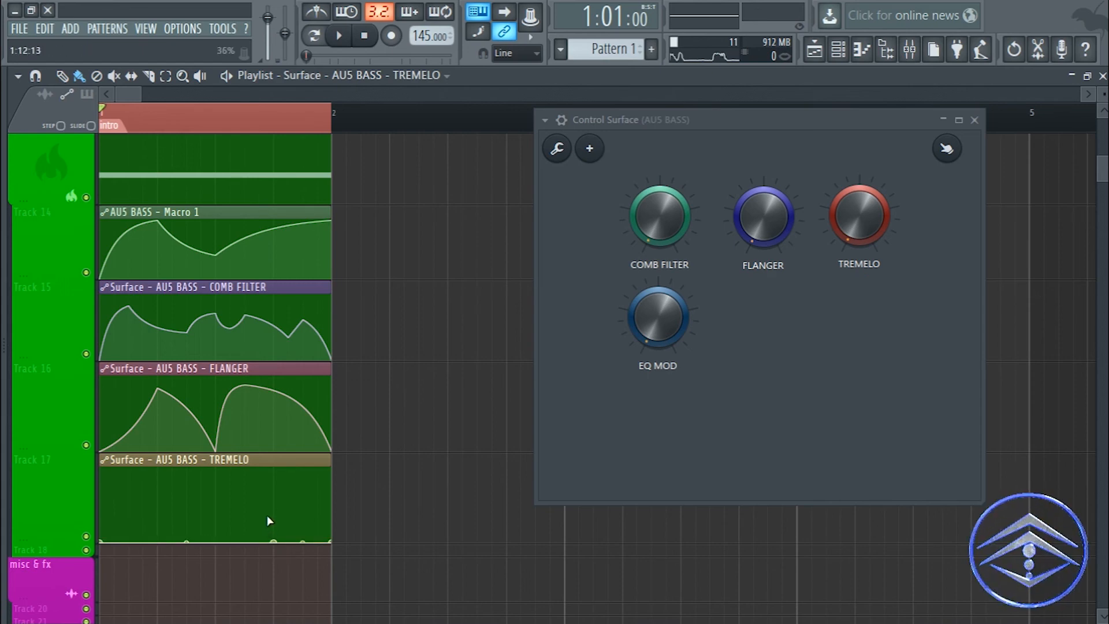
drag(273, 542, 273, 469)
drag(332, 541, 323, 459)
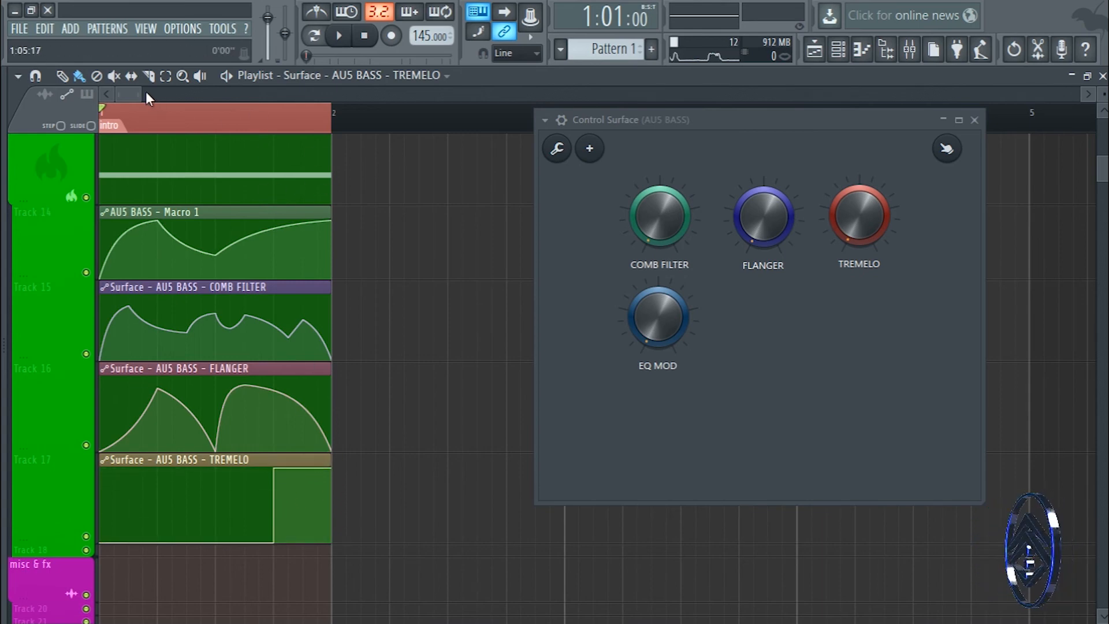
mouse_move(145, 92)
mouse_down()
mouse_move(158, 95)
mouse_move(128, 94)
mouse_move(142, 95)
mouse_up()
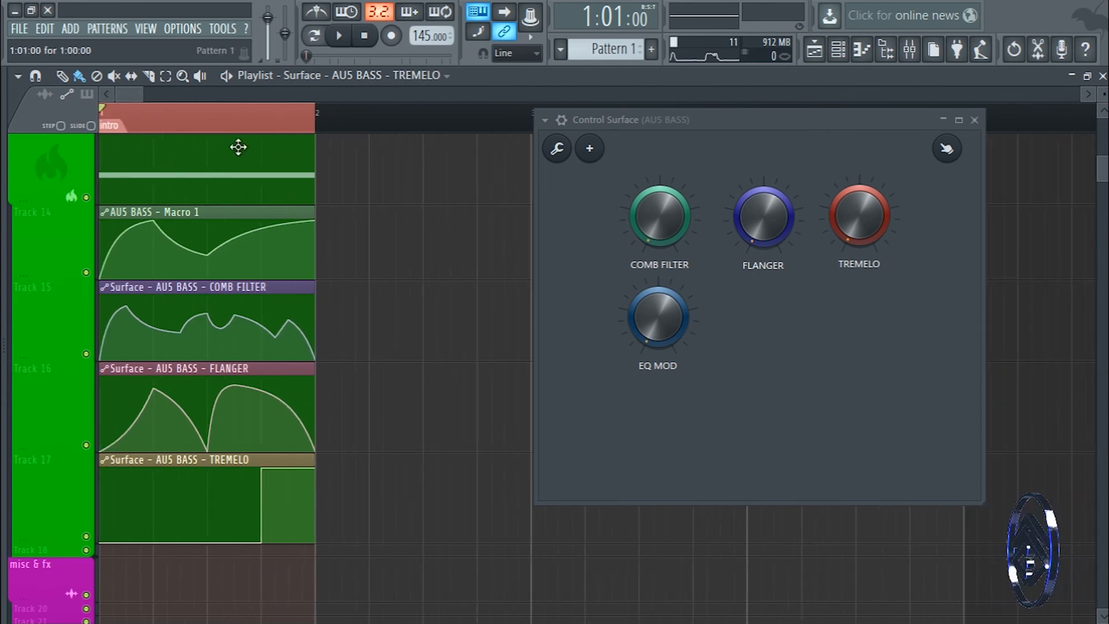
click(340, 37)
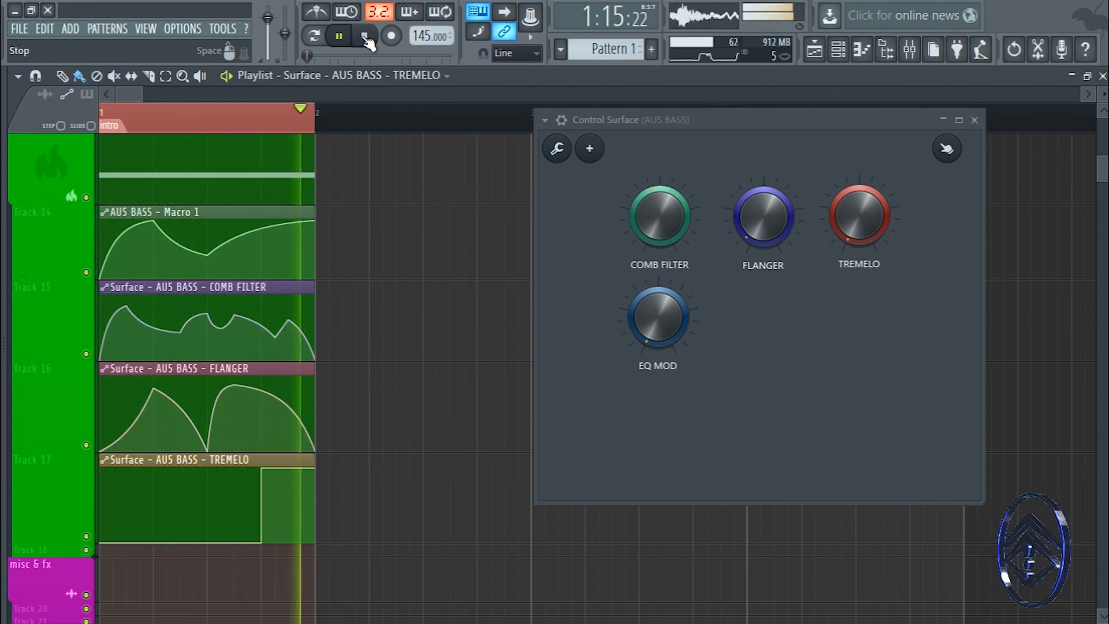
click(365, 37)
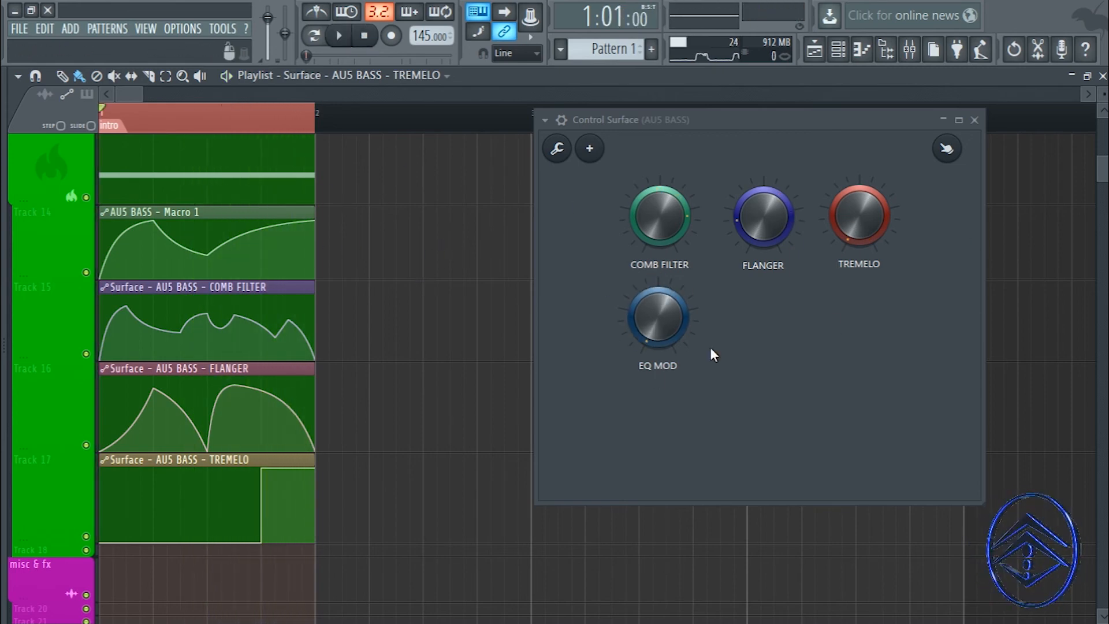
- Create an automation clip for the Control Surface's EQ MOD knob, enlarge Track 18's height, and close the Control Surface
right_click(640, 316)
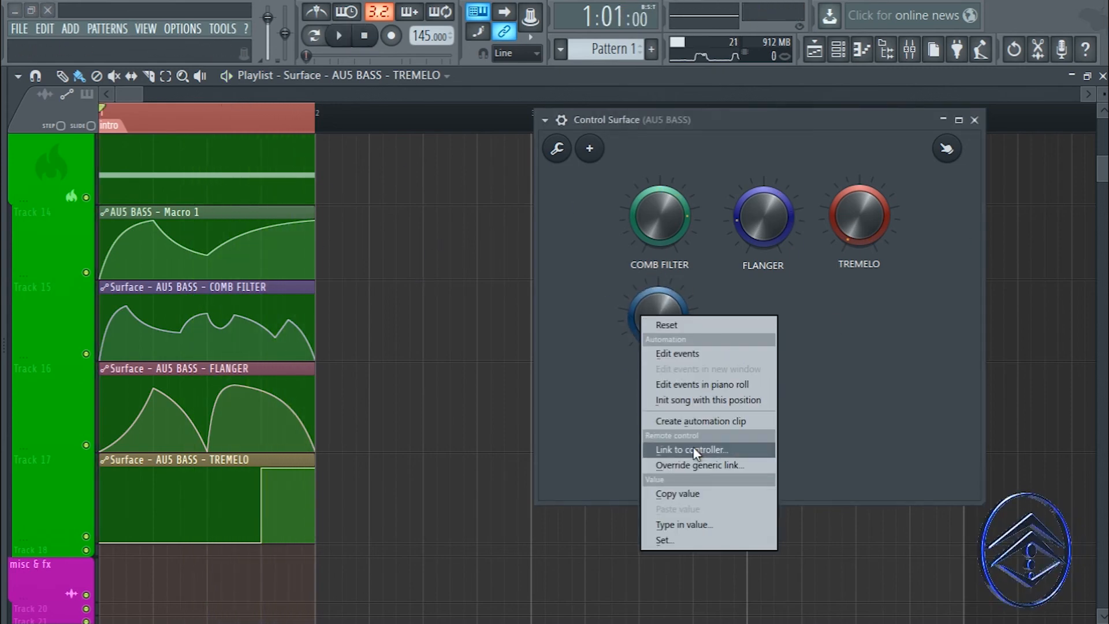
click(685, 420)
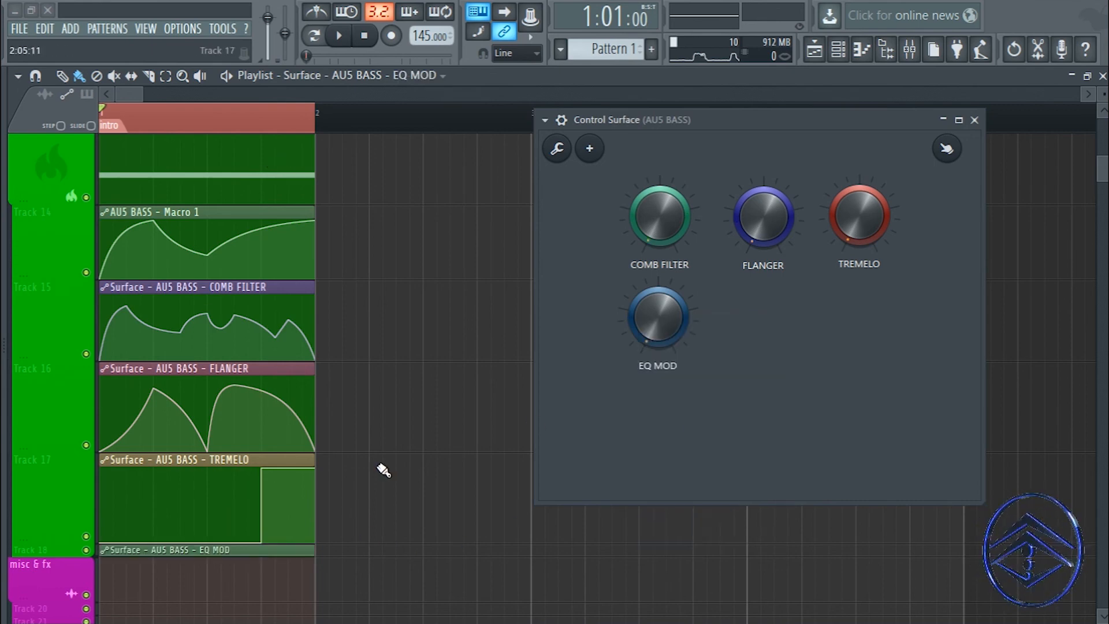
scroll(16, 488, down, 2)
drag(46, 461, 60, 546)
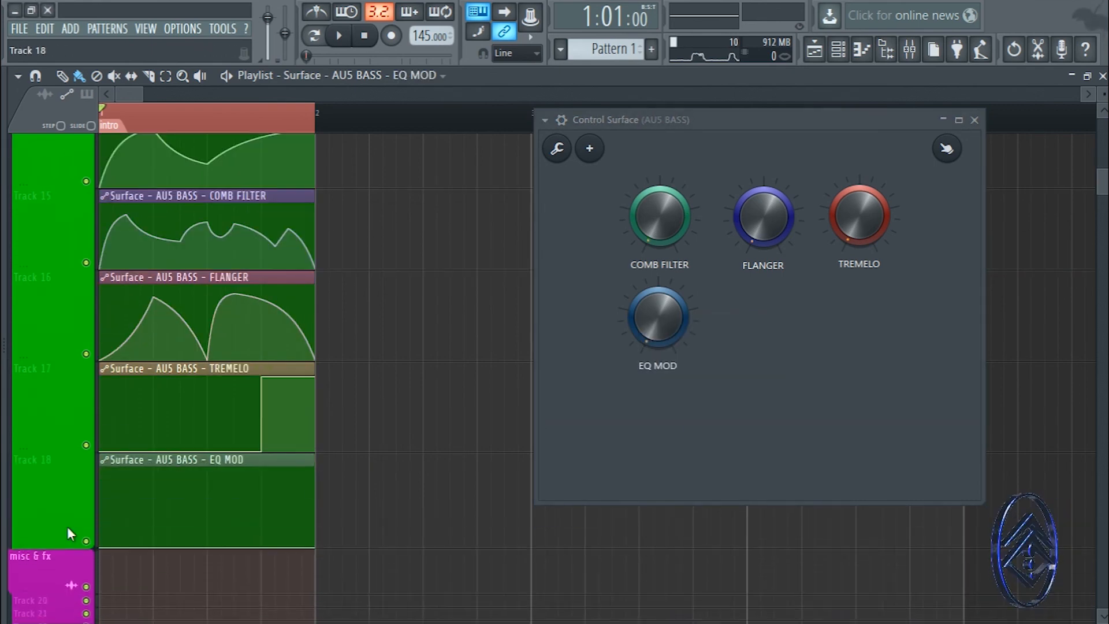
click(975, 120)
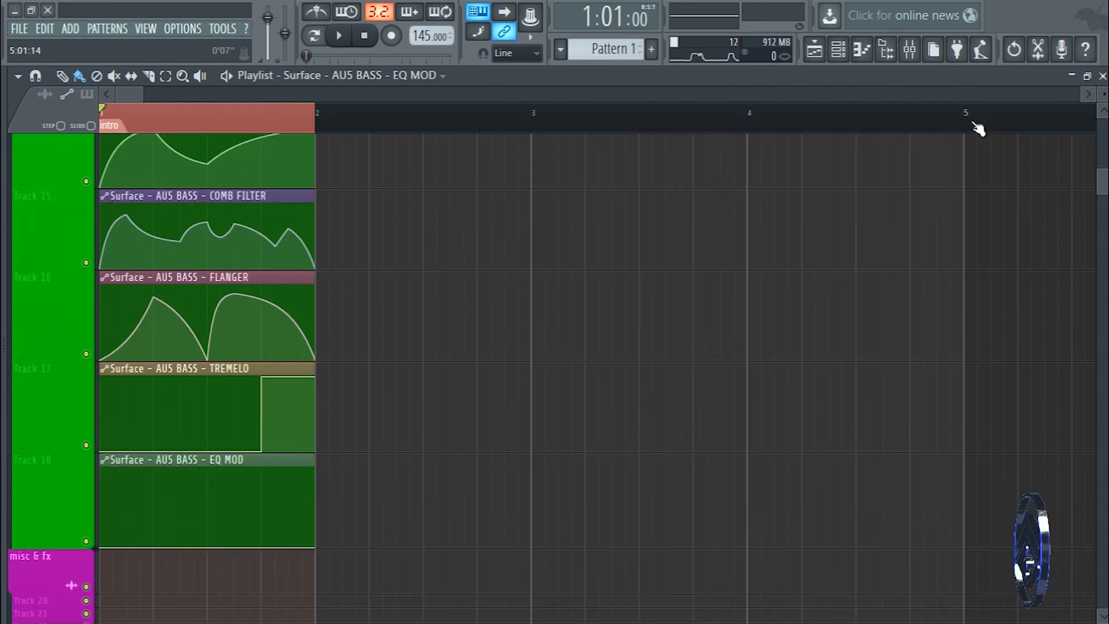
- Start the EQ MOD automation at maximum and add a midpoint so it falls nearly straight to about 44% halfway through the bar
click(910, 49)
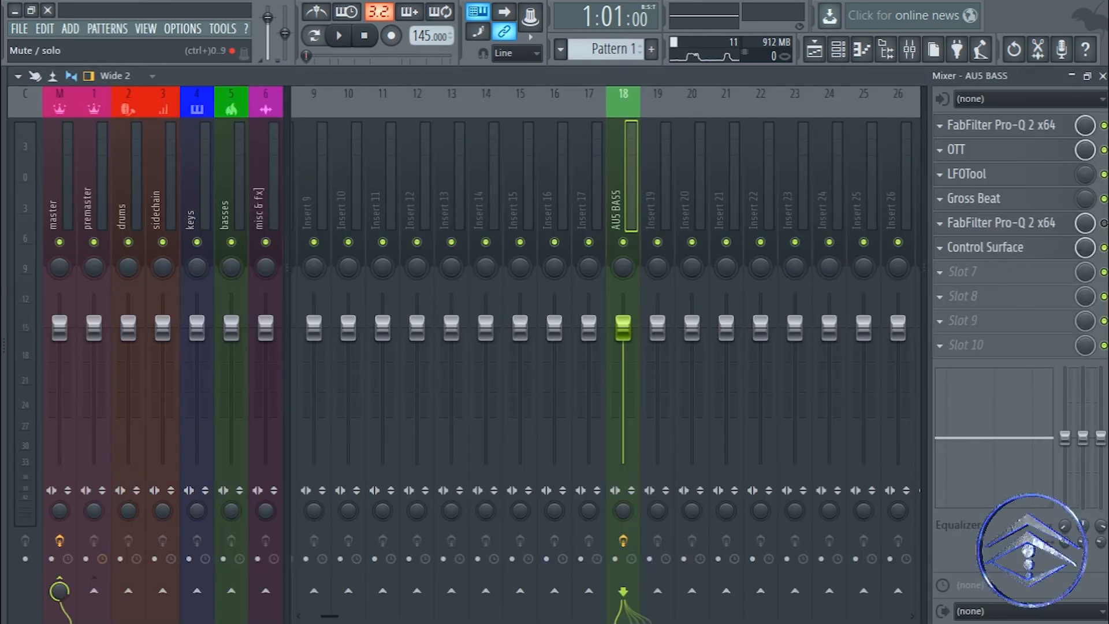
key(F5)
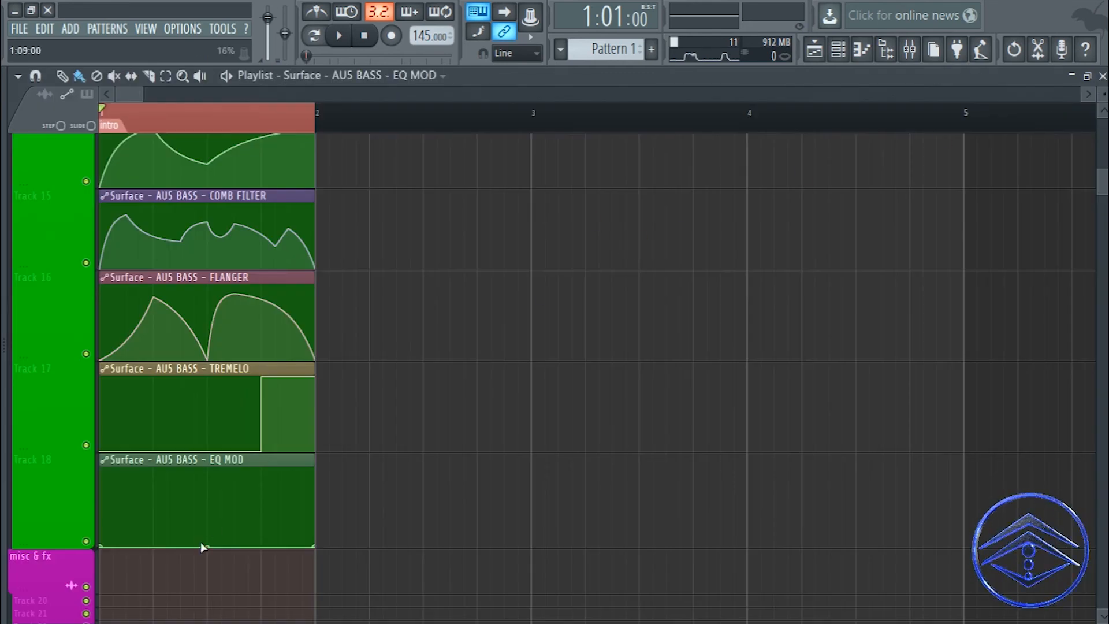
drag(104, 550, 105, 463)
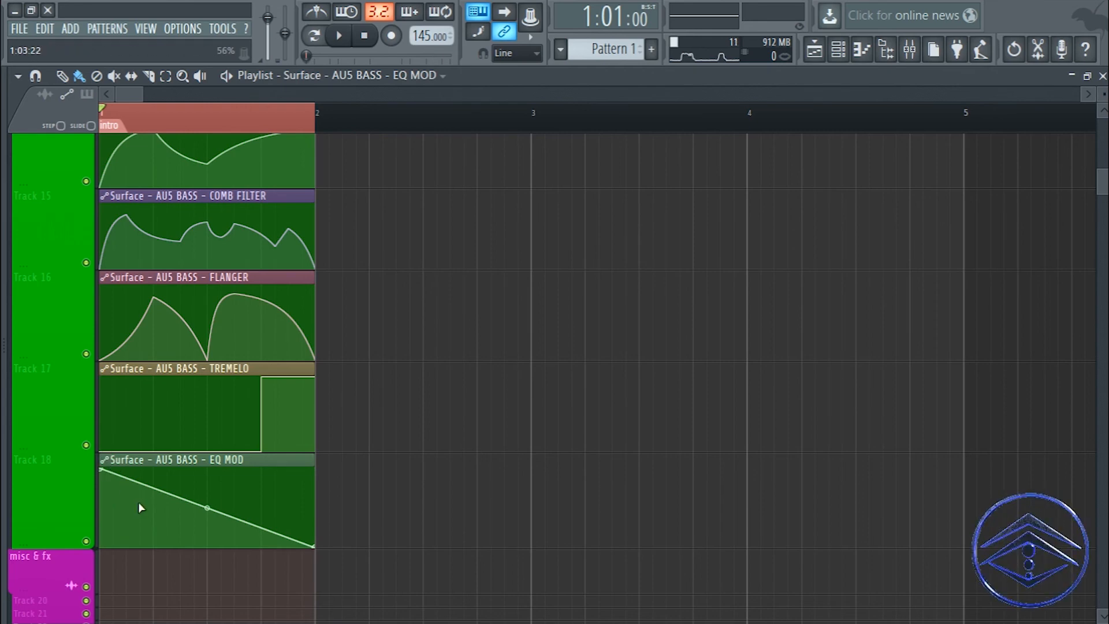
right_click(204, 522)
drag(207, 522, 208, 512)
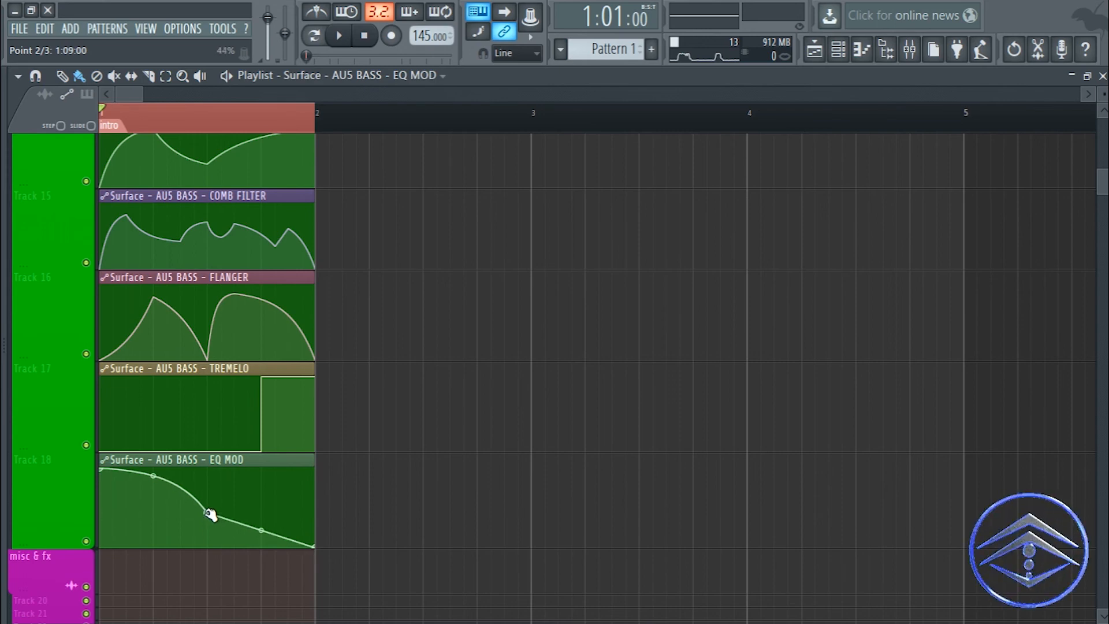
drag(156, 477, 153, 493)
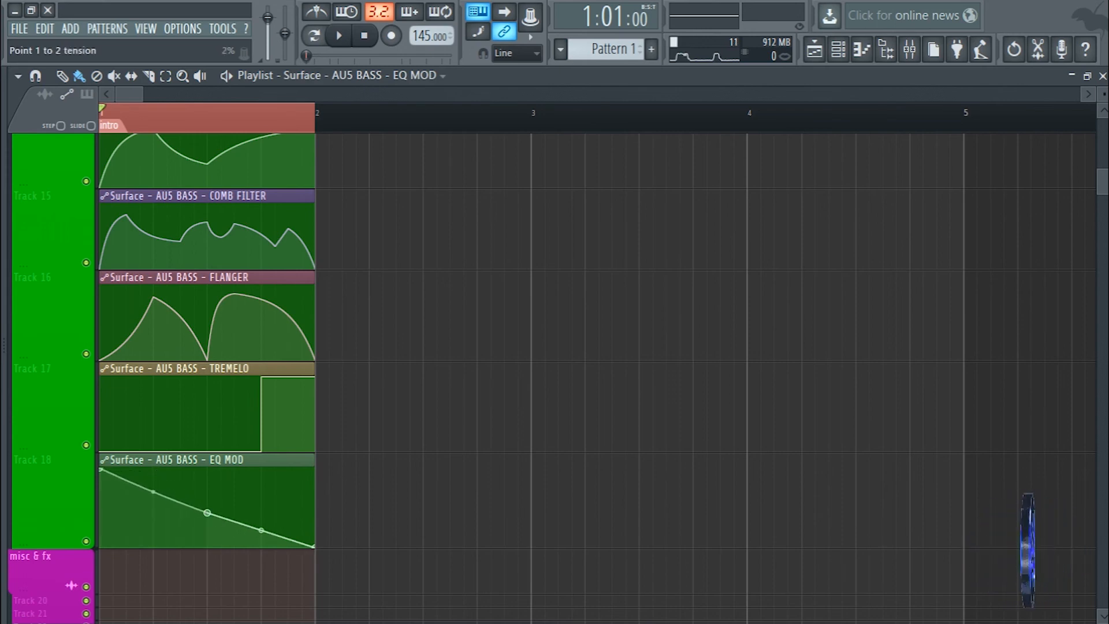
- Add a second peak and a shallow dip to the EQ MOD automation's second half, and raise its end point to maximum
right_click(249, 495)
drag(252, 493, 251, 480)
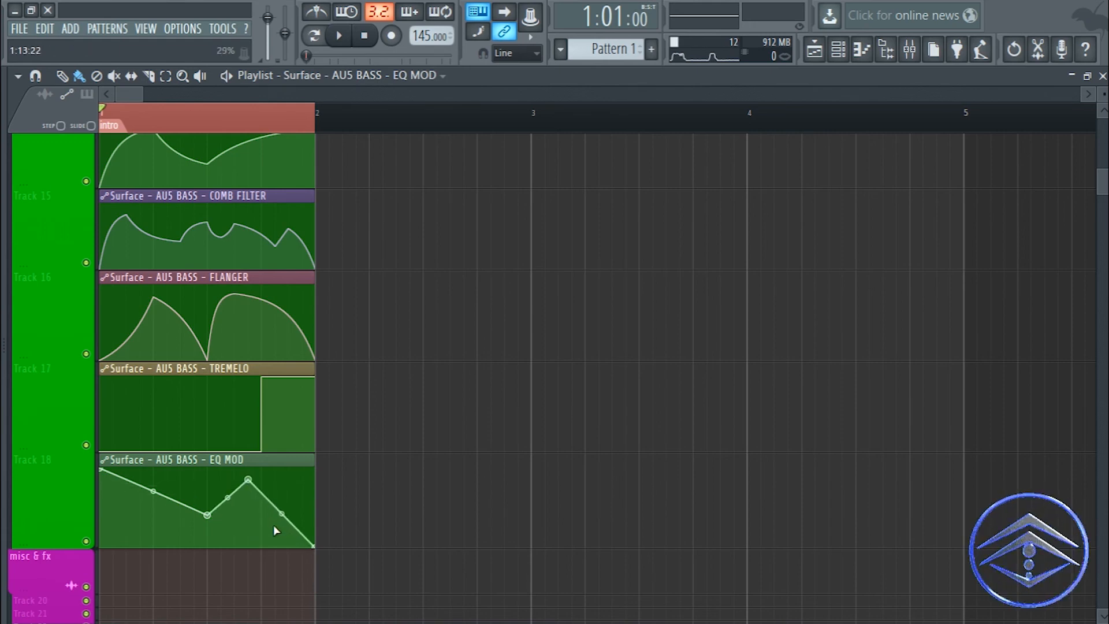
right_click(276, 502)
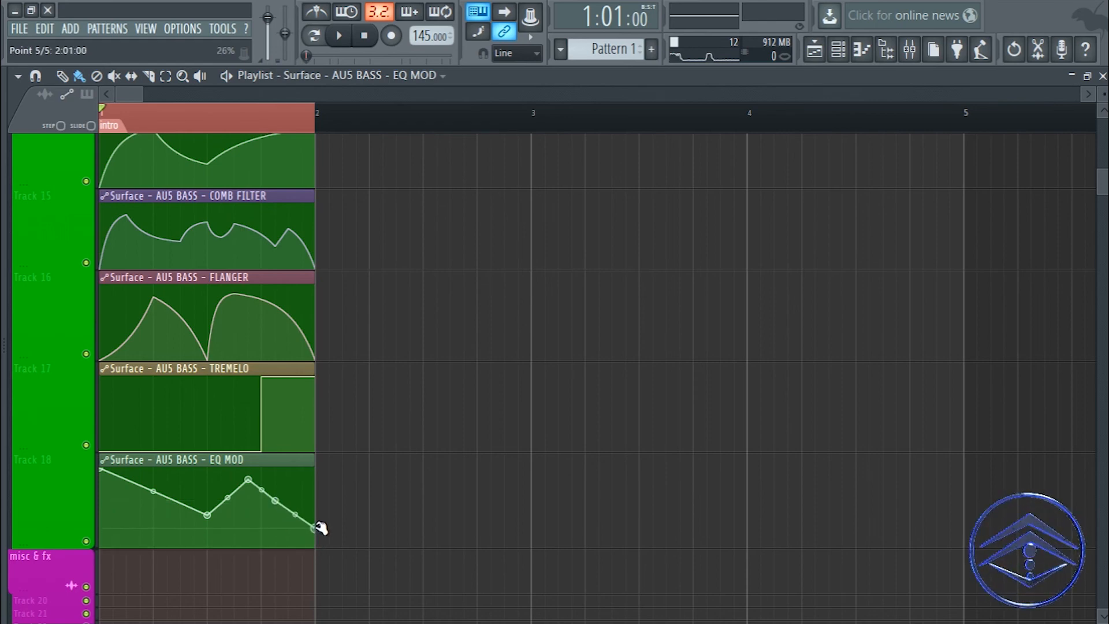
drag(318, 527, 320, 480)
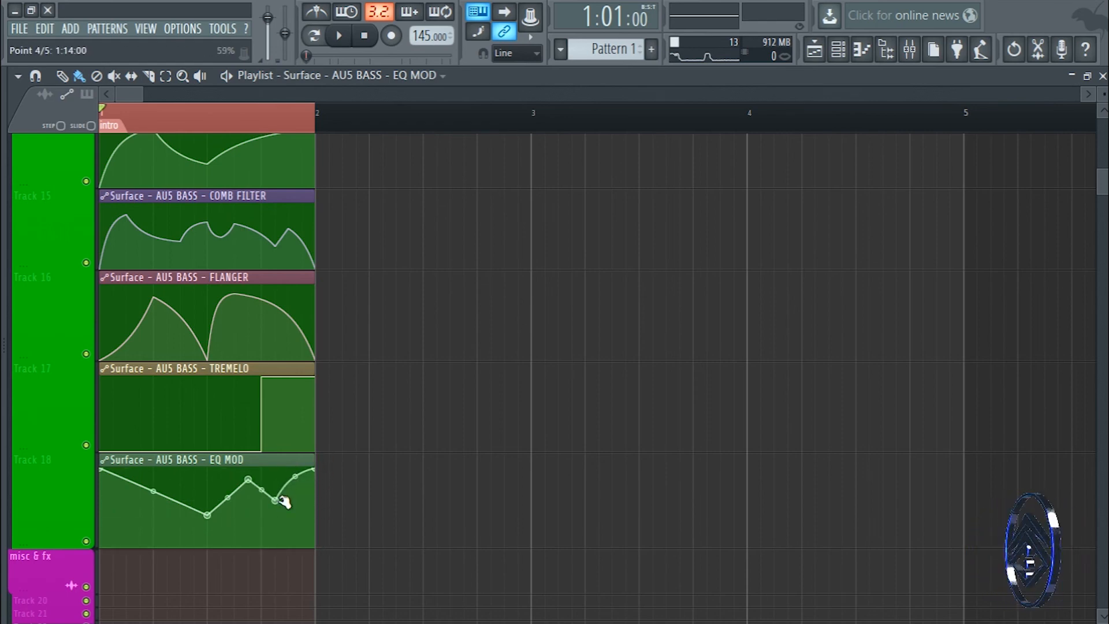
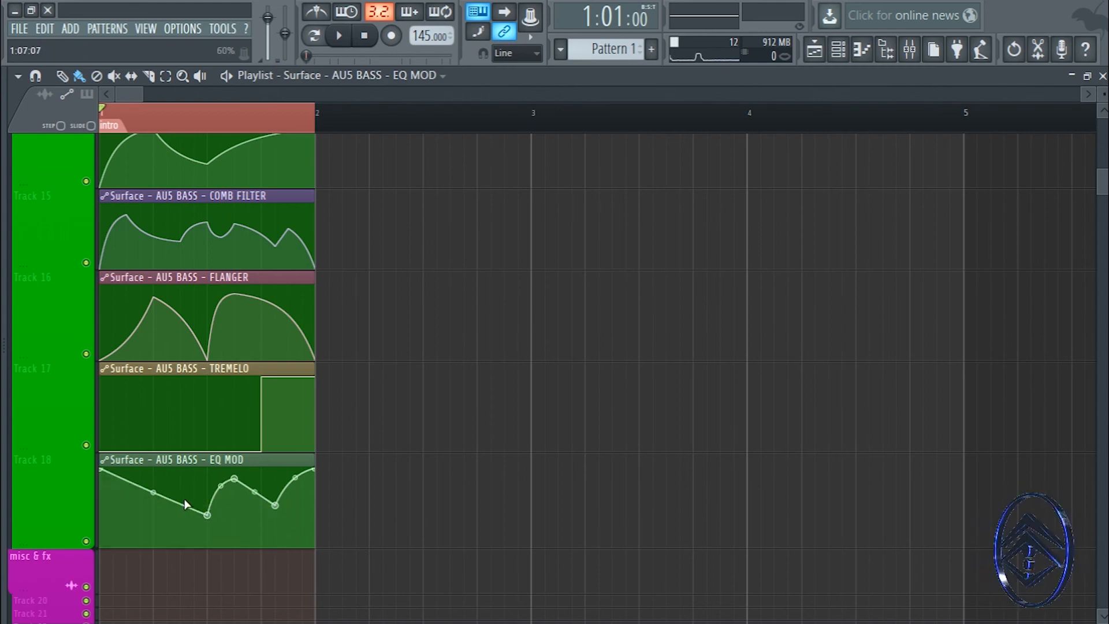
- Play the loop and bend the EQ MOD automation's first descending segment slightly downward
key(space)
key(space)
key(space)
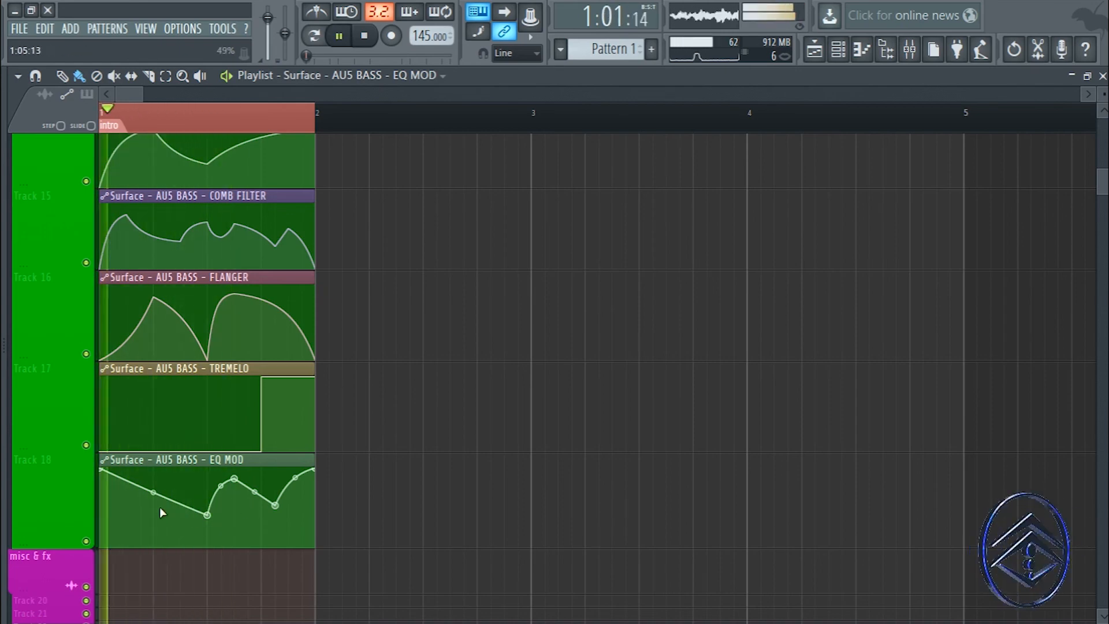
mouse_move(153, 492)
mouse_down()
mouse_move(153, 477)
mouse_move(153, 507)
mouse_up()
key(space)
key(space)
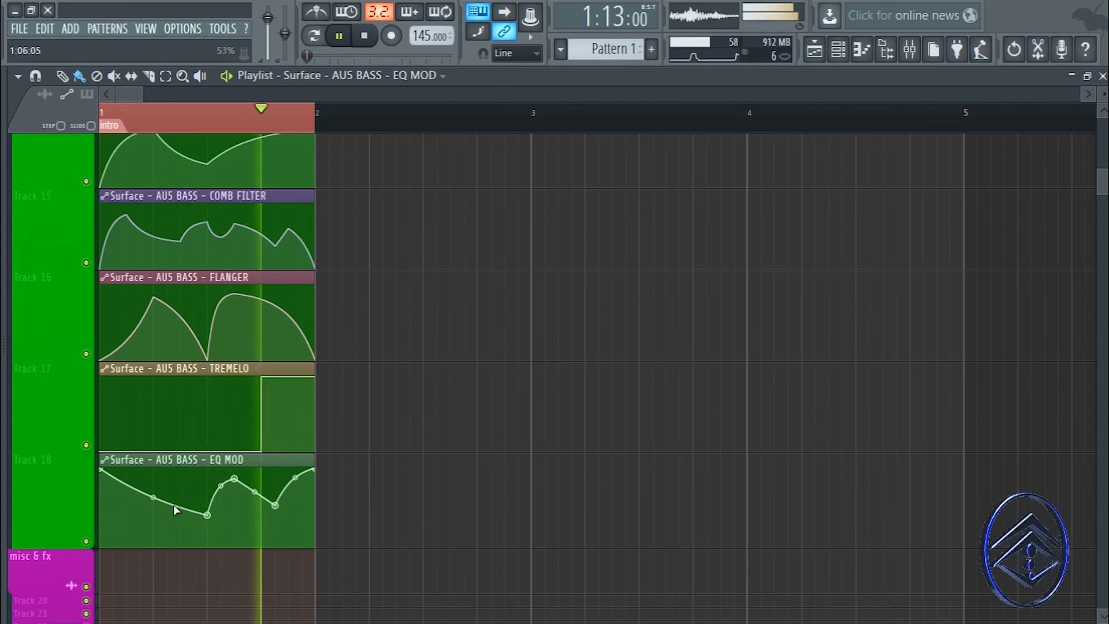
- Replay the loop several times and slightly lower the EQ MOD automation's second peak
key(space)
key(space)
key(space)
key(space)
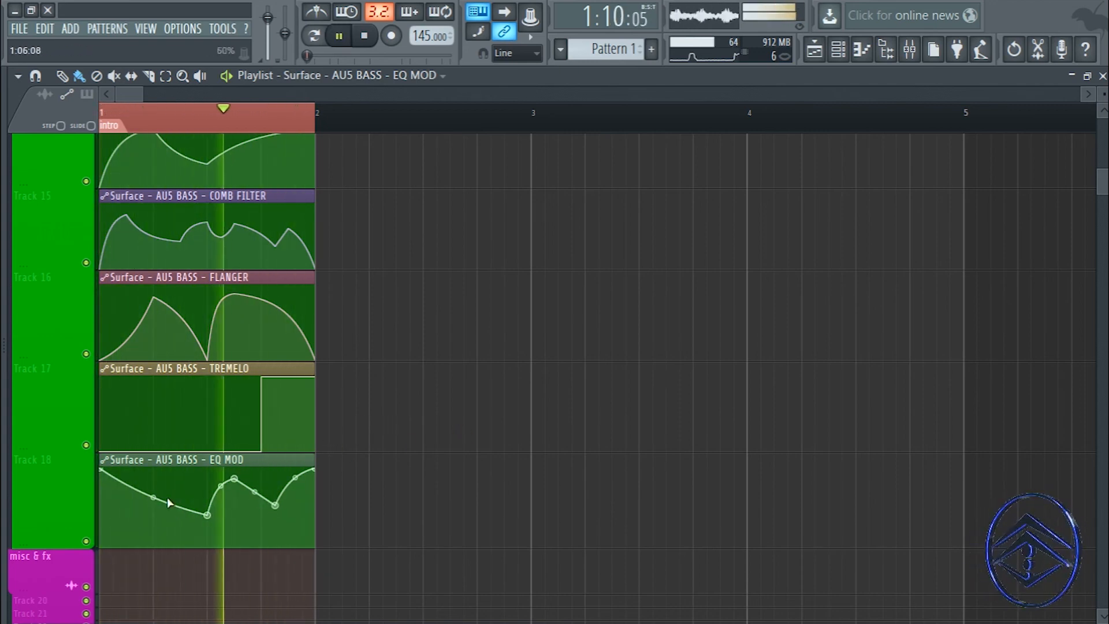
key(space)
key(space)
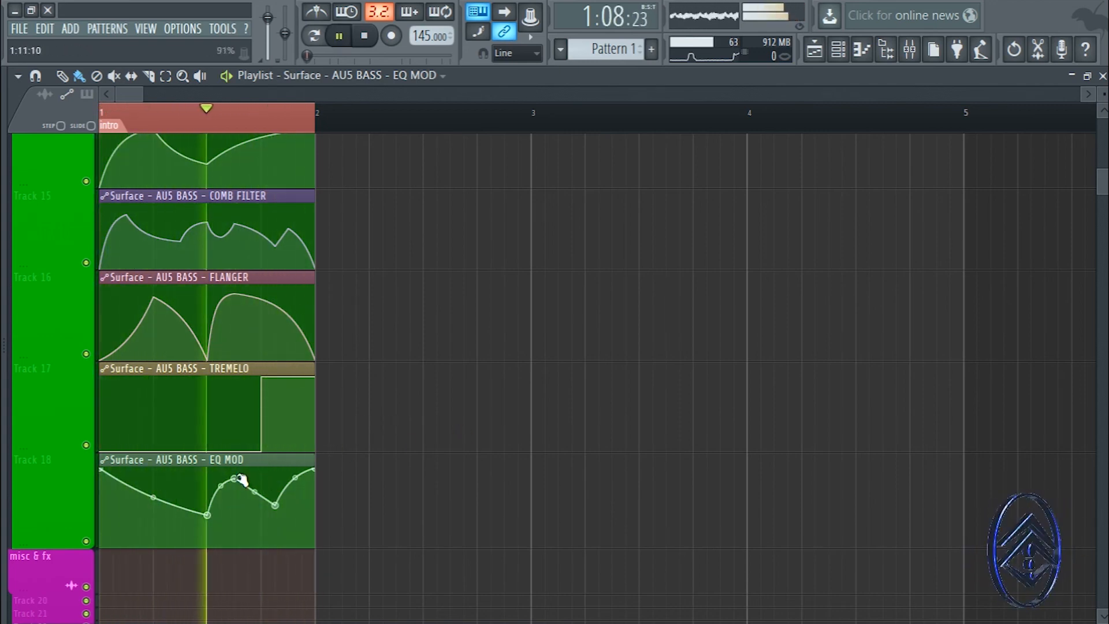
key(space)
key(space)
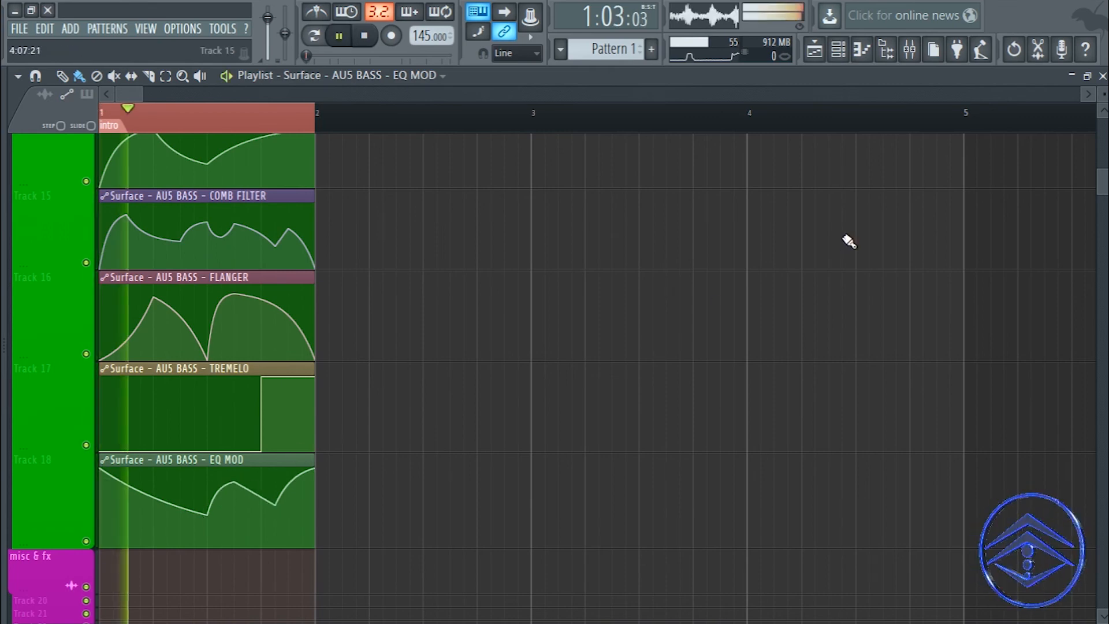
- Open the second FabFilter Pro-Q 2 on the AU5 BASS mixer track and play the loop with it showing
key(F9)
key(space)
key(space)
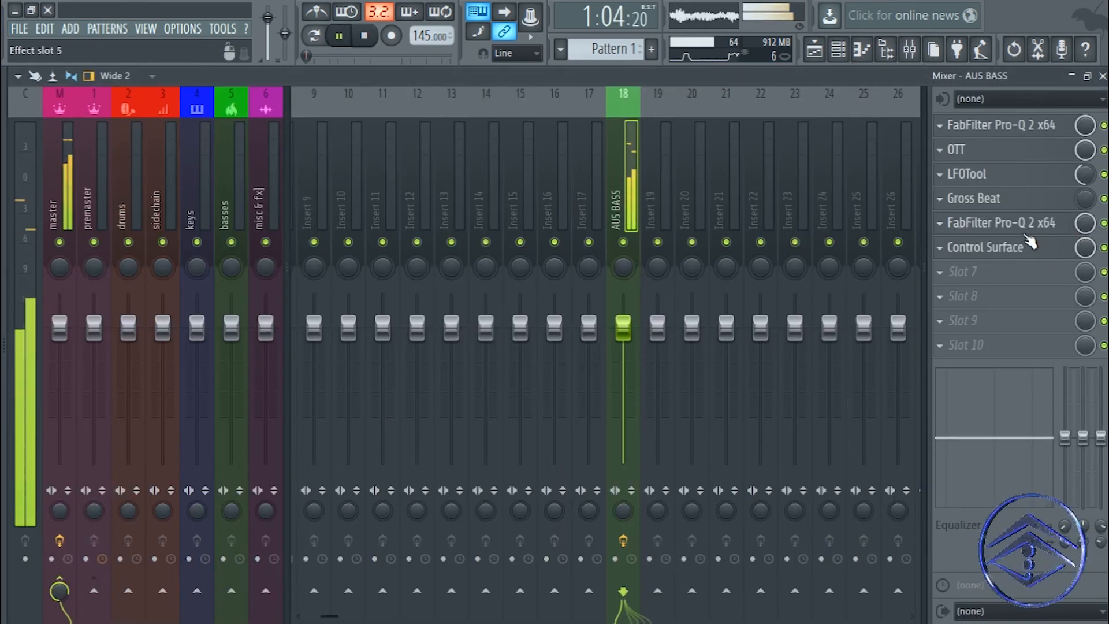
key(space)
click(990, 227)
key(space)
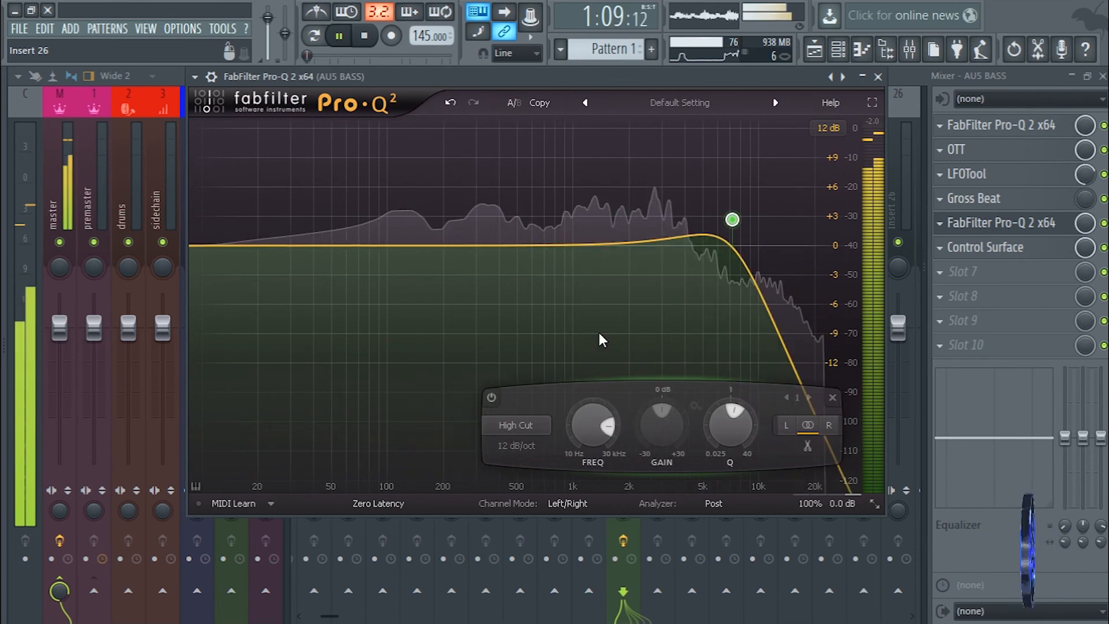
- Replay the loop in short bursts to examine how the EQ MOD automation moves the Pro-Q 2 high-cut frequency, and stop playback
key(space)
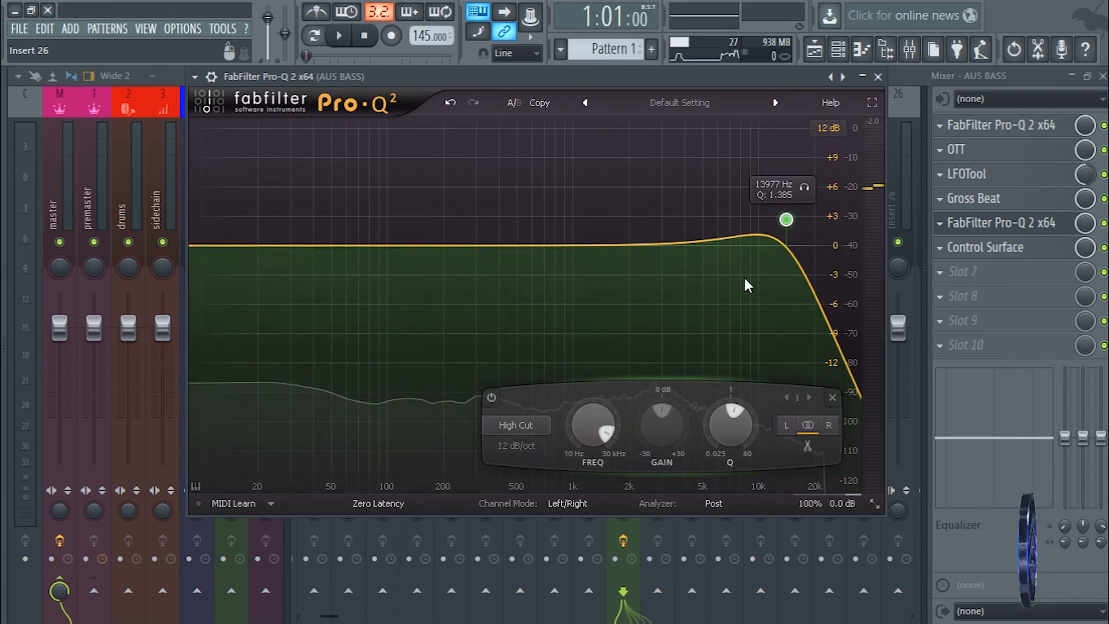
key(space)
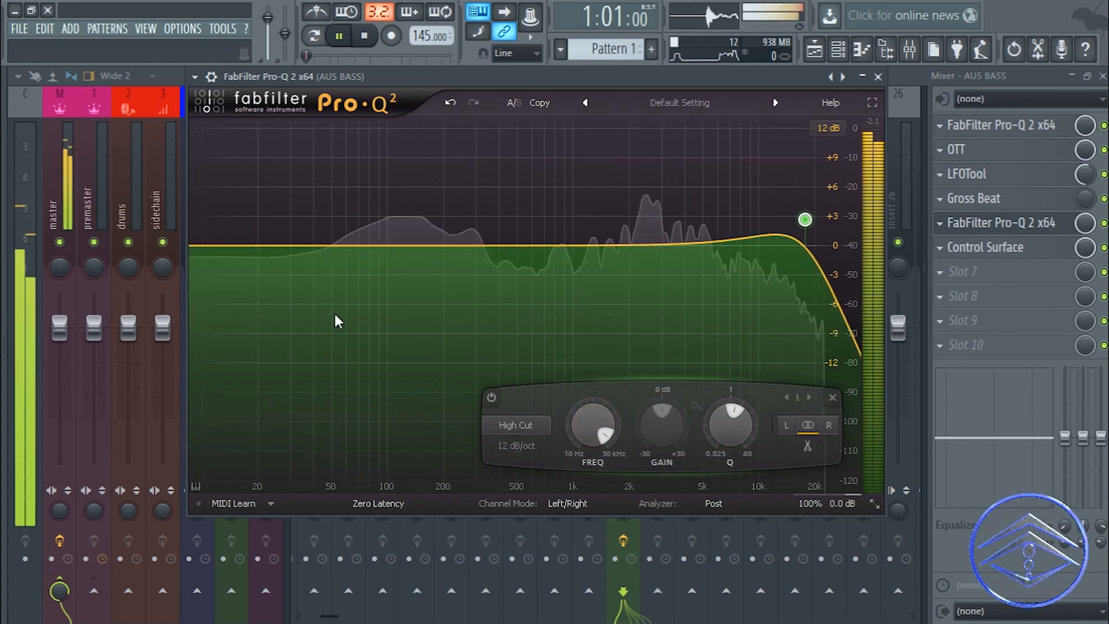
key(space)
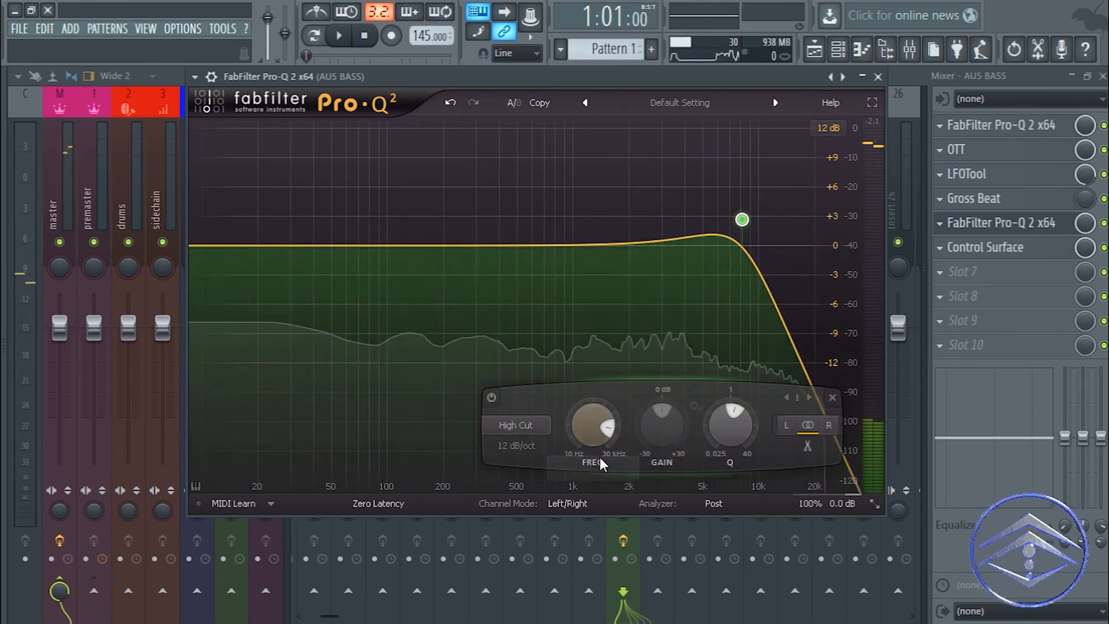
key(space)
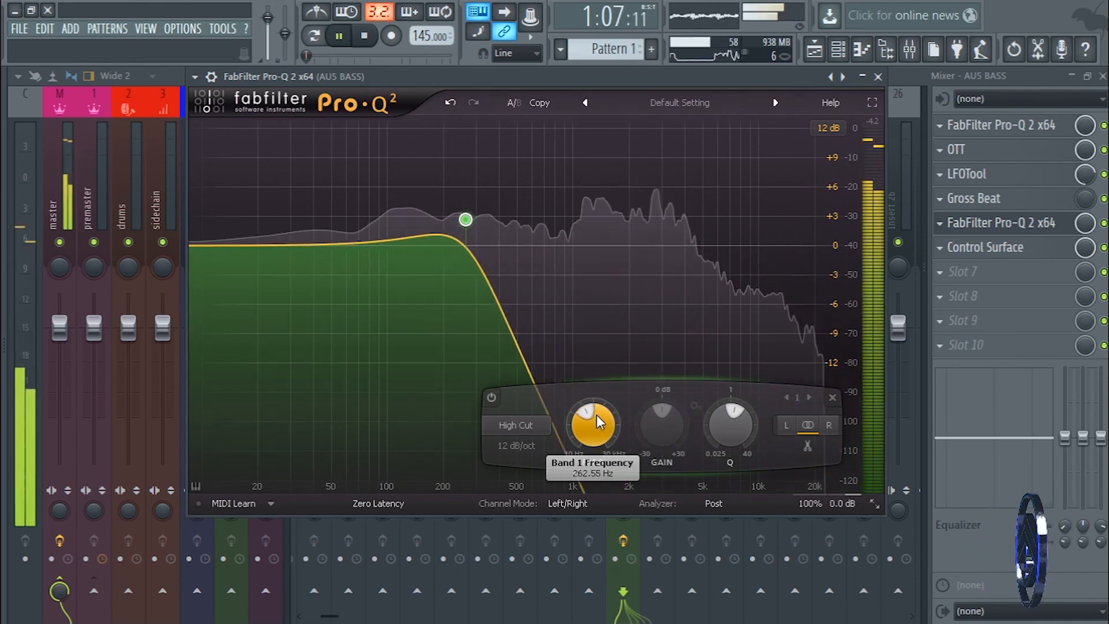
key(space)
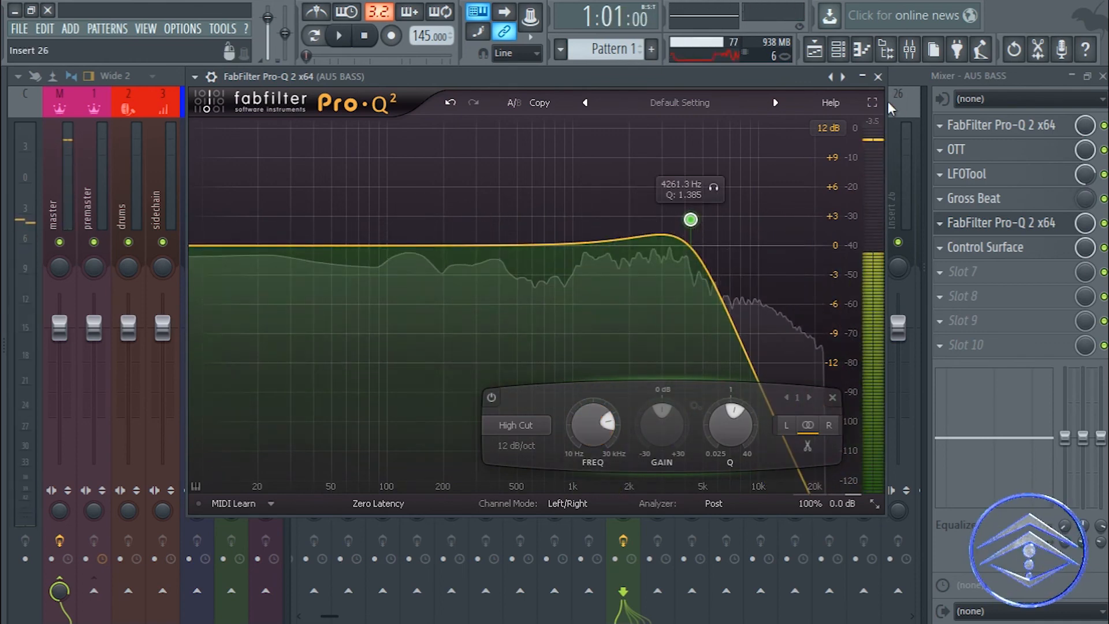
- Return to the playlist and detach the FabFilter Pro-Q 2 window, placing it beside the automation clips
click(877, 76)
click(1102, 76)
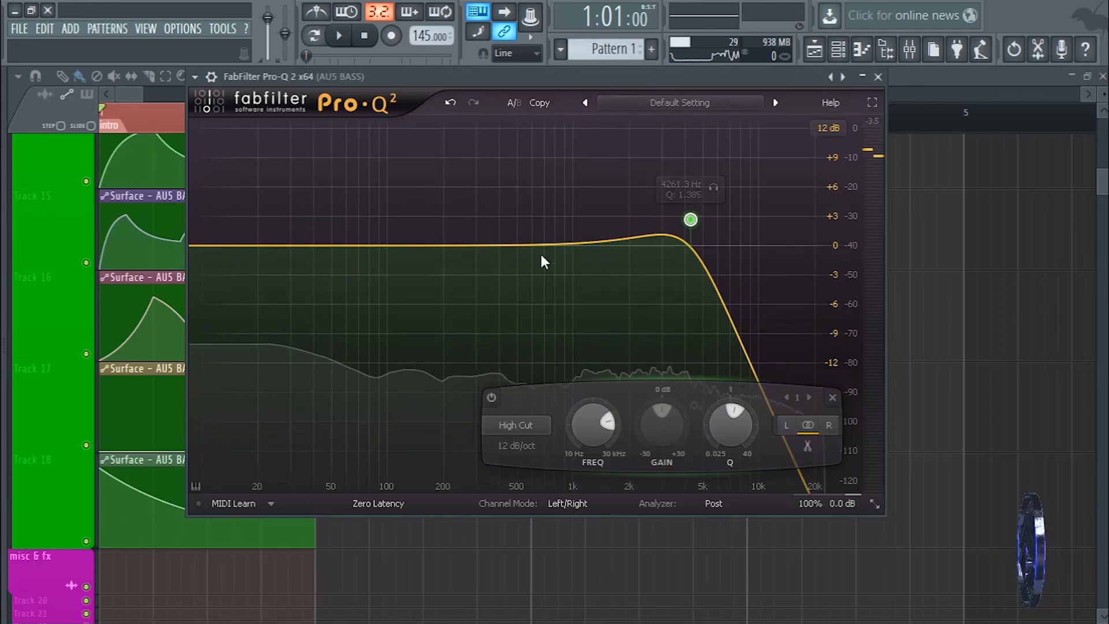
drag(827, 85, 886, 87)
click(348, 82)
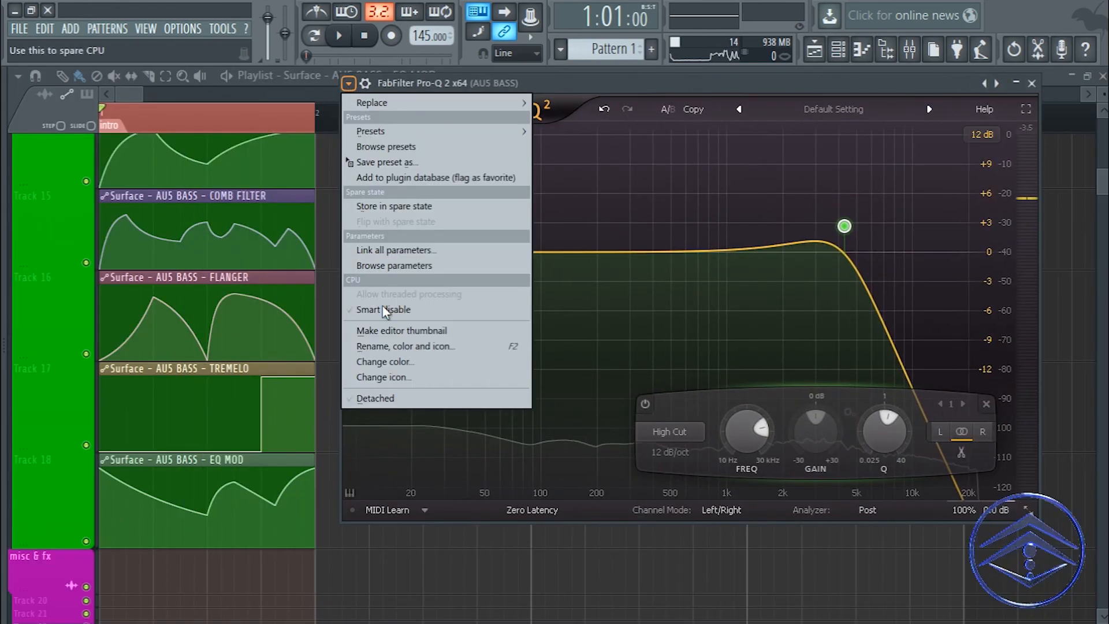
click(371, 396)
mouse_move(552, 88)
mouse_down()
mouse_move(588, 86)
mouse_move(556, 72)
mouse_up()
- Try the EQ MOD automation's midpoint dip at minimum, raise it back to about one third, and replay the loop to compare
key(space)
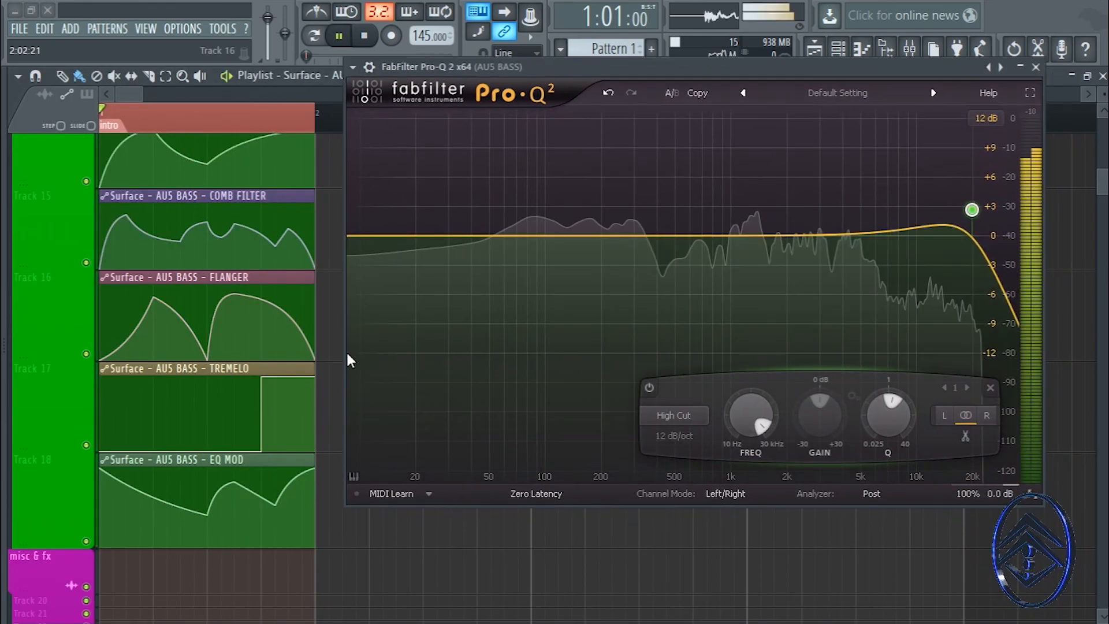
key(space)
drag(207, 515, 210, 554)
key(space)
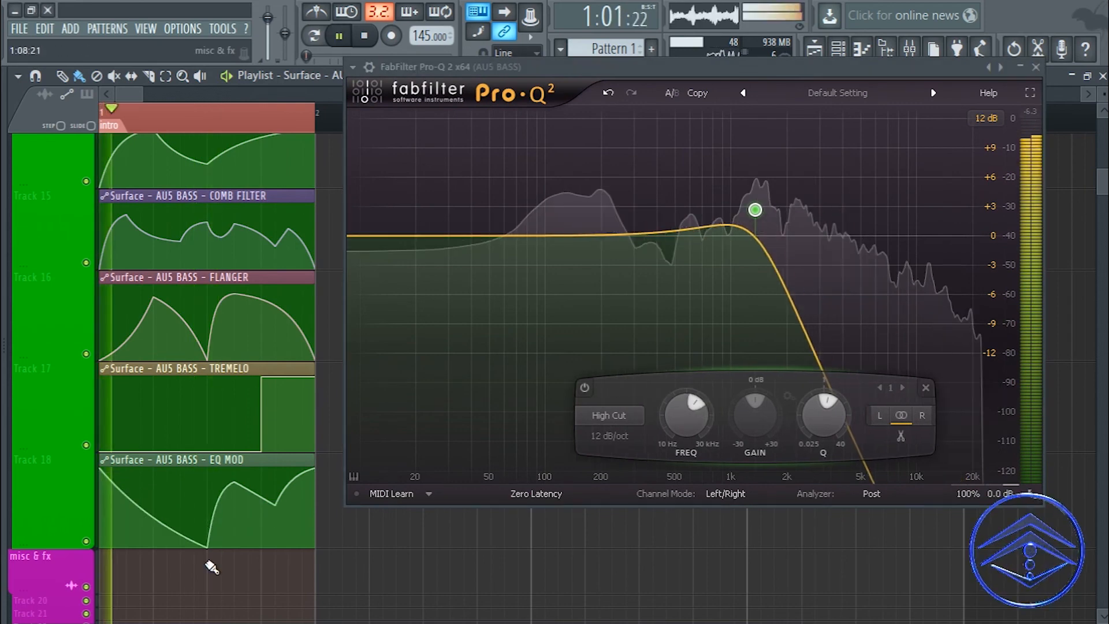
key(space)
drag(211, 548, 213, 515)
key(space)
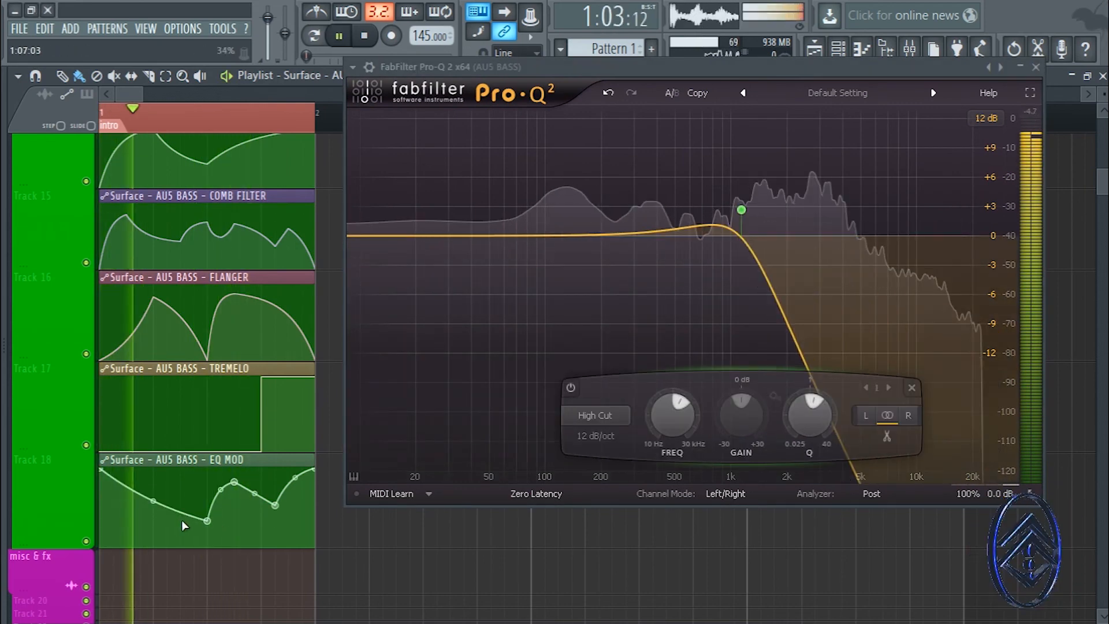
- Try the EQ MOD automation rising from minimum to maximum at its midpoint, then restore the high start and low midpoint and replay it
key(space)
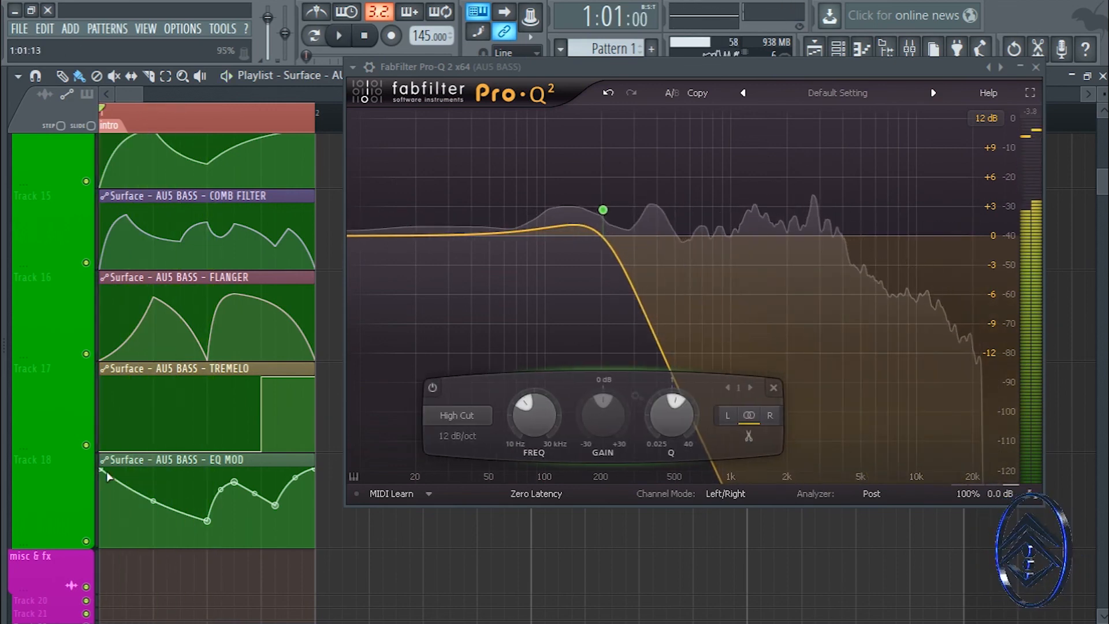
drag(107, 471, 102, 546)
drag(207, 521, 206, 471)
key(space)
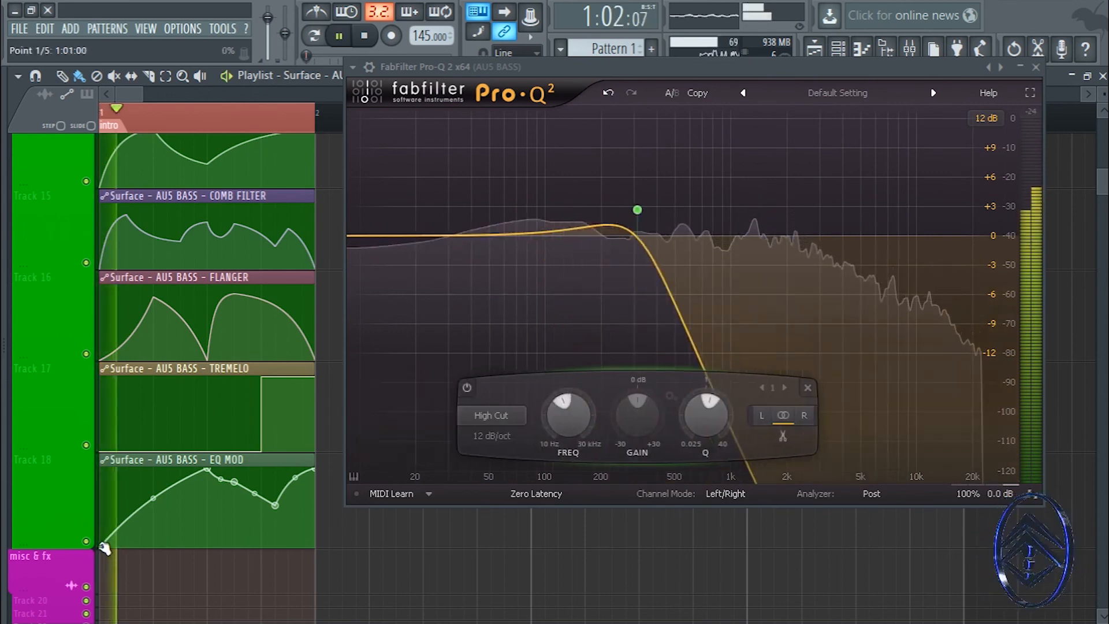
drag(104, 547, 209, 515)
key(space)
key(space)
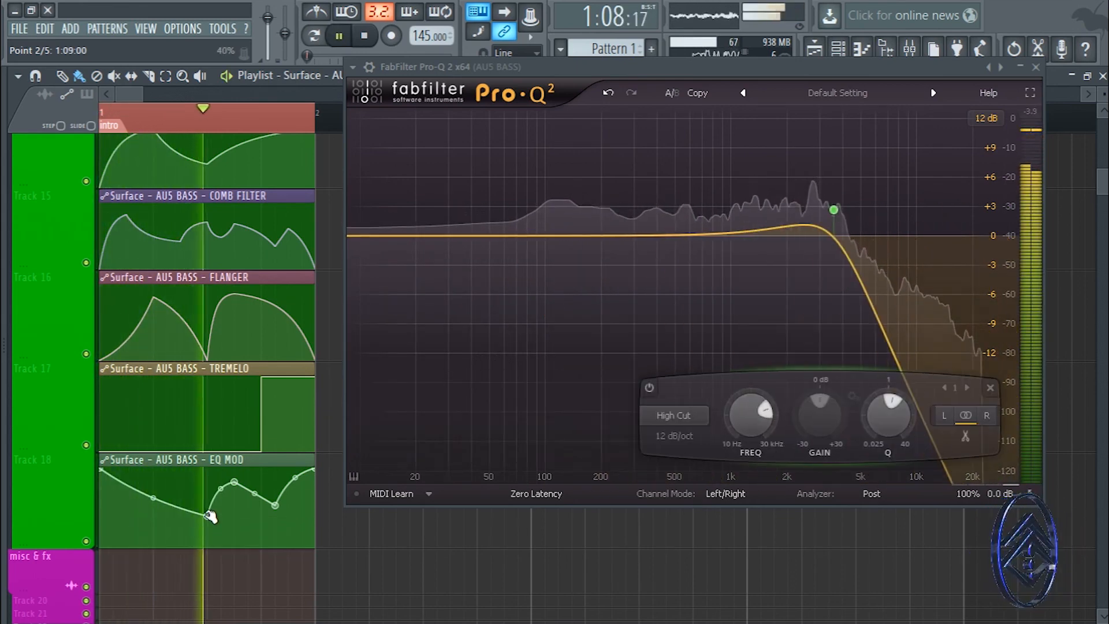
- Lower the EQ MOD automation's midpoint dip slightly and its dip at 1:14:00 to about 31%, and replay the loop
drag(208, 517, 208, 526)
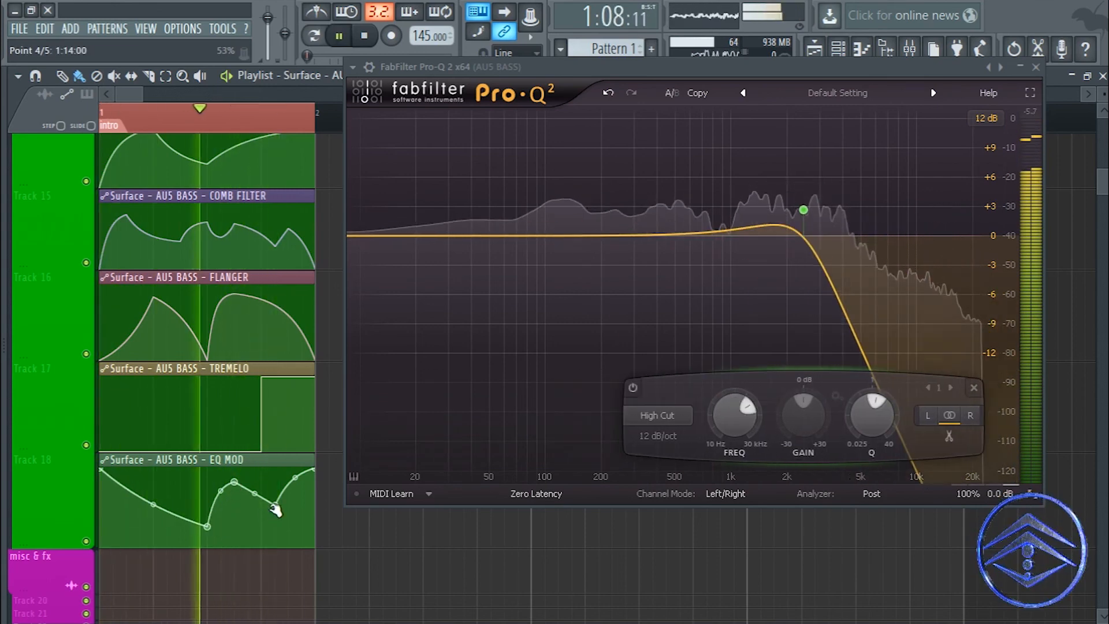
mouse_move(276, 508)
mouse_down()
mouse_move(277, 537)
mouse_move(280, 522)
mouse_up()
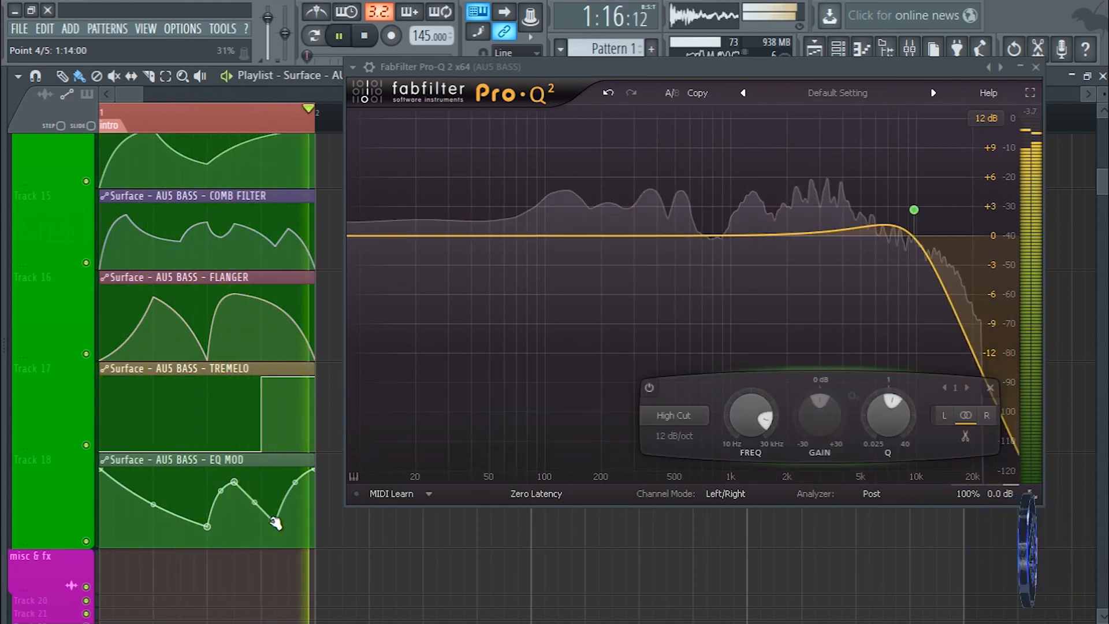
key(space)
key(space)
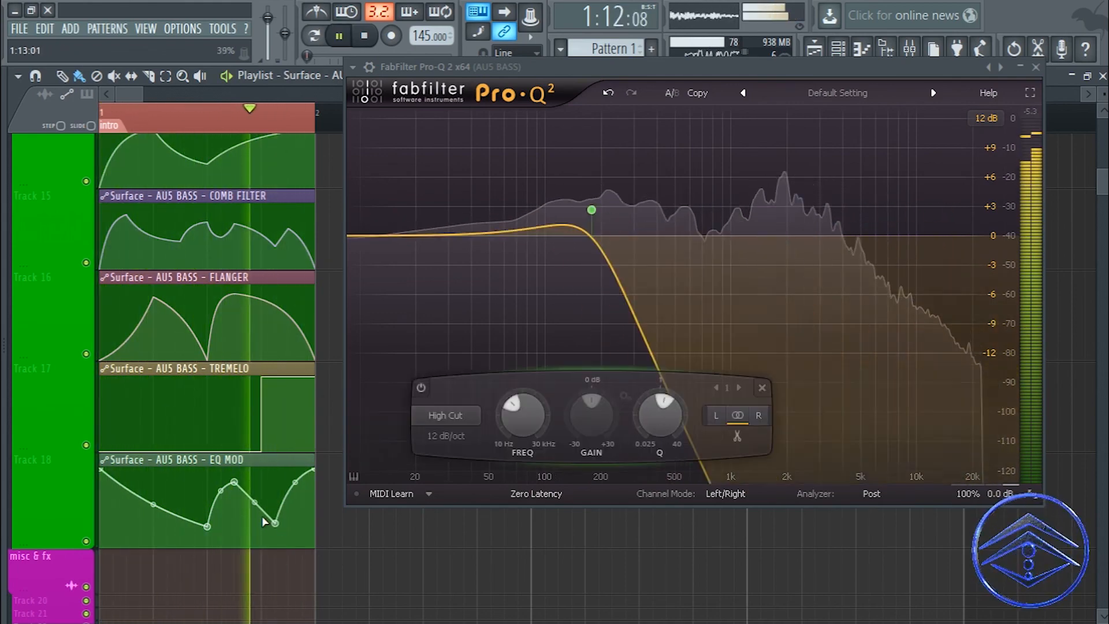
key(space)
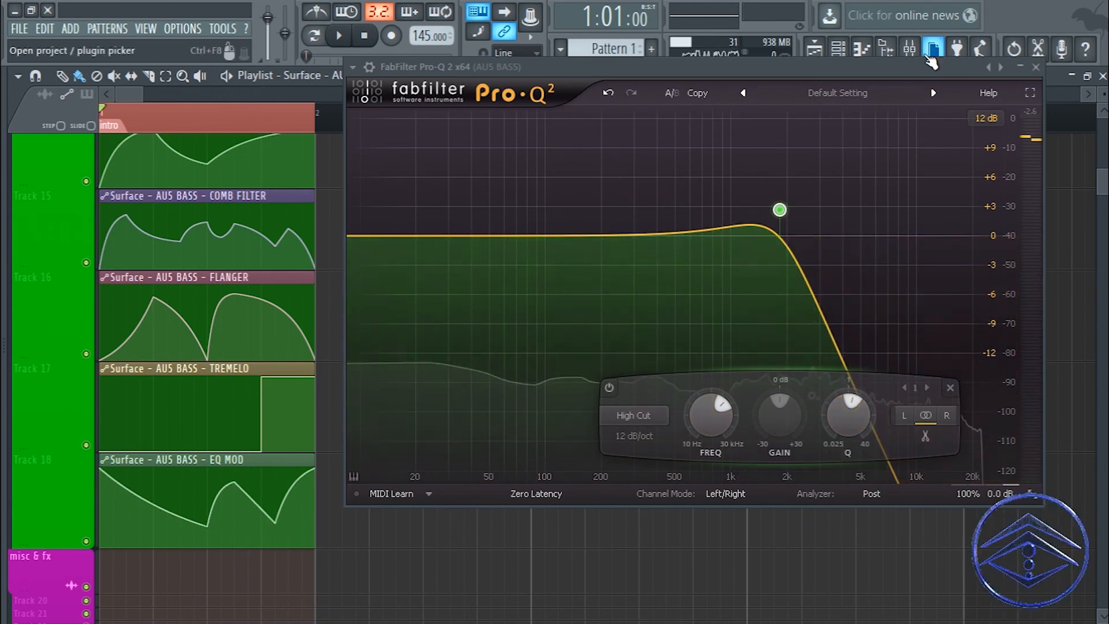
- Delete the Surface - AU5 BASS - EQ MOD automation channel together with its playlist clip
double_click(206, 460)
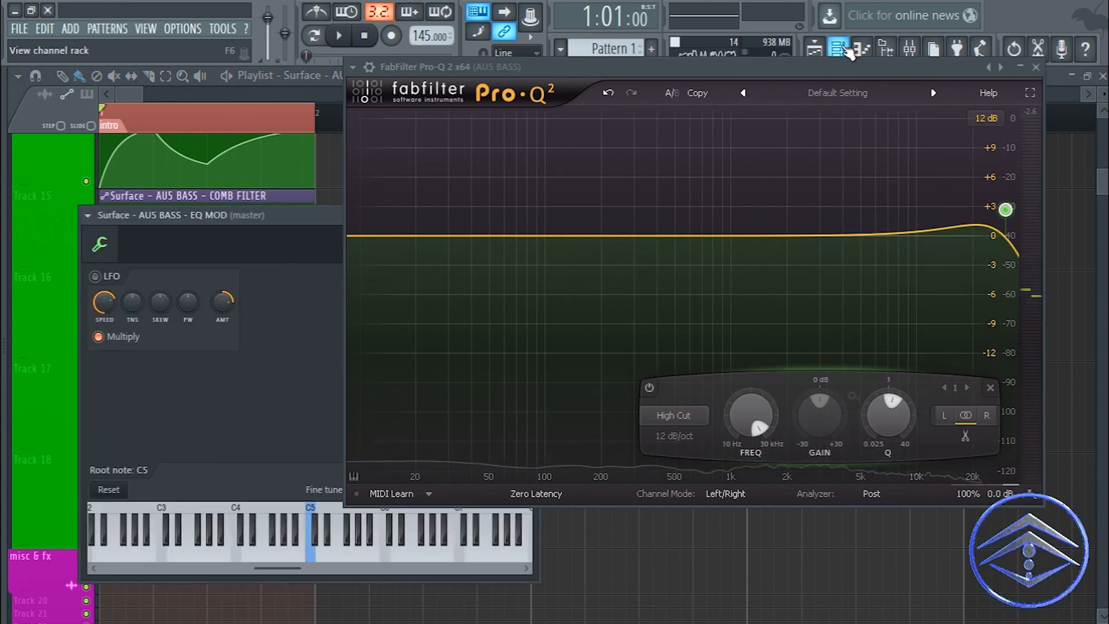
drag(247, 224, 144, 293)
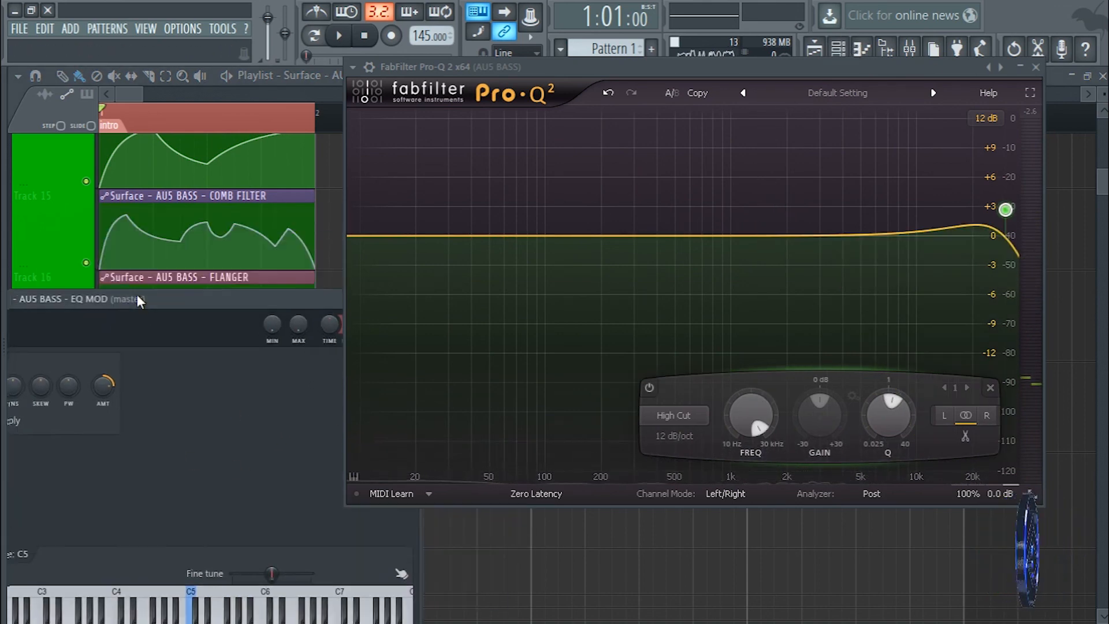
click(838, 49)
drag(829, 66, 402, 503)
right_click(487, 450)
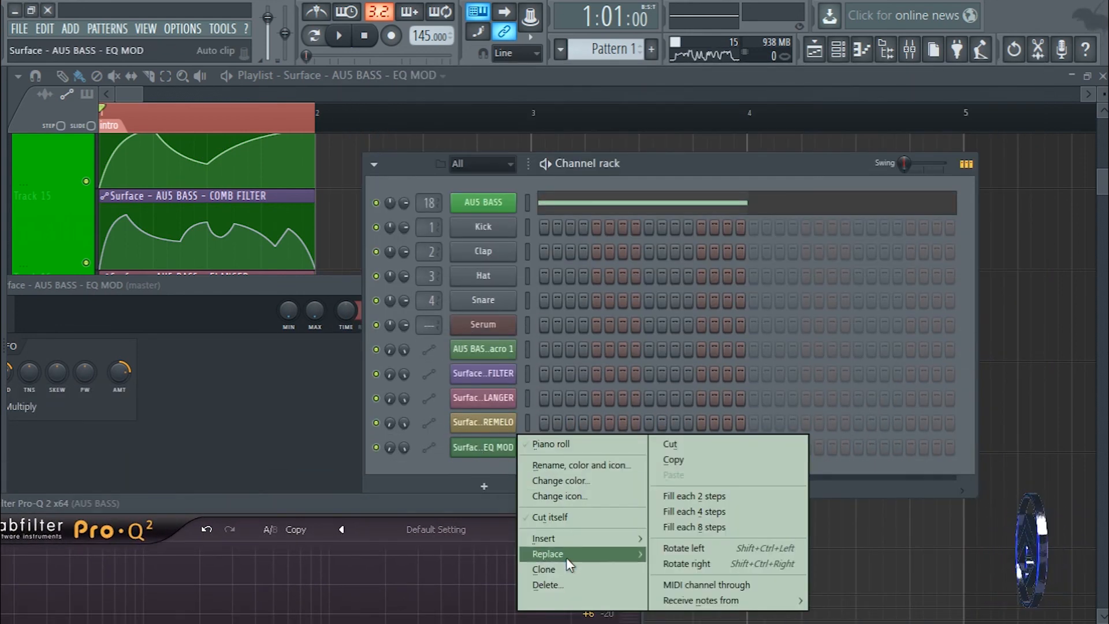
click(565, 585)
click(644, 369)
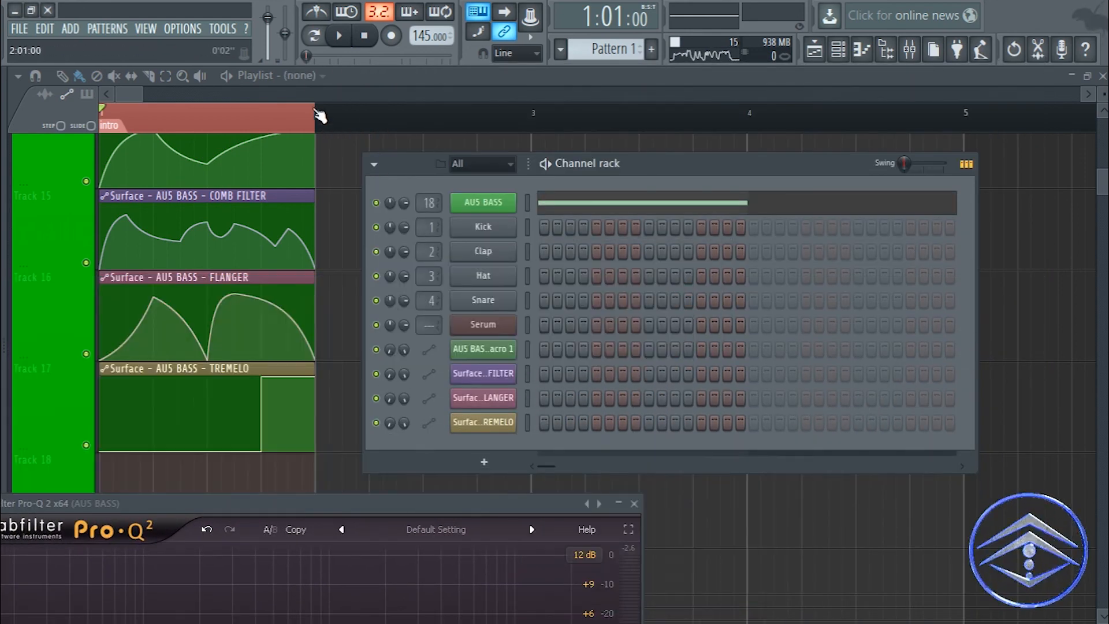
- Bring the Pro-Q 2 window back beside the automation clips and turn its high-cut frequency down to 10 Hz
key(F6)
drag(486, 504, 827, 91)
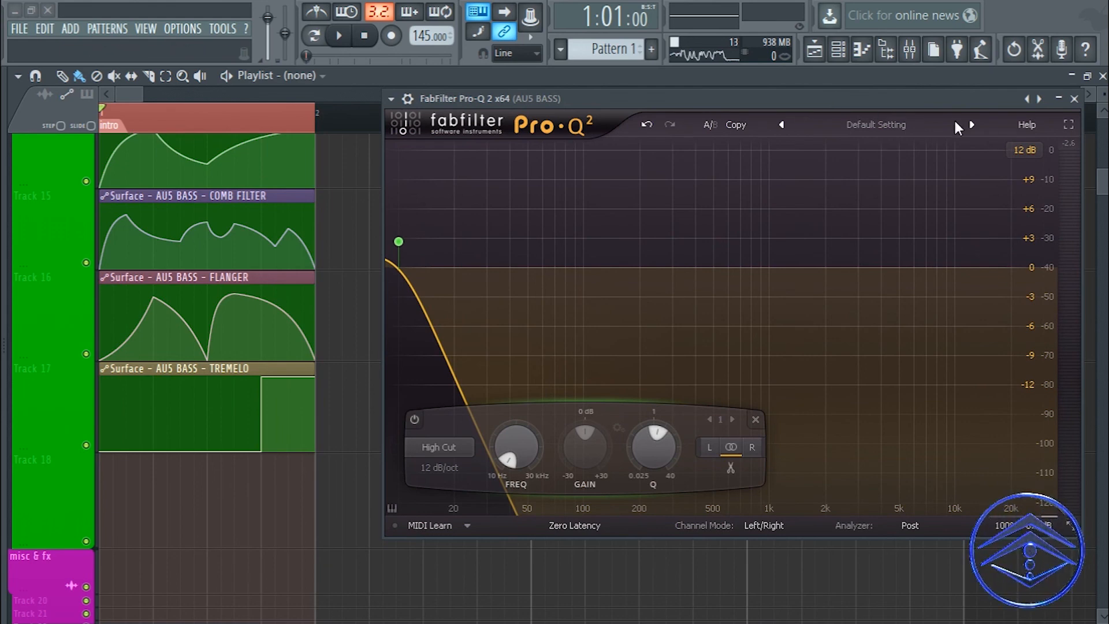
drag(514, 441, 507, 504)
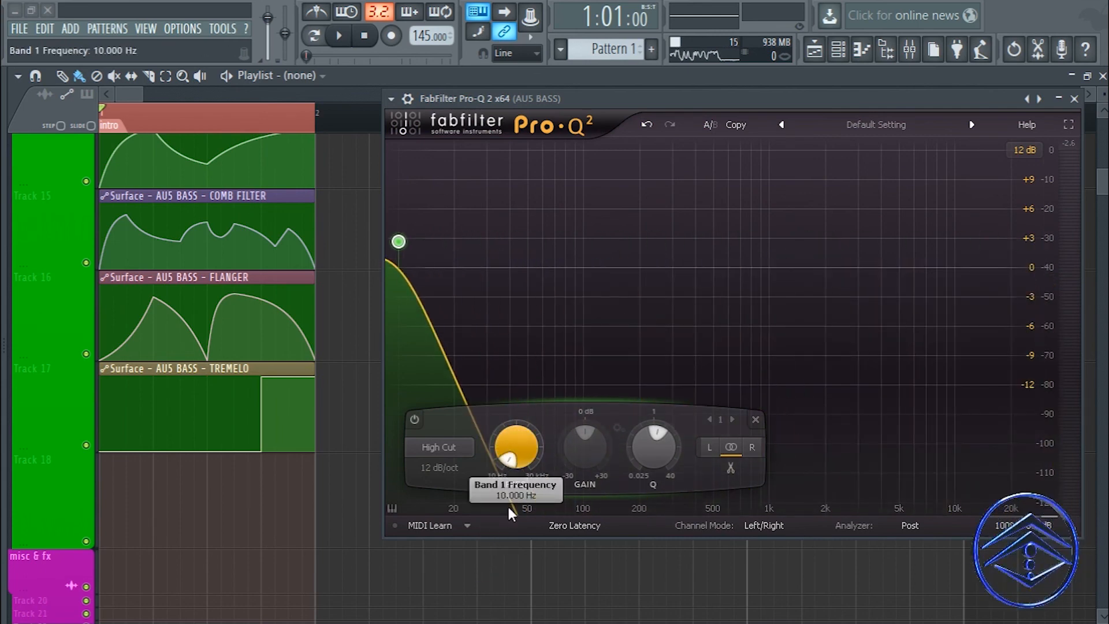
- Open the Control Surface from the AU5 BASS mixer track and arrange it with Pro-Q 2 over the playlist
key(F9)
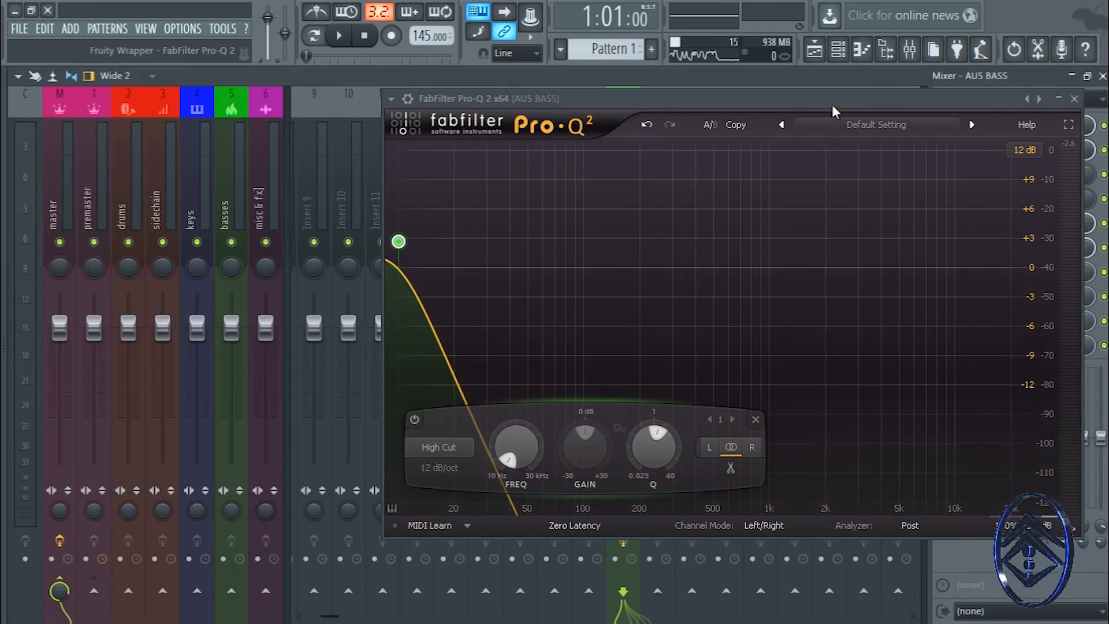
drag(833, 99, 719, 266)
click(1003, 248)
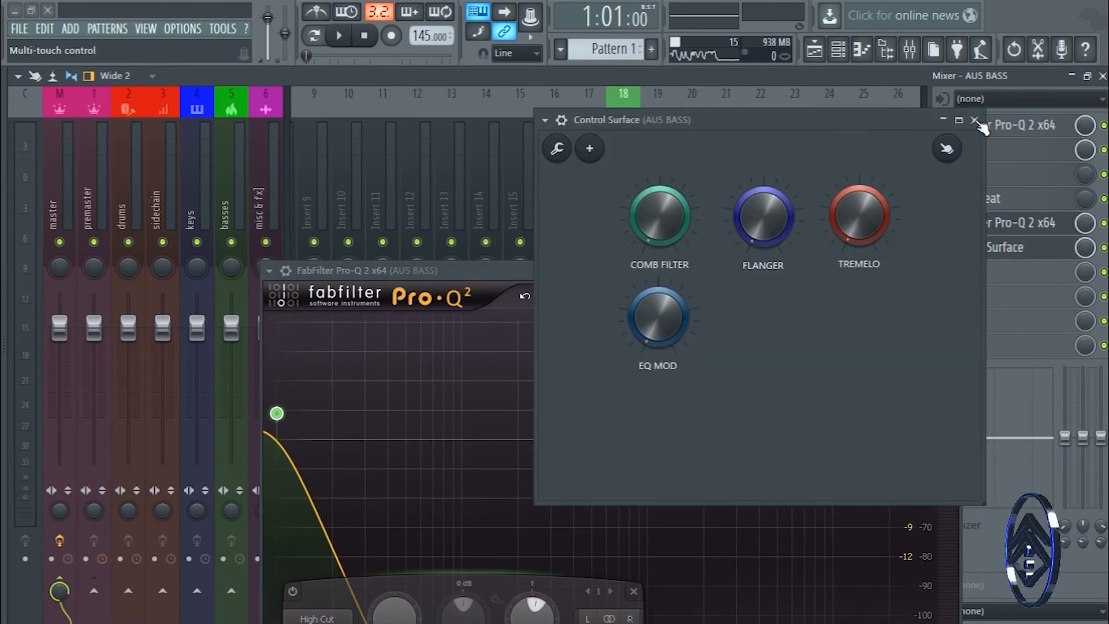
click(1101, 78)
drag(485, 279, 632, 169)
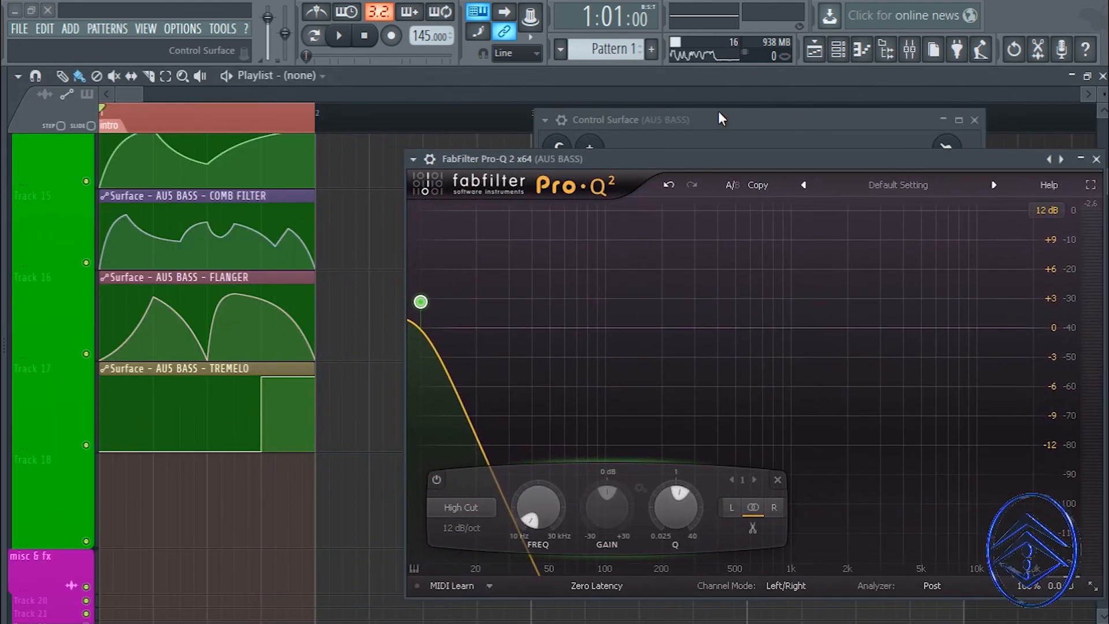
drag(718, 111, 758, 109)
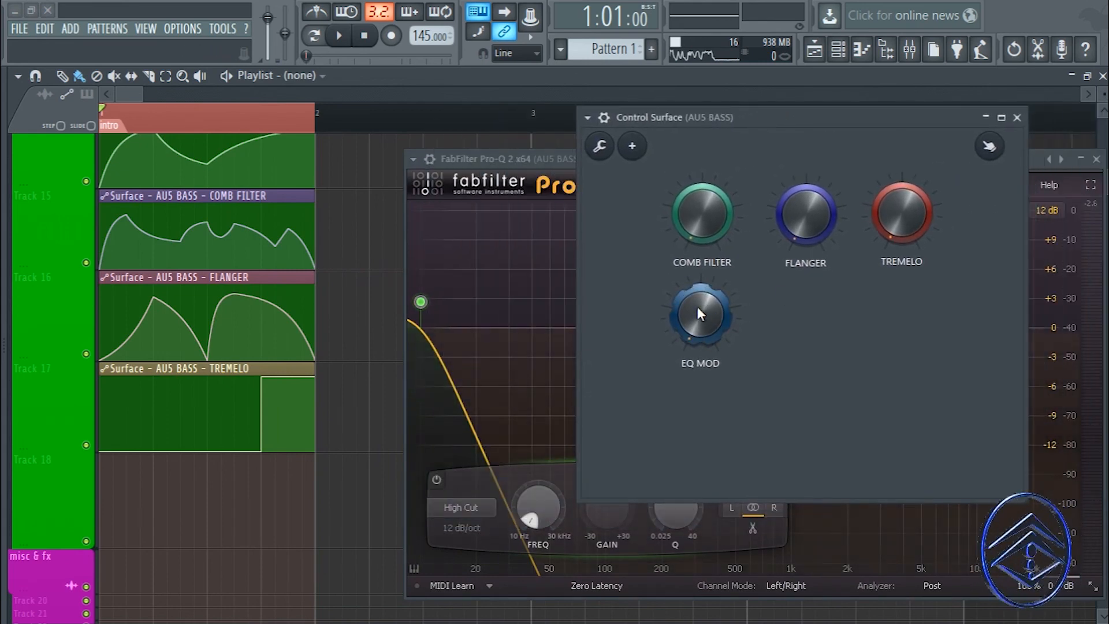
- Create a new automation clip for the EQ MOD knob and briefly test playback
right_click(697, 312)
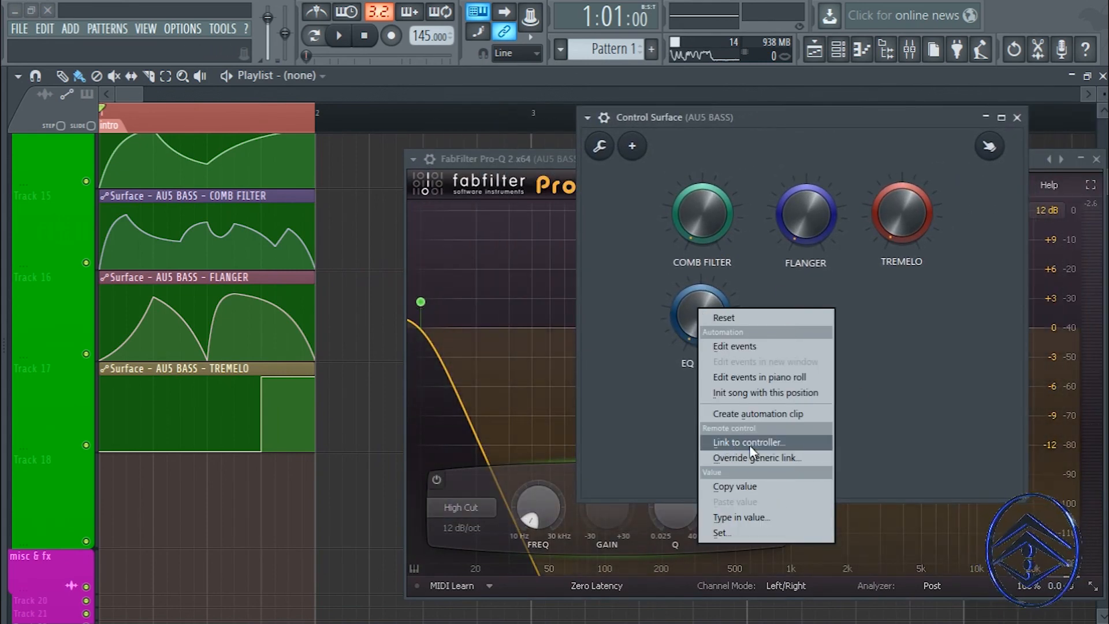
click(747, 413)
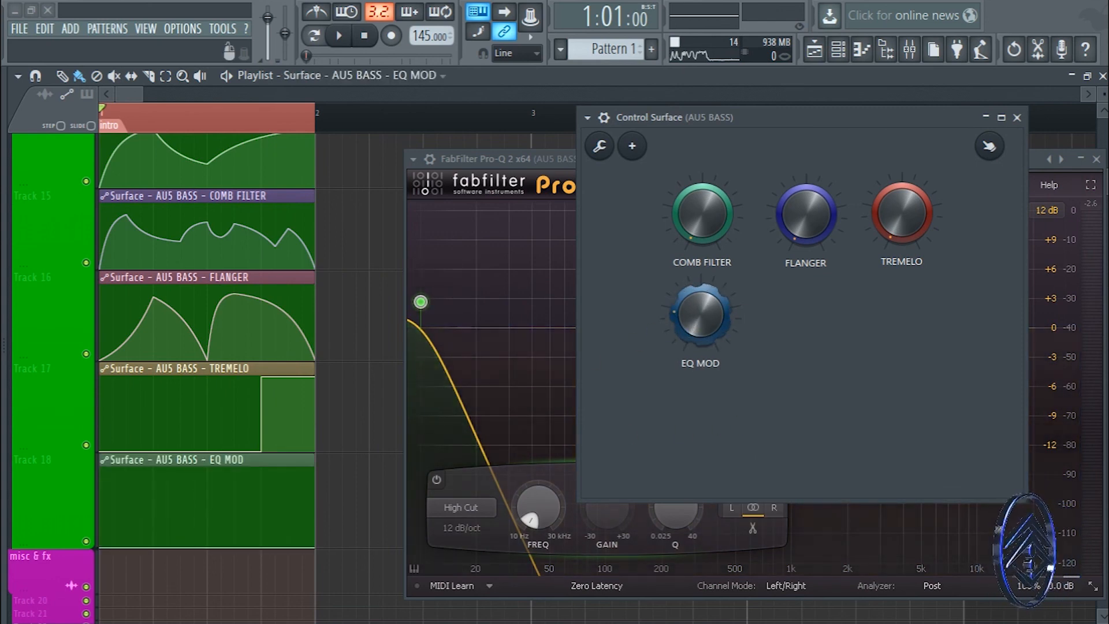
key(space)
click(365, 37)
mouse_move(701, 315)
mouse_down()
mouse_move(701, 248)
mouse_move(700, 318)
mouse_up()
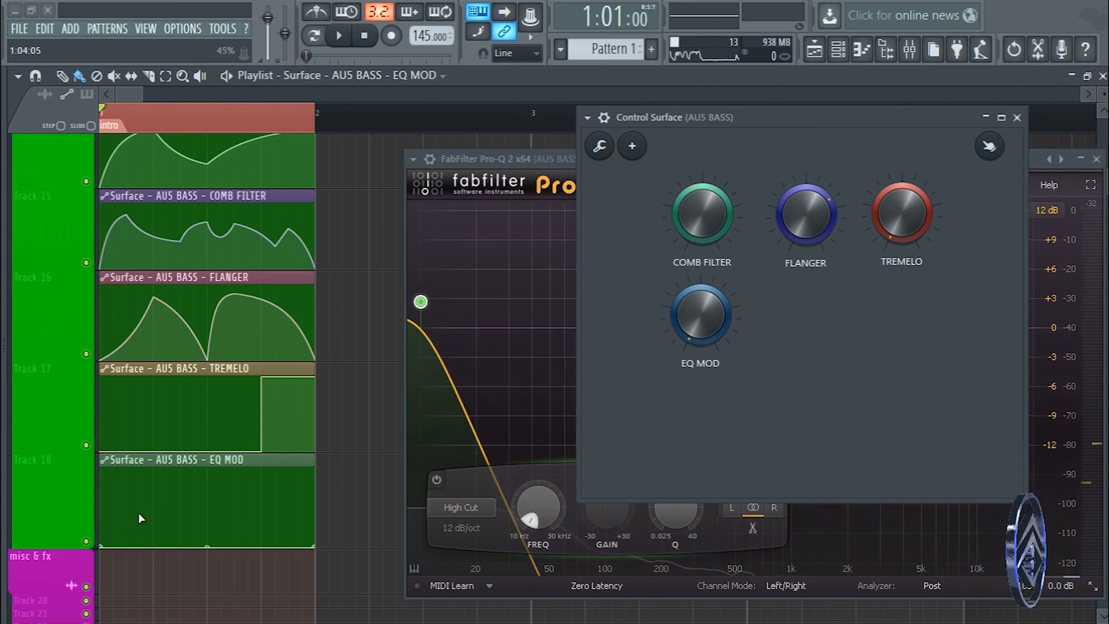
- Raise the new EQ MOD clip's start point to about 98% and play the descending ramp
drag(106, 547, 99, 470)
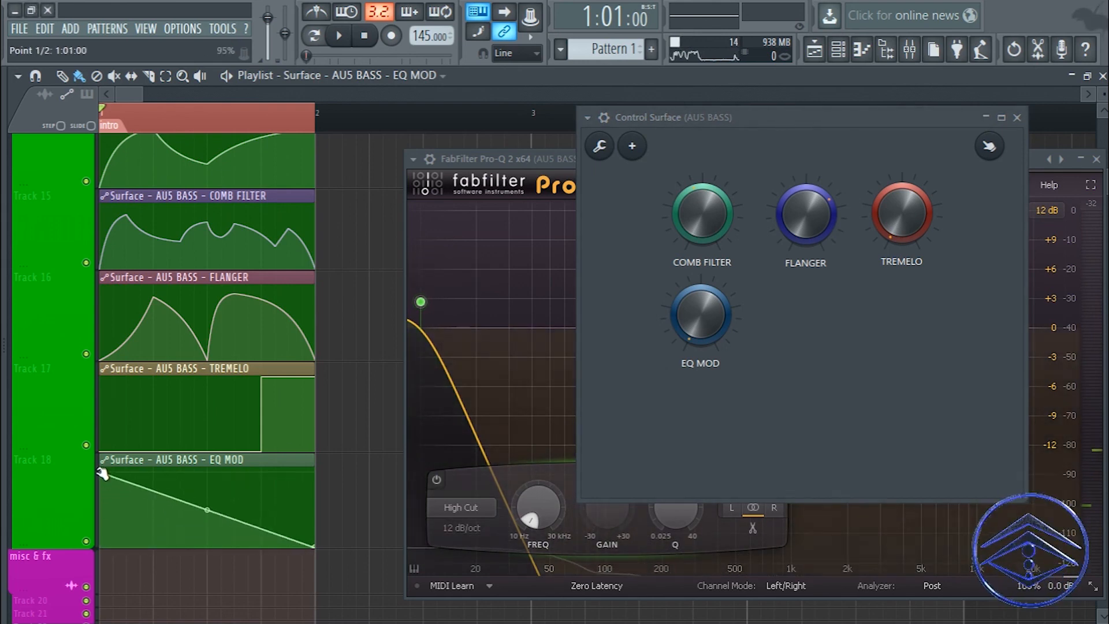
key(space)
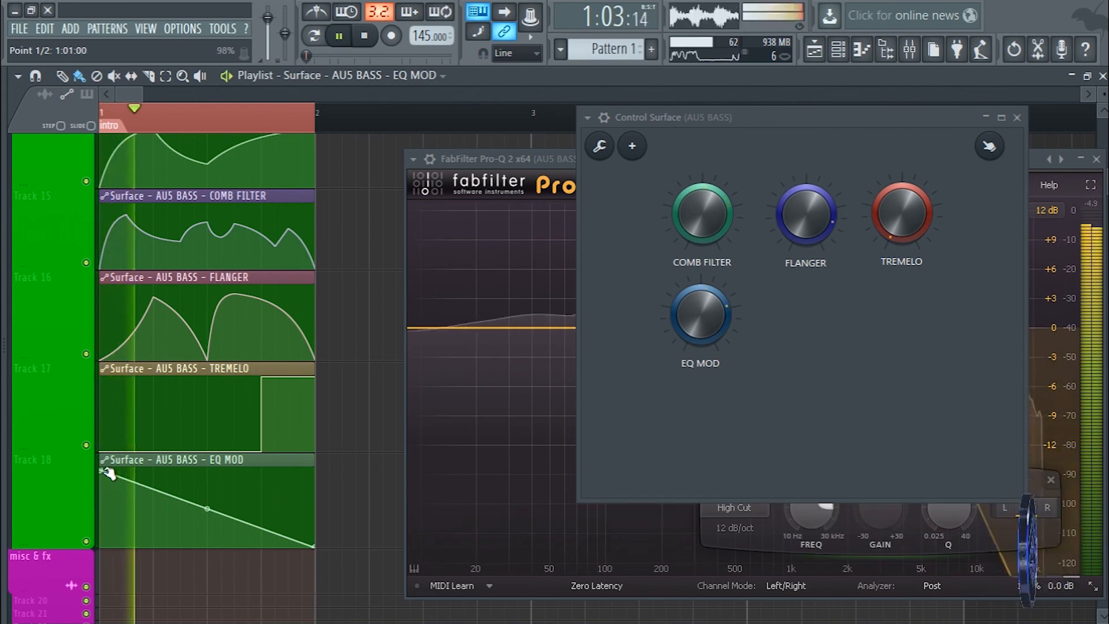
key(space)
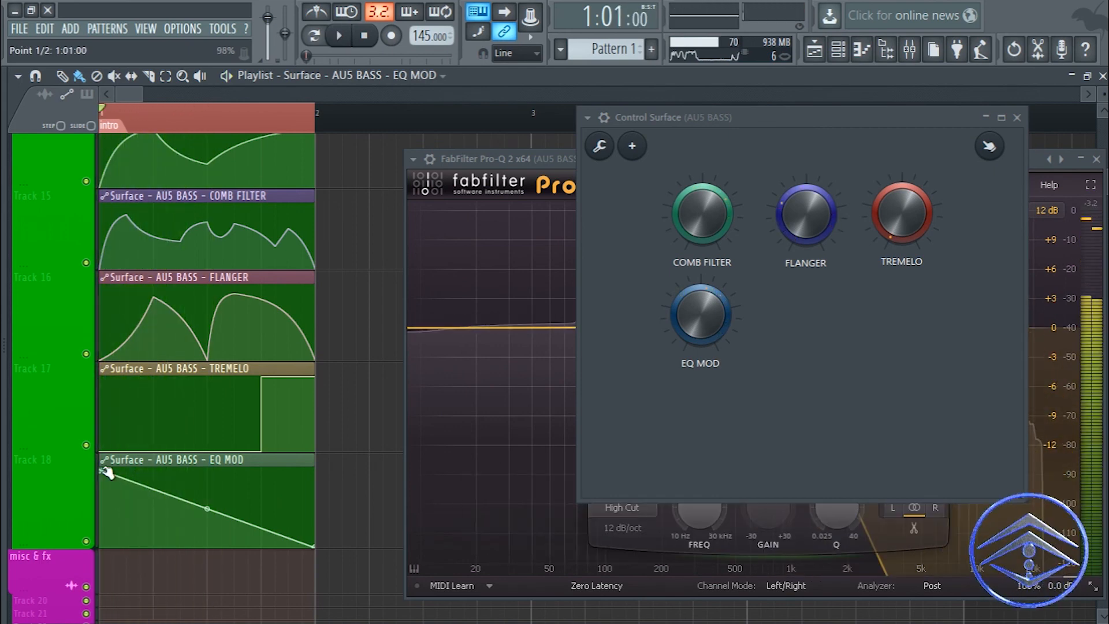
- Try the EQ MOD curve with a peak at the first quarter, starting at minimum and at about one fifth, playing short bursts
drag(107, 470, 118, 559)
drag(152, 496, 141, 481)
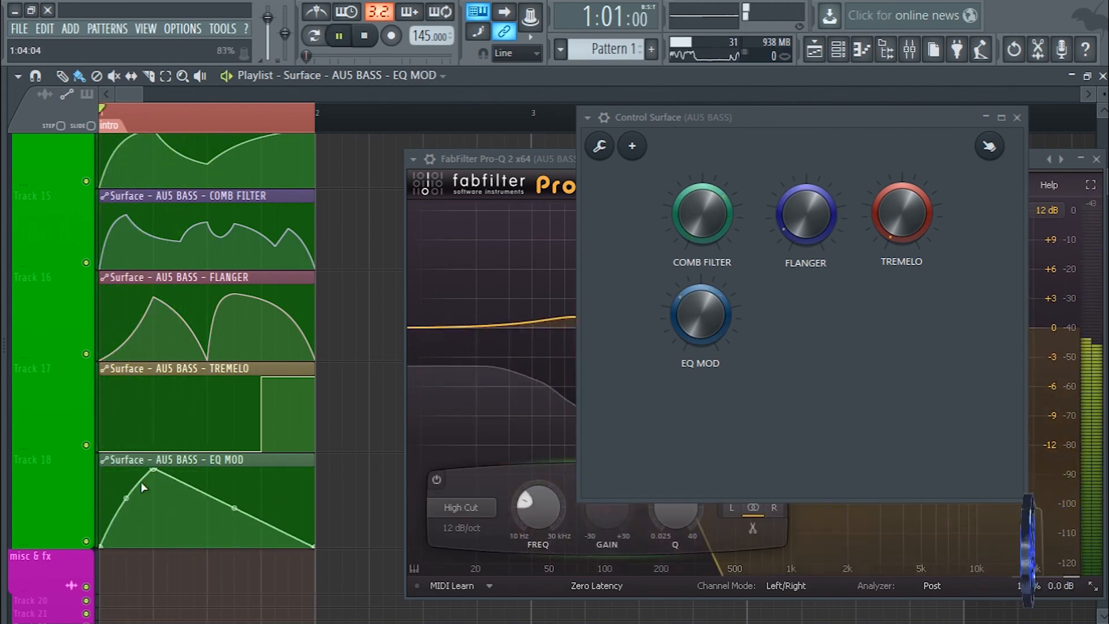
key(space)
mouse_move(103, 543)
mouse_down()
mouse_move(96, 510)
mouse_move(99, 531)
mouse_up()
key(space)
key(space)
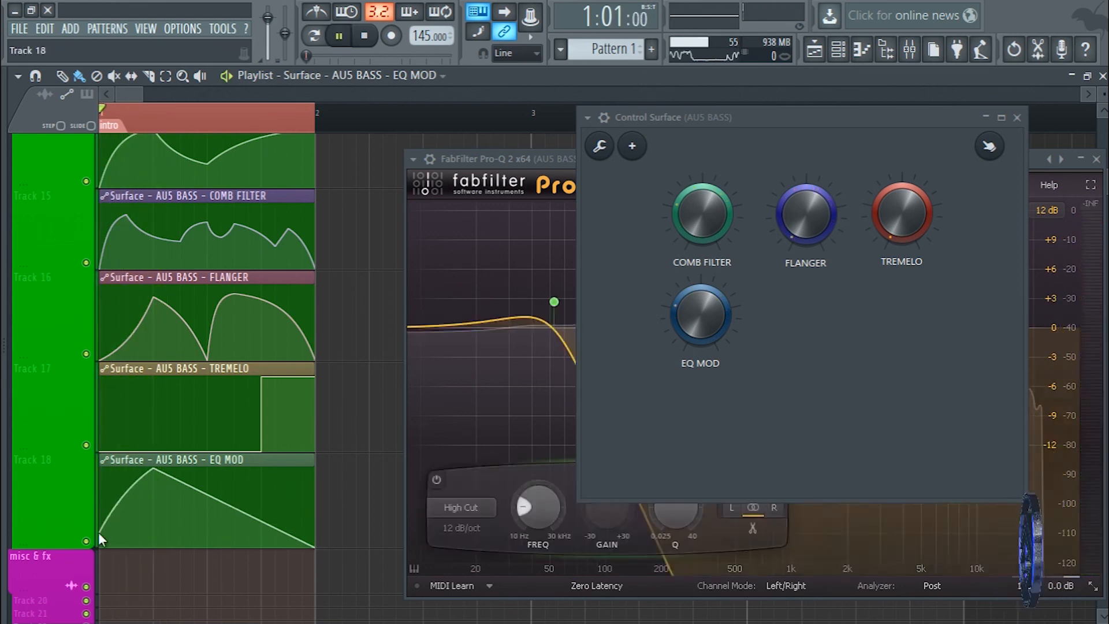
key(space)
key(space)
key(space)
- Shape the EQ MOD curve with a midpoint dip, a peak, a second dip and a maximum end point, and play it
right_click(212, 531)
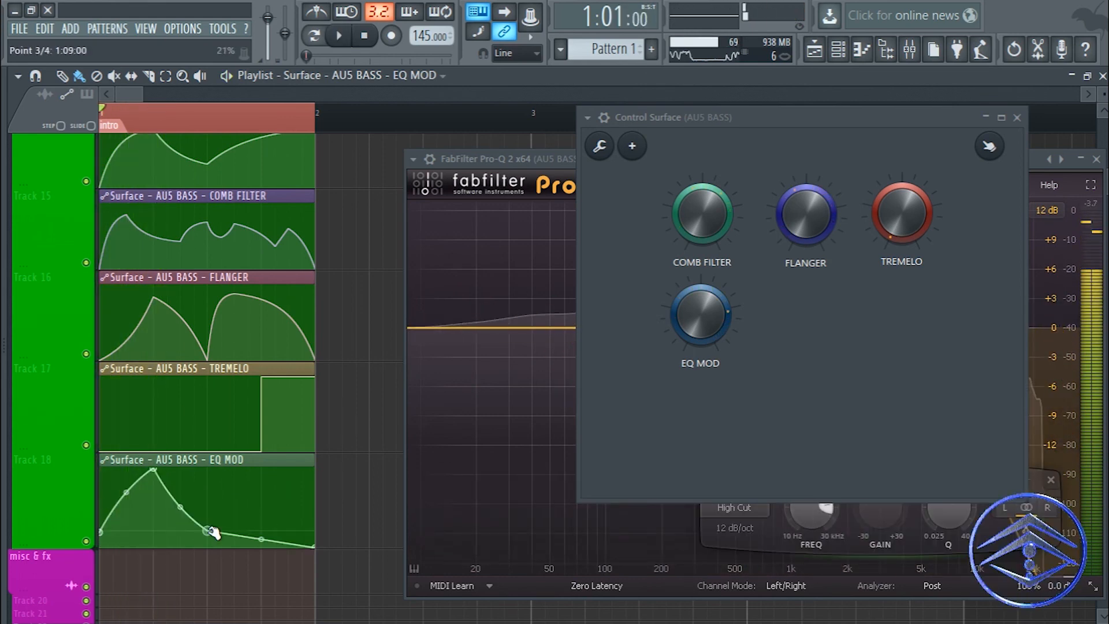
drag(211, 530, 235, 480)
right_click(237, 494)
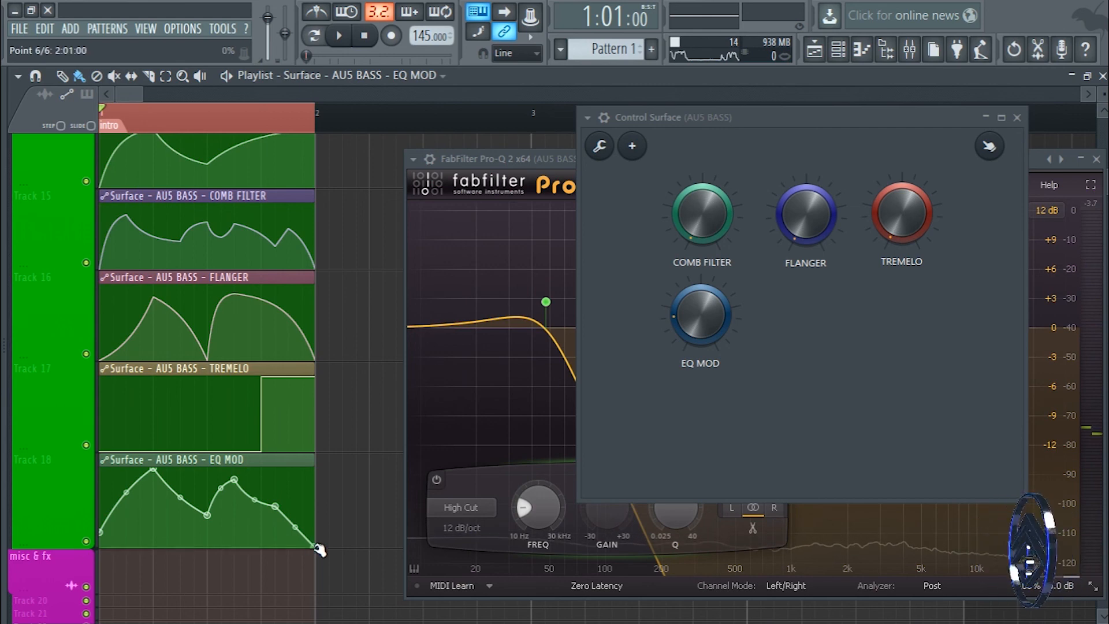
drag(316, 545, 315, 468)
key(space)
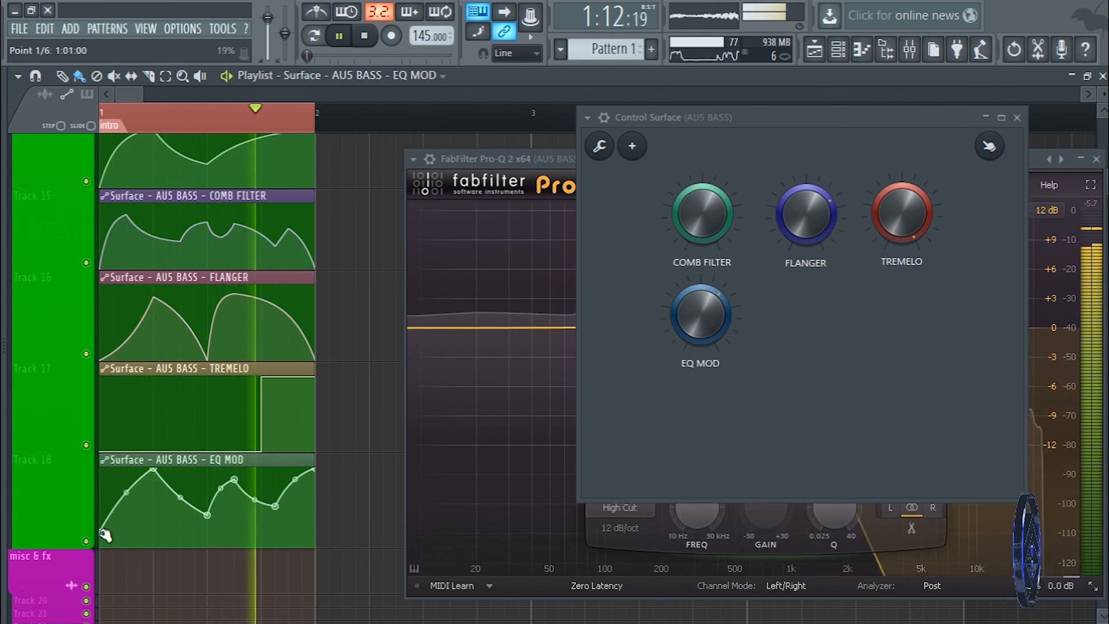
key(space)
- Raise the EQ MOD start point to maximum, move the quarter-bar peak down to the midpoint dip and delete the duplicate point there
drag(102, 535, 103, 474)
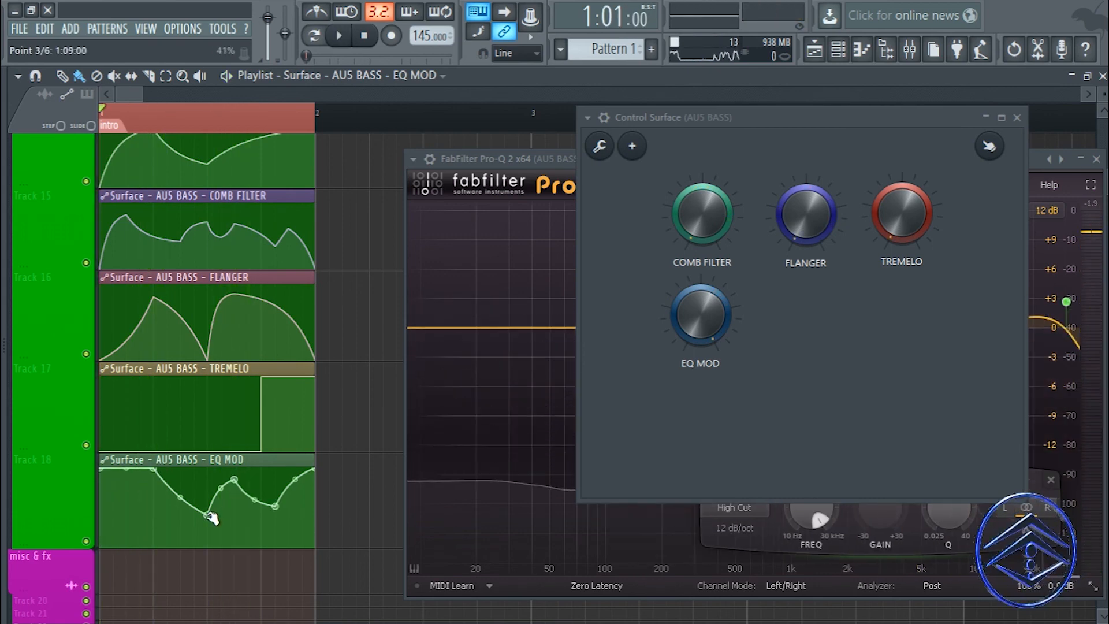
drag(156, 473, 206, 523)
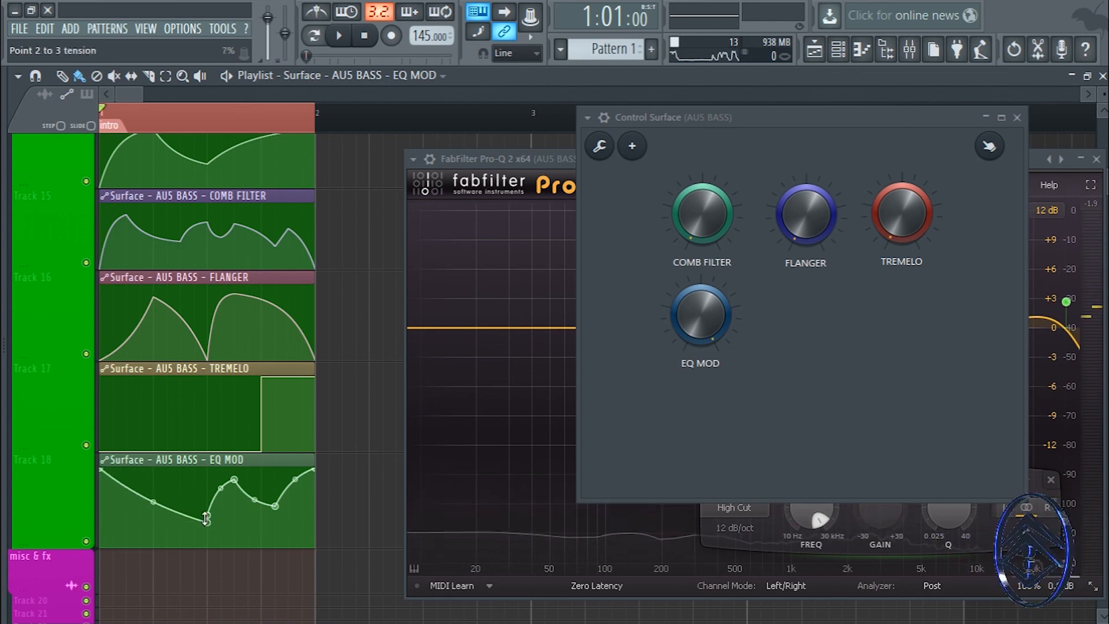
right_click(209, 516)
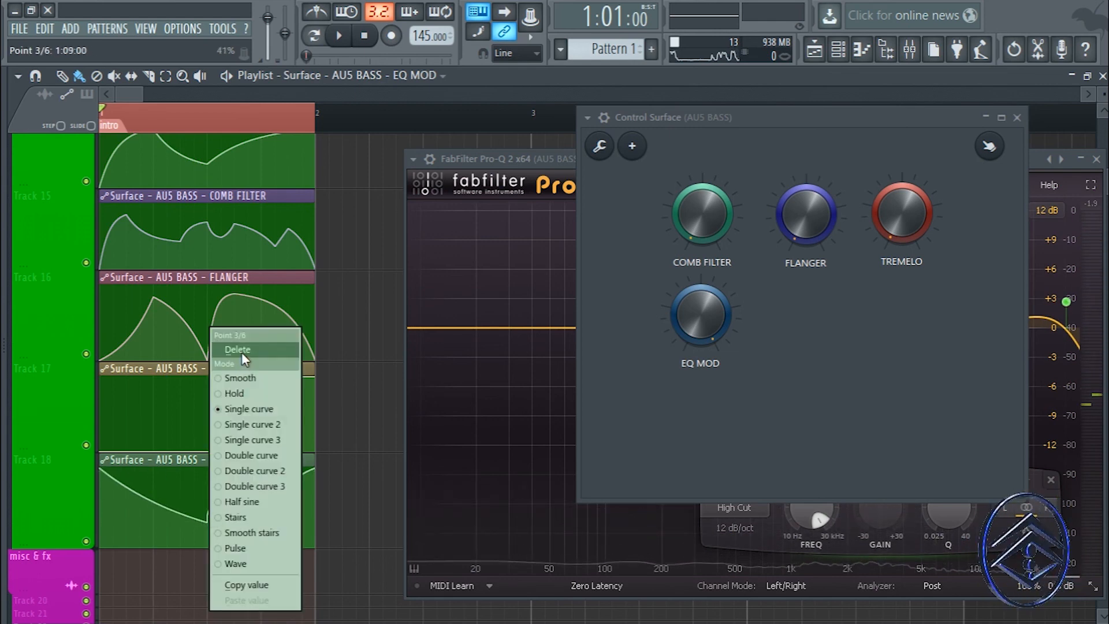
click(242, 352)
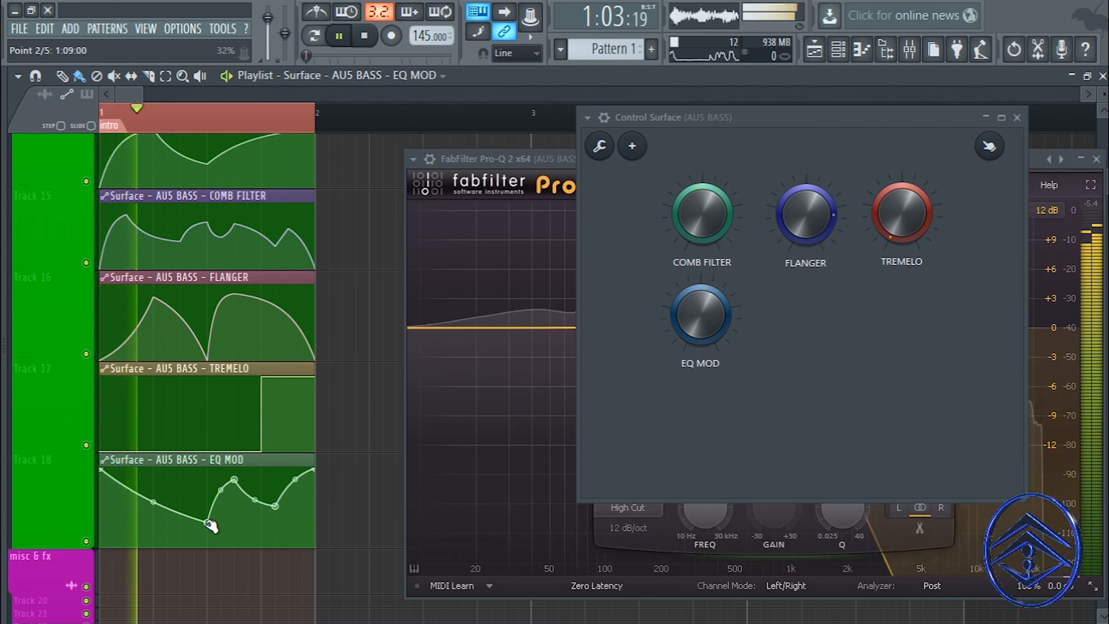
- Fine-tune the EQ MOD automation's midpoint dip to about one third and replay the loop
drag(211, 526, 212, 520)
key(space)
key(space)
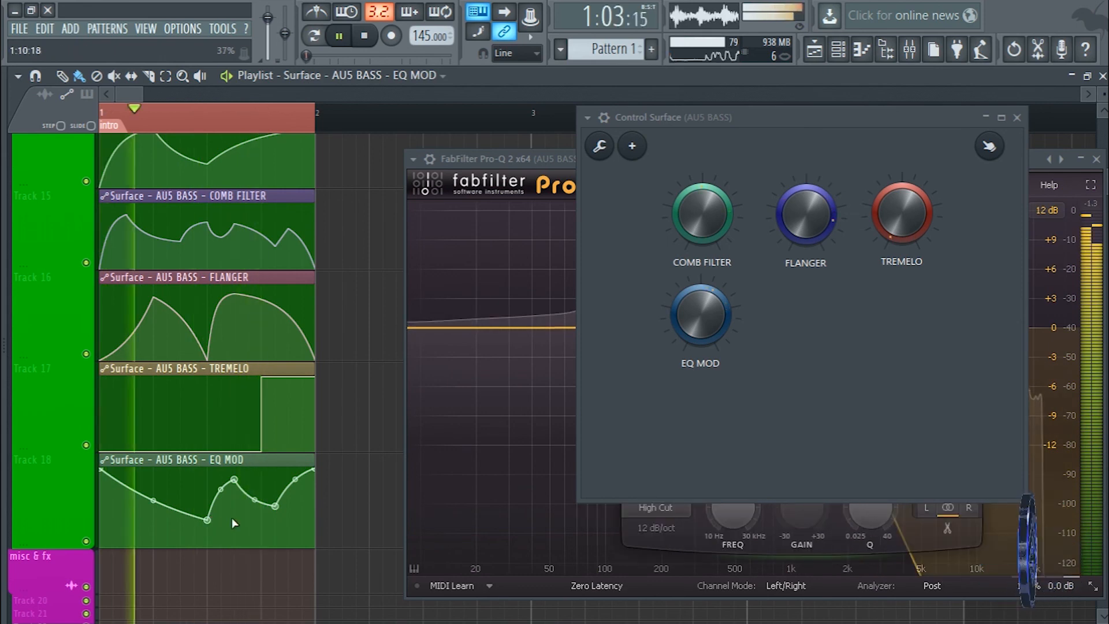
- Close the Control Surface and Pro-Q 2 windows to return to the full playlist
click(1018, 119)
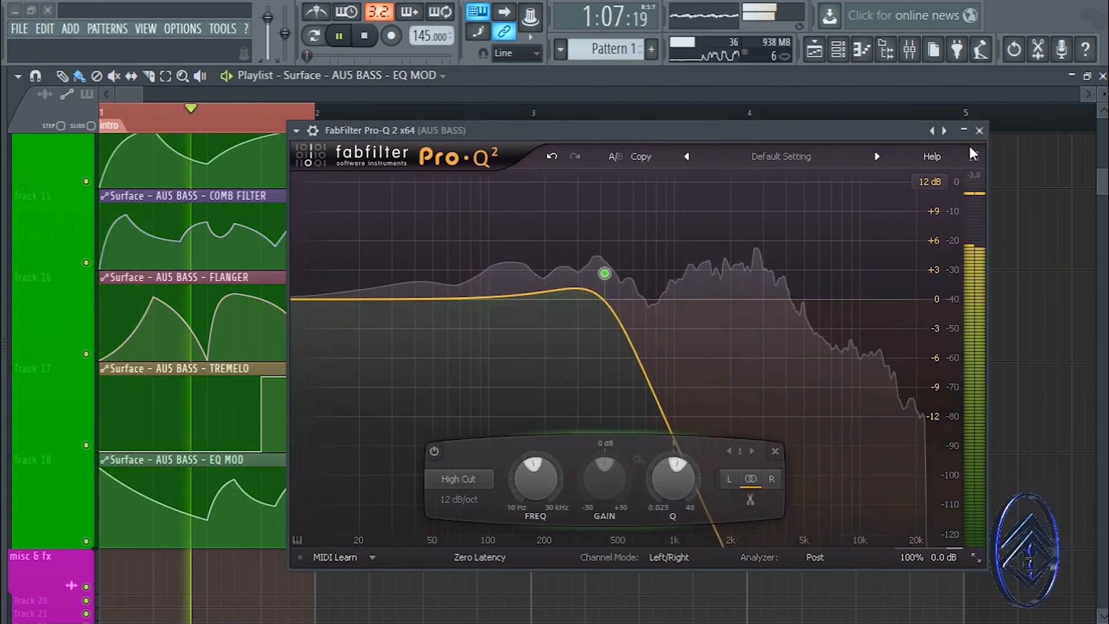
click(980, 131)
scroll(441, 128, down, 1)
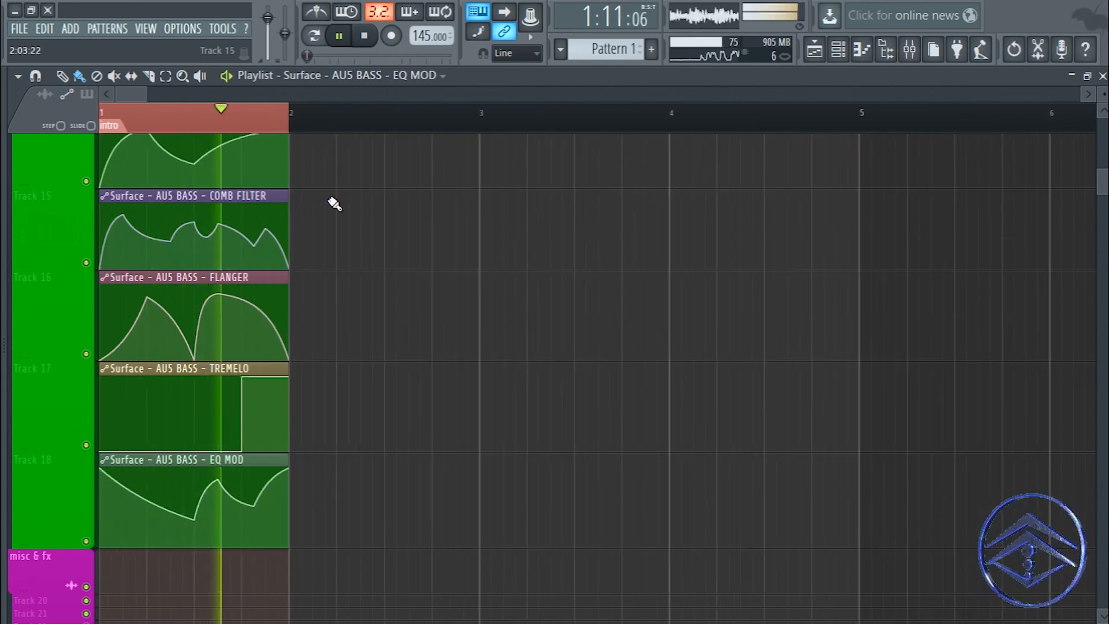
- Stop playback and shrink playlist tracks 14 to 18, holding the Macro 1 and Surface automation clips, to minimum height
scroll(346, 248, up, 4)
key(space)
scroll(347, 260, down, 3)
scroll(233, 134, down, 1)
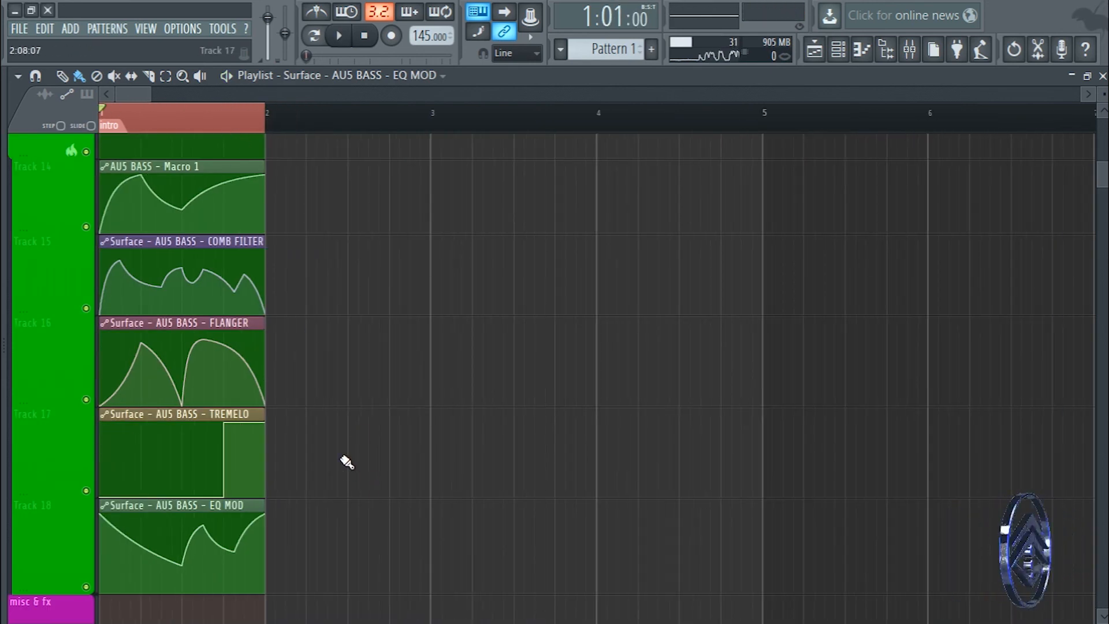
scroll(351, 307, up, 1)
scroll(115, 553, down, 1)
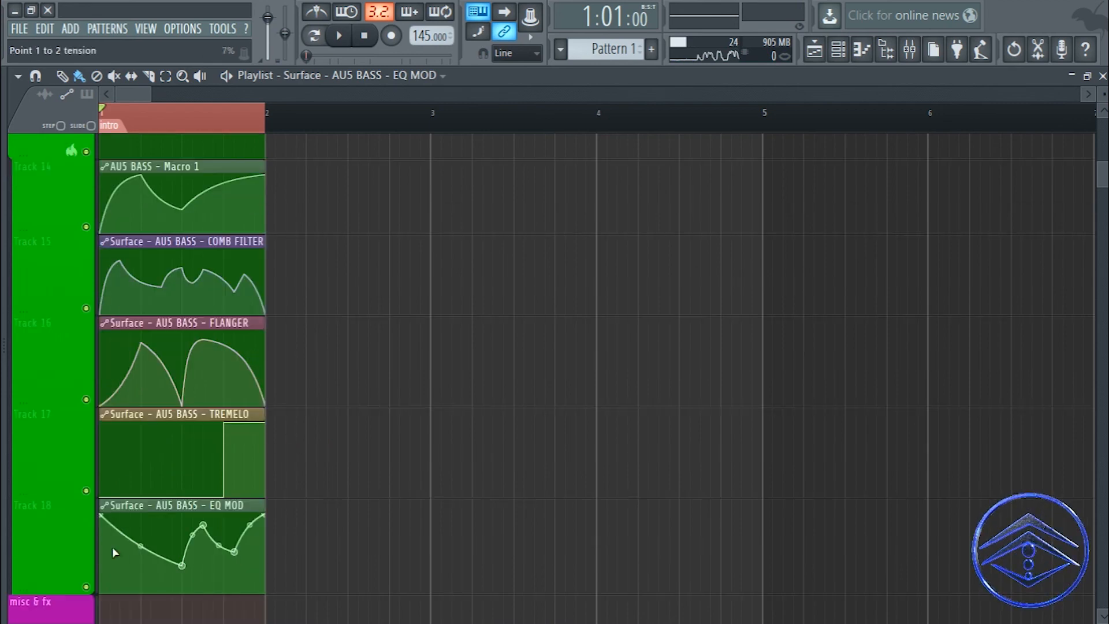
drag(51, 588, 33, 295)
scroll(43, 361, up, 1)
scroll(68, 388, up, 3)
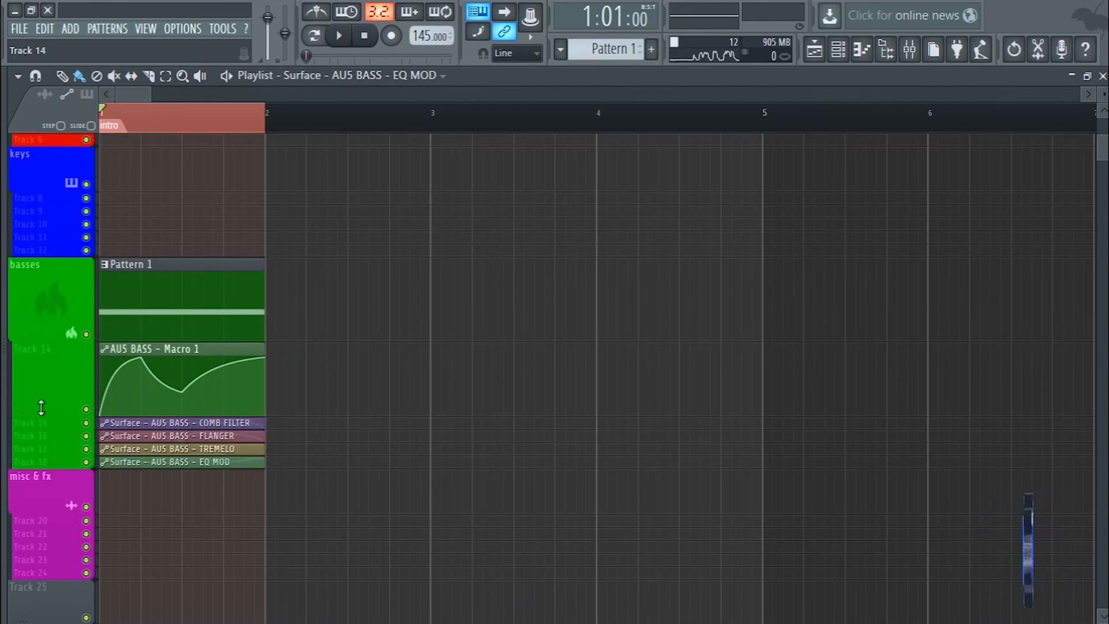
drag(41, 407, 34, 330)
- Play the looped first bar to audition the bass with all its automation, and stop playback
key(space)
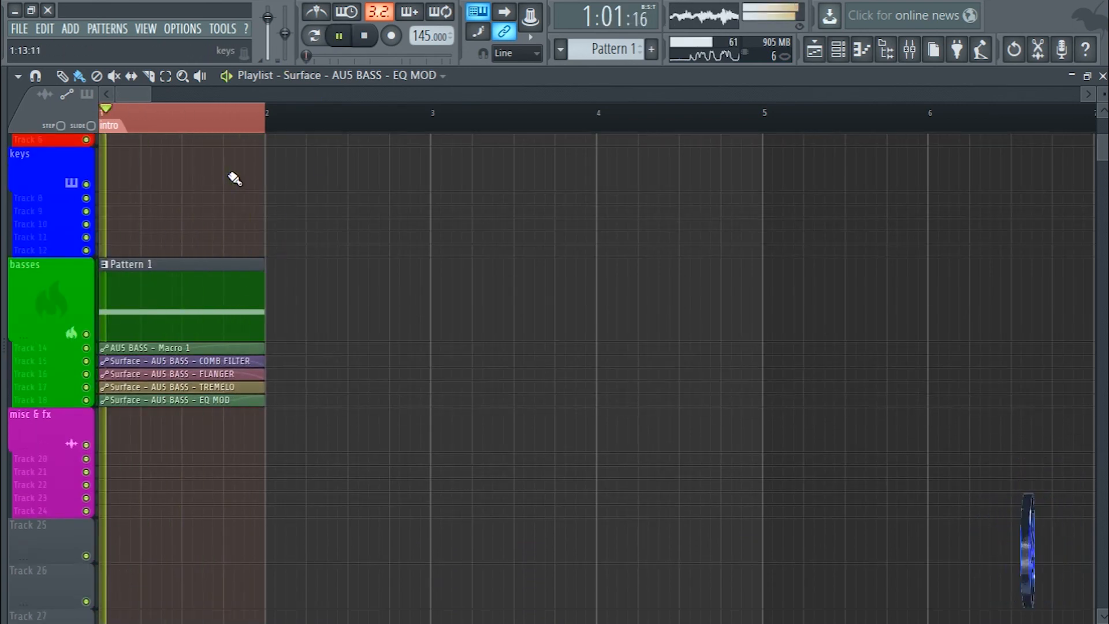
key(space)
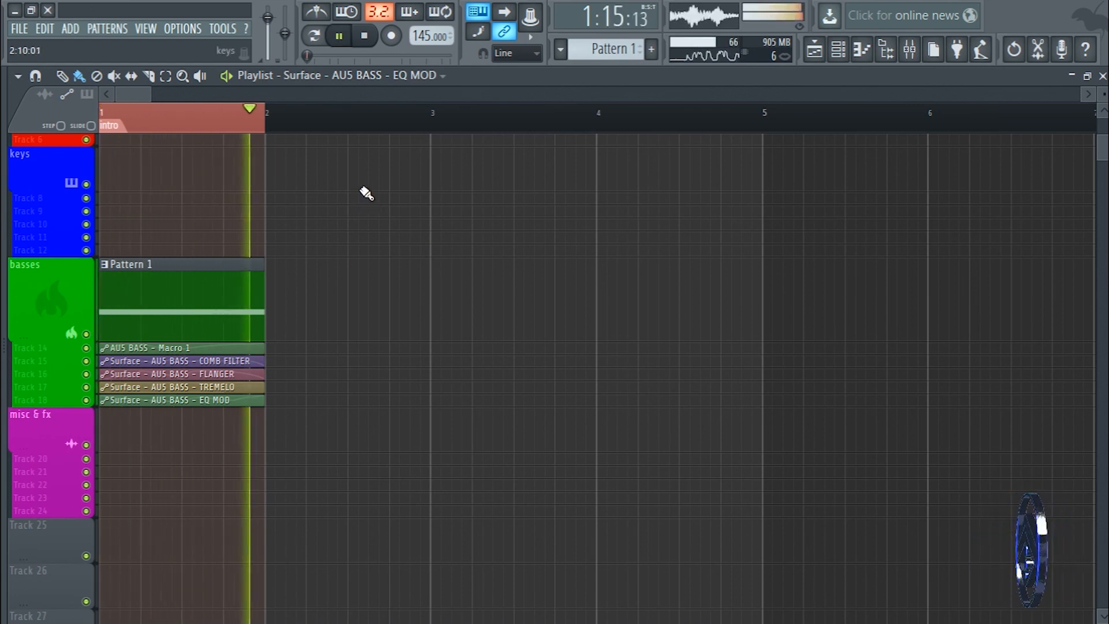
key(space)
scroll(192, 114, down, 1)
drag(156, 95, 182, 96)
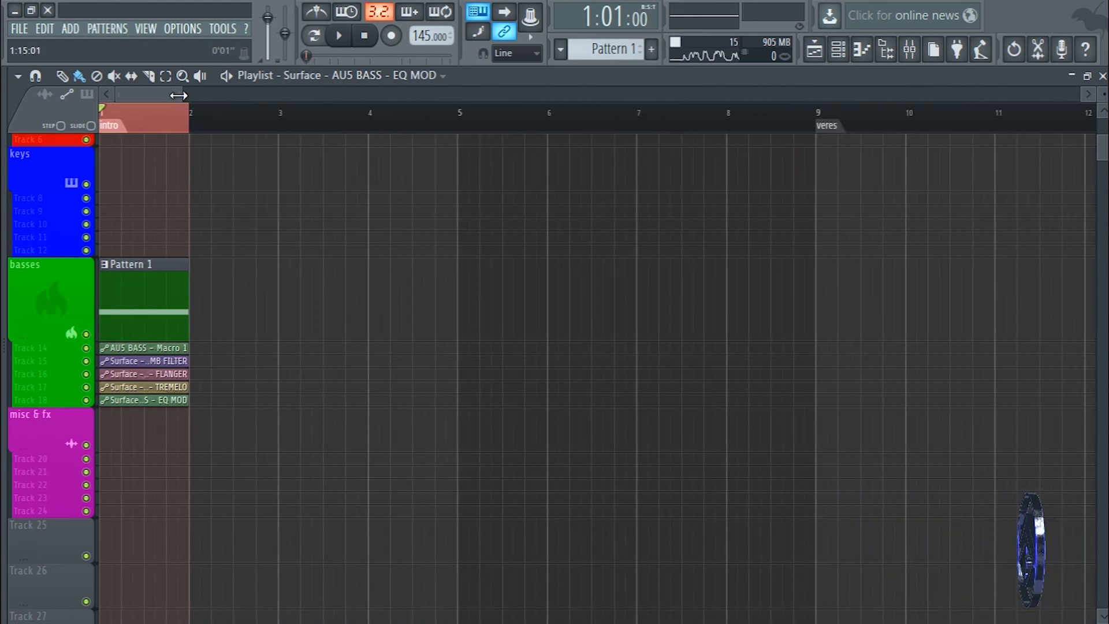